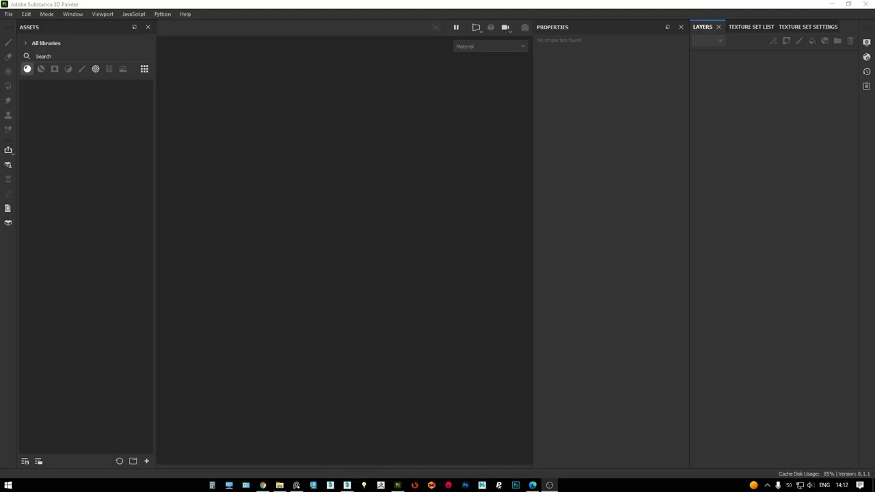
Create a new 4096-resolution project from 1.FBX in the Gas_Detection_Control_Panel_ temp folder
click(9, 14)
click(18, 21)
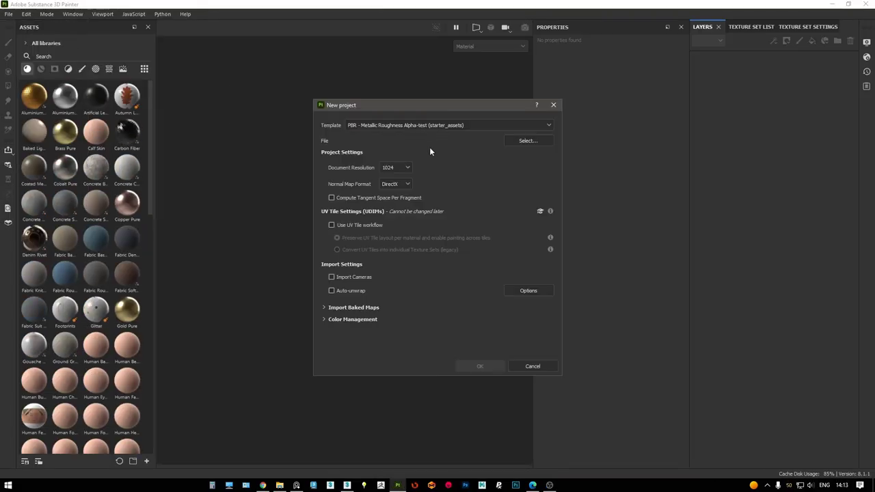
click(355, 195)
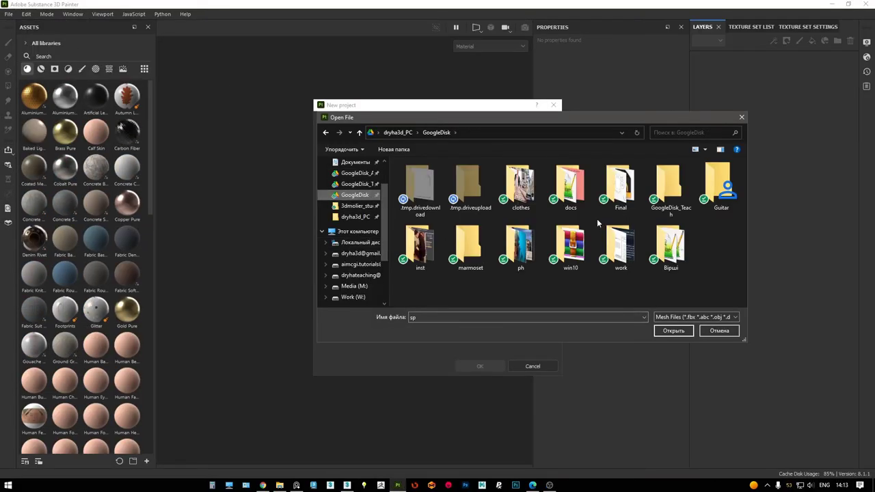
double_click(597, 205)
double_click(571, 191)
double_click(437, 183)
double_click(419, 176)
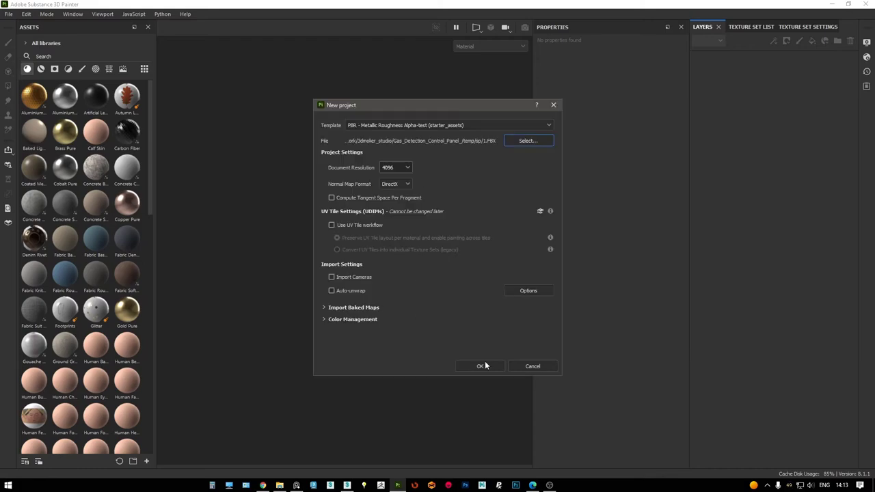
click(484, 366)
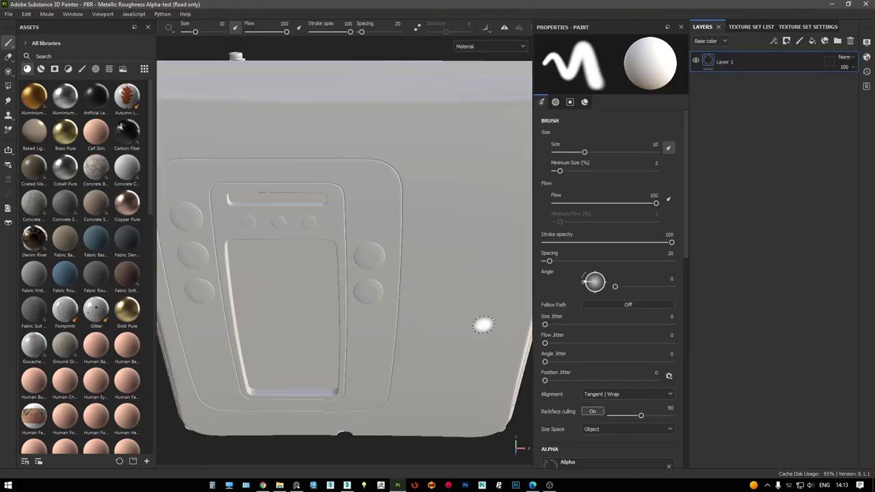
Review AO, Curvature and World space normal bake parameters, then bake GasMeter's mesh maps
alt+drag(482, 322, 443, 235)
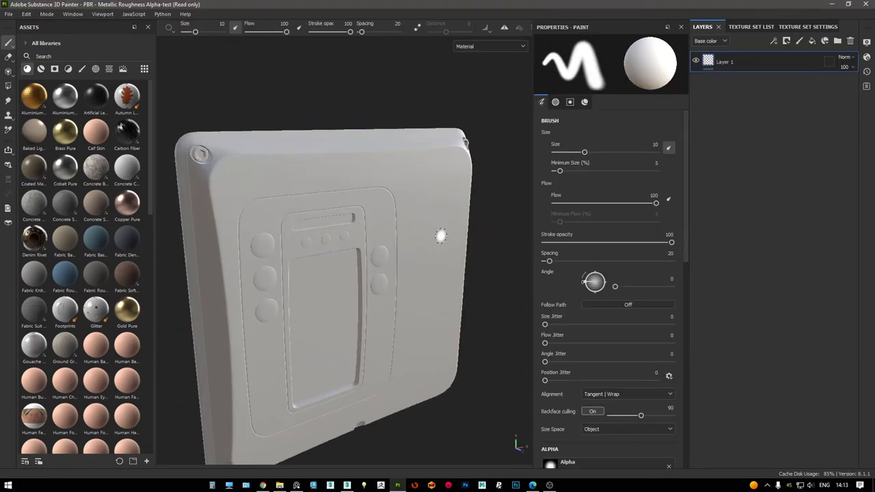
click(807, 27)
click(805, 359)
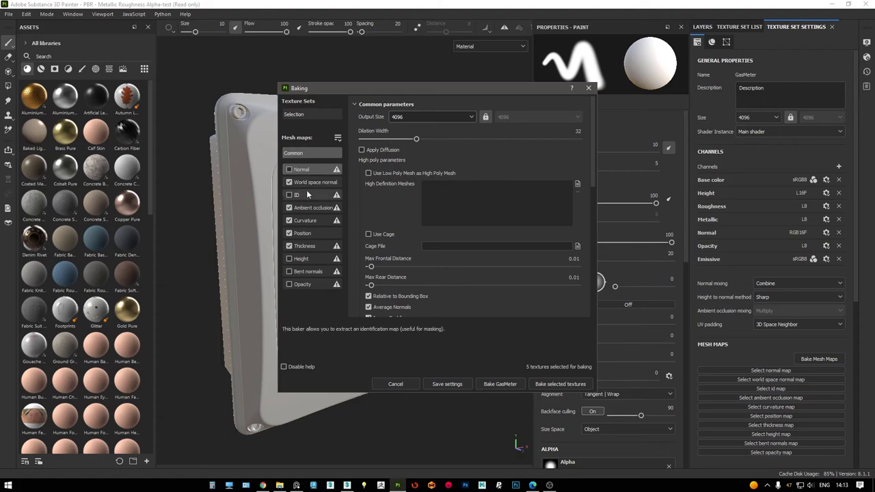
click(306, 208)
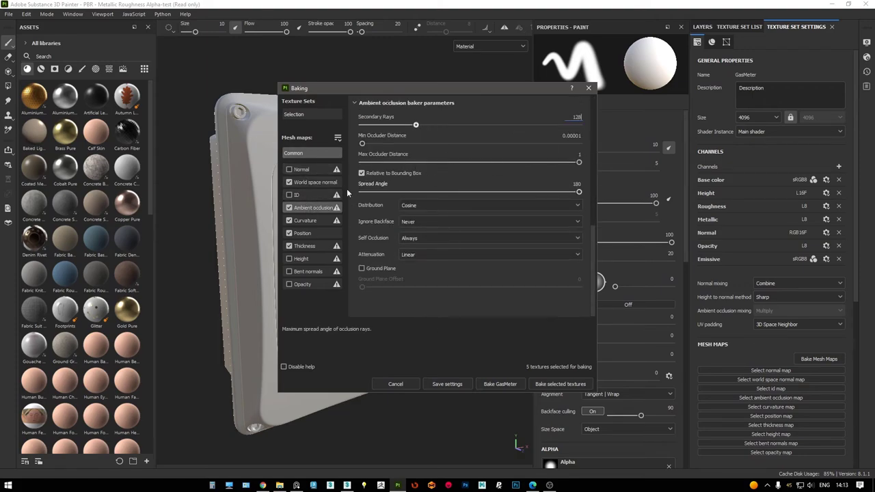
click(305, 220)
click(312, 181)
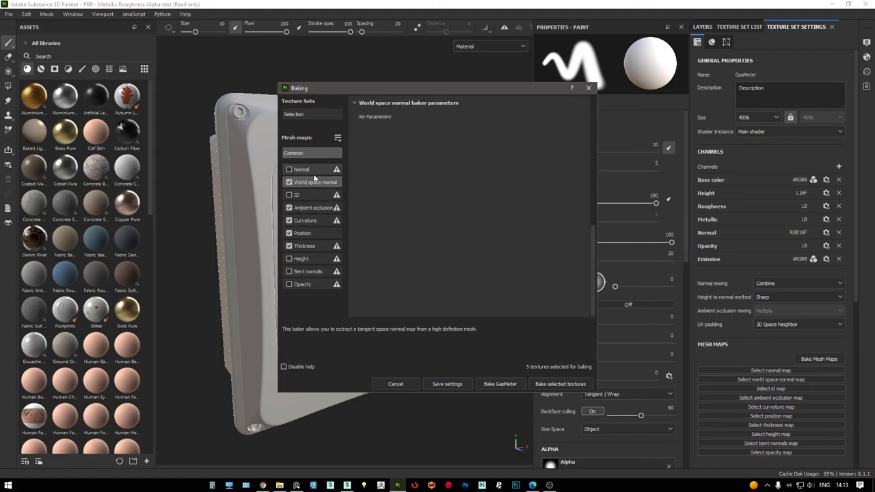
click(500, 384)
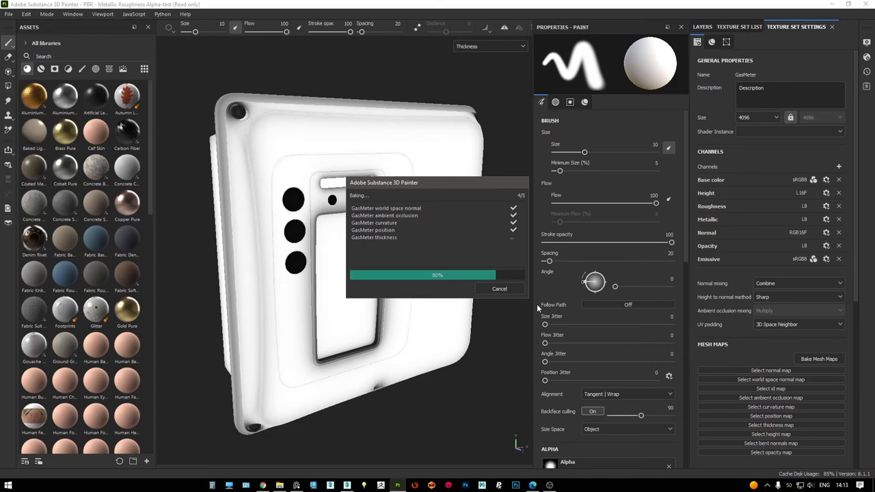
click(499, 289)
mouse_move(352, 220)
alt+mouse_down()
mouse_move(417, 182)
mouse_move(428, 232)
mouse_move(444, 225)
alt+mouse_up()
Turn the model to a front view and bring up the PureRef reference photos
click(703, 28)
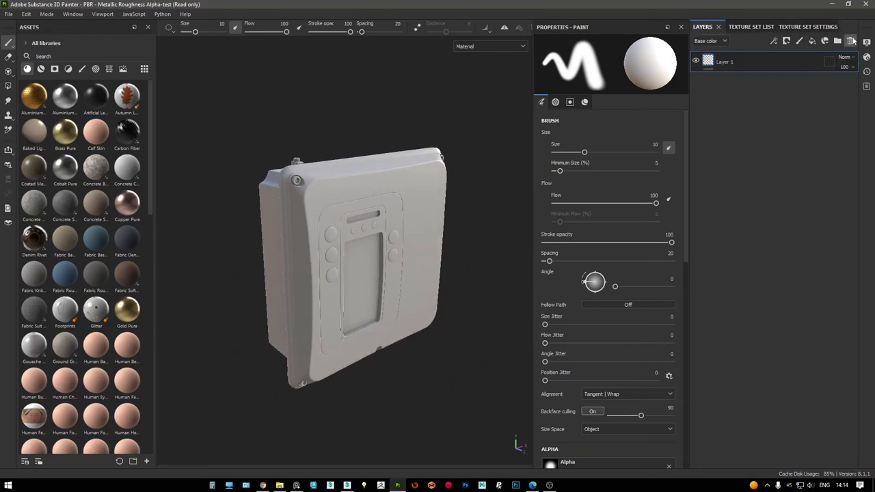
mouse_move(356, 226)
alt+mouse_down()
mouse_move(419, 181)
mouse_move(396, 182)
mouse_move(410, 414)
alt+mouse_up()
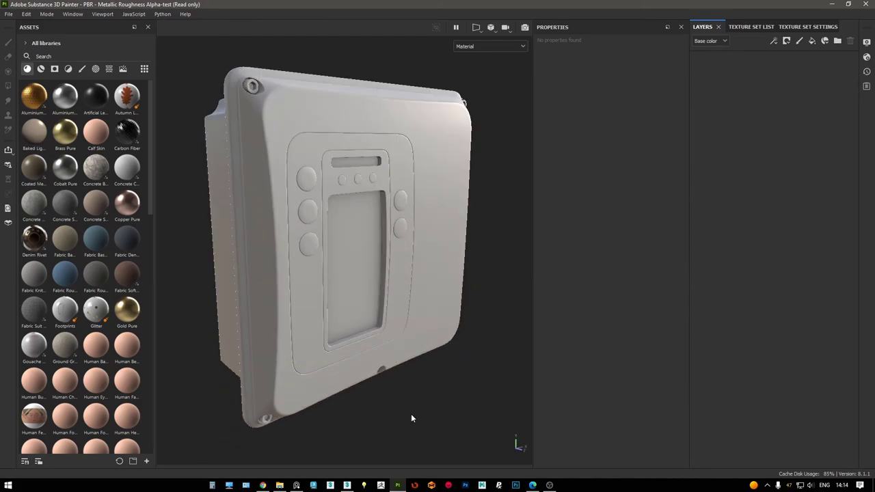
key(ctrl+shift+a)
scroll(123, 355, down, 3)
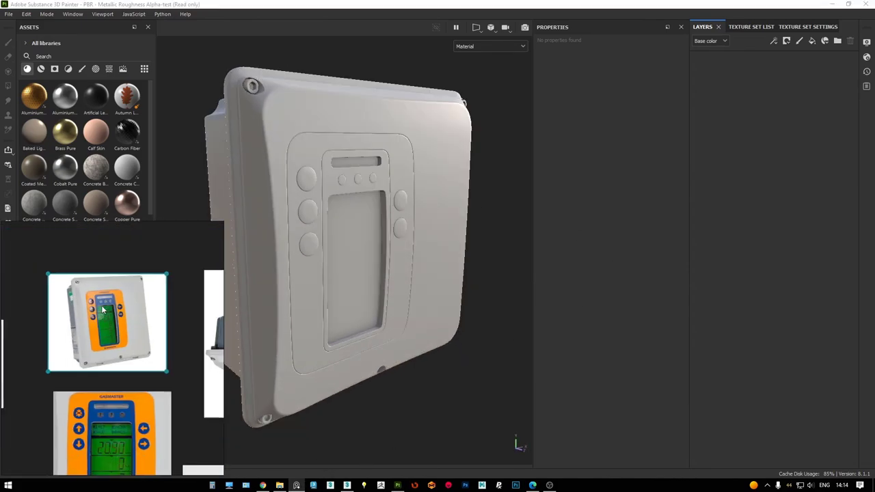
scroll(123, 355, up, 4)
scroll(123, 356, down, 6)
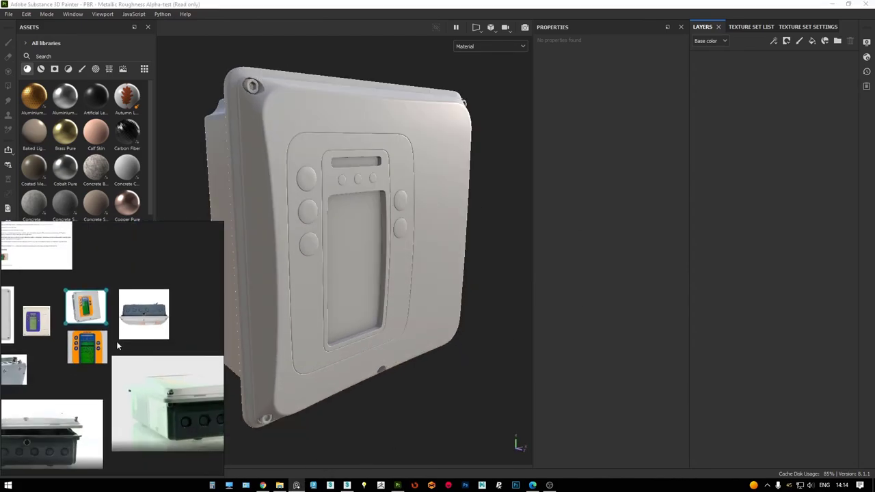
Add a fill layer and set the environment map to TSHero_HDRI_v10
click(825, 41)
click(812, 41)
click(866, 41)
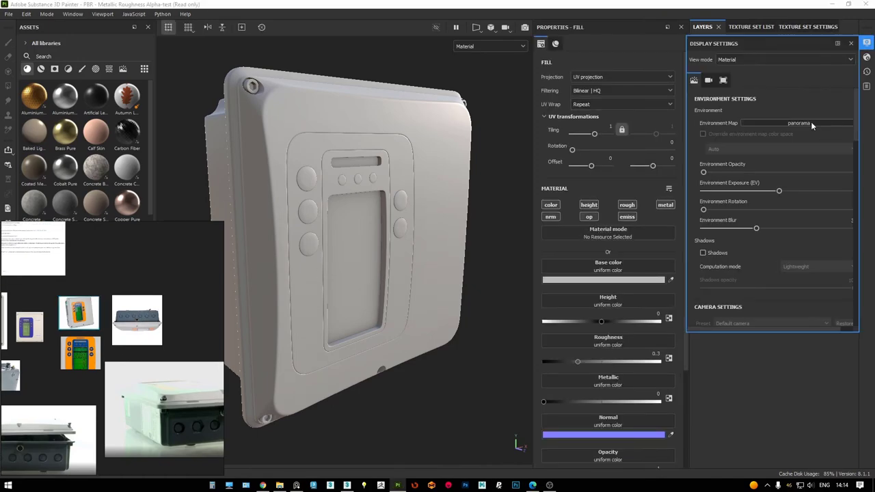
mouse_move(376, 160)
alt+mouse_down()
mouse_move(437, 199)
mouse_move(276, 220)
alt+mouse_up()
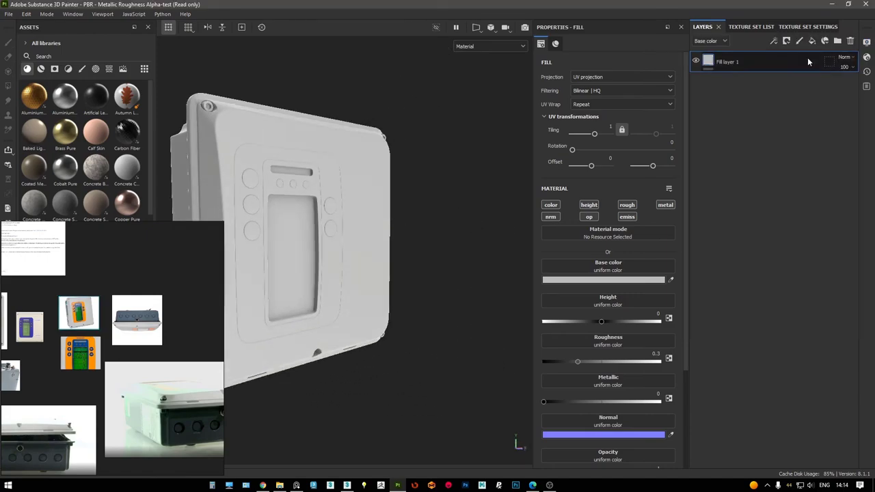
Rename the fill layer to plastic_base
scroll(81, 383, up, 5)
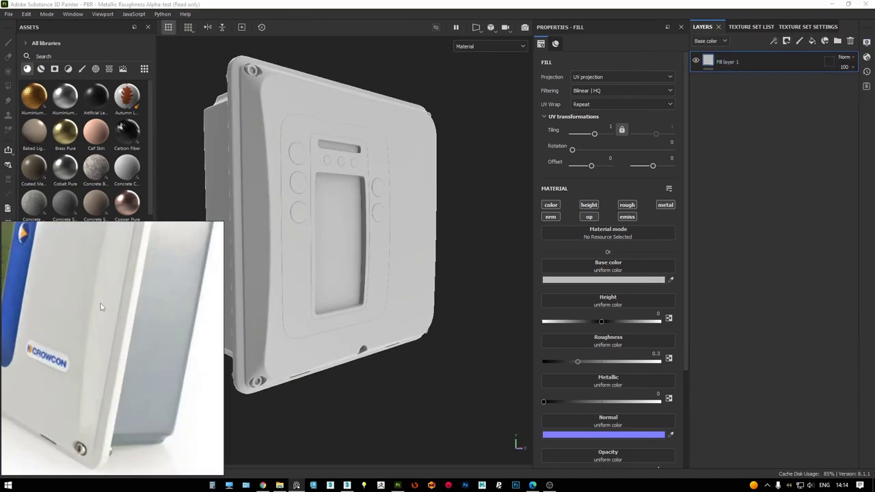
scroll(103, 342, down, 5)
scroll(119, 303, up, 6)
alt+drag(294, 225, 391, 195)
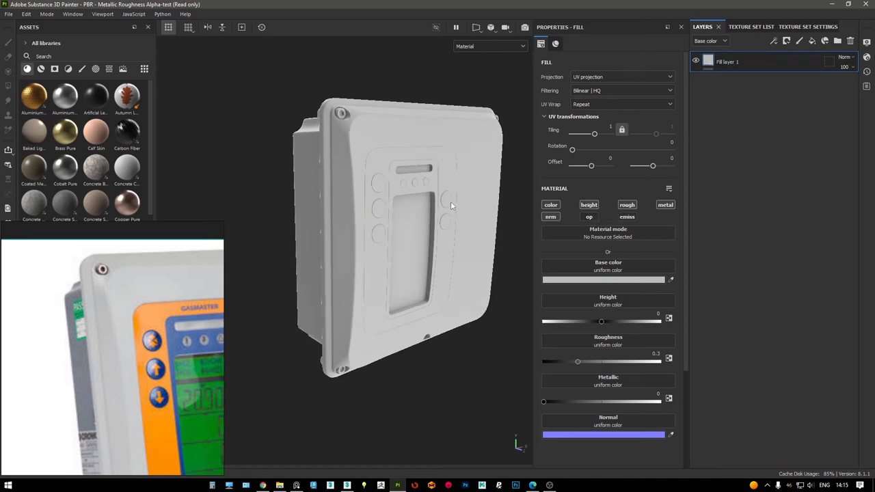
alt+drag(451, 201, 613, 280)
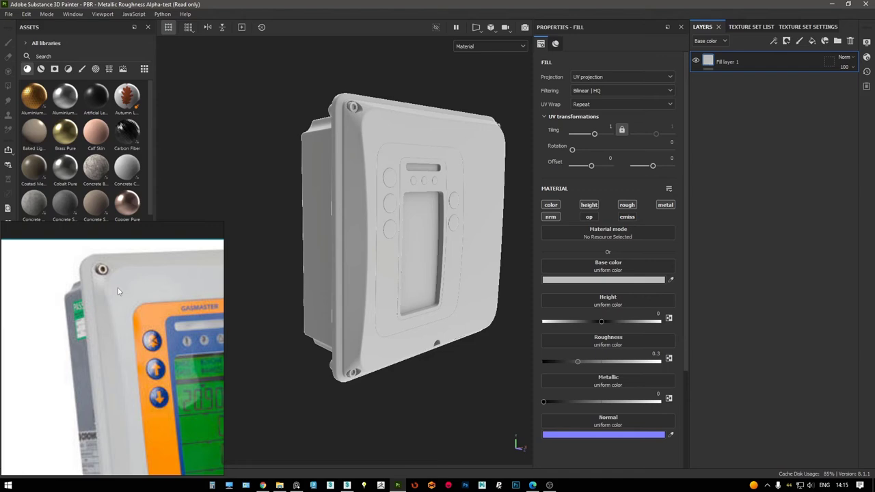
double_click(729, 61)
text(plastic_base)
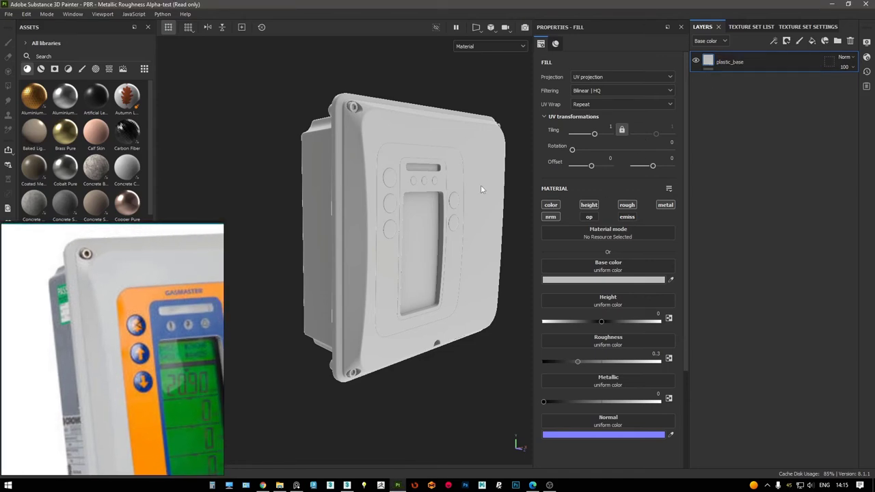
Sample light grey C7C7C7 from the reference photo as the base color
alt+drag(480, 190, 494, 167)
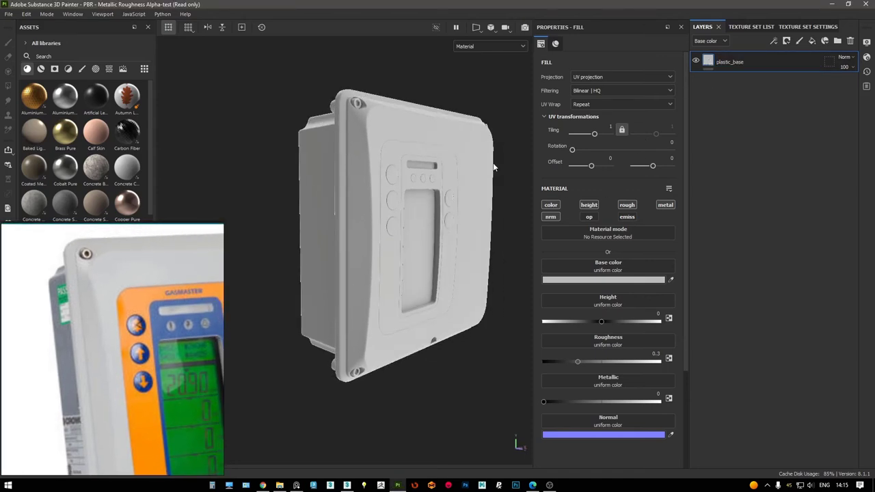
click(602, 281)
mouse_move(640, 294)
mouse_down()
mouse_move(642, 203)
mouse_move(600, 123)
mouse_up()
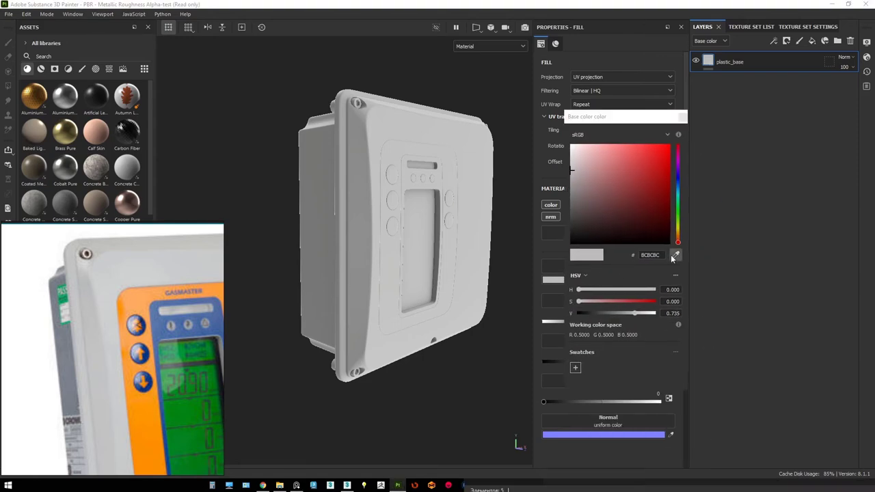
click(123, 286)
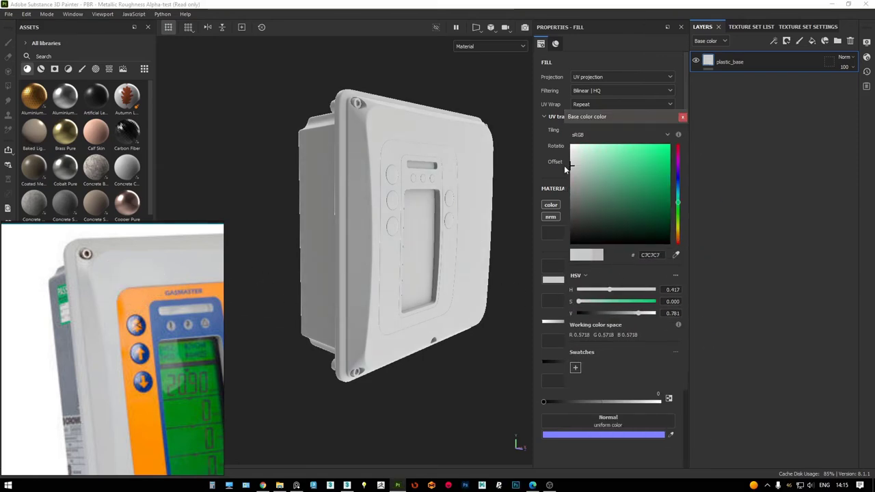
click(563, 171)
Disable the normal and roughness channels, leaving only colour and metallic
alt+drag(522, 212, 511, 242)
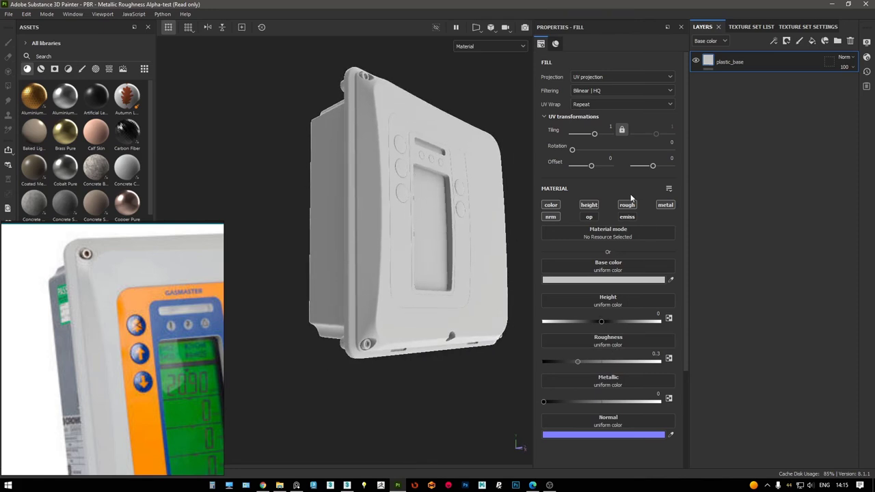
mouse_move(410, 178)
alt+mouse_down()
mouse_move(381, 170)
mouse_move(421, 201)
mouse_move(395, 203)
mouse_move(448, 194)
mouse_move(410, 223)
mouse_move(426, 198)
mouse_move(437, 205)
alt+mouse_up()
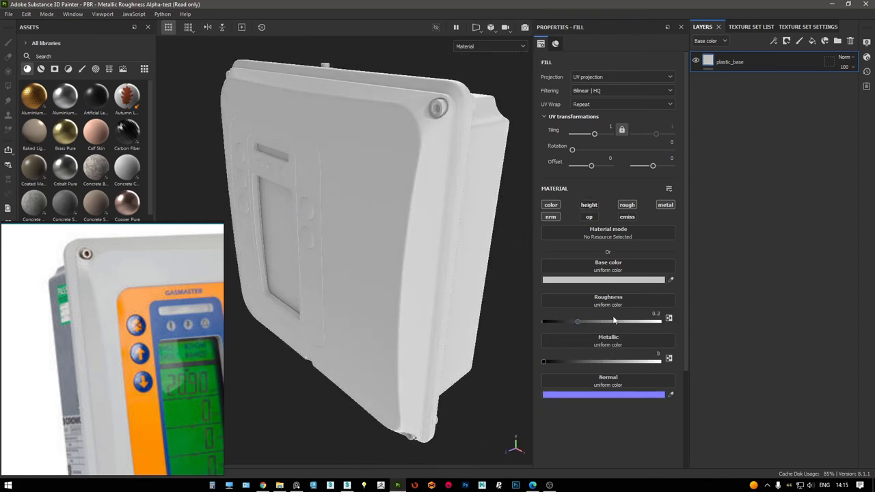
click(551, 217)
mouse_move(492, 198)
alt+mouse_down()
mouse_move(445, 182)
mouse_move(447, 169)
mouse_move(414, 150)
mouse_move(431, 171)
alt+mouse_up()
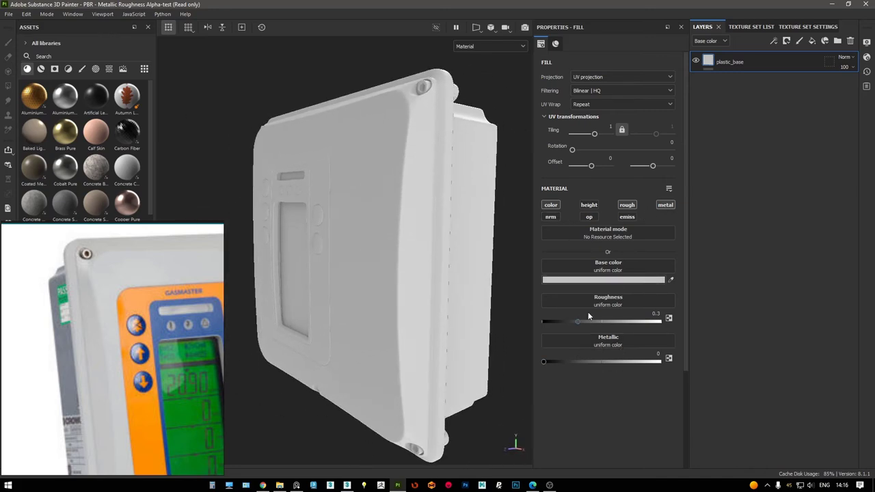
click(626, 205)
Add a fill effect inside plastic_base with only the height channel enabled
right_click(724, 62)
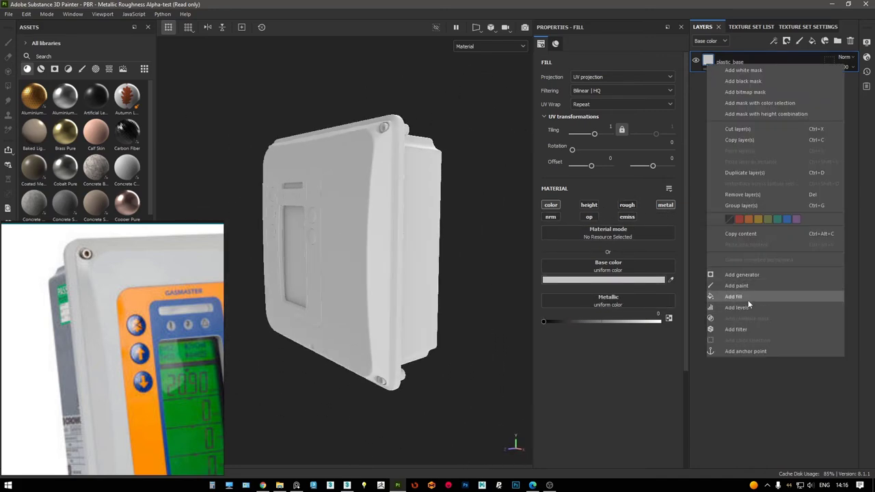
click(740, 327)
right_click(725, 61)
click(752, 294)
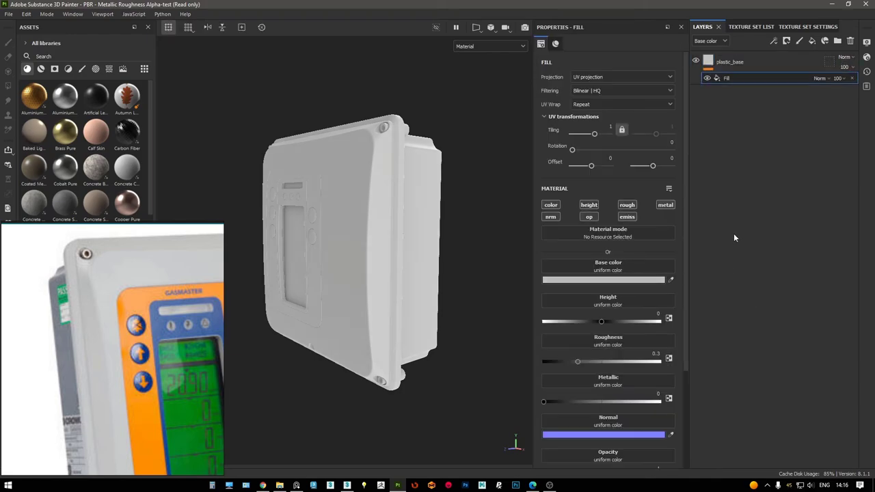
click(589, 205)
click(627, 205)
click(590, 217)
click(615, 204)
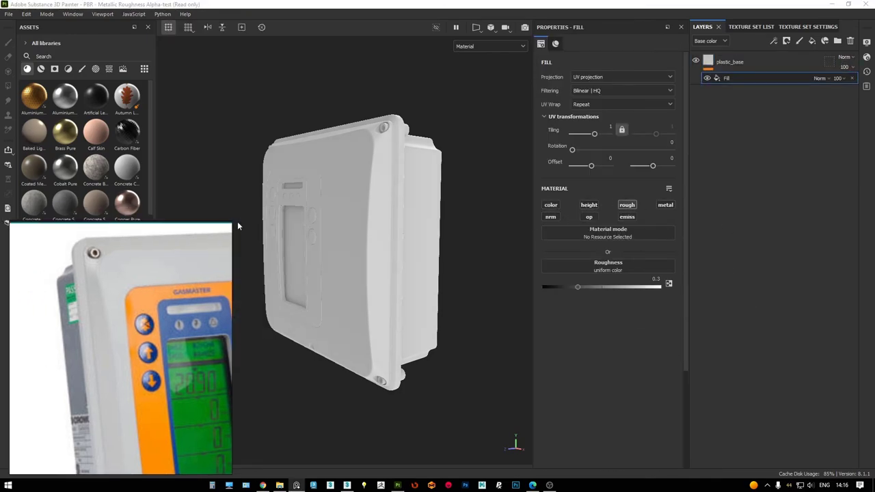
click(607, 206)
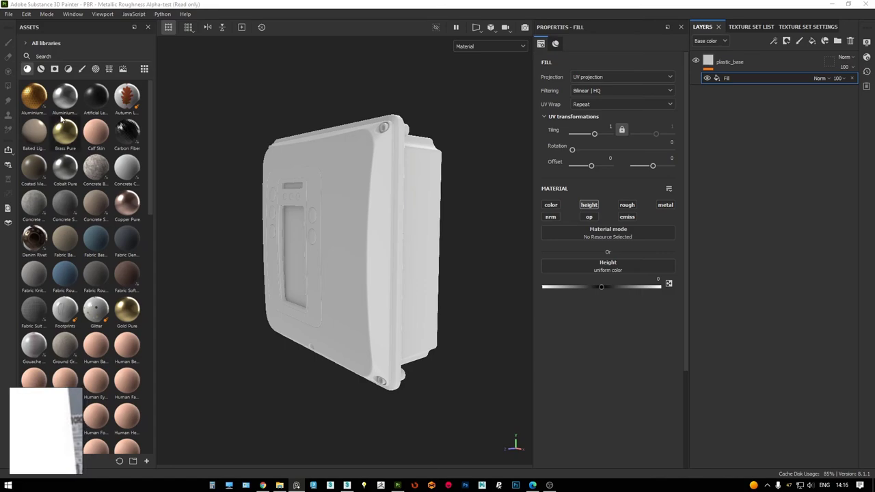
Apply the Cells 1 procedural texture to the fill effect's height
click(68, 56)
text(plastic)
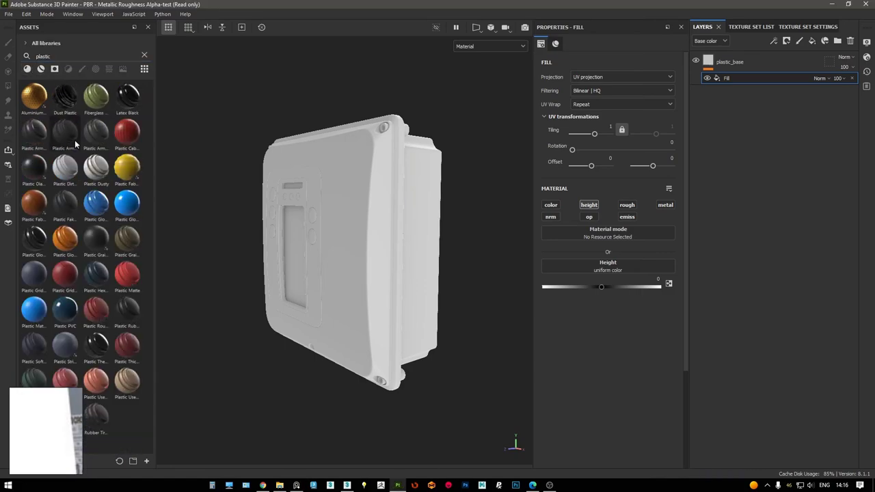
click(144, 54)
click(109, 68)
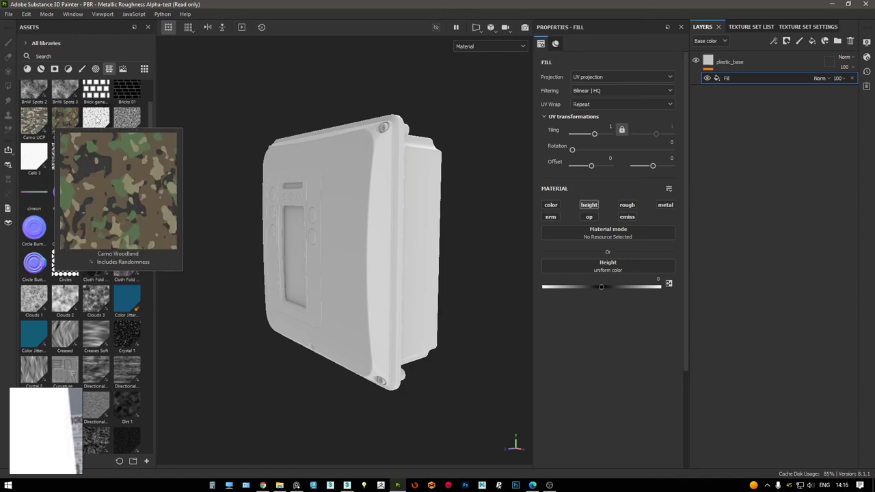
click(103, 122)
drag(362, 173, 363, 175)
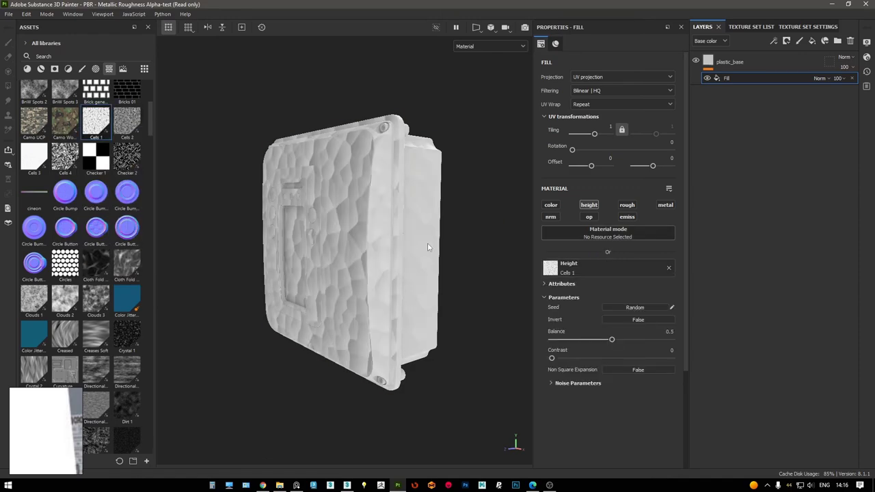
Add a Tri-Planar Advanced filter above the Cells 1 height fill
click(773, 41)
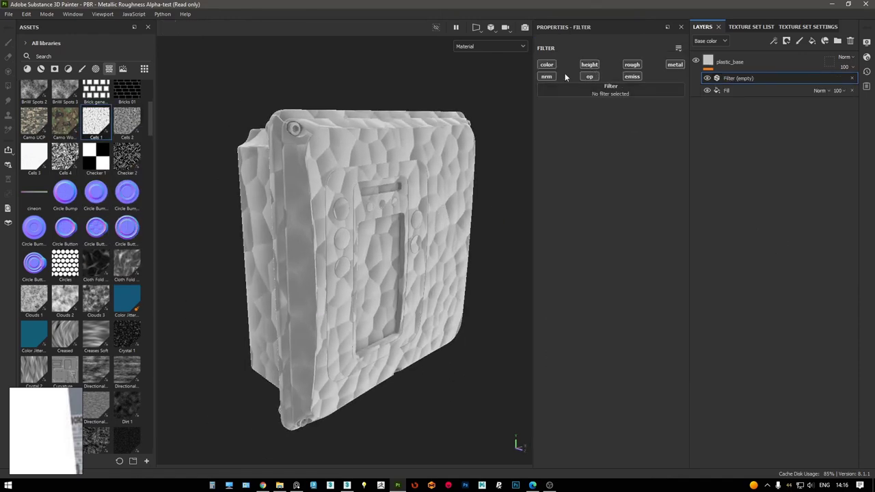
click(643, 89)
scroll(730, 164, down, 5)
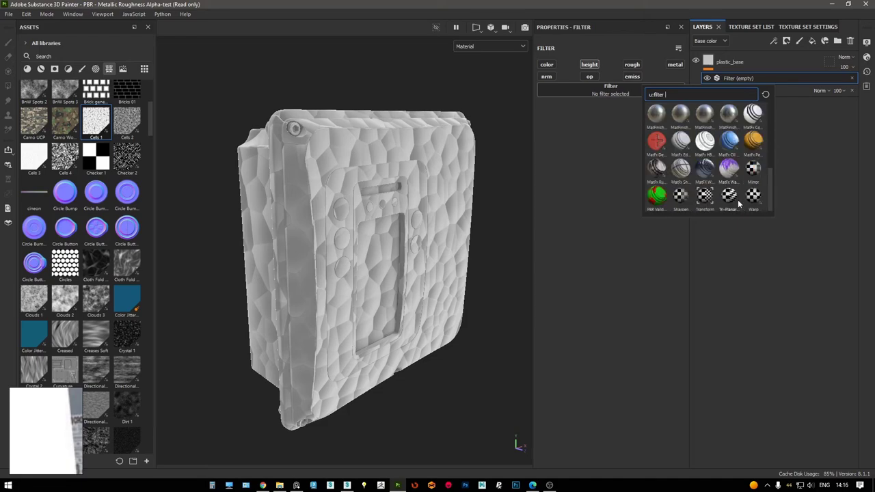
click(730, 167)
mouse_move(355, 167)
alt+mouse_down()
mouse_move(373, 212)
mouse_move(540, 178)
alt+mouse_up()
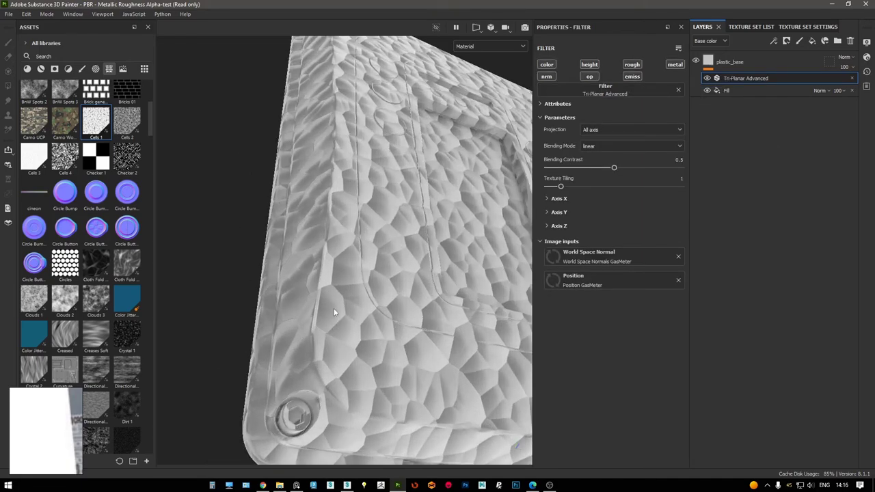
Set the fill's noise Scale to 256, Disorder to 0 and Tiling to about 80
click(732, 90)
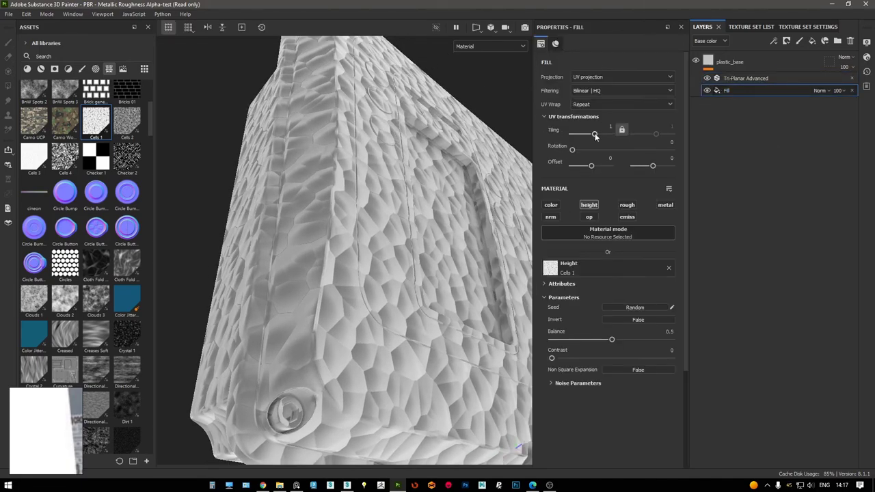
scroll(582, 375, down, 2)
drag(572, 345, 676, 347)
mouse_move(447, 225)
alt+mouse_down()
mouse_move(580, 354)
mouse_move(693, 363)
mouse_move(521, 365)
alt+mouse_up()
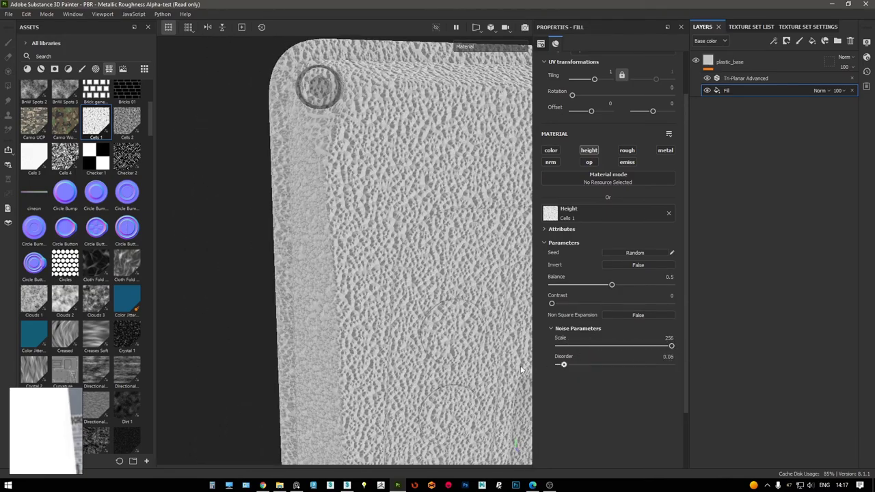
alt+drag(478, 192, 419, 179)
scroll(595, 96, up, 2)
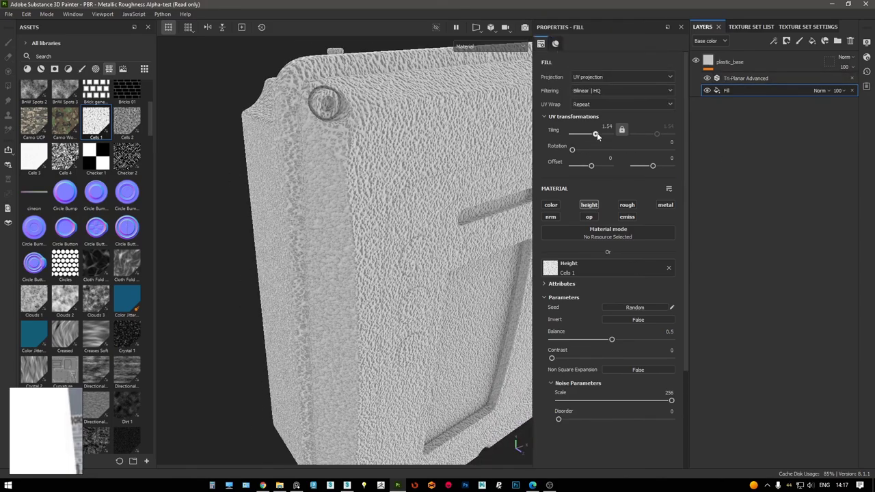
drag(594, 134, 611, 137)
scroll(361, 90, up, 5)
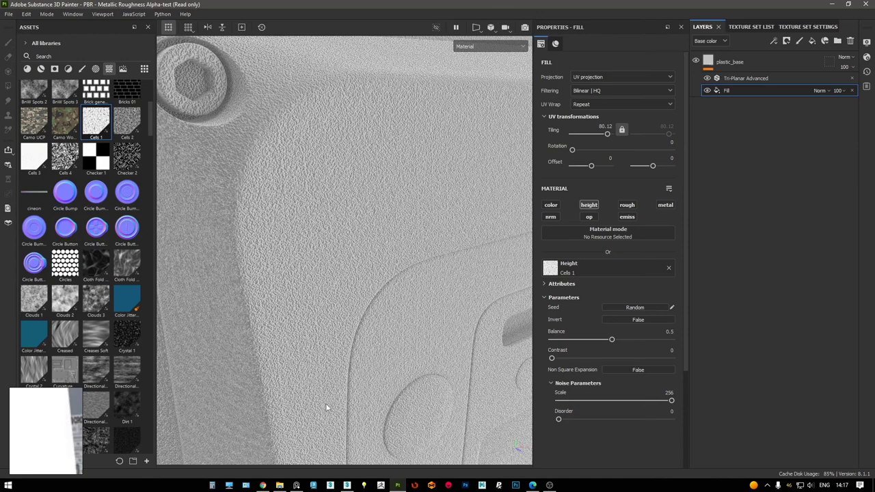
click(279, 485)
Browse into base > textures, briefly starting and cancelling a project save
double_click(568, 162)
double_click(571, 221)
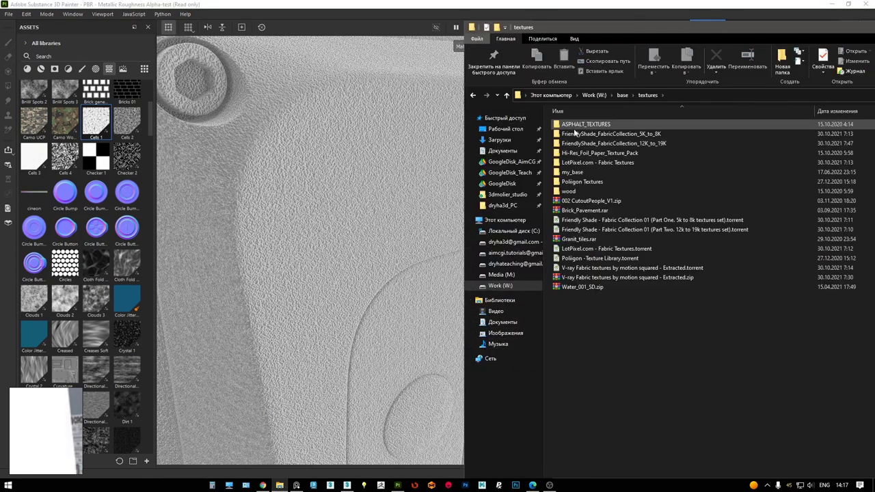
click(353, 82)
key(ctrl+s)
click(373, 230)
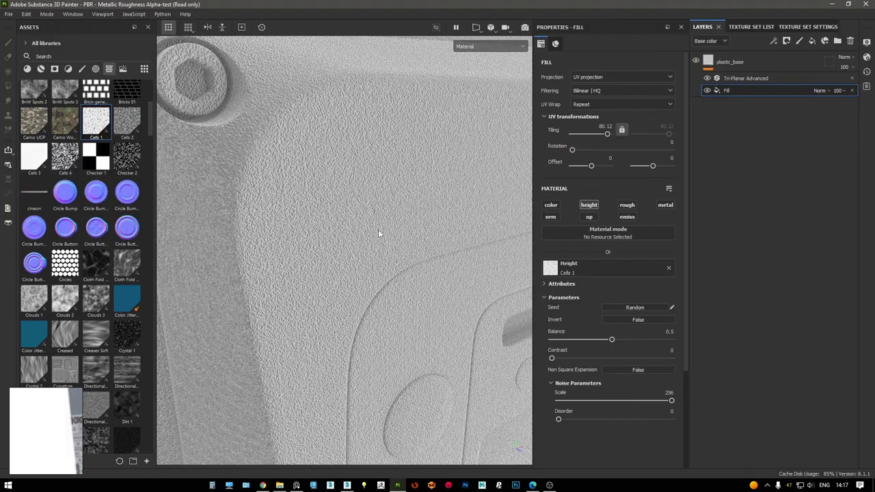
Preview noise2.png in my_base and drag it into Painter's import dialog
click(281, 485)
double_click(585, 189)
scroll(823, 233, down, 5)
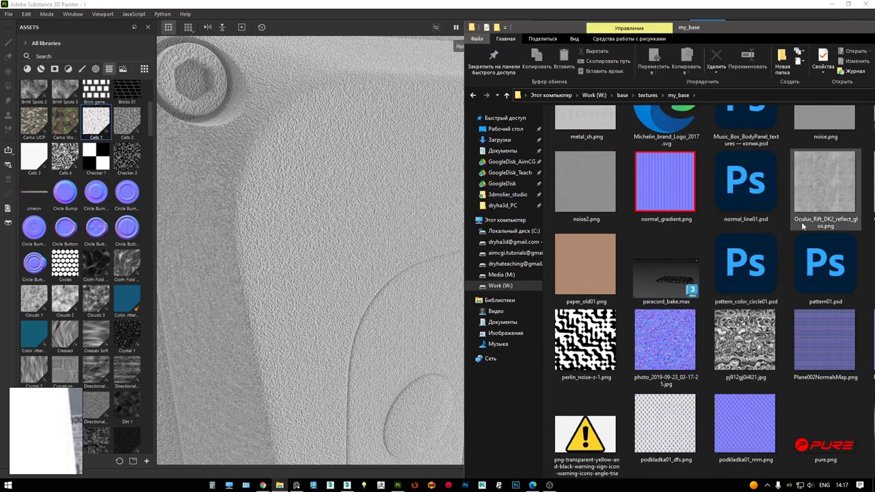
scroll(824, 233, up, 2)
double_click(584, 369)
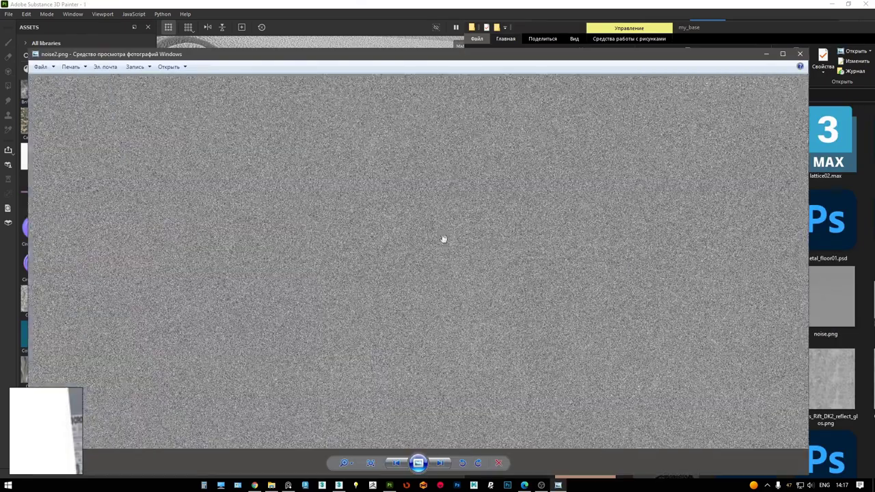
key(Escape)
drag(586, 383, 364, 151)
click(435, 142)
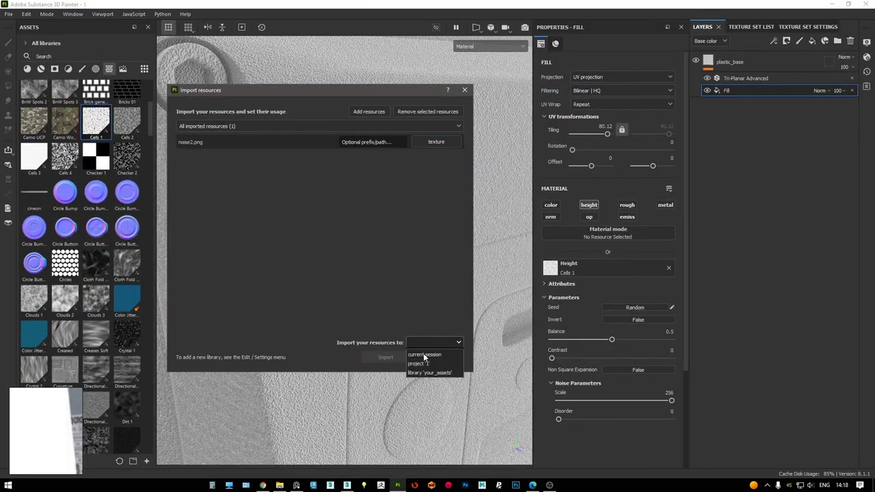
Import noise2 into the session, use it as the height texture, tiling 2.72
click(424, 354)
click(385, 357)
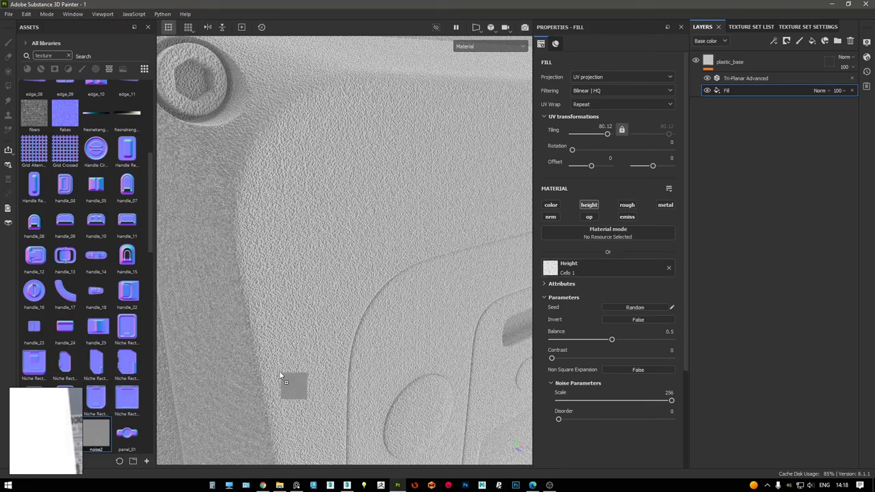
drag(280, 375, 585, 268)
scroll(455, 194, down, 3)
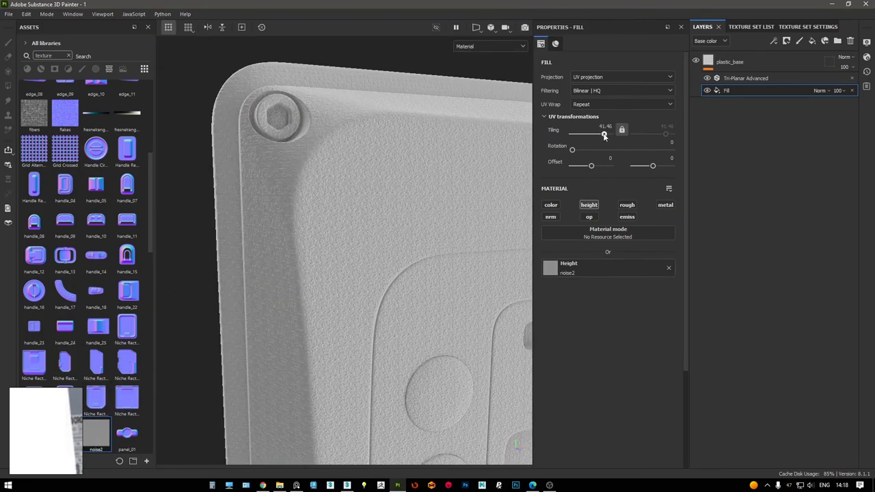
drag(604, 135, 596, 134)
mouse_move(308, 205)
alt+mouse_down()
mouse_move(248, 210)
mouse_move(392, 143)
alt+mouse_up()
Toggle the tri-planar filter to compare the noise bump across the device
click(733, 78)
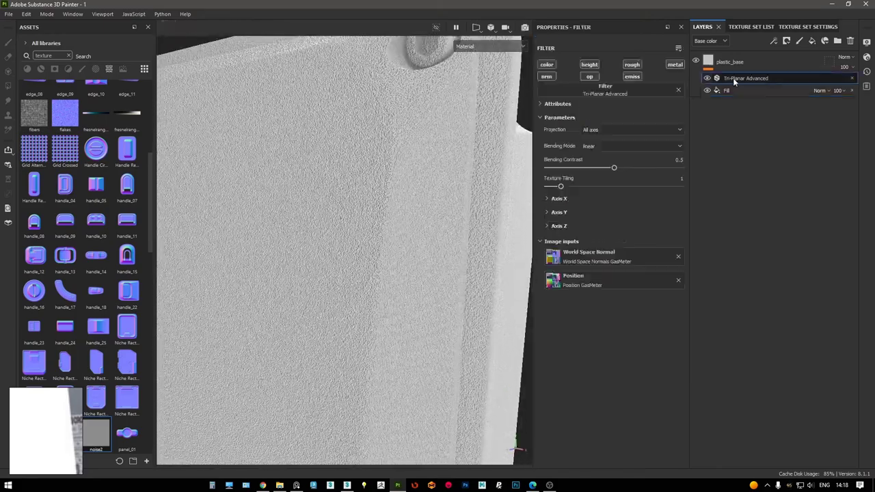
click(707, 78)
mouse_move(520, 179)
alt+mouse_down()
mouse_move(330, 280)
mouse_move(377, 346)
mouse_move(242, 279)
mouse_move(476, 200)
mouse_move(382, 205)
alt+mouse_up()
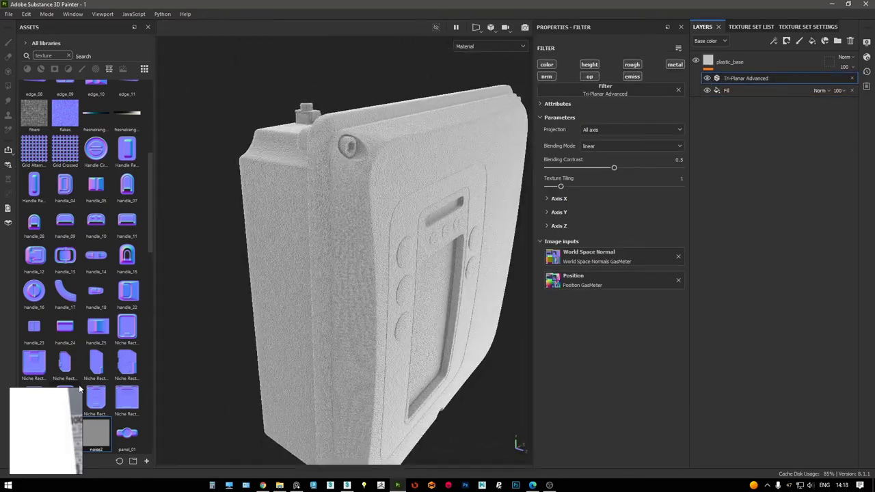
click(735, 90)
click(736, 78)
right_click(742, 80)
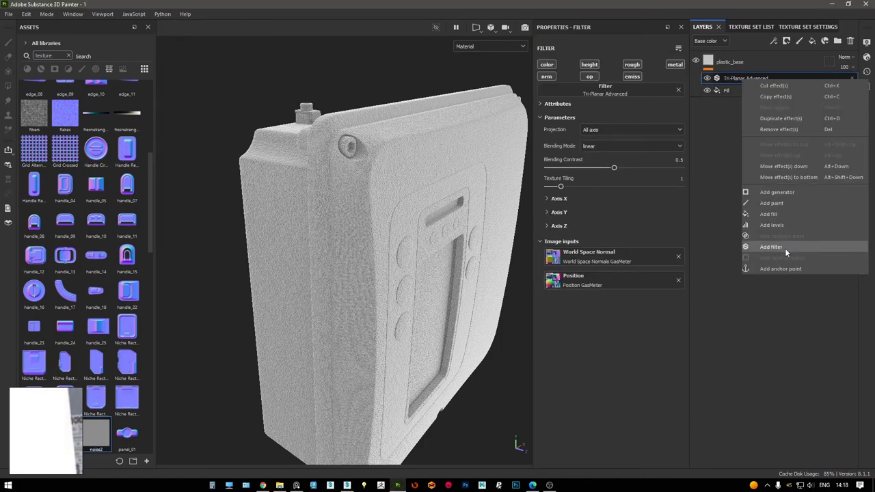
Add a Levels effect on height and delete the Tri-Planar Advanced filter
click(781, 225)
click(630, 60)
click(602, 90)
scroll(357, 160, up, 3)
scroll(358, 160, up, 3)
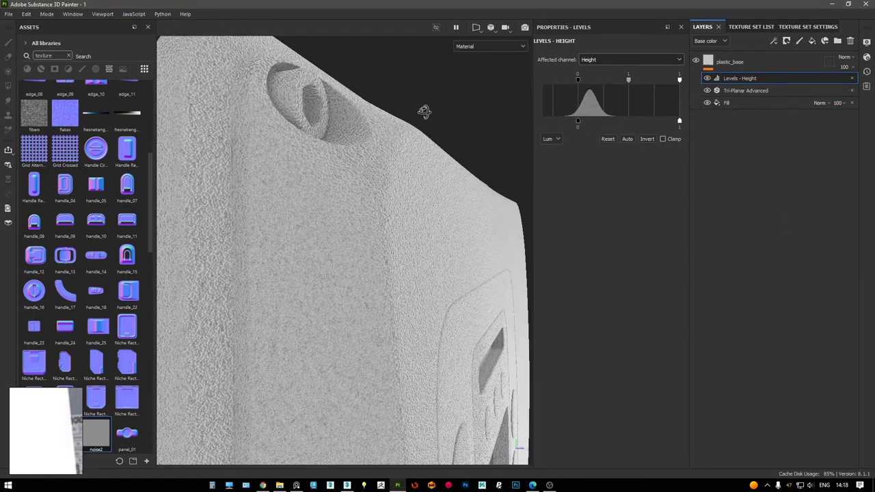
click(706, 90)
click(764, 91)
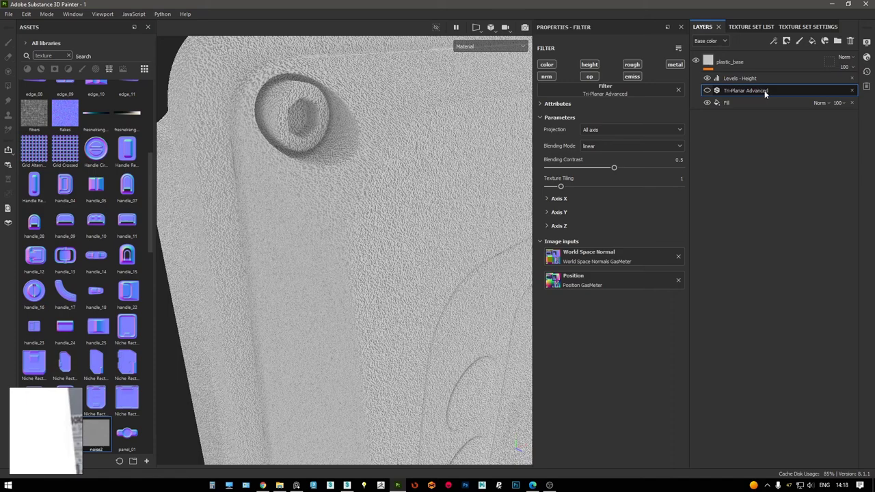
key(Delete)
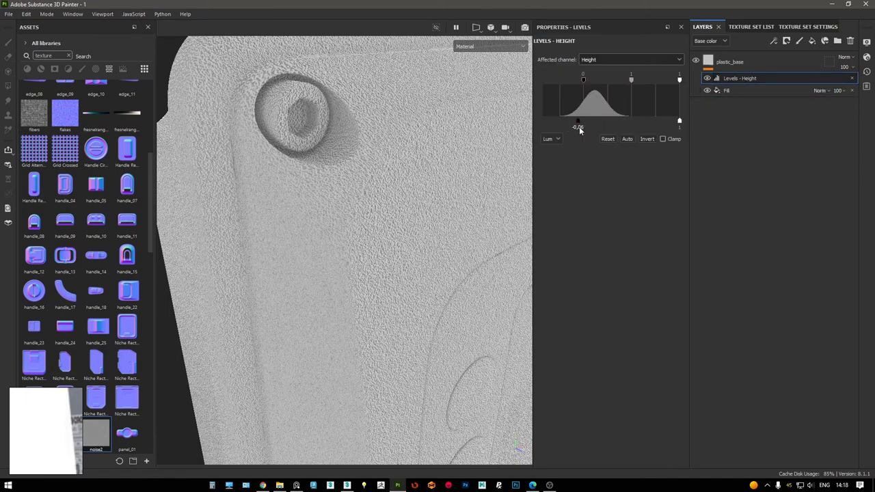
Lower the Levels midtones and output to soften the height bump
drag(604, 80, 566, 80)
drag(620, 124, 613, 123)
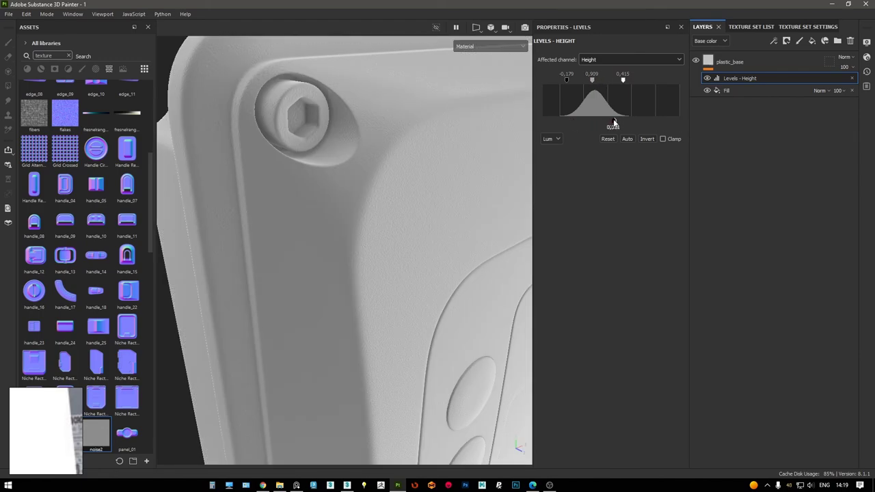
scroll(387, 159, down, 3)
mouse_move(387, 159)
alt+mouse_down()
mouse_move(221, 151)
mouse_move(403, 153)
mouse_move(377, 209)
mouse_move(399, 179)
alt+mouse_up()
Set the viewport environment map to Panorama
click(866, 44)
click(796, 123)
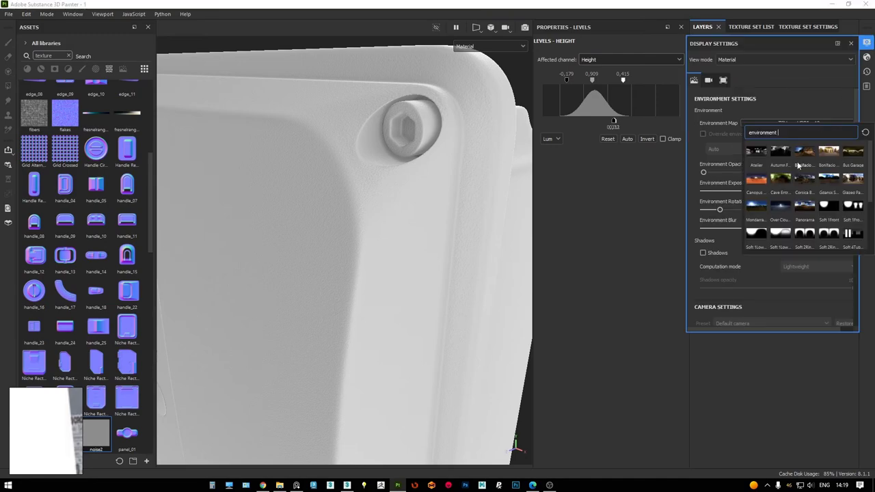
click(807, 218)
mouse_move(344, 160)
alt+mouse_down()
mouse_move(372, 165)
mouse_move(381, 141)
alt+mouse_up()
scroll(404, 170, up, 3)
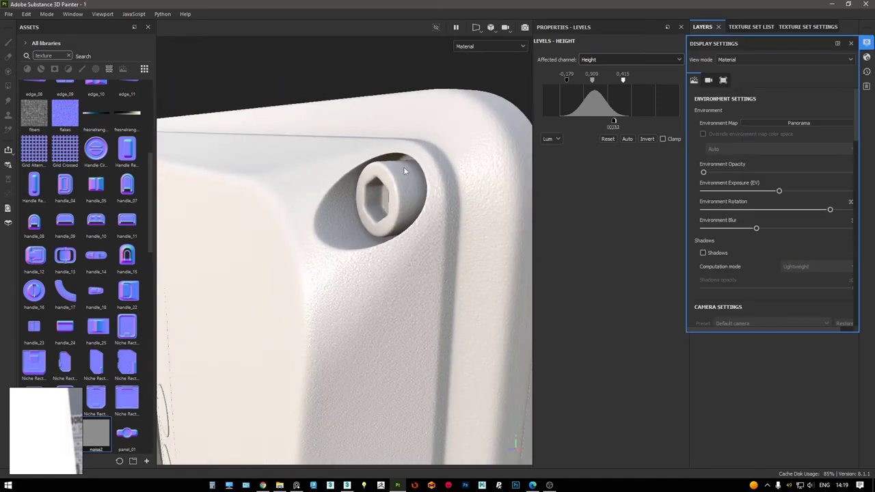
click(851, 43)
Add a black mask to plastic_base and switch to polygon fill
right_click(708, 63)
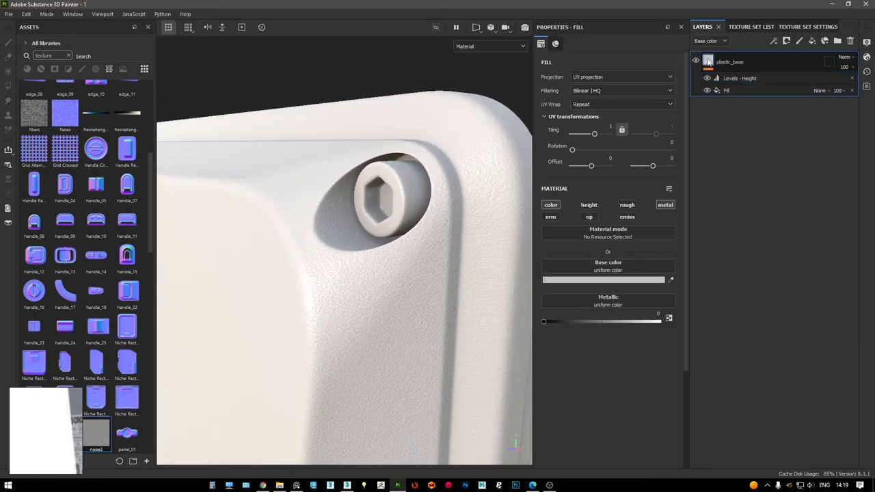
click(758, 74)
key(4)
scroll(440, 182, up, 3)
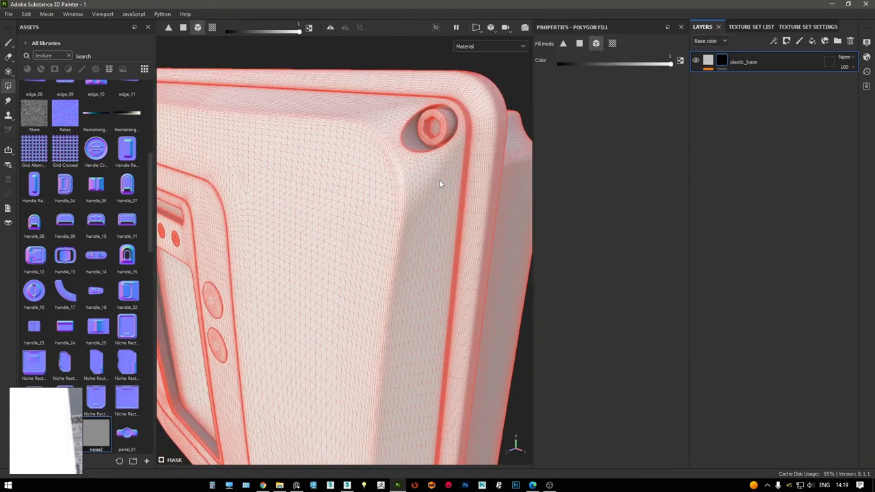
key(p)
scroll(428, 153, down, 3)
click(711, 61)
Add a new fill layer coloured red
click(812, 42)
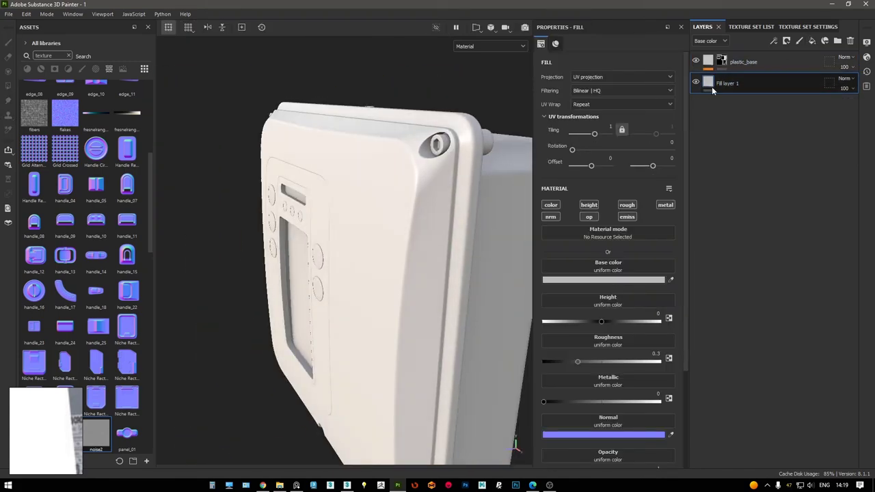
click(605, 279)
drag(643, 164, 680, 127)
click(708, 63)
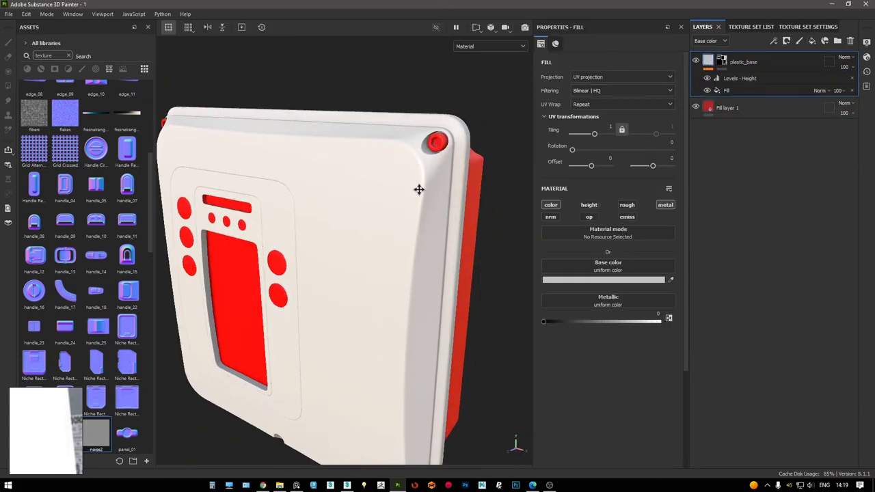
mouse_move(415, 189)
alt+mouse_down()
mouse_move(481, 177)
mouse_move(408, 172)
mouse_move(447, 164)
mouse_move(298, 186)
mouse_move(342, 279)
mouse_move(365, 220)
alt+mouse_up()
scroll(365, 221, up, 5)
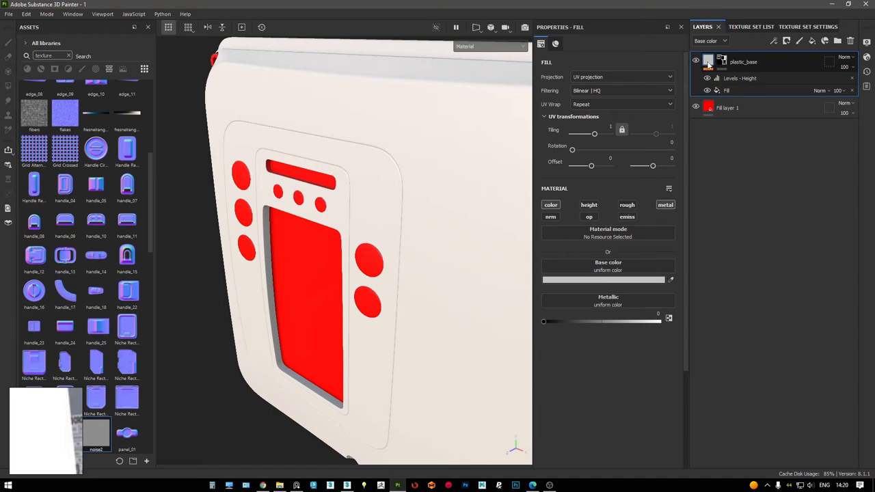
Disable the plastic fill's colour and add a color fill effect without metal inside plastic_base
click(550, 204)
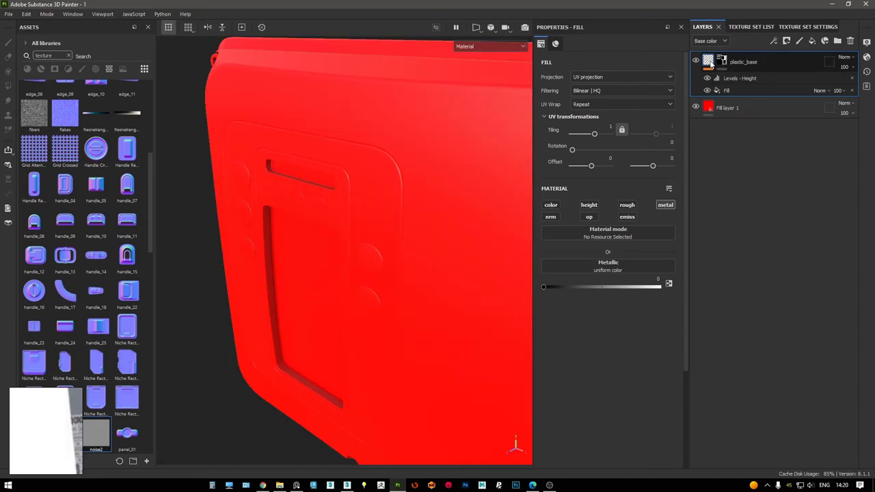
right_click(711, 62)
click(754, 305)
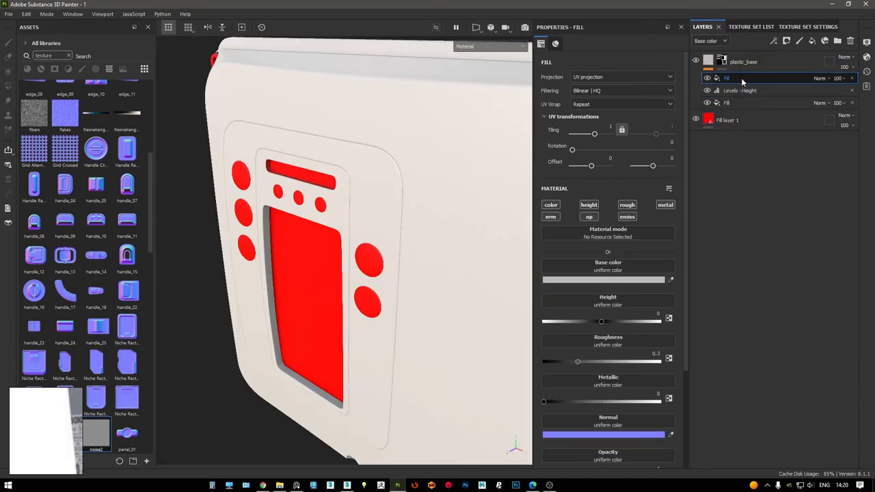
scroll(503, 144, up, 2)
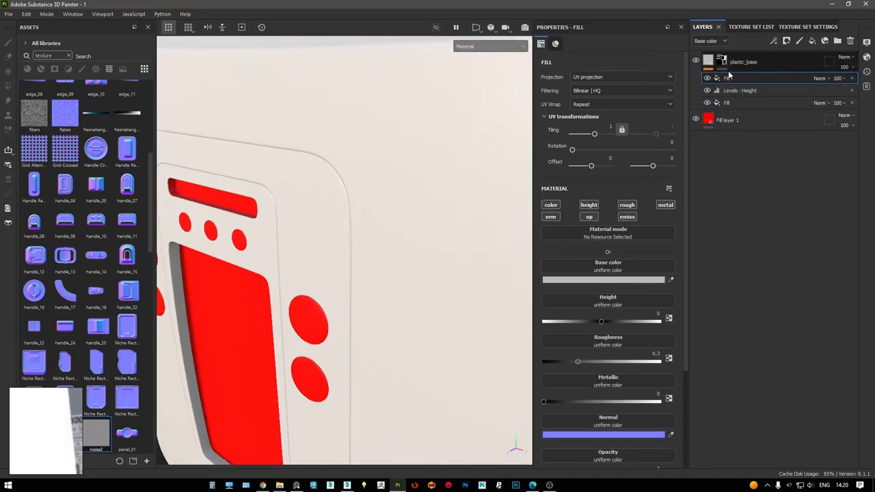
click(664, 206)
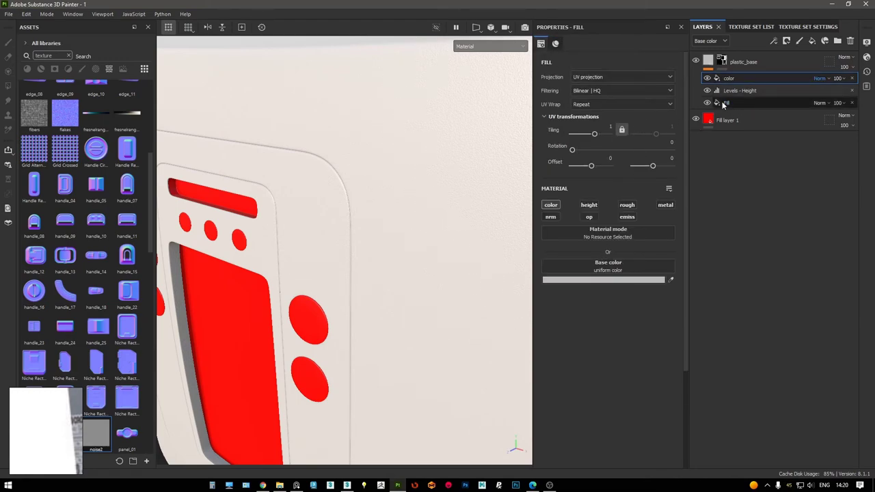
Raise plastic_base's roughness to about 0.2
alt+drag(391, 148, 524, 148)
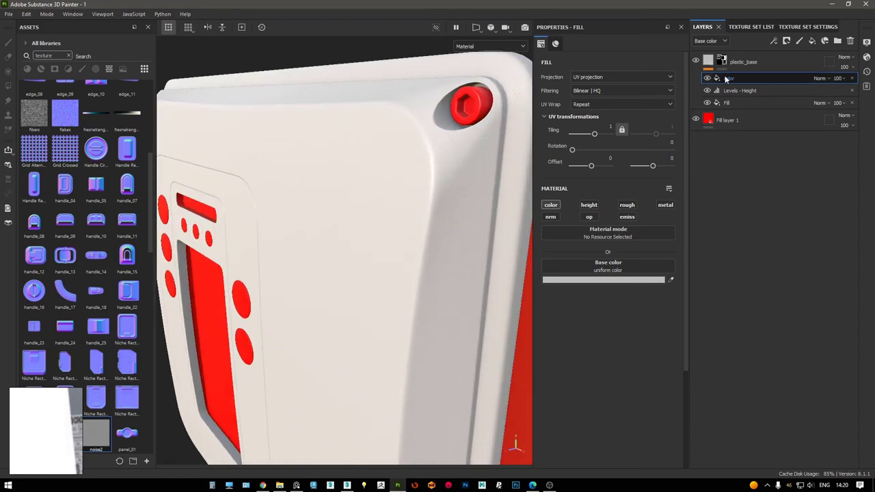
click(715, 103)
drag(553, 293, 564, 292)
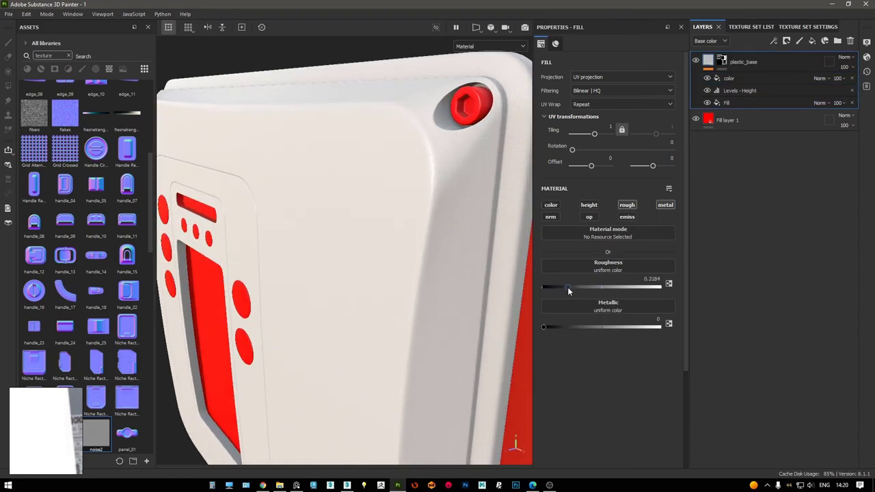
alt+drag(440, 249, 411, 131)
Retune the Levels - Height output and midtone handles to -0.377, 0.909 and 0.75
click(736, 91)
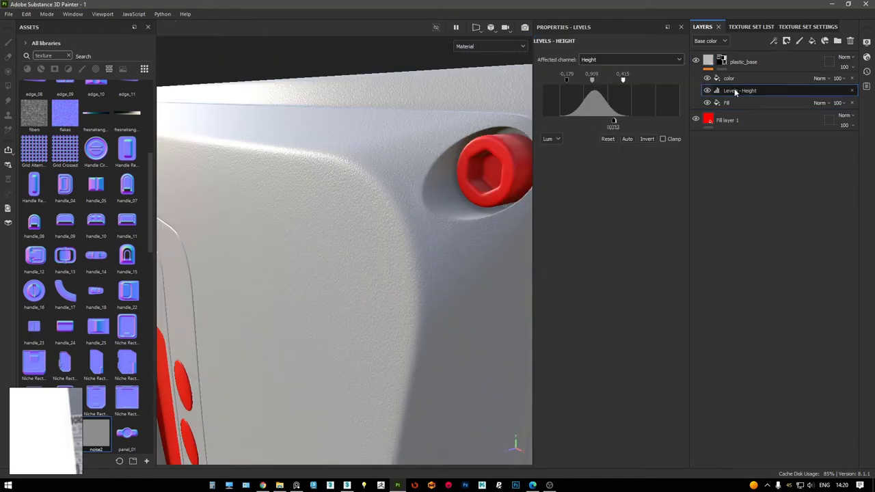
drag(614, 126, 680, 128)
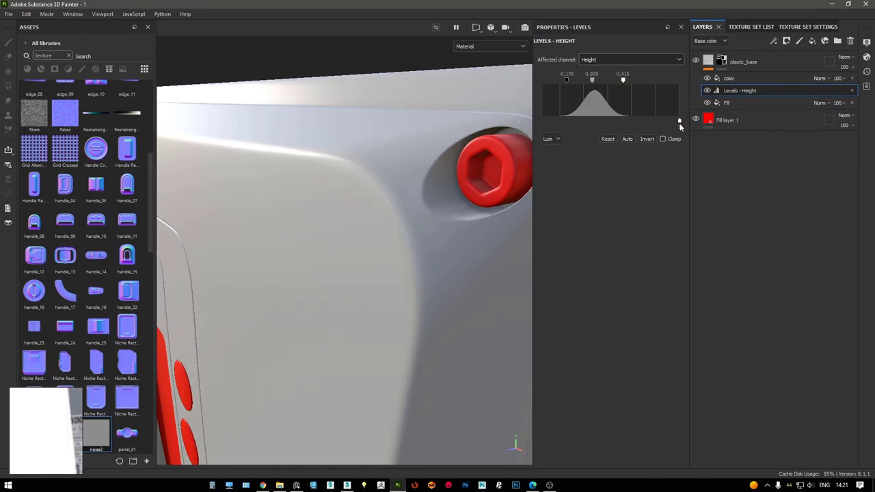
scroll(397, 144, down, 5)
scroll(388, 156, up, 5)
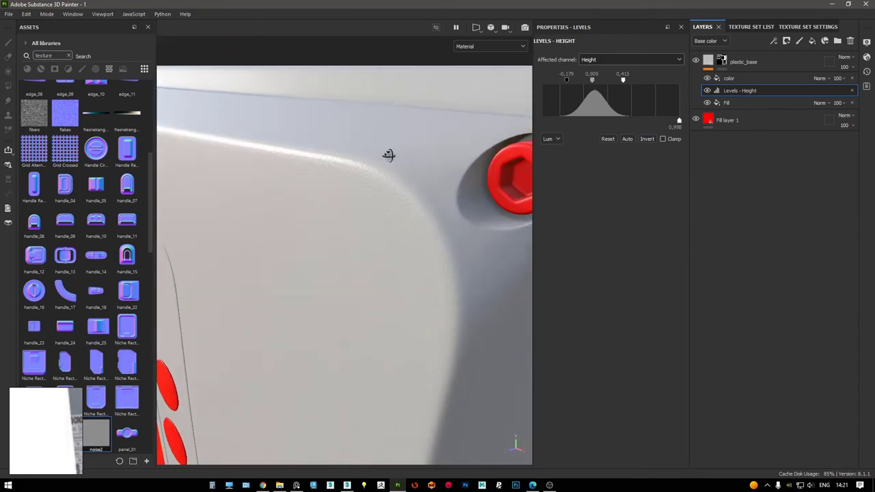
mouse_move(388, 155)
alt+mouse_down()
mouse_move(322, 174)
mouse_move(444, 164)
alt+mouse_up()
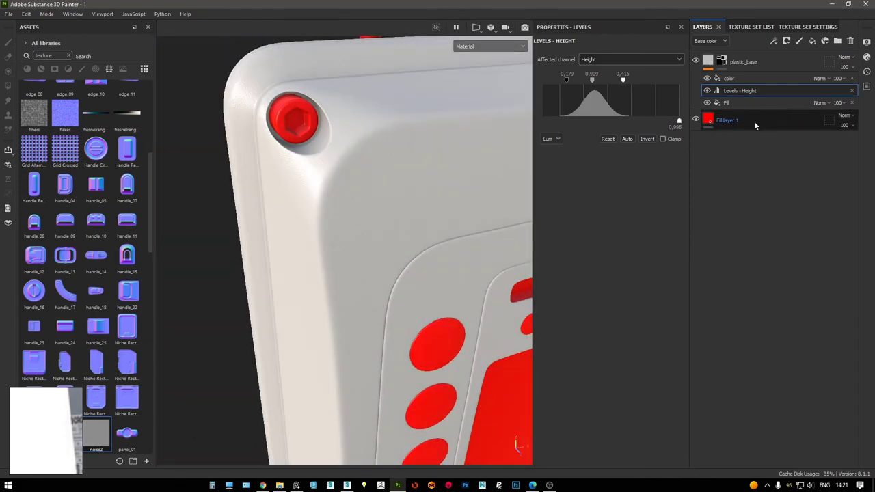
mouse_move(519, 144)
alt+mouse_down()
mouse_move(306, 164)
mouse_move(292, 383)
alt+mouse_up()
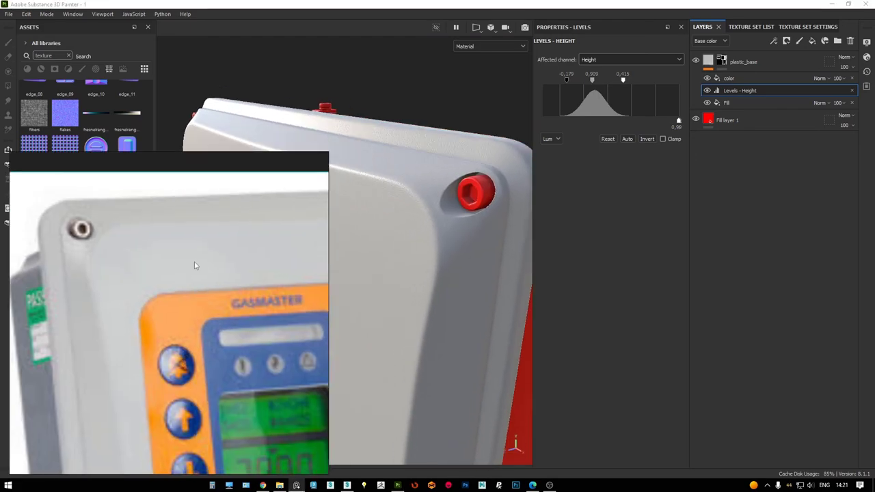
drag(678, 120, 676, 122)
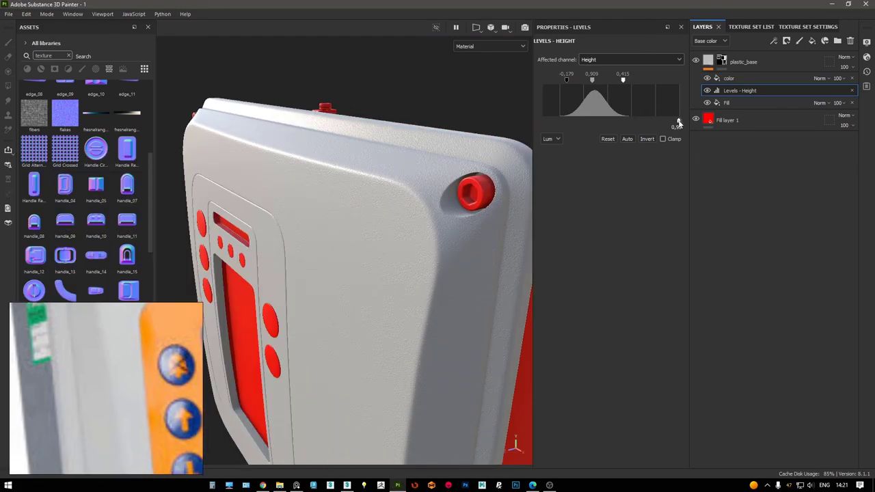
Reduce the noise fill layer's tiling to 1.54 and inspect the screws up close
click(735, 104)
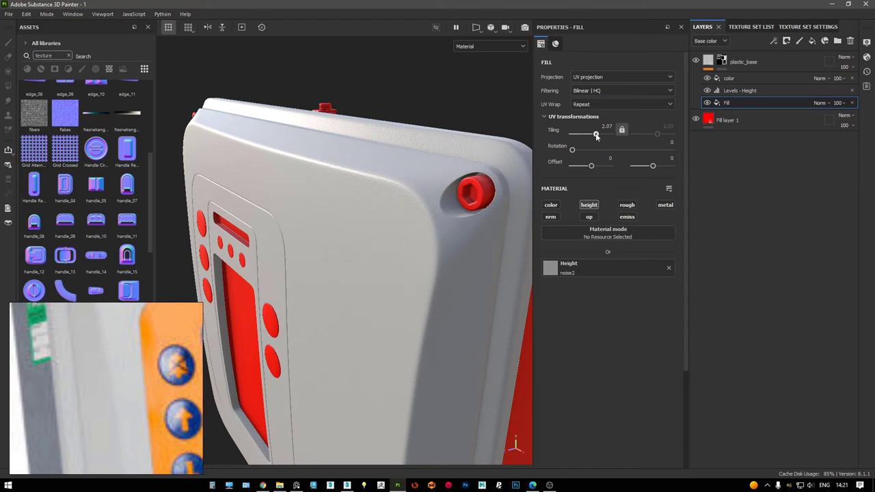
drag(596, 135, 594, 134)
mouse_move(371, 160)
alt+mouse_down()
mouse_move(214, 141)
mouse_move(386, 154)
alt+mouse_up()
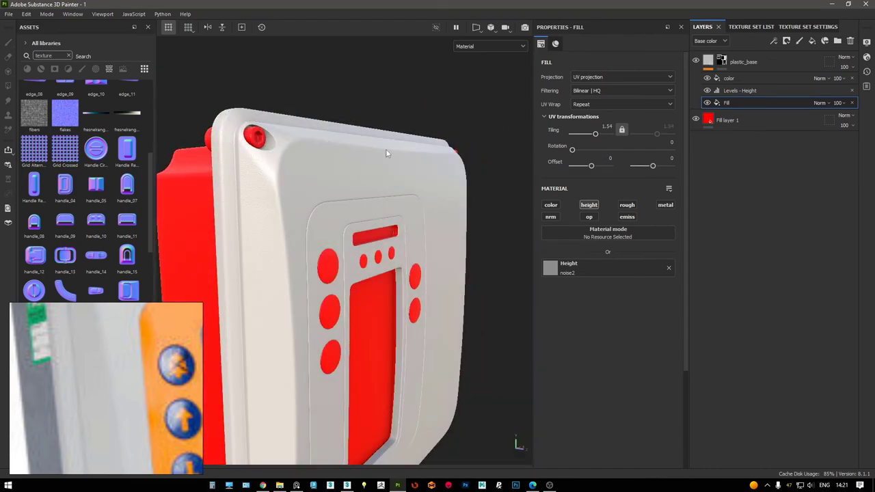
scroll(386, 153, up, 5)
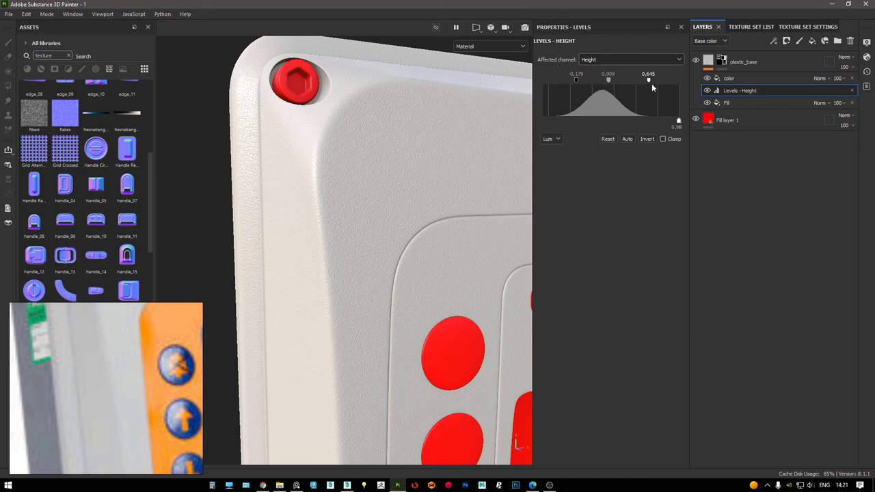
mouse_move(180, 127)
alt+mouse_down()
mouse_move(332, 152)
mouse_move(367, 110)
alt+mouse_up()
scroll(367, 109, down, 3)
alt+drag(406, 88, 416, 112)
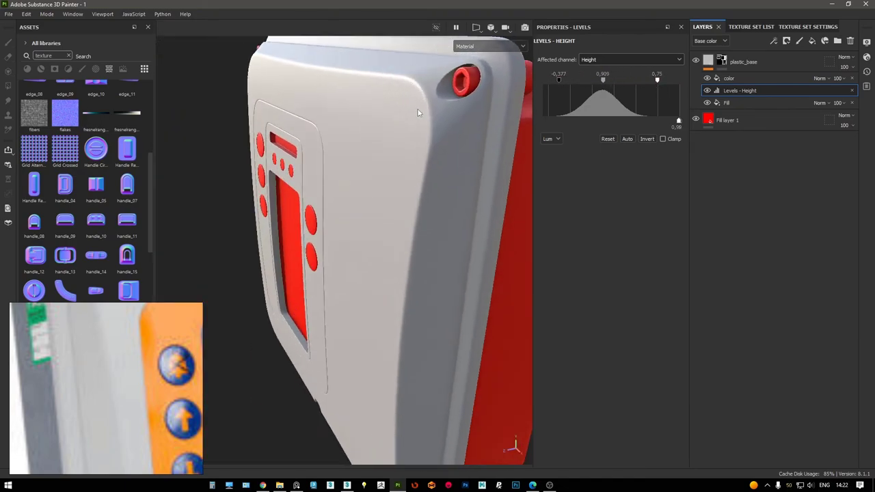
scroll(416, 111, up, 5)
mouse_move(488, 132)
alt+mouse_down()
mouse_move(361, 211)
mouse_move(351, 228)
mouse_move(372, 186)
alt+mouse_up()
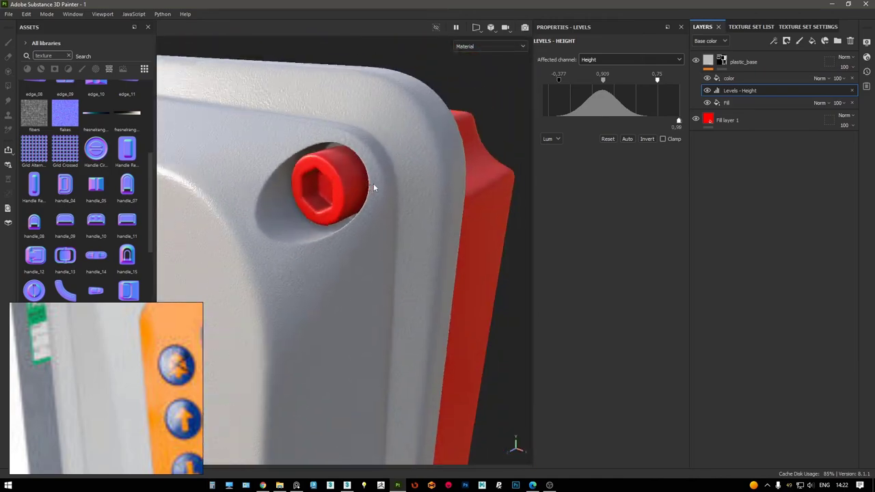
scroll(371, 185, down, 5)
alt+drag(510, 242, 482, 257)
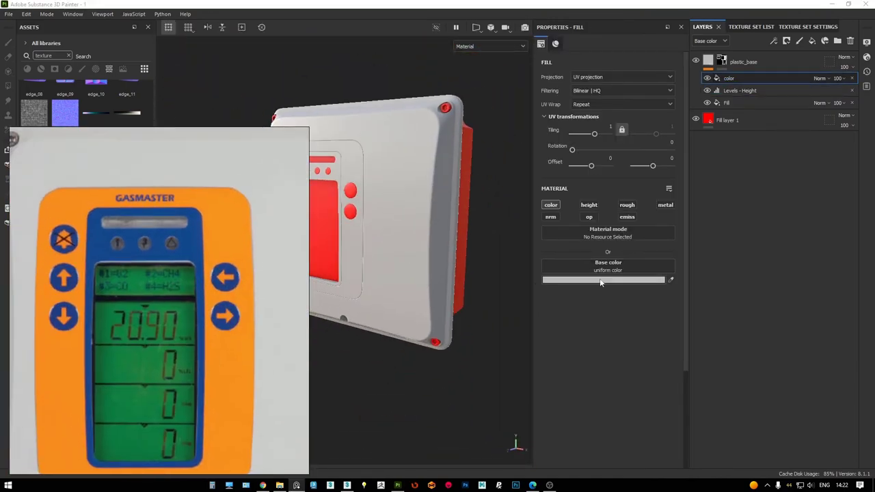
Name the colour layer color_white and group the plastic layer into a new folder
click(588, 279)
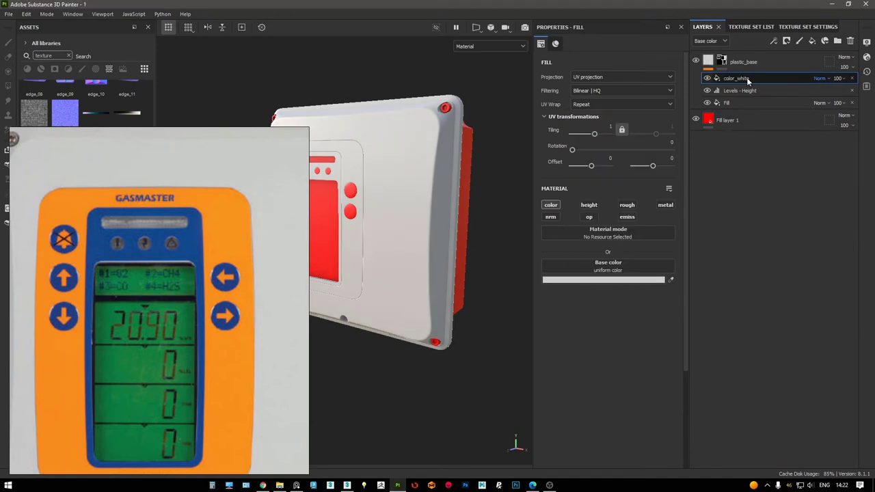
key(ctrl+d)
click(777, 59)
key(ctrl+g)
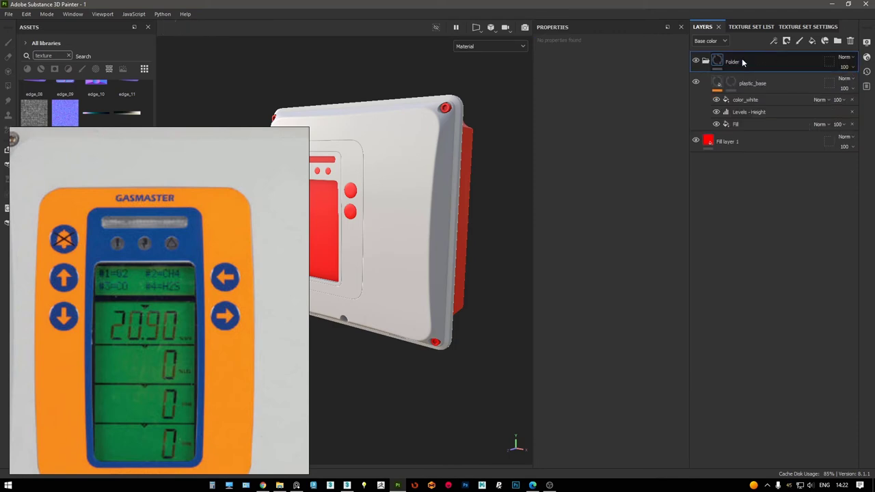
alt+drag(420, 126, 465, 130)
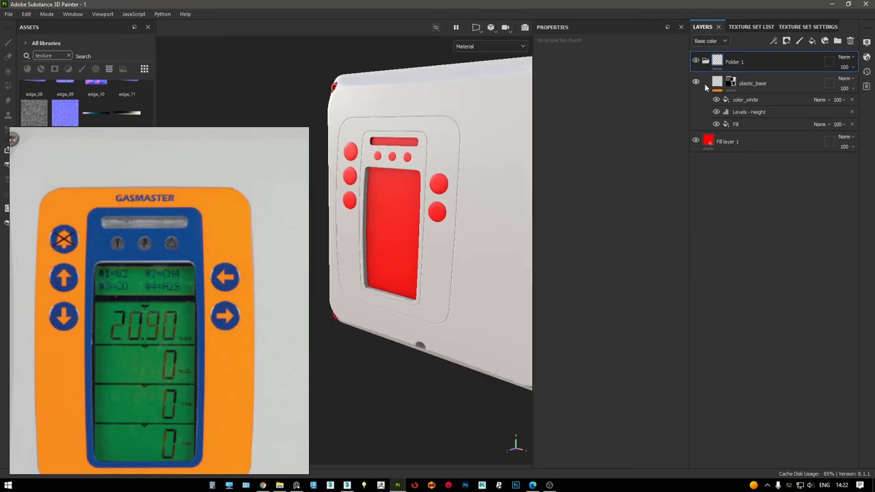
Add a fill layer in the folder with height, roughness, normal and opacity channels disabled
click(812, 41)
click(589, 205)
click(551, 217)
click(588, 217)
click(627, 205)
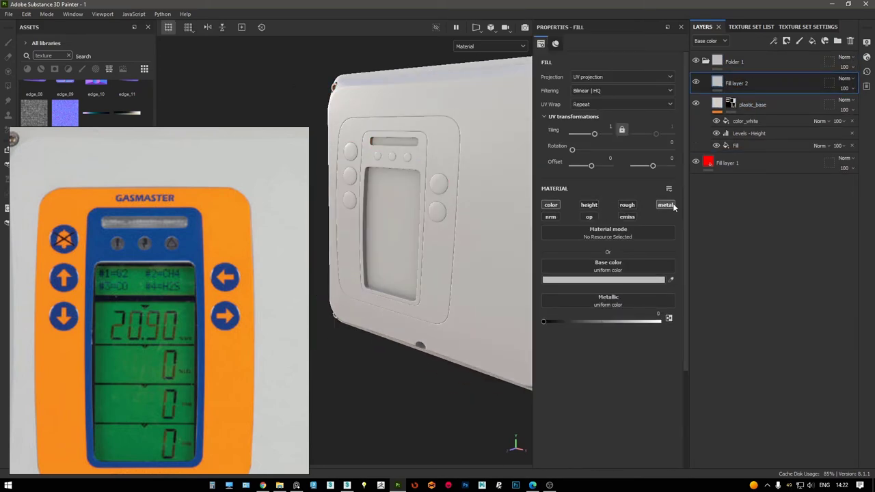
double_click(752, 104)
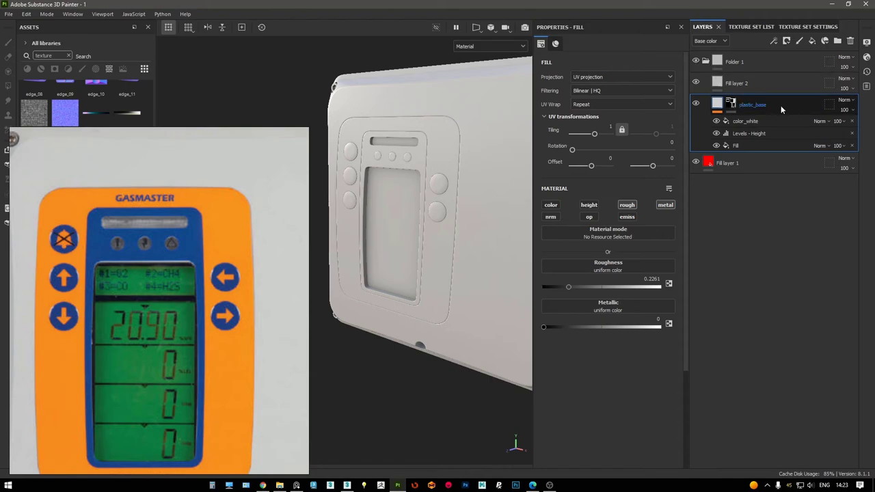
Colour Fill layer 2 with eyedropped orange and polygon-fill the front frame in its black mask
click(752, 83)
click(608, 280)
click(675, 254)
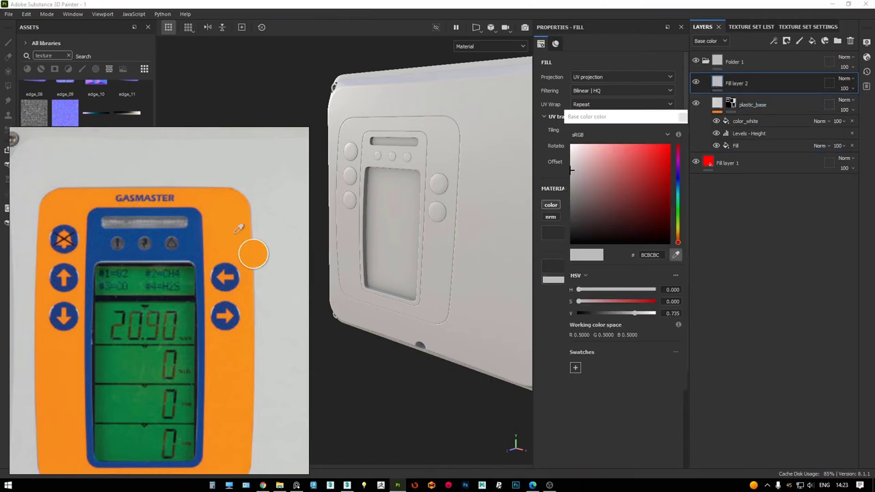
click(239, 227)
right_click(733, 85)
click(758, 94)
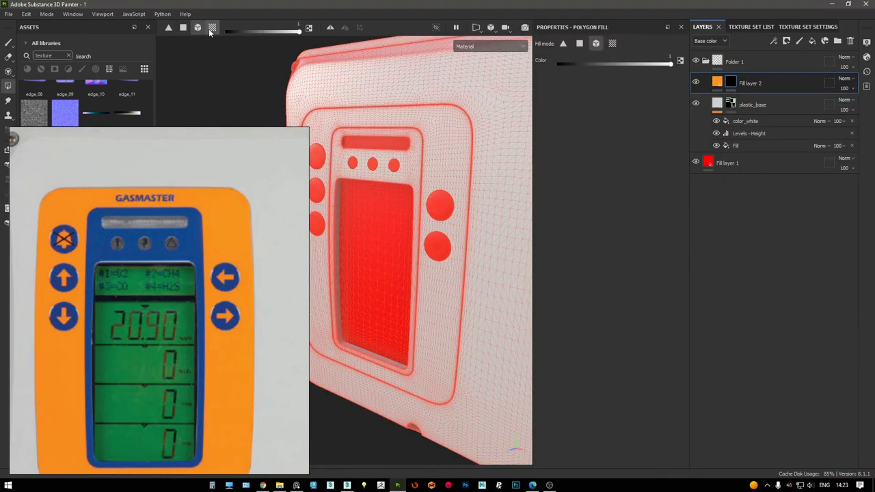
click(446, 124)
key(1)
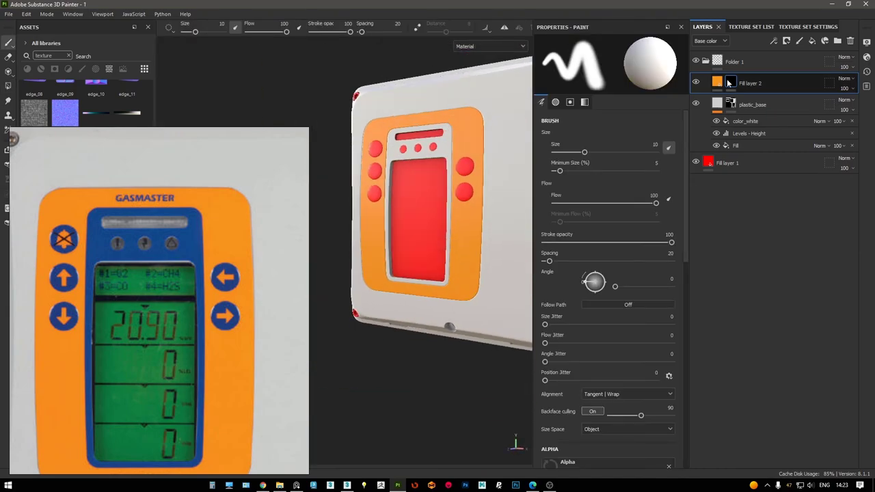
Duplicate it with eyedropped blue and mask the blue onto the display surround
right_click(789, 82)
click(759, 355)
click(553, 279)
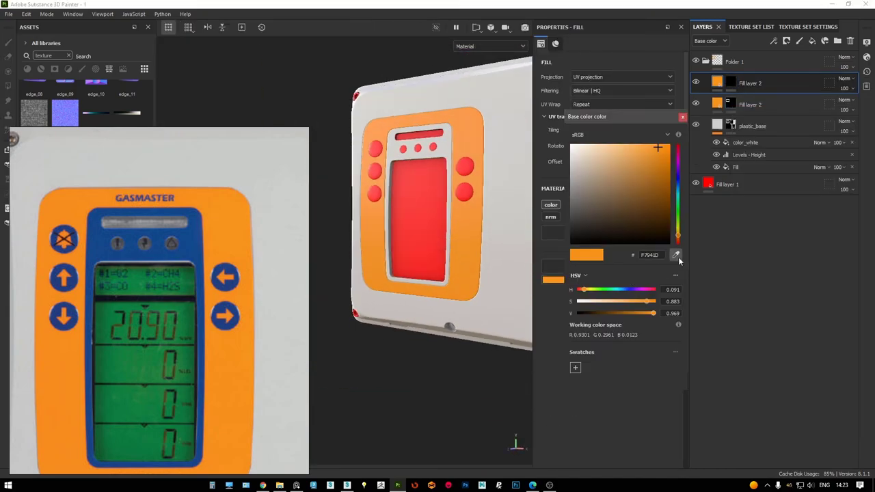
click(676, 254)
click(198, 243)
click(730, 83)
key(4)
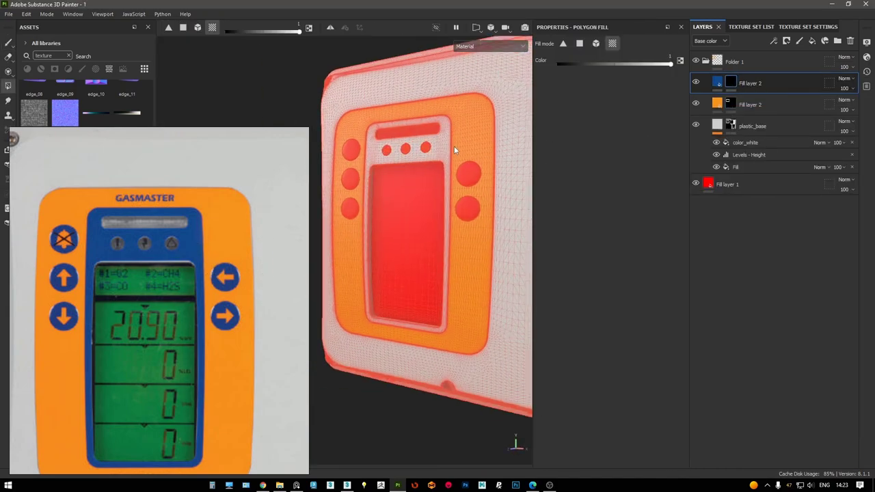
mouse_move(497, 142)
alt+mouse_down()
mouse_move(345, 186)
mouse_move(472, 187)
alt+mouse_up()
key(1)
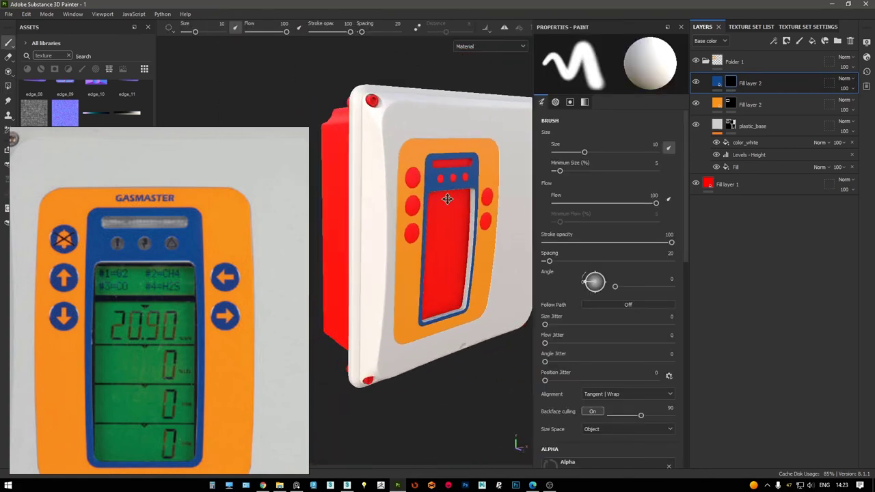
Name the folder plastic_base, collapse it, and add Fill layer 3 on top
text(plastic_base)
key(Return)
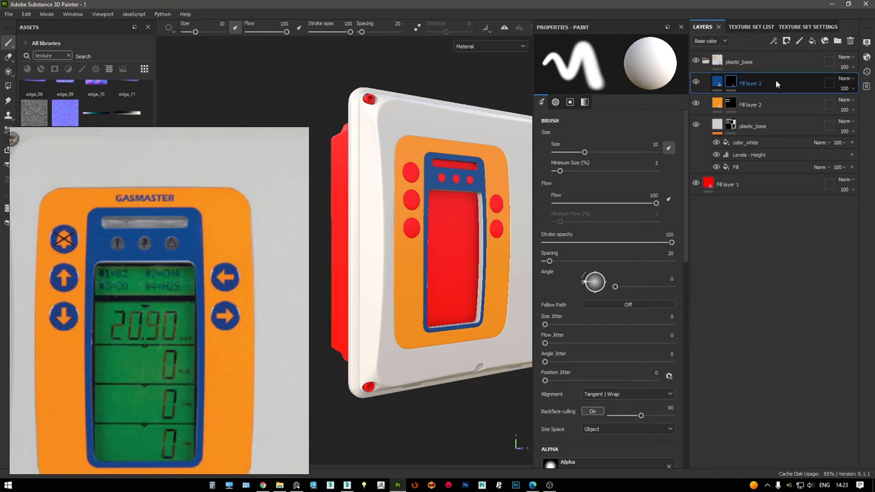
mouse_move(492, 184)
alt+mouse_down()
mouse_move(460, 183)
mouse_move(499, 185)
alt+mouse_up()
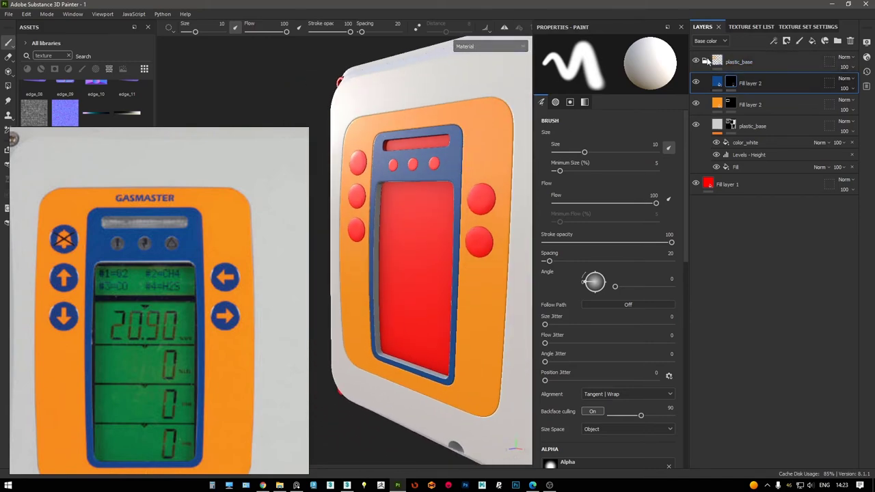
click(705, 61)
click(812, 41)
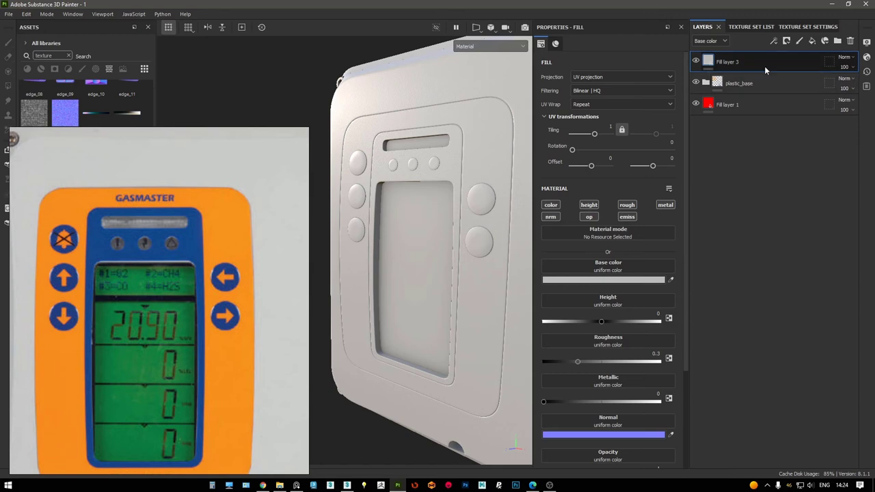
Group Fill layer 3 into a new folder named buttons
key(ctrl+g)
text(buttons)
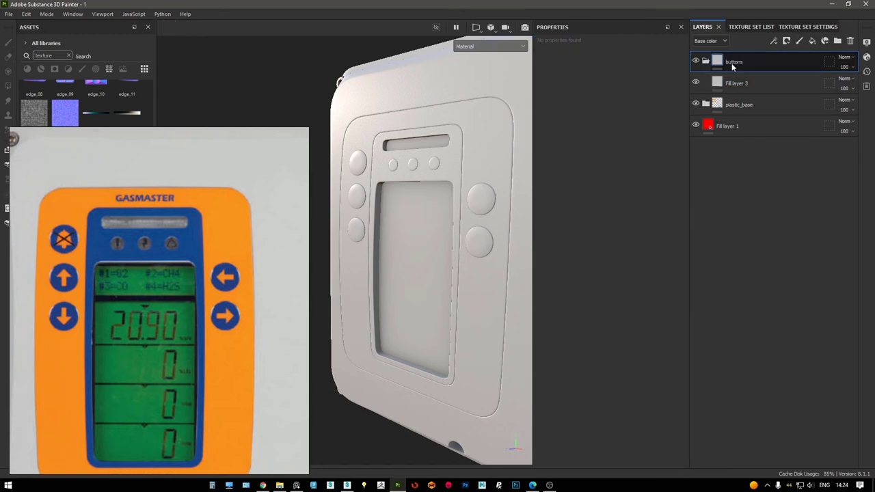
double_click(735, 62)
click(711, 64)
click(709, 63)
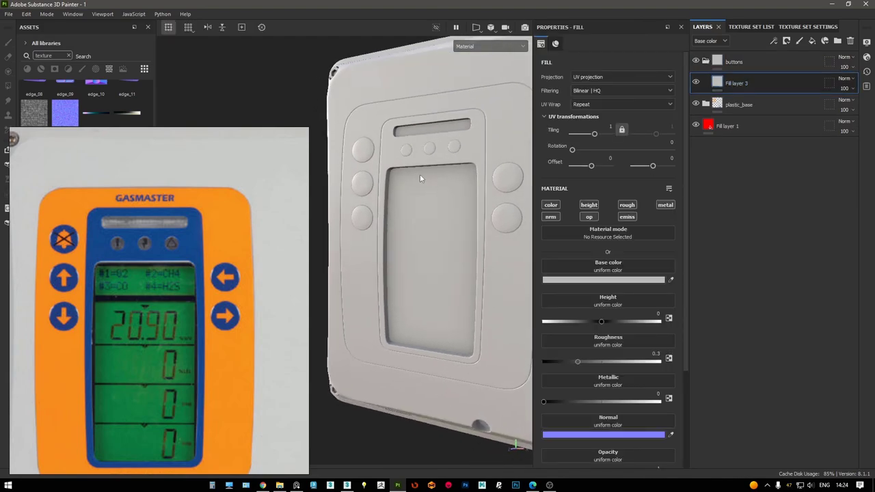
key(4)
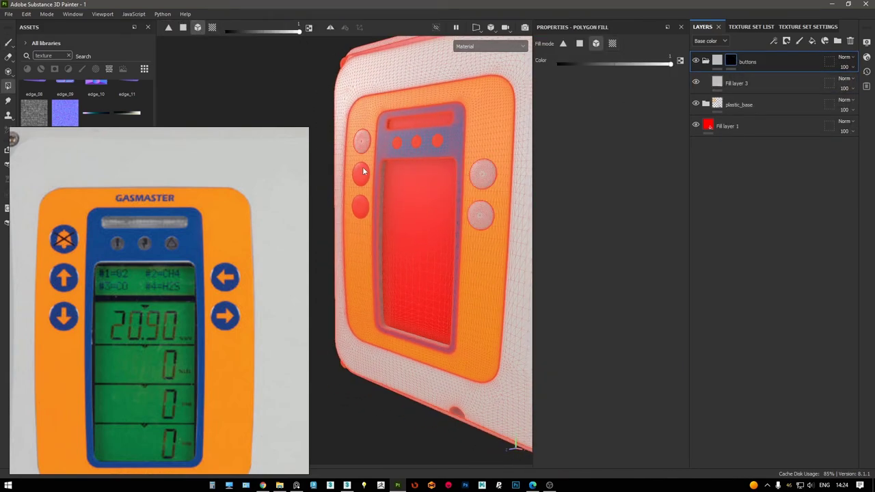
mouse_move(363, 171)
alt+mouse_down()
mouse_move(397, 144)
mouse_move(478, 164)
alt+mouse_up()
key(1)
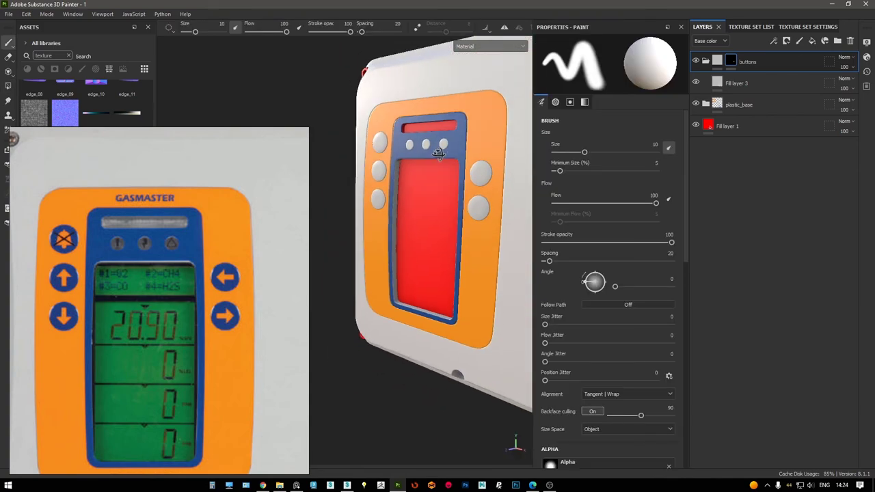
Make Fill layer 3 glossy blue 12498C with height and opacity off, roughness 0.0958
click(737, 83)
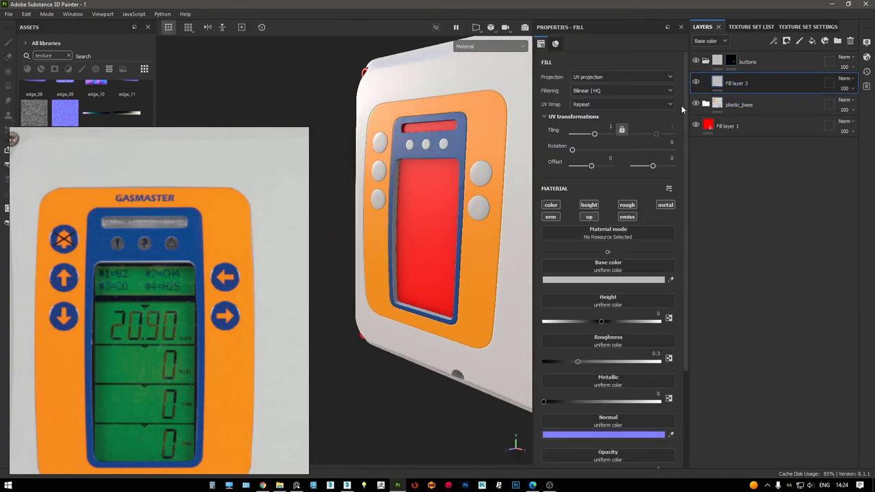
click(588, 205)
click(589, 217)
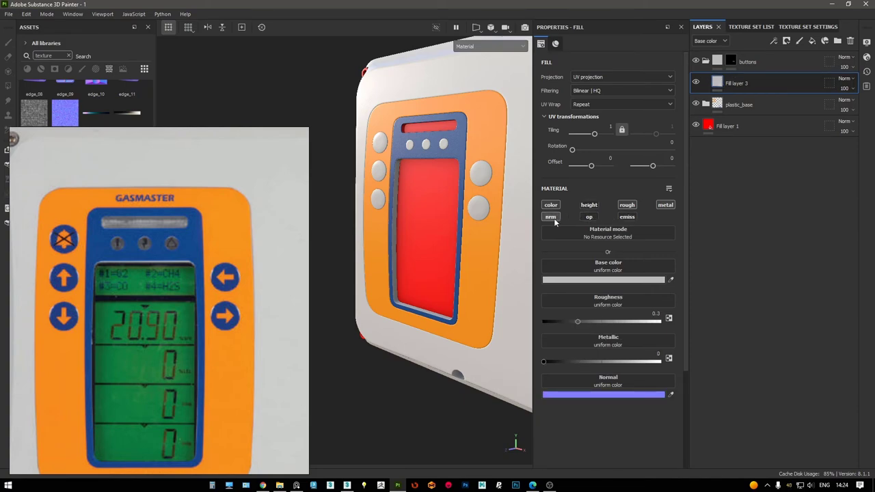
click(626, 280)
click(675, 254)
click(212, 266)
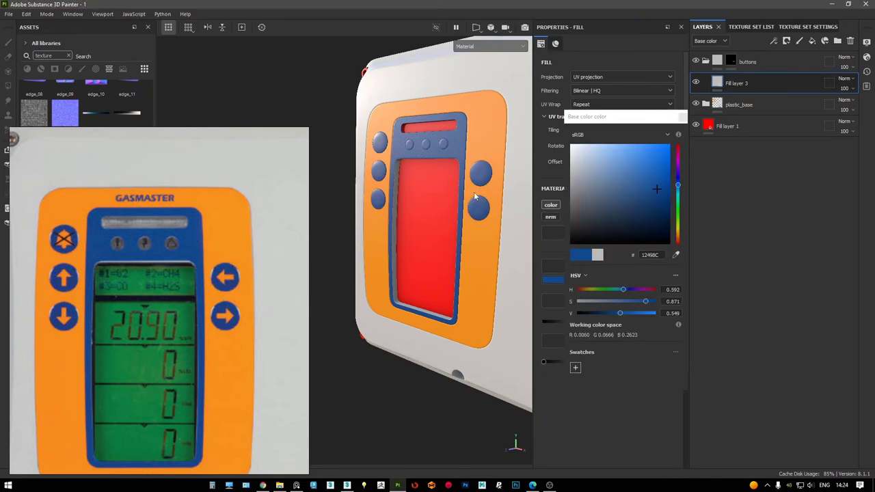
mouse_move(452, 191)
alt+mouse_down()
mouse_move(483, 190)
mouse_move(471, 192)
alt+mouse_up()
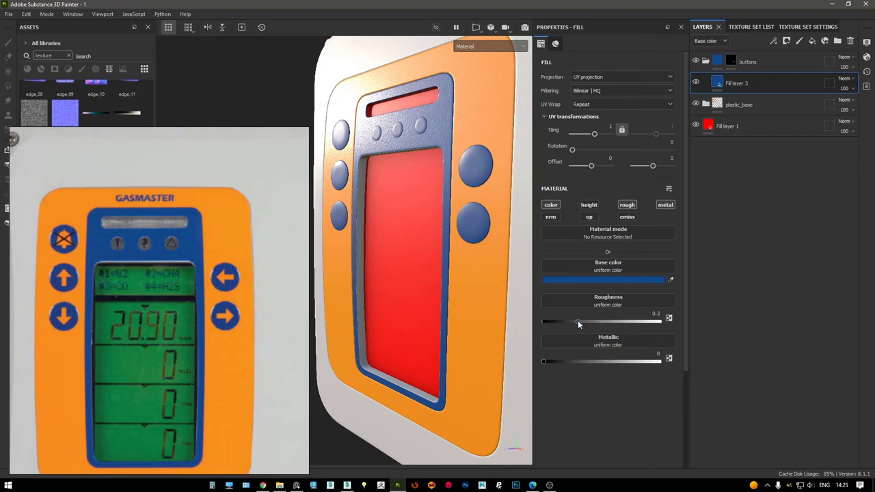
drag(578, 322, 553, 322)
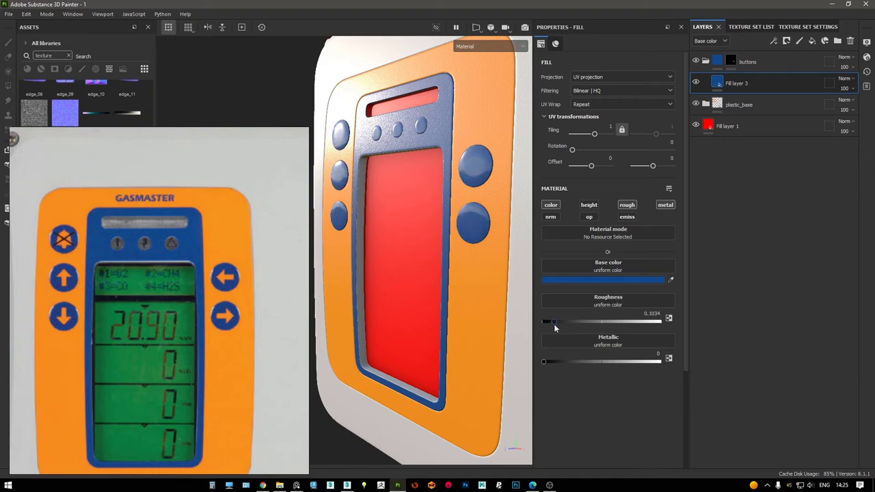
alt+drag(424, 205, 453, 151)
Duplicate it as dark grey, masked to the three small top buttons, then add Fill layer 4
key(ctrl+d)
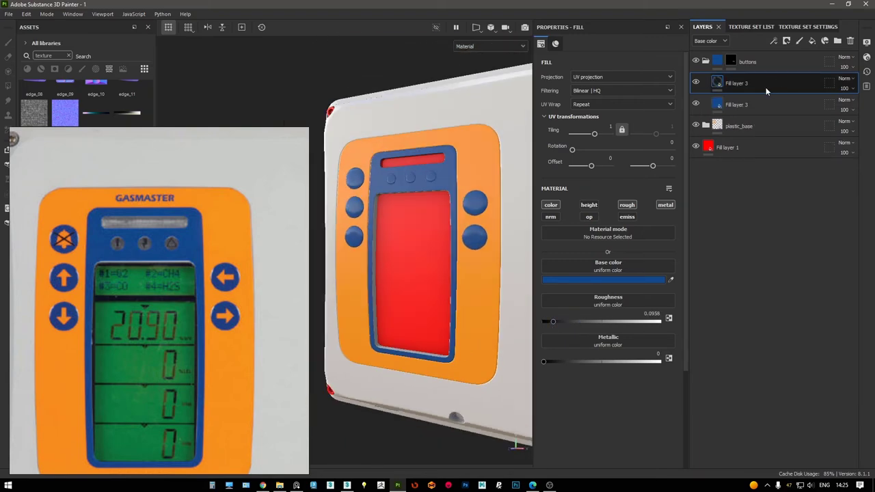
click(592, 271)
click(574, 185)
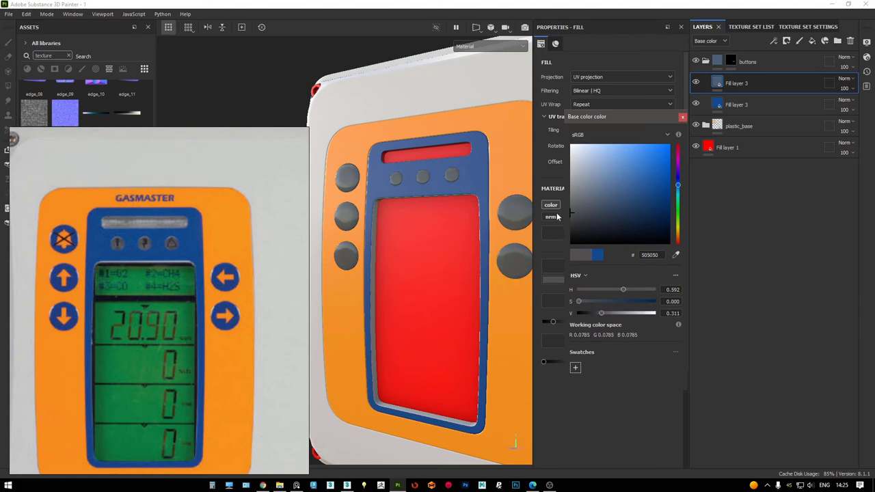
right_click(751, 84)
click(756, 95)
key(4)
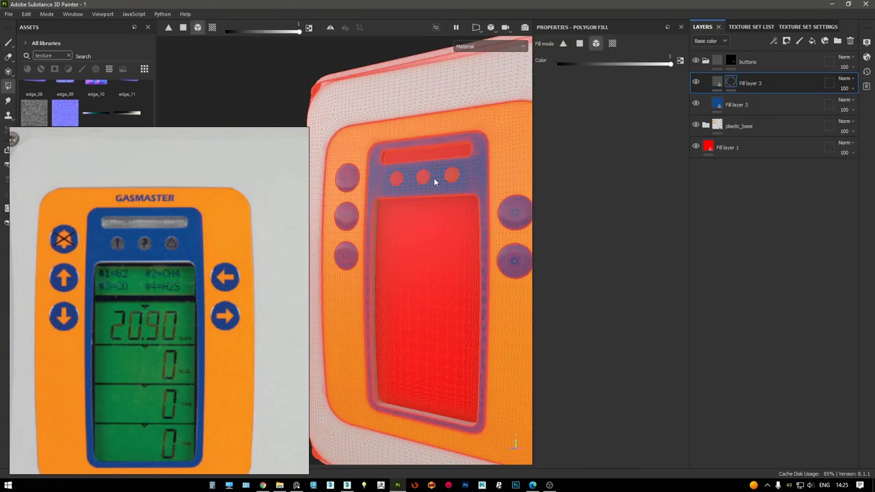
click(397, 179)
key(1)
scroll(420, 233, down, 5)
click(812, 40)
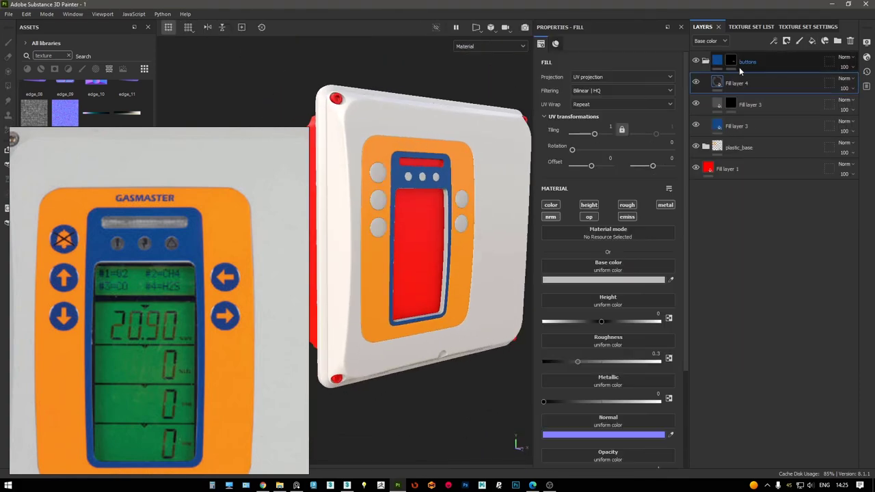
Move Fill layer 4 above the buttons folder, rename it bolts_main, and zoom to the top-right bolt
drag(737, 83, 738, 59)
alt+drag(478, 225, 410, 219)
scroll(234, 237, down, 3)
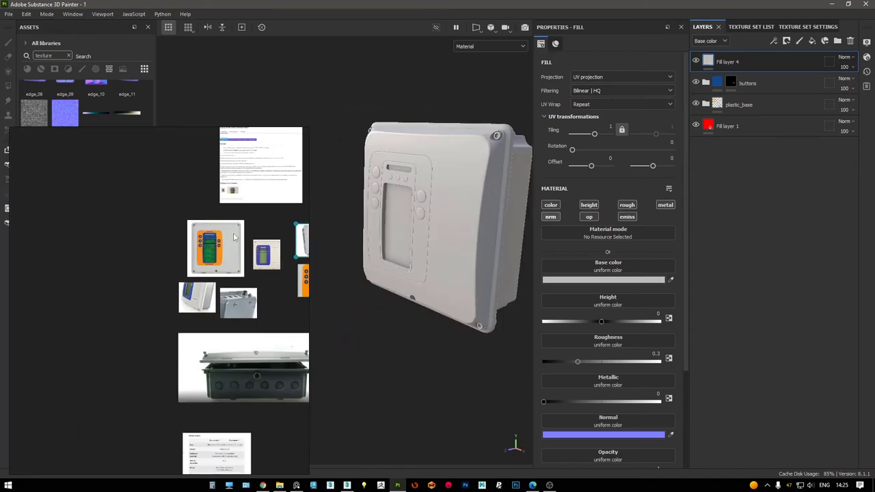
scroll(234, 236, up, 5)
double_click(730, 62)
text(bolts_main)
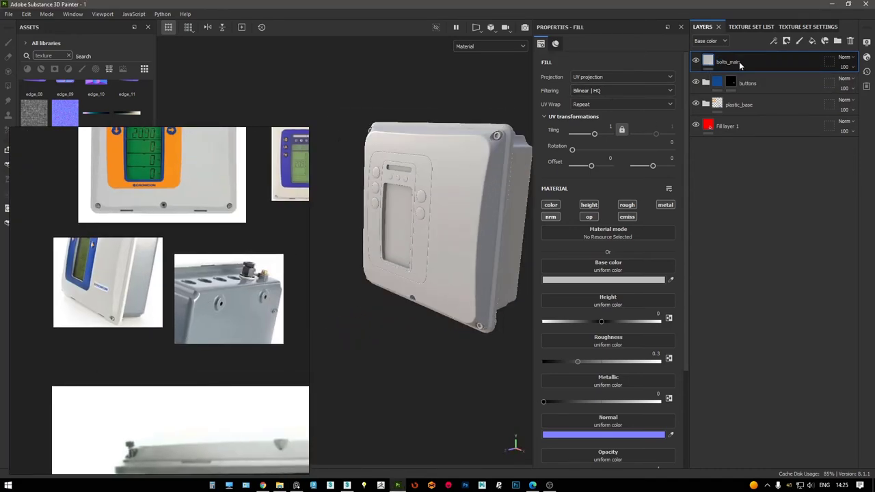
key(Return)
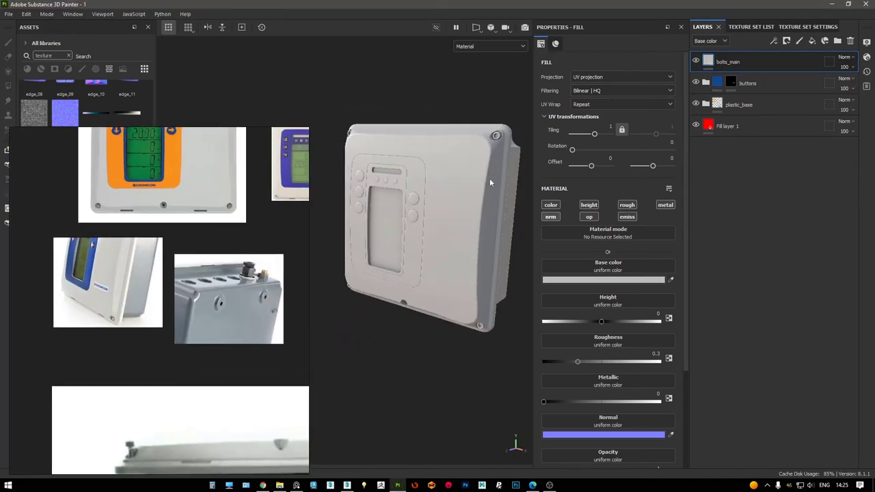
alt+drag(488, 180, 556, 252)
alt+drag(489, 263, 455, 231)
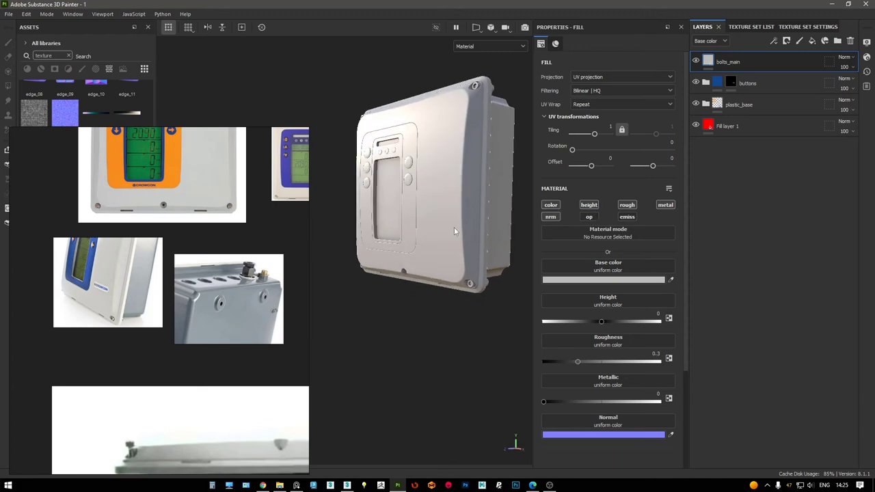
scroll(477, 74, up, 10)
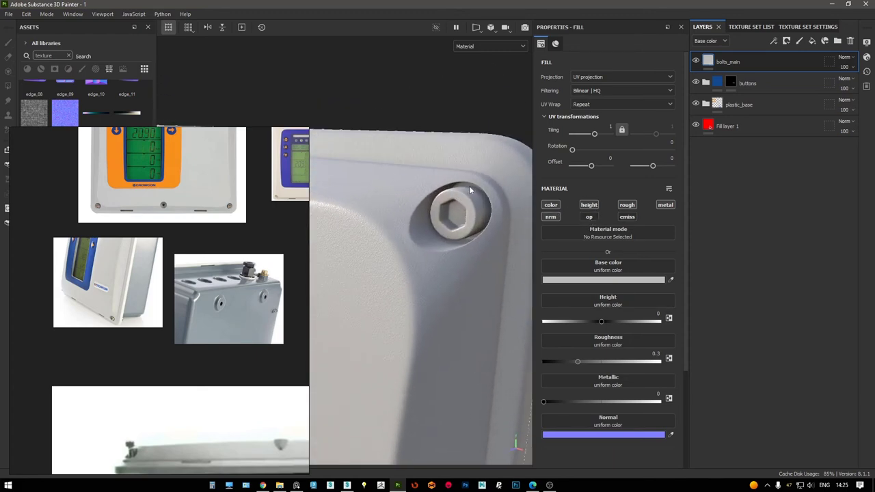
mouse_move(309, 127)
mouse_down()
mouse_move(242, 246)
mouse_move(181, 312)
mouse_up()
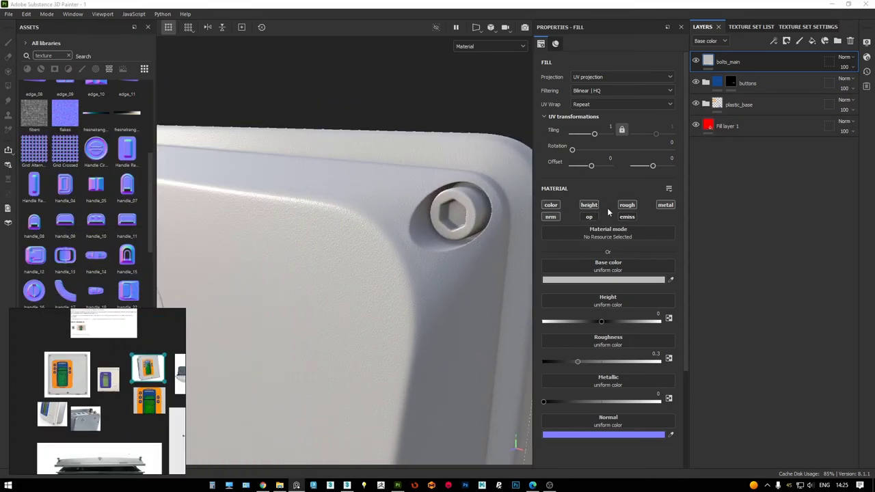
Test Cobalt Pure, Iron Grinded, Iron Powder Coated and Steel Rough materials on the model
click(69, 56)
click(26, 68)
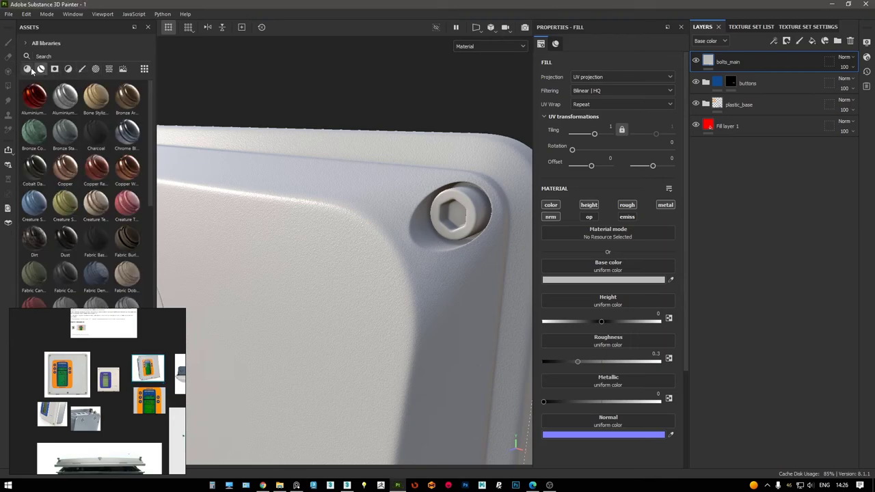
drag(65, 168, 475, 172)
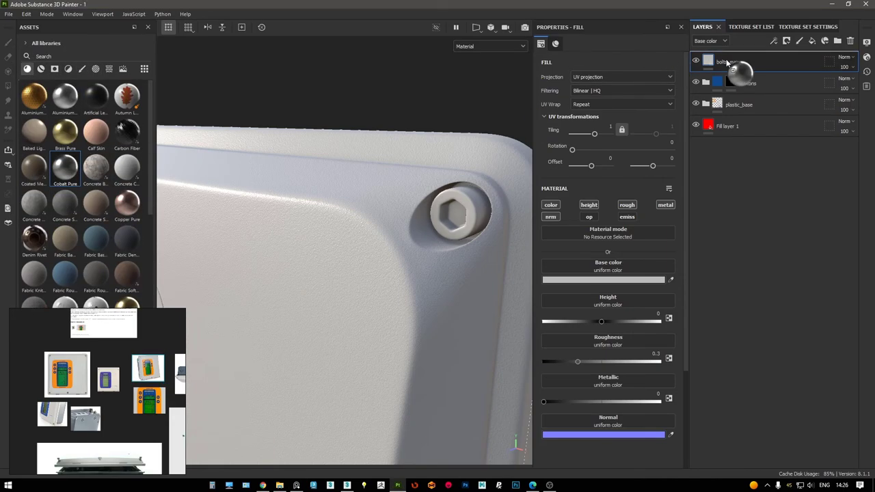
scroll(75, 205, down, 10)
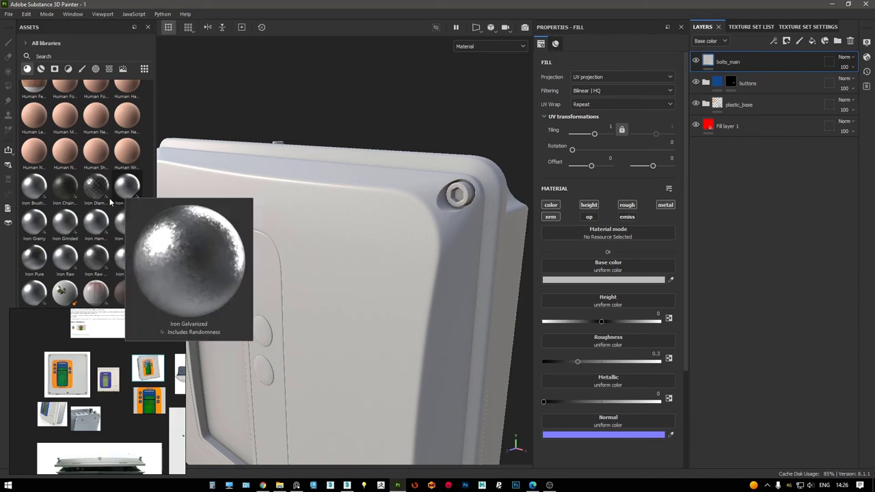
drag(65, 236, 455, 205)
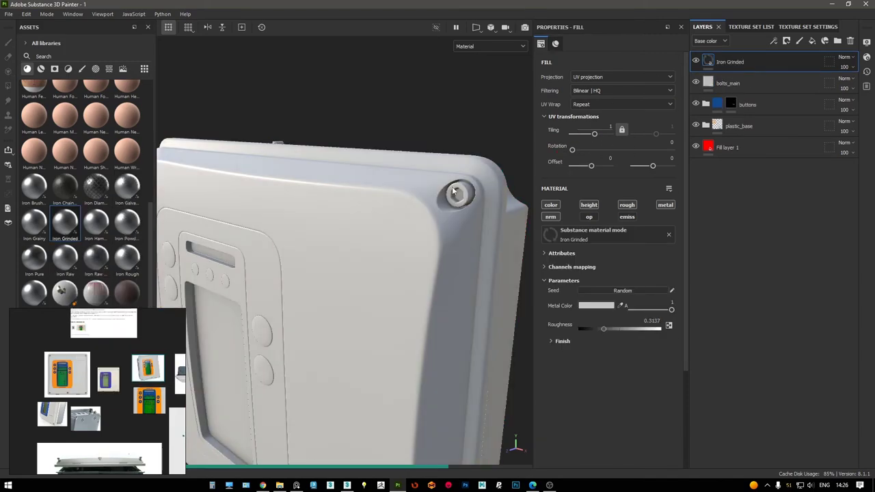
key(ctrl+z)
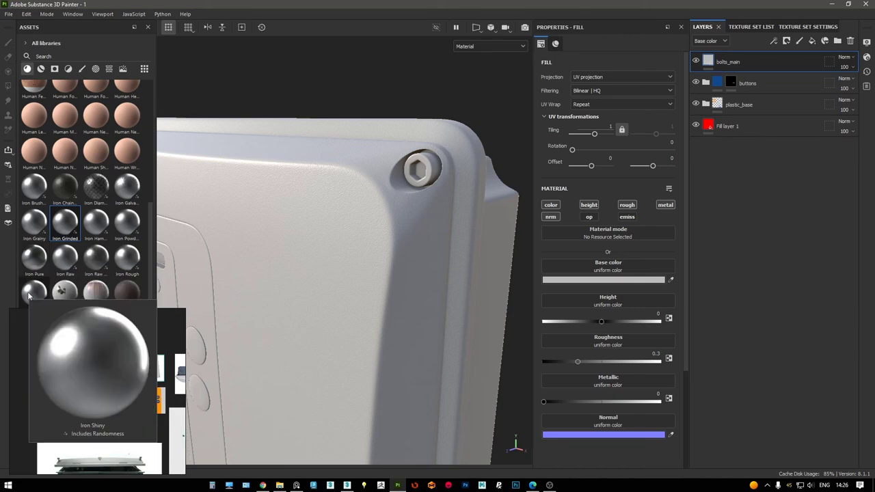
drag(127, 227, 749, 52)
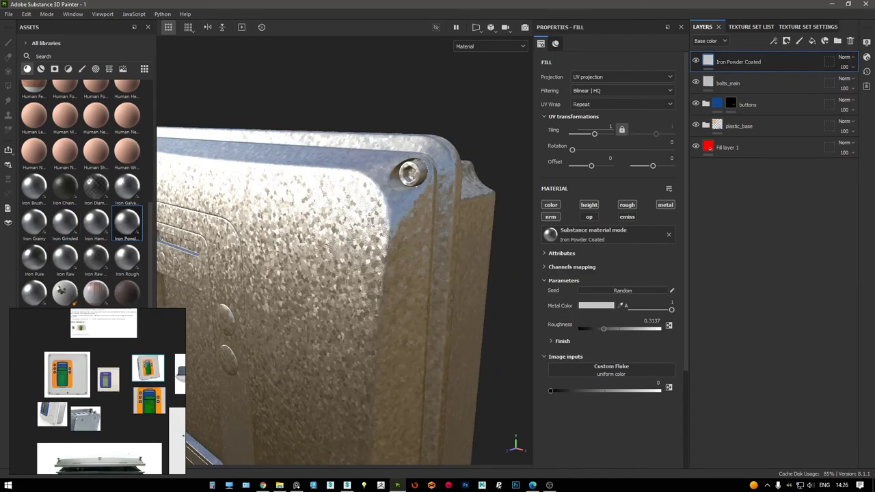
key(ctrl+z)
scroll(35, 232, down, 5)
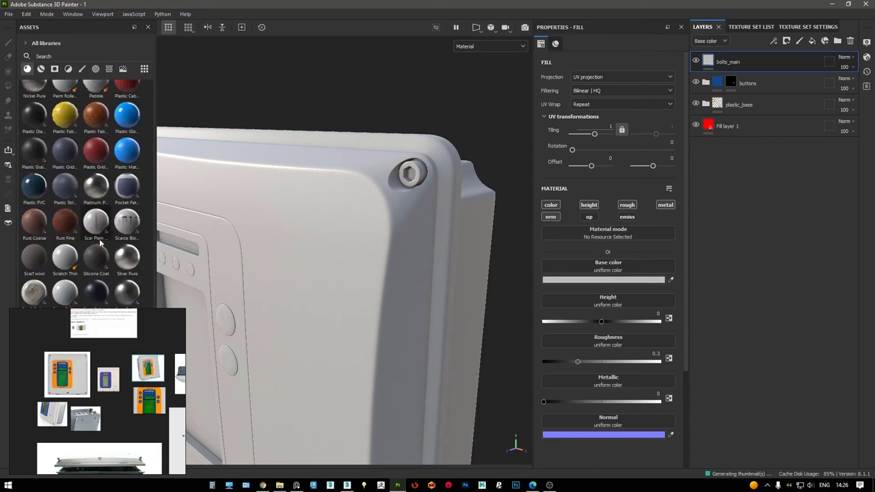
drag(127, 289, 721, 58)
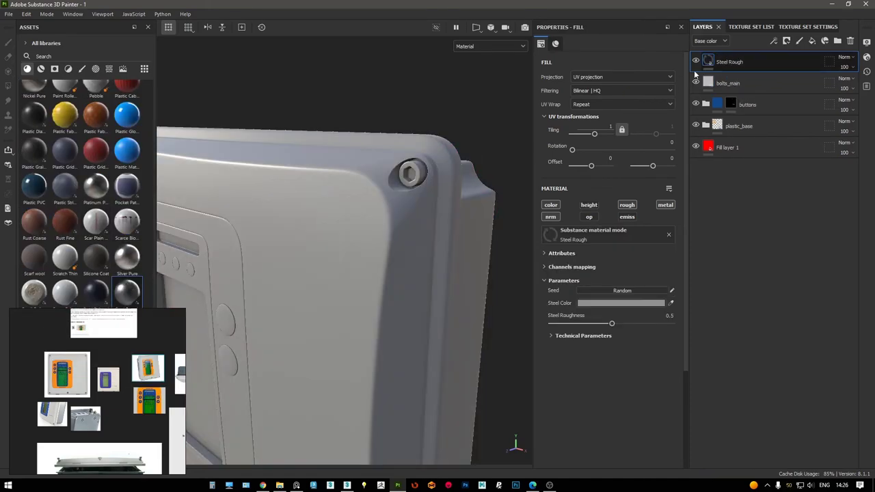
Delete the Steel Rough test layer and set bolts_main Metallic to 1
scroll(426, 191, up, 3)
scroll(427, 191, up, 3)
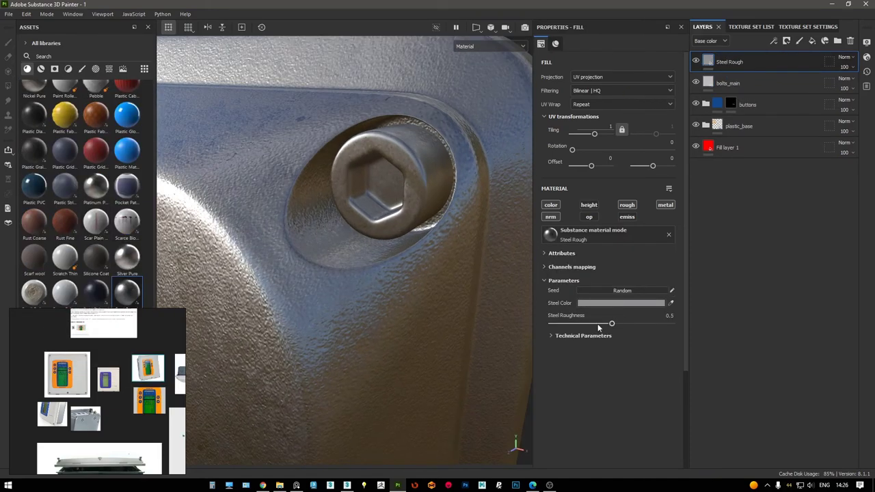
click(574, 353)
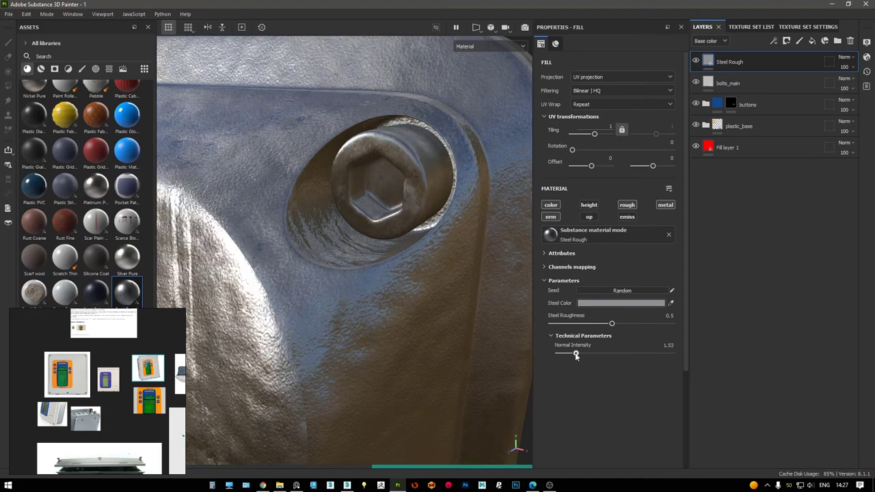
click(851, 41)
drag(562, 348, 676, 346)
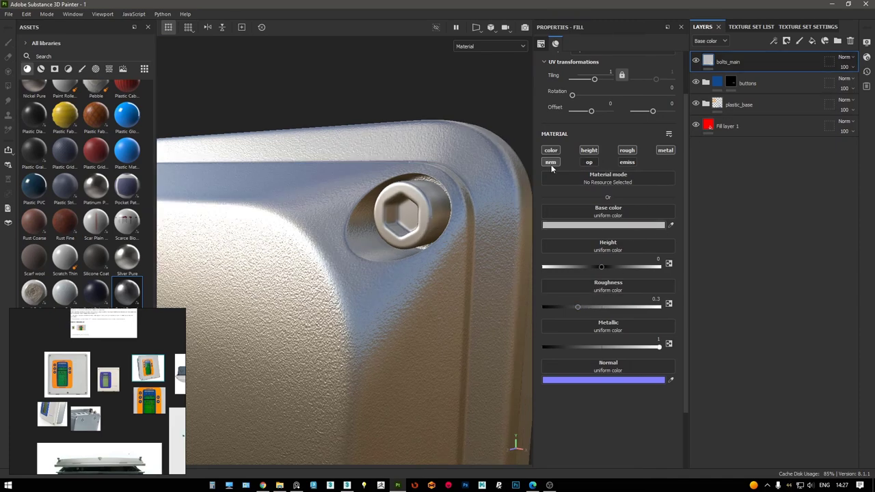
Keep only colour on bolts_main, darken its base colour, and add a metallic-only fill effect
click(587, 152)
click(591, 226)
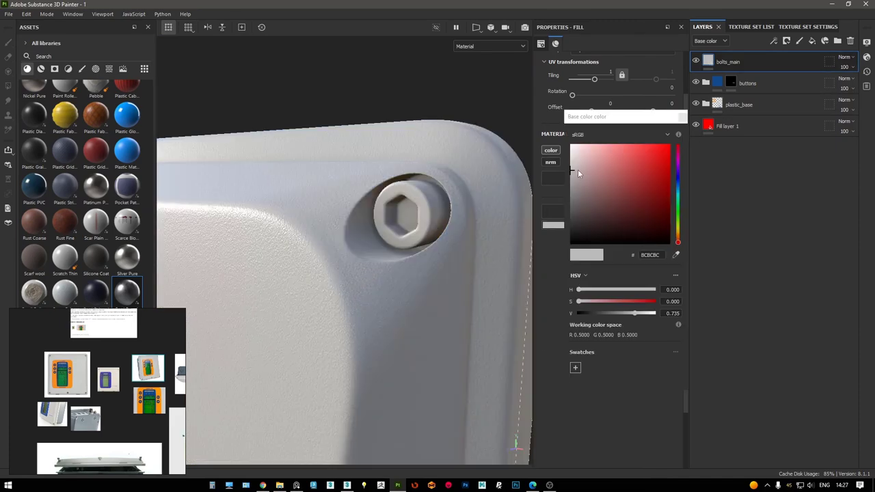
mouse_move(578, 170)
mouse_down()
mouse_move(527, 183)
mouse_move(530, 171)
mouse_up()
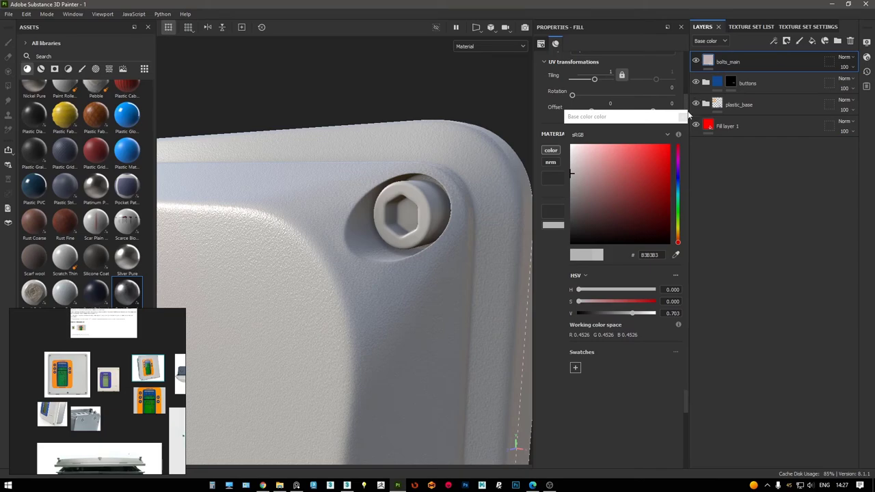
right_click(711, 62)
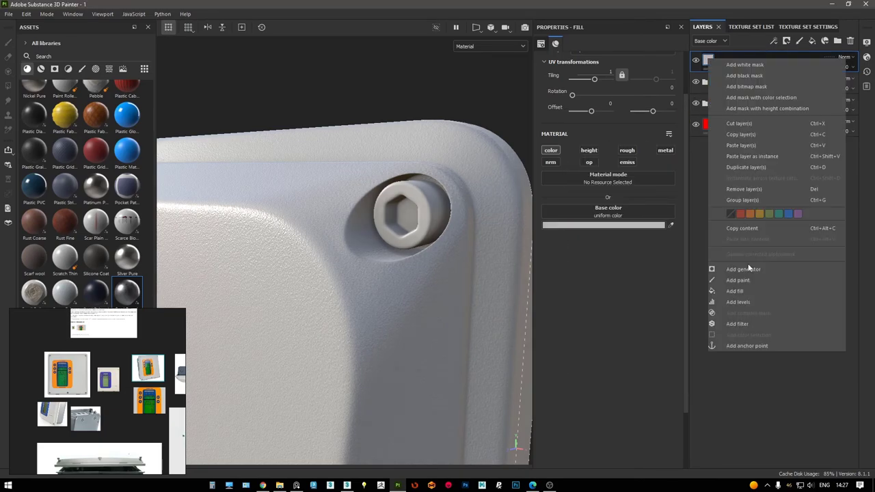
click(746, 316)
click(590, 151)
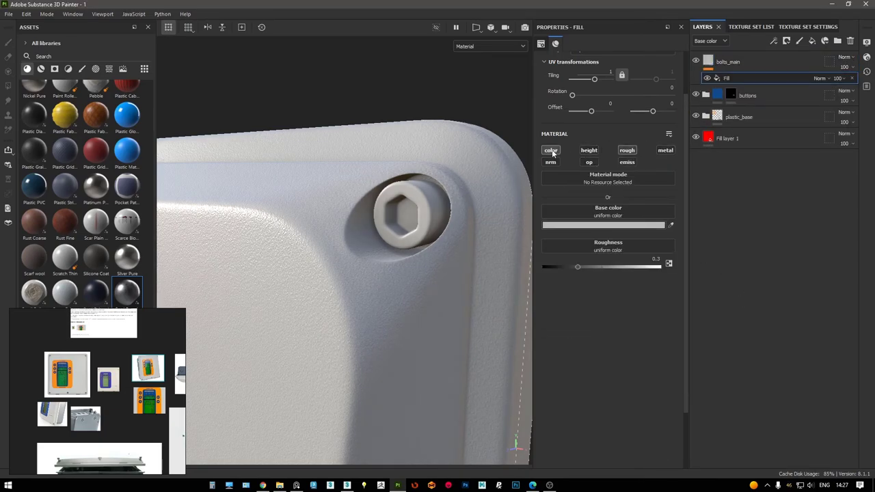
click(627, 151)
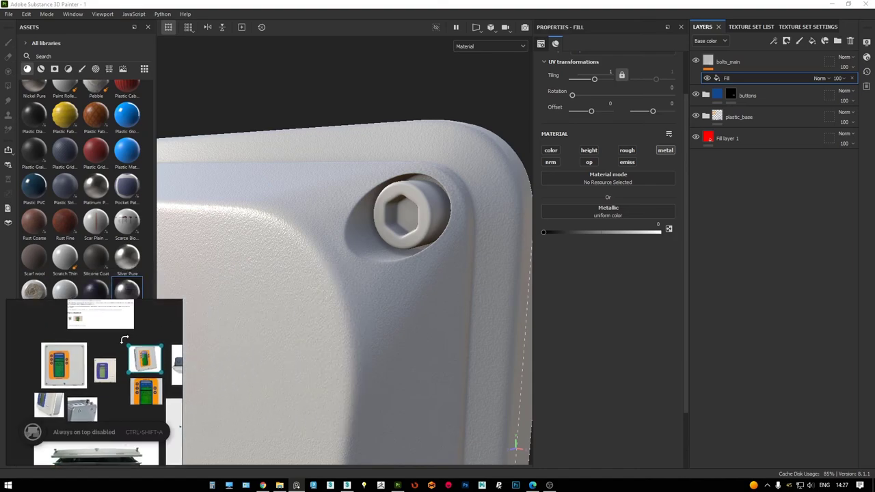
Load Grunge Concrete Paint Leak into the fill's Metallic slot, tiled at 23.24
click(60, 79)
click(108, 69)
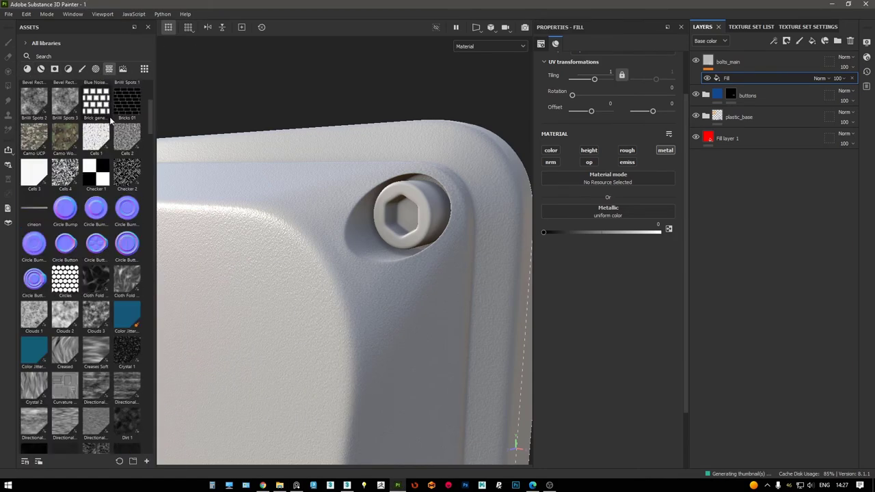
scroll(103, 205, down, 5)
scroll(103, 248, down, 5)
scroll(101, 176, down, 5)
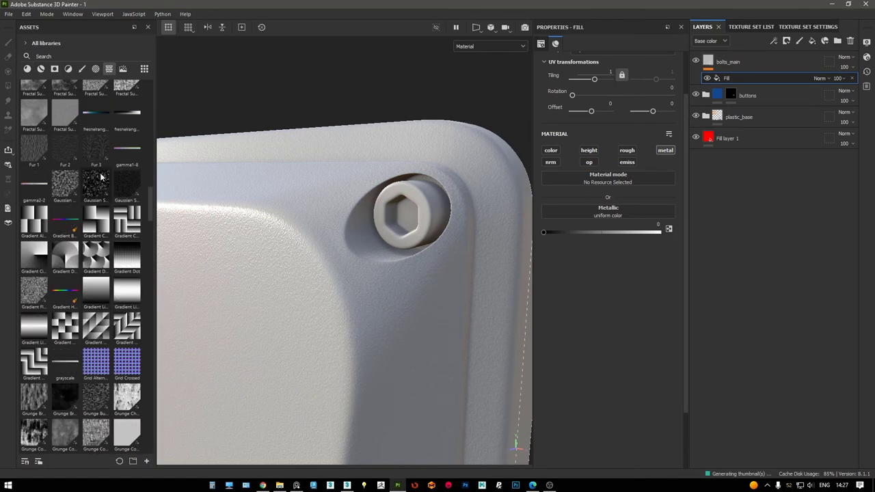
text(grunge)
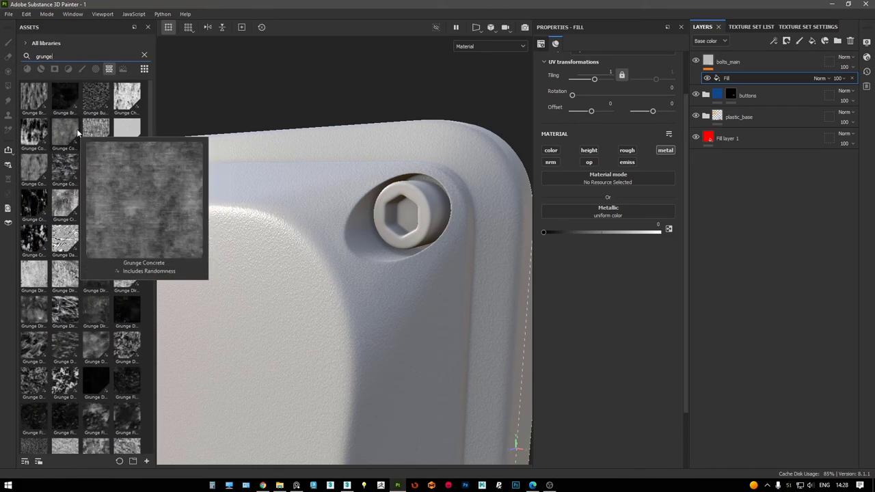
drag(65, 133, 578, 214)
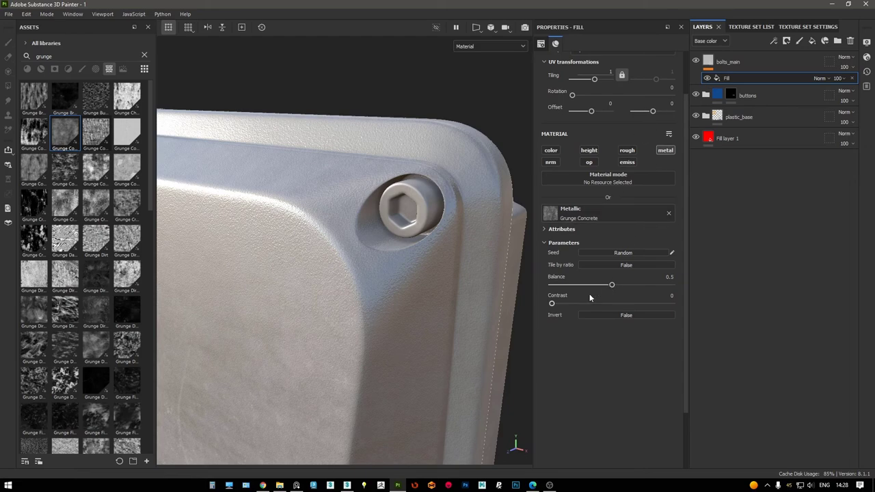
scroll(592, 172, up, 2)
mouse_move(594, 134)
mouse_down()
mouse_move(610, 139)
mouse_move(602, 135)
mouse_up()
drag(127, 198, 566, 267)
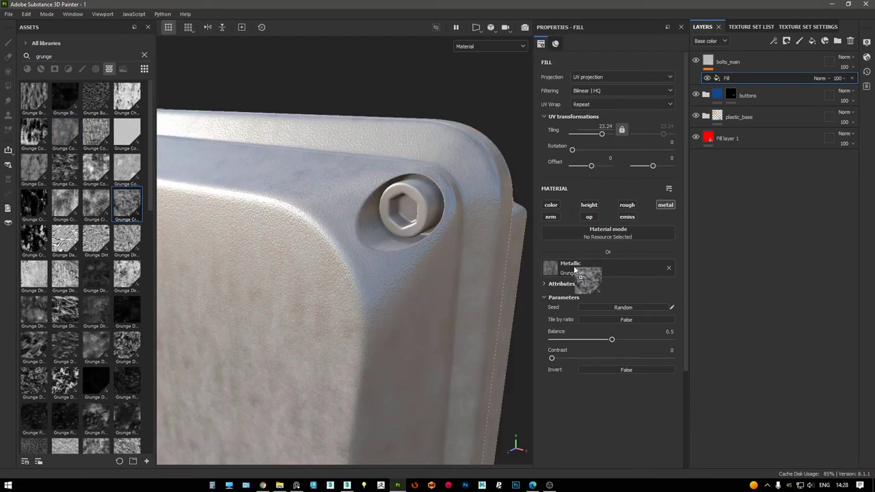
alt+drag(383, 274, 418, 241)
Preview the metallic channel alone in the viewport, then return to the shaded material view
click(478, 45)
click(481, 113)
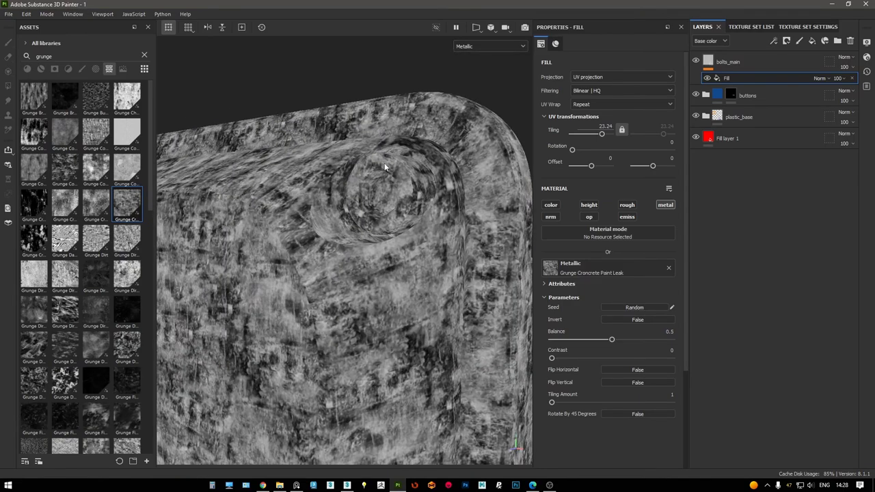
alt+drag(471, 157, 507, 103)
click(490, 46)
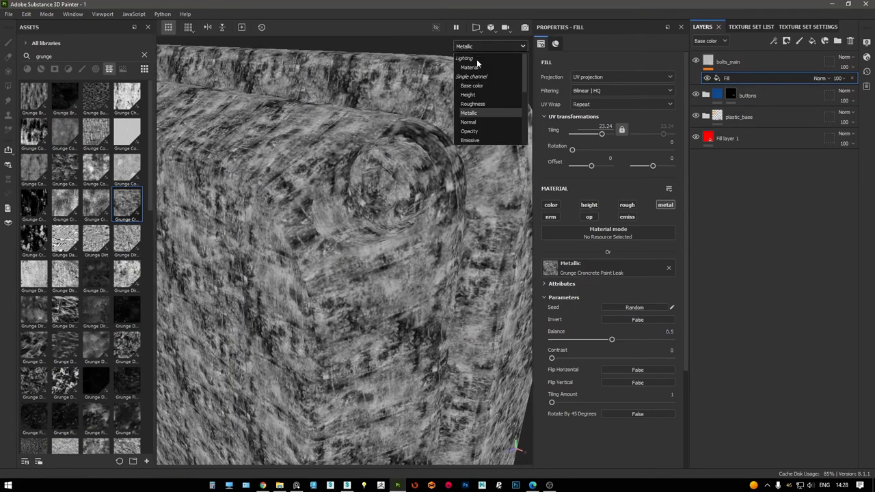
click(477, 57)
right_click(749, 79)
Add a Levels effect on Metallic set to 0.157, 0.835, 0.59 with output 0.73 to 1
click(777, 223)
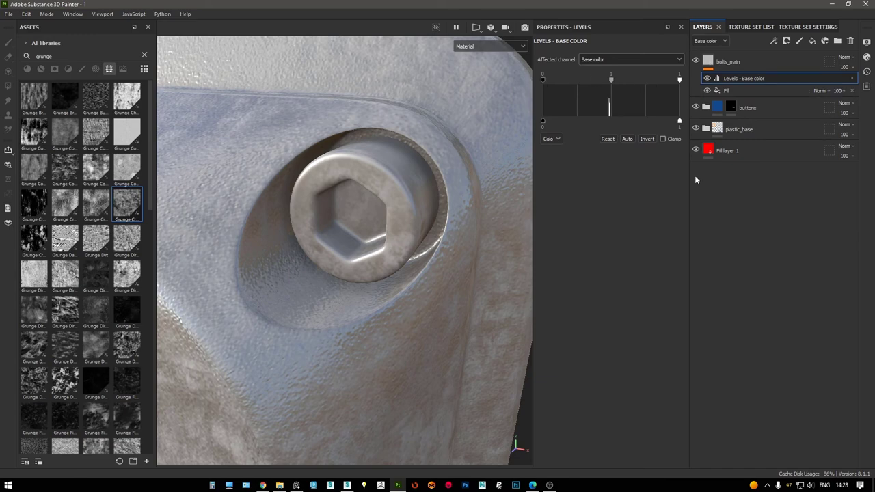
click(629, 60)
click(588, 108)
drag(679, 80, 633, 80)
drag(543, 80, 598, 80)
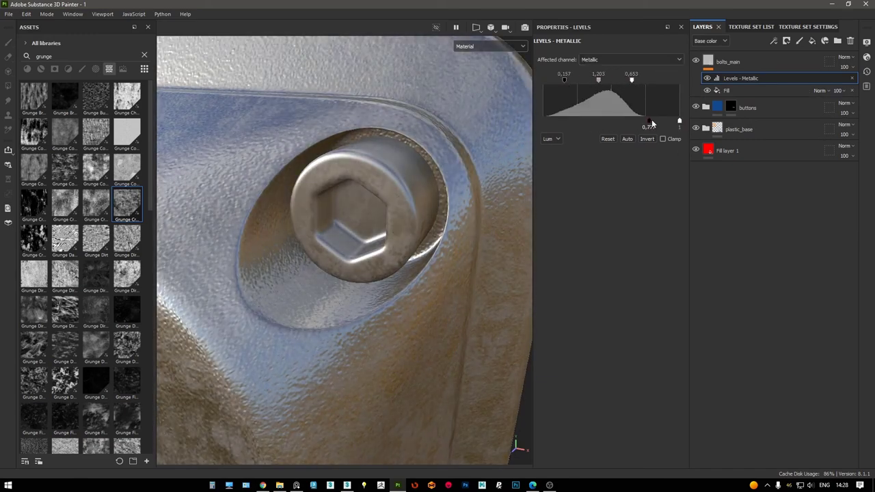
drag(679, 121, 635, 119)
drag(600, 80, 587, 80)
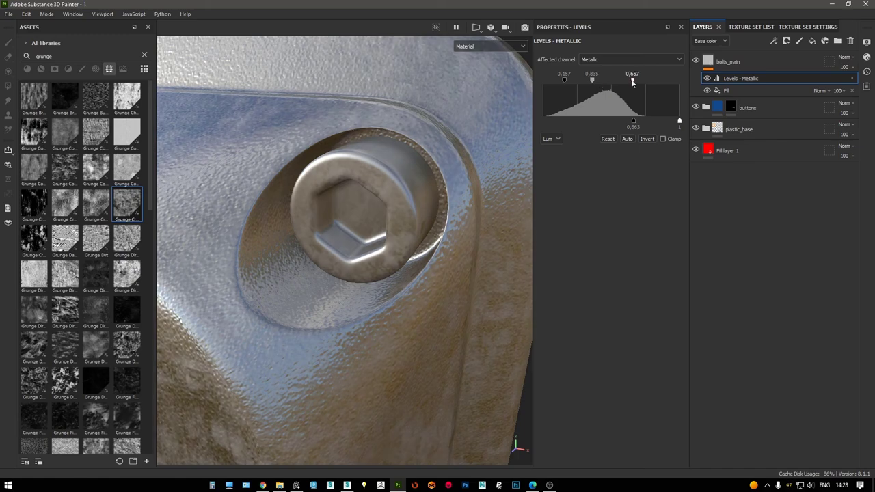
drag(633, 121, 640, 121)
drag(545, 121, 604, 123)
drag(640, 121, 679, 121)
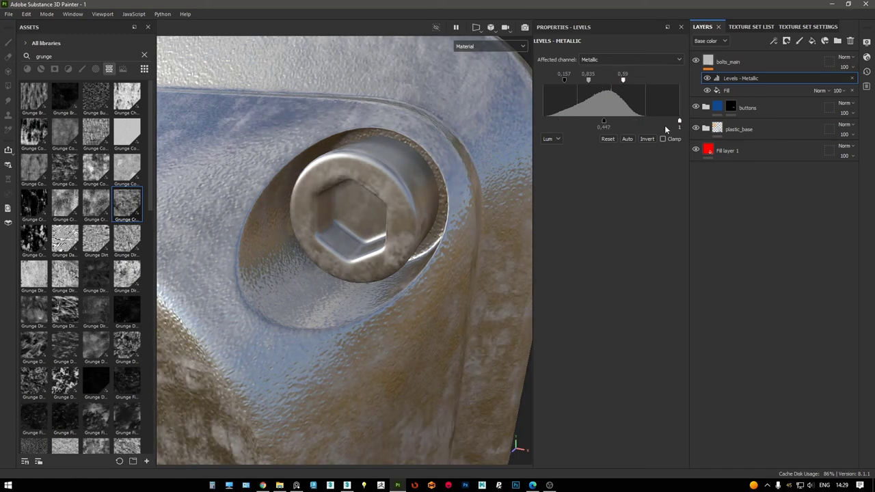
drag(615, 123, 642, 123)
key(c)
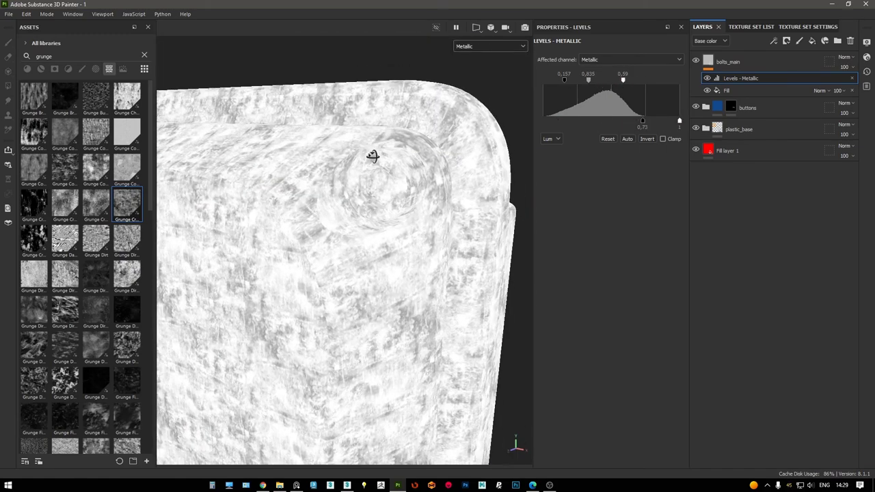
mouse_move(371, 146)
alt+mouse_down()
mouse_move(342, 197)
mouse_move(369, 180)
alt+mouse_up()
Add a roughness-only fill to bolts_main using Grunge Concrete Paint Leak at 23.24 tiling
right_click(726, 90)
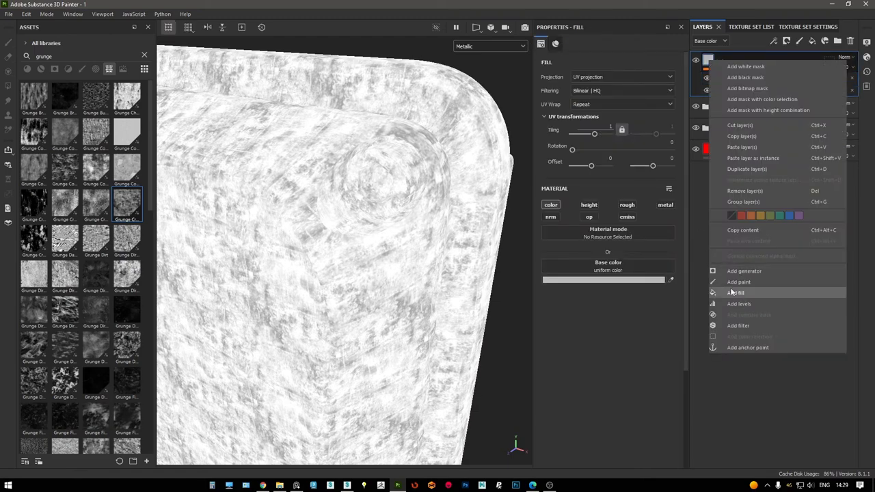
click(640, 181)
click(550, 204)
click(589, 204)
click(665, 204)
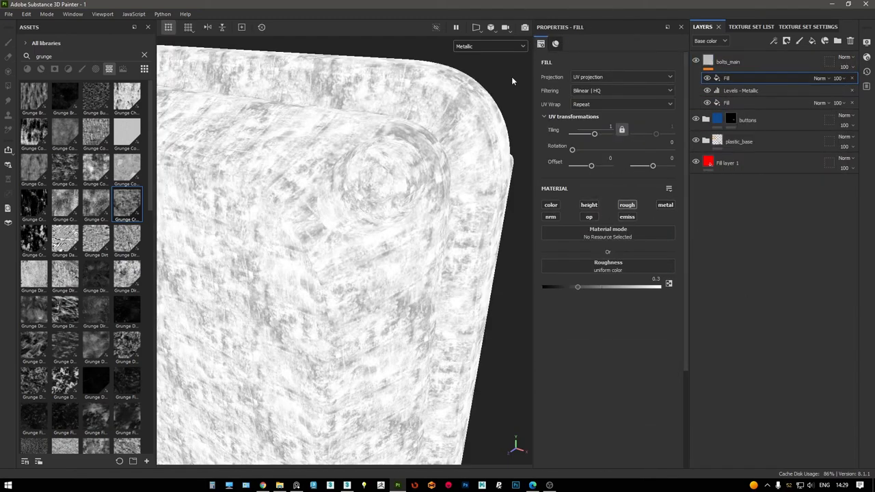
key(c)
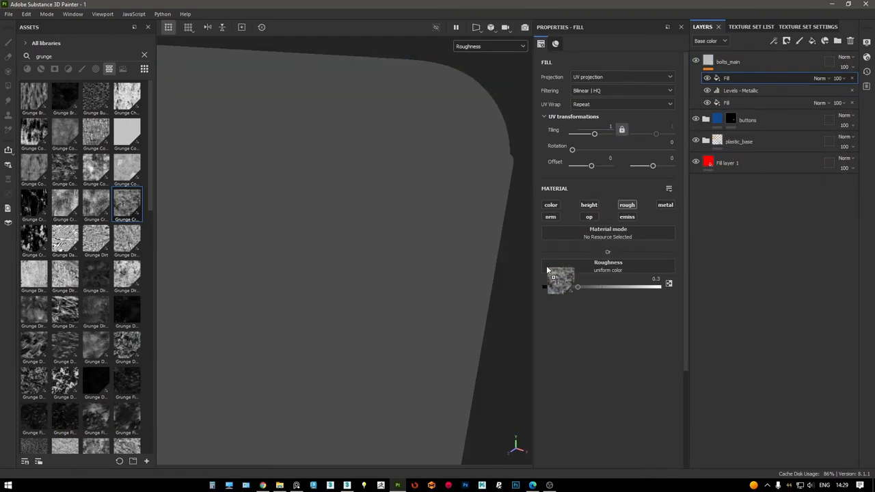
drag(126, 216, 580, 263)
click(730, 101)
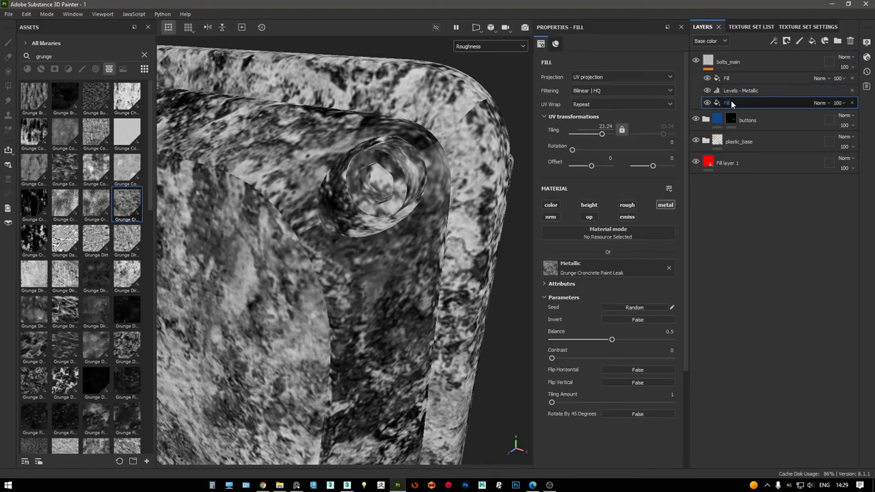
double_click(609, 126)
click(726, 78)
text(23.24)
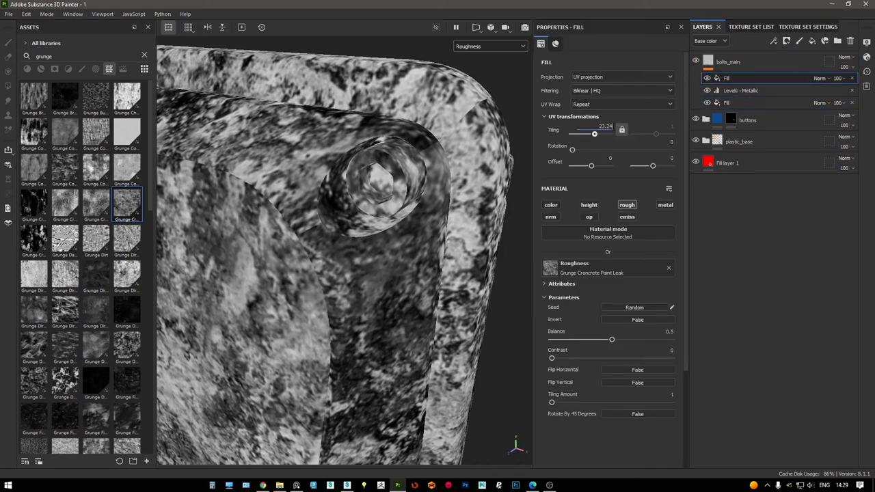
Add a Roughness Levels adjustment with input black 0.053 and input white 0.537
right_click(738, 76)
click(779, 222)
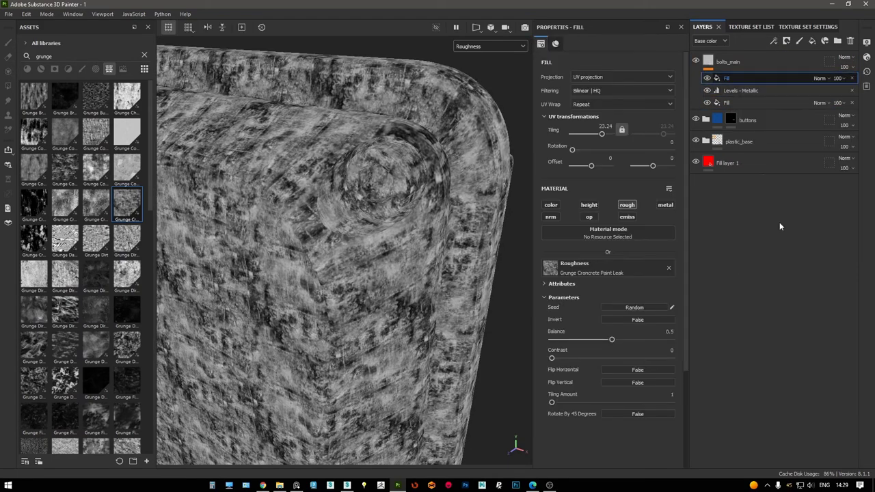
click(615, 60)
click(592, 90)
drag(680, 80, 549, 80)
drag(680, 121, 622, 121)
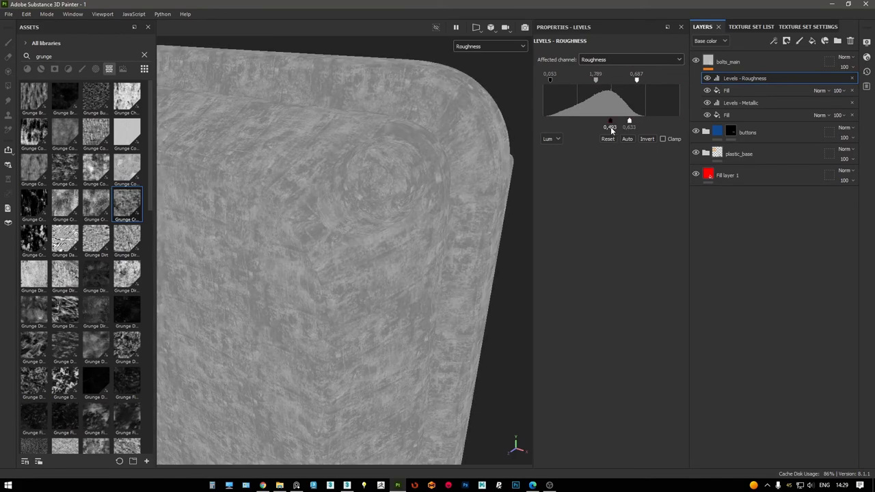
mouse_move(543, 121)
mouse_down()
mouse_move(625, 121)
mouse_move(618, 122)
mouse_up()
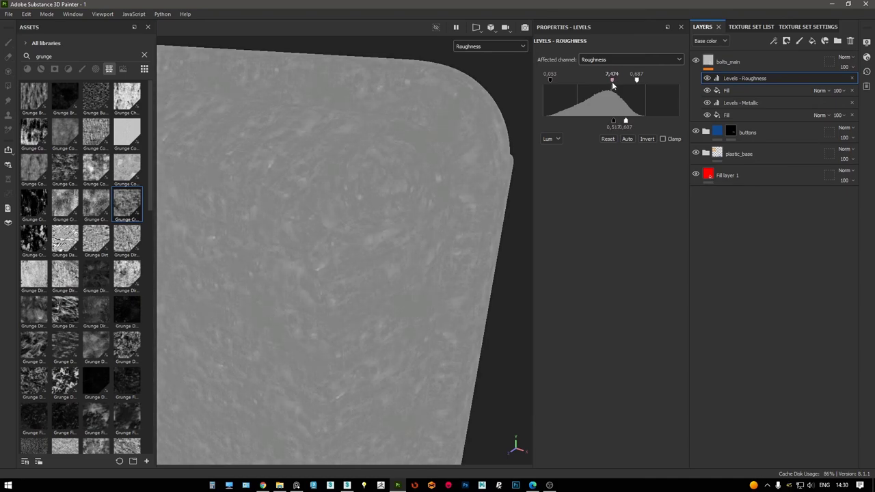
drag(595, 80, 594, 80)
drag(614, 121, 663, 121)
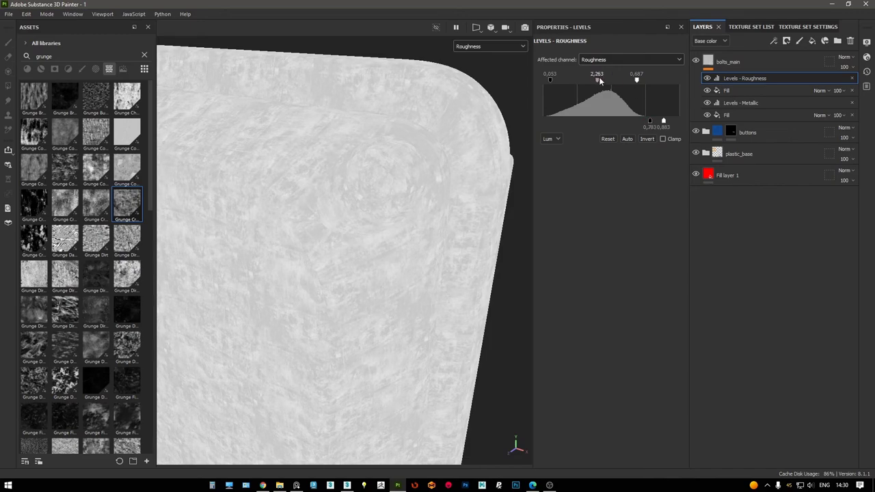
drag(614, 82, 616, 80)
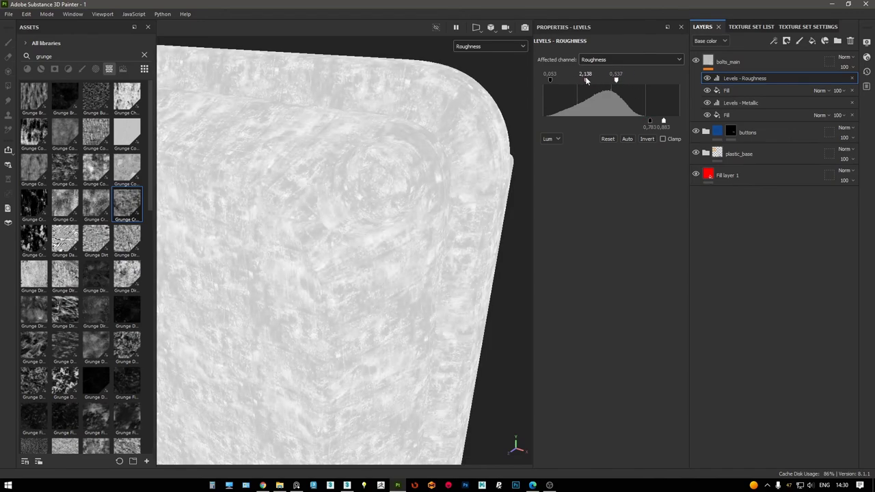
Inspect the bolt's metallic fill and Levels - Metallic in the metallic channel view, then return to shaded view
click(521, 47)
click(469, 67)
alt+drag(412, 155, 415, 124)
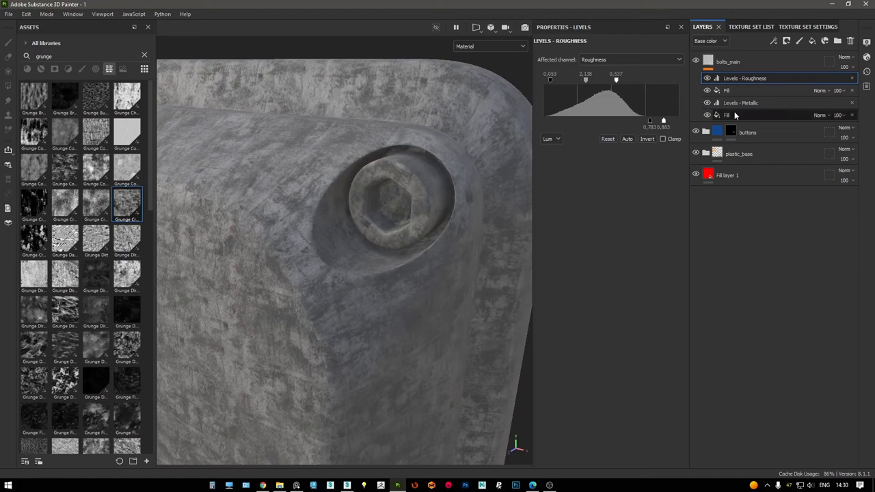
click(728, 115)
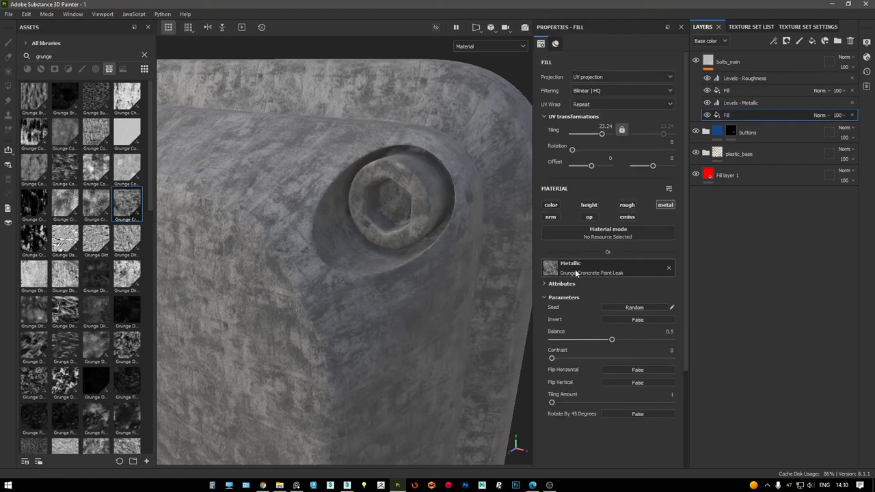
click(490, 46)
click(469, 113)
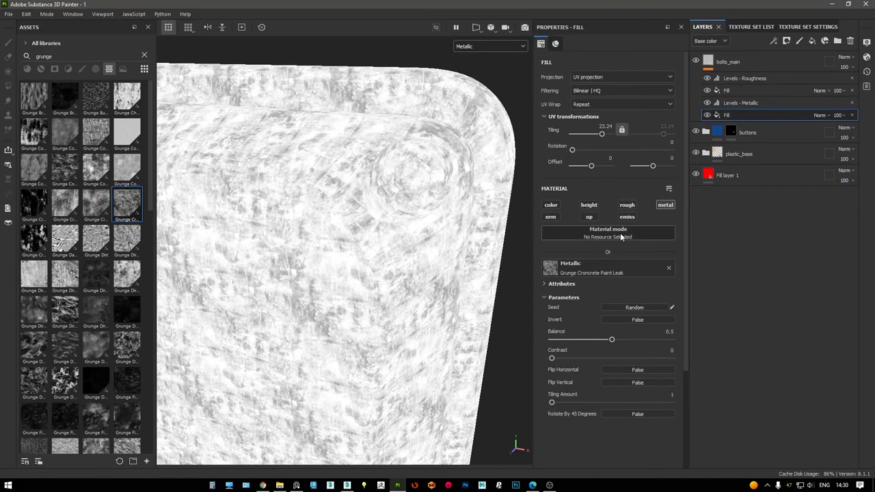
click(740, 102)
click(507, 46)
click(470, 67)
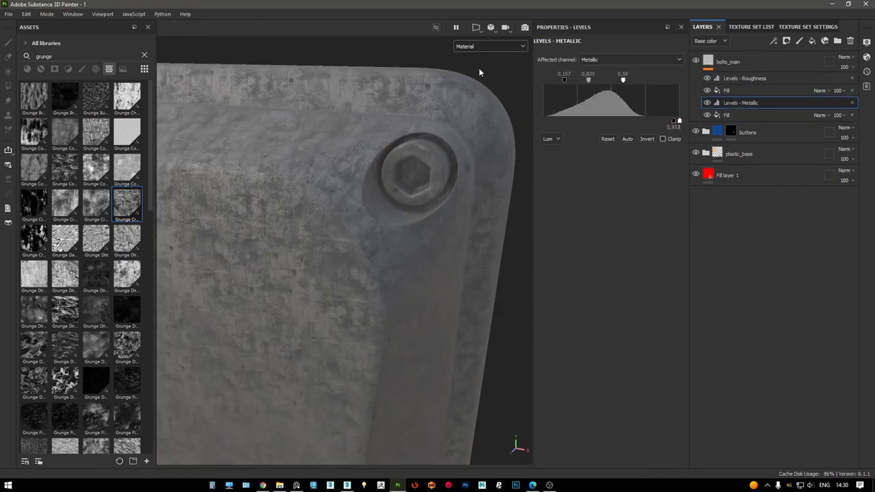
Retune Levels - Roughness to midpoint 0.655 and output range about 0.287–0.67
click(748, 80)
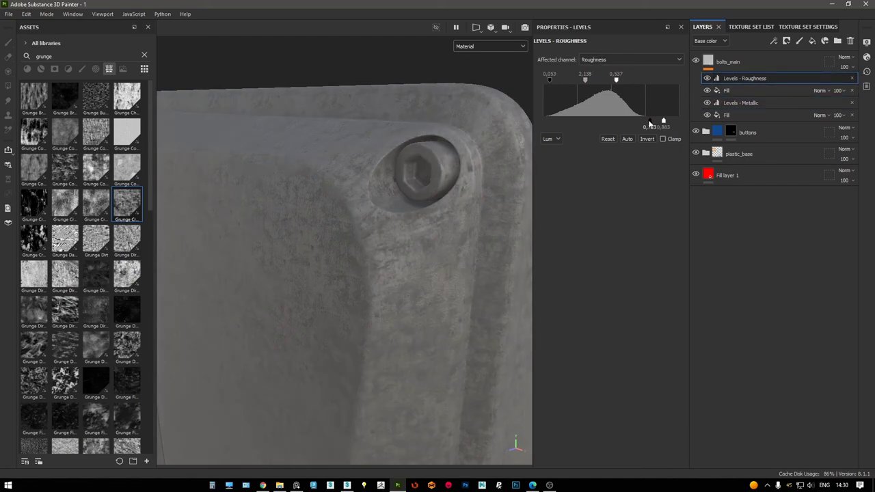
drag(649, 121, 586, 122)
drag(663, 121, 560, 121)
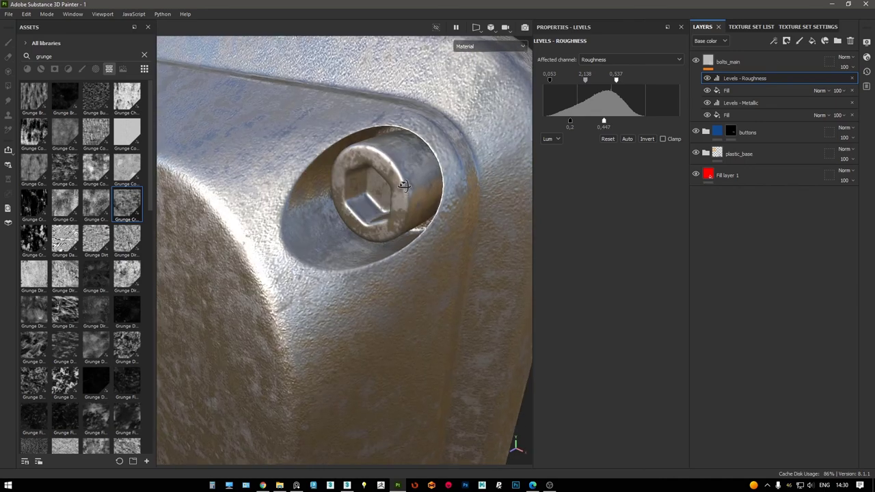
mouse_move(584, 80)
mouse_down()
mouse_move(599, 82)
mouse_move(578, 80)
mouse_up()
drag(604, 121, 623, 123)
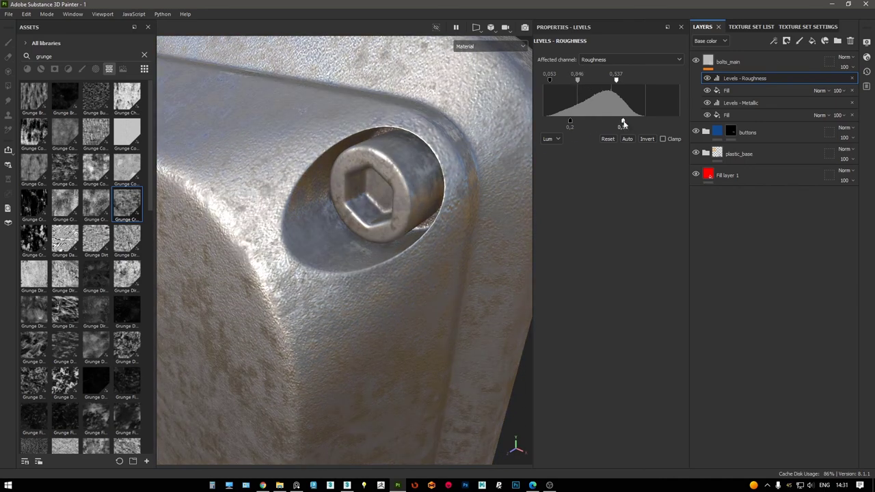
drag(570, 121, 606, 121)
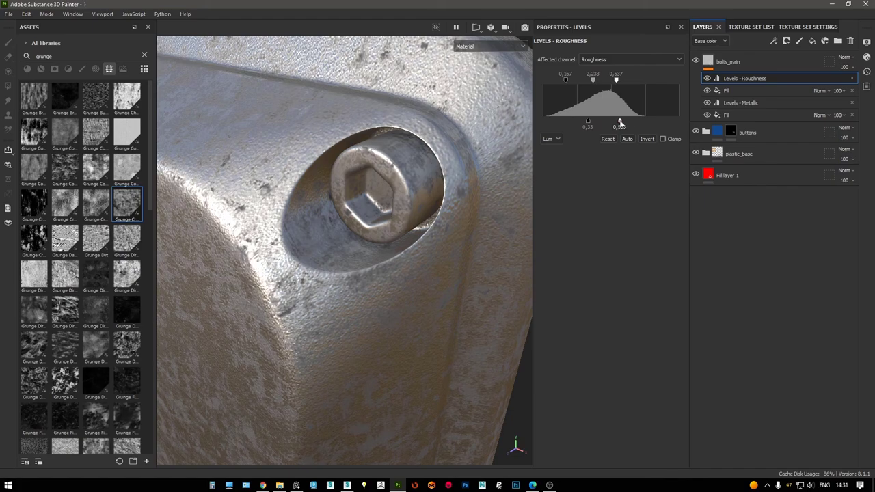
drag(615, 80, 627, 82)
mouse_move(606, 121)
mouse_down()
mouse_move(620, 121)
mouse_move(599, 121)
mouse_up()
alt+drag(432, 145, 468, 136)
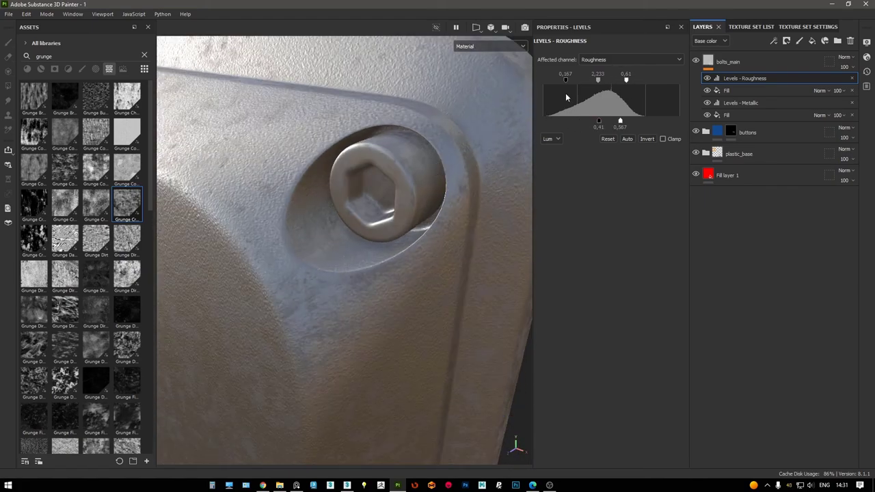
drag(609, 80, 584, 80)
mouse_move(599, 121)
mouse_down()
mouse_move(581, 121)
mouse_move(634, 121)
mouse_up()
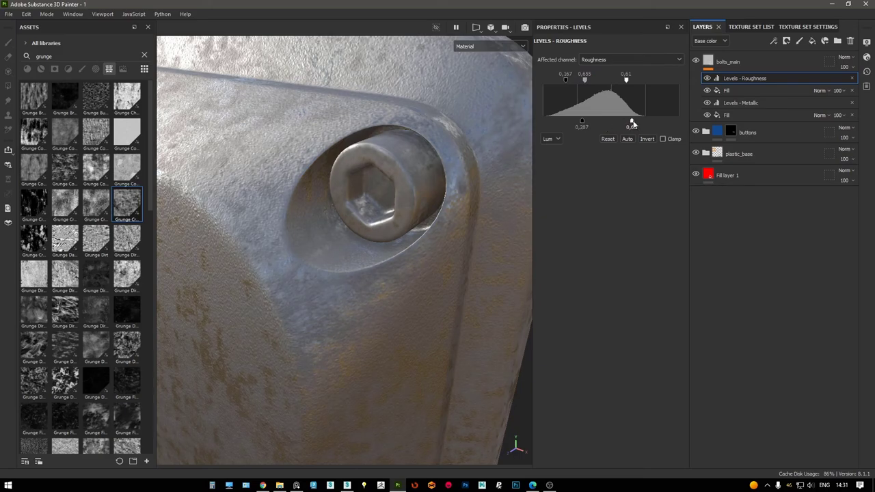
alt+drag(492, 157, 506, 144)
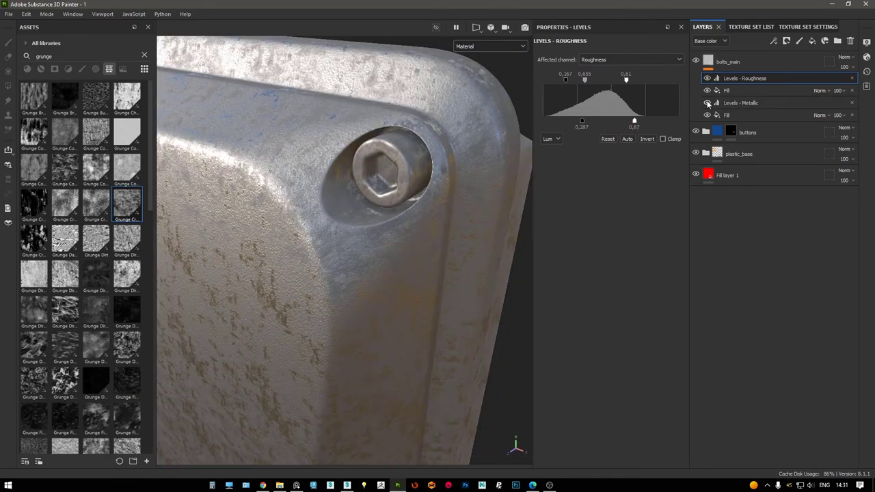
Inspect the bolt, then set the Levels - Roughness output white to 0.443
click(711, 62)
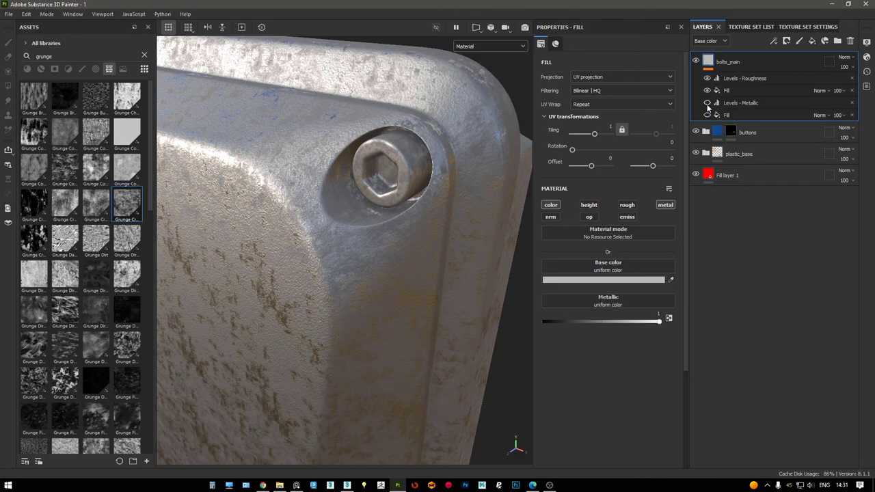
alt+drag(465, 171, 484, 167)
alt+drag(410, 274, 479, 205)
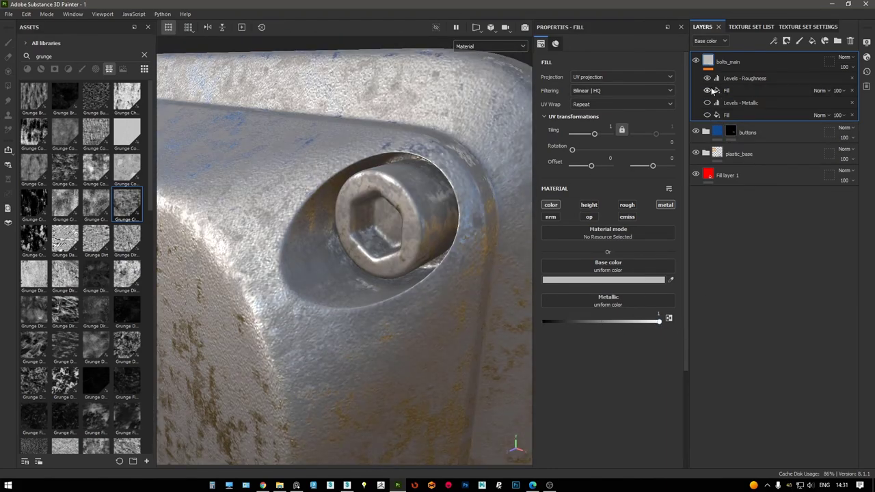
click(745, 78)
drag(635, 121, 603, 122)
scroll(342, 240, down, 5)
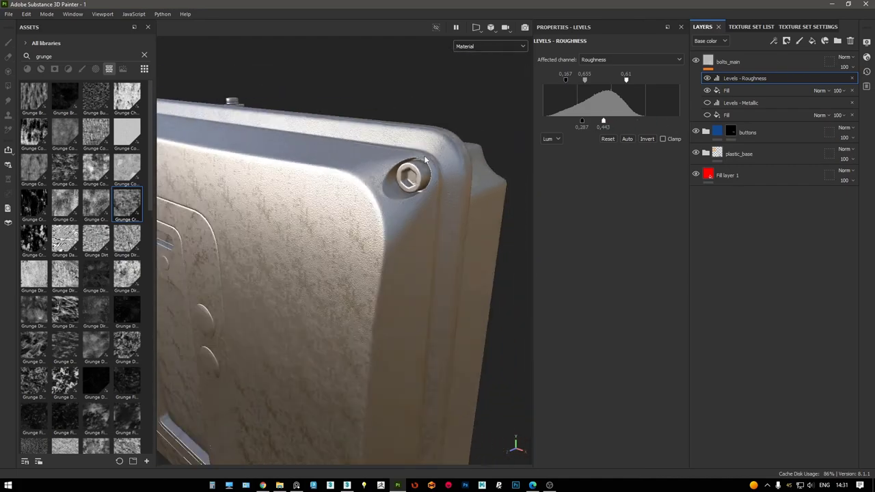
mouse_move(376, 206)
alt+mouse_down()
mouse_move(424, 169)
mouse_move(395, 299)
alt+mouse_up()
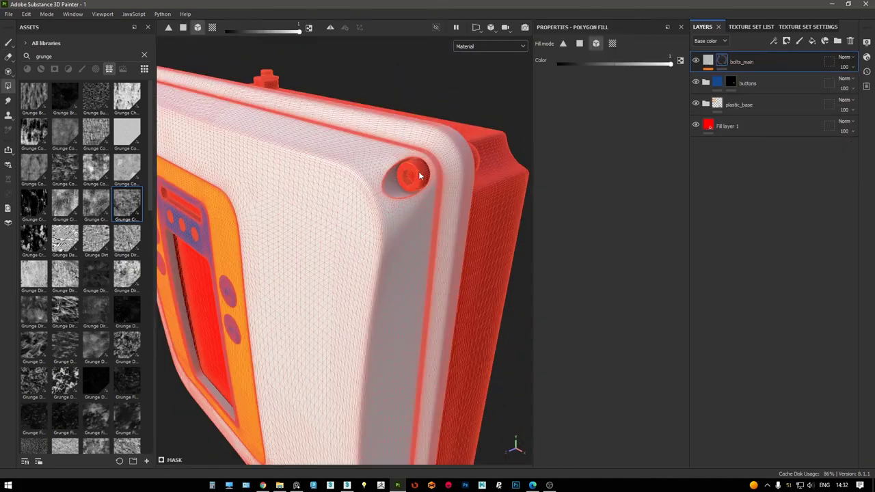
Add a black polygon-fill mask to bolts_main, then orbit and rotate the lighting to view the panel front
key(4)
scroll(424, 170, up, 2)
scroll(428, 174, down, 3)
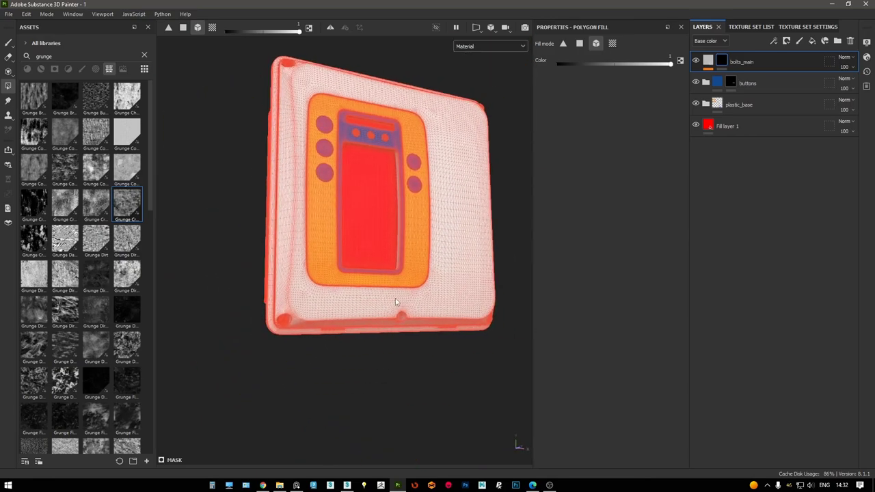
scroll(360, 206, up, 3)
alt+drag(360, 206, 352, 201)
key(1)
mouse_move(332, 235)
alt+mouse_down()
mouse_move(340, 185)
mouse_move(420, 199)
mouse_move(263, 137)
mouse_move(391, 186)
alt+mouse_up()
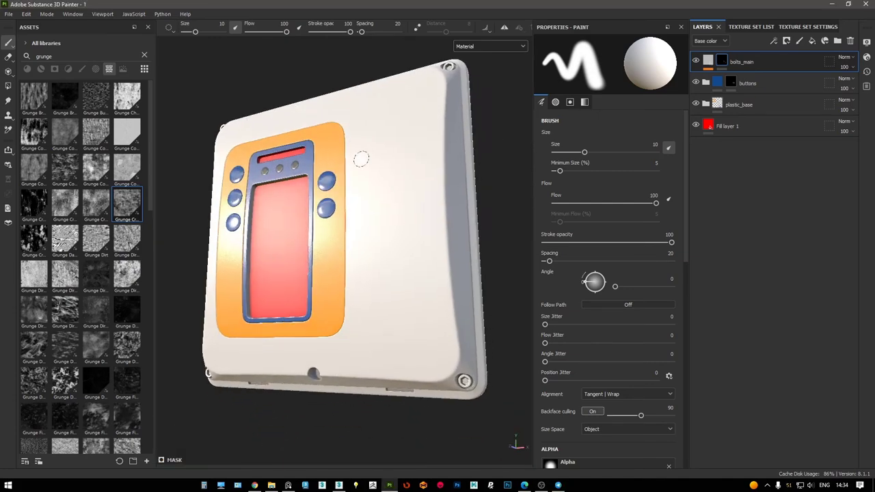
shift+right_drag(390, 185, 397, 190)
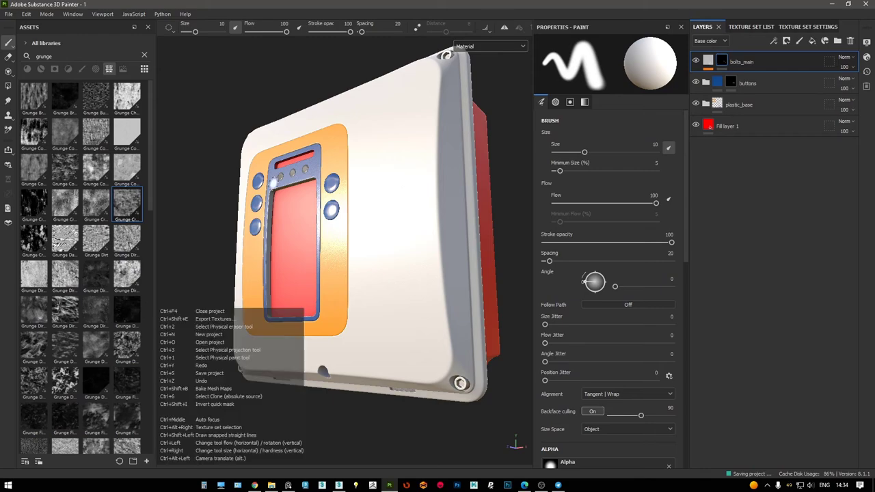
Open Export Textures and review the current output template and directory
click(8, 13)
click(27, 166)
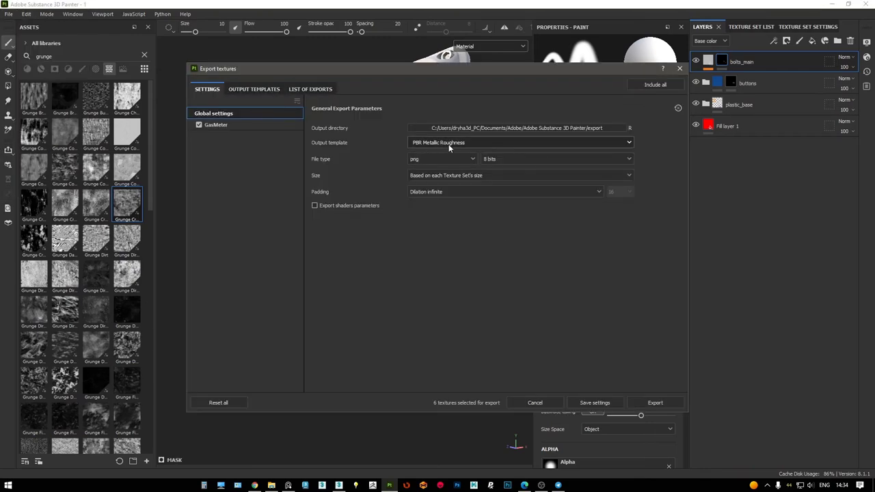
click(449, 144)
click(438, 225)
click(462, 128)
click(614, 81)
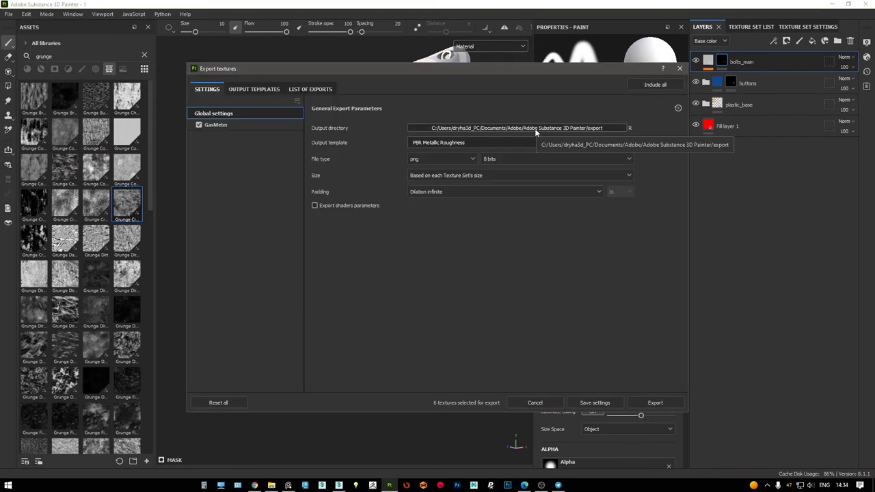
Set the export output directory to the Gas_Detection_Control_Panel_ project's Textures folder
click(449, 130)
click(228, 198)
double_click(493, 209)
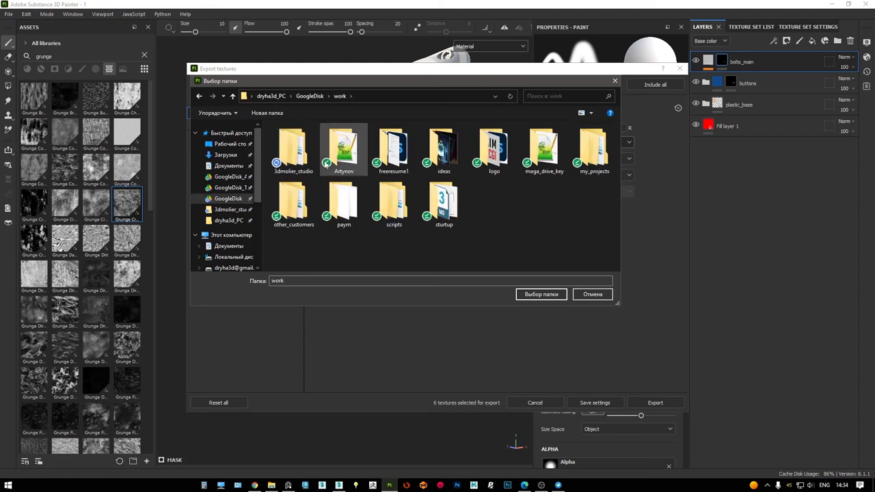
double_click(294, 149)
double_click(392, 147)
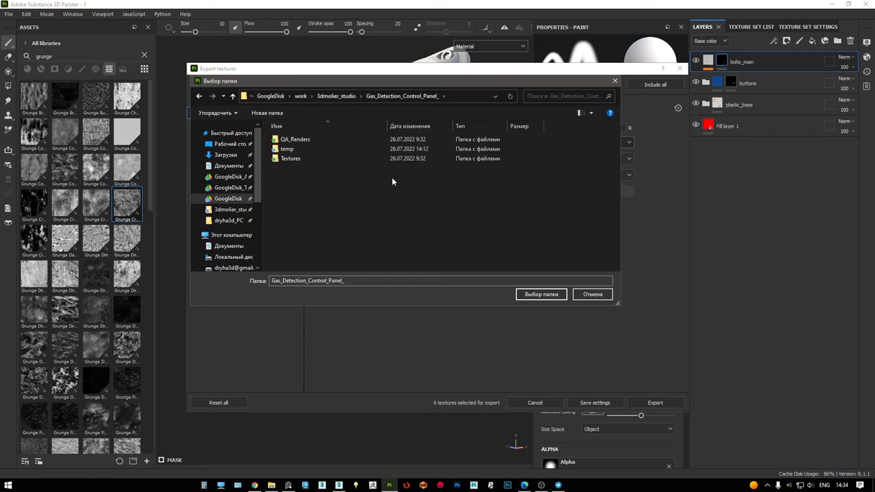
double_click(355, 149)
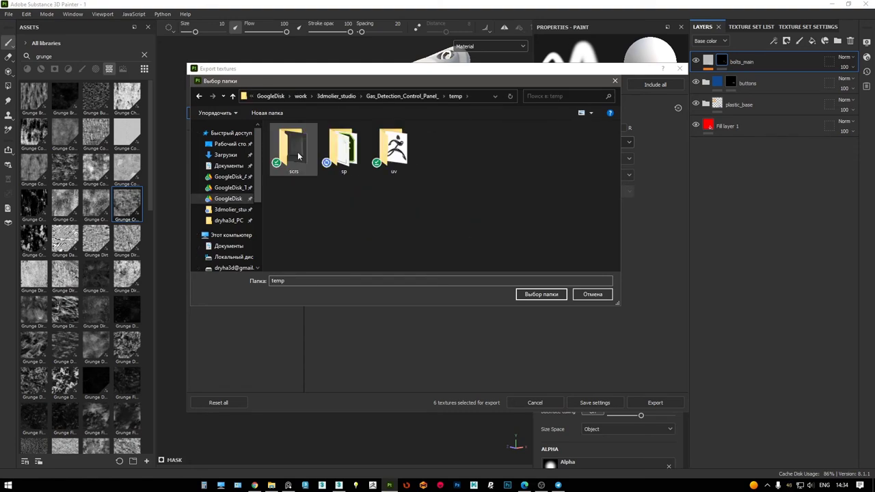
double_click(344, 156)
key(BackSpace)
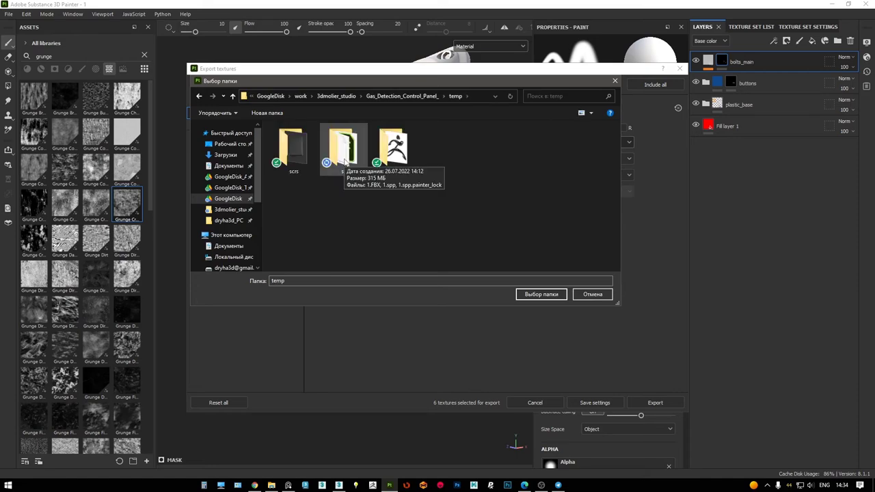
key(BackSpace)
double_click(309, 157)
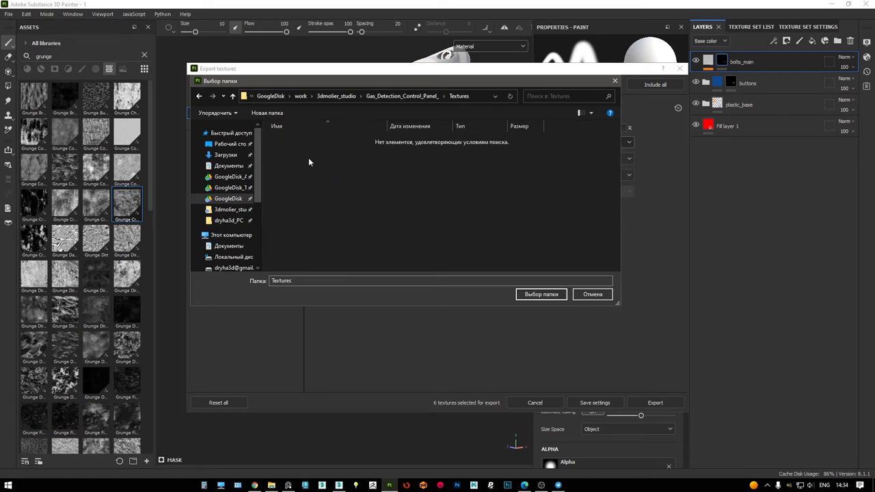
click(541, 294)
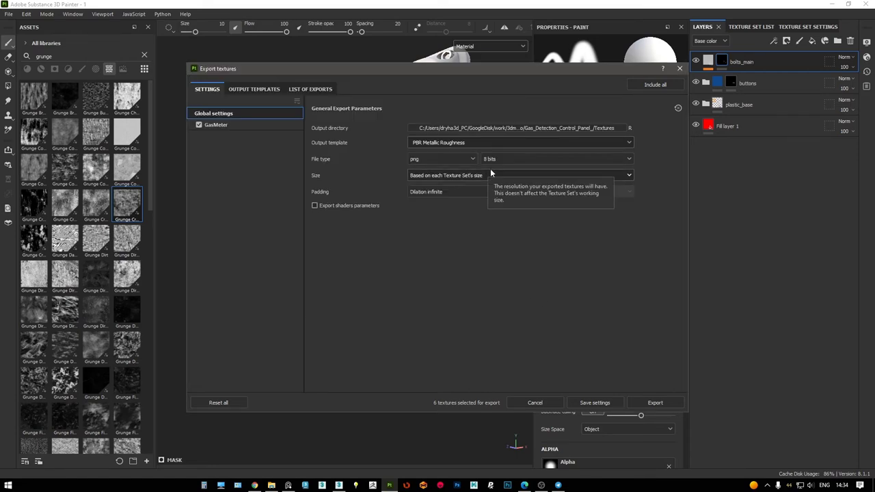
Choose new_export_preset as the output template and review the GasMeter export settings
click(431, 159)
click(423, 144)
scroll(438, 205, down, 5)
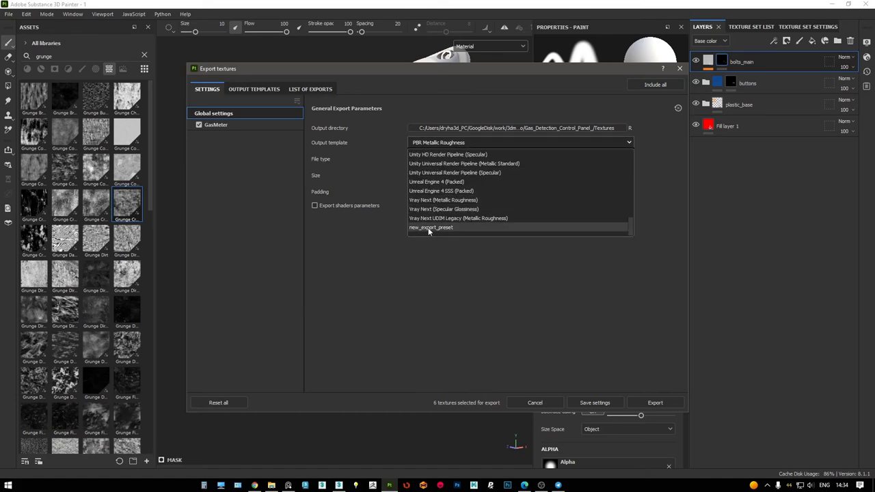
click(437, 227)
click(247, 126)
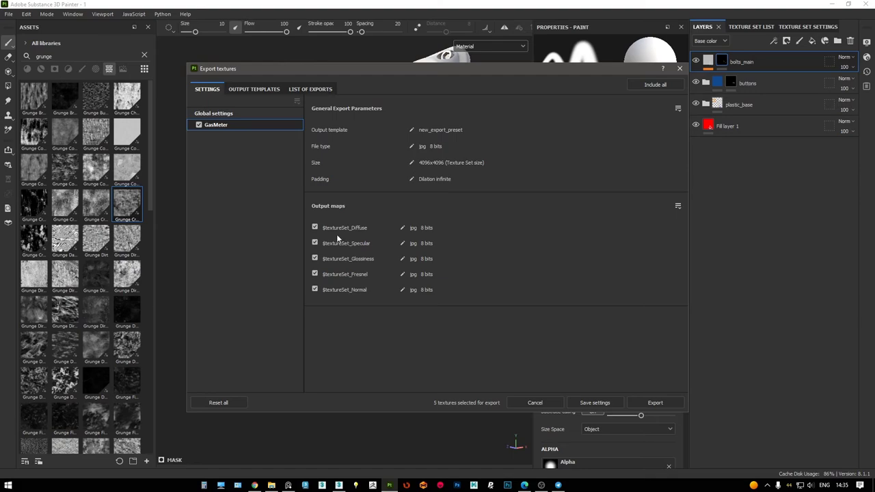
click(248, 89)
click(310, 89)
click(253, 89)
click(207, 89)
Export the GasMeter textures and switch over to 3ds Max
click(653, 402)
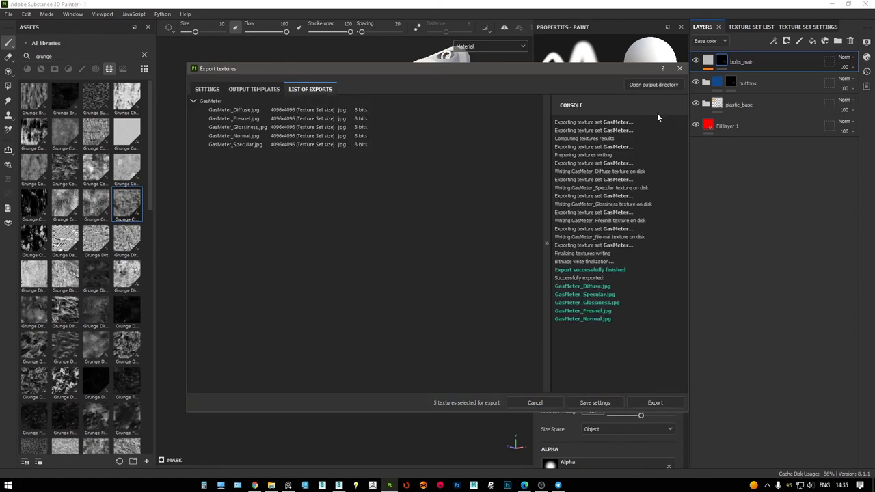
click(681, 70)
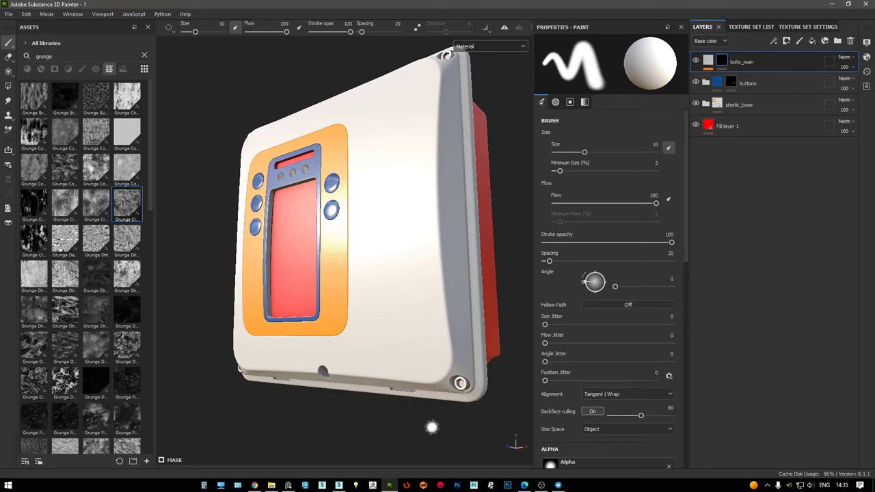
mouse_move(427, 411)
alt+mouse_down()
mouse_move(390, 220)
mouse_move(401, 260)
mouse_move(394, 163)
alt+mouse_up()
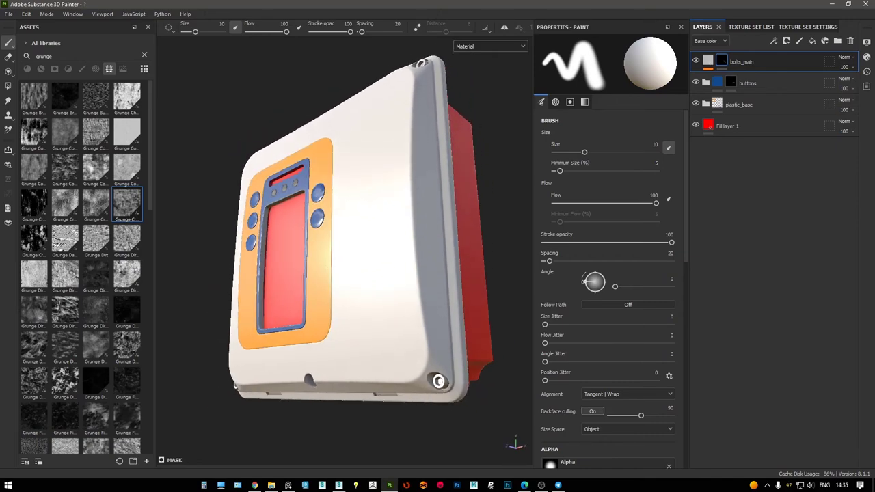
click(339, 485)
Load GasMeter_Diffuse as a Bitmap into the GasMeter material's diffuse slot
scroll(413, 205, up, 4)
click(565, 30)
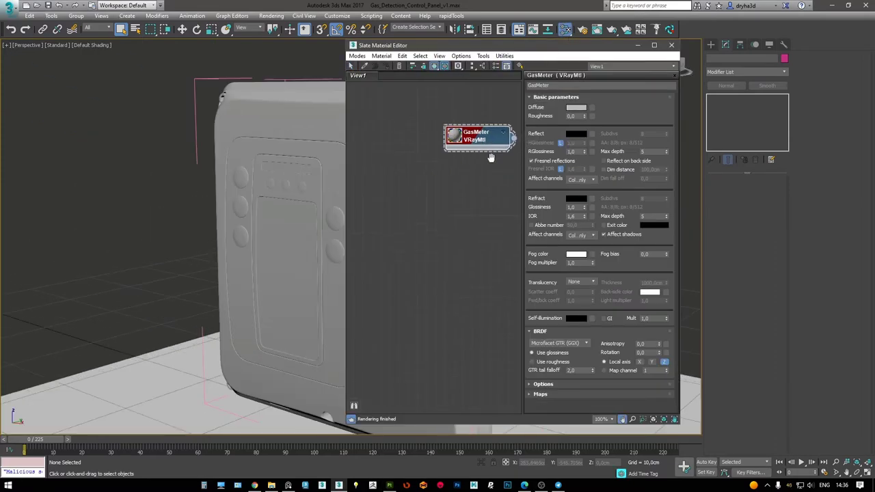
click(592, 107)
double_click(383, 144)
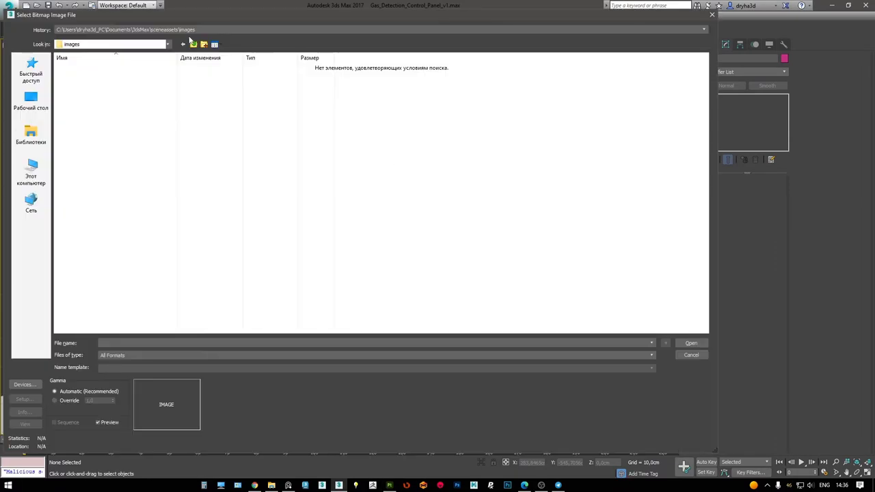
double_click(75, 84)
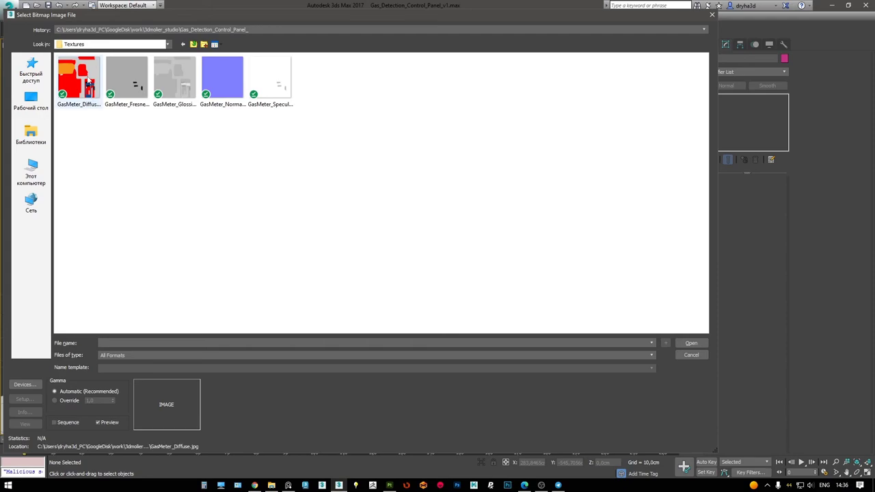
click(78, 79)
click(687, 342)
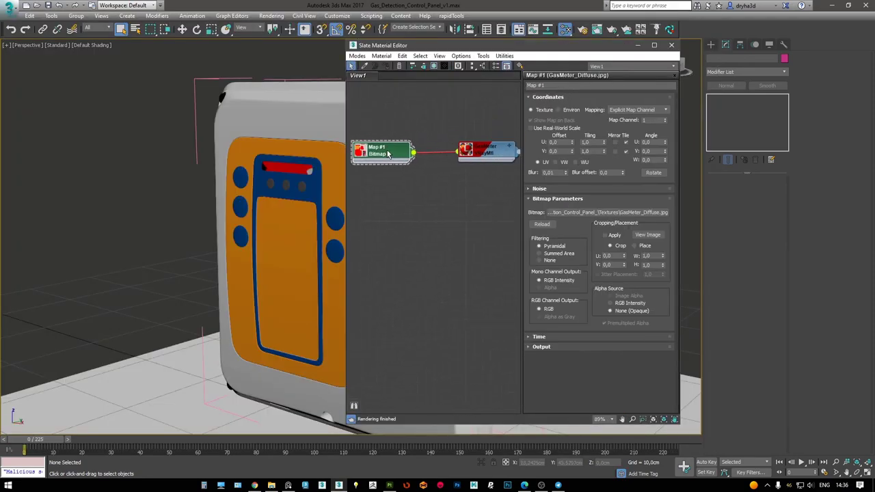
Add GasMeter_Specular and GasMeter_Glossiness bitmaps, wiring glossiness into reflection glossiness
mouse_move(472, 149)
mouse_down()
mouse_move(383, 184)
mouse_move(456, 161)
mouse_up()
double_click(415, 110)
double_click(506, 45)
scroll(327, 163, up, 4)
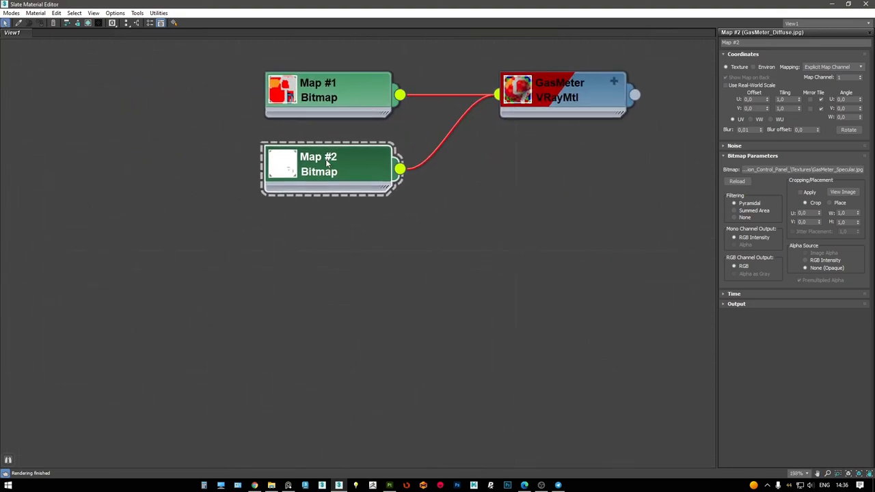
shift+drag(326, 162, 326, 236)
click(800, 168)
click(174, 89)
click(688, 352)
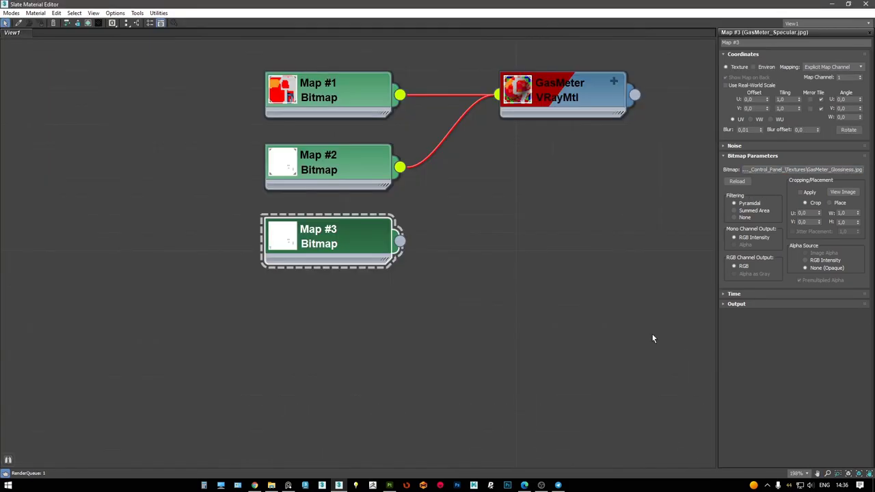
drag(551, 103, 501, 185)
Add a GasMeter_Fresnel bitmap and wire it into Fresnel IOR
shift+drag(332, 236, 332, 322)
click(799, 169)
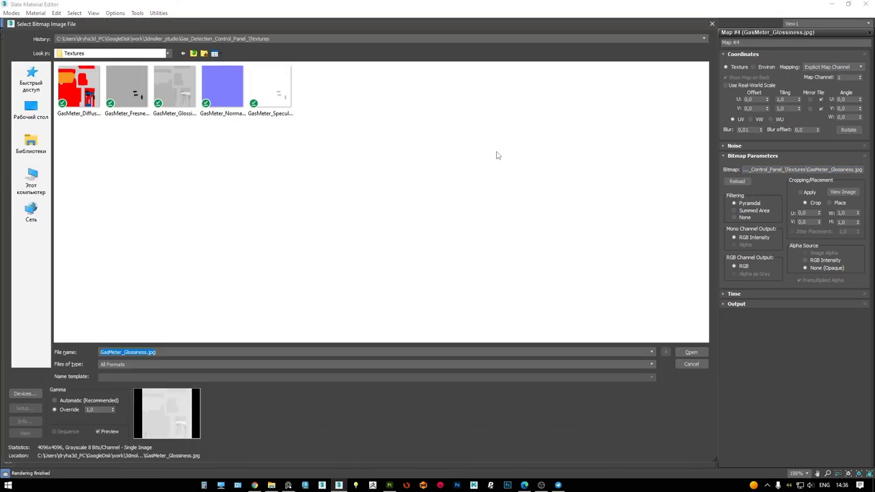
double_click(136, 81)
drag(400, 313, 527, 162)
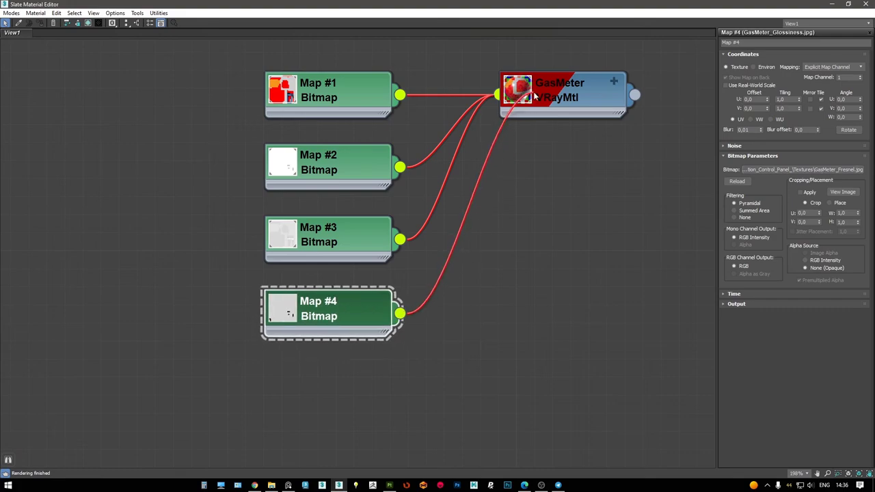
Feed a GasMeter_Normal bitmap through a VRayNormalMap into the material's Bump slot
shift+drag(321, 308, 140, 369)
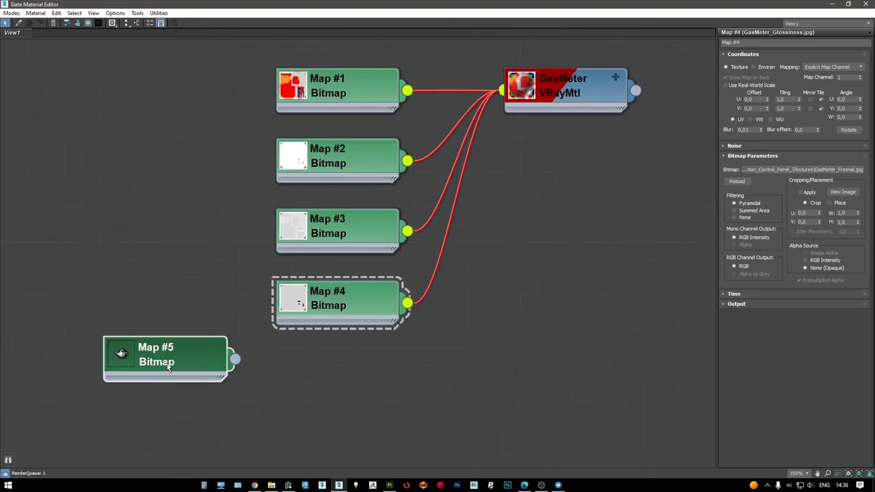
click(800, 169)
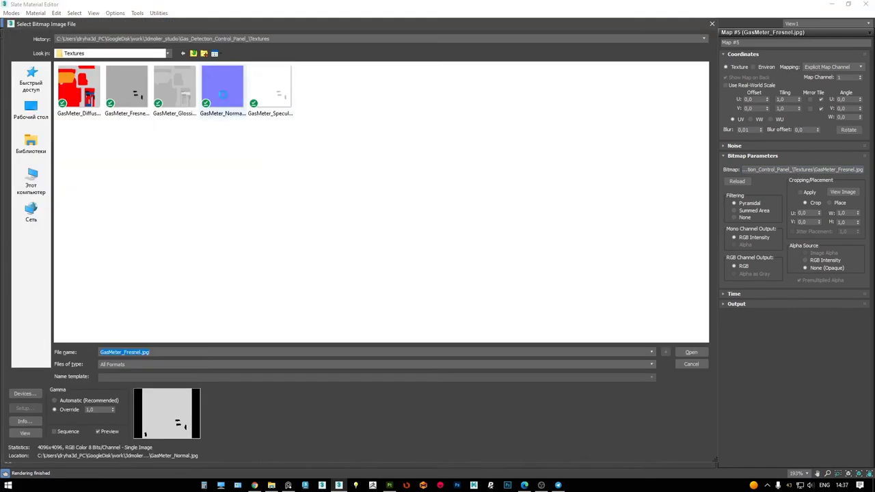
double_click(223, 86)
drag(214, 373, 283, 374)
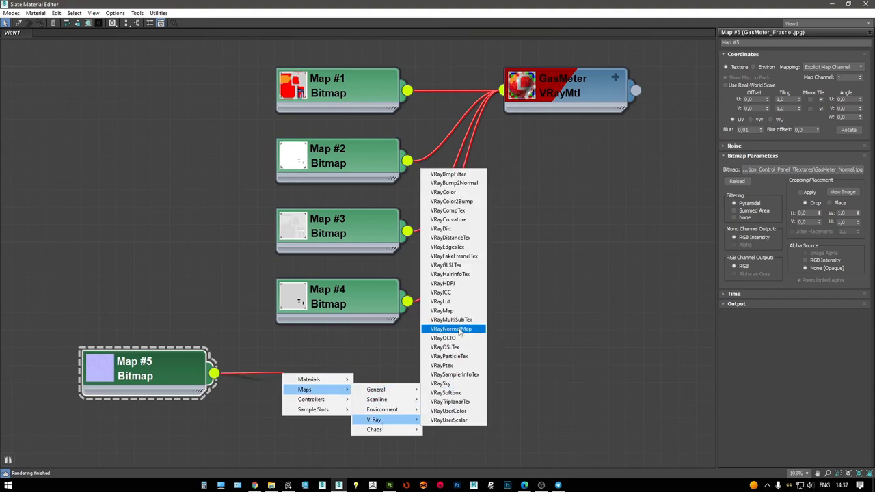
click(451, 329)
click(314, 388)
drag(407, 372, 525, 169)
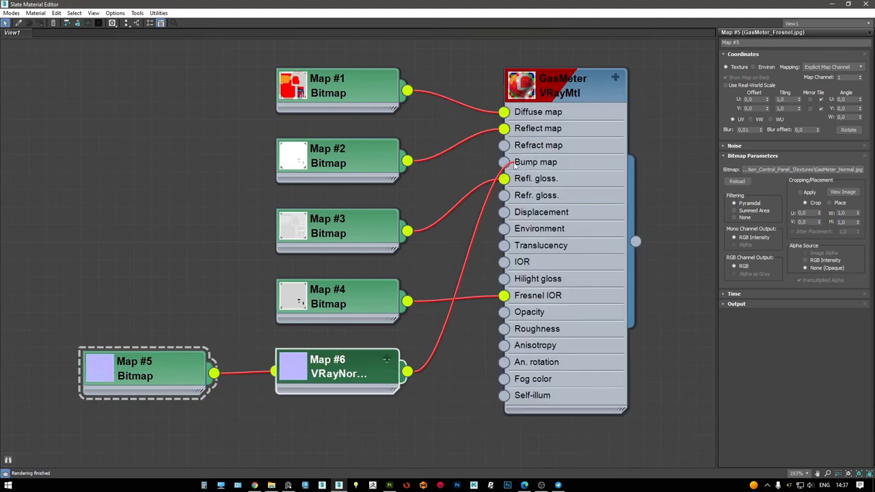
drag(511, 180, 504, 162)
double_click(561, 86)
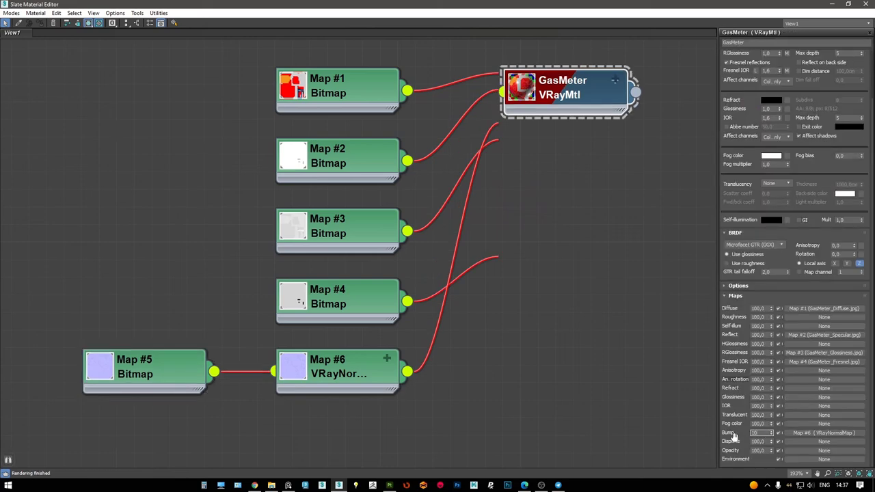
click(866, 4)
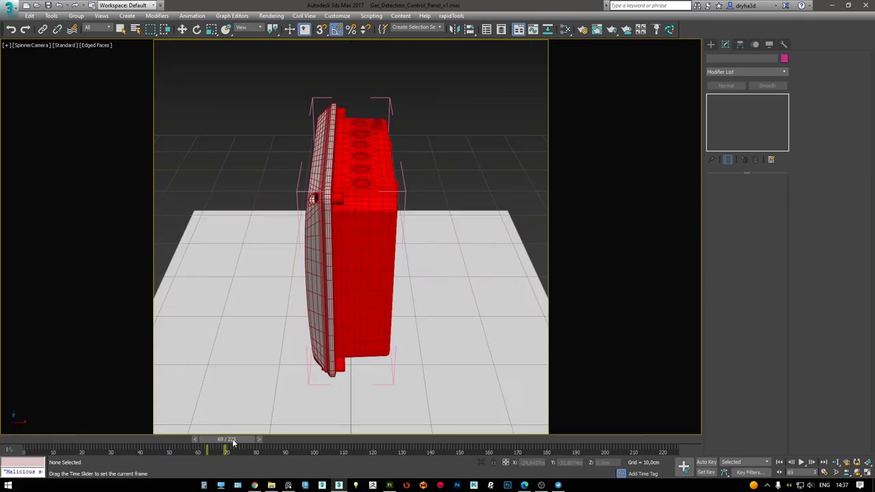
Region-render a small area around the panel's corner bolt
click(340, 156)
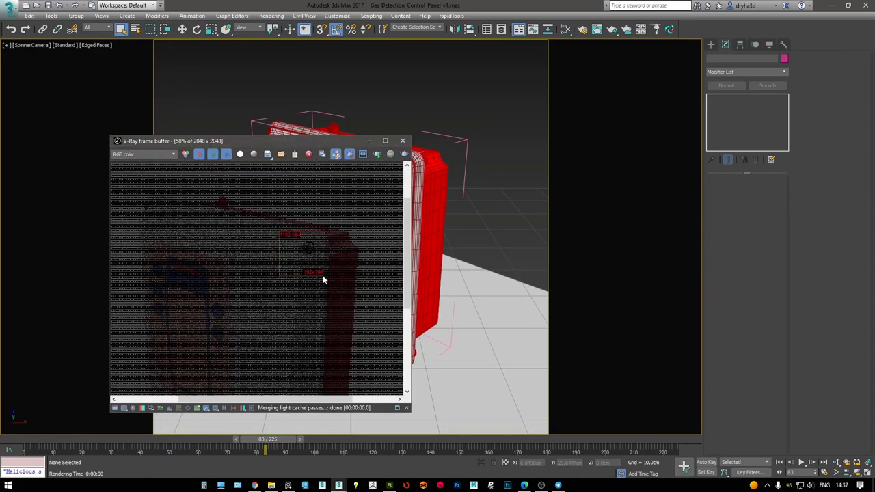
drag(280, 233, 324, 276)
scroll(318, 254, up, 2)
scroll(318, 254, up, 2)
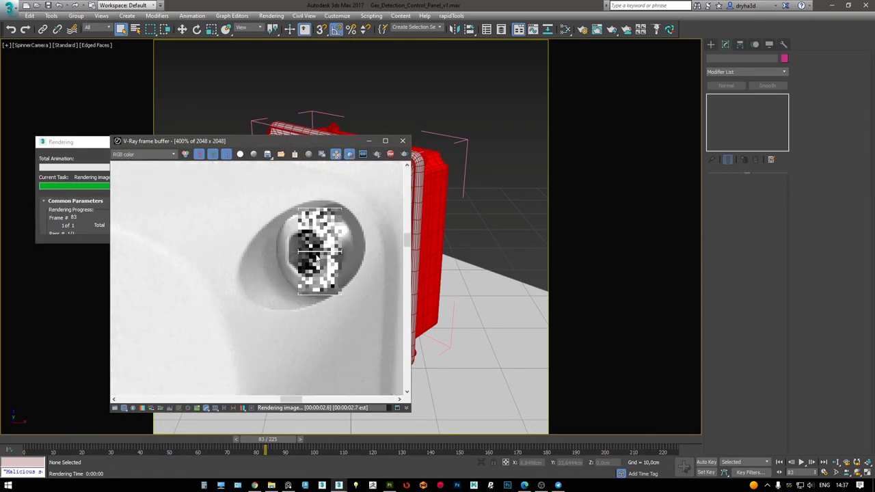
scroll(318, 254, down, 1)
scroll(314, 246, down, 1)
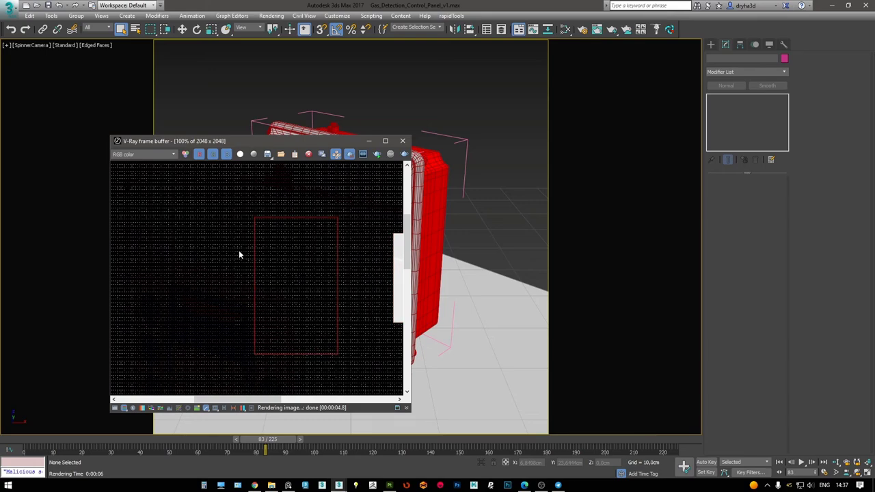
click(404, 153)
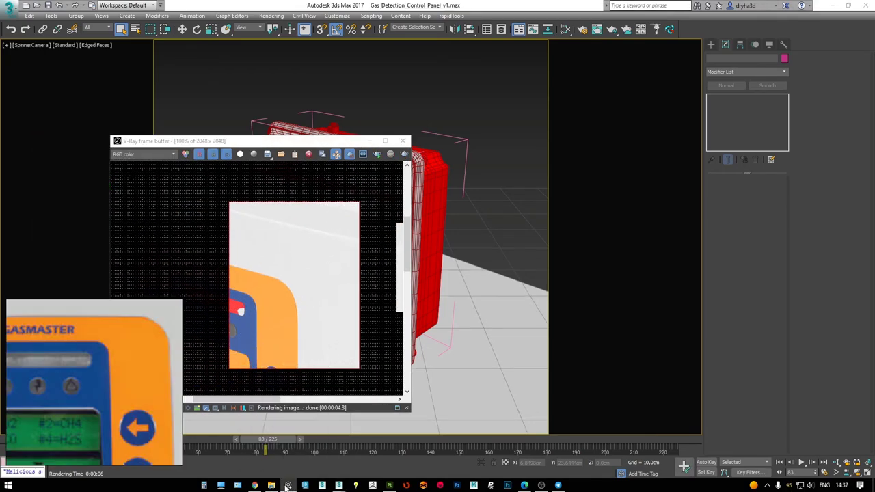
Mark a region over the buttons and render it several times, zooming to inspect
scroll(240, 323, up, 2)
drag(305, 256, 362, 339)
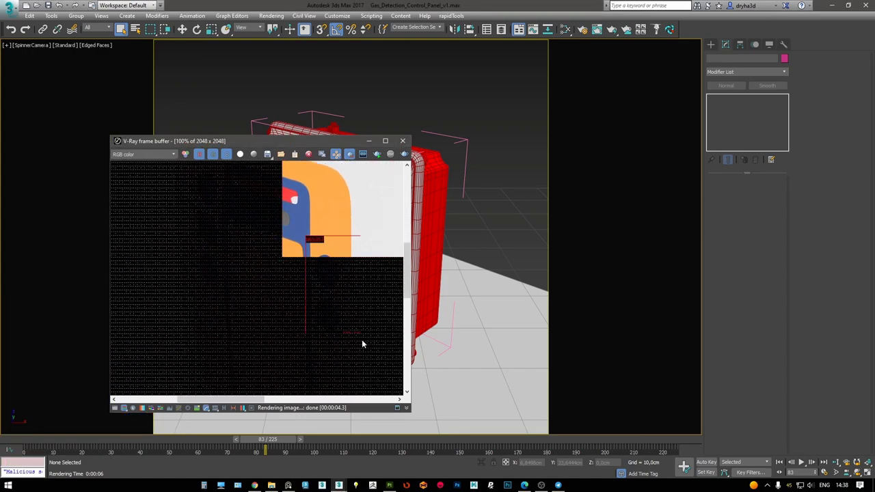
key(shift+q)
scroll(331, 277, down, 2)
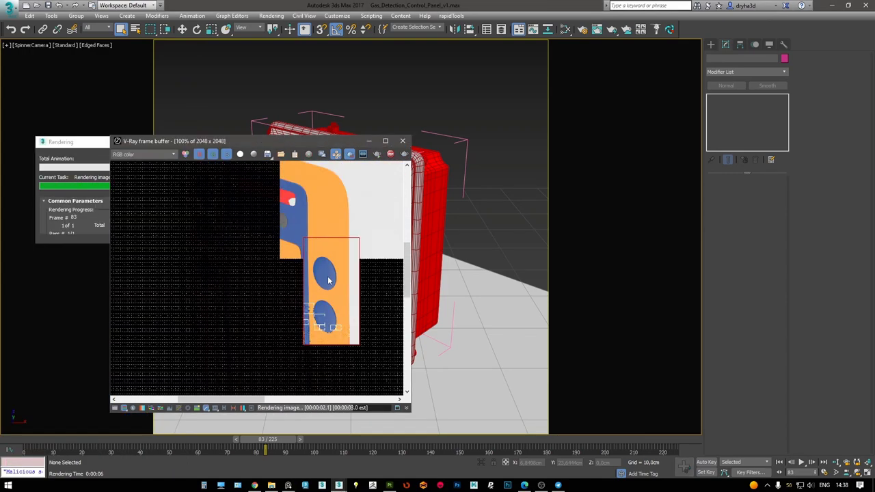
key(shift+q)
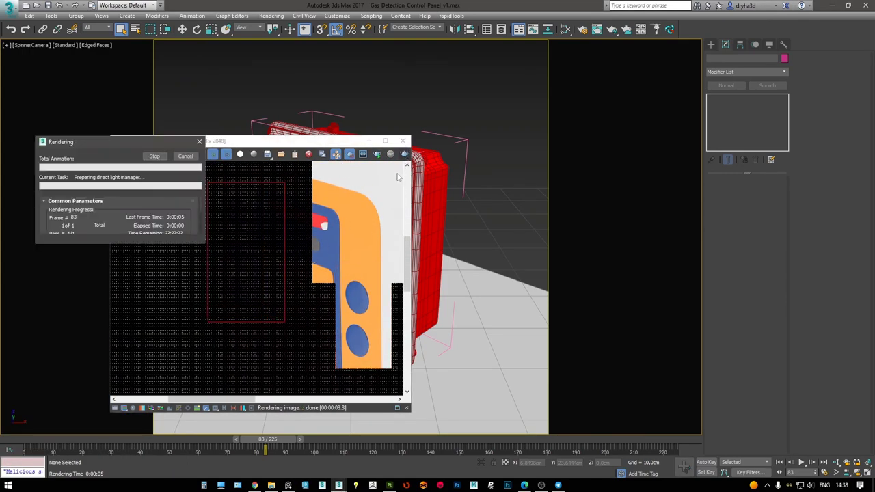
scroll(304, 281, up, 2)
scroll(302, 283, down, 3)
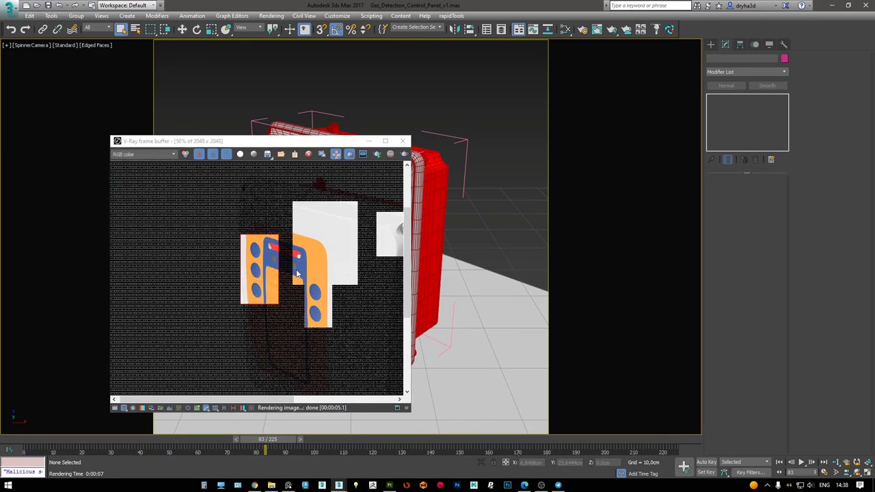
scroll(297, 273, up, 1)
key(shift+q)
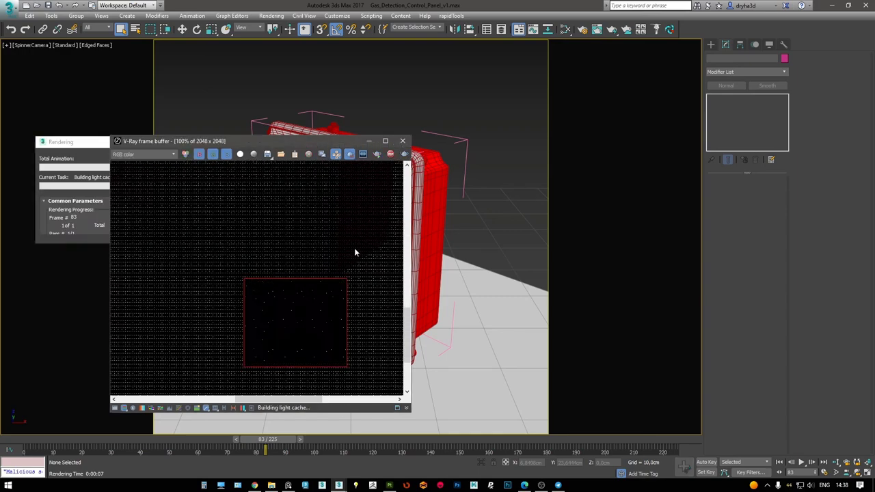
scroll(312, 315, up, 1)
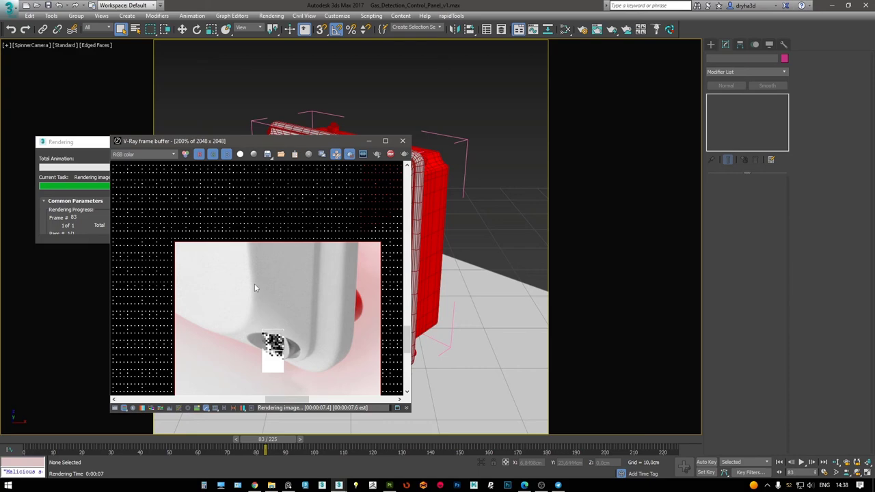
scroll(254, 287, down, 1)
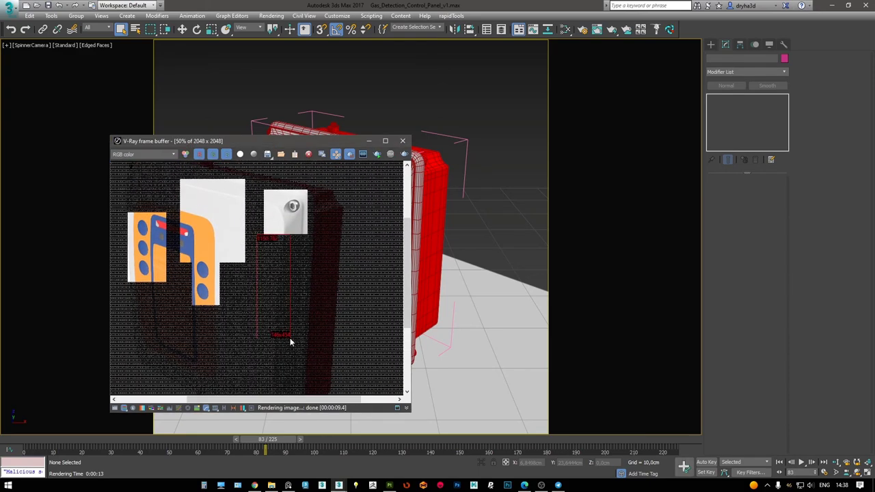
key(shift+q)
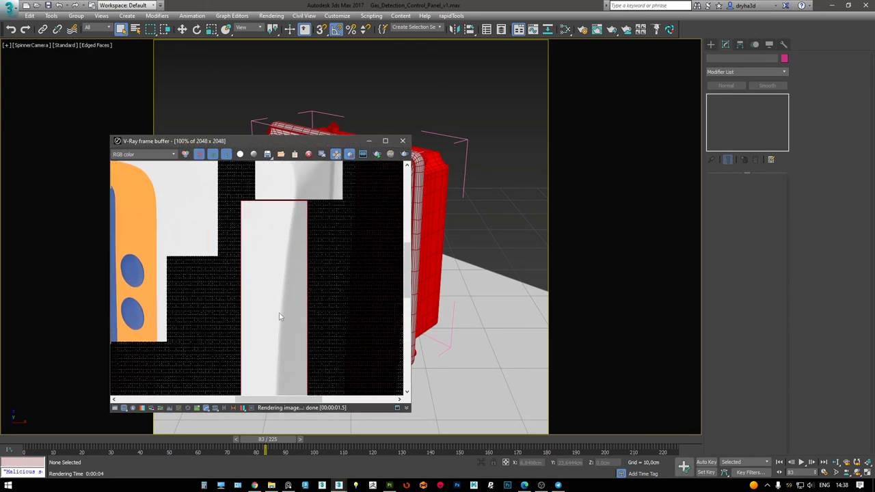
Pan to the shell's edge and region-render it
middle_drag(286, 245, 280, 390)
drag(220, 227, 336, 298)
click(404, 154)
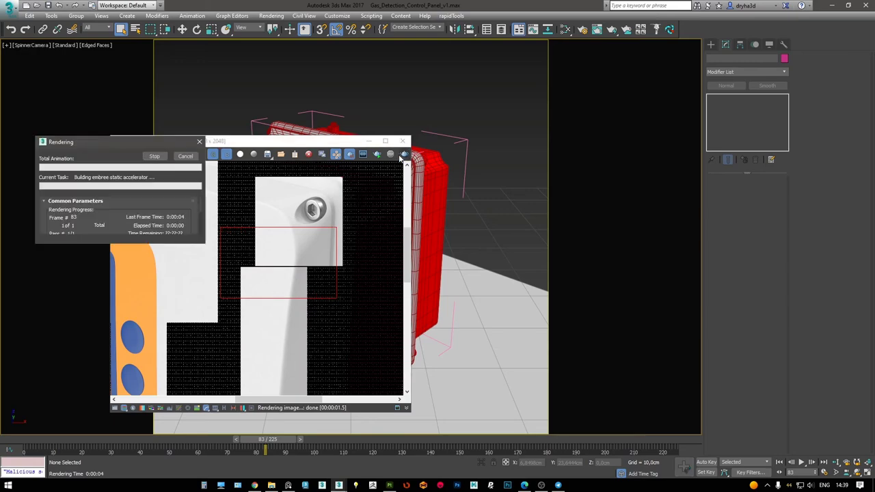
Mark a small region around the bolt and pan around the render to inspect it
drag(276, 197, 314, 235)
scroll(314, 235, up, 1)
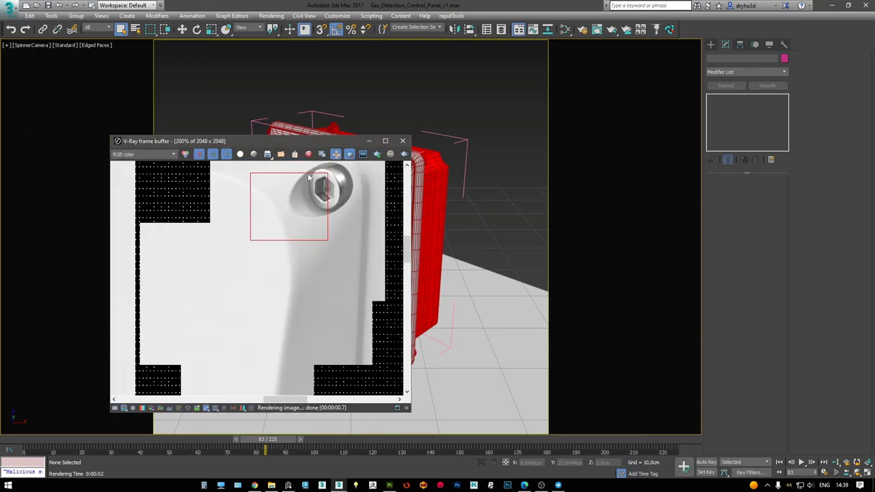
scroll(300, 216, up, 1)
scroll(300, 216, down, 3)
middle_drag(300, 260, 284, 202)
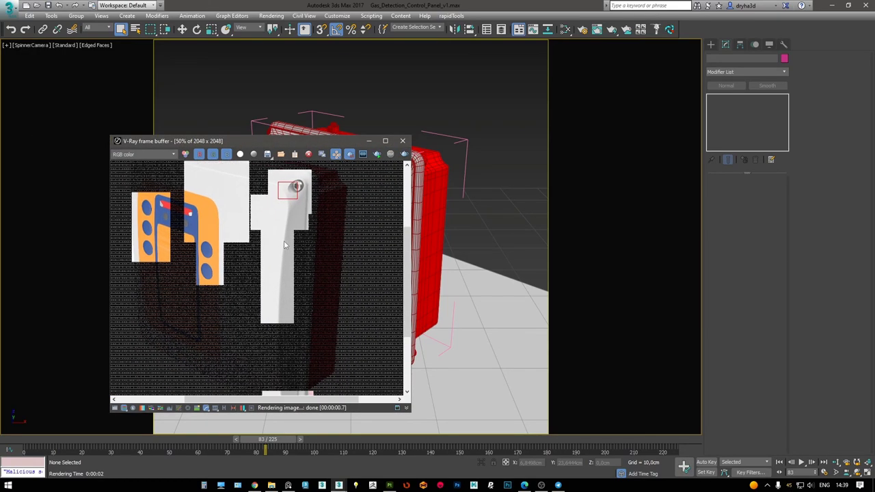
middle_drag(287, 249, 274, 290)
scroll(303, 216, up, 2)
scroll(288, 213, down, 3)
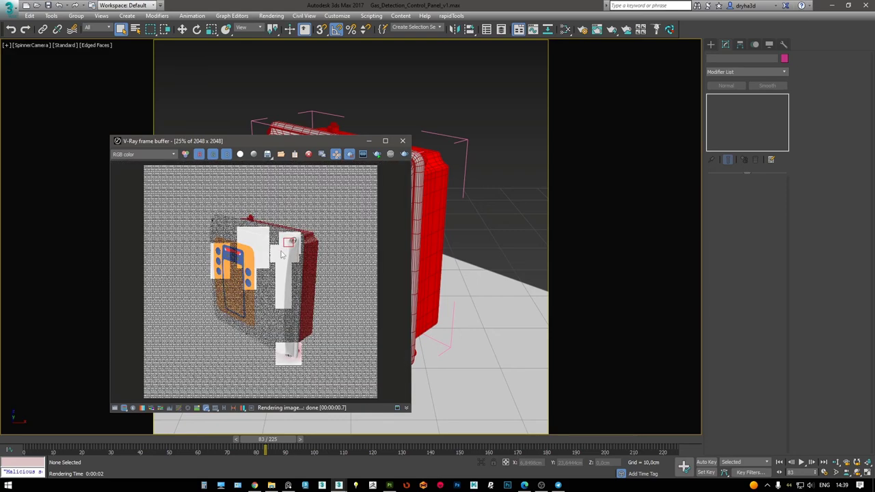
scroll(281, 254, up, 1)
scroll(276, 315, up, 1)
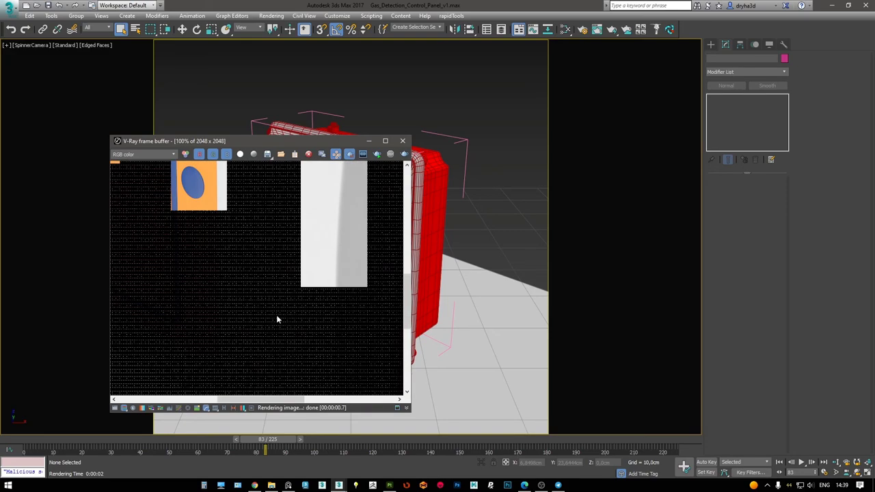
scroll(276, 315, down, 1)
middle_drag(255, 255, 284, 320)
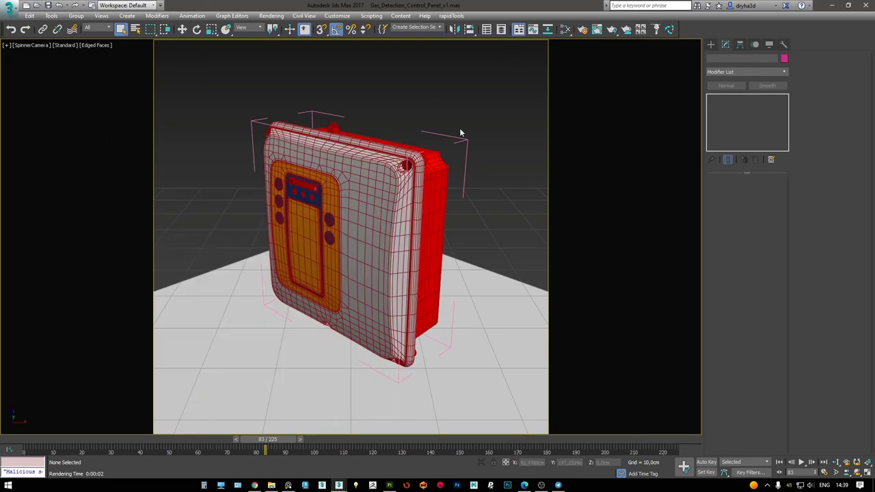
Create a new VRayMtl in the Slate Material Editor and assign it to the display grid
key(m)
middle_drag(451, 488, 452, 352)
right_click(451, 352)
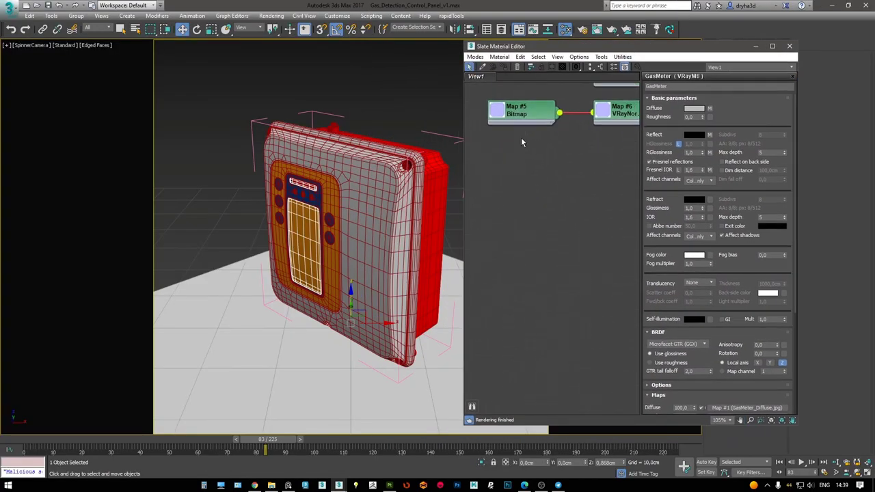
scroll(521, 138, down, 3)
scroll(557, 208, down, 1)
right_click(557, 208)
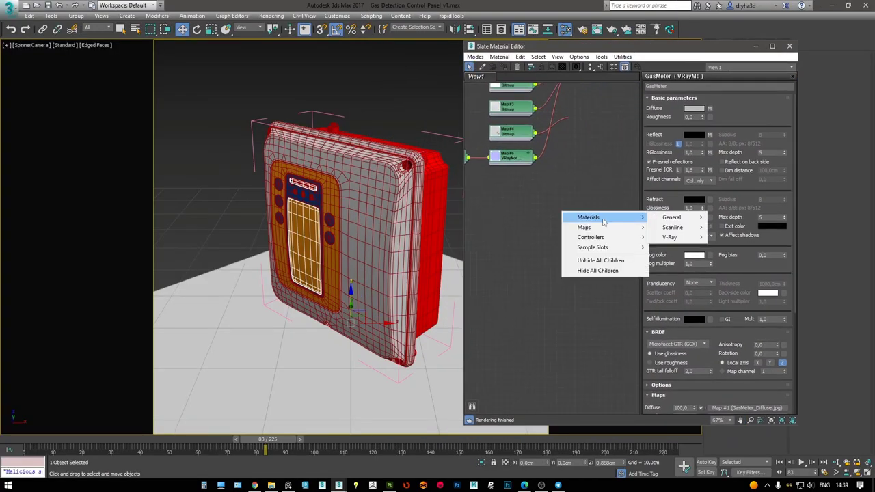
click(691, 356)
click(554, 67)
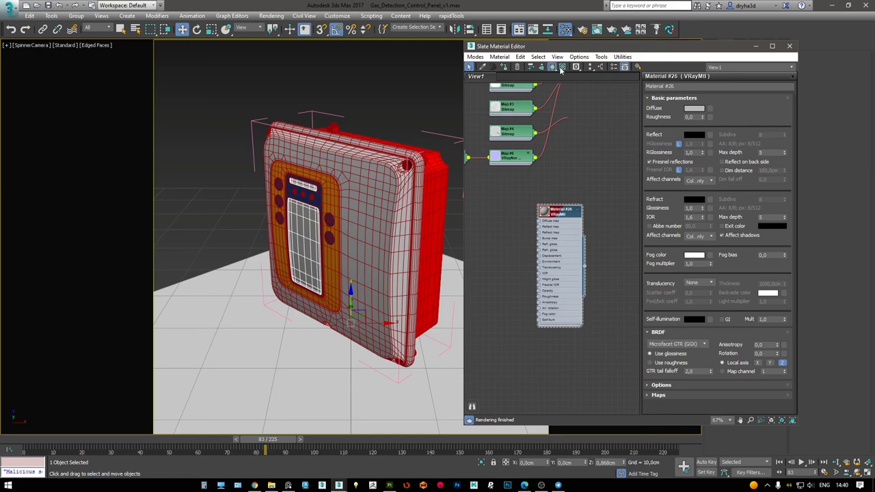
Set Diffuse dark grey, Reflect white with glossiness 0.97, and leave Refraction black
click(694, 108)
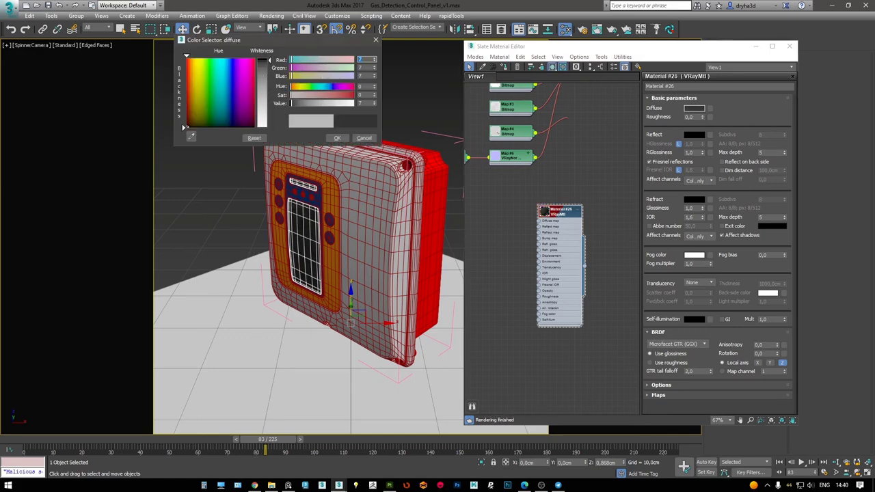
click(337, 138)
click(693, 134)
drag(262, 96, 262, 60)
click(337, 138)
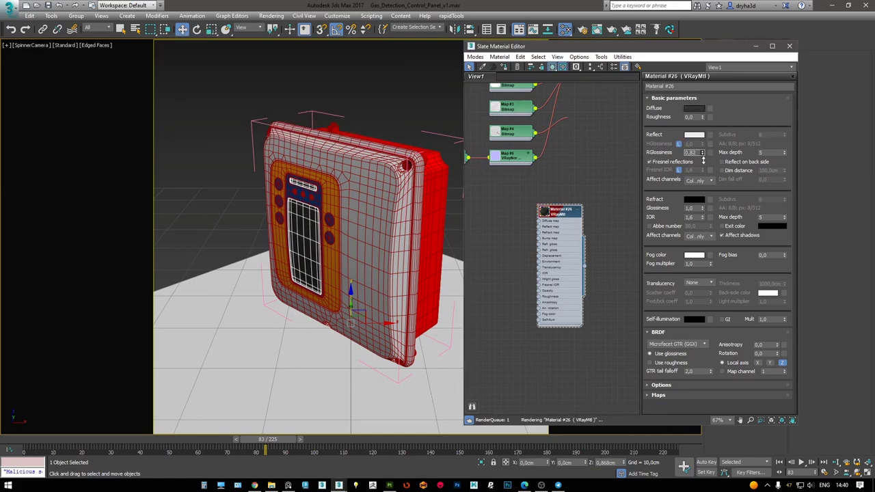
click(696, 200)
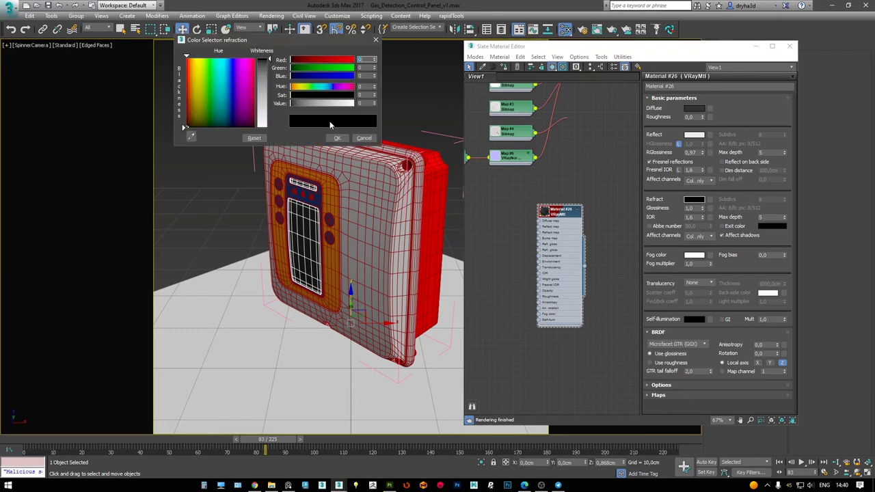
click(337, 138)
Close the material editor, restore the four-viewport layout and render the camera view
click(790, 46)
key(alt+w)
key(alt+w)
key(shift+q)
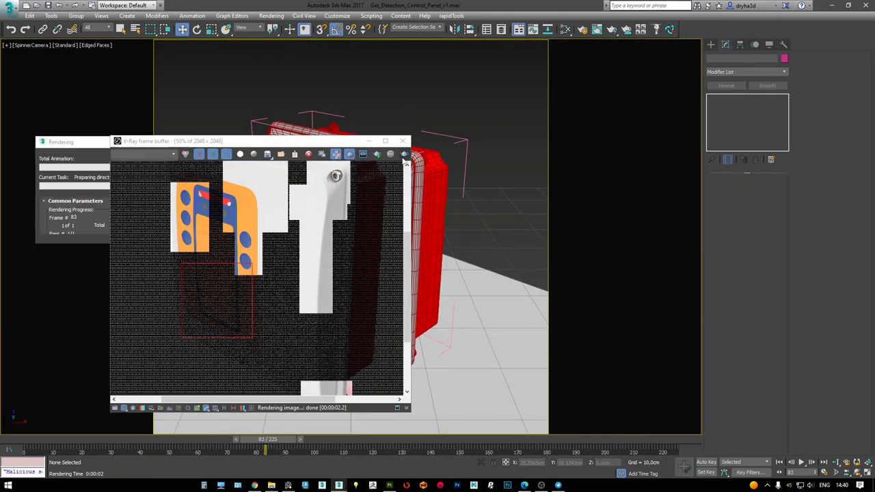
Set Material #26's Fresnel IOR to 2.1 and re-render from the V-Ray frame buffer
scroll(227, 262, down, 2)
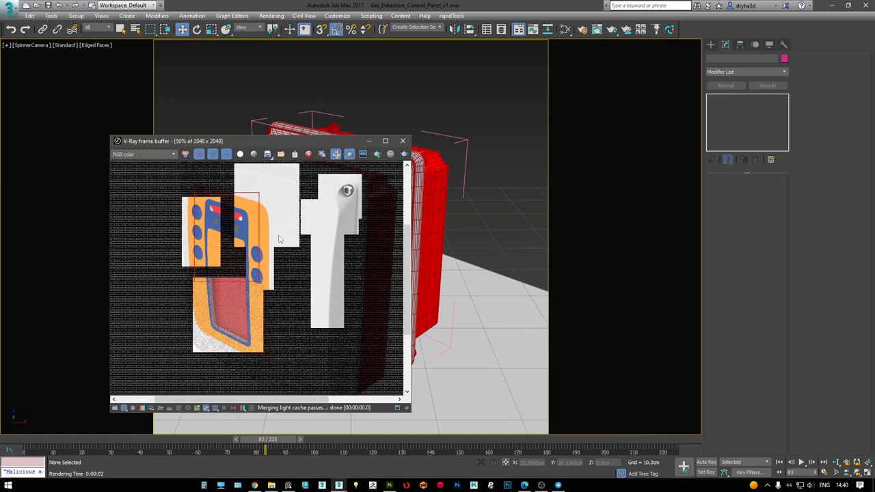
scroll(280, 236, up, 2)
key(m)
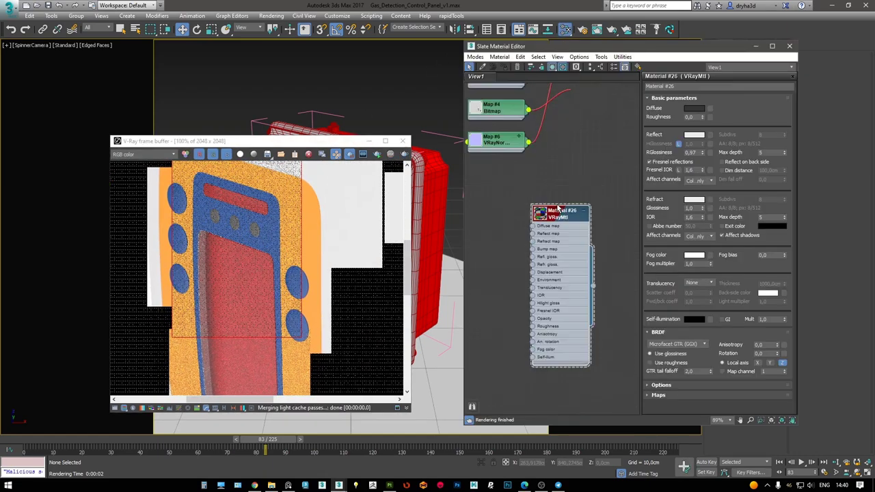
scroll(560, 210, up, 3)
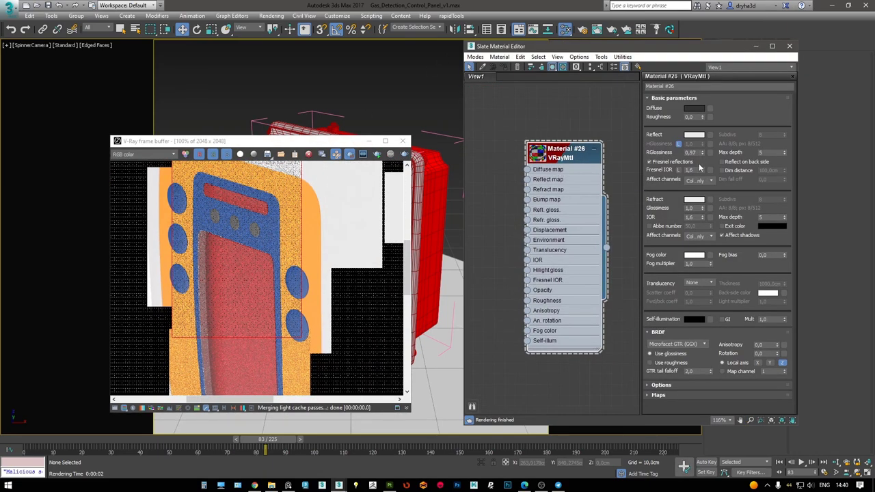
click(403, 155)
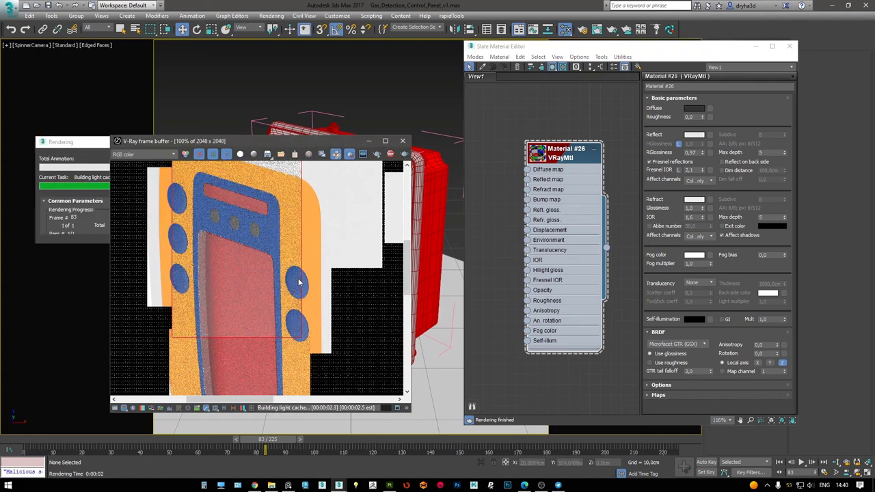
scroll(263, 225, up, 2)
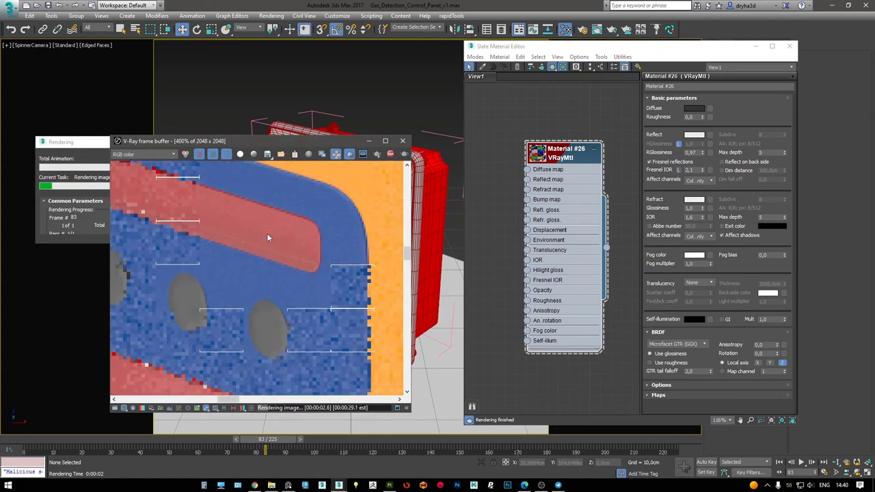
scroll(267, 239, down, 2)
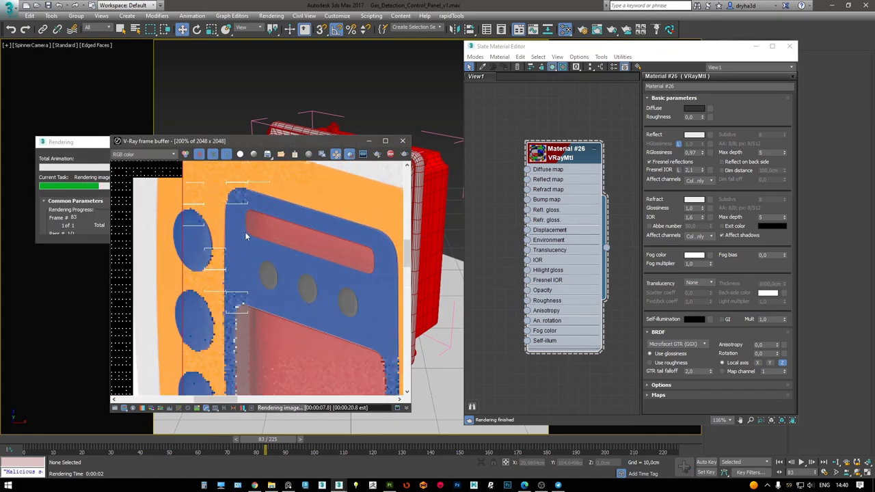
scroll(312, 288, down, 1)
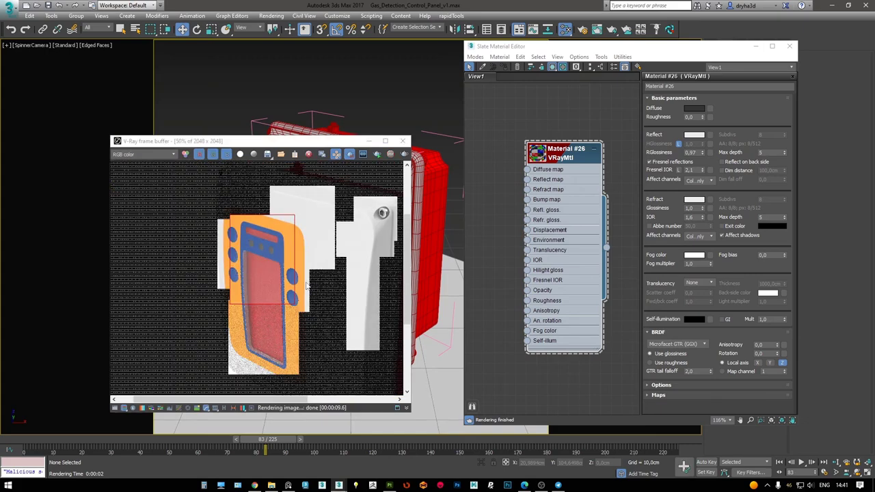
scroll(308, 287, down, 1)
Switch to Substance Painter, orbit the red box and pick the side close-up reference photo
click(389, 485)
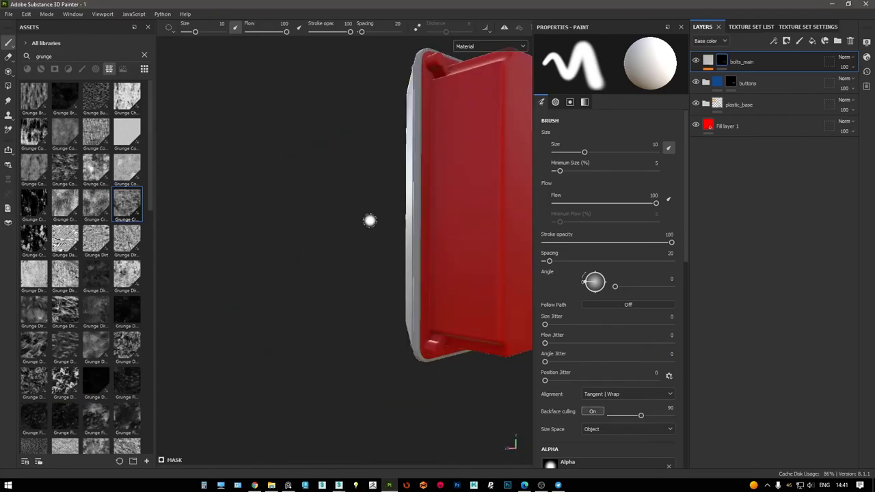
alt+drag(369, 220, 313, 253)
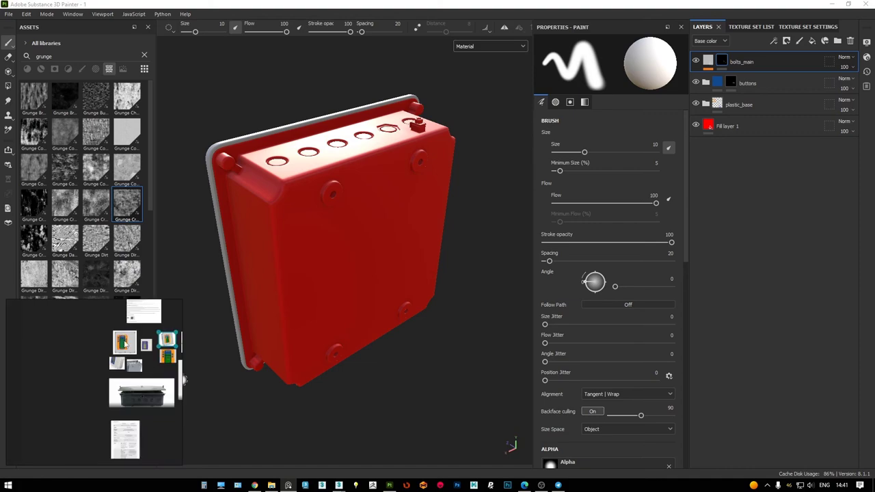
scroll(125, 344, up, 5)
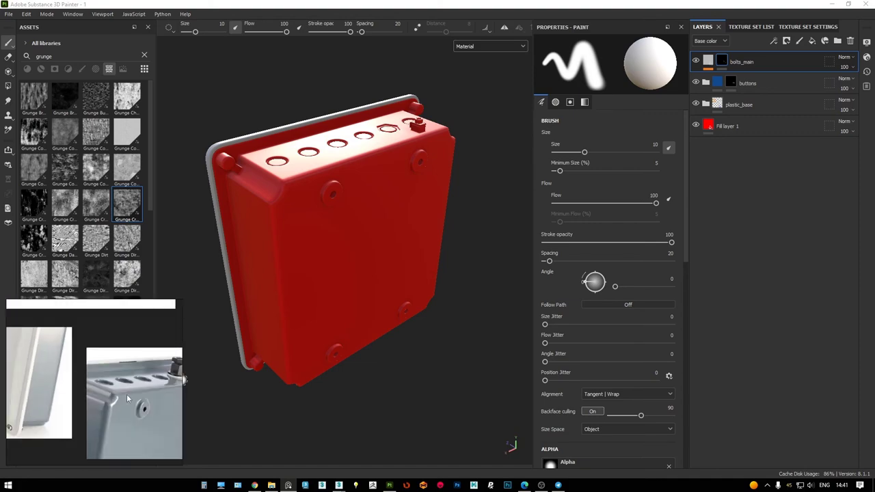
alt+drag(308, 260, 356, 260)
click(110, 398)
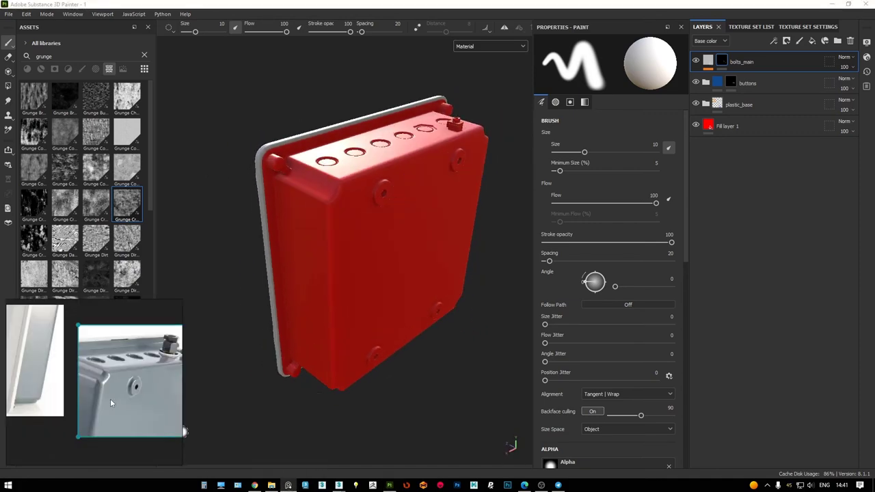
scroll(113, 383, down, 3)
Add a new fill layer on top and delete the red Fill layer 1
click(812, 41)
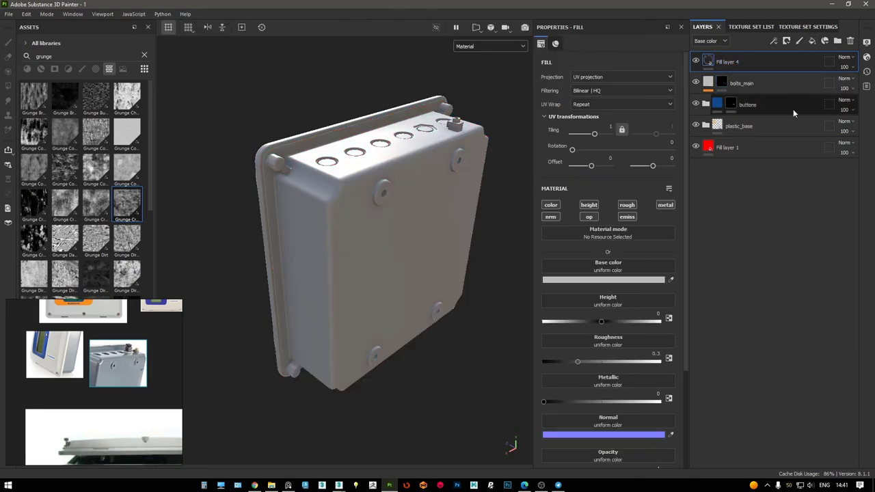
alt+drag(438, 205, 288, 192)
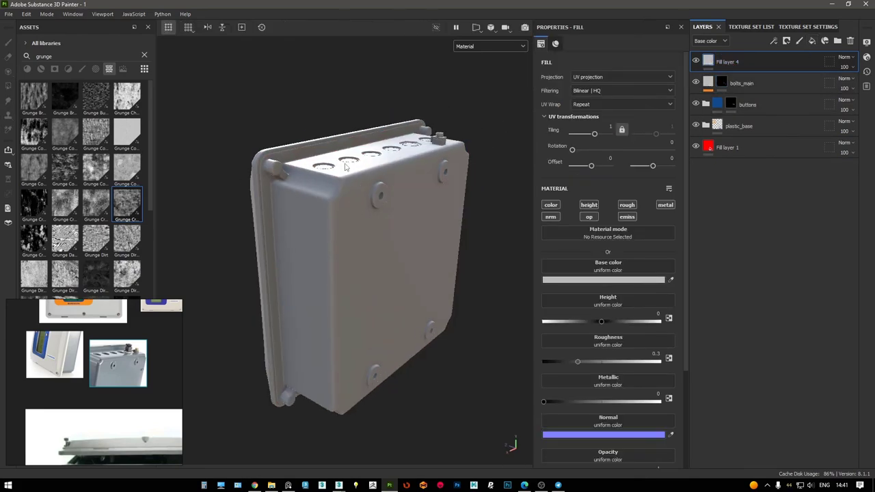
click(144, 55)
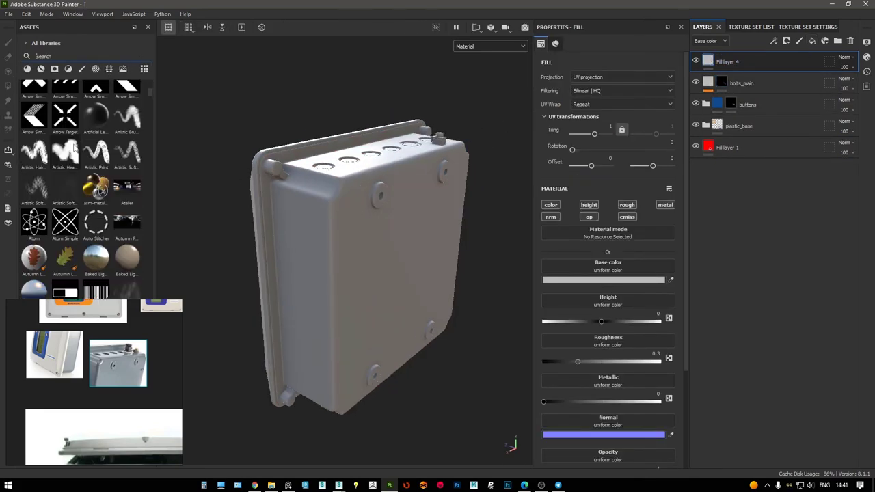
mouse_move(424, 205)
alt+mouse_down()
mouse_move(376, 201)
mouse_move(415, 189)
alt+mouse_up()
click(739, 149)
key(Delete)
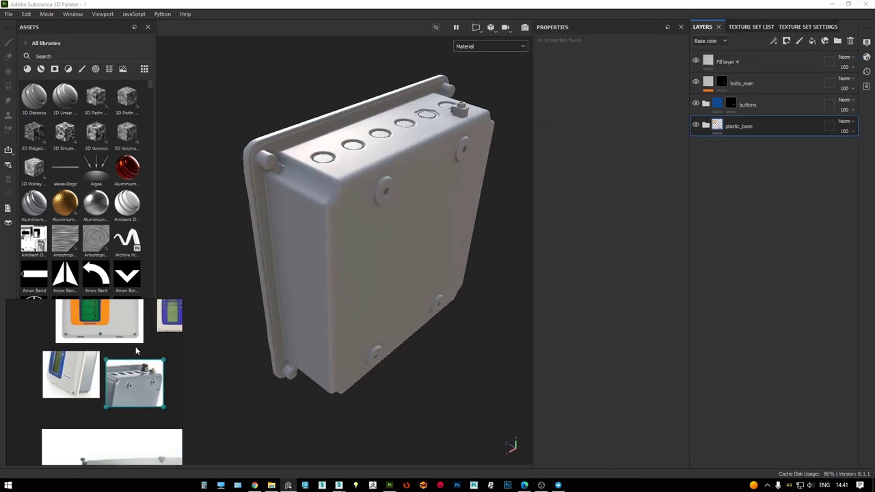
scroll(109, 385, up, 2)
scroll(89, 355, up, 1)
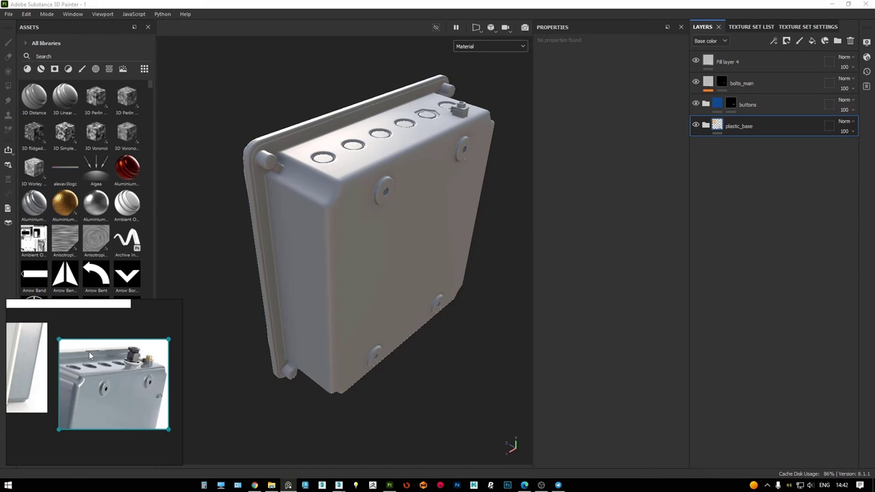
scroll(95, 364, up, 2)
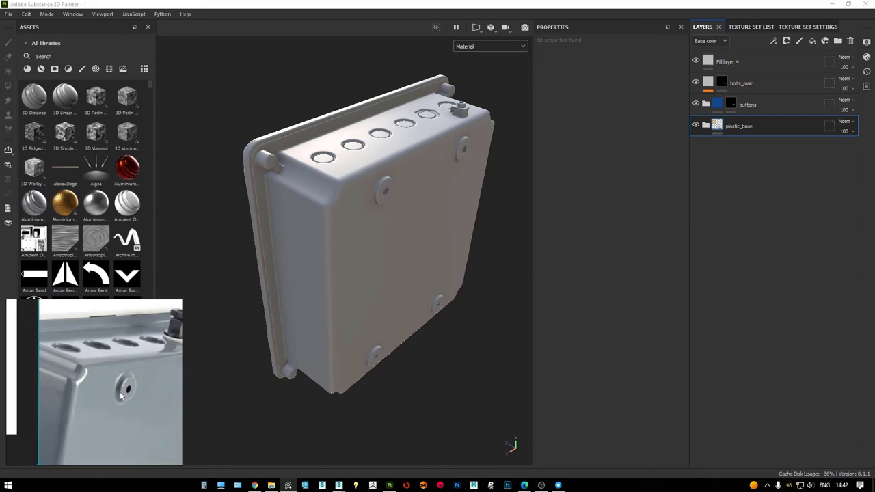
Disable Fill layer 4's height and opacity, eyedrop base colour from the photo, roughness 0.07
click(728, 62)
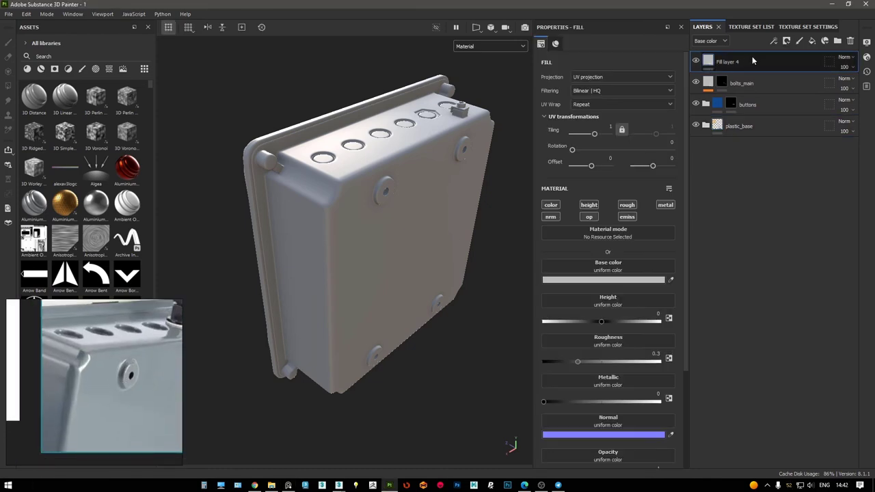
click(592, 217)
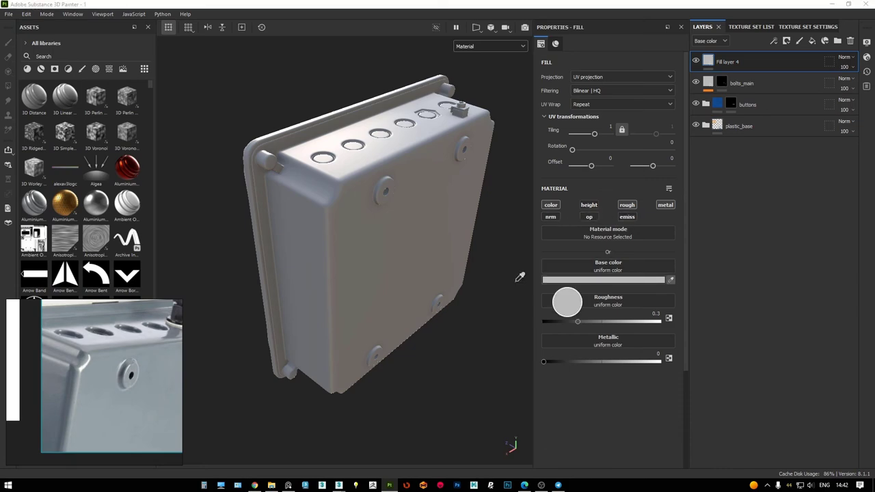
drag(575, 281, 95, 375)
alt+drag(302, 217, 322, 220)
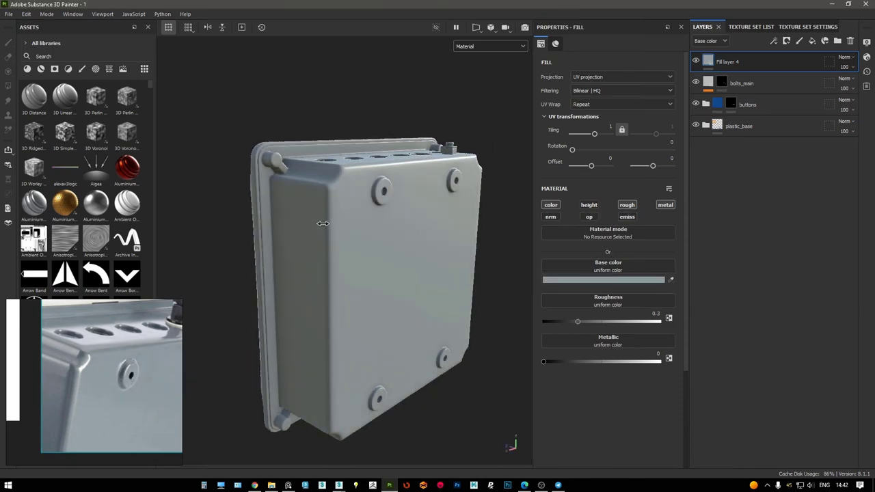
drag(578, 321, 548, 321)
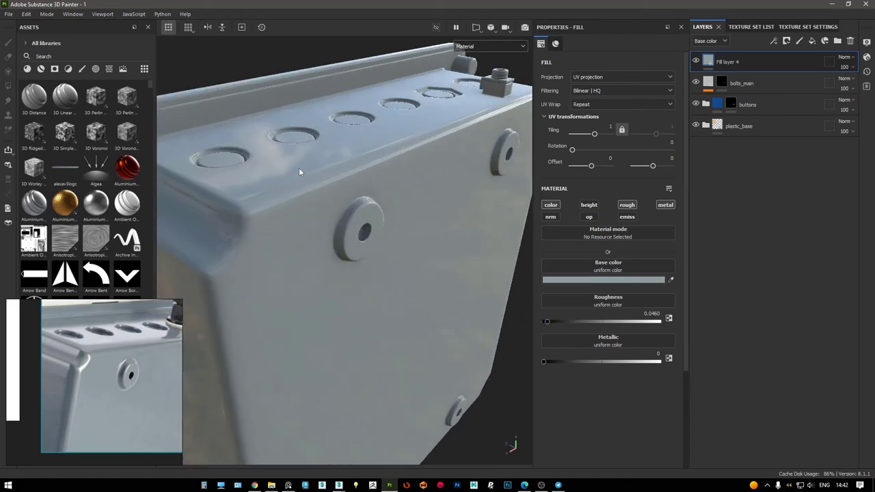
alt+drag(299, 167, 352, 153)
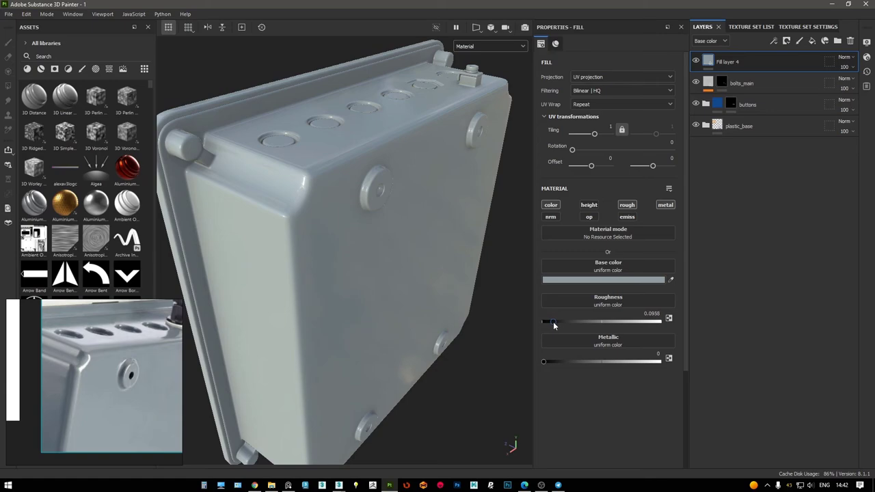
alt+drag(429, 244, 410, 232)
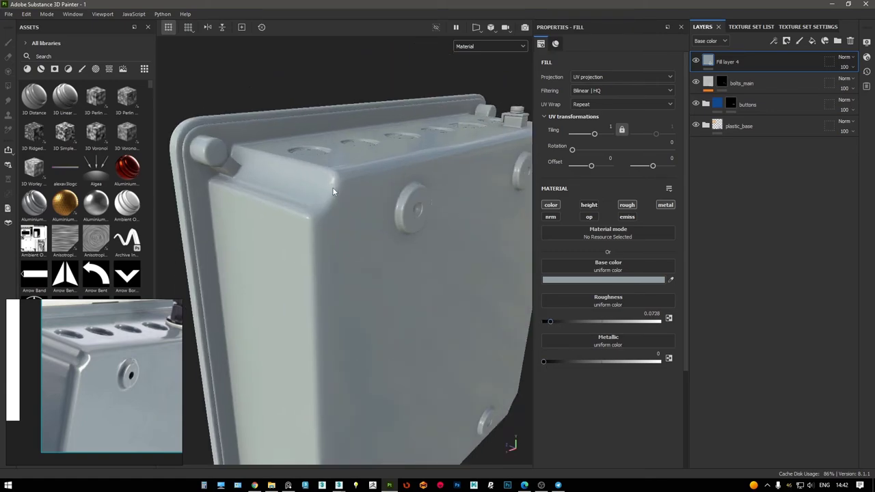
right_click(725, 62)
Add a fill effect inside Fill layer 4 with only the height channel enabled
click(748, 291)
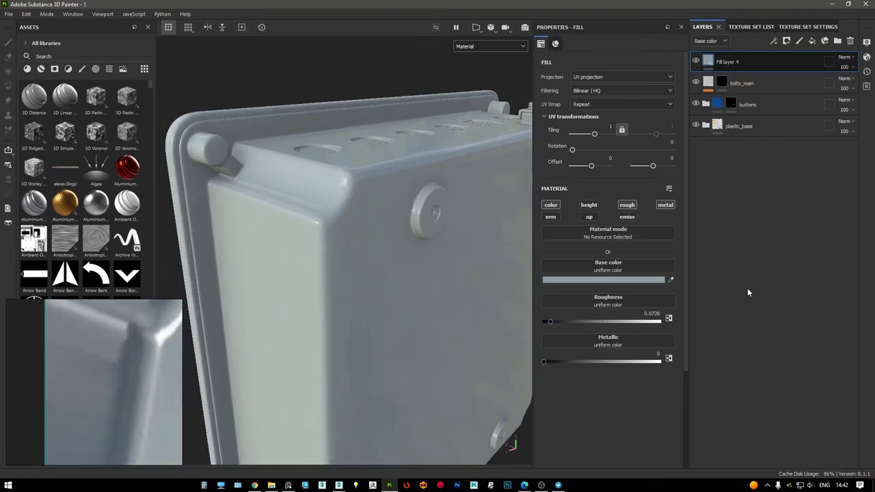
click(551, 204)
click(627, 204)
click(665, 205)
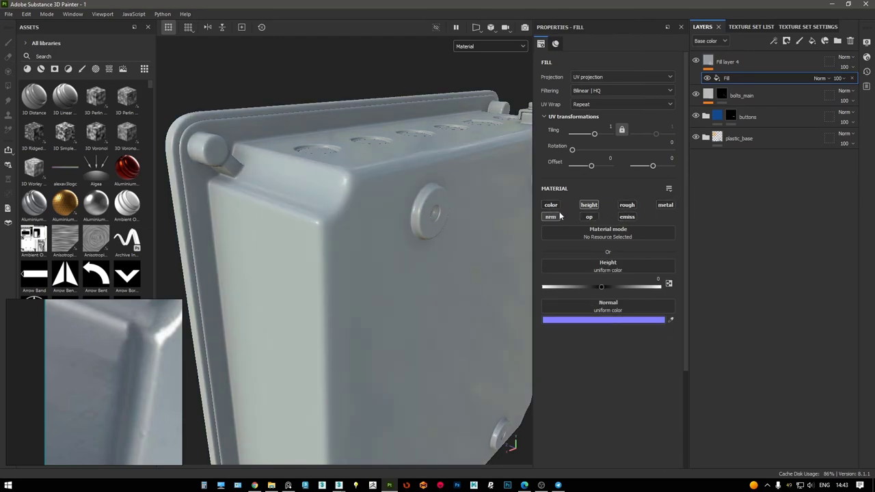
click(551, 217)
click(590, 216)
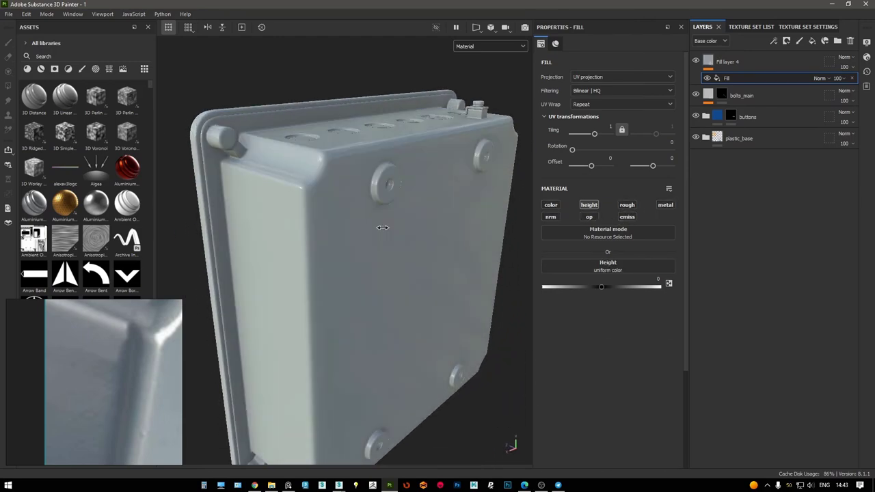
alt+drag(344, 236, 367, 218)
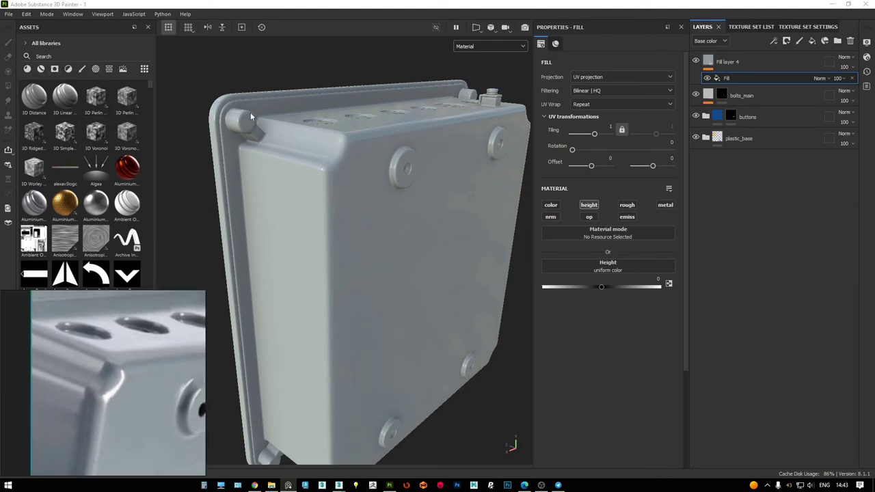
Drag the noise2 texture from the Project assets into the fill's Height slot
click(77, 56)
text(noise)
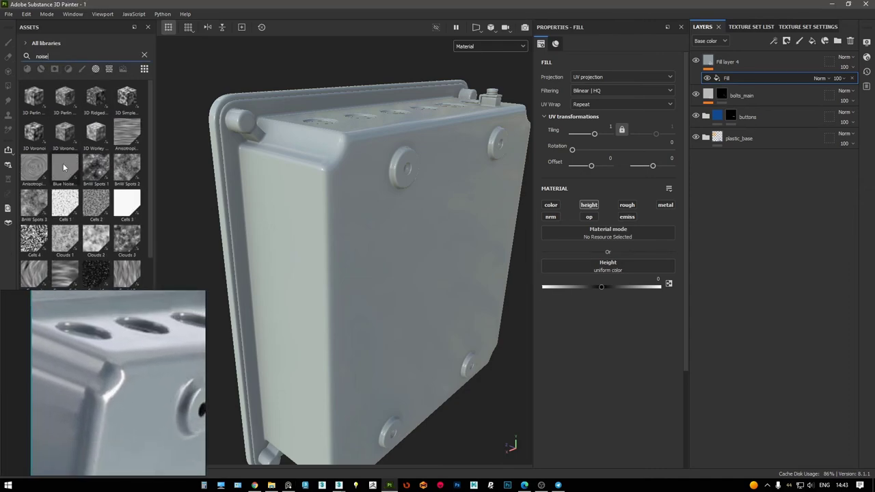
scroll(68, 171, down, 1)
scroll(75, 174, down, 1)
scroll(82, 178, down, 2)
scroll(93, 182, down, 1)
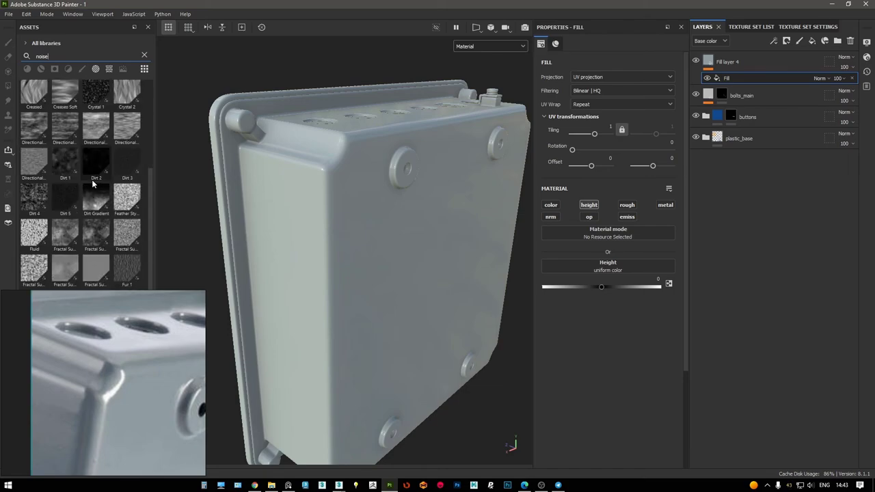
scroll(93, 183, up, 5)
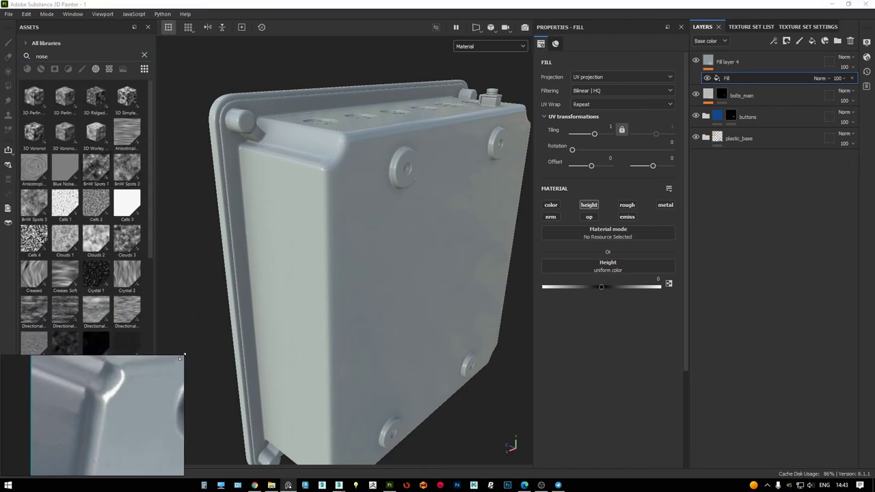
scroll(87, 189, down, 3)
scroll(82, 185, up, 3)
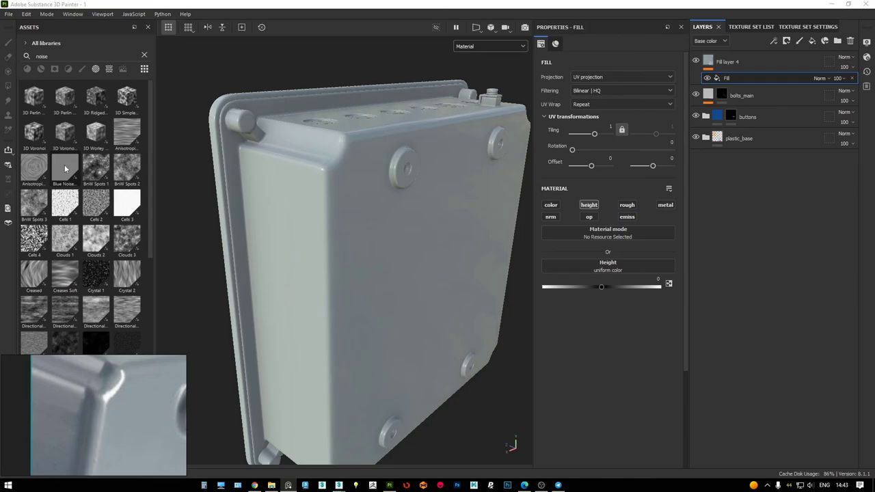
click(145, 55)
click(46, 43)
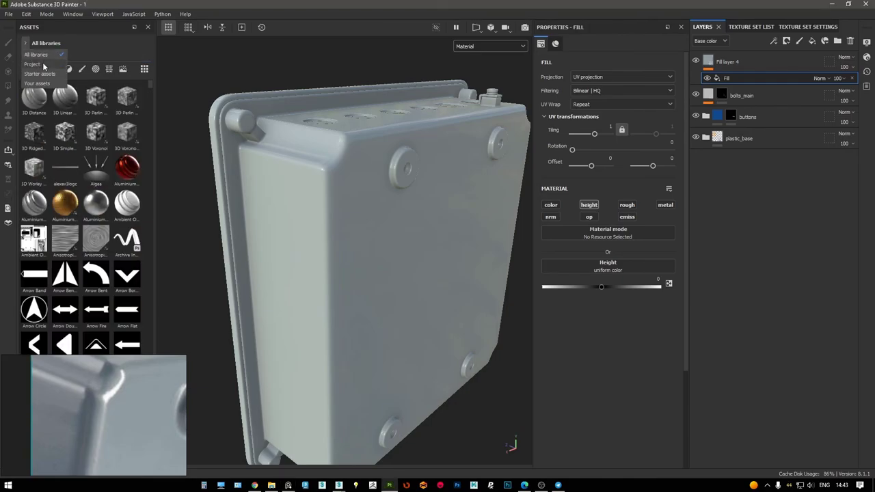
click(41, 54)
drag(99, 104, 608, 267)
Zoom and orbit around the box to inspect the noise bump
alt+drag(281, 355, 366, 203)
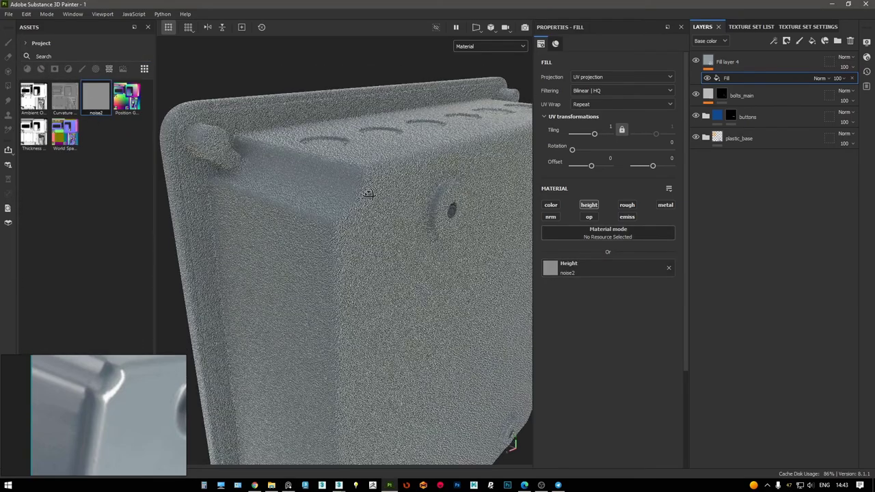
scroll(373, 204, down, 3)
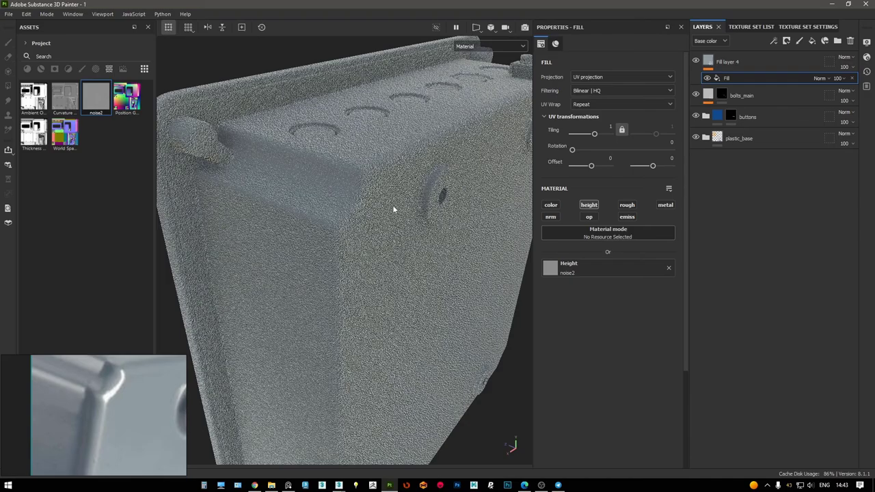
scroll(369, 191, up, 3)
alt+drag(366, 189, 390, 221)
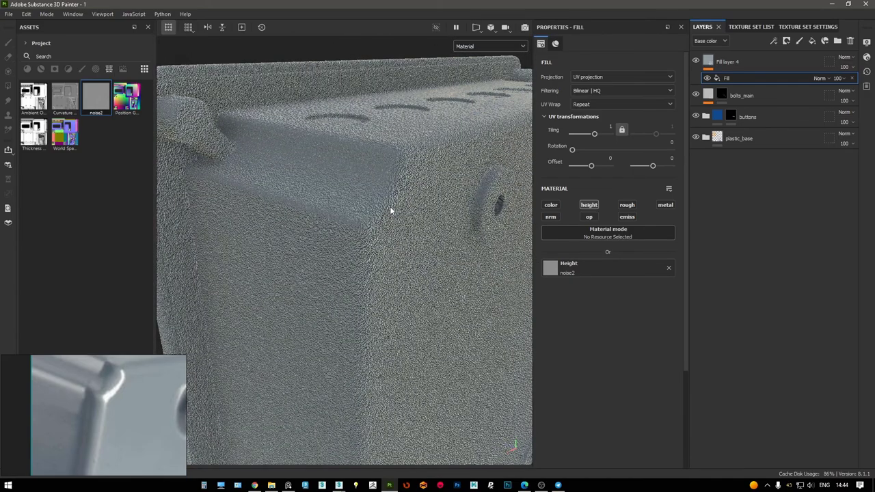
alt+drag(365, 250, 352, 216)
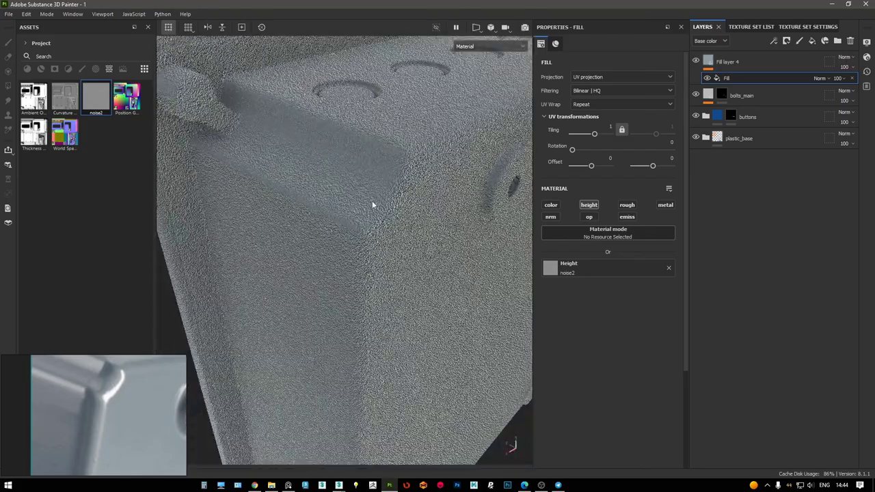
scroll(351, 216, down, 2)
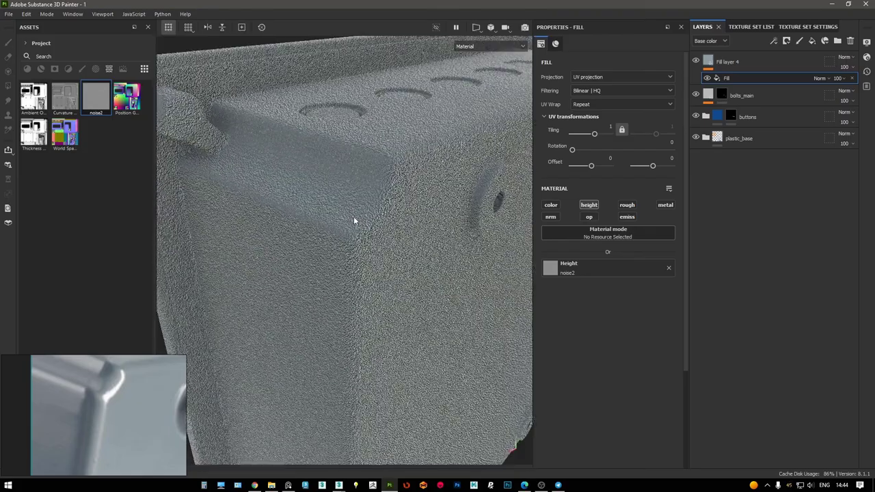
scroll(356, 215, up, 2)
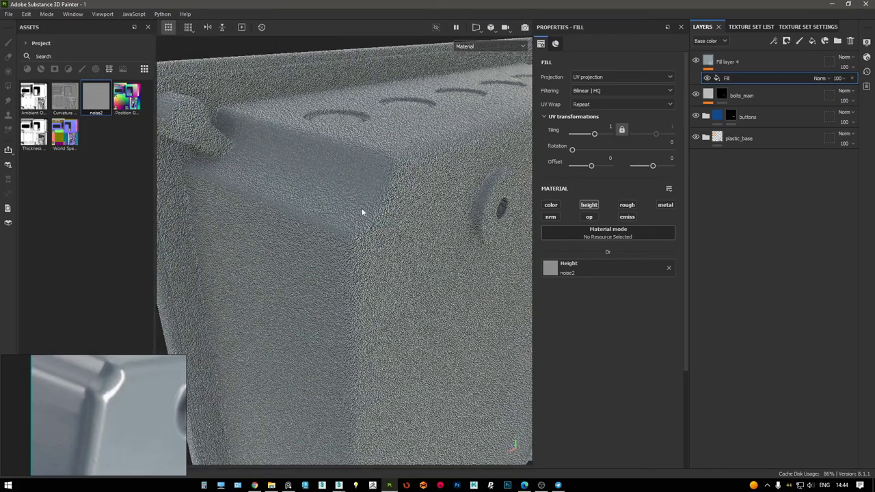
alt+drag(355, 206, 497, 237)
Add a Levels effect on the Height channel and pull its levels down for a subtler bump
right_click(726, 78)
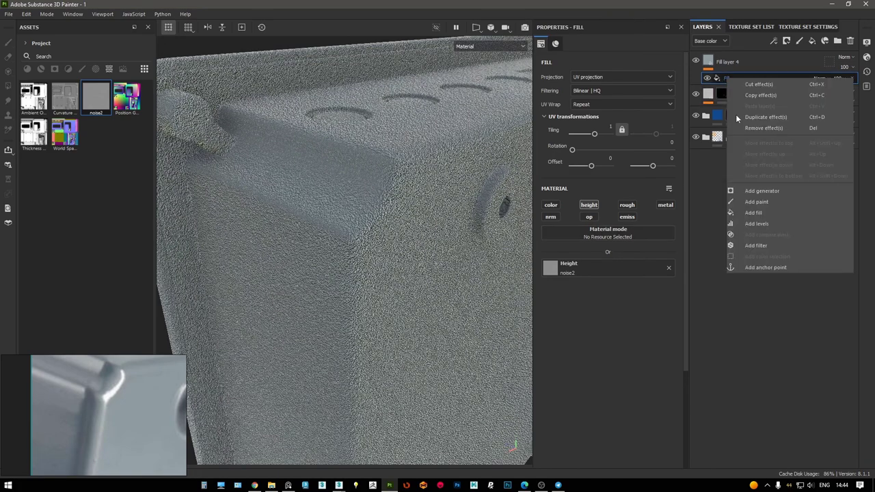
click(757, 223)
click(633, 60)
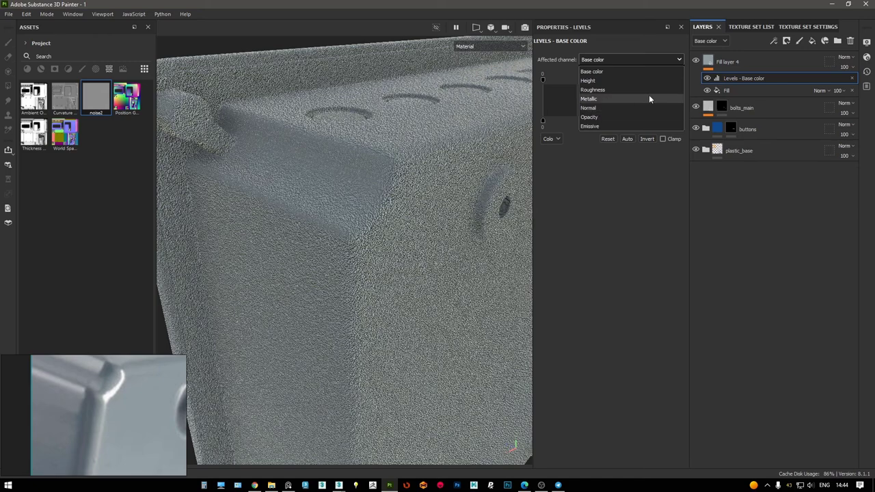
click(596, 80)
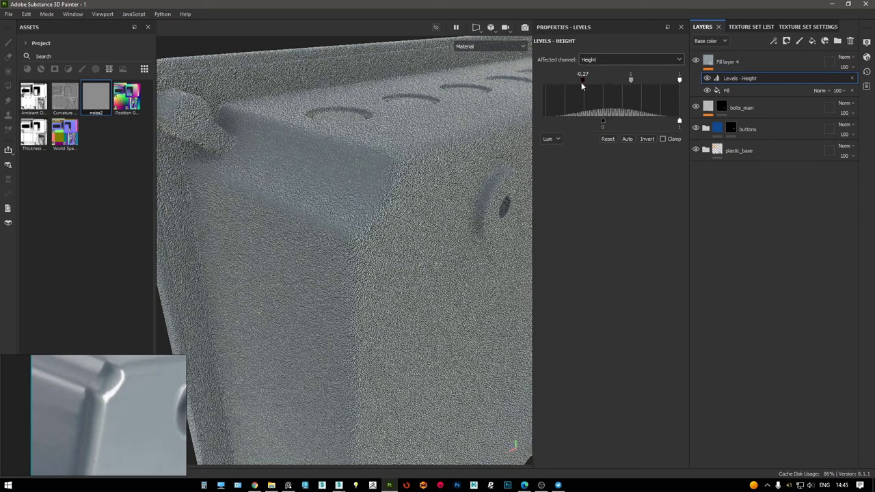
drag(663, 80, 651, 80)
drag(679, 121, 604, 123)
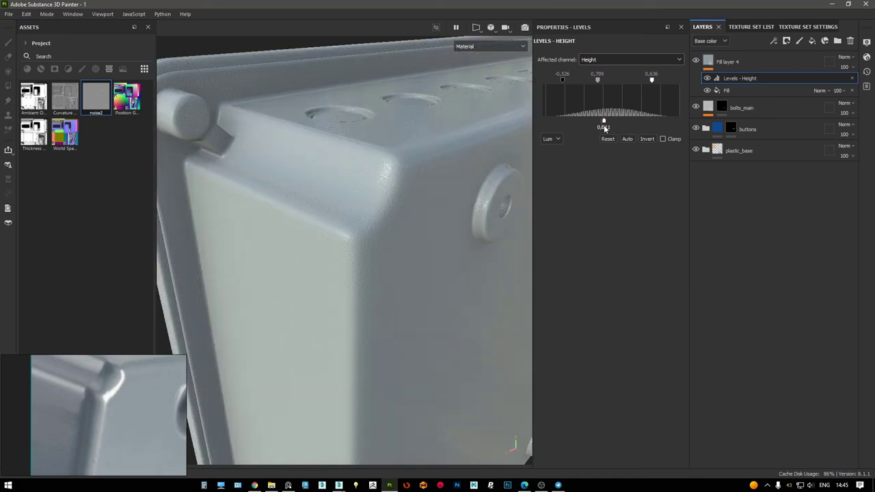
mouse_move(342, 287)
alt+mouse_down()
mouse_move(324, 268)
mouse_move(324, 248)
alt+mouse_up()
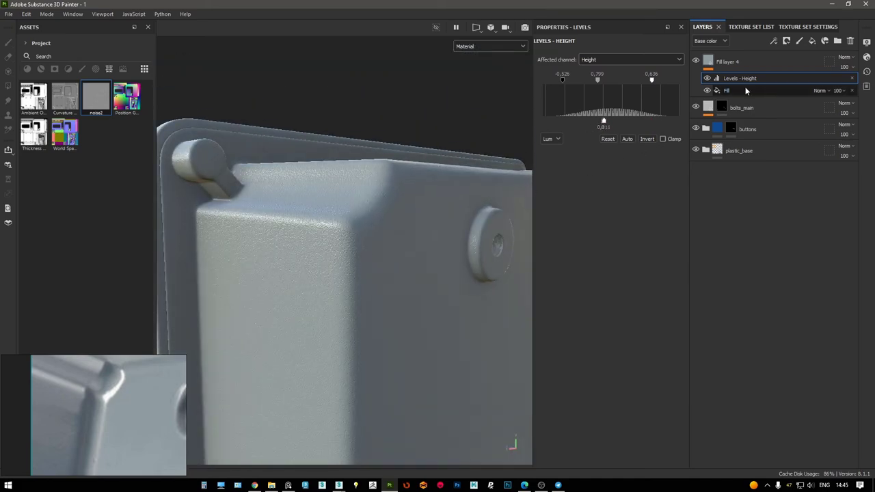
Reduce noise2 tiling to 0.49, inspect under rotated lighting, and add an empty filter
click(746, 91)
drag(594, 134, 595, 135)
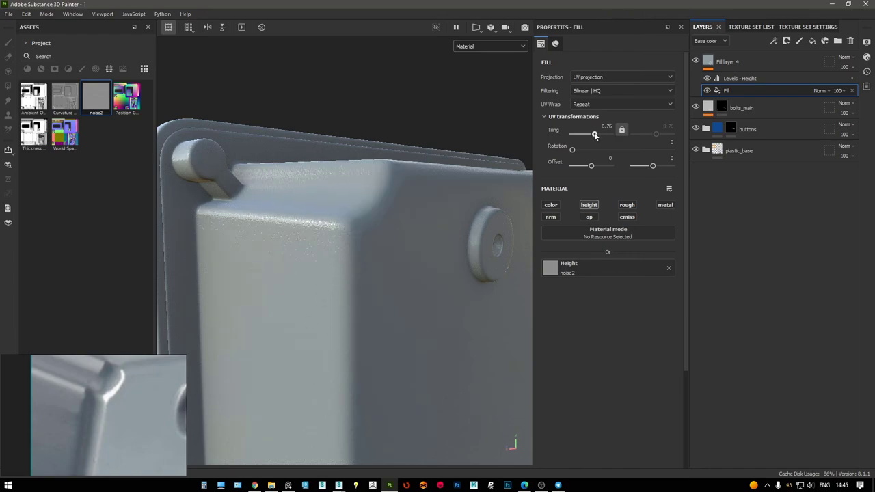
alt+drag(410, 251, 419, 255)
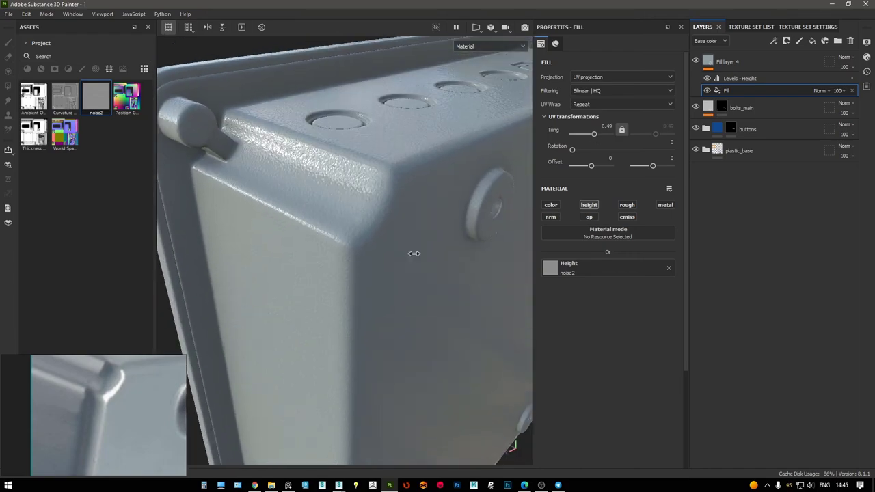
shift+right_drag(419, 255, 417, 254)
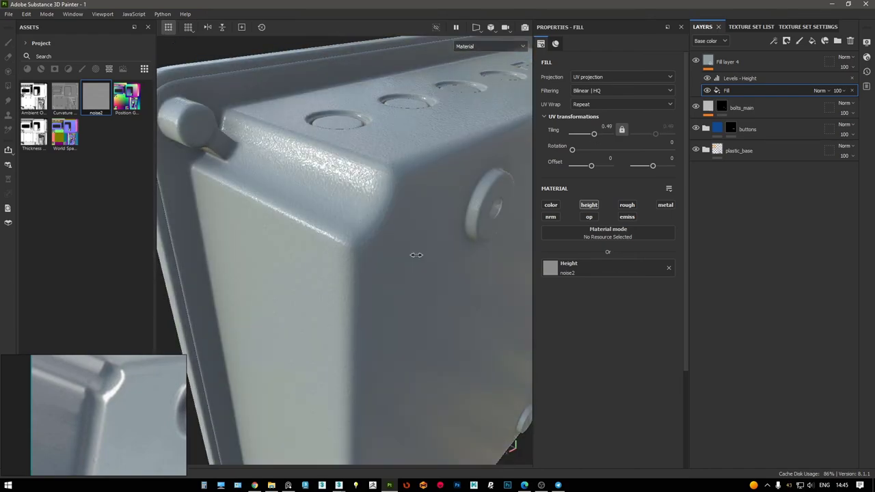
alt+drag(411, 258, 386, 203)
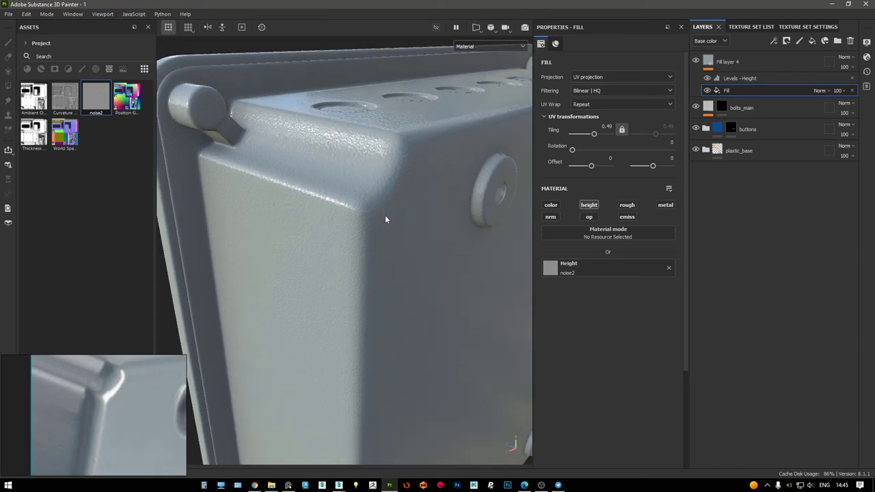
shift+right_drag(384, 214, 395, 197)
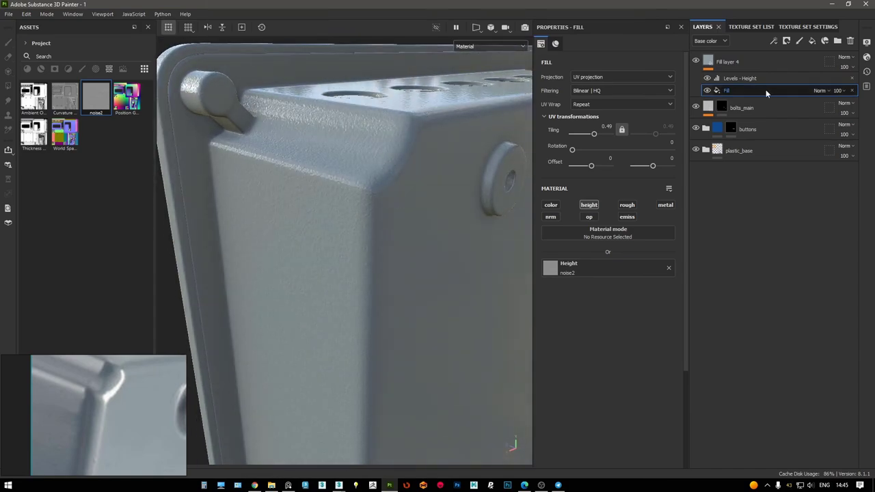
right_click(739, 78)
click(772, 247)
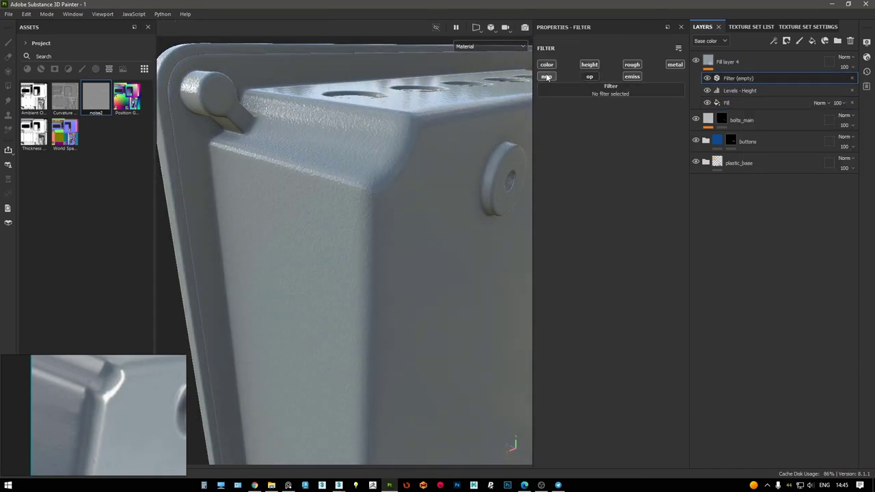
Set the filter to Blur at intensity 0.11 and orbit to inspect the softened top edges
click(609, 88)
click(673, 118)
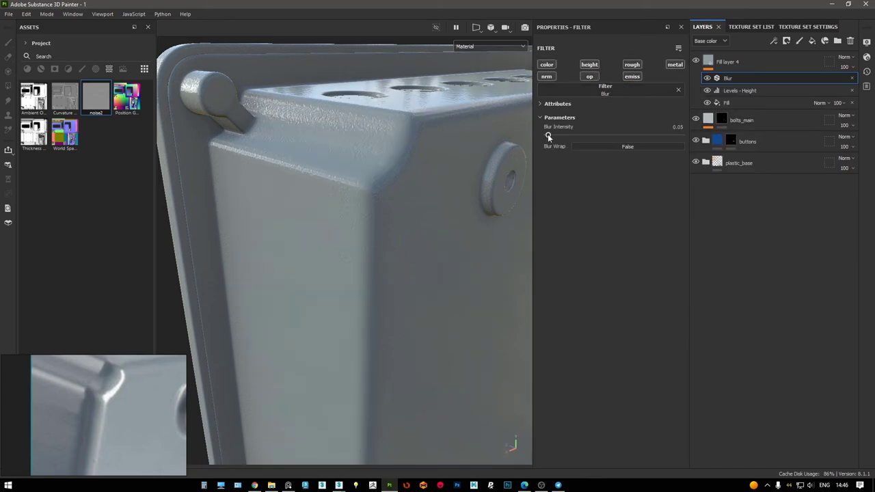
mouse_move(451, 130)
alt+mouse_down()
mouse_move(419, 133)
mouse_move(414, 147)
alt+mouse_up()
drag(548, 136, 549, 137)
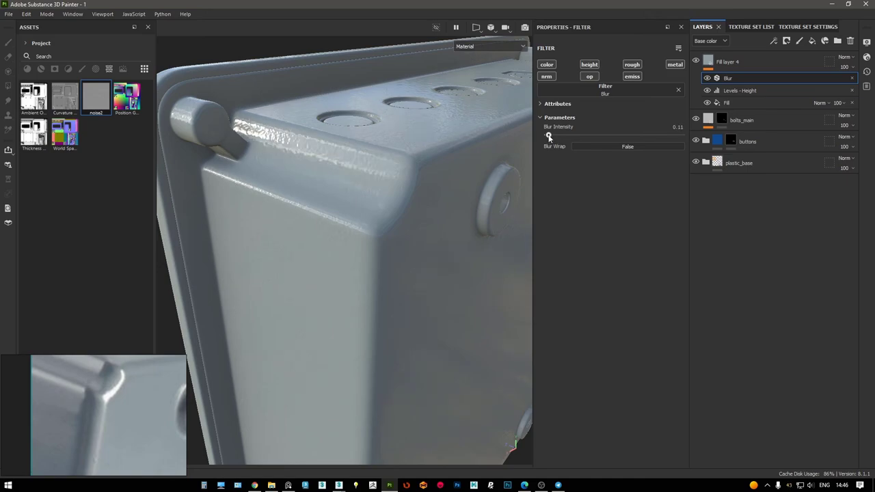
click(752, 103)
scroll(369, 137, down, 2)
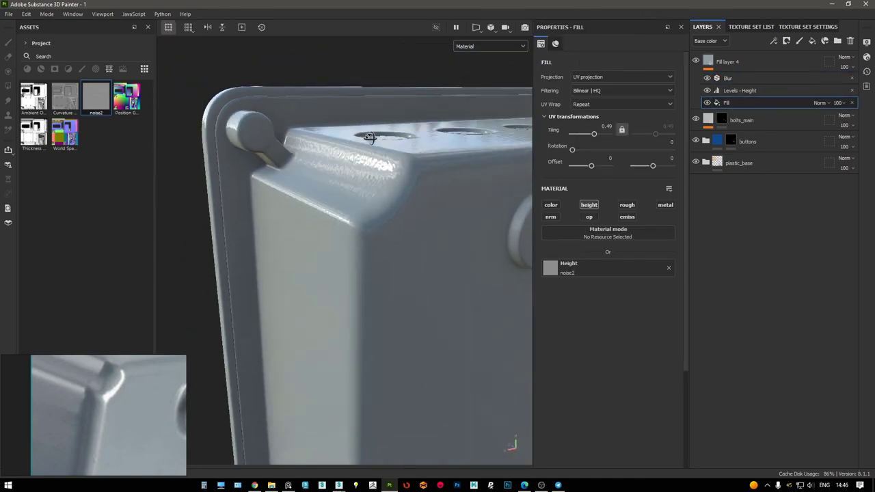
alt+drag(369, 137, 396, 142)
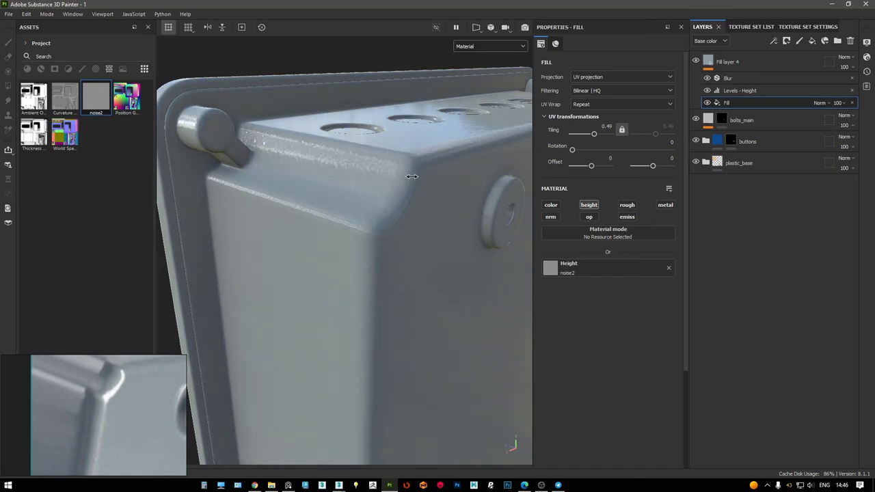
mouse_move(411, 177)
alt+mouse_down()
mouse_move(411, 164)
mouse_move(429, 166)
mouse_move(390, 219)
mouse_move(397, 133)
mouse_move(441, 132)
alt+mouse_up()
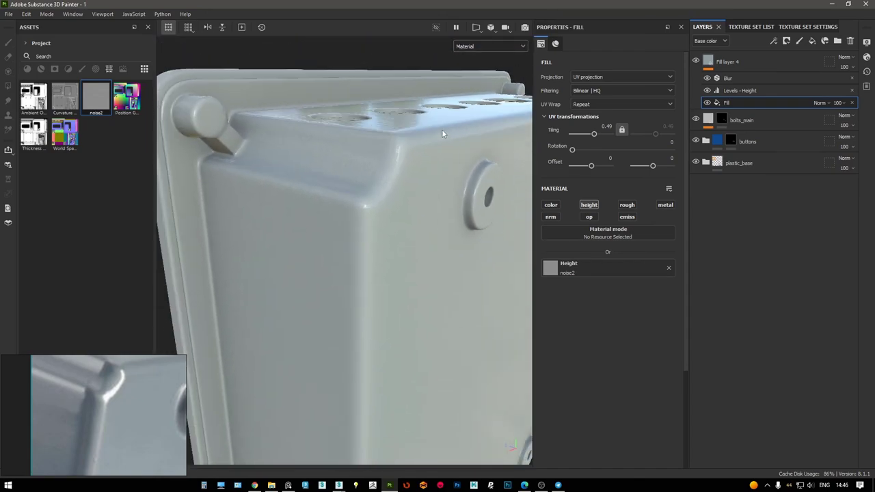
Select Fill layer 4, frame the box and rotate the environment lighting around it
click(745, 63)
click(614, 280)
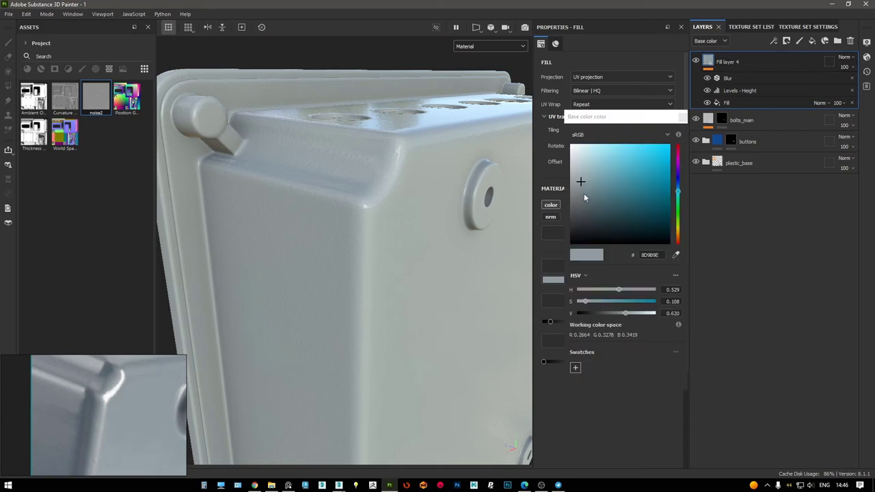
key(f)
click(867, 42)
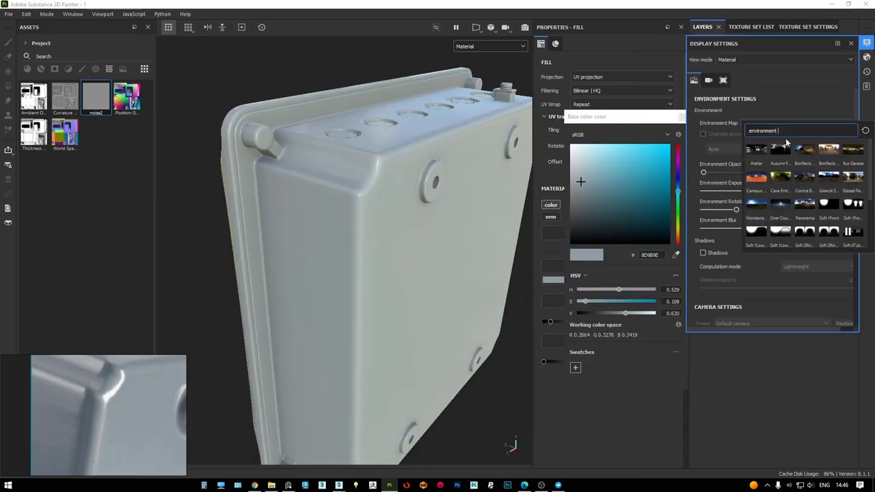
alt+drag(419, 165, 376, 156)
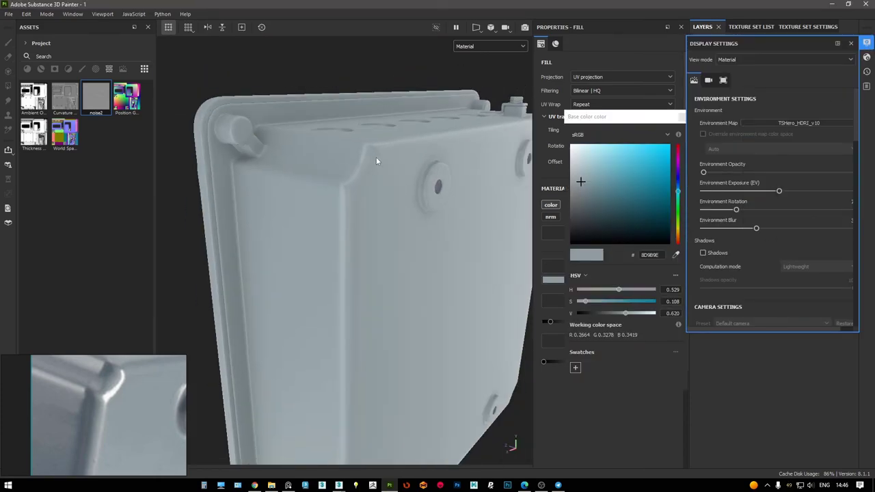
shift+right_drag(376, 157, 360, 192)
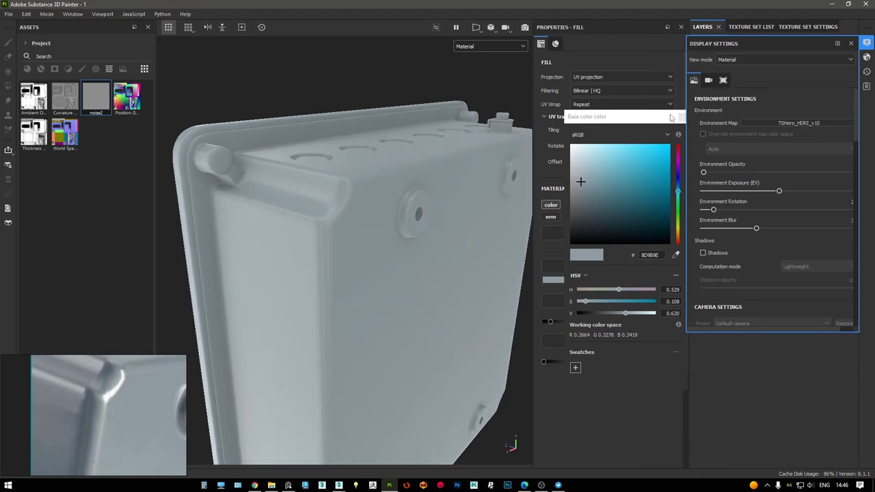
click(851, 43)
alt+drag(363, 245, 322, 292)
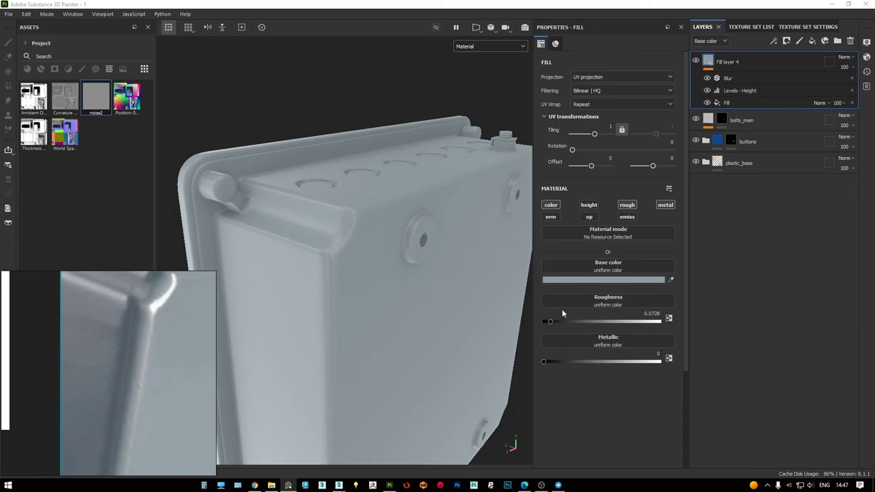
Tint Fill layer 4's base colour to the pale blue-grey 93A1A4
click(593, 280)
click(579, 196)
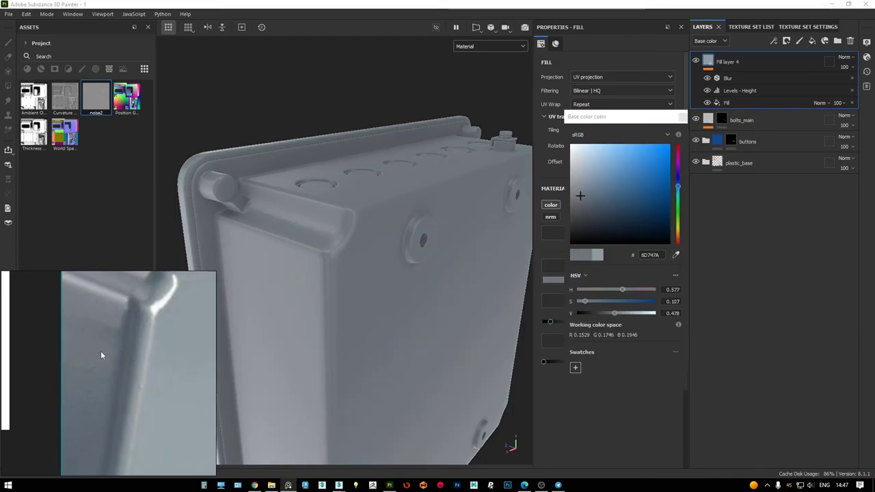
click(579, 192)
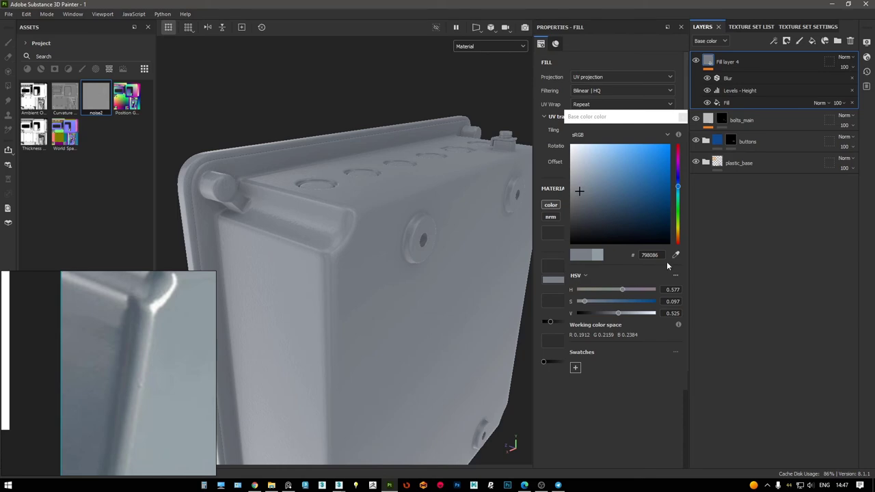
click(579, 179)
mouse_move(500, 309)
alt+mouse_down()
mouse_move(332, 227)
mouse_move(333, 240)
alt+mouse_up()
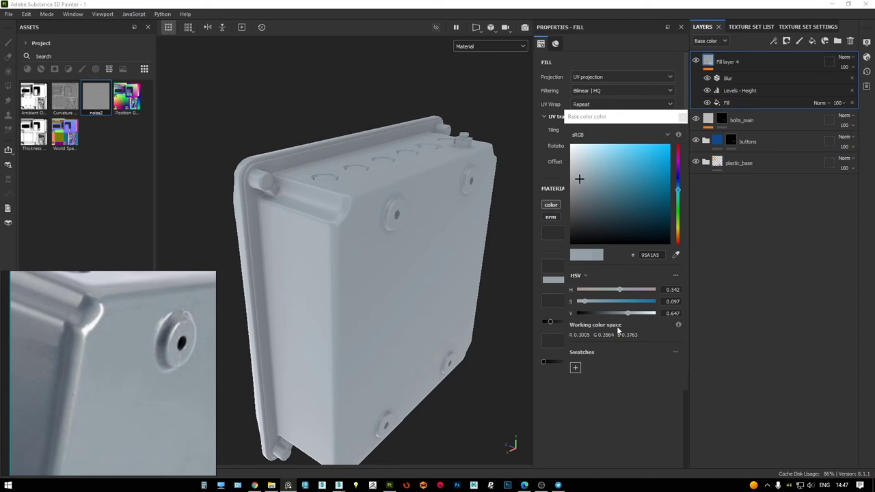
drag(584, 303, 582, 302)
mouse_move(355, 274)
alt+mouse_down()
mouse_move(411, 287)
mouse_move(342, 291)
alt+mouse_up()
Orbit around the box to check the blue-grey tint on the top and front faces
scroll(338, 274, up, 5)
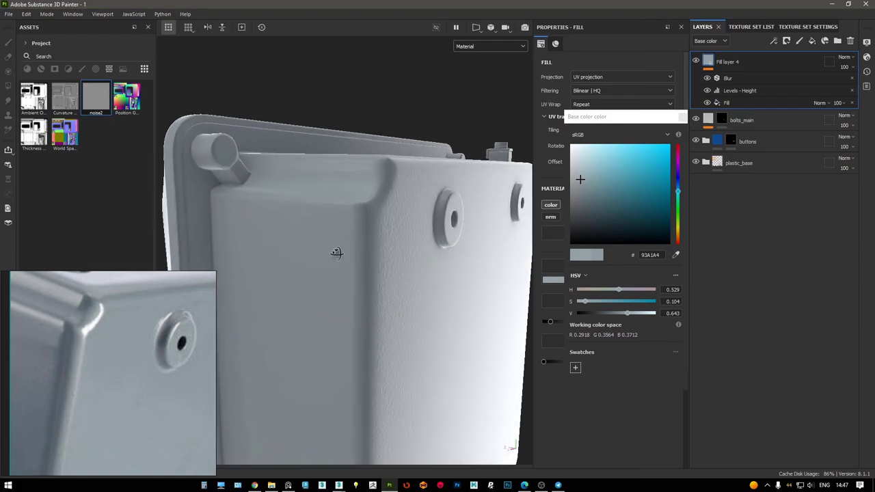
mouse_move(336, 253)
alt+mouse_down()
mouse_move(348, 273)
mouse_move(332, 274)
mouse_move(371, 274)
mouse_move(351, 274)
mouse_move(365, 285)
mouse_move(337, 244)
alt+mouse_up()
alt+middle_drag(337, 244, 339, 212)
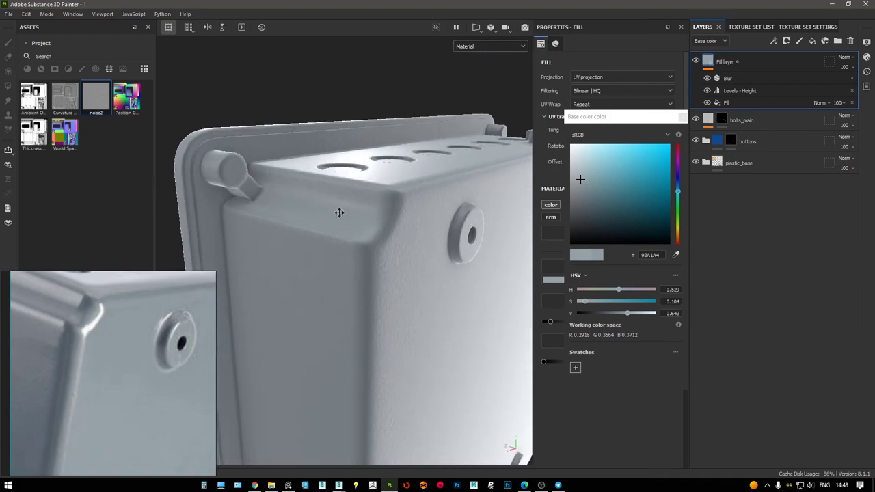
mouse_move(339, 213)
alt+mouse_down()
mouse_move(336, 256)
mouse_move(354, 267)
mouse_move(337, 267)
mouse_move(321, 246)
alt+mouse_up()
scroll(341, 239, down, 3)
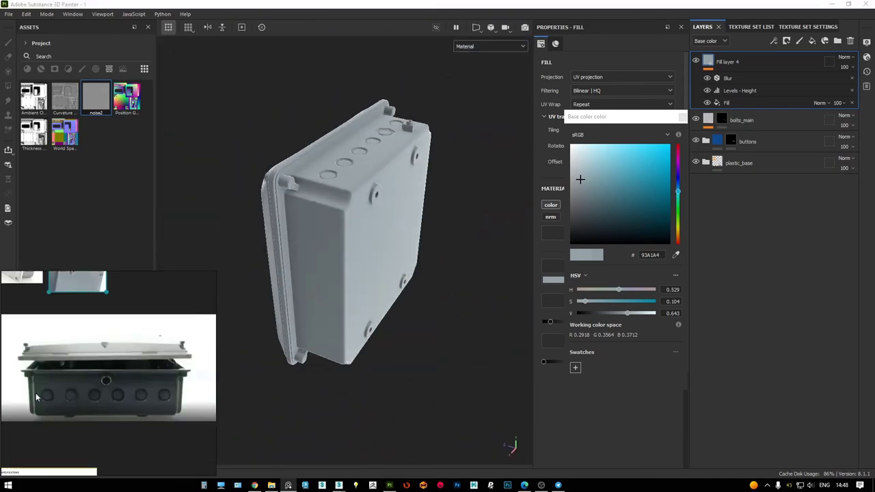
alt+drag(287, 294, 410, 273)
Add a black mask to Fill layer 4 and switch to the Polygon Fill tool
right_click(738, 61)
click(751, 103)
key(4)
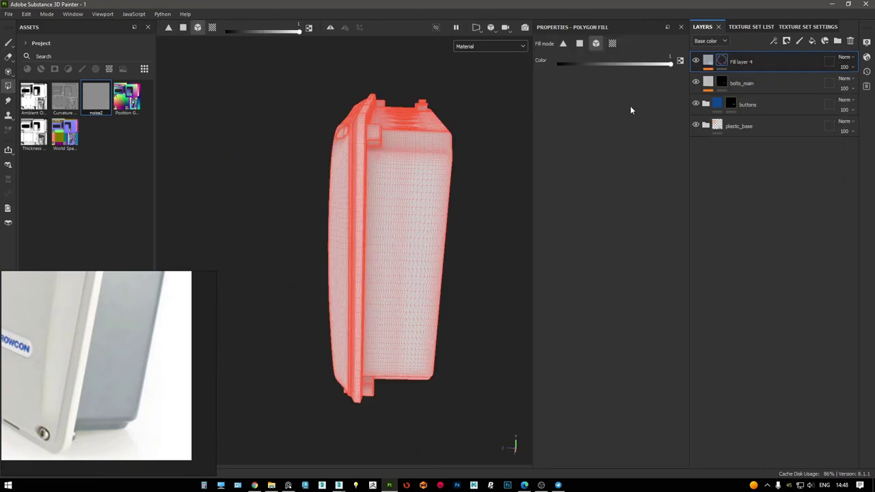
mouse_move(465, 150)
alt+mouse_down()
mouse_move(367, 136)
mouse_move(402, 116)
alt+mouse_up()
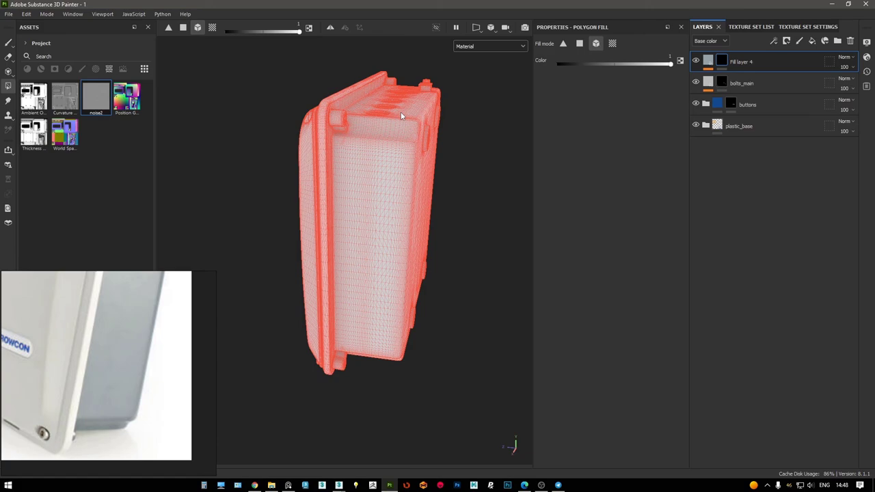
mouse_move(400, 111)
alt+mouse_down()
mouse_move(312, 141)
mouse_move(361, 133)
alt+mouse_up()
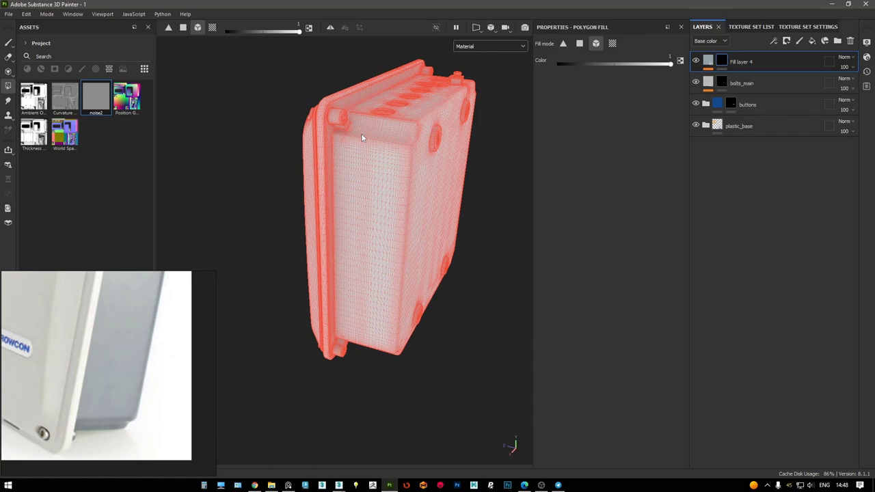
mouse_move(361, 133)
alt+mouse_down()
mouse_move(383, 141)
mouse_move(371, 161)
alt+mouse_up()
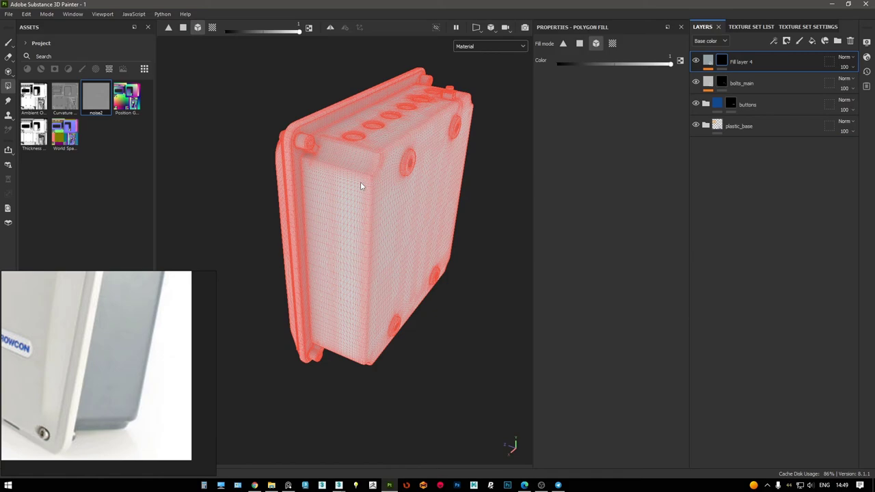
Orbit onto the box's top-left corner and leave Polygon Fill for painting
alt+drag(342, 228, 332, 208)
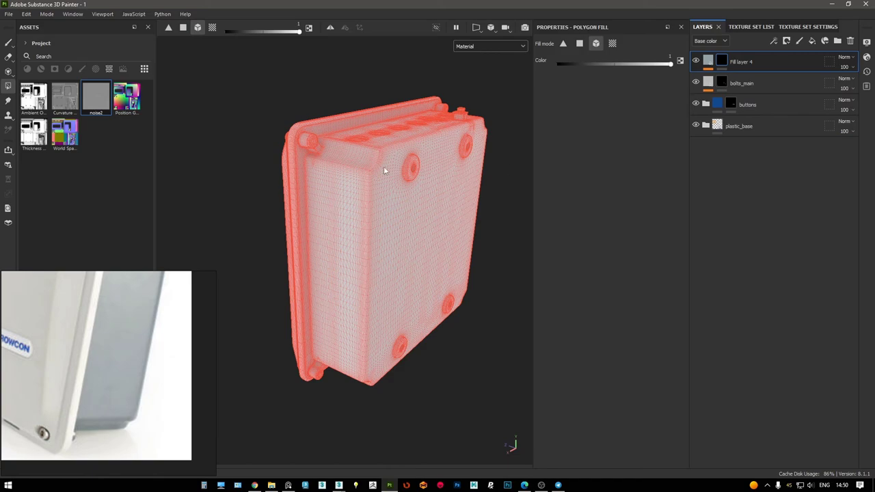
alt+right_drag(384, 166, 348, 163)
mouse_move(349, 163)
alt+mouse_down()
mouse_move(378, 148)
mouse_move(365, 164)
alt+mouse_up()
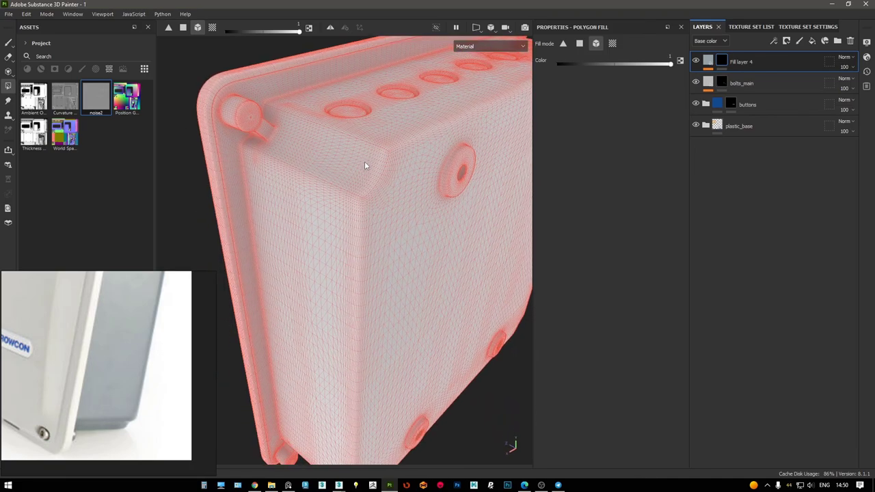
key(1)
Orbit closely around the box corners and edges to inspect the bevels
alt+drag(376, 182, 328, 191)
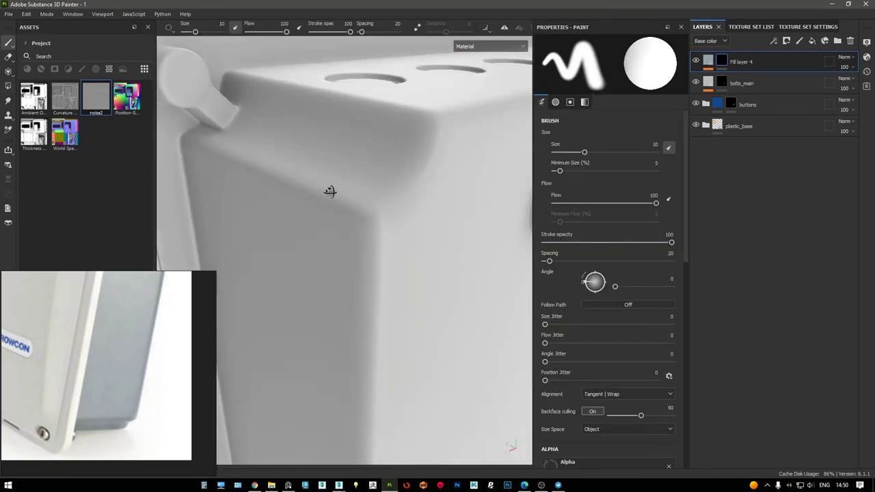
alt+drag(372, 157, 406, 205)
alt+right_drag(406, 205, 370, 162)
mouse_move(370, 162)
alt+mouse_down()
mouse_move(318, 164)
mouse_move(348, 162)
alt+mouse_up()
alt+right_drag(349, 161, 382, 160)
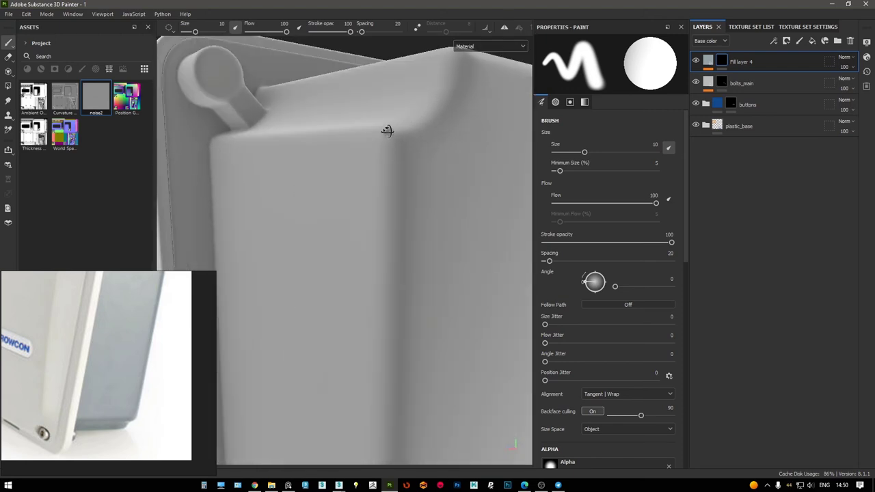
mouse_move(382, 160)
alt+mouse_down()
mouse_move(426, 92)
mouse_move(390, 136)
mouse_move(408, 142)
alt+mouse_up()
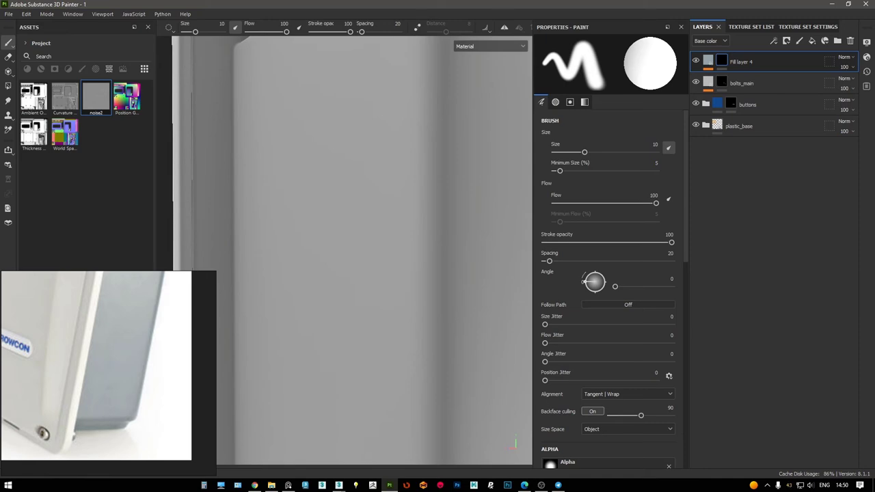
alt+drag(410, 137, 445, 136)
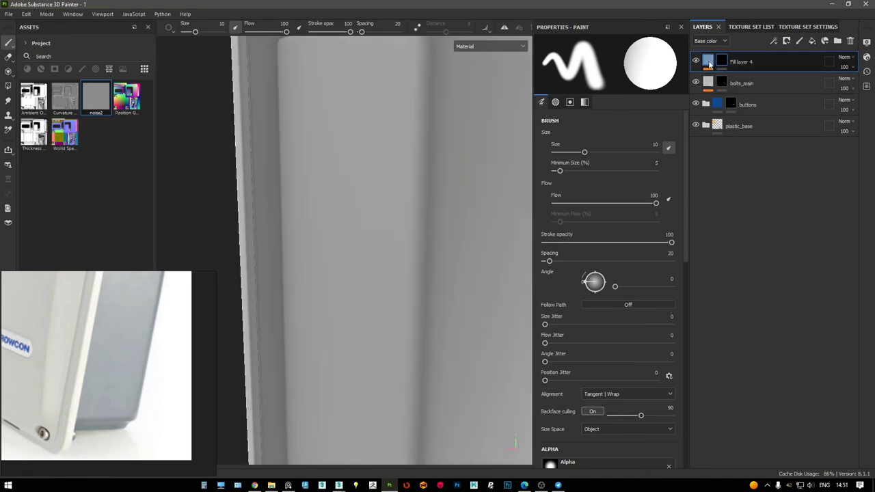
Expand Fill layer 4's effect stack and select its Levels - Height adjustment
click(708, 62)
click(732, 91)
alt+drag(435, 273, 416, 180)
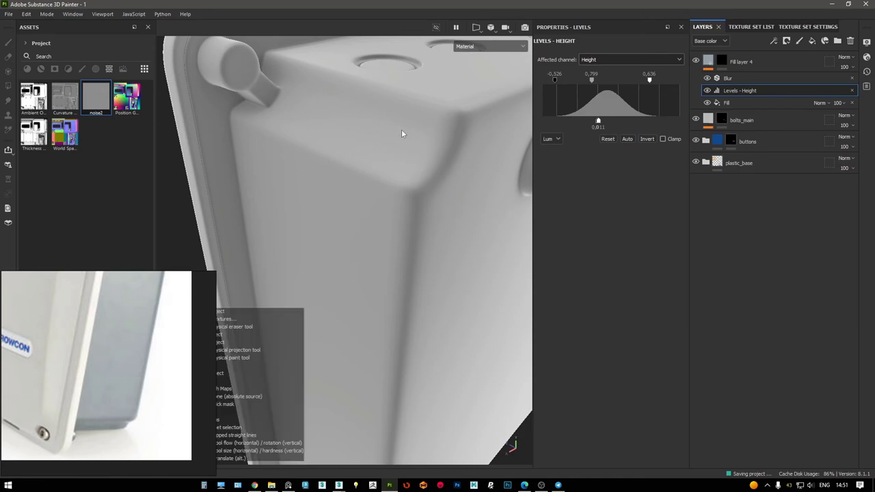
mouse_move(403, 131)
alt+mouse_down()
mouse_move(367, 130)
mouse_move(340, 157)
mouse_move(121, 147)
mouse_move(308, 150)
alt+mouse_up()
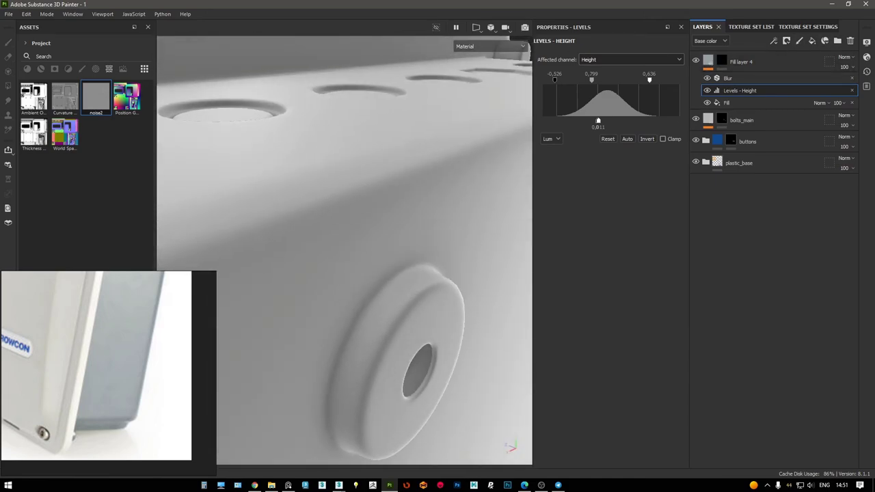
Light the viewport with the Panorama environment map
click(867, 42)
click(800, 124)
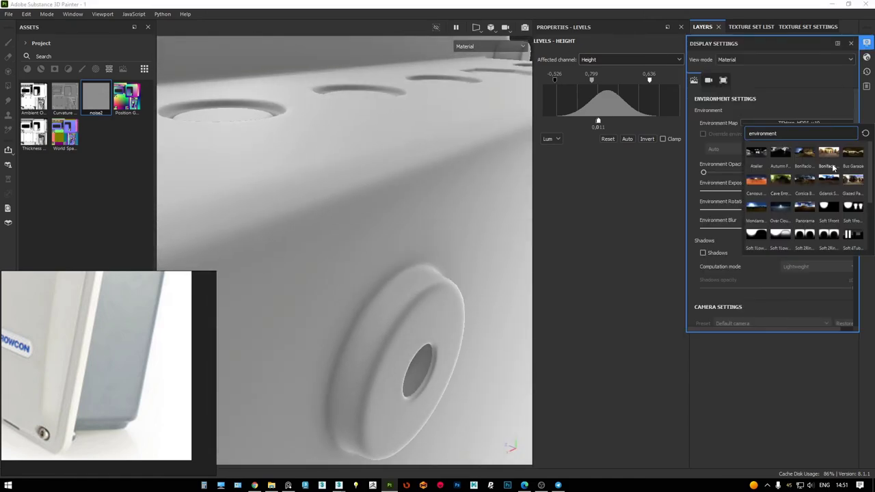
click(805, 205)
mouse_move(382, 205)
alt+mouse_down()
mouse_move(301, 209)
mouse_move(367, 182)
mouse_move(358, 190)
alt+mouse_up()
click(851, 43)
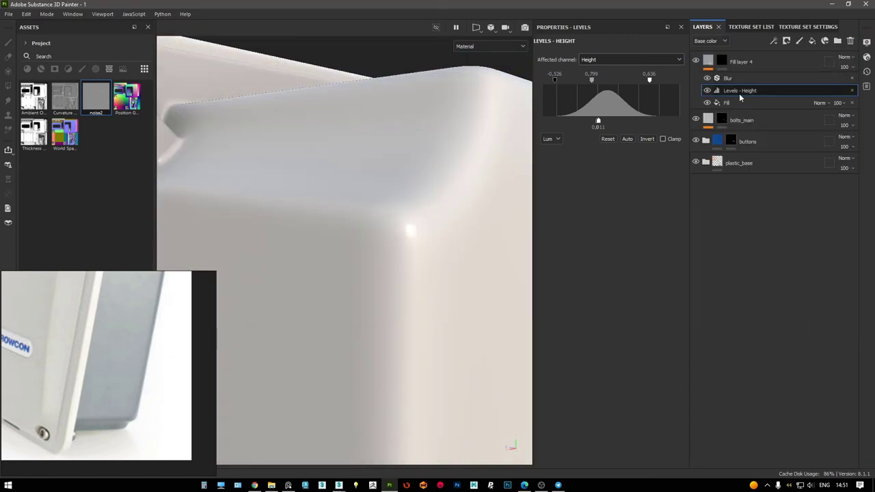
Select Fill layer 4's Blur filter and then its noise2 Fill sub-layer
click(727, 77)
alt+drag(424, 205, 486, 154)
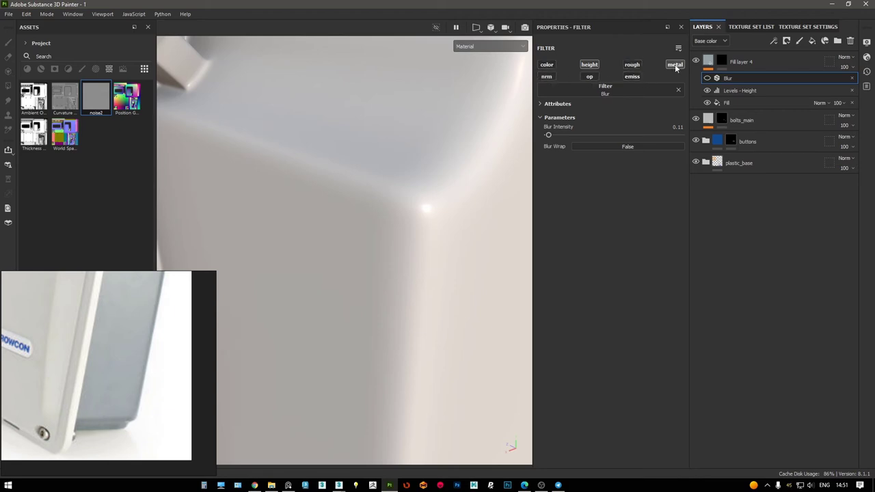
alt+drag(478, 151, 465, 125)
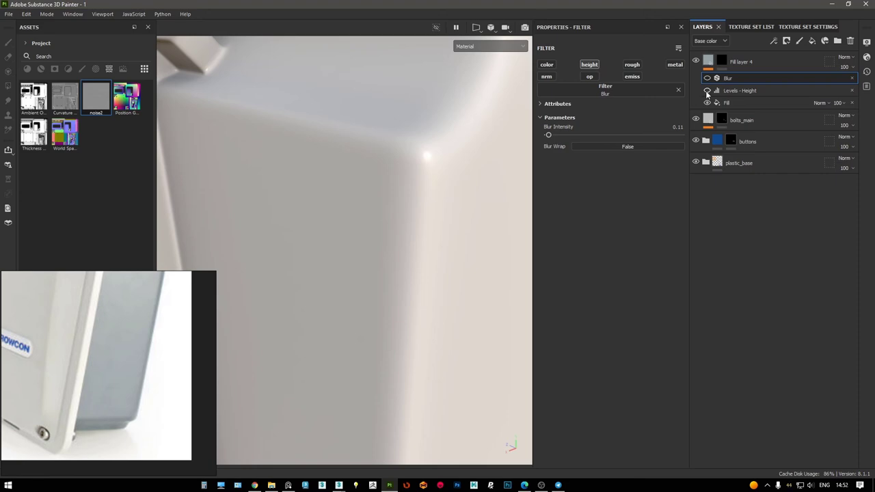
click(711, 104)
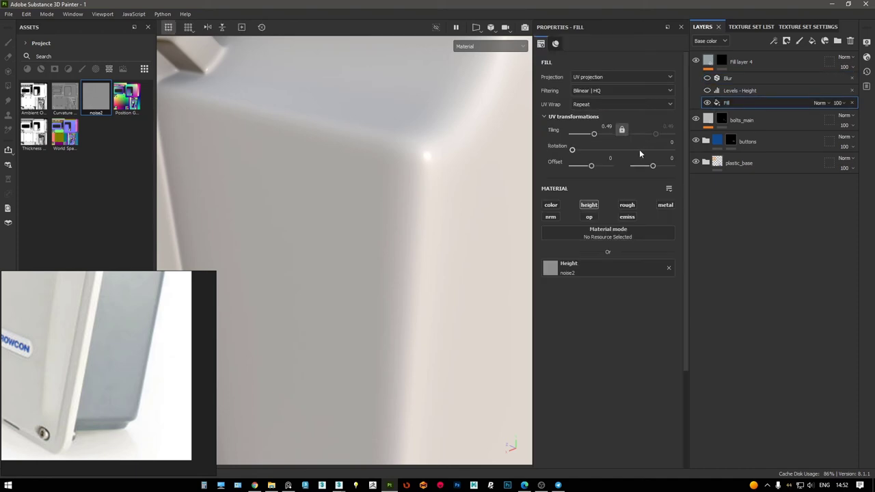
scroll(425, 162, down, 5)
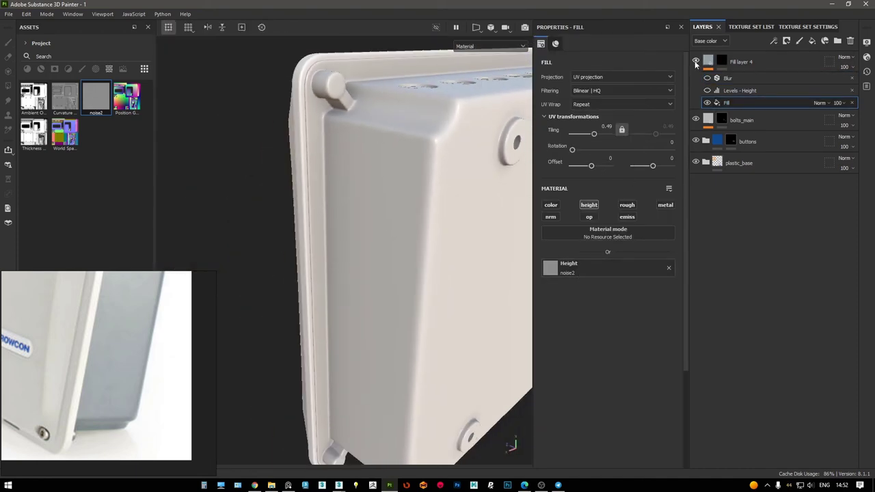
scroll(425, 162, down, 1)
click(490, 46)
click(478, 55)
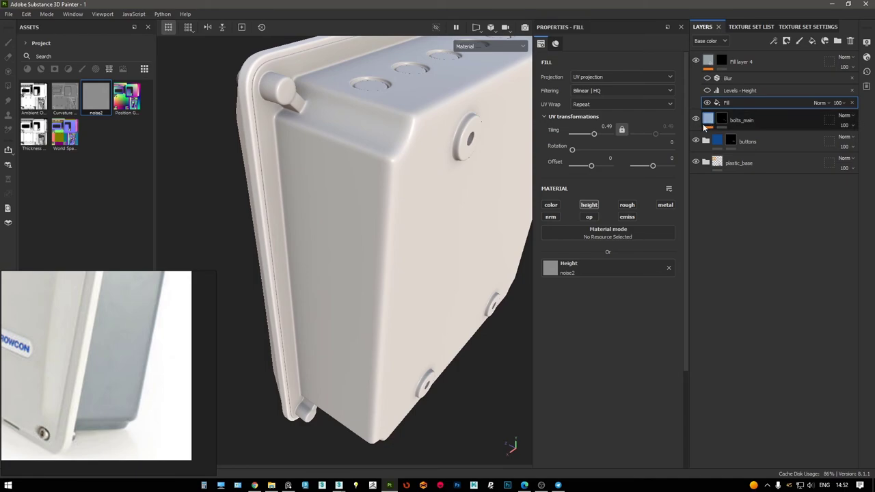
Add a polygon fill mask to Fill layer 4
right_click(722, 61)
click(779, 397)
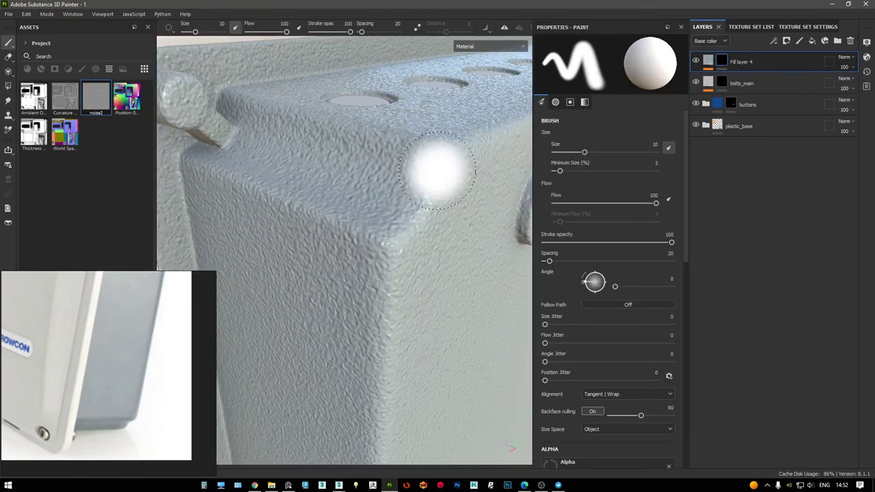
click(867, 42)
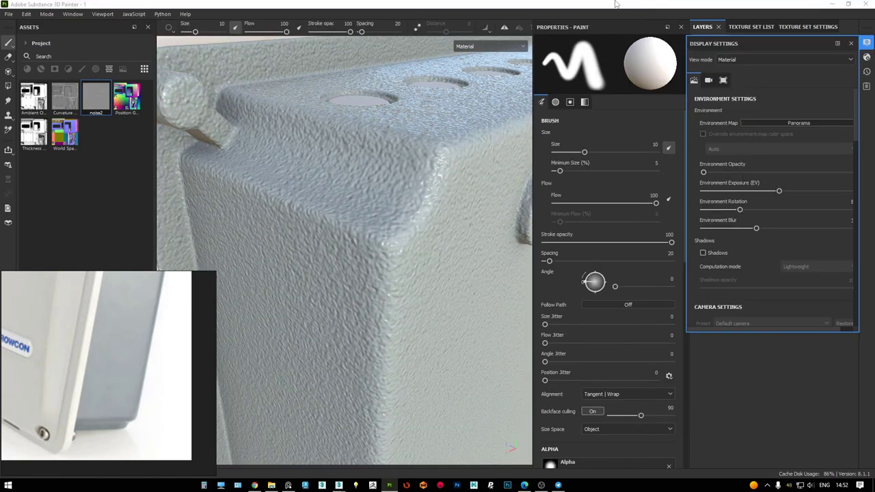
click(851, 43)
Raise the noise2 sub-layer's UV tiling from 0.3 to 1.54
click(739, 62)
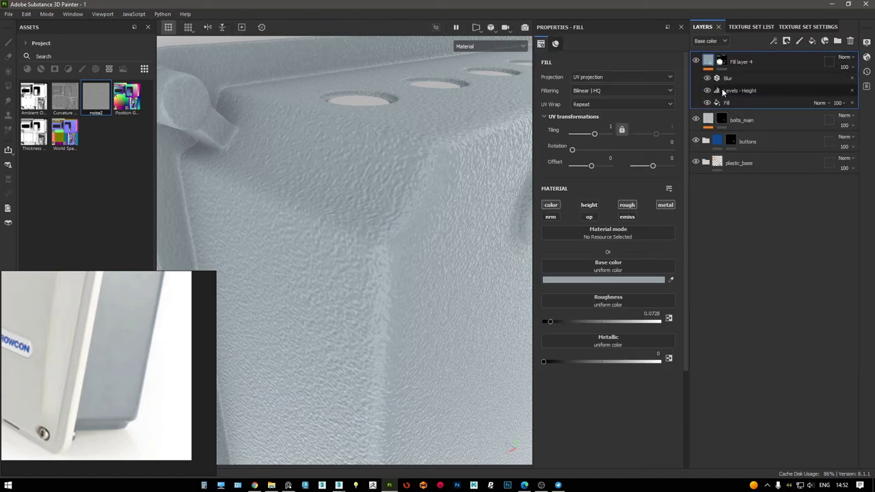
click(736, 90)
alt+drag(391, 199, 439, 179)
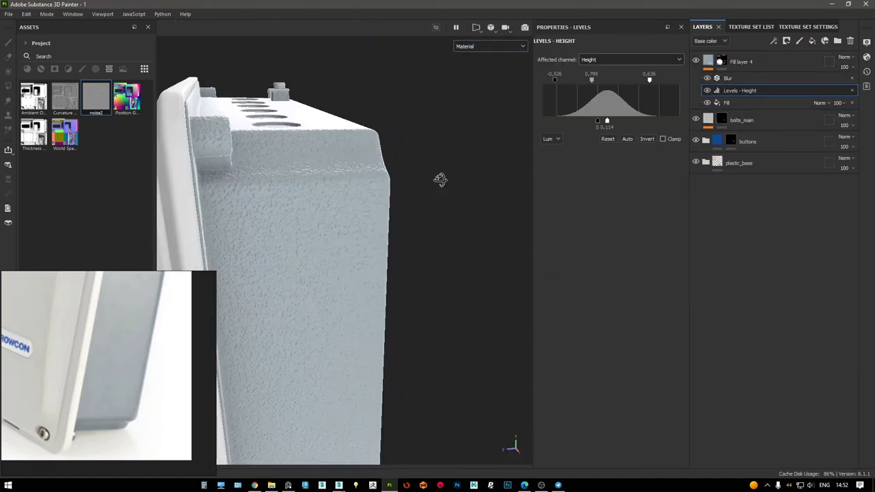
scroll(439, 179, up, 5)
click(728, 102)
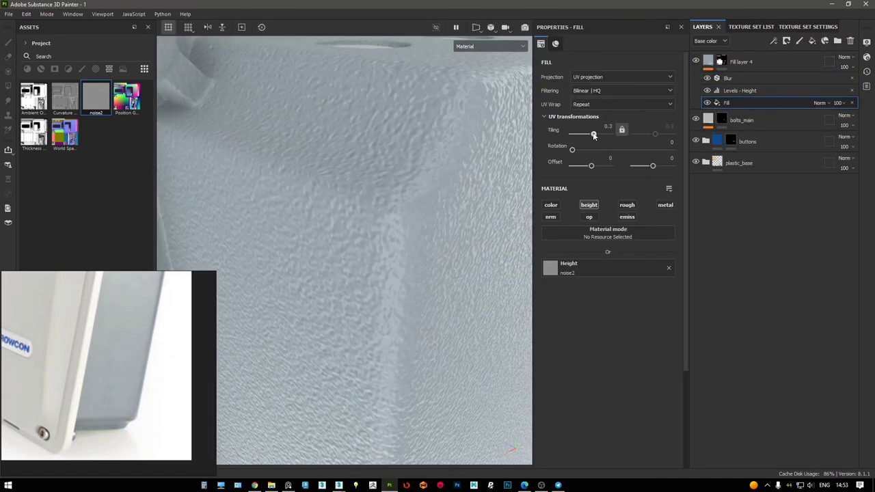
drag(593, 135, 596, 133)
Push the noise2 tiling further until it settles at 3.5
scroll(446, 201, down, 5)
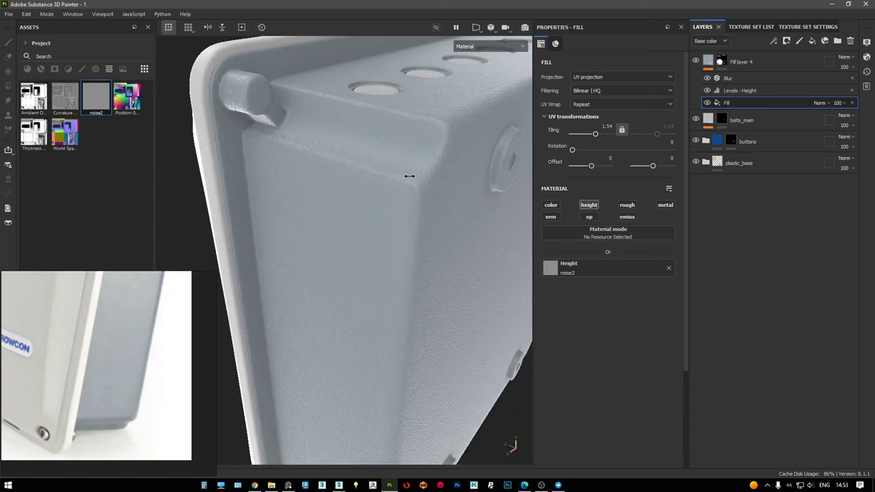
mouse_move(408, 175)
alt+mouse_down()
mouse_move(380, 182)
mouse_move(398, 206)
mouse_move(410, 196)
mouse_move(416, 210)
alt+mouse_up()
scroll(390, 166, up, 3)
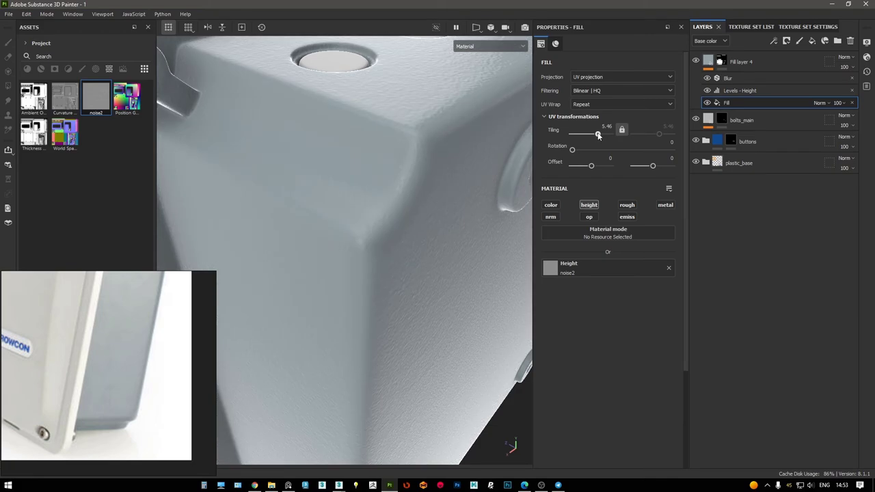
drag(596, 134, 597, 134)
alt+drag(397, 138, 386, 179)
Orbit around the box to check the finer grain, and add a new fill layer
alt+right_drag(385, 179, 346, 228)
alt+drag(345, 229, 336, 172)
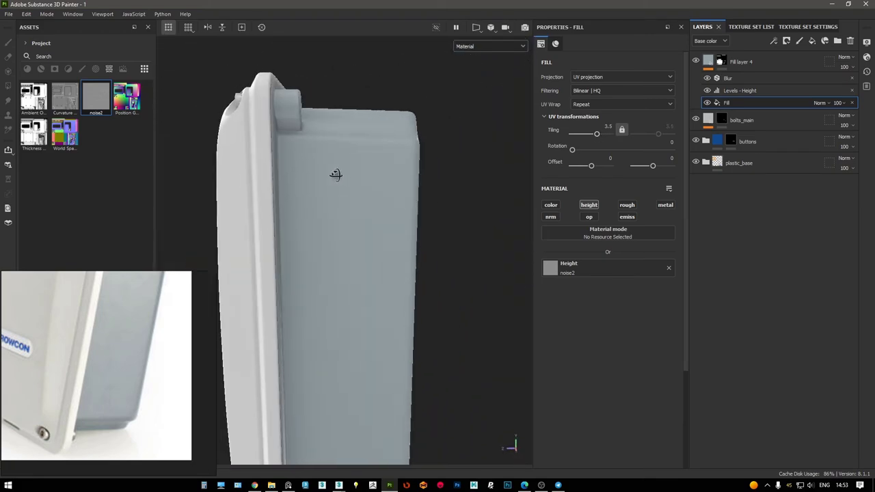
scroll(335, 172, down, 5)
alt+drag(322, 293, 375, 231)
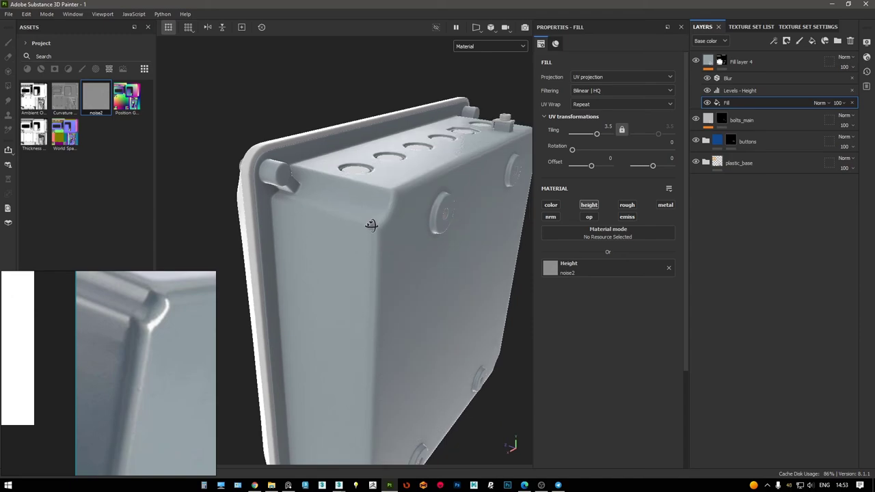
scroll(422, 203, up, 3)
scroll(420, 225, up, 3)
middle_drag(421, 225, 417, 156)
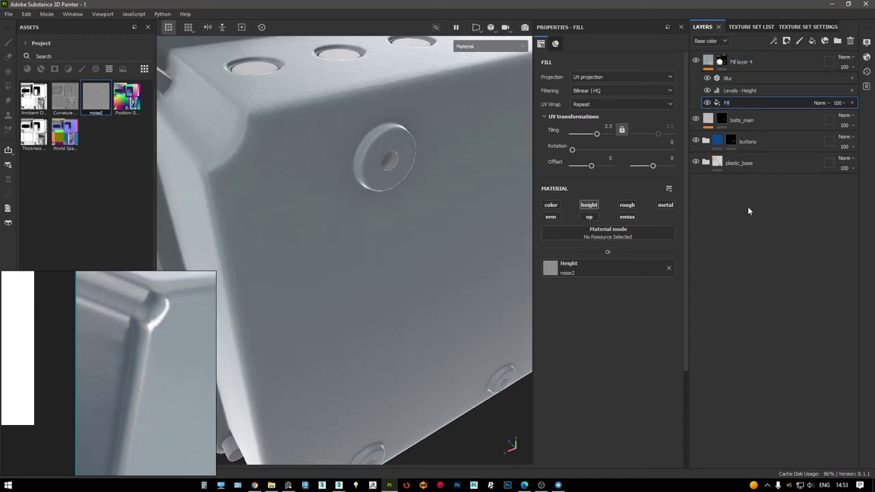
click(811, 41)
Move Fill layer 5 to the bottom of the stack and adjust its channels, keeping metallic on
drag(742, 60, 731, 194)
click(589, 204)
click(550, 216)
click(665, 204)
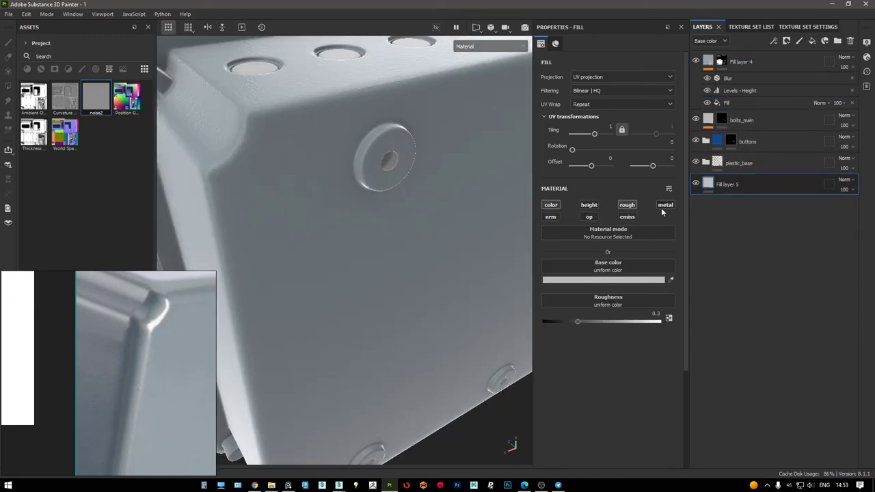
click(663, 207)
Set Fill layer 5's base colour to dark grey 464646
click(615, 281)
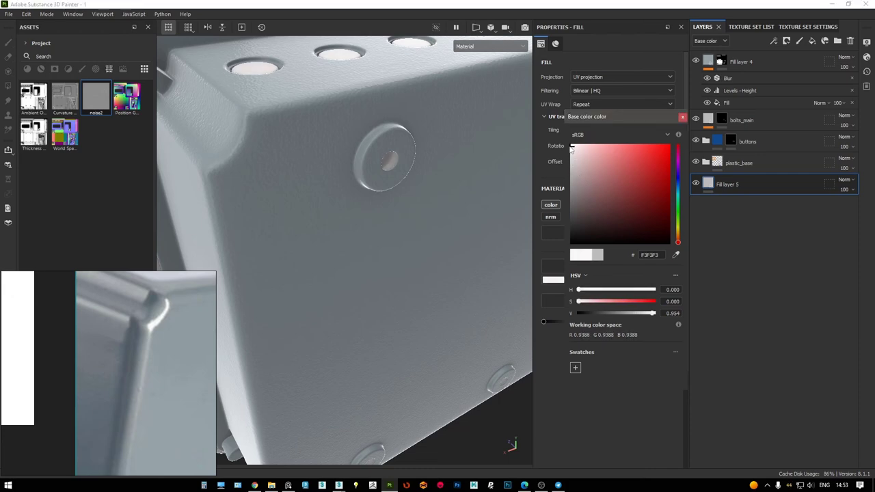
drag(572, 148, 572, 173)
click(550, 199)
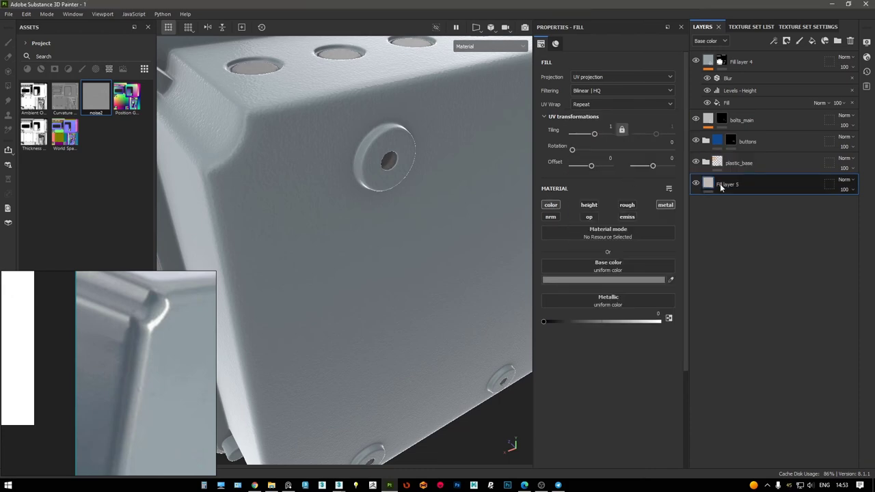
click(609, 267)
click(573, 160)
click(679, 117)
click(592, 279)
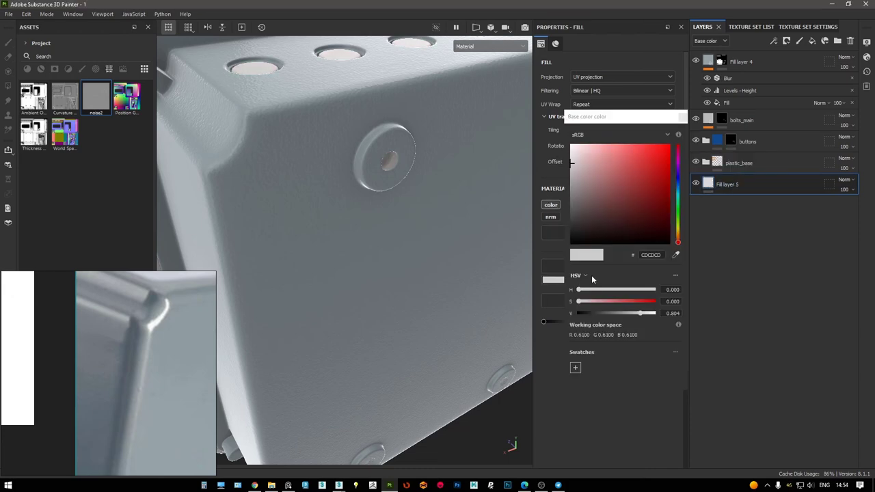
mouse_move(575, 218)
mouse_down()
mouse_move(534, 231)
mouse_move(529, 221)
mouse_up()
Add a black mask to Fill layer 5 and frame the whole box
scroll(529, 220, down, 5)
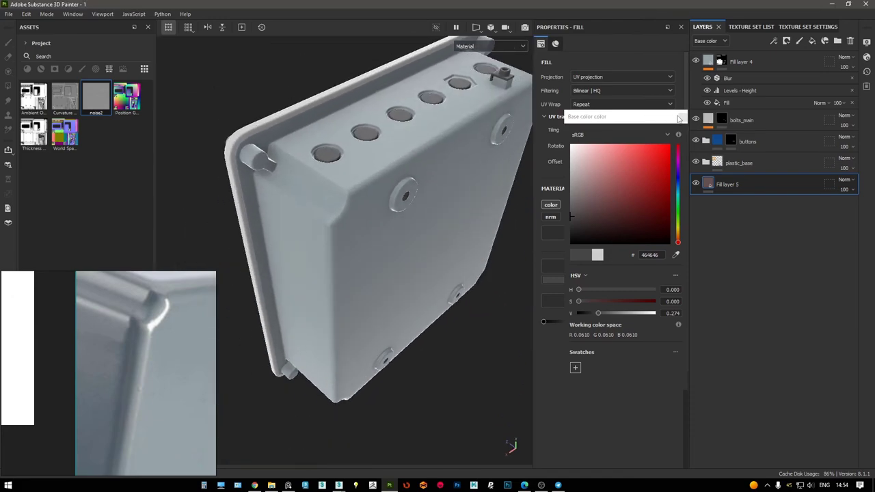
right_click(728, 183)
click(745, 198)
scroll(415, 208, up, 3)
mouse_move(403, 174)
alt+mouse_down()
mouse_move(497, 156)
mouse_move(434, 153)
alt+mouse_up()
key(1)
key(f)
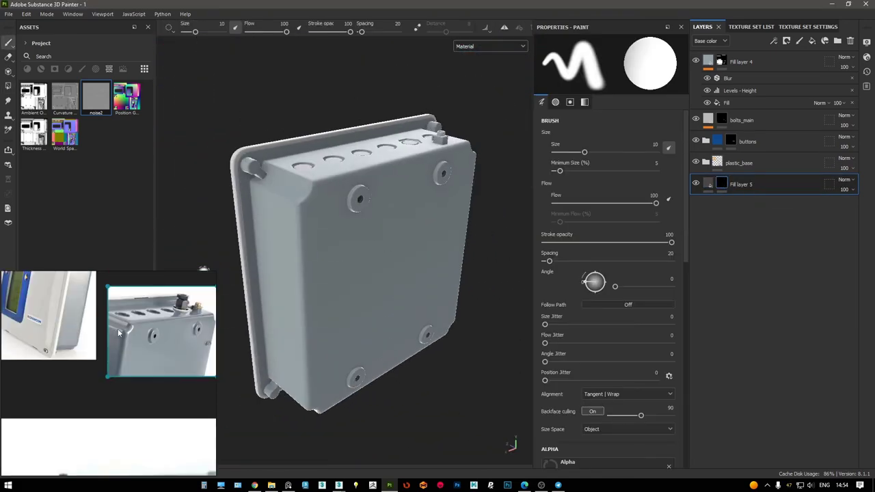
mouse_move(376, 171)
alt+mouse_down()
mouse_move(335, 165)
mouse_move(410, 205)
alt+mouse_up()
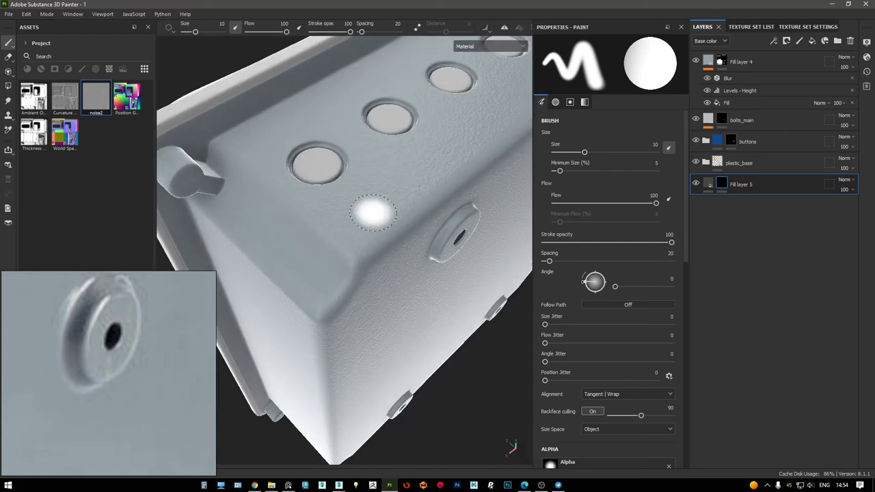
Duplicate the layer and name the two copies background and rubber
key(ctrl+d)
double_click(741, 205)
text(backg)
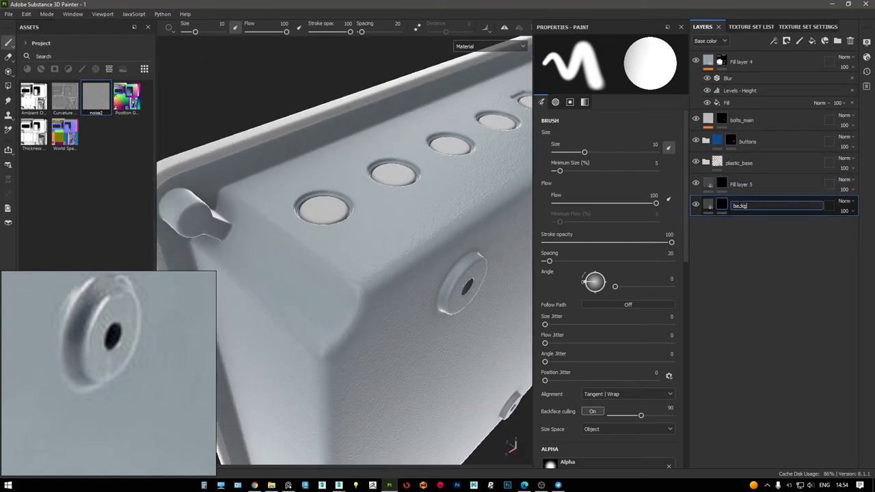
text(round)
key(Return)
double_click(741, 184)
text(rubber)
key(Return)
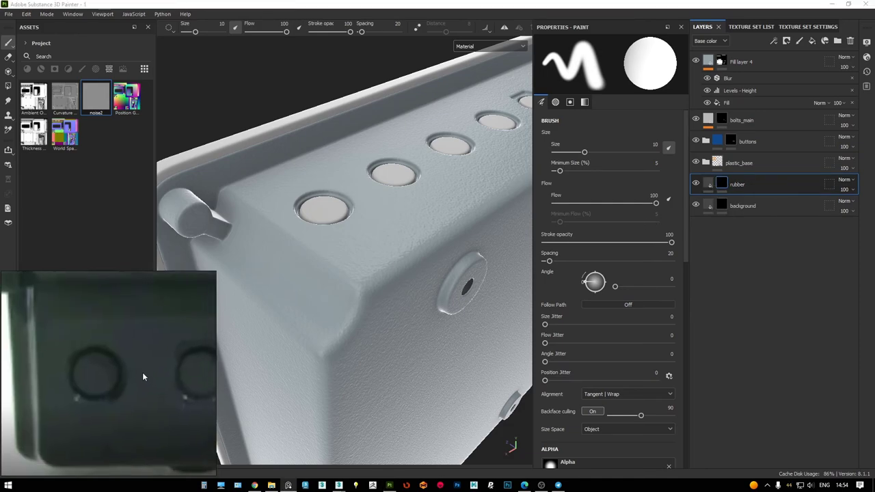
Set the rubber layer's mask to fill whole mesh pieces with Polygon Fill
click(737, 184)
key(f)
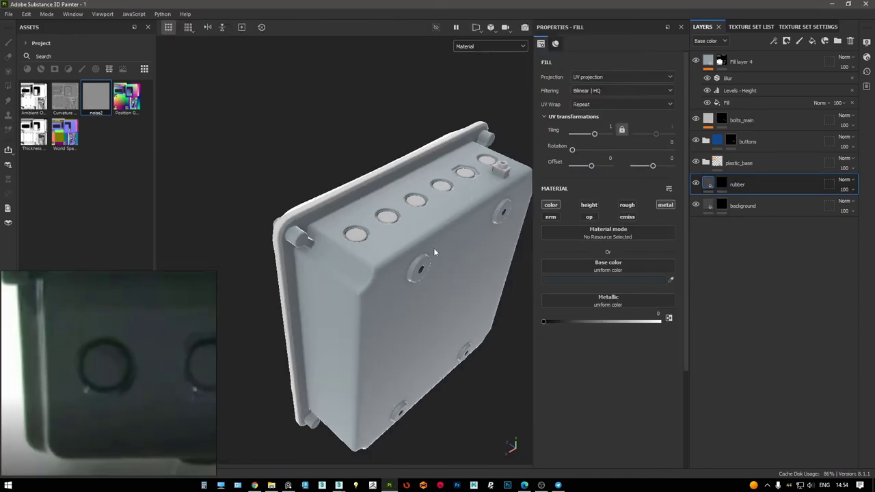
right_click(738, 184)
click(774, 59)
scroll(523, 151, up, 5)
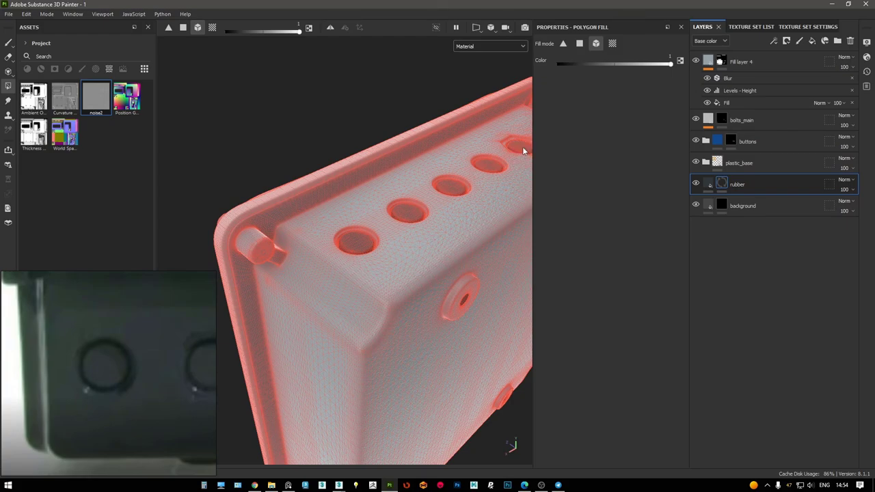
Orbit under the box and zoom close on the button holes with rubber selected
scroll(522, 147, down, 5)
alt+drag(522, 147, 489, 372)
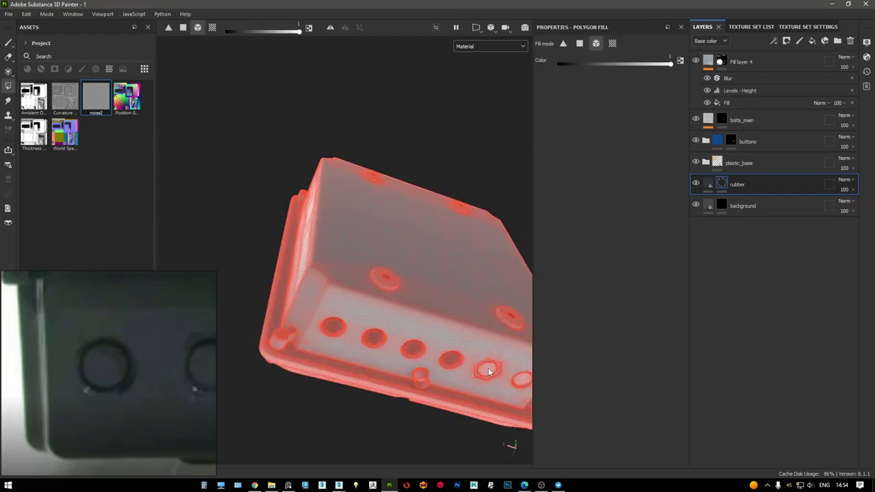
key(1)
scroll(410, 398, up, 5)
alt+drag(410, 398, 373, 241)
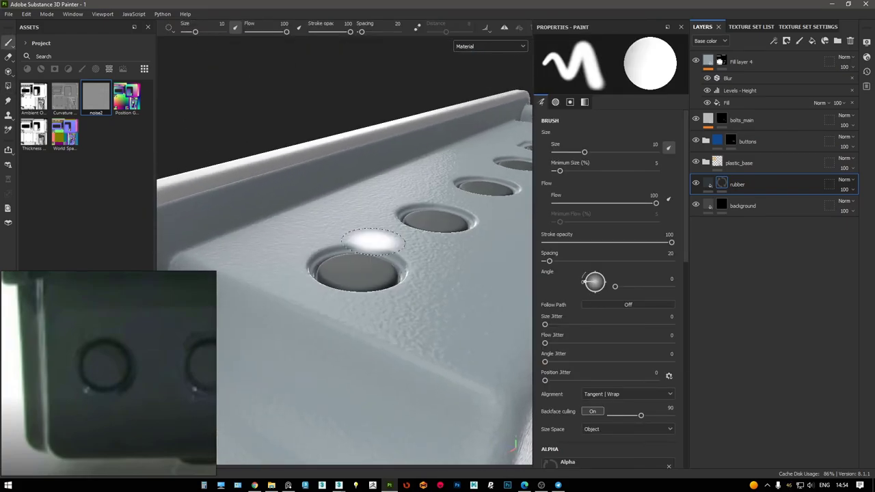
click(710, 184)
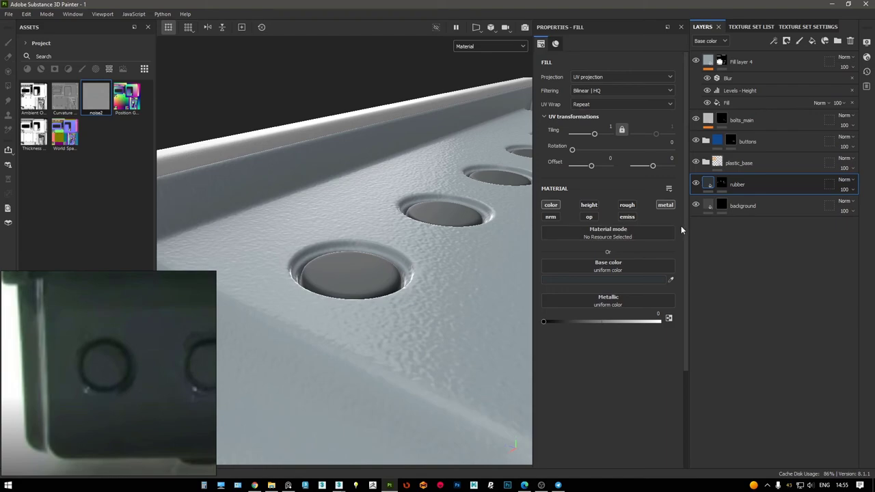
Open the rubber layer's base colour picker, showing dark grey 444444
right_click(711, 183)
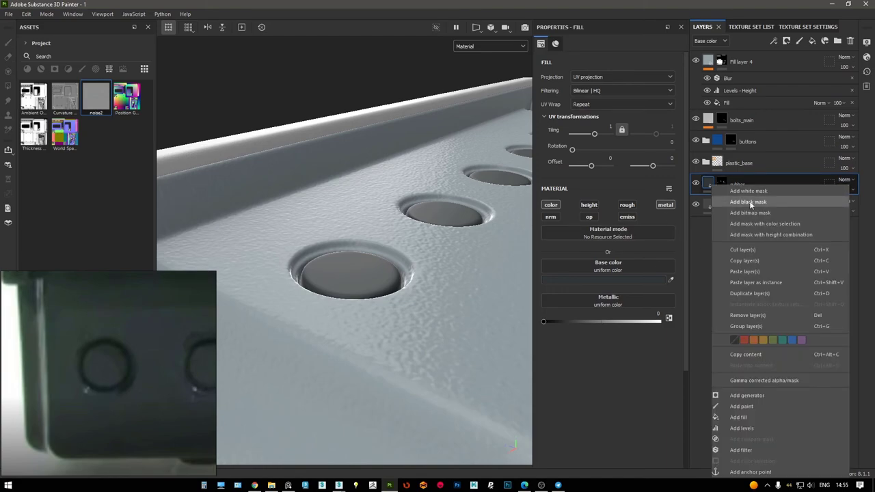
key(Escape)
right_click(709, 182)
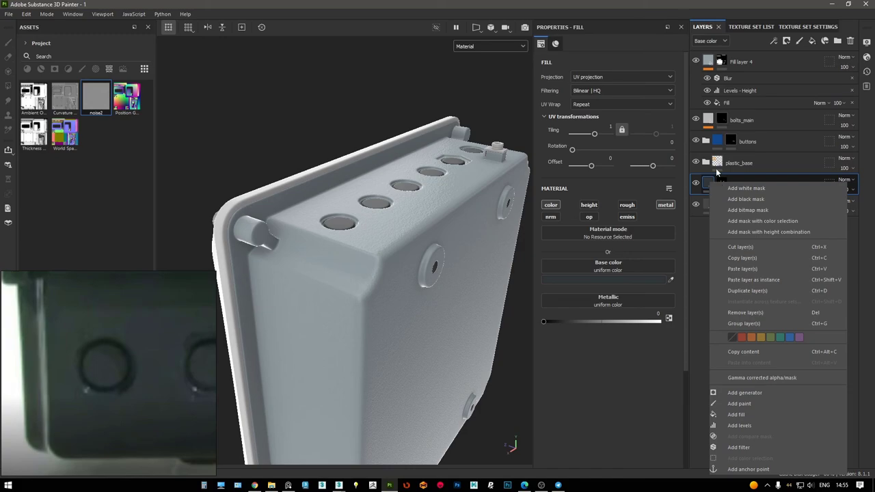
key(Escape)
scroll(340, 216, up, 5)
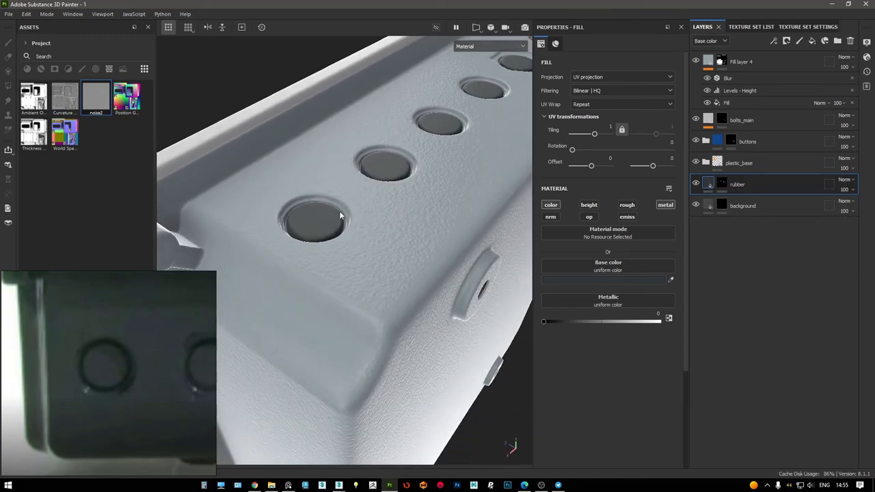
click(589, 278)
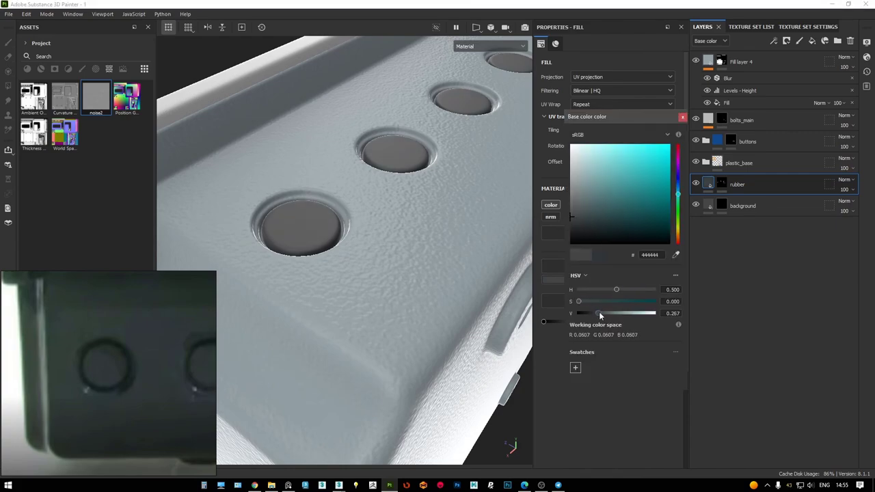
Lighten the rubber base colour to 4A4A4A with V at 0.291
drag(599, 313, 601, 313)
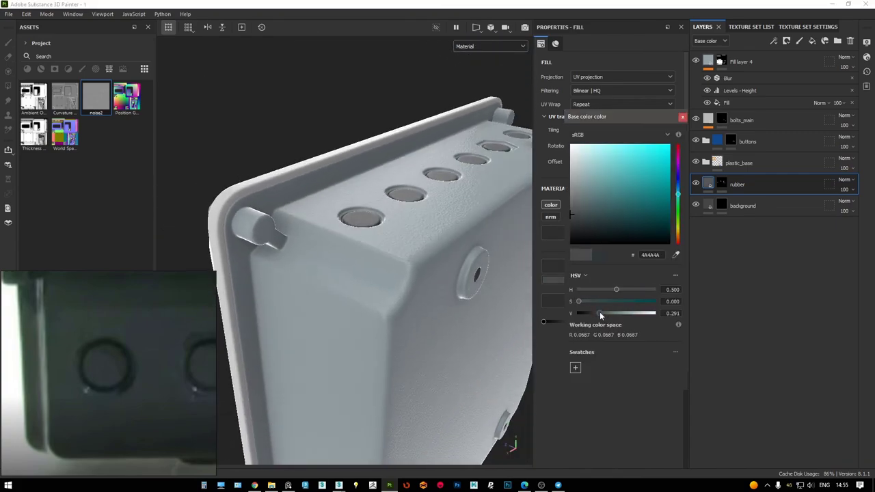
scroll(376, 226, up, 3)
alt+drag(381, 225, 332, 211)
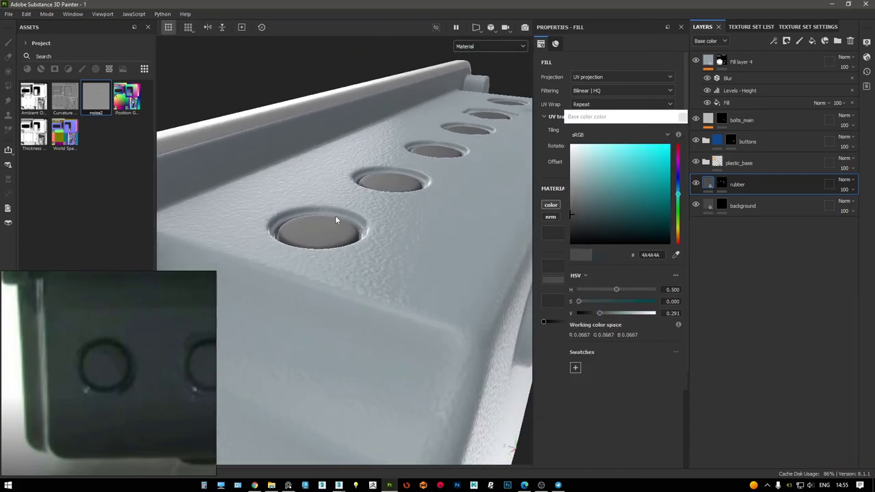
click(709, 183)
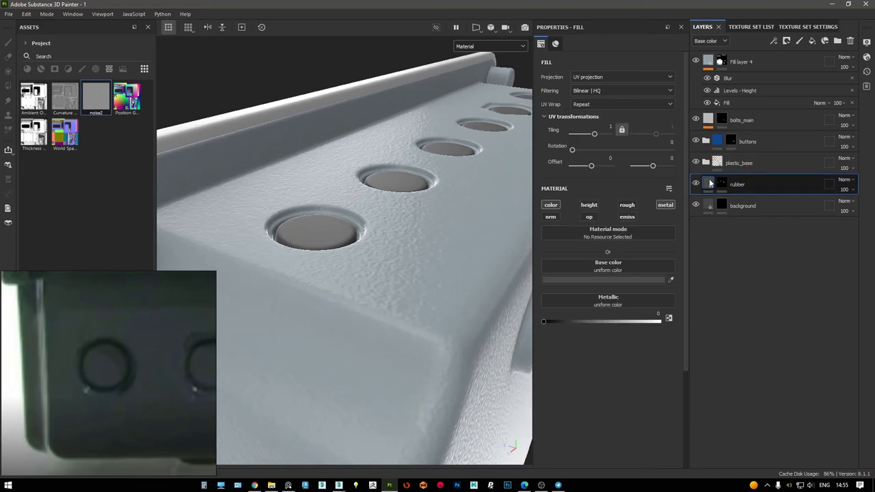
Add a Fill effect inside the rubber layer affecting only roughness, at 0.3
right_click(709, 182)
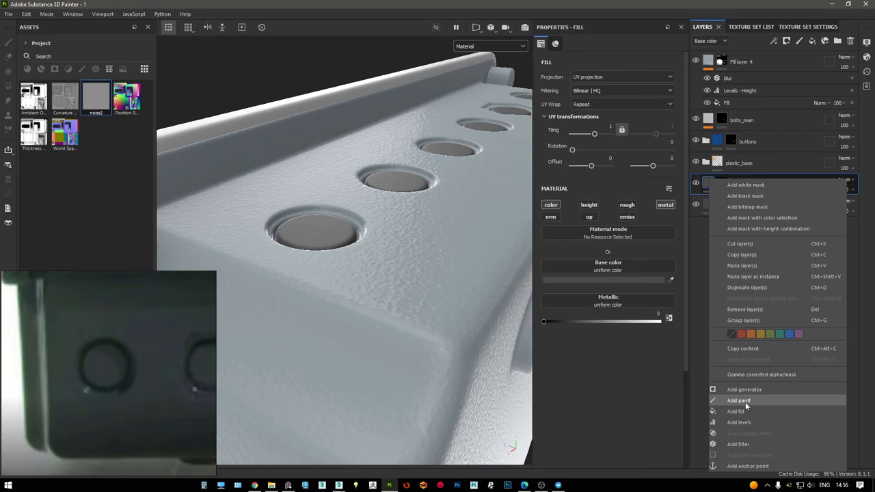
click(708, 187)
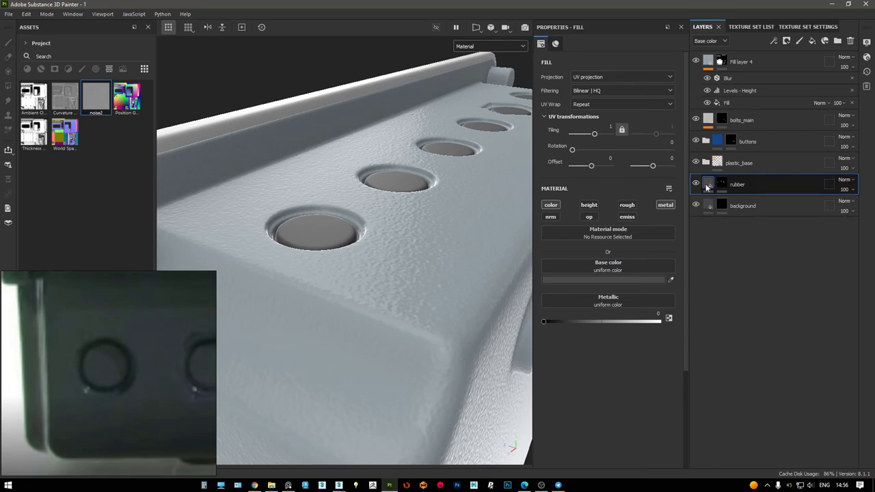
click(717, 186)
right_click(717, 186)
click(738, 376)
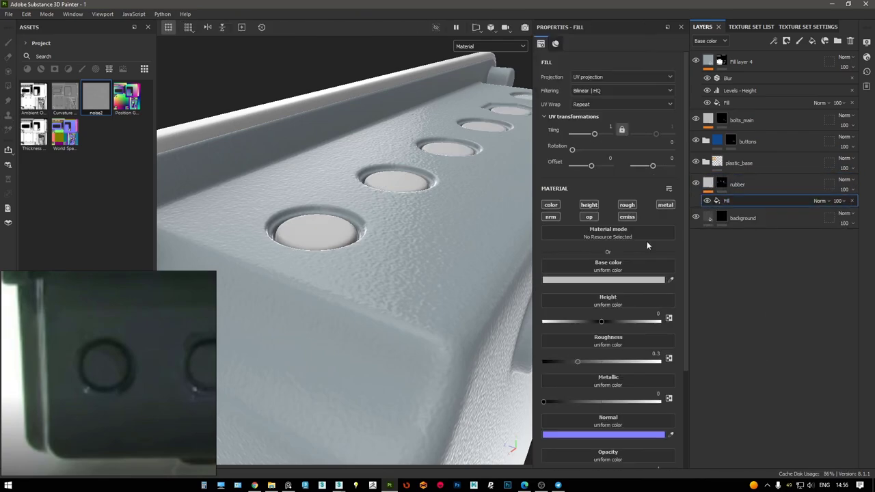
click(588, 204)
Bring up the texture folder and drag the Oculus_Rift_DK2_reflect_glos image into Painter
alt+drag(469, 218, 383, 308)
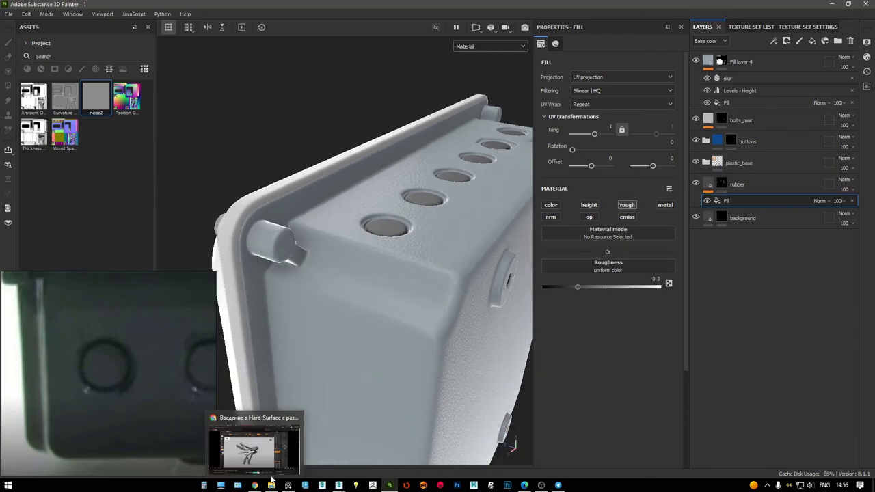
click(271, 485)
scroll(730, 333, down, 5)
scroll(735, 333, up, 2)
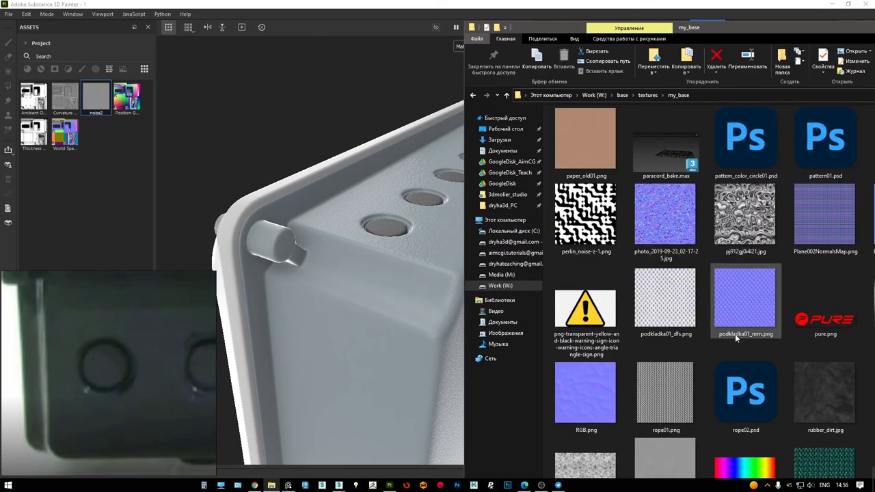
scroll(745, 321, up, 3)
key(alt+Tab)
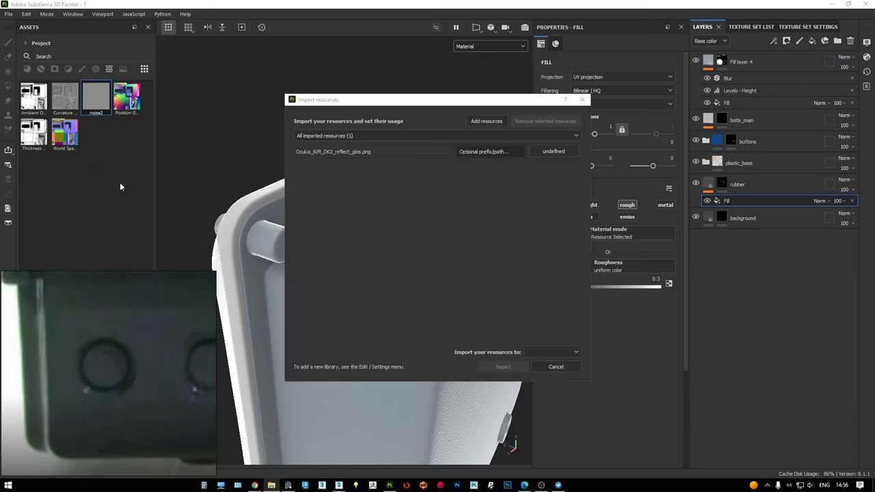
Import the image as a texture into project '1' and clear the texture search filter
click(554, 151)
click(551, 352)
click(555, 373)
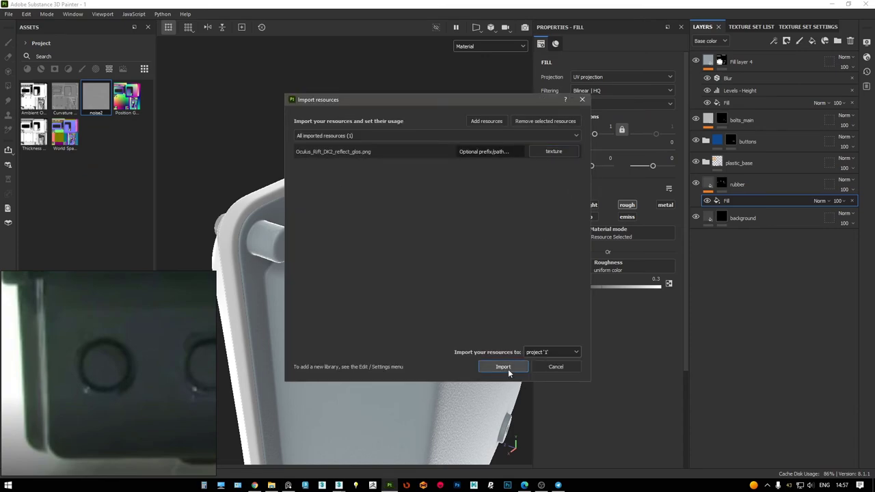
click(503, 367)
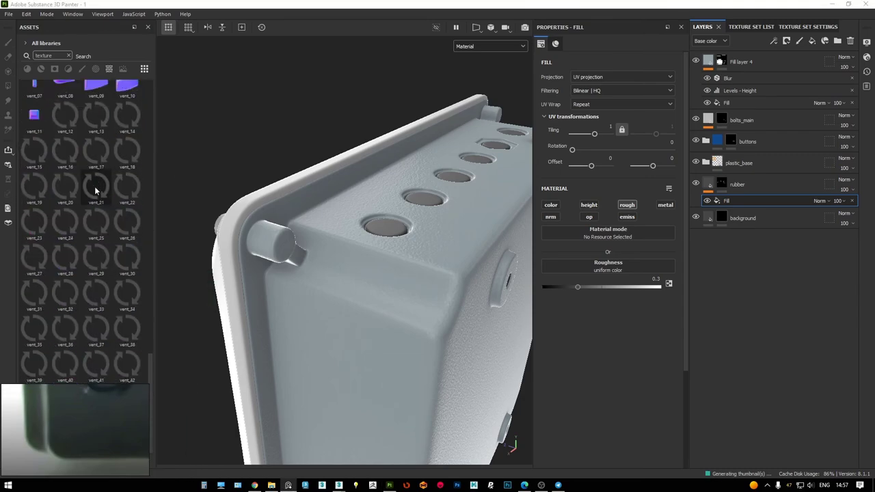
click(68, 55)
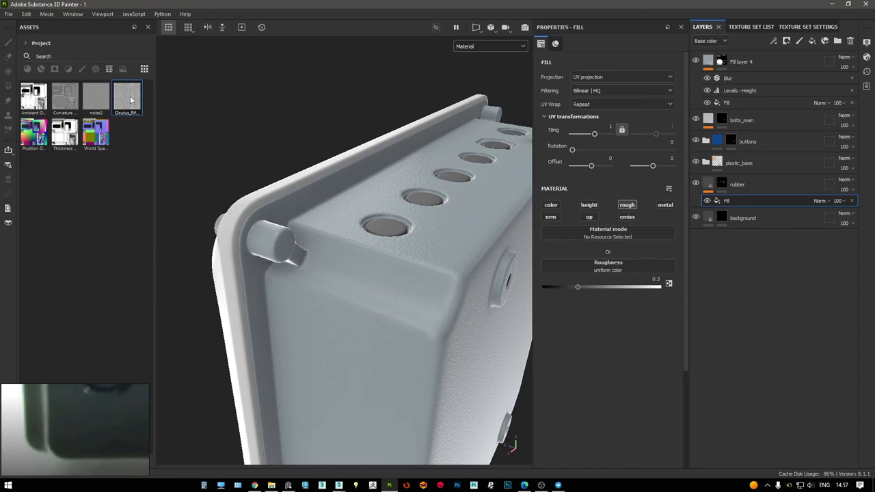
mouse_move(127, 96)
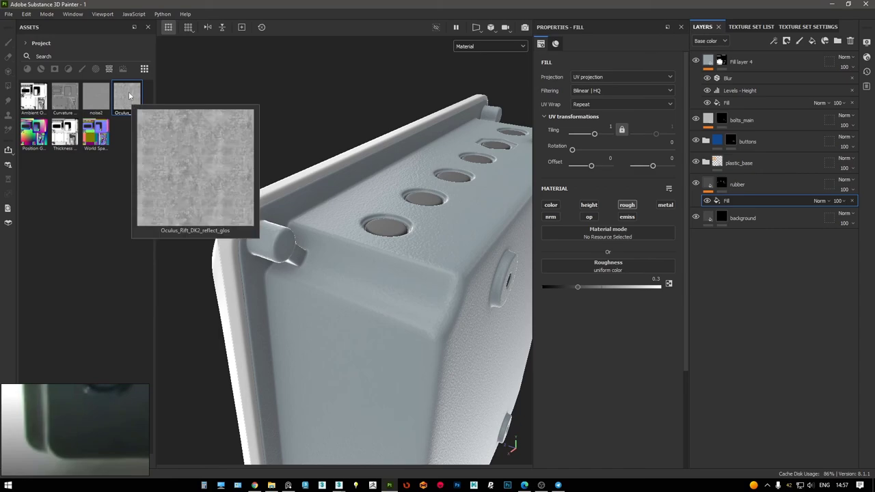
Load the Oculus texture into the rubber's roughness and display only the roughness channel
drag(128, 95, 595, 273)
alt+right_drag(367, 273, 330, 231)
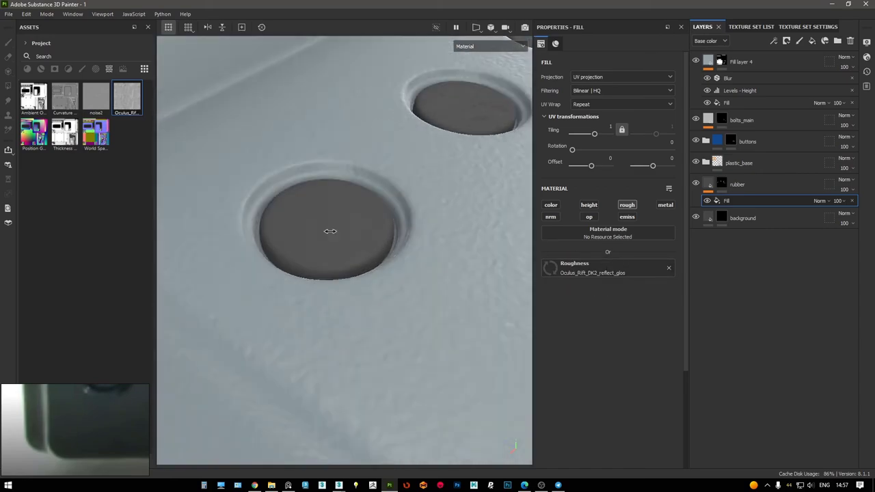
alt+drag(330, 231, 367, 203)
click(489, 46)
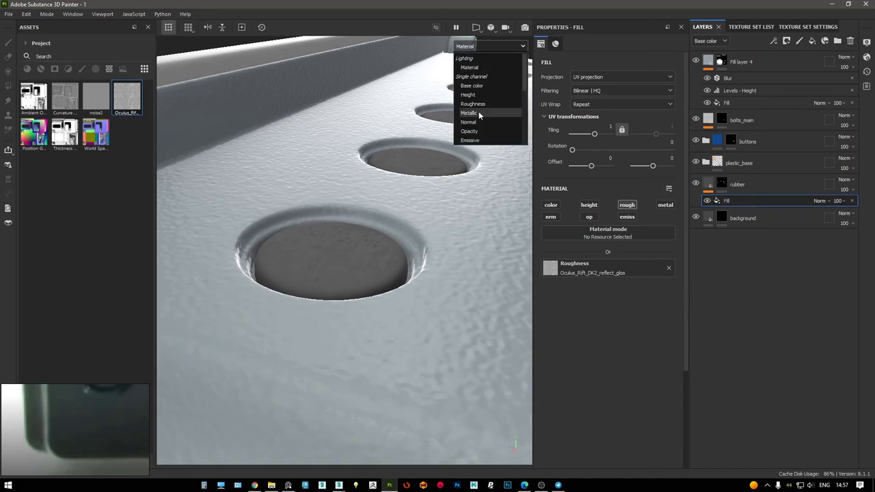
scroll(481, 113, down, 3)
scroll(485, 110, down, 2)
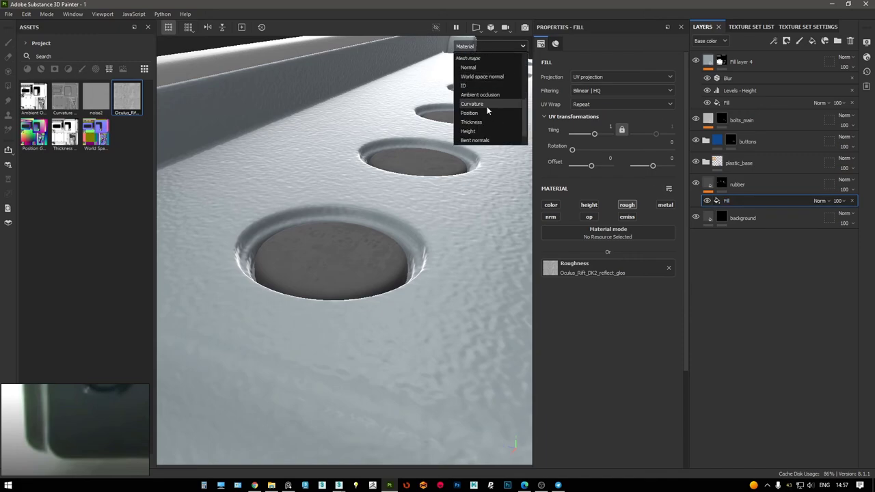
scroll(487, 106, up, 3)
scroll(487, 106, up, 2)
click(487, 108)
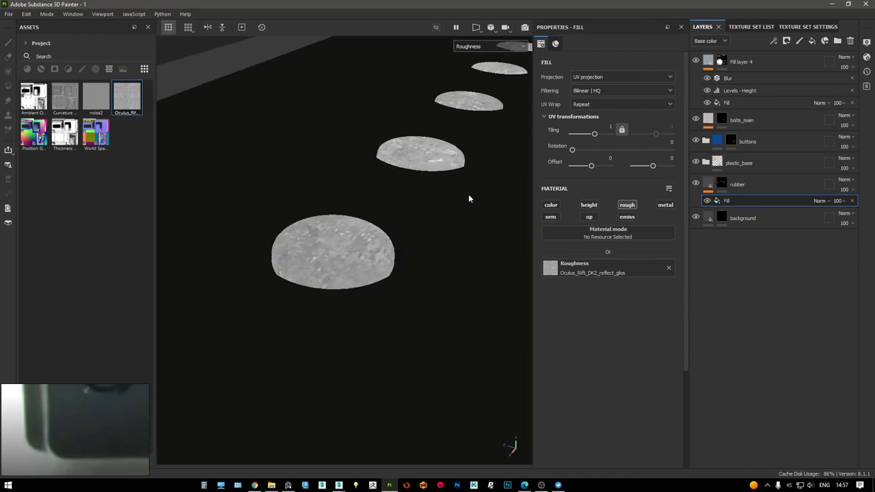
Add a Levels adjustment to the rubber fill targeting roughness and rough in its input/output sliders
right_click(745, 202)
click(790, 343)
click(607, 60)
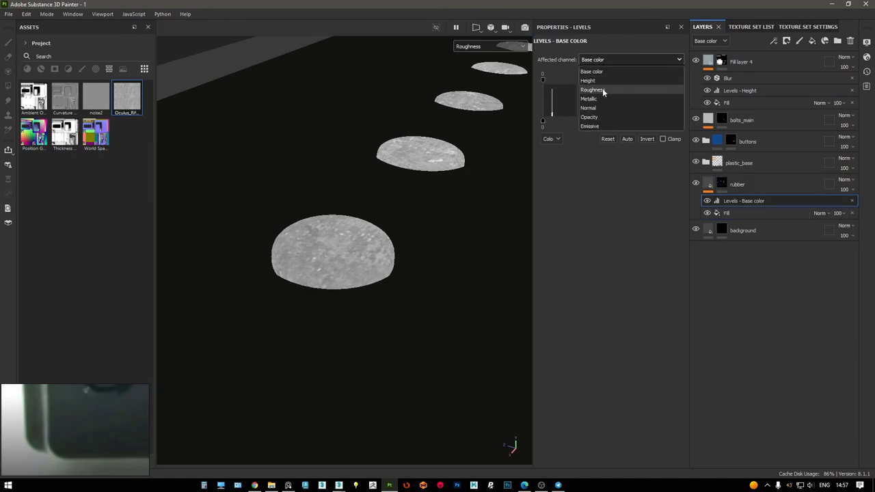
click(592, 90)
drag(611, 80, 625, 79)
drag(542, 120, 613, 120)
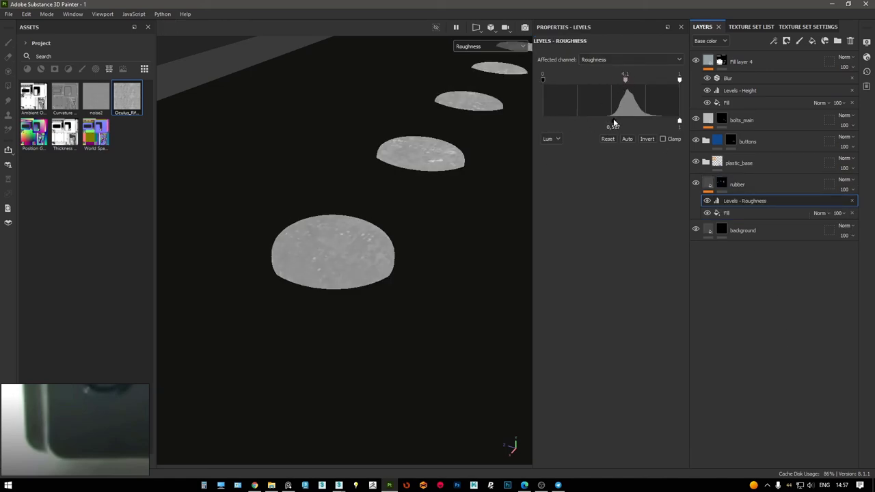
drag(543, 80, 611, 79)
drag(613, 120, 607, 121)
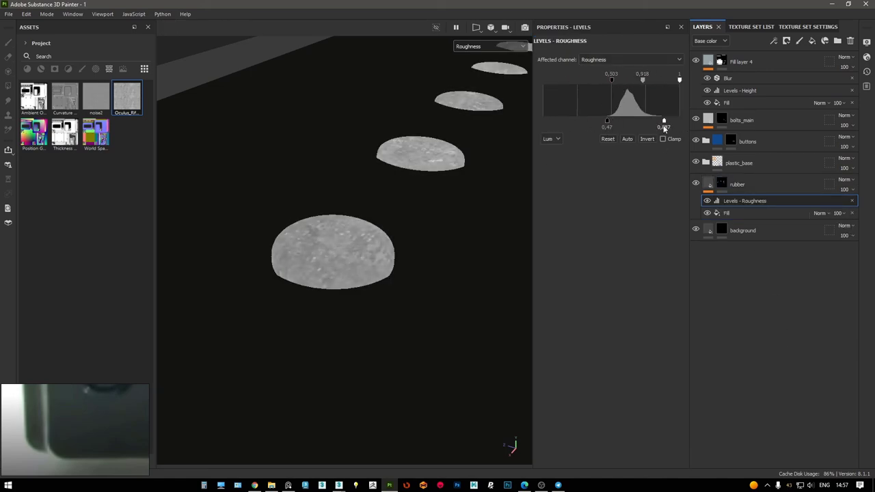
Back in material view, refine roughness levels to output ceiling 0.947 and midtone input 2.023
key(m)
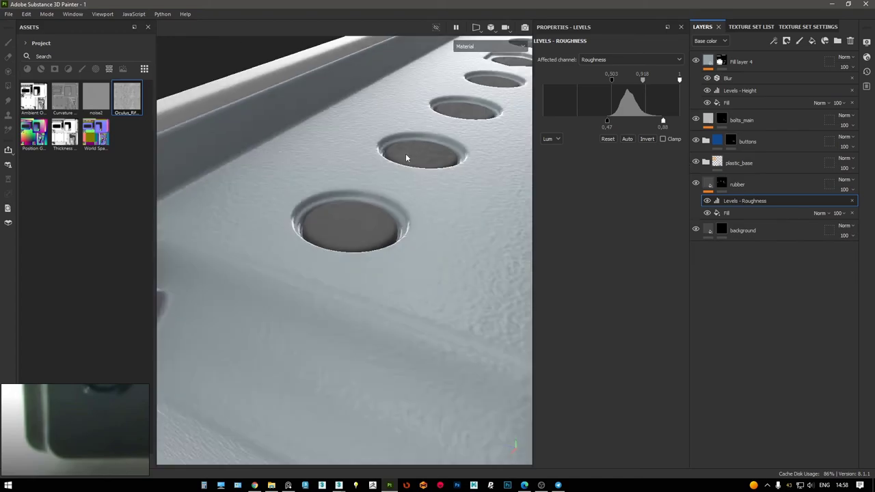
alt+drag(406, 187, 403, 212)
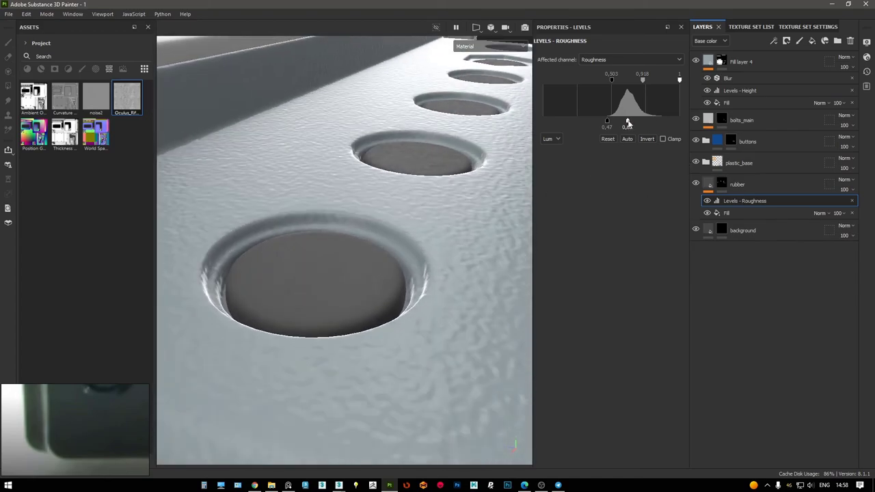
drag(629, 123, 672, 123)
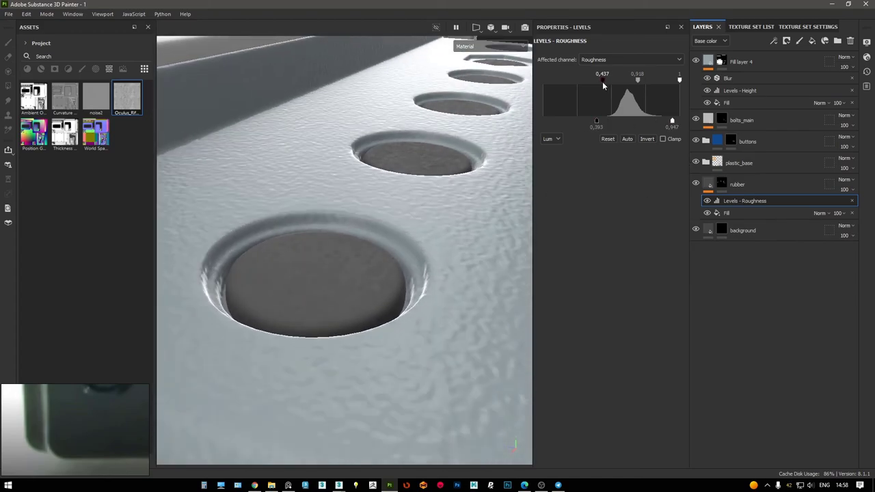
drag(603, 85, 599, 81)
mouse_move(341, 205)
alt+mouse_down()
mouse_move(201, 195)
mouse_move(346, 229)
mouse_move(395, 224)
alt+mouse_up()
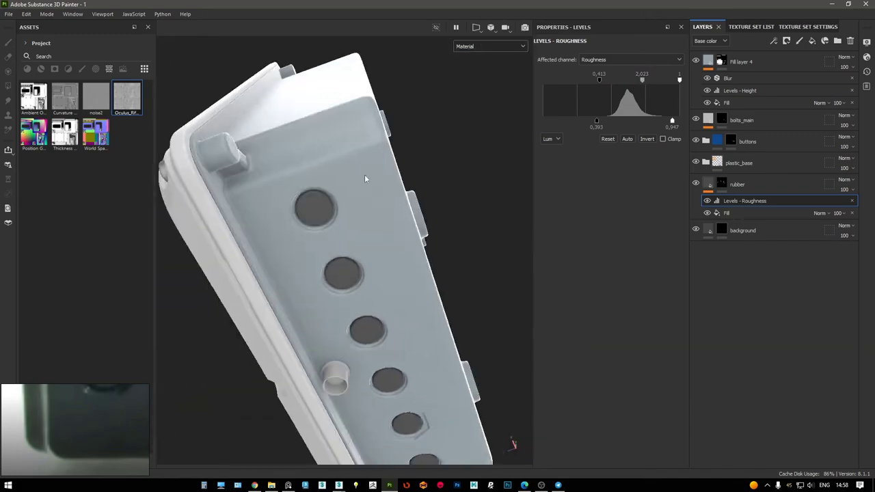
Orbit around the holes, standoff and side face to check the rubber roughness
alt+drag(367, 168, 365, 191)
alt+right_drag(365, 191, 371, 189)
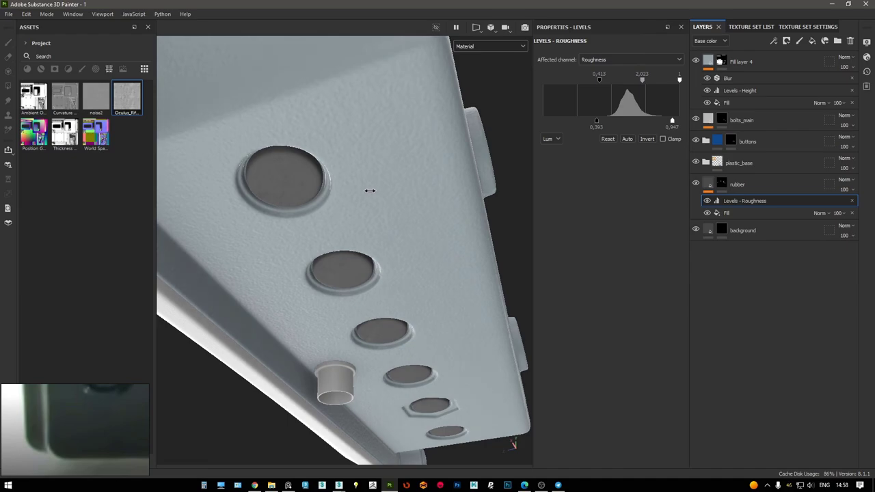
mouse_move(371, 189)
alt+mouse_down()
mouse_move(374, 143)
mouse_move(308, 222)
mouse_move(383, 198)
alt+mouse_up()
mouse_move(383, 198)
alt+right_down()
mouse_move(424, 199)
mouse_move(420, 207)
mouse_move(438, 189)
mouse_move(425, 218)
alt+right_up()
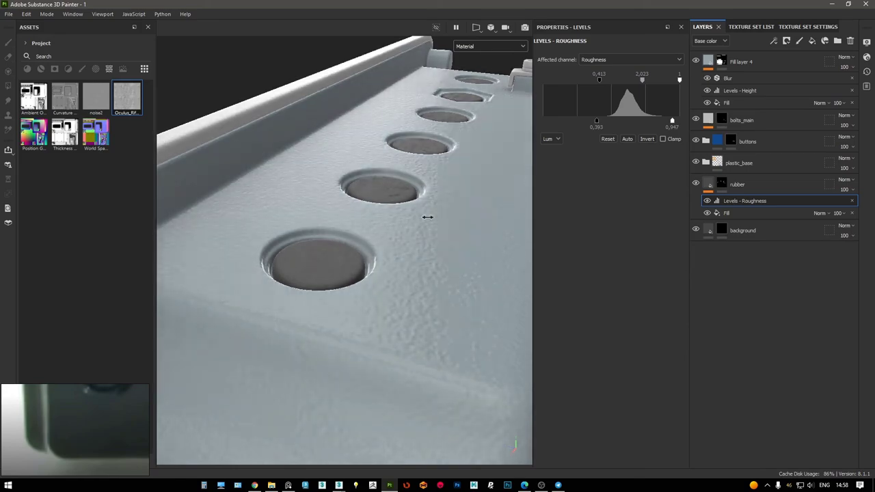
mouse_move(382, 219)
alt+mouse_down()
mouse_move(367, 199)
mouse_move(357, 201)
mouse_move(365, 192)
mouse_move(373, 222)
mouse_move(403, 221)
mouse_move(346, 264)
alt+mouse_up()
Add Fill layer 5 with a black mask in polygon-fill mode, isolated to the standoff
click(812, 41)
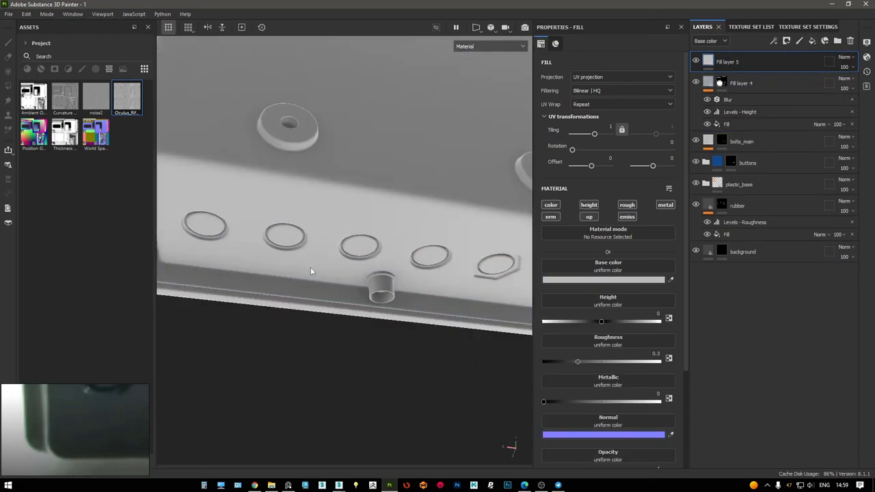
right_click(713, 63)
click(748, 79)
key(4)
scroll(349, 238, up, 3)
scroll(352, 240, down, 1)
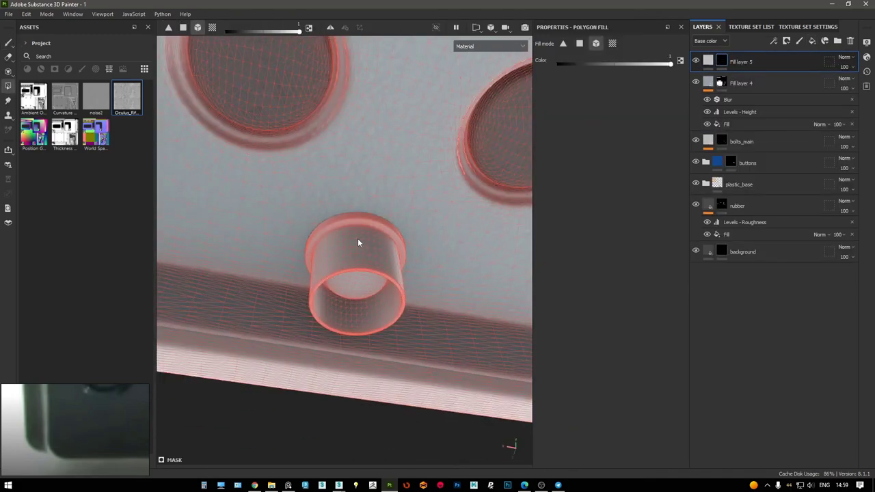
scroll(430, 222, up, 2)
click(708, 61)
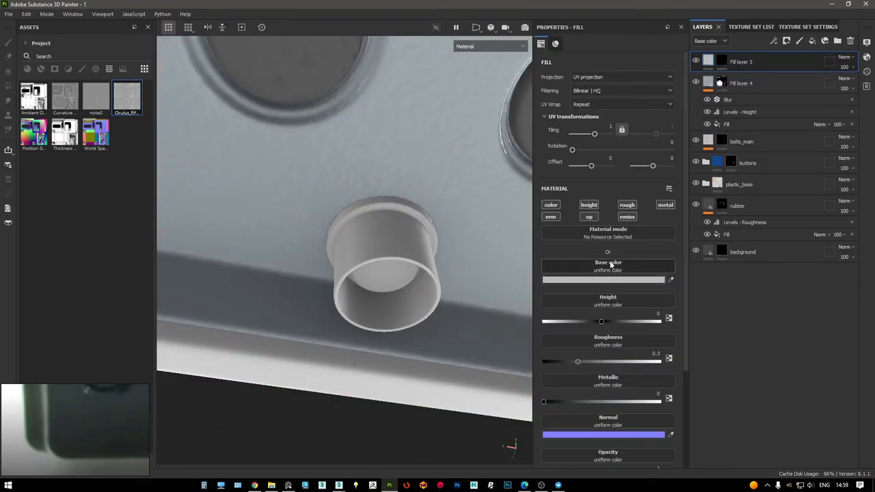
Disable the normal channel and set Metallic to 1 and Roughness to about 0.09
click(551, 216)
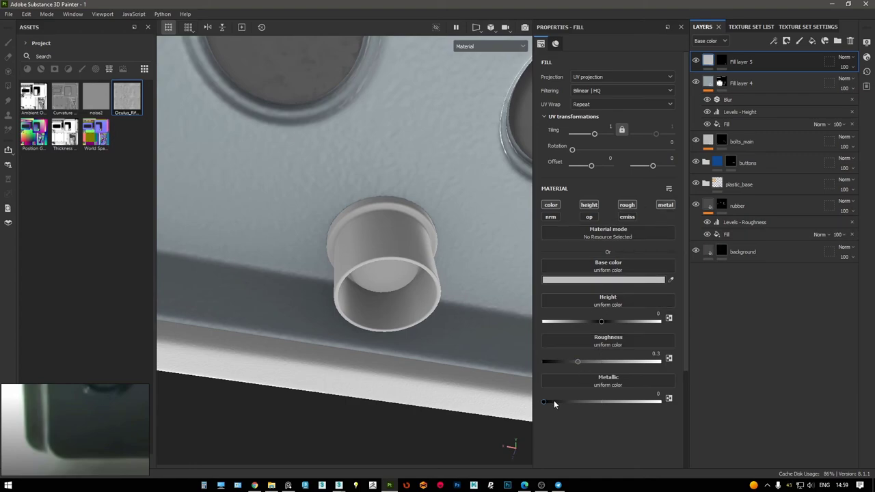
drag(554, 402, 659, 401)
drag(578, 362, 552, 362)
alt+drag(383, 273, 411, 245)
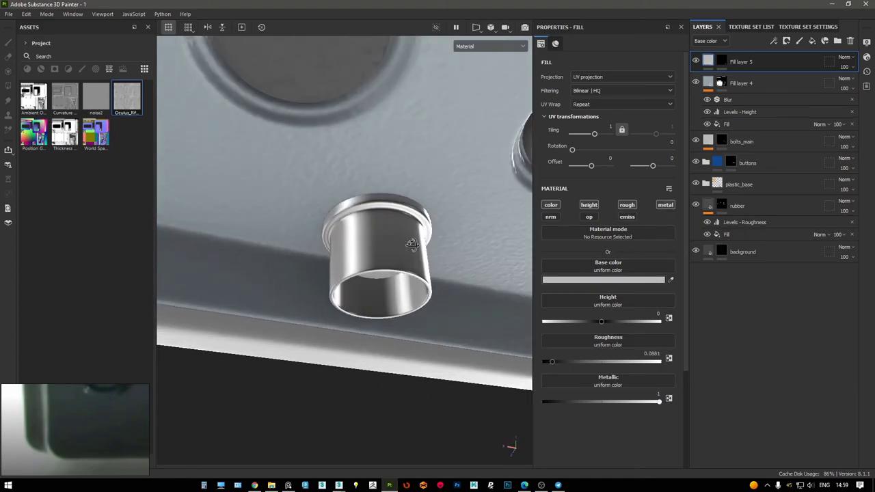
click(603, 279)
right_click(705, 59)
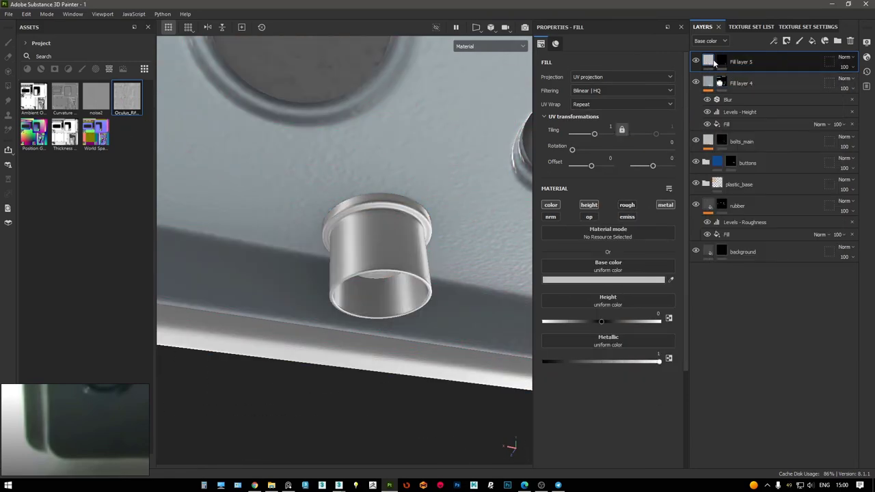
Add a fill effect to Fill layer 5 using the Oculus texture as roughness, adjusting its tiling
right_click(708, 61)
click(734, 295)
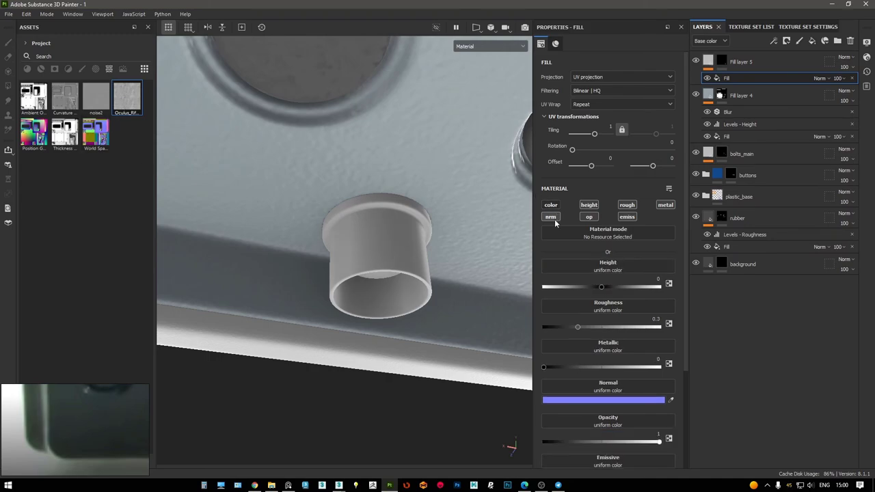
drag(122, 105, 610, 267)
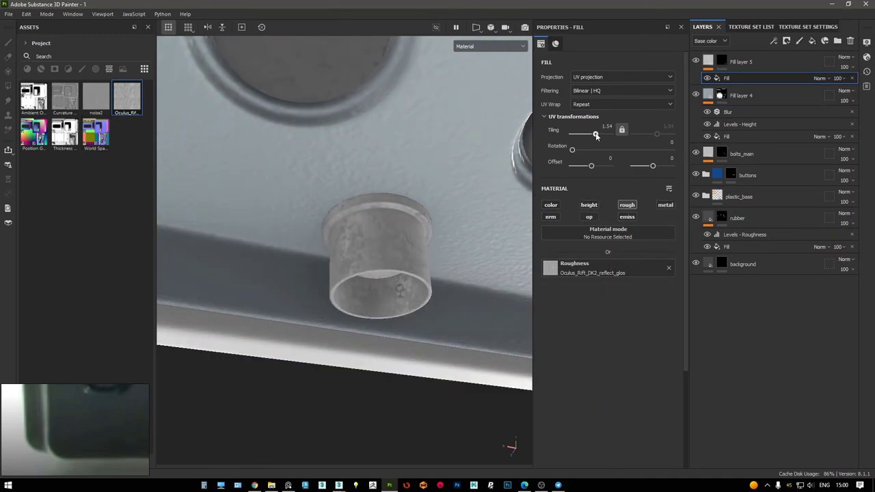
drag(596, 134, 594, 134)
Add a Levels - Roughness adjustment with output range 0.143–0.317
right_click(715, 77)
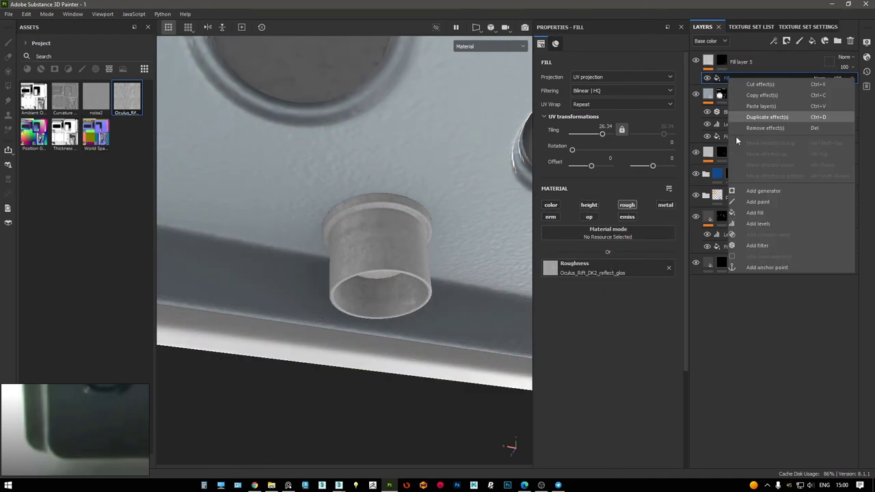
click(735, 136)
scroll(401, 260, up, 3)
click(629, 60)
click(606, 86)
drag(542, 79, 614, 79)
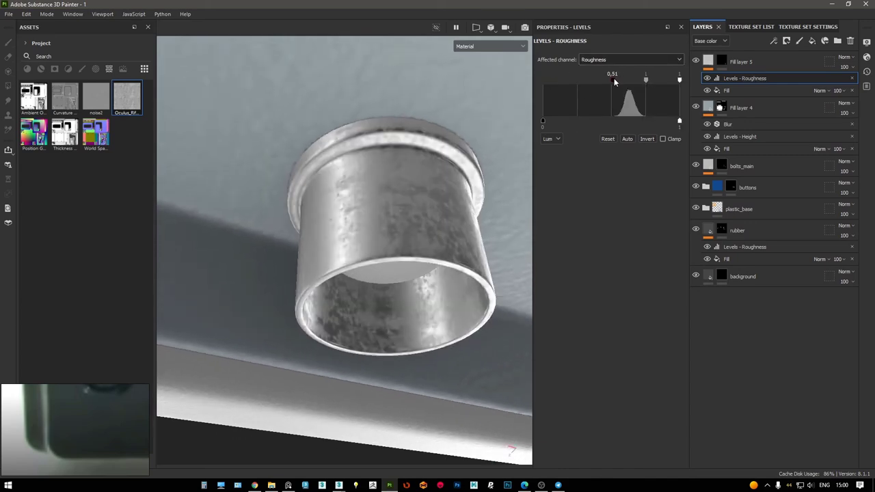
drag(680, 80, 653, 79)
drag(679, 121, 639, 121)
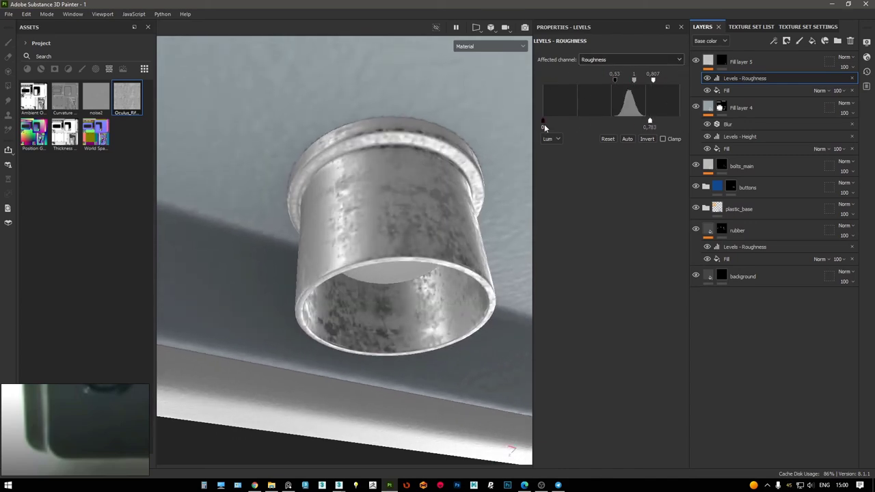
drag(544, 124, 562, 123)
drag(650, 122, 585, 121)
Select the rubber layer, then reselect Fill layer 5 in the layer stack
scroll(303, 121, down, 5)
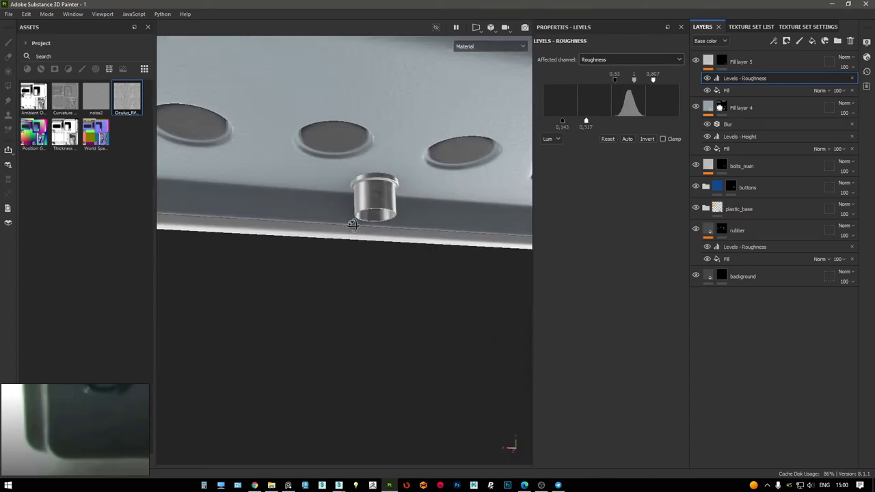
scroll(303, 121, up, 2)
scroll(303, 121, up, 2)
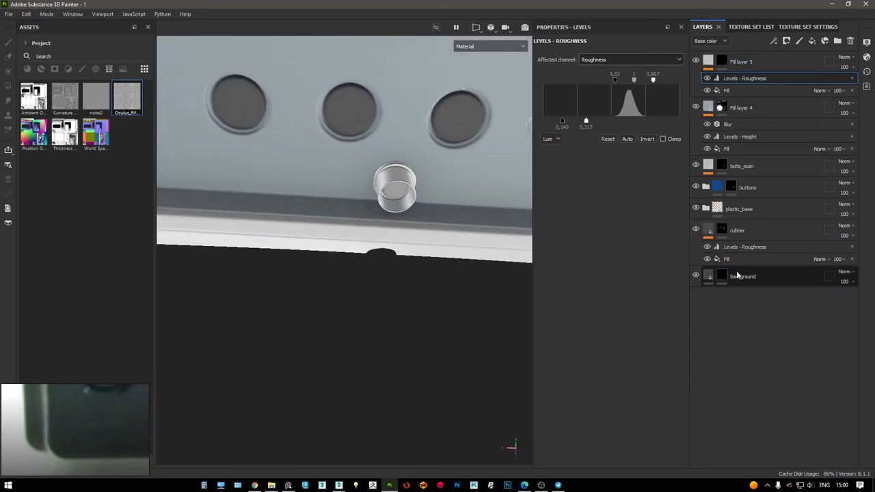
click(736, 230)
scroll(403, 185, up, 3)
click(795, 67)
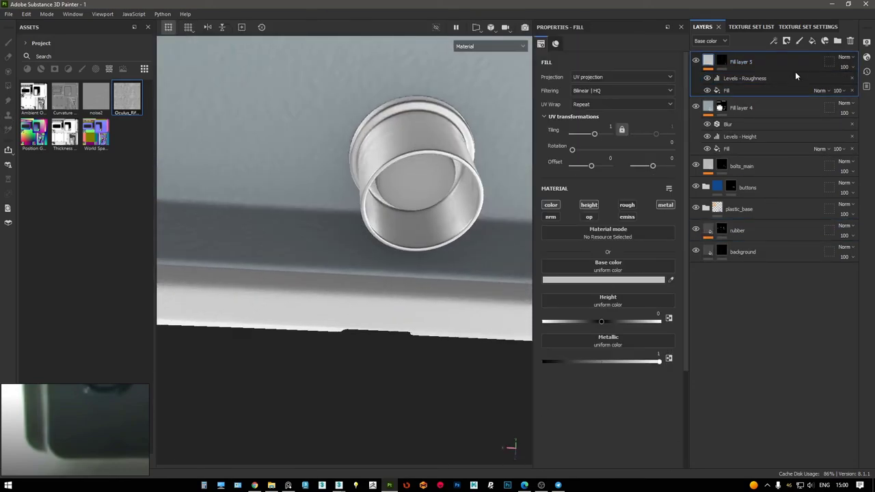
Add a fill layer named plastic_black with height off, dark grey colour and roughness 0.364
click(814, 41)
text(plastic_black)
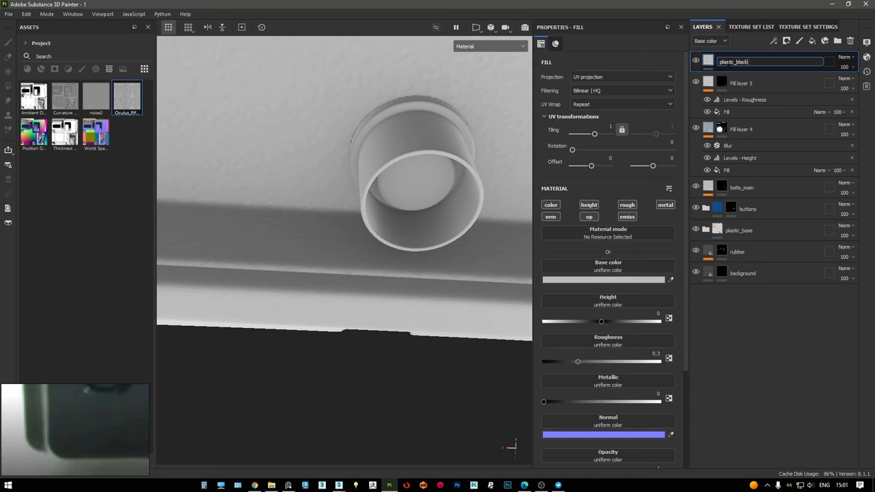
key(Return)
mouse_move(429, 143)
alt+mouse_down()
mouse_move(435, 135)
mouse_move(390, 162)
alt+mouse_up()
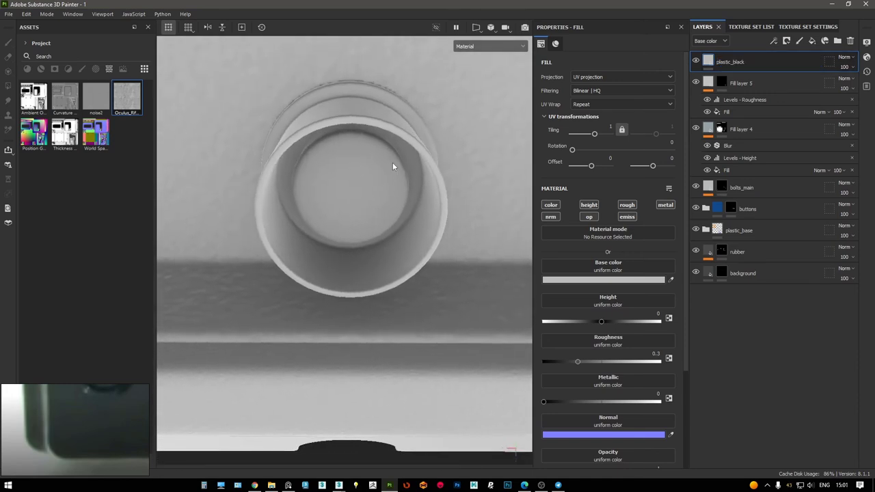
click(589, 205)
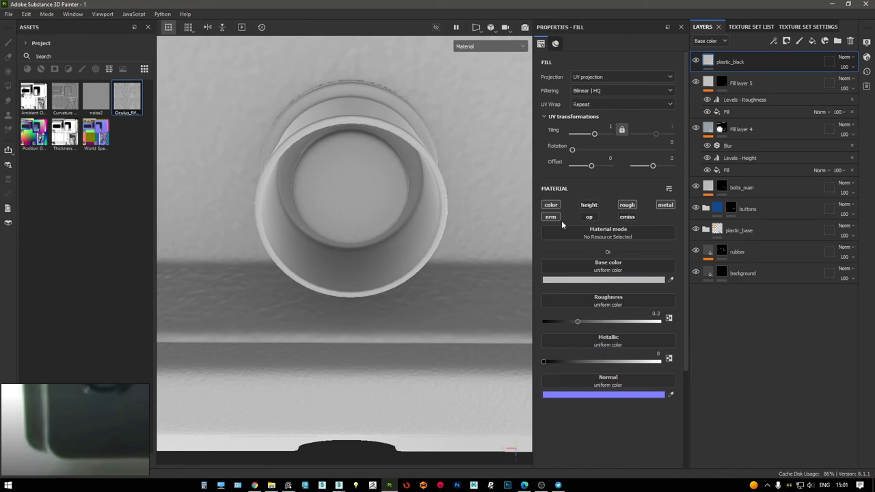
alt+drag(410, 205, 431, 195)
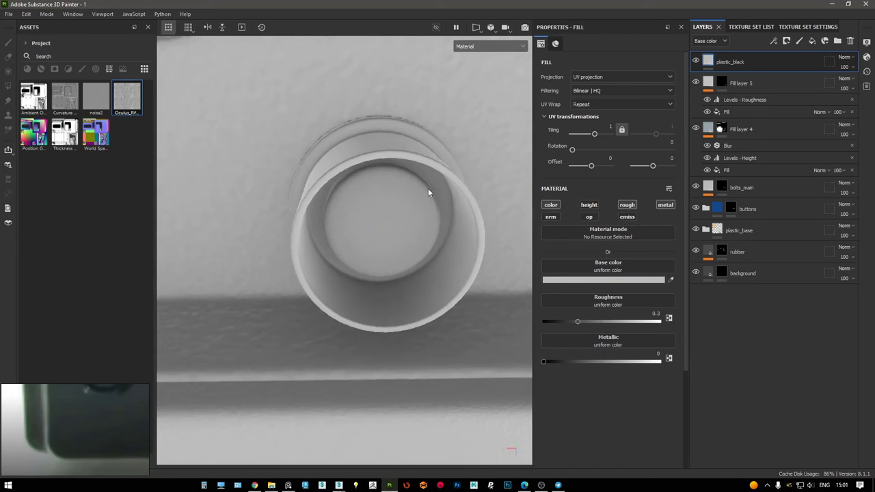
click(597, 279)
drag(590, 187, 546, 223)
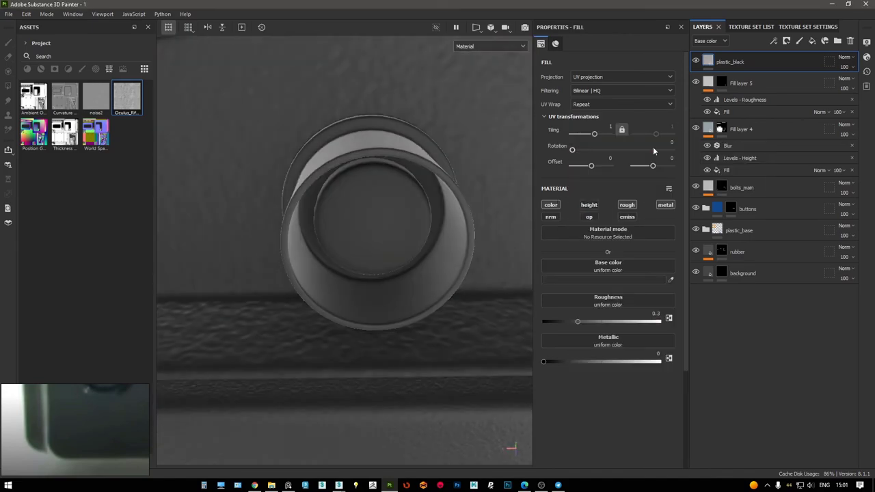
drag(576, 322, 585, 321)
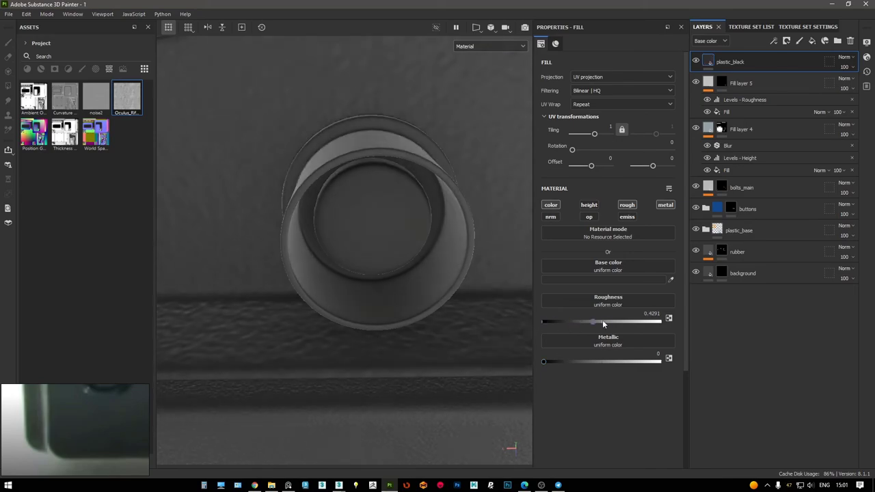
Give plastic_black a black mask and polygon-fill the inside of the standoff
right_click(710, 61)
click(747, 78)
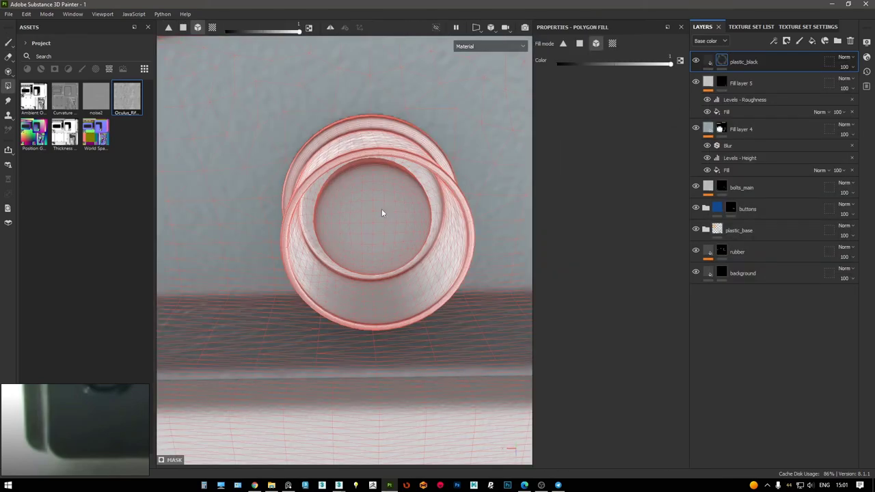
alt+drag(381, 209, 410, 225)
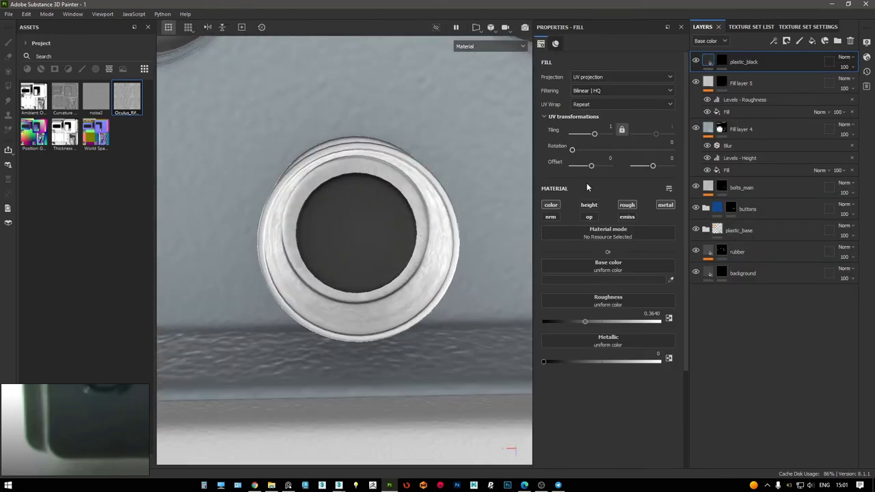
click(594, 281)
click(736, 62)
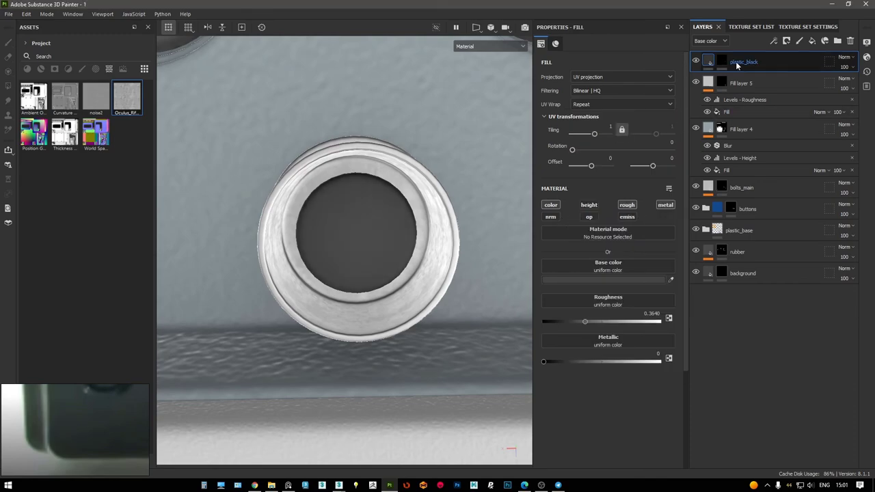
Add Fill layer 6 with black base colour and roughness around 0.6
click(812, 41)
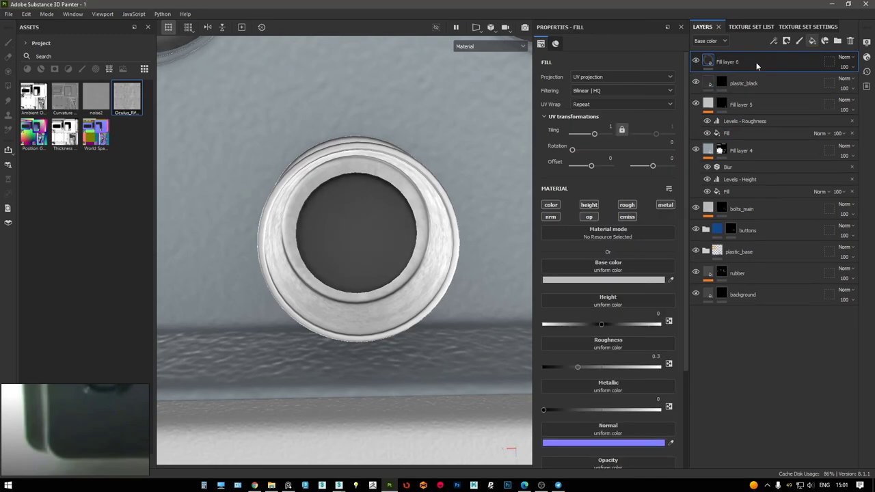
click(611, 212)
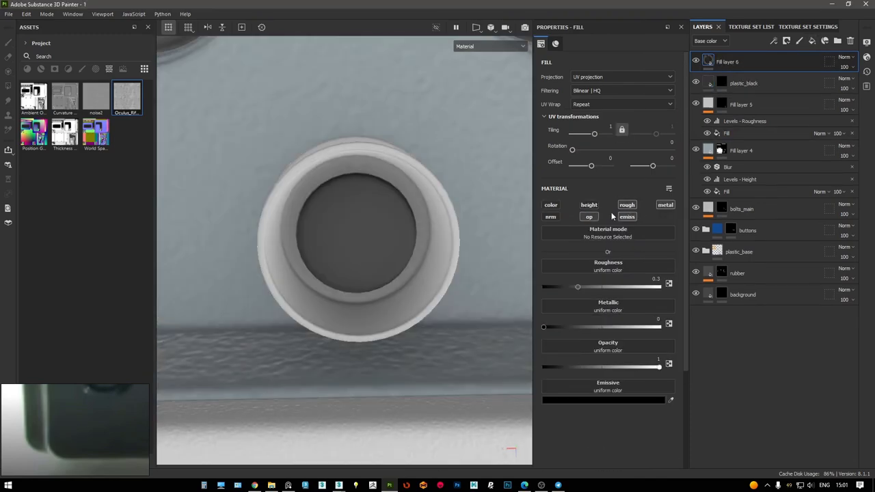
drag(576, 287, 615, 289)
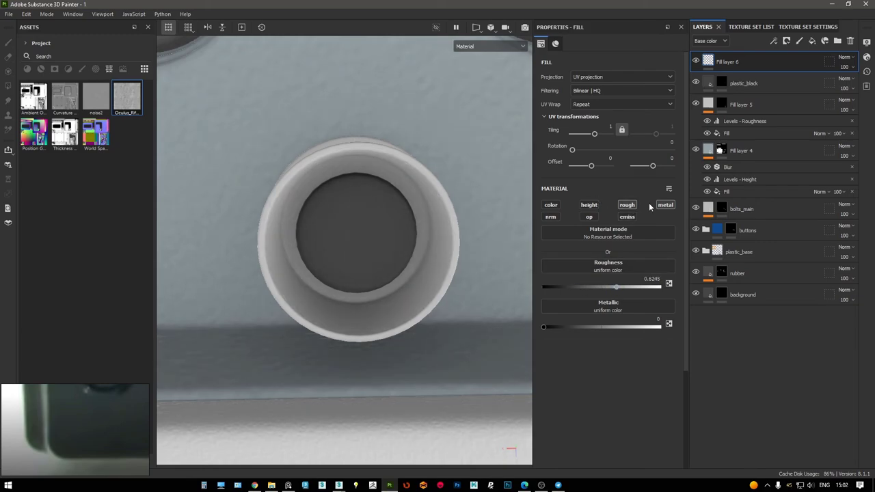
click(551, 204)
click(602, 279)
click(534, 243)
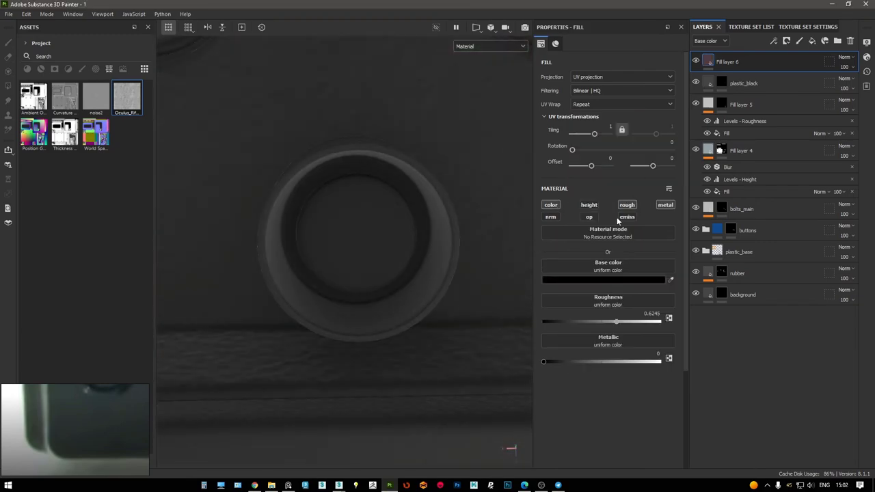
Enable height on Fill layer 6, add a black mask, and add a paint effect to it
click(589, 205)
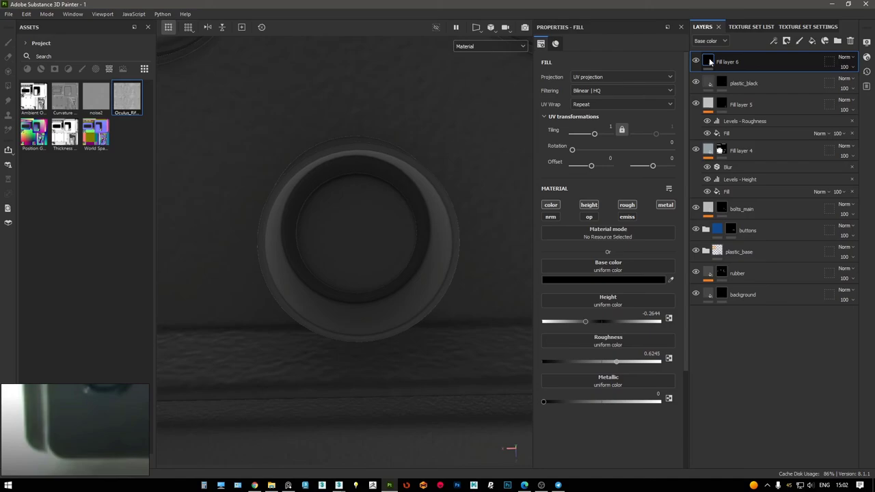
right_click(752, 60)
click(755, 71)
key(4)
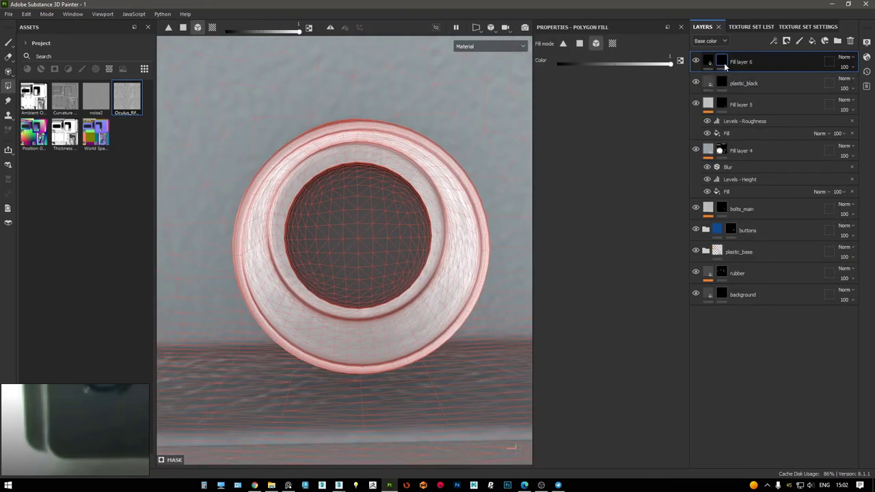
right_click(724, 63)
click(746, 368)
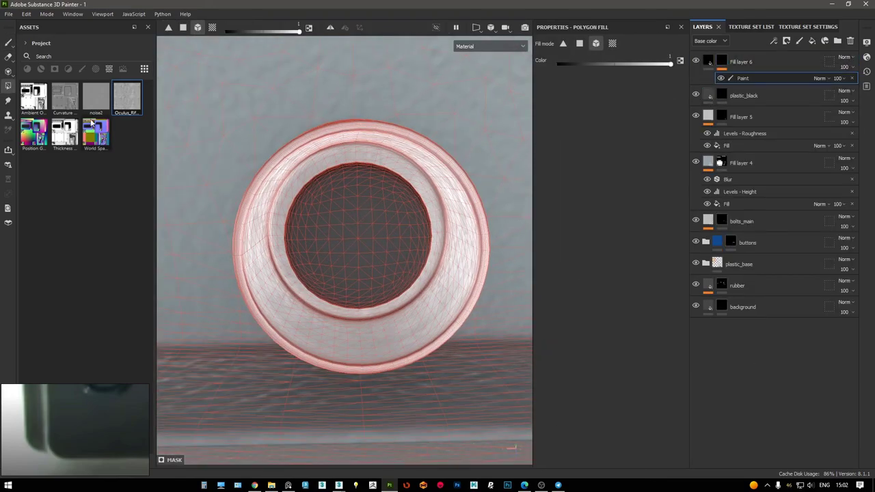
Choose the Basic Hard brush preset from the brush assets
click(27, 43)
click(83, 69)
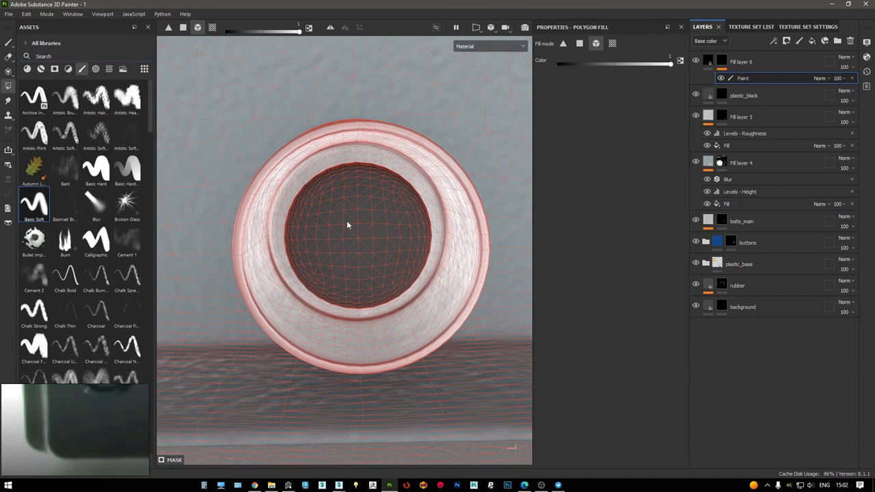
scroll(370, 188, down, 5)
key(1)
scroll(351, 200, up, 5)
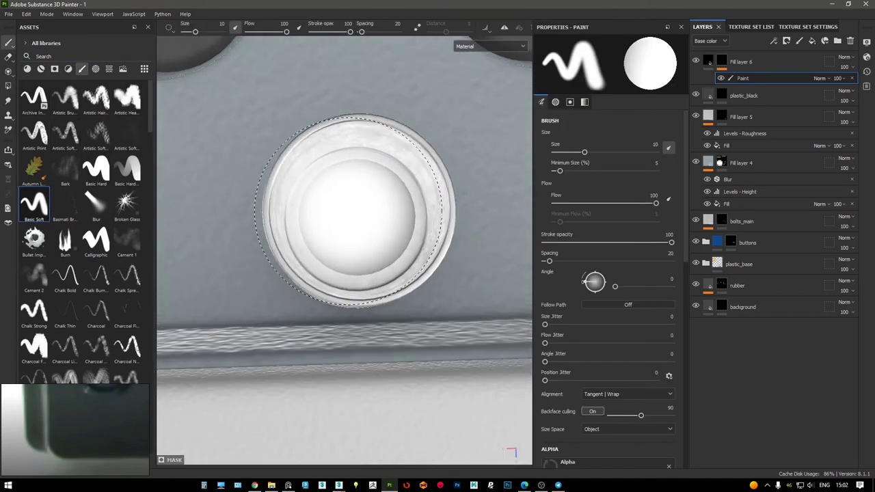
scroll(351, 200, up, 2)
click(95, 167)
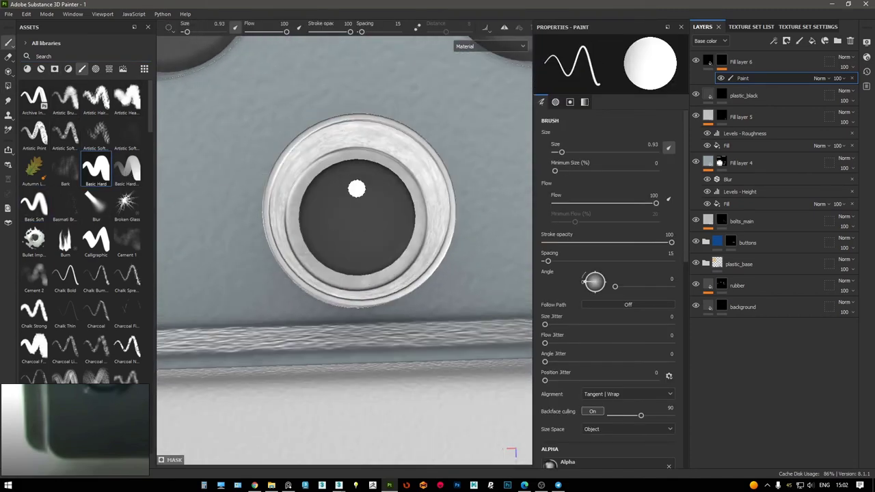
scroll(358, 199, down, 2)
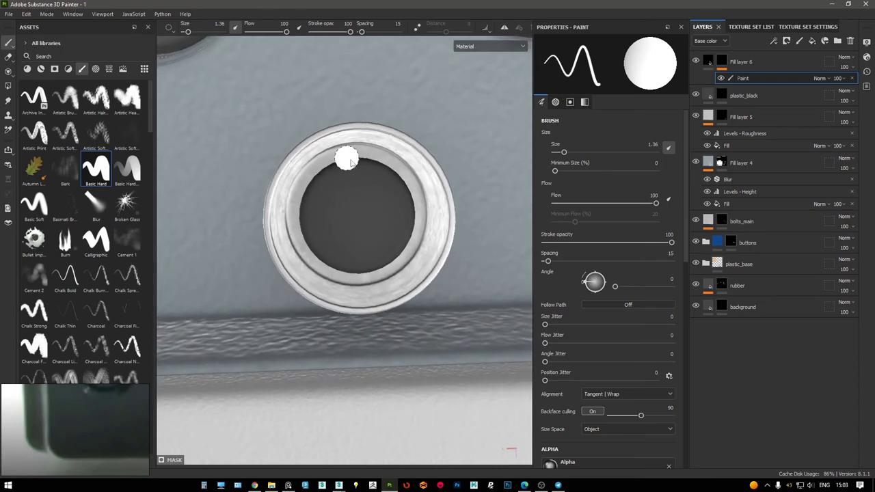
Switch to the split 3D/UV view and undo a stray dark stroke on the connector
key(F3)
key(F2)
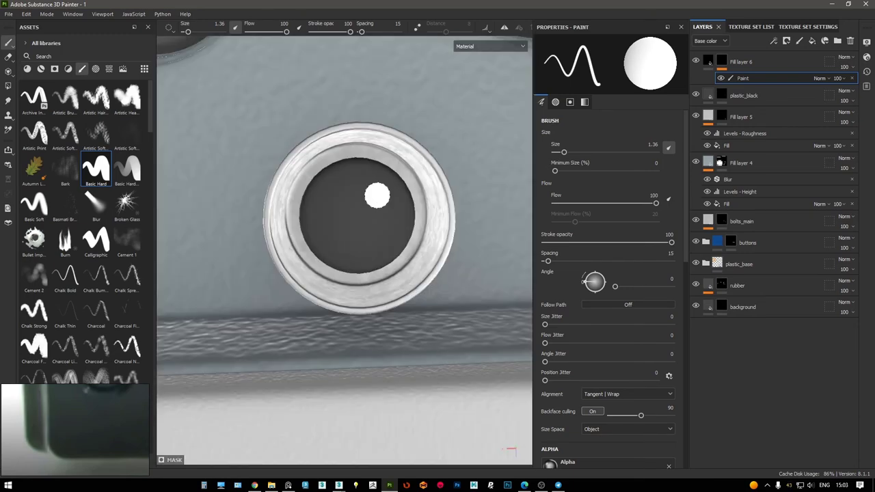
key(F1)
drag(251, 198, 260, 219)
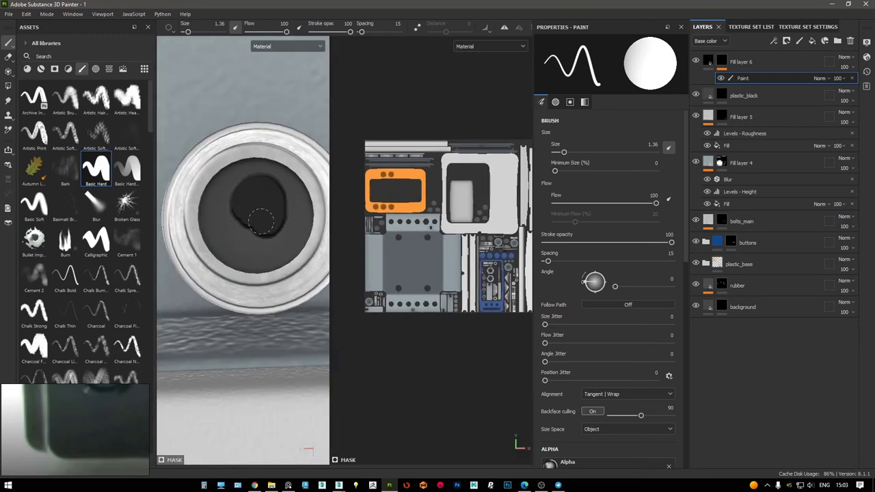
scroll(414, 247, up, 3)
scroll(414, 247, down, 3)
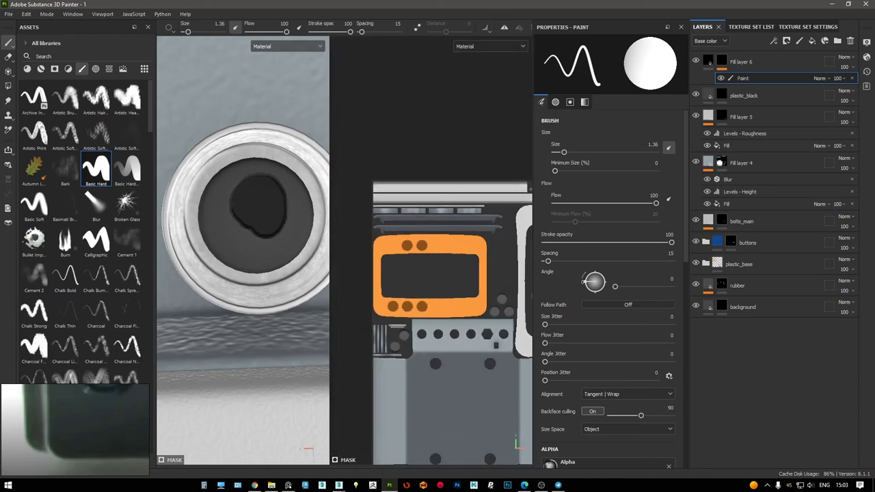
scroll(450, 330, up, 3)
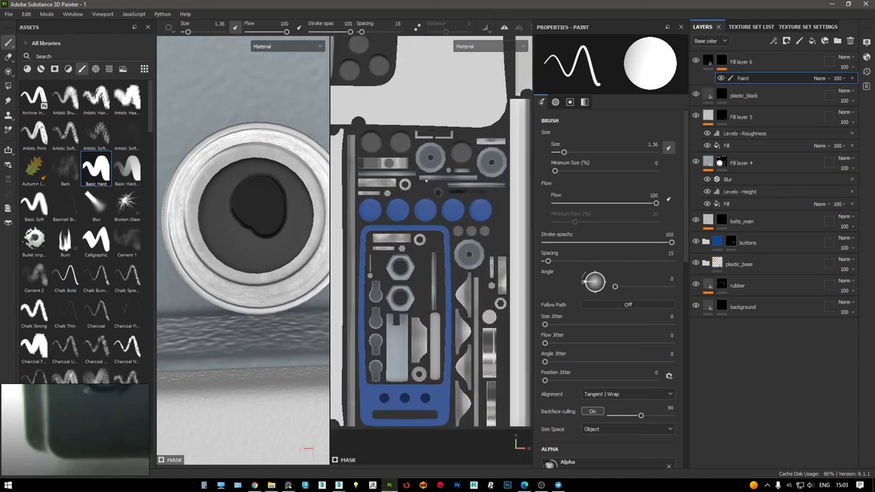
key(ctrl+z)
scroll(438, 173, up, 5)
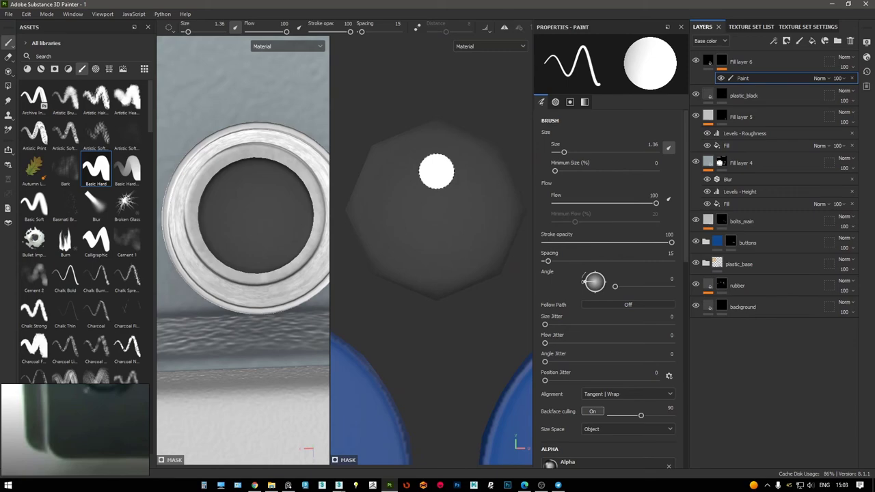
Paint three pin-hole dots on the connector, then orbit out to view the enclosure
click(436, 172)
click(402, 229)
click(475, 232)
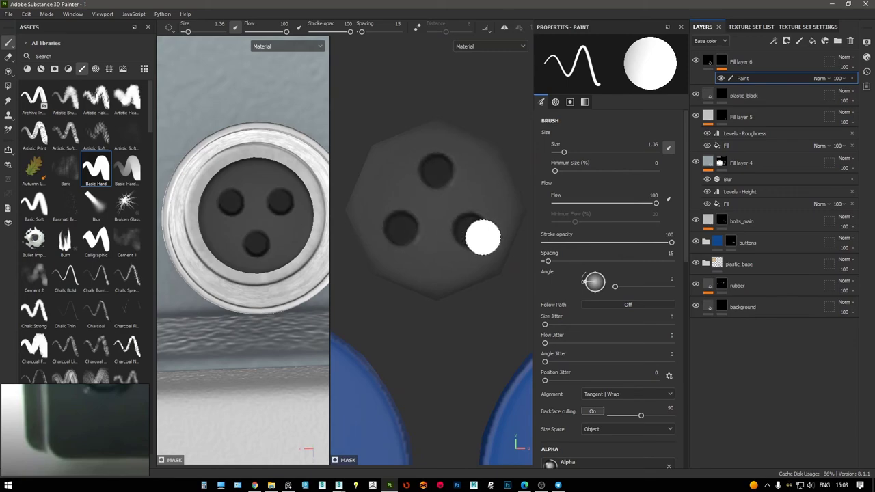
scroll(472, 233, down, 3)
scroll(233, 206, down, 3)
mouse_move(233, 206)
alt+mouse_down()
mouse_move(263, 248)
mouse_move(183, 185)
mouse_move(258, 171)
alt+mouse_up()
scroll(264, 249, down, 5)
scroll(225, 226, up, 5)
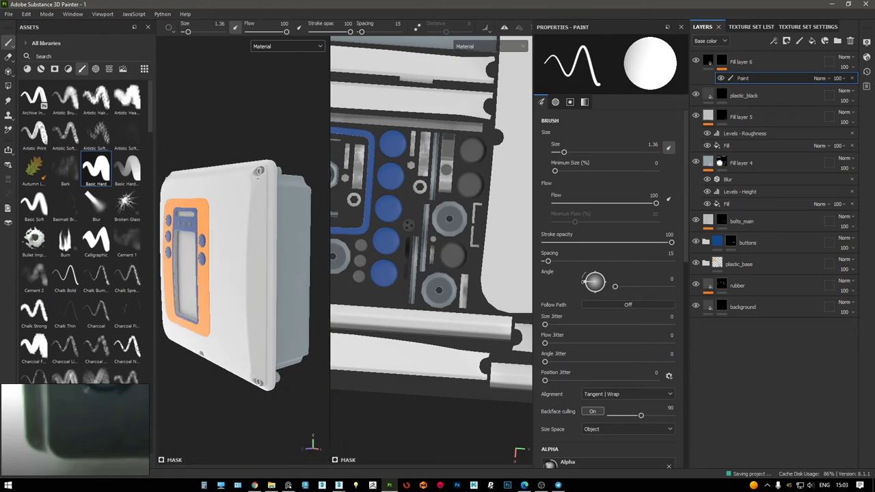
Export the GasMeter texture set with the current settings and close the Export textures window
key(ctrl+shift+e)
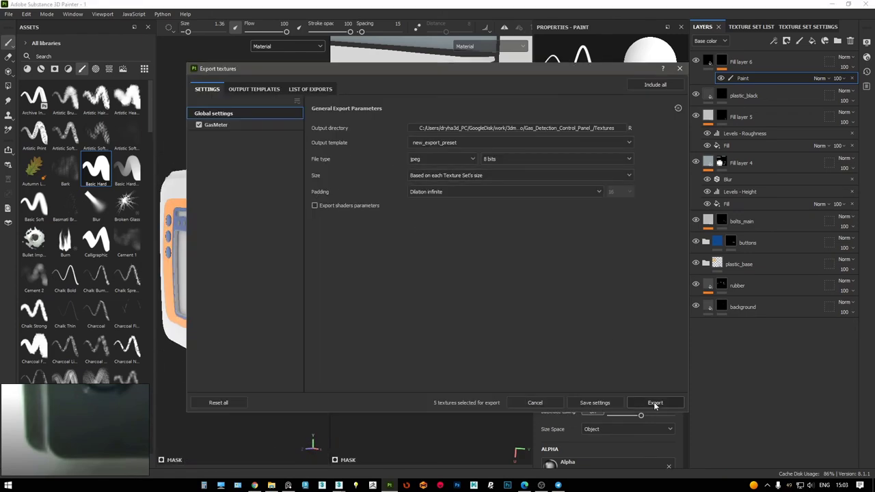
click(653, 404)
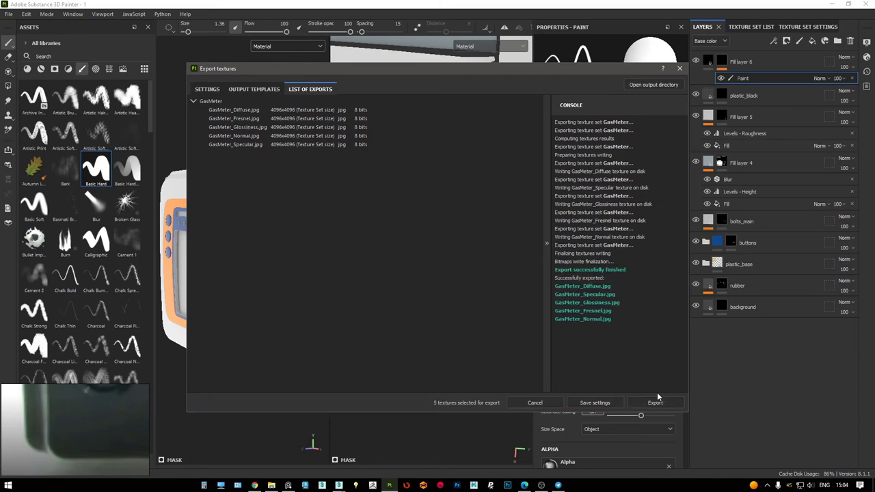
click(680, 68)
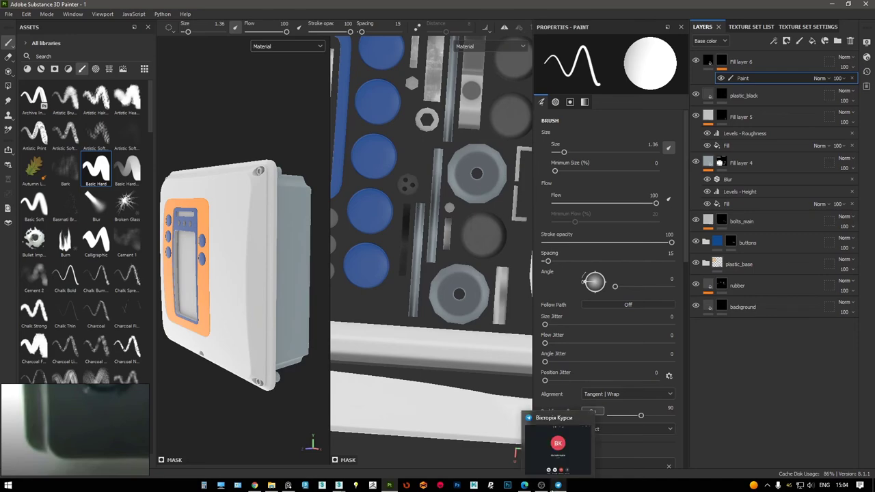
mouse_move(338, 485)
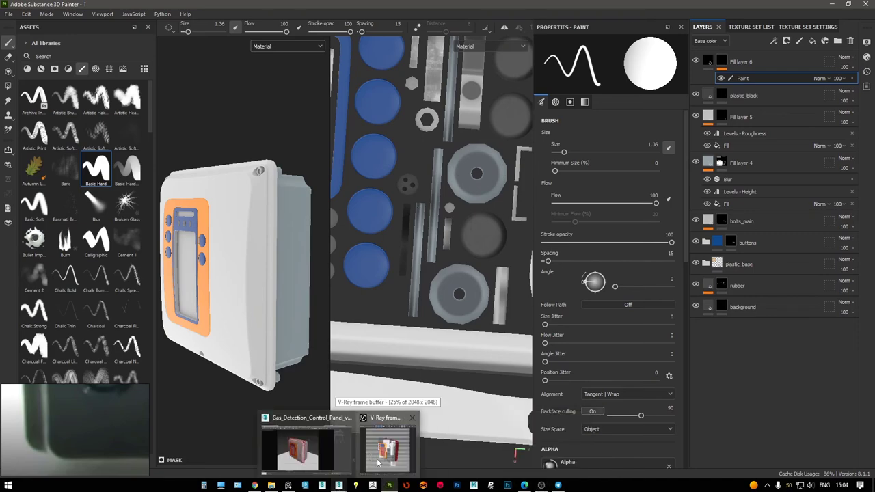
In 3ds Max, render the enclosure with the new textures and zoom around the frame buffer
click(333, 449)
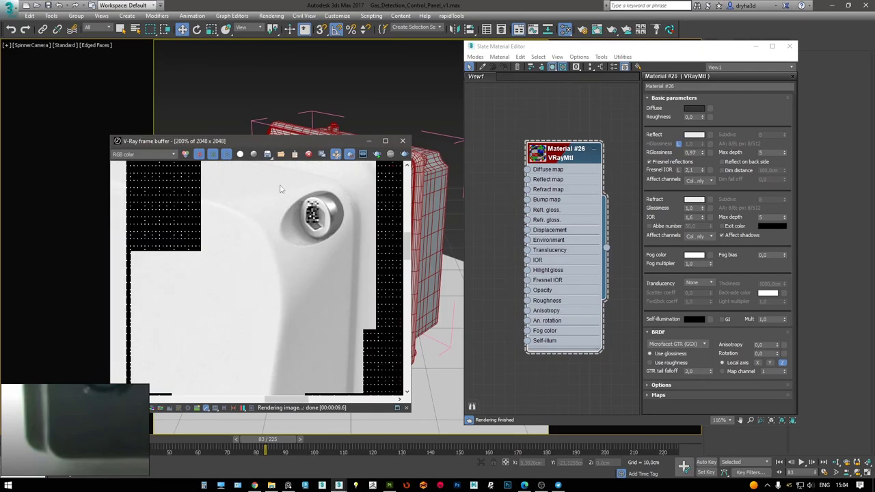
key(F9)
scroll(314, 253, up, 5)
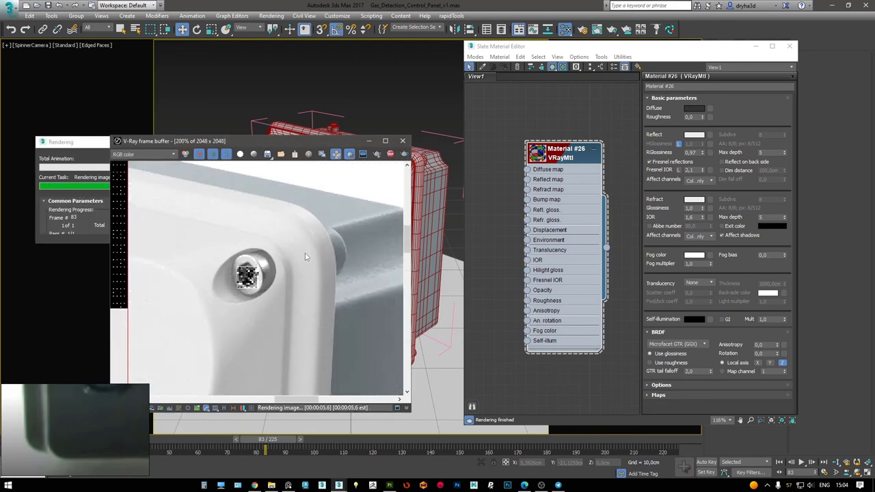
scroll(307, 250, down, 2)
scroll(330, 263, up, 2)
scroll(330, 262, down, 2)
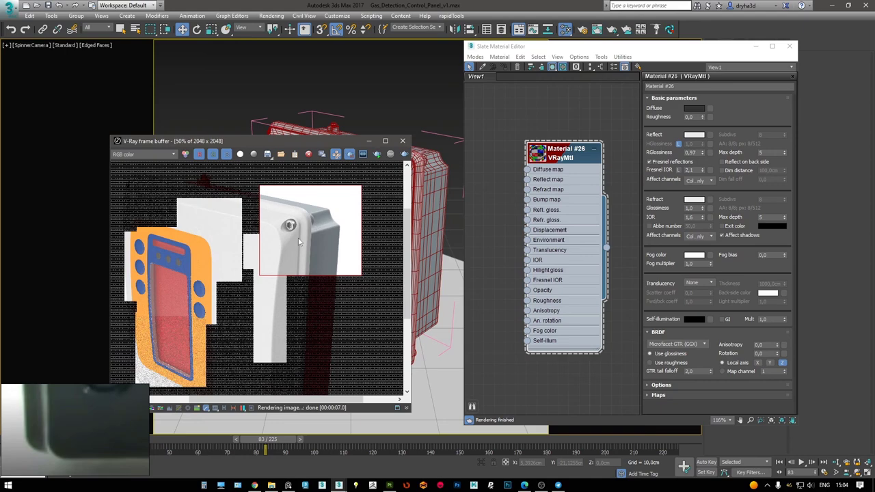
scroll(309, 233, up, 1)
scroll(319, 249, down, 1)
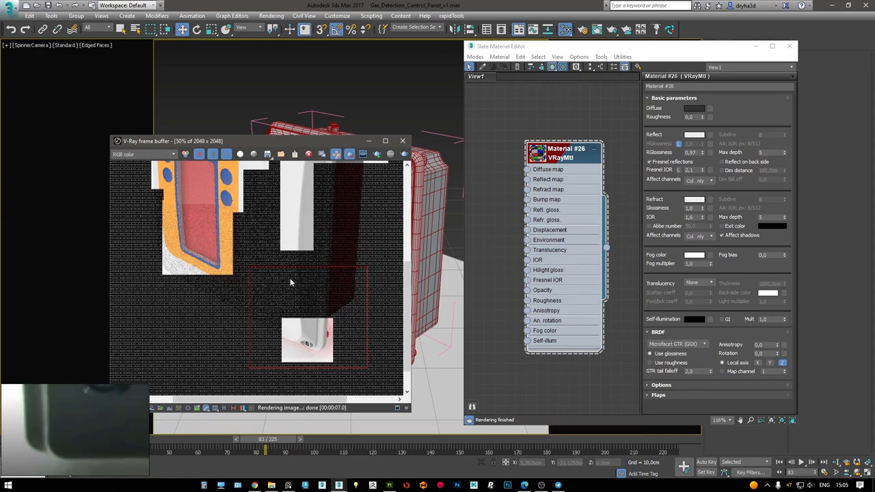
scroll(273, 239, up, 1)
Re-render with Shift+Q and zoom in to inspect the connector detail
key(shift+q)
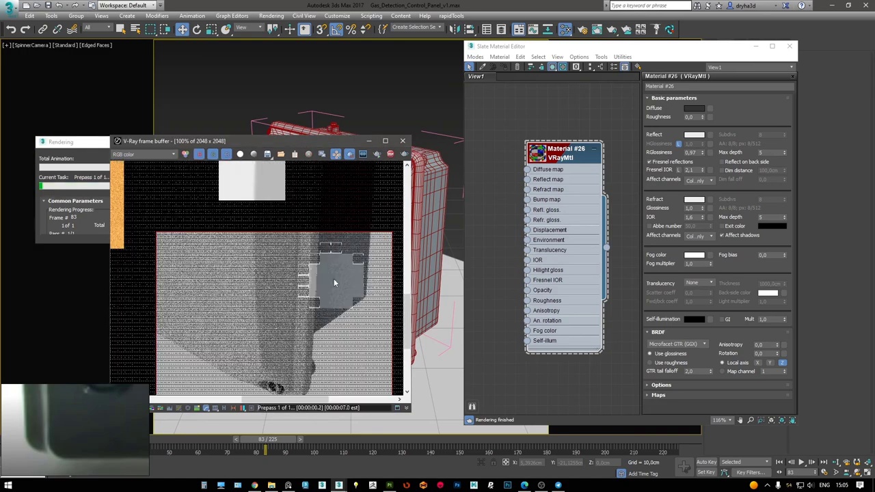
scroll(333, 278, up, 1)
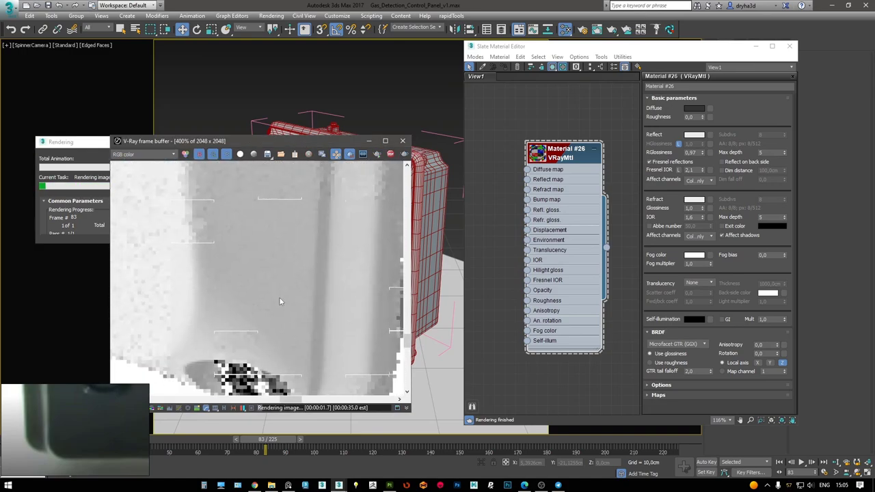
scroll(301, 309, up, 1)
scroll(303, 309, down, 1)
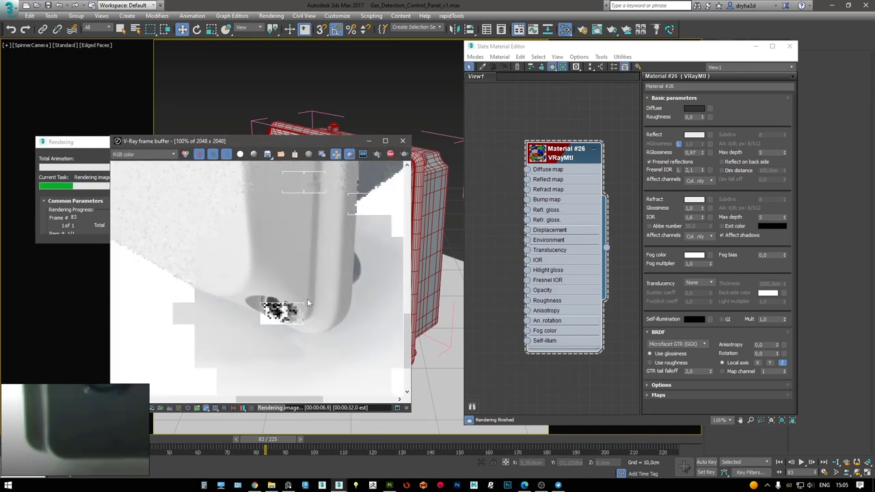
scroll(311, 281, down, 2)
scroll(324, 235, down, 1)
Set the timeline to frame 87 and start a V-Ray render of the box
click(276, 444)
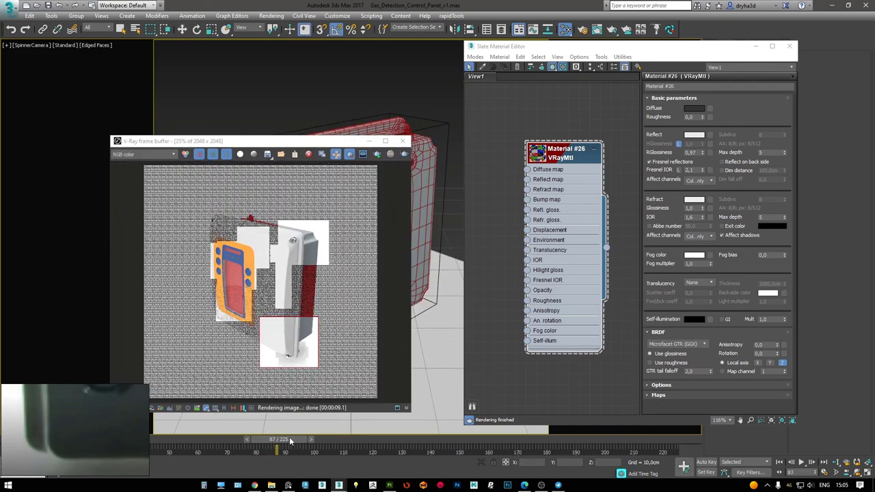
click(356, 154)
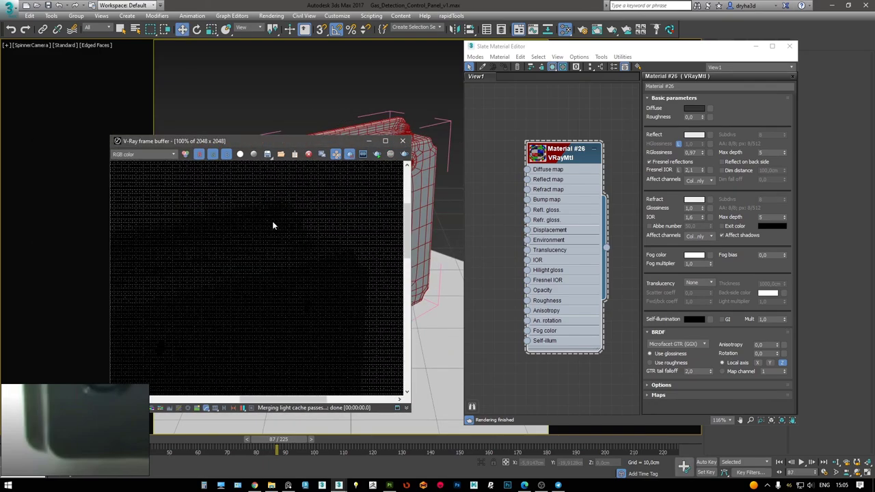
scroll(305, 244, up, 3)
scroll(305, 245, up, 1)
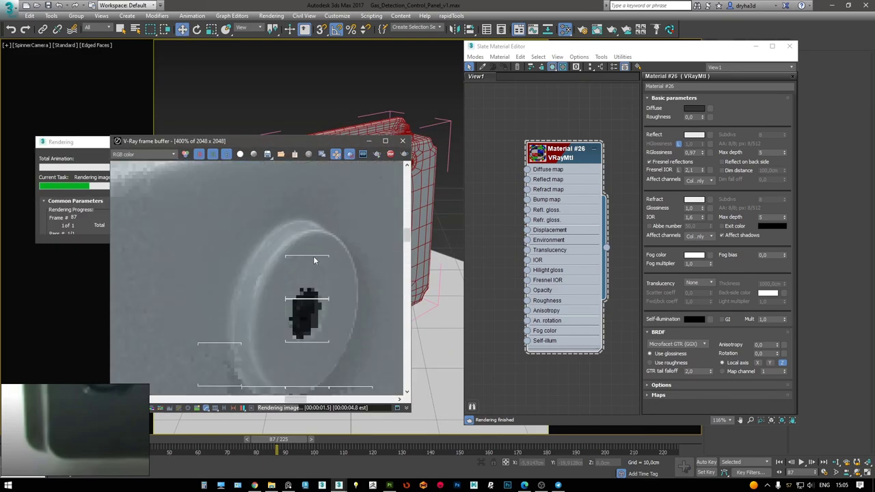
scroll(268, 215, down, 1)
scroll(285, 210, up, 1)
scroll(304, 275, down, 2)
scroll(304, 275, down, 1)
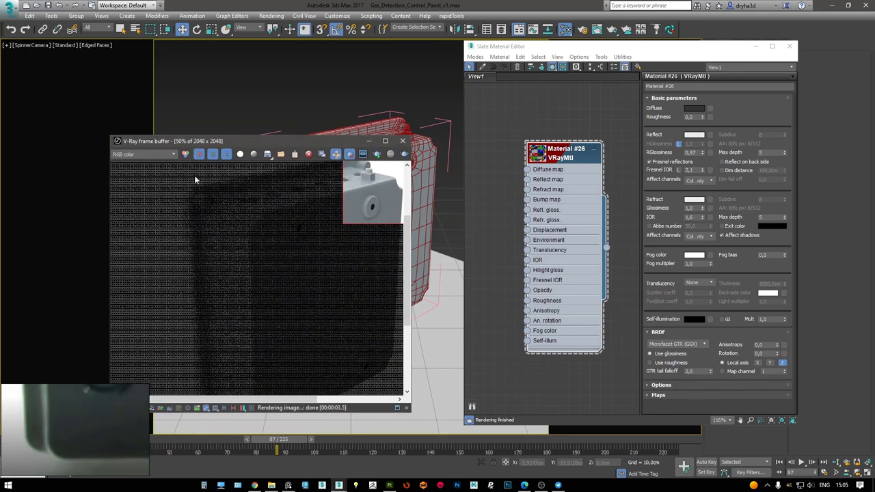
key(shift+q)
Region-render the standoff's dark hole at frame 87, then return to Substance Painter
scroll(250, 201, up, 2)
scroll(274, 223, up, 1)
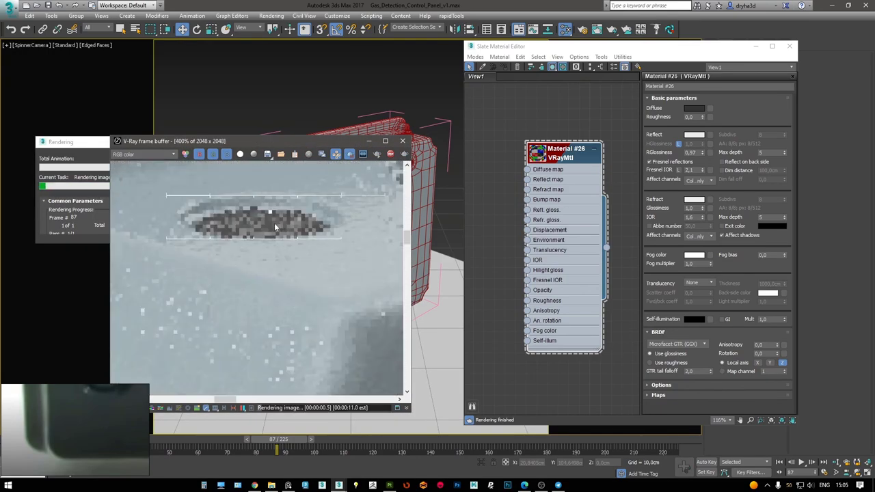
scroll(273, 227, down, 1)
scroll(172, 215, up, 1)
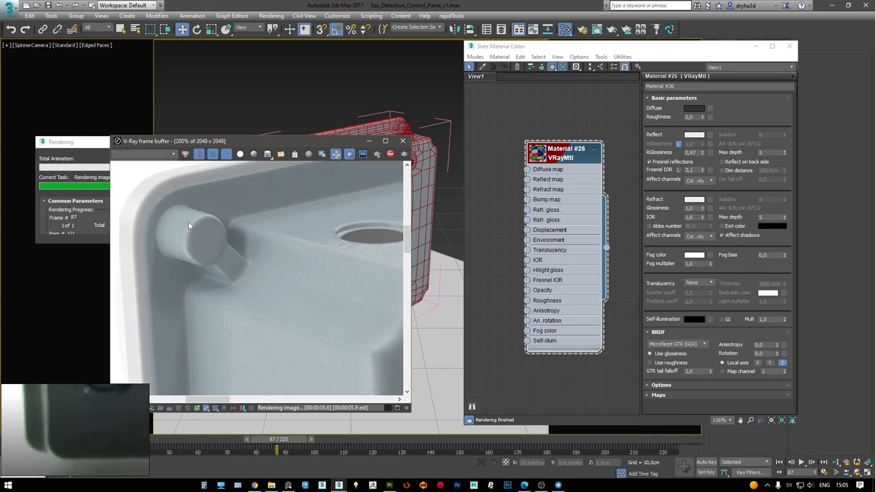
scroll(295, 233, down, 1)
scroll(273, 227, down, 1)
scroll(257, 222, down, 1)
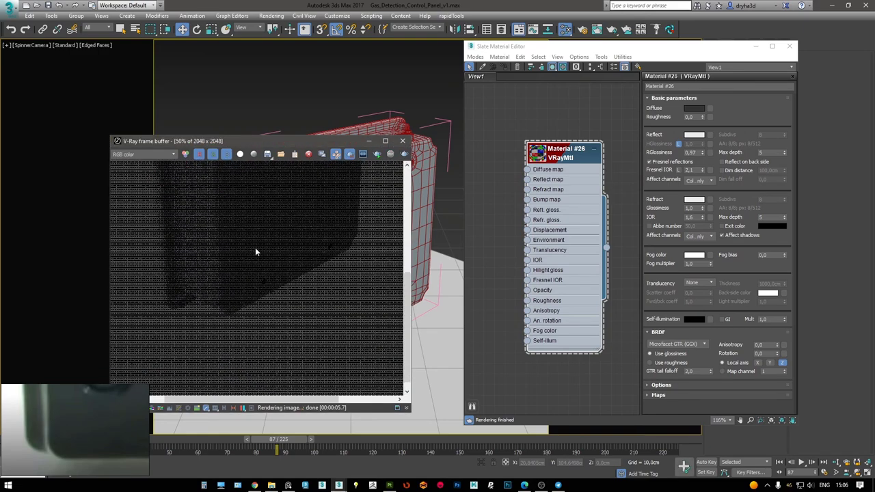
drag(254, 220, 286, 253)
key(shift+q)
scroll(254, 254, up, 3)
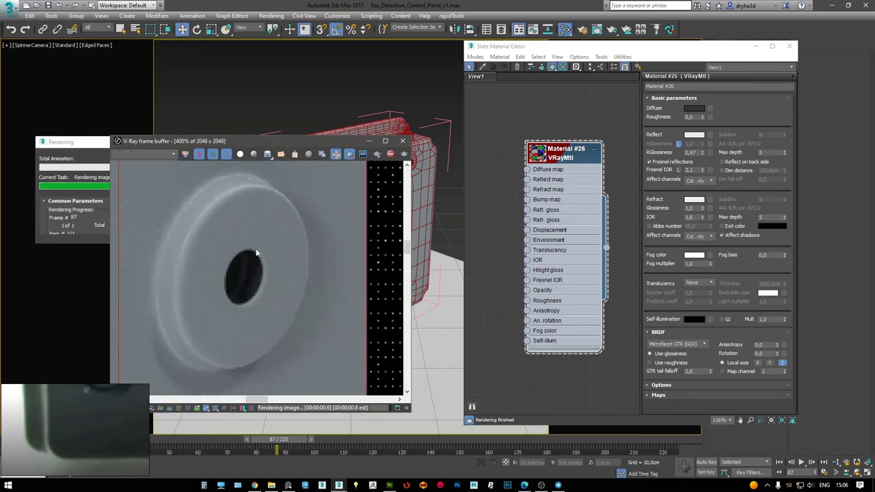
scroll(254, 254, down, 2)
scroll(272, 259, down, 1)
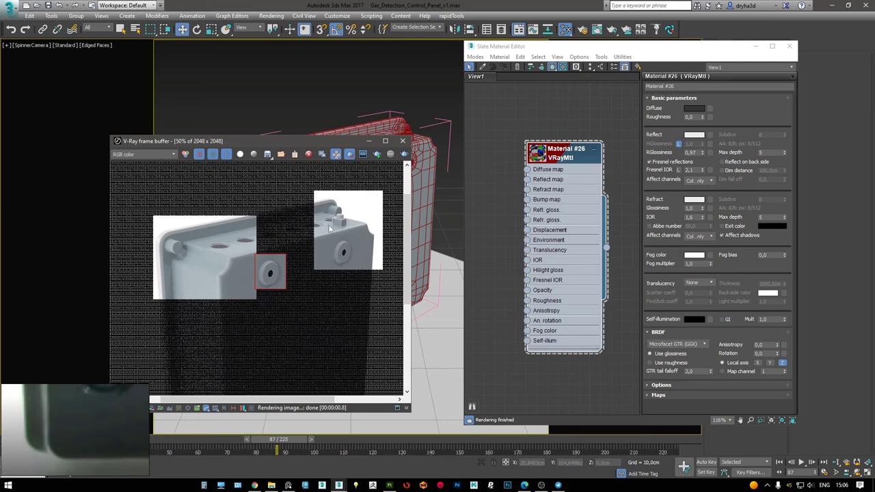
click(389, 485)
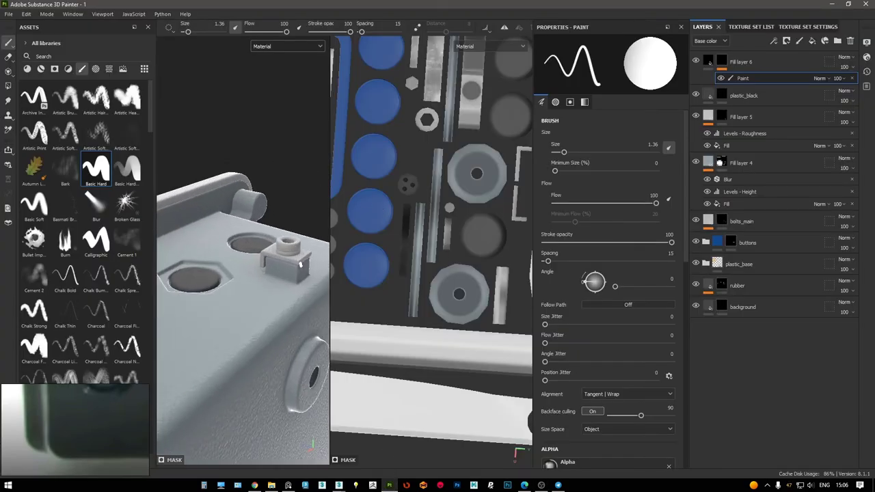
Add Fill layer 7 above Fill layer 6 with height off and base colour BAAB7E
scroll(299, 264, up, 2)
scroll(75, 423, down, 3)
scroll(106, 353, up, 4)
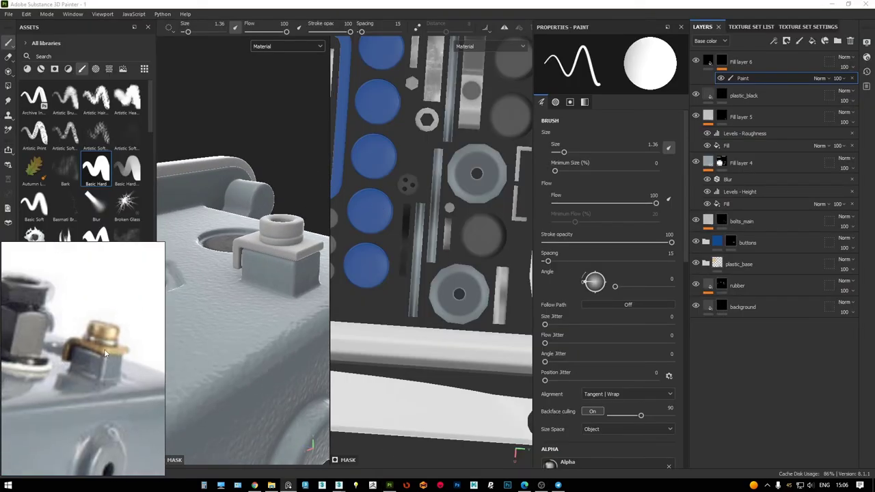
scroll(106, 353, up, 2)
click(764, 60)
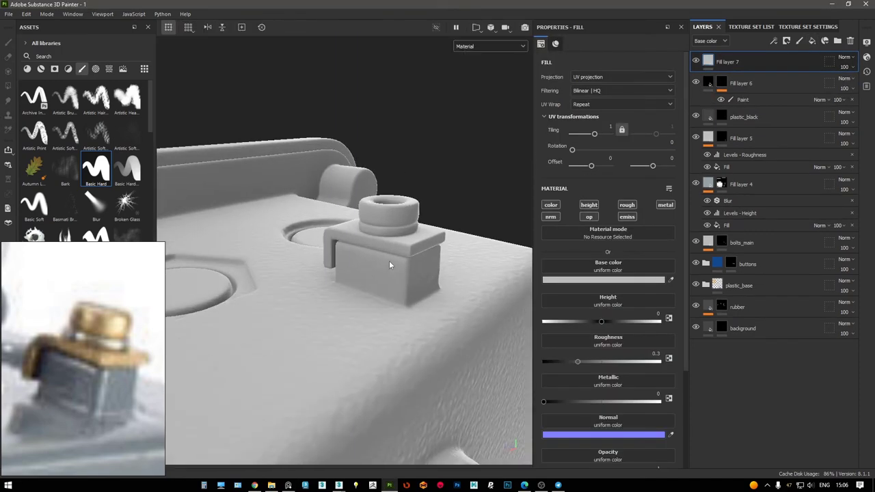
alt+drag(389, 261, 396, 205)
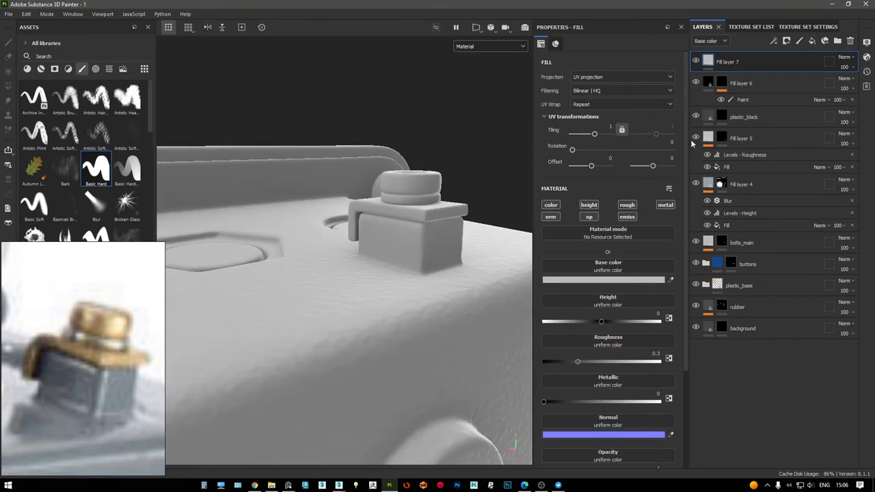
click(588, 205)
click(604, 280)
drag(677, 240, 677, 228)
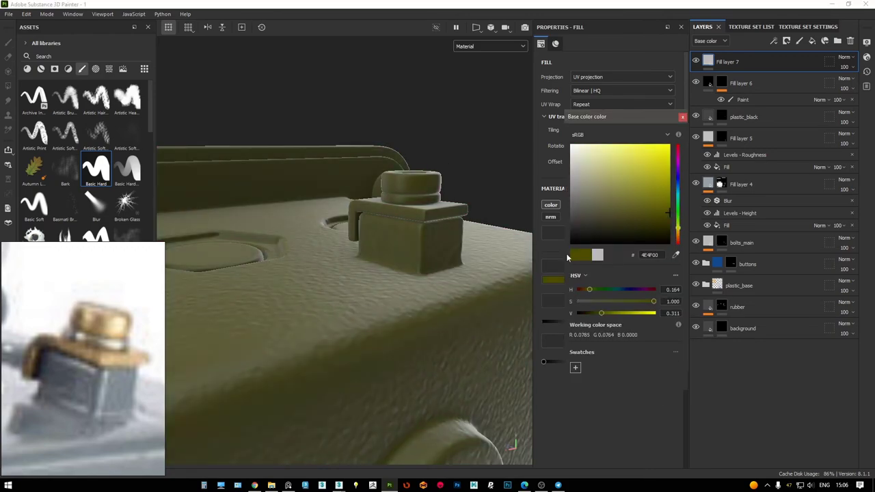
click(602, 168)
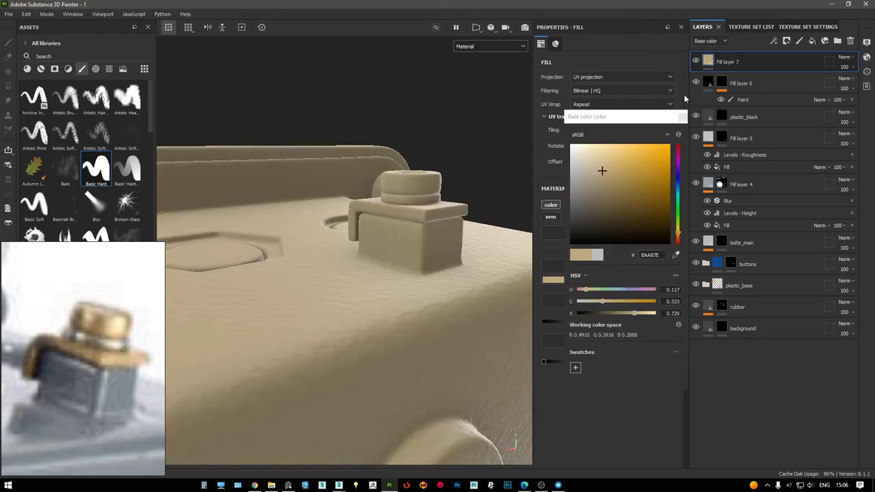
Give Fill layer 7 roughness 0.0383 and metallic 1, black-masked to the bracket and bolt
drag(566, 321, 545, 322)
click(659, 360)
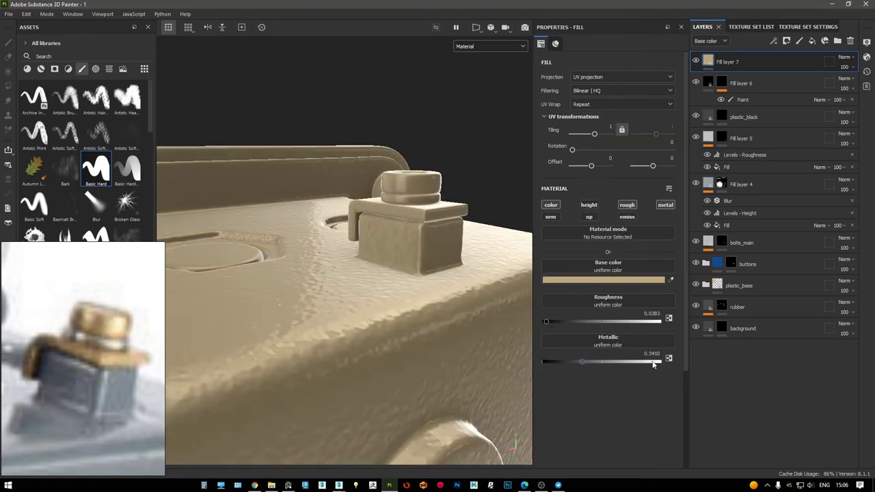
right_click(728, 61)
click(737, 69)
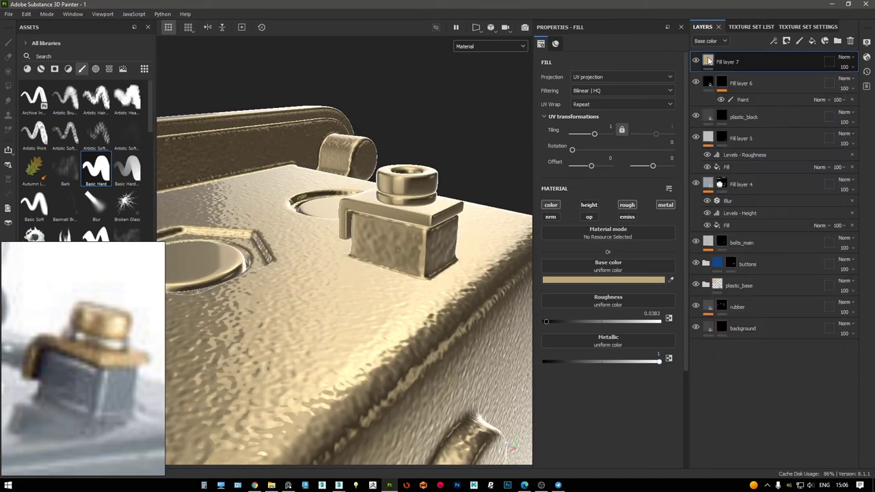
key(4)
click(407, 183)
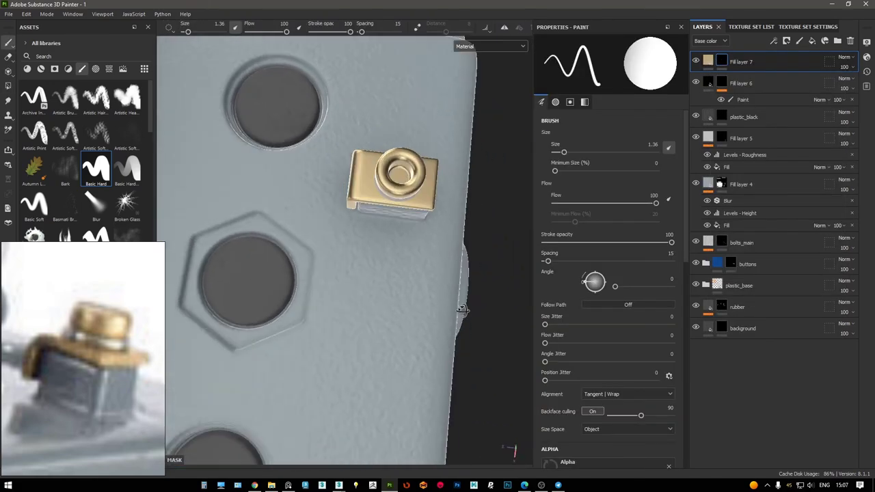
click(729, 69)
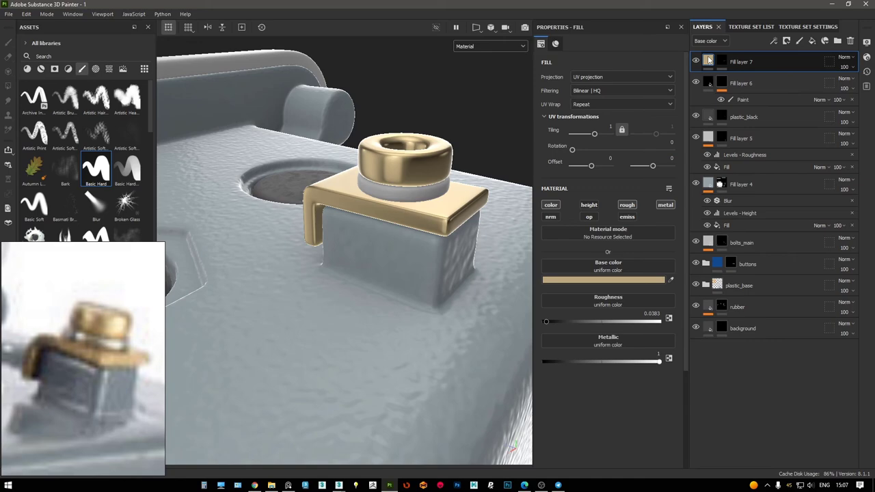
Add a fill effect inside Fill layer 7 that affects only roughness
right_click(708, 60)
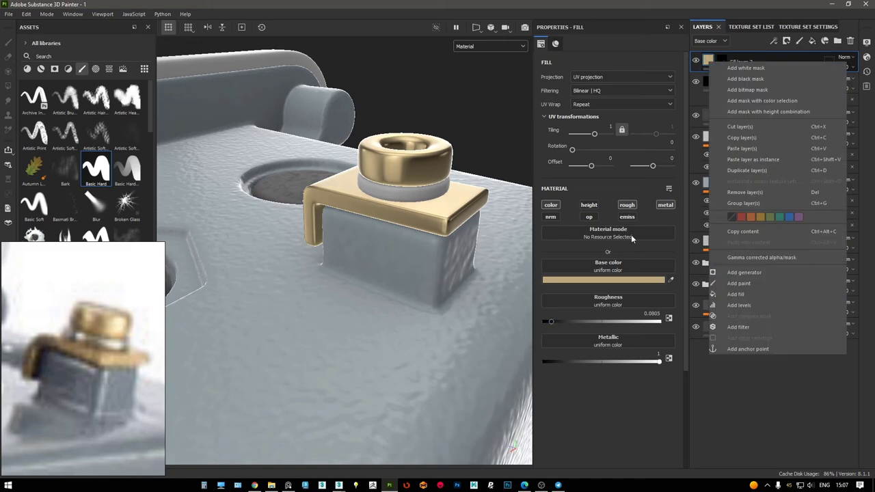
right_click(708, 60)
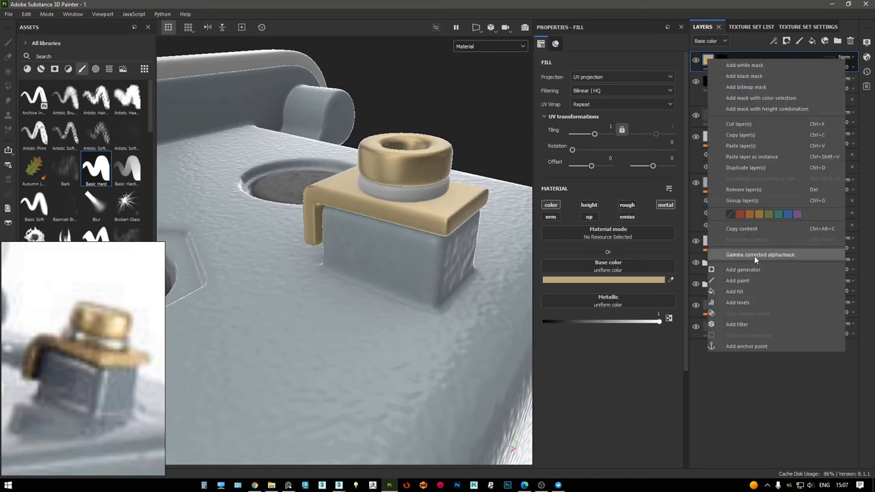
click(735, 291)
click(589, 216)
click(550, 216)
click(665, 204)
click(589, 204)
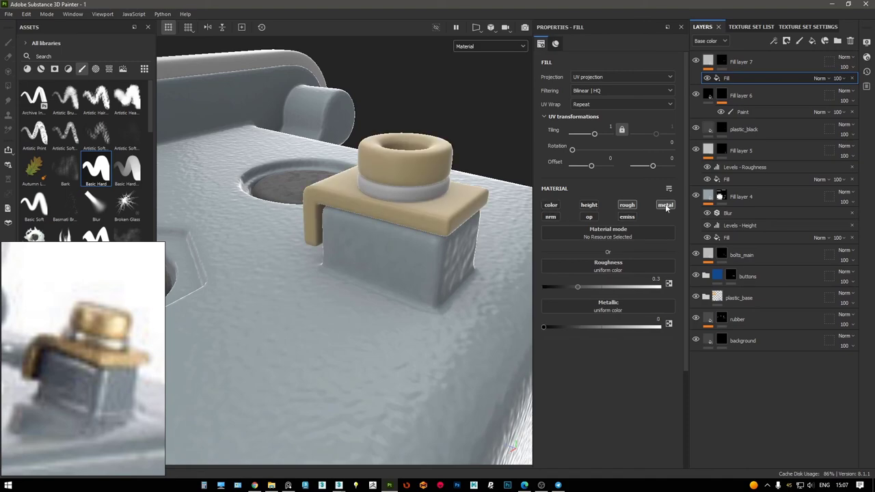
click(550, 204)
Load the Oculus texture into the roughness fill and add Levels (input 0.513–0.82, output 0.737)
click(27, 56)
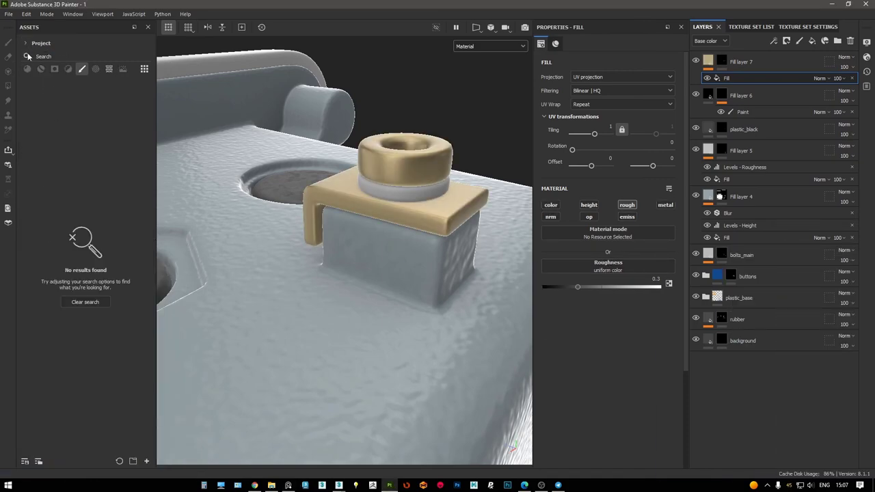
click(42, 62)
drag(127, 95, 602, 268)
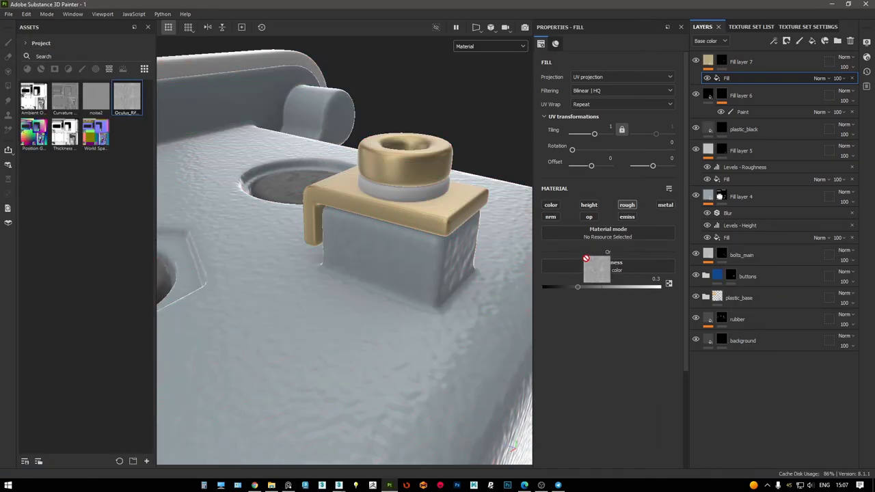
alt+drag(444, 205, 424, 179)
right_click(725, 78)
click(746, 225)
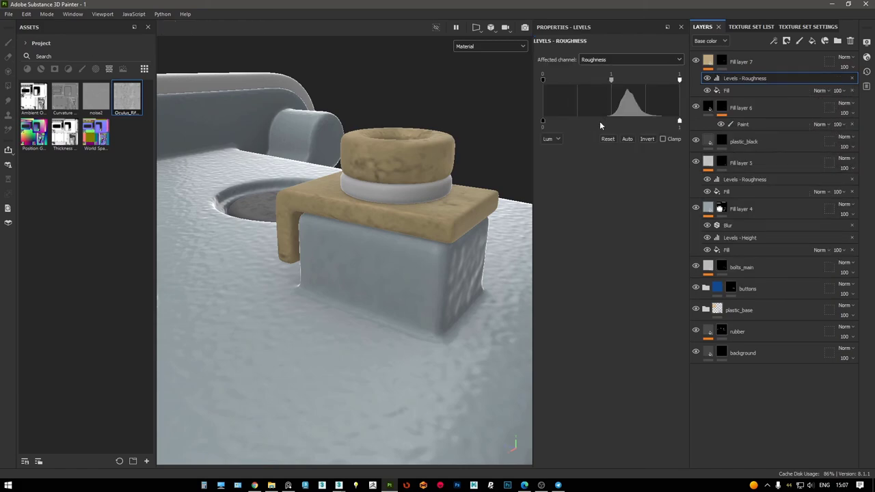
drag(603, 82, 612, 80)
drag(679, 80, 655, 80)
drag(679, 121, 643, 121)
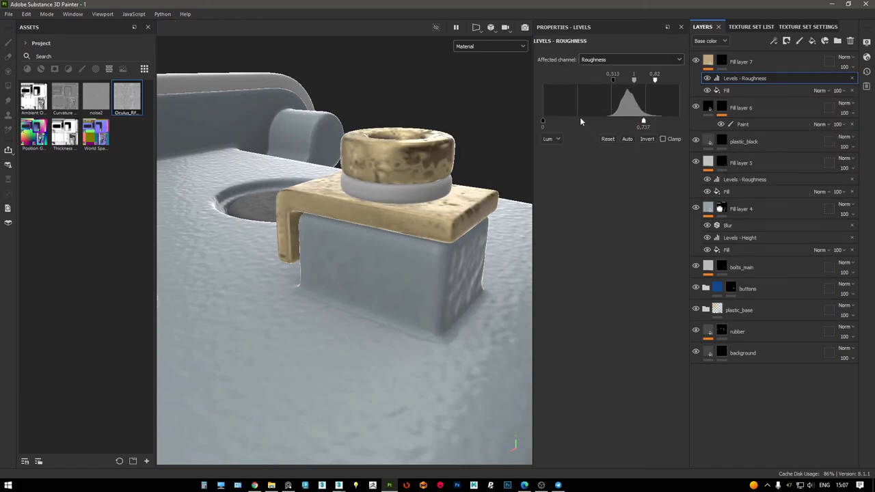
drag(543, 121, 612, 123)
Set Fill layer 7's height blending to Normal and review the roughness effects
click(709, 63)
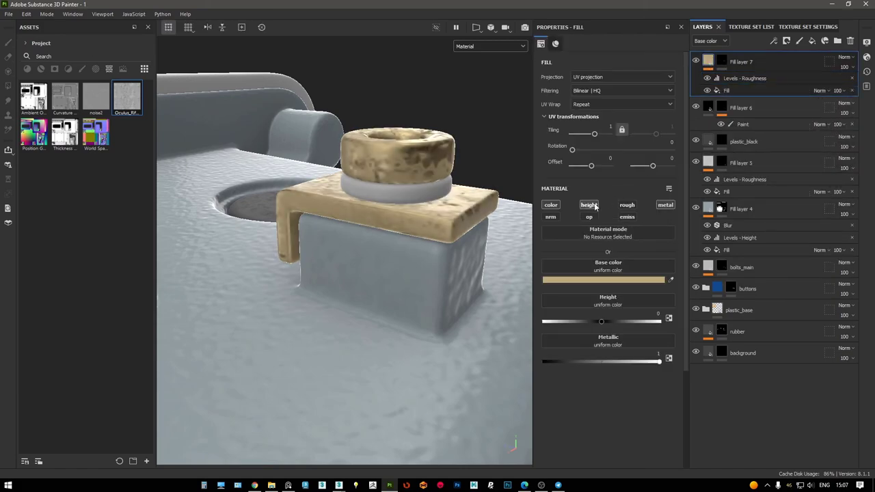
click(711, 41)
click(707, 68)
click(848, 60)
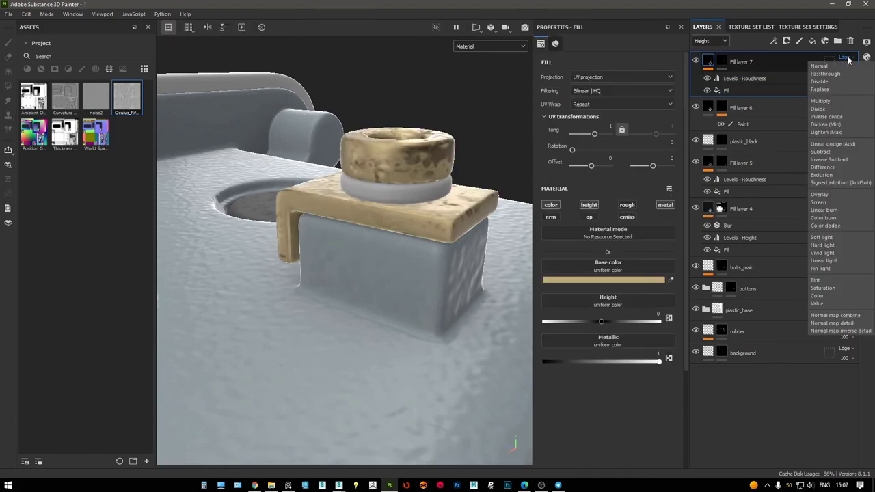
click(819, 66)
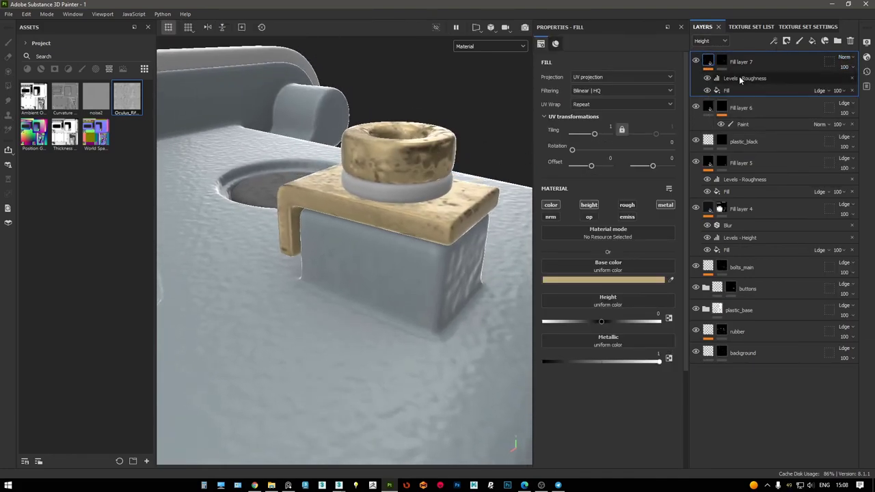
click(740, 78)
click(735, 91)
click(740, 78)
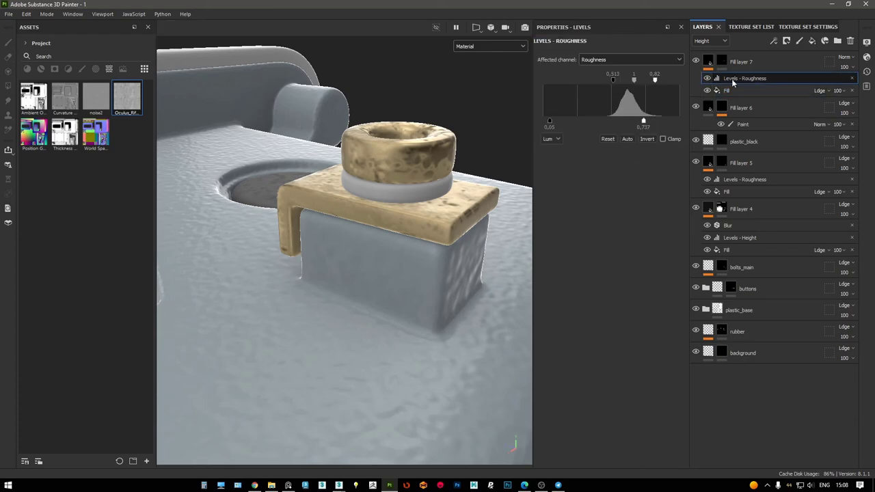
click(741, 61)
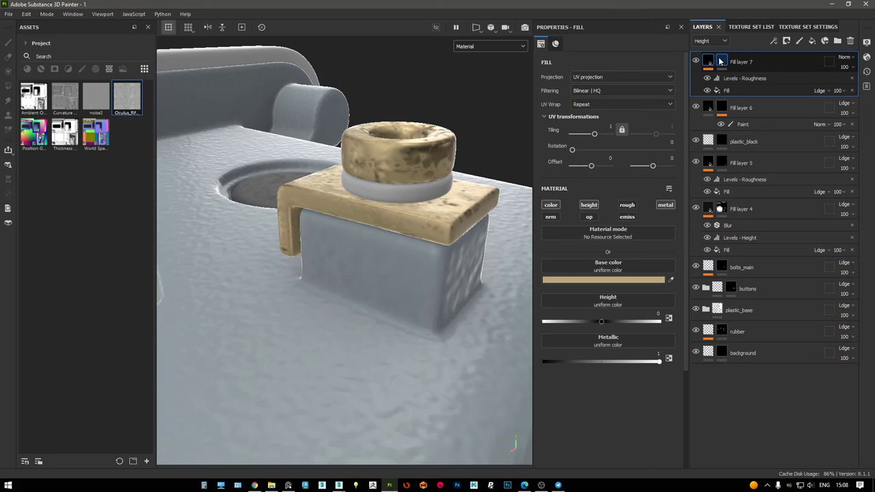
Lower the roughness Levels output black point to 0.097, then duplicate the gold layer
alt+drag(414, 175, 435, 174)
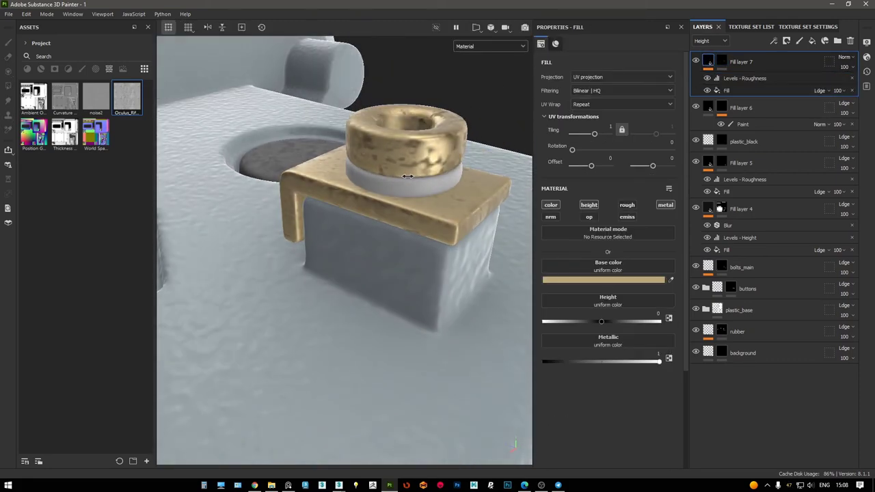
click(740, 78)
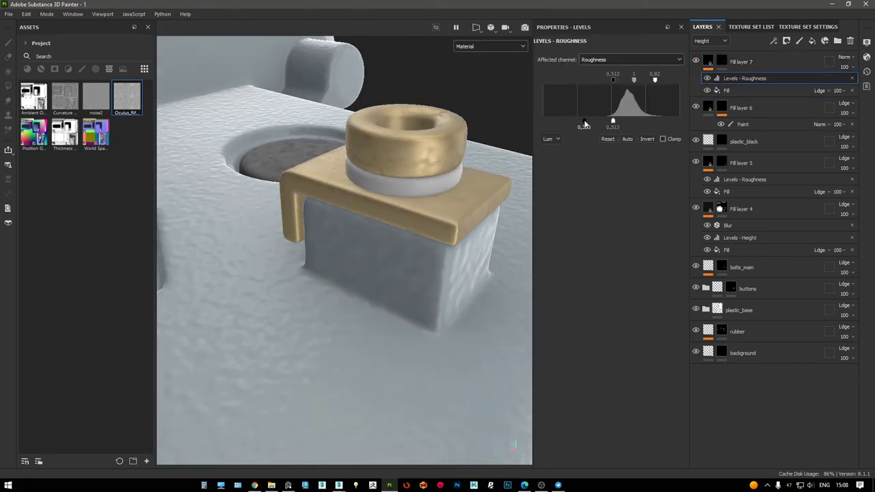
click(738, 91)
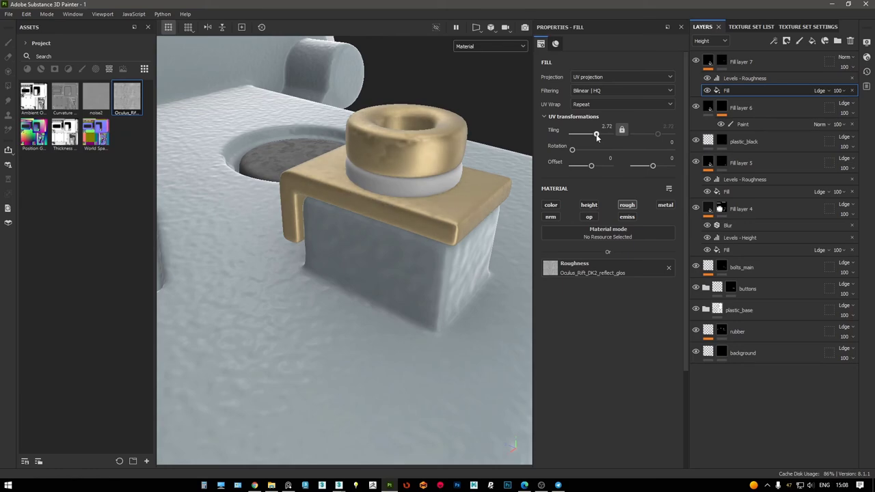
click(736, 79)
drag(629, 121, 631, 122)
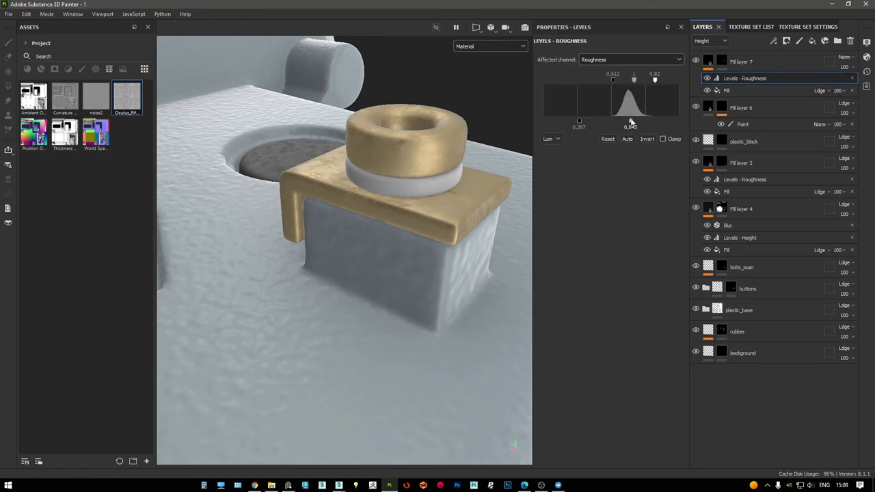
drag(579, 128, 555, 127)
alt+drag(410, 226, 454, 190)
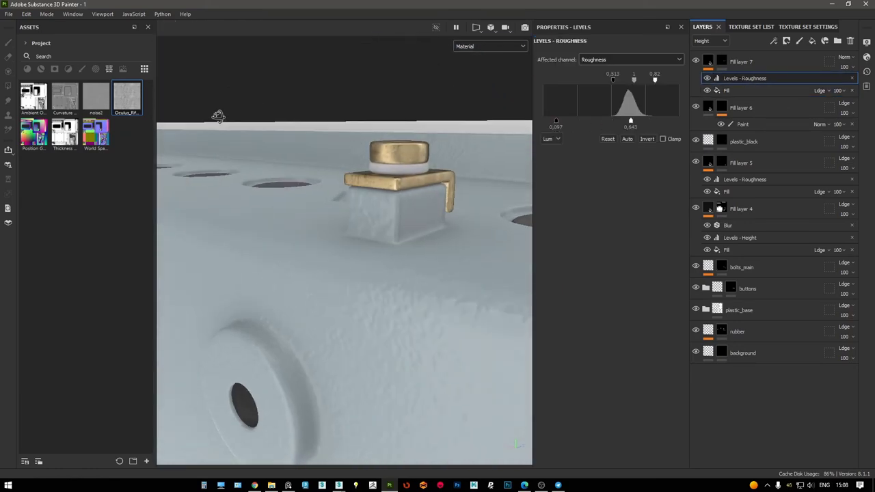
click(824, 41)
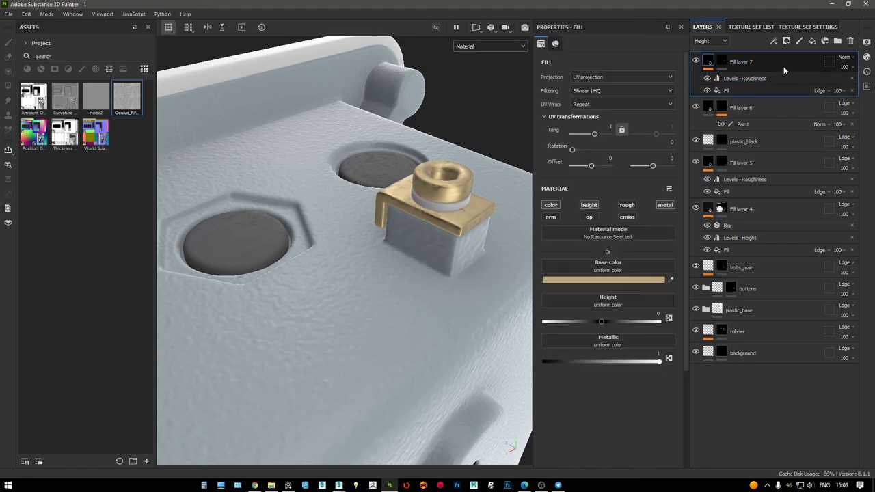
Recolour the copied layer's base colour to light grey C6C6C6
right_click(723, 61)
click(724, 60)
scroll(441, 204, up, 3)
click(726, 90)
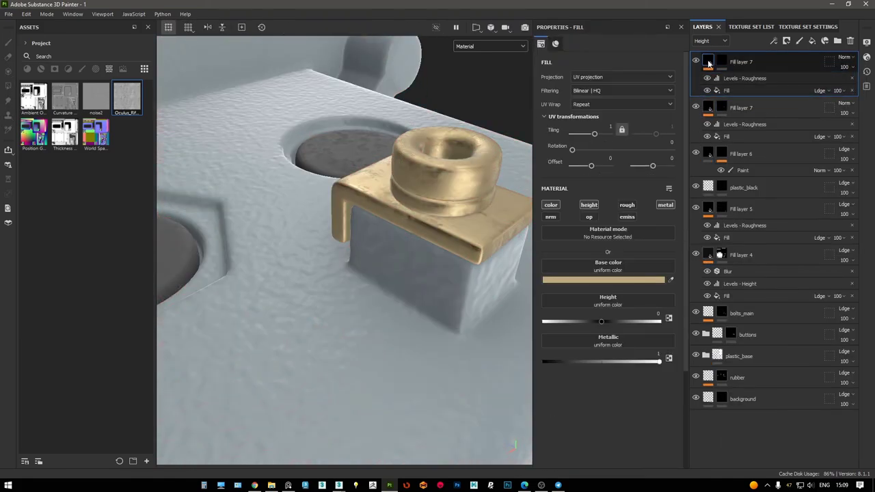
click(607, 280)
drag(585, 193, 546, 171)
scroll(456, 140, down, 5)
mouse_move(455, 140)
alt+mouse_down()
mouse_move(382, 257)
mouse_move(388, 210)
alt+mouse_up()
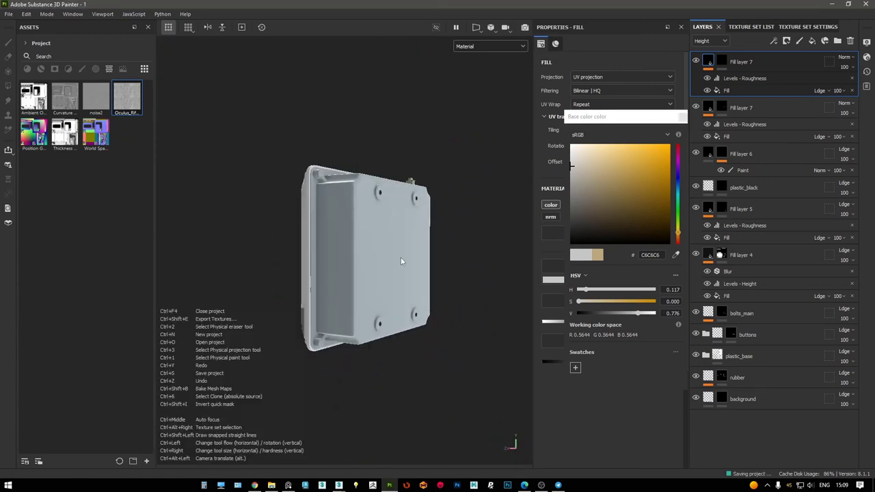
Export the five GasMeter texture maps as jpeg files
alt+drag(400, 254, 308, 162)
key(ctrl+shift+e)
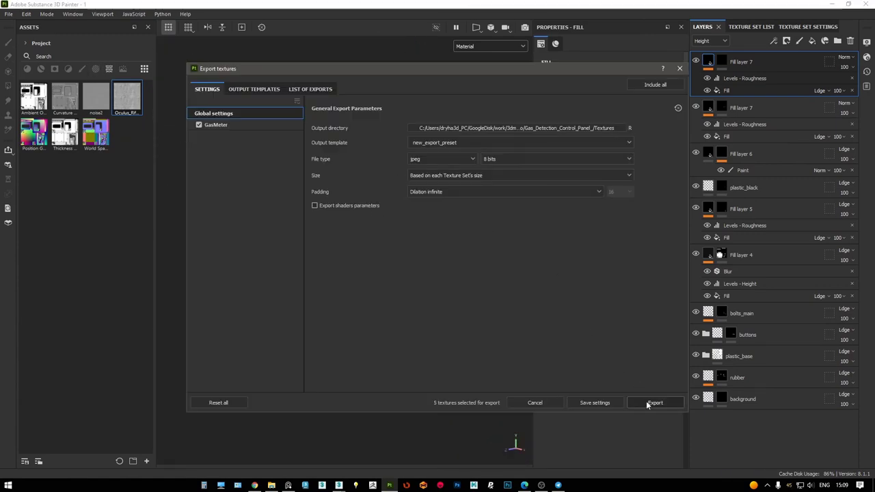
click(651, 402)
In 3ds Max, move the time slider to frame 113 and V-Ray render the enclosure's front
mouse_move(339, 485)
click(300, 444)
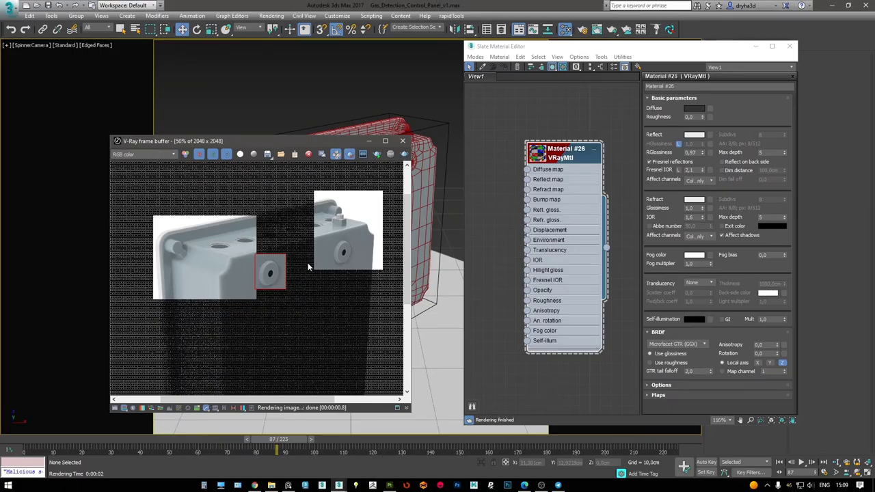
middle_drag(283, 258, 330, 241)
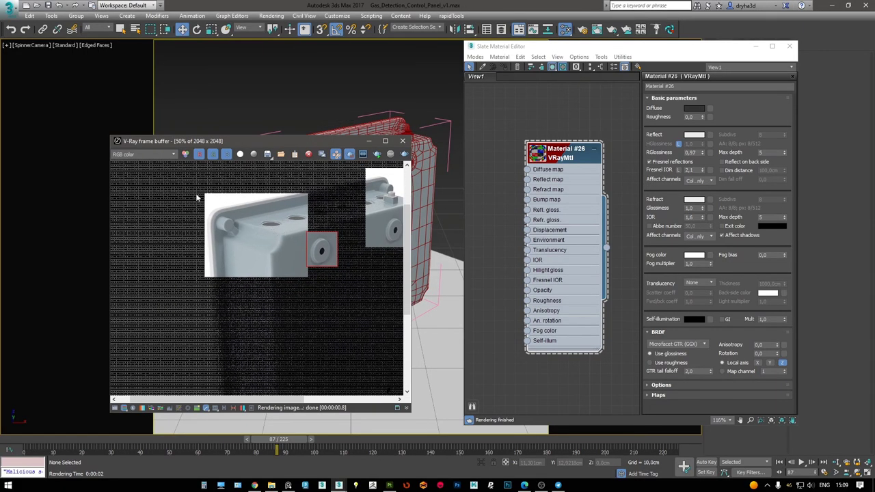
click(404, 154)
scroll(251, 225, up, 1)
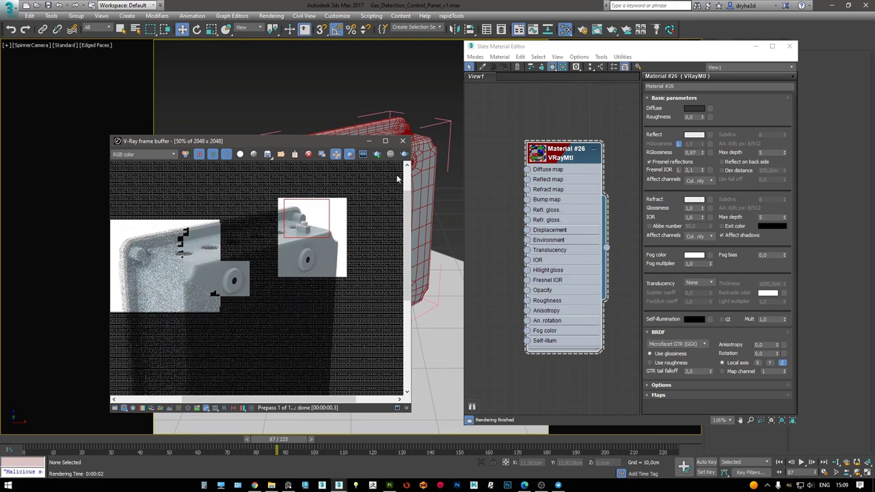
scroll(301, 233, up, 1)
scroll(297, 268, down, 1)
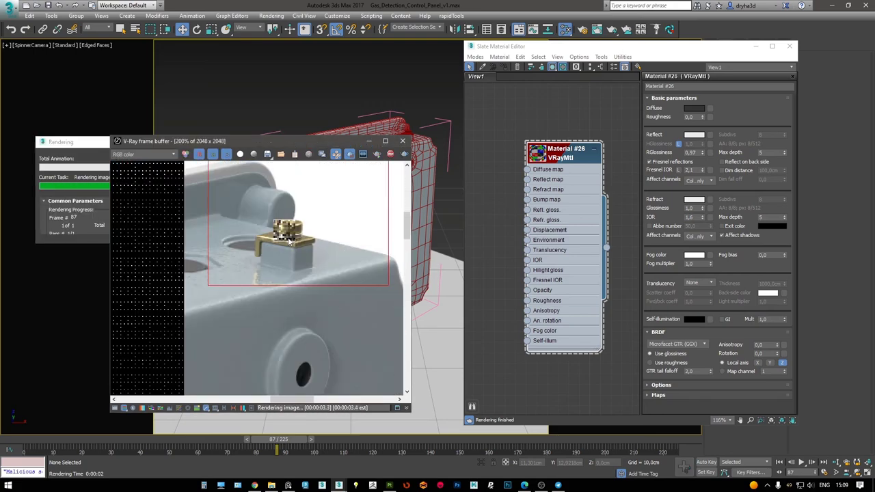
scroll(296, 269, down, 2)
mouse_move(288, 439)
mouse_down()
mouse_move(371, 439)
mouse_move(360, 438)
mouse_up()
click(404, 154)
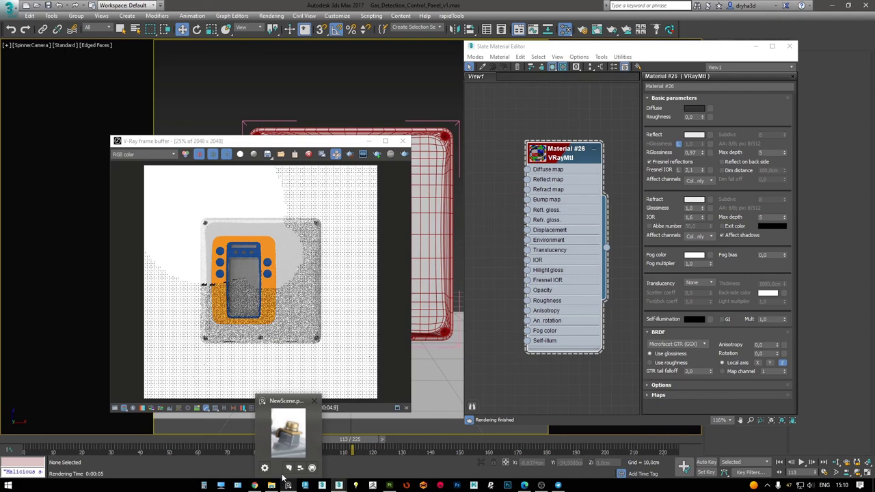
Zoom in and region re-render the top-left corner screw at frame 113
double_click(209, 223)
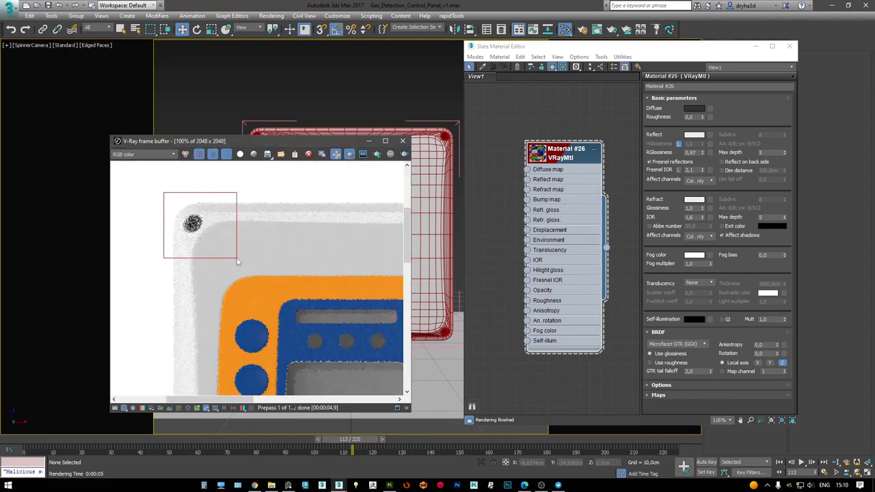
key(shift+q)
scroll(197, 260, up, 2)
scroll(197, 259, down, 1)
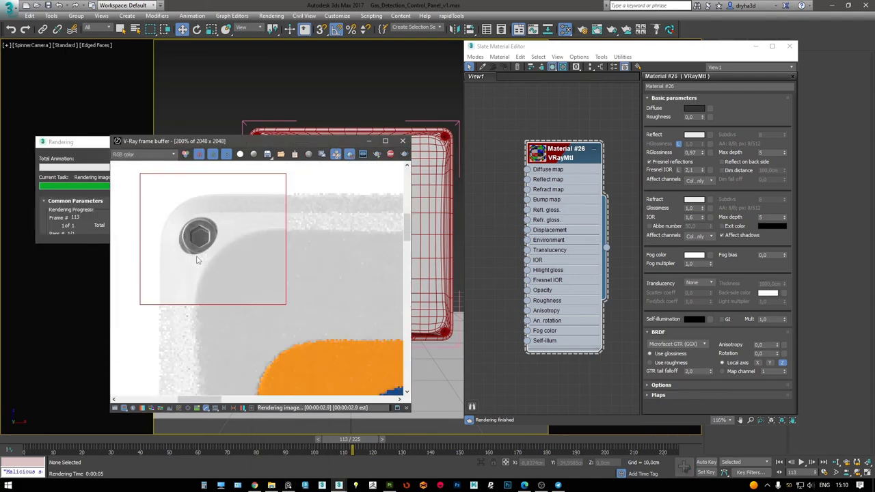
scroll(197, 260, down, 2)
scroll(205, 250, down, 2)
key(shift+q)
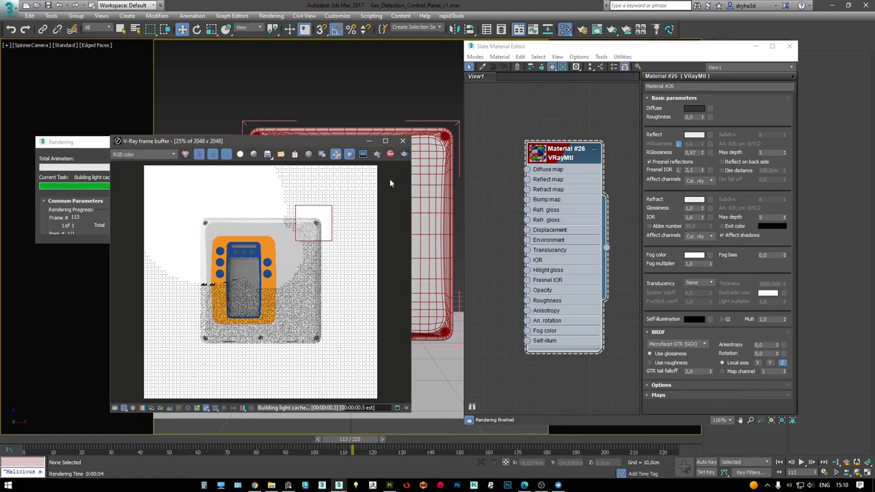
scroll(308, 231, up, 3)
scroll(314, 224, down, 1)
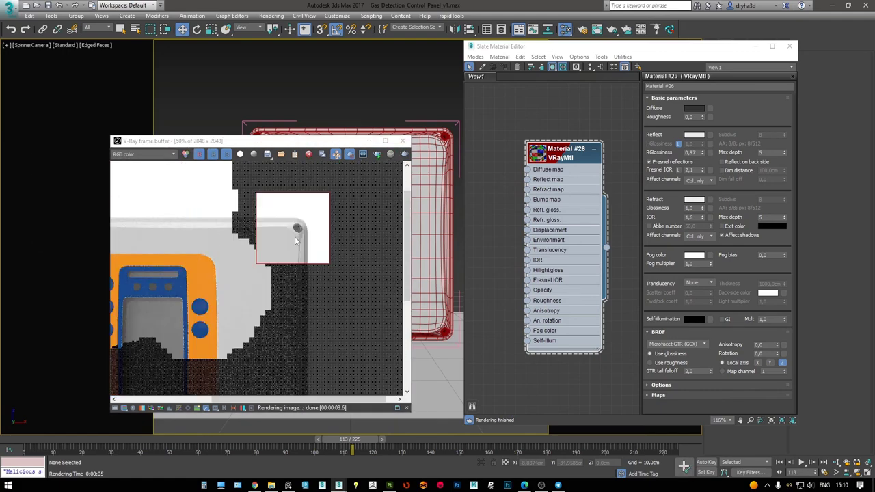
scroll(294, 237, down, 1)
Region re-render the front-panel blue buttons to check their detail
click(404, 155)
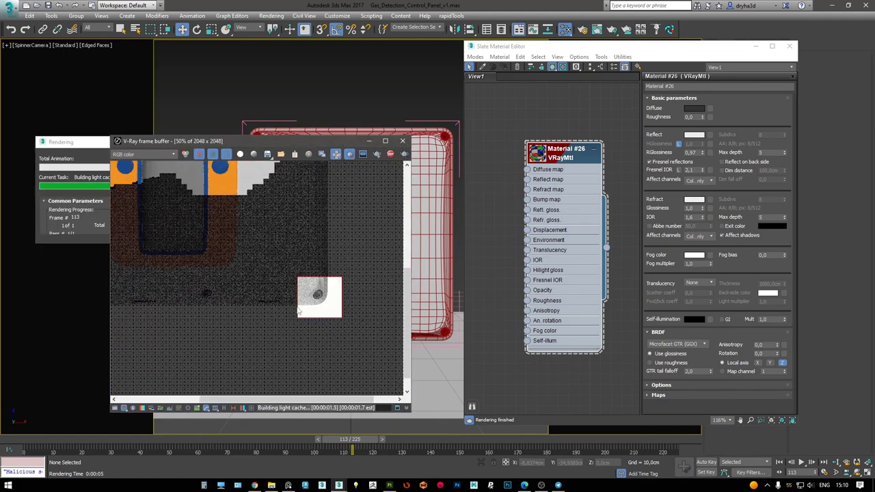
scroll(311, 299, up, 1)
scroll(308, 279, up, 2)
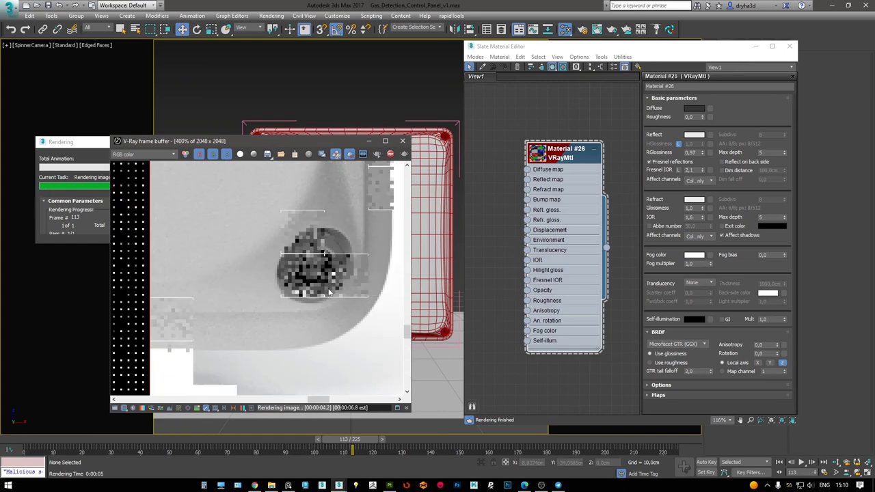
scroll(287, 284, down, 1)
scroll(258, 291, down, 2)
scroll(257, 291, up, 1)
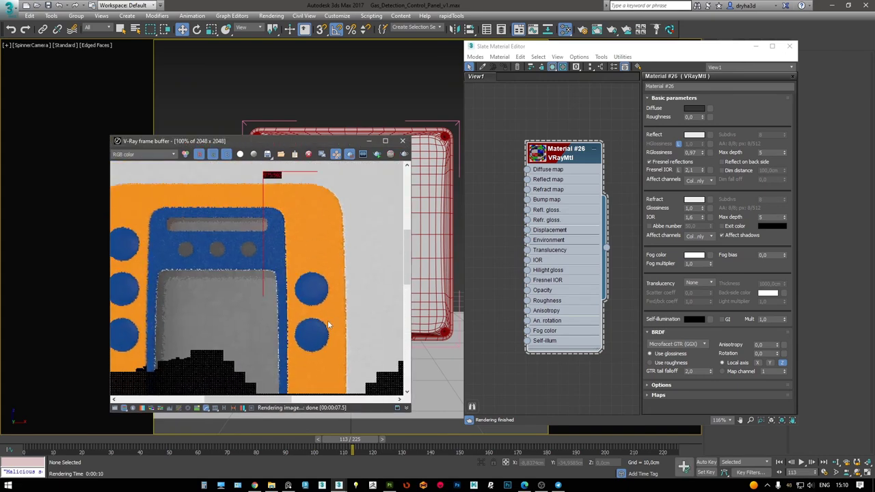
click(404, 155)
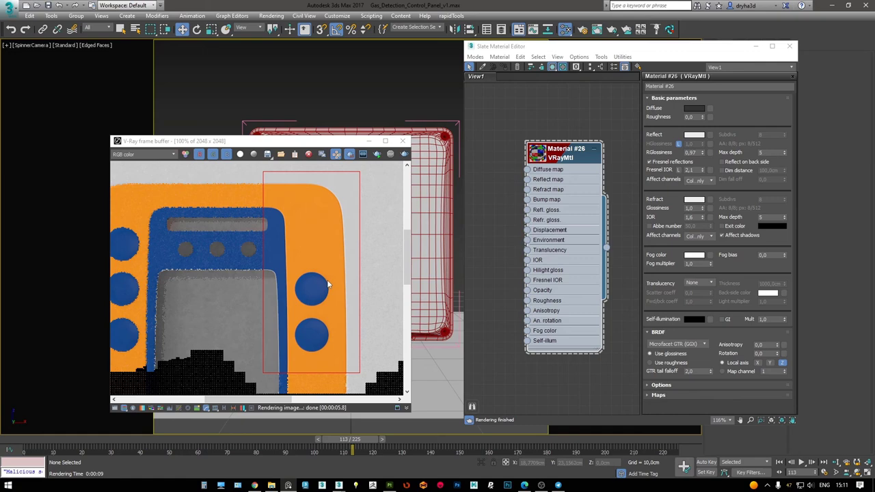
scroll(303, 280, down, 2)
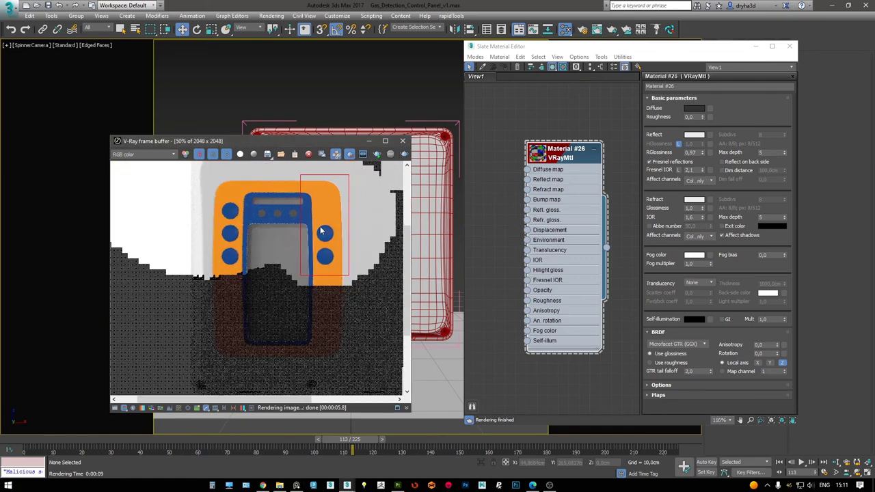
In Substance Painter, orbit the enclosure to an angled side view of its front panel
click(402, 486)
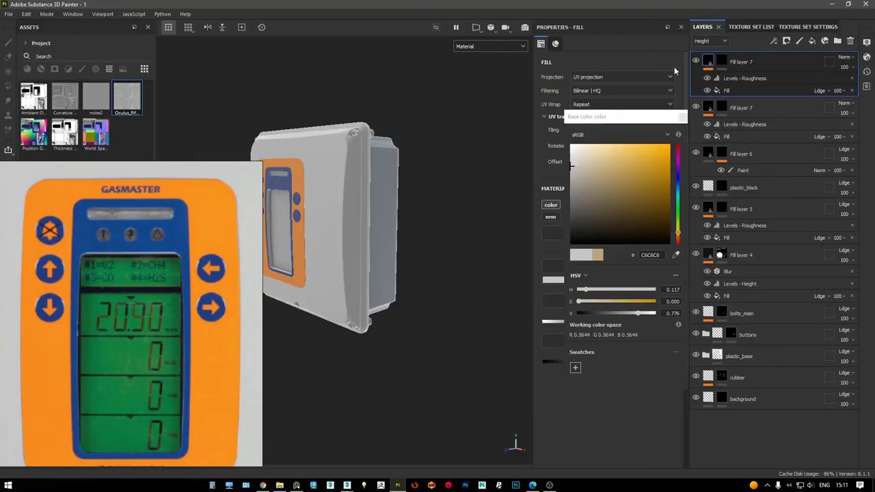
mouse_move(340, 194)
alt+mouse_down()
mouse_move(361, 150)
mouse_move(372, 180)
alt+mouse_up()
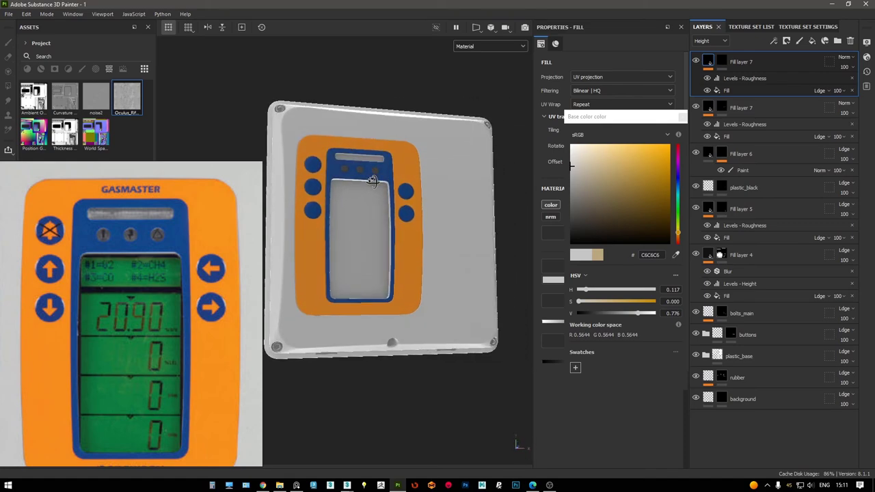
scroll(372, 182, up, 5)
scroll(349, 178, up, 2)
mouse_move(381, 143)
alt+mouse_down()
mouse_move(256, 157)
mouse_move(326, 175)
alt+mouse_up()
scroll(326, 175, down, 4)
alt+drag(387, 139, 437, 144)
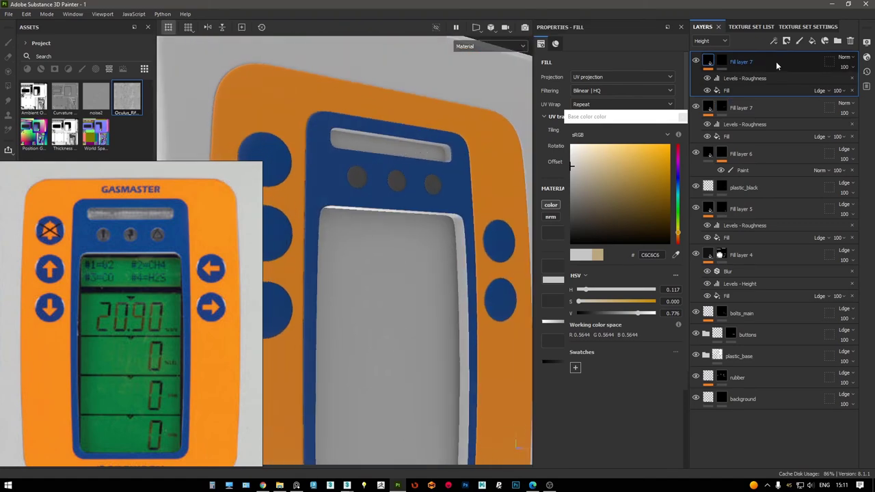
Add a top fill layer 'reflection' with height off, roughness 0.02 and white base colour
click(811, 42)
text(reflection)
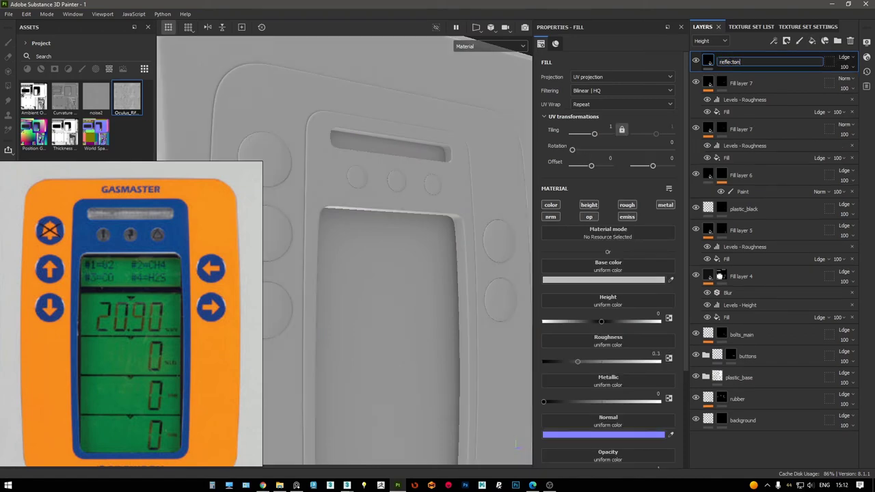
key(Return)
scroll(439, 152, up, 2)
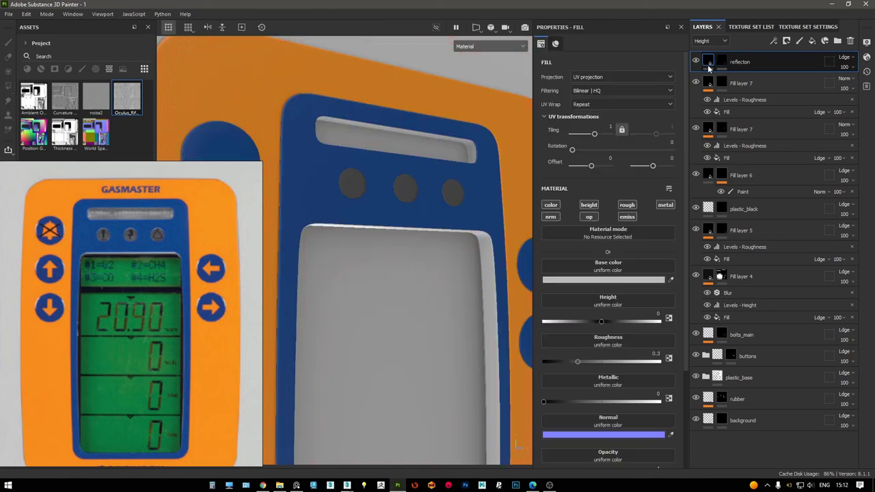
click(587, 206)
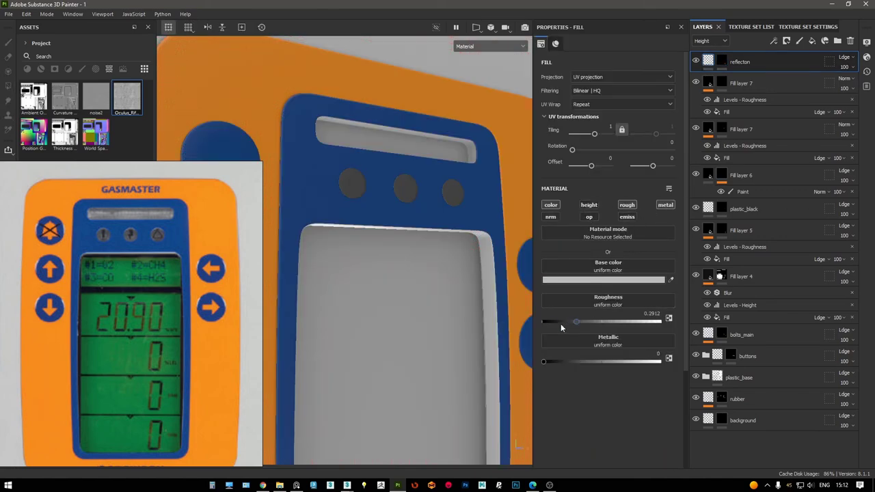
drag(561, 323, 544, 319)
click(604, 279)
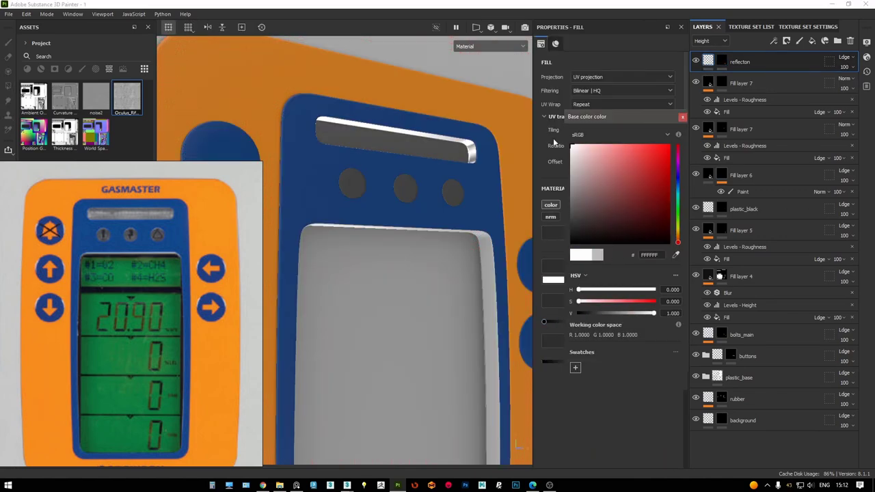
scroll(410, 178, down, 2)
mouse_move(410, 178)
alt+mouse_down()
mouse_move(436, 188)
mouse_move(418, 160)
mouse_move(433, 190)
mouse_move(399, 165)
alt+mouse_up()
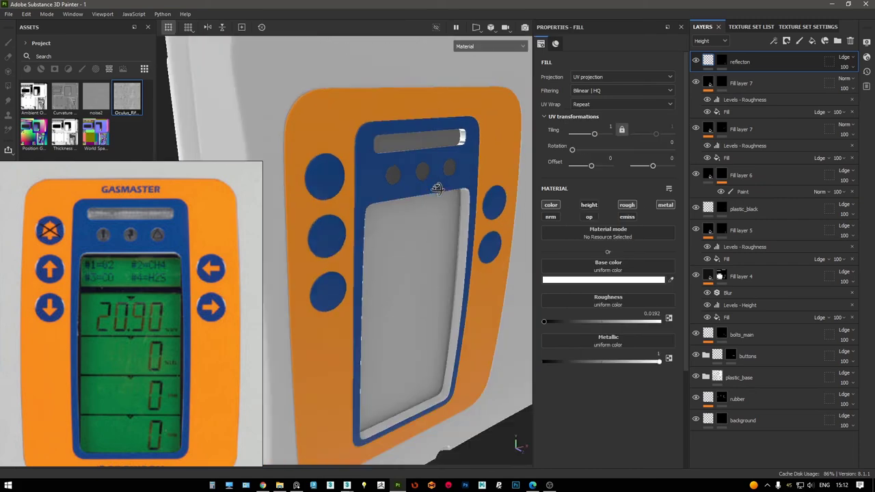
scroll(434, 176, down, 2)
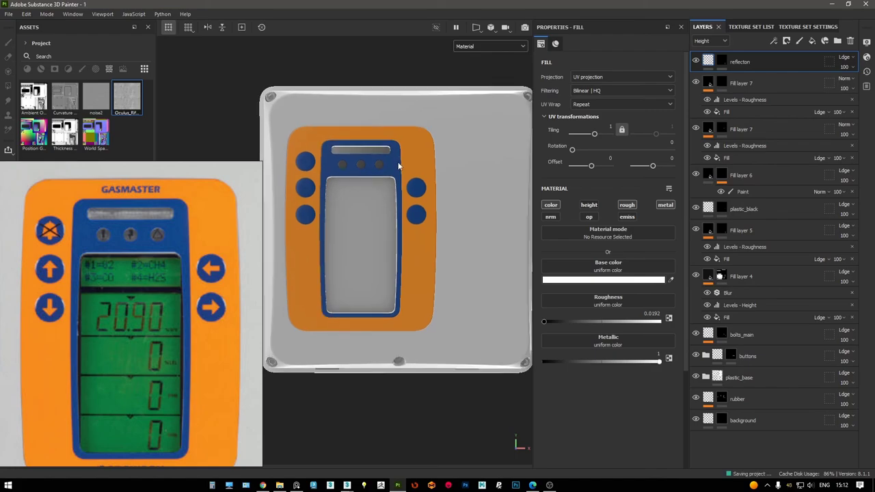
drag(260, 162, 154, 349)
key(F10)
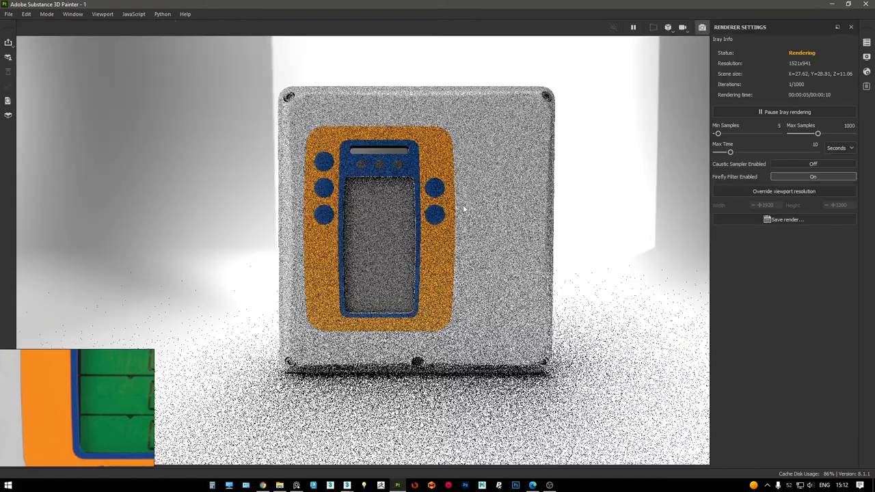
mouse_move(463, 204)
alt+mouse_down()
mouse_move(155, 178)
mouse_move(443, 123)
alt+mouse_up()
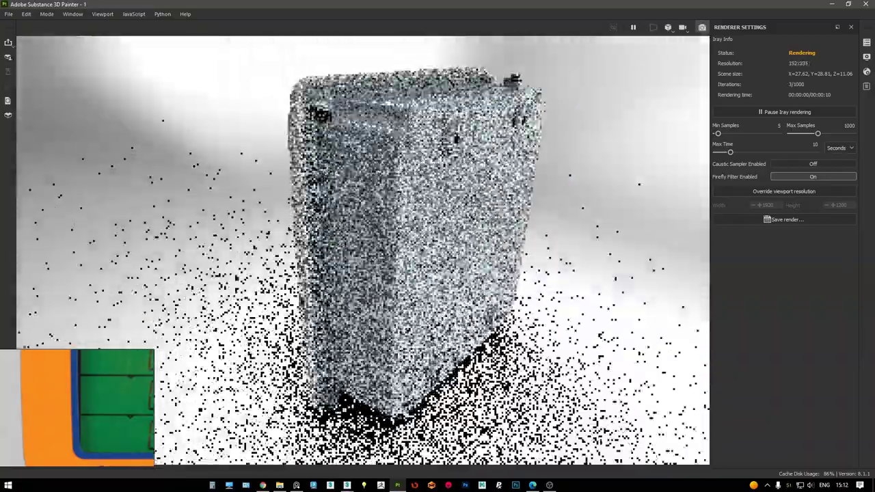
mouse_move(484, 86)
alt+mouse_down()
mouse_move(369, 146)
mouse_move(347, 80)
mouse_move(383, 174)
mouse_move(563, 125)
alt+mouse_up()
scroll(347, 81, up, 2)
scroll(383, 174, up, 3)
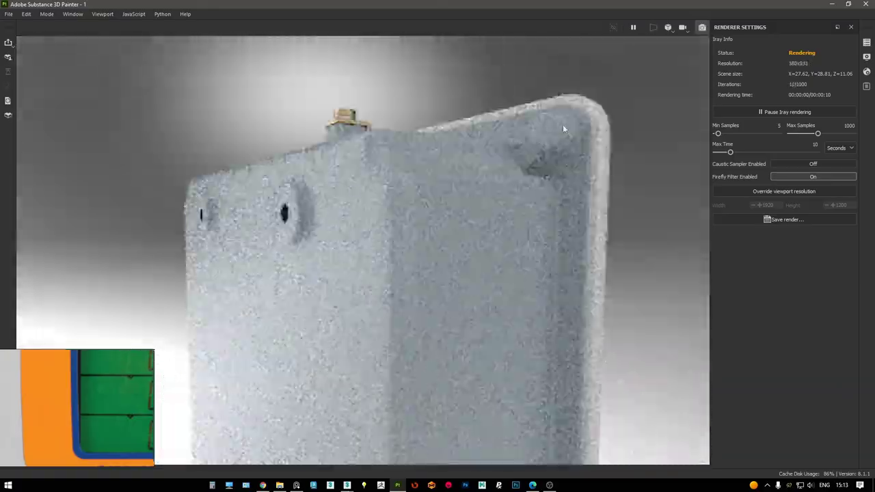
alt+drag(471, 160, 453, 162)
scroll(453, 162, down, 3)
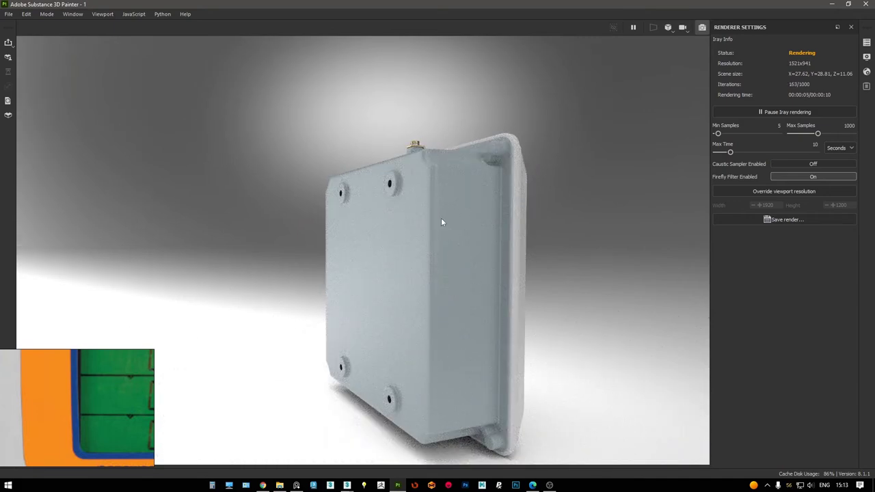
key(F10)
alt+drag(470, 162, 334, 152)
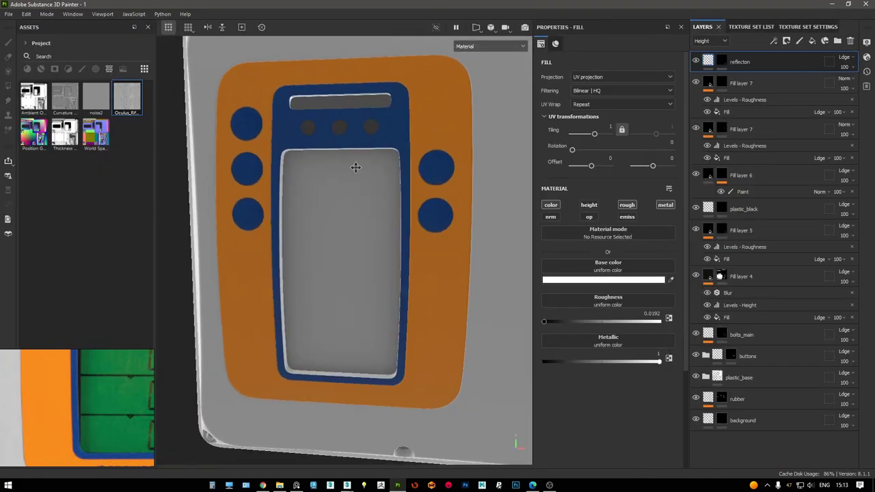
Add a fill layer named 'lcd' masked to the screen area and coloured green
scroll(355, 148, up, 3)
click(812, 41)
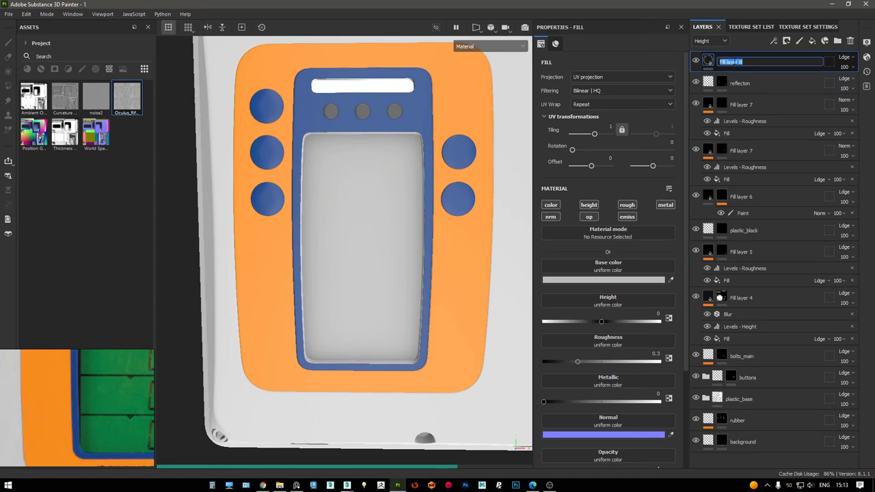
text(lcd)
key(Return)
key(4)
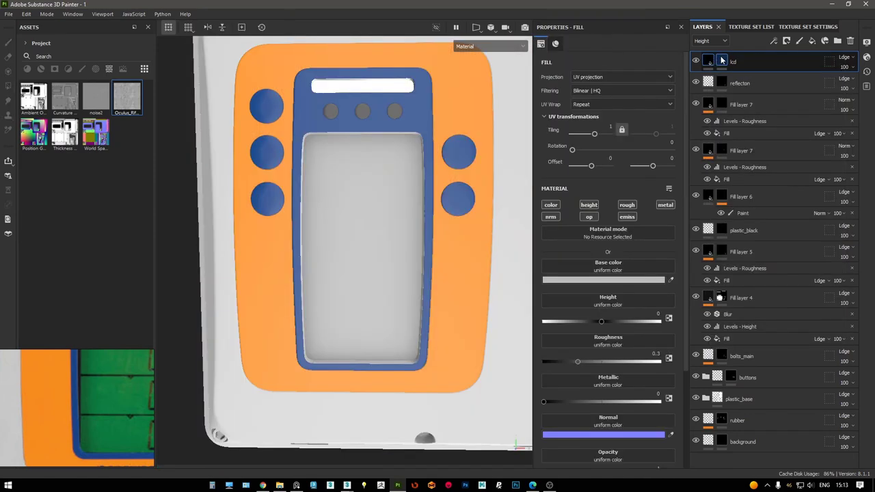
click(707, 62)
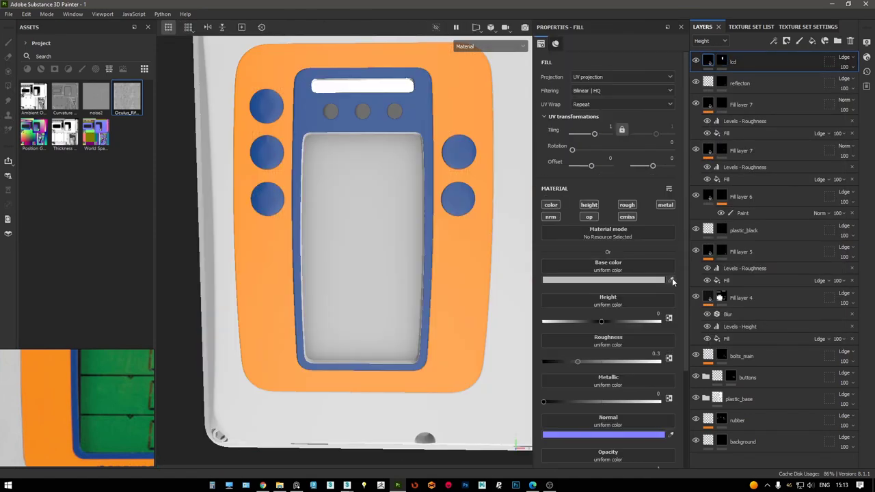
click(670, 280)
click(117, 420)
Orbit to a straight front view and show the Base color channel in the viewport
scroll(381, 238, down, 2)
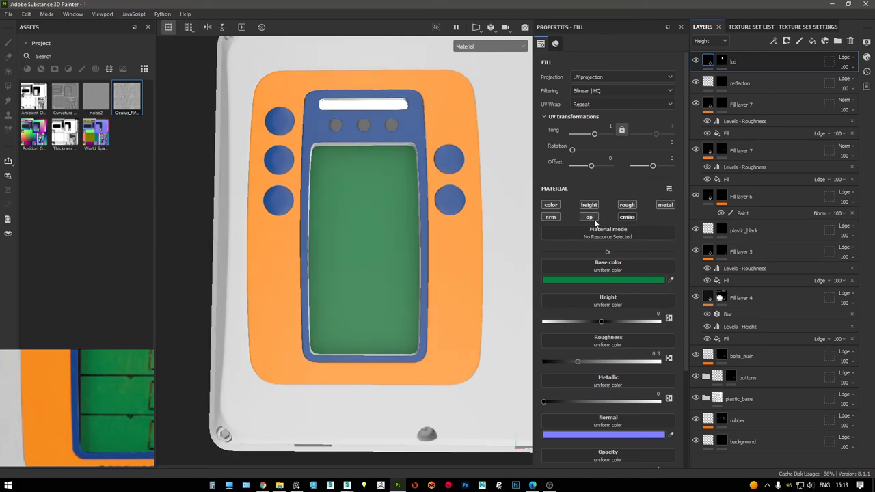
scroll(381, 228, up, 3)
scroll(374, 224, up, 4)
scroll(357, 235, up, 1)
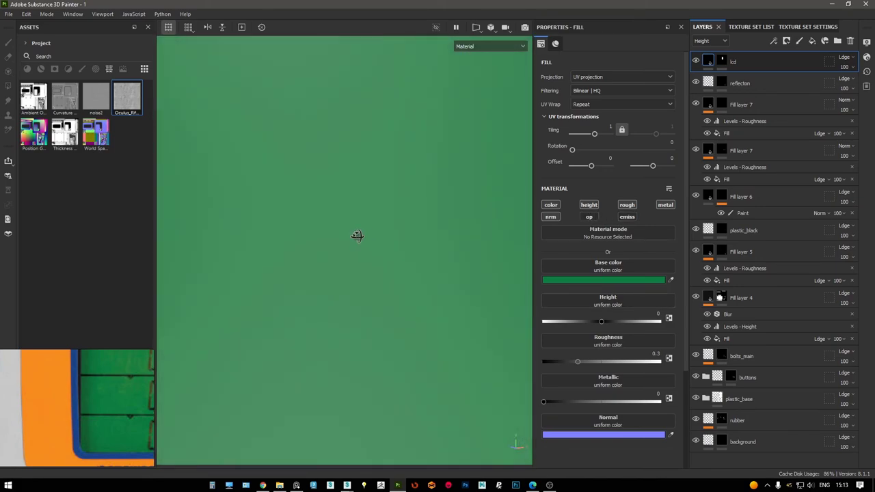
scroll(357, 235, down, 2)
mouse_move(357, 162)
alt+mouse_down()
mouse_move(395, 190)
mouse_move(440, 246)
alt+mouse_up()
scroll(440, 246, up, 2)
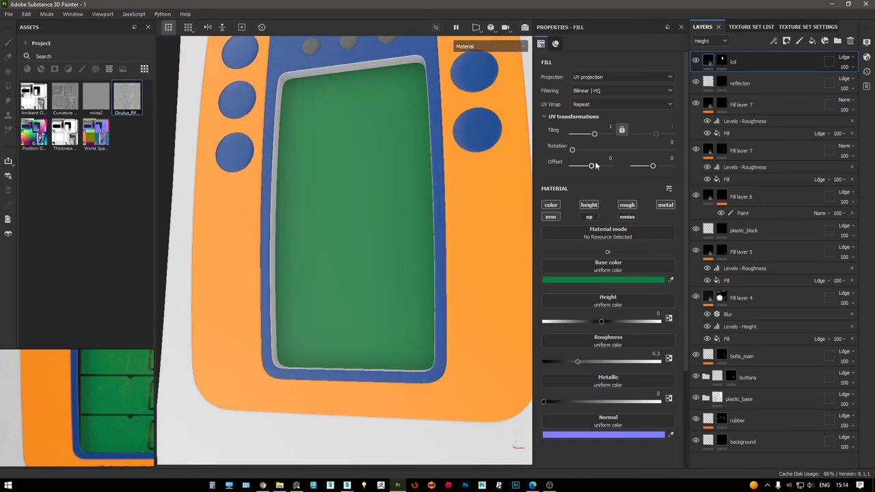
click(704, 53)
Turn off the height channel on the lcd fill and orbit to check the display
scroll(357, 194, down, 2)
alt+drag(357, 194, 591, 216)
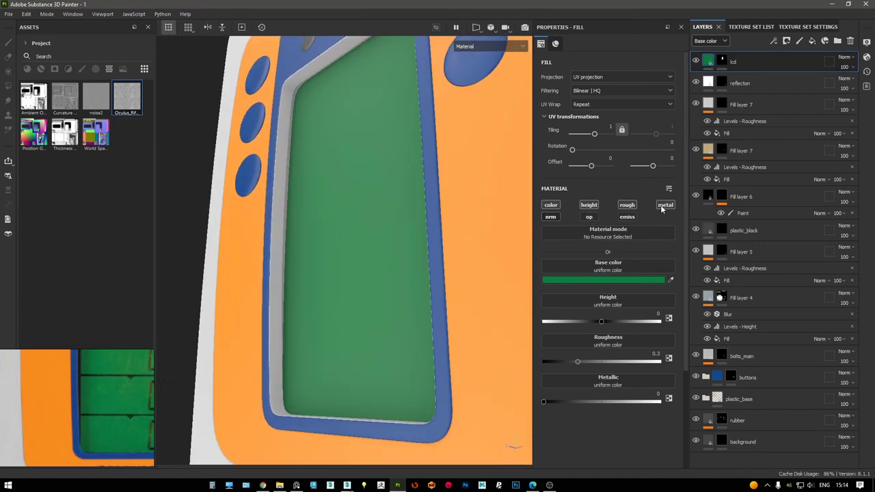
click(590, 205)
scroll(456, 205, down, 2)
alt+drag(455, 205, 447, 240)
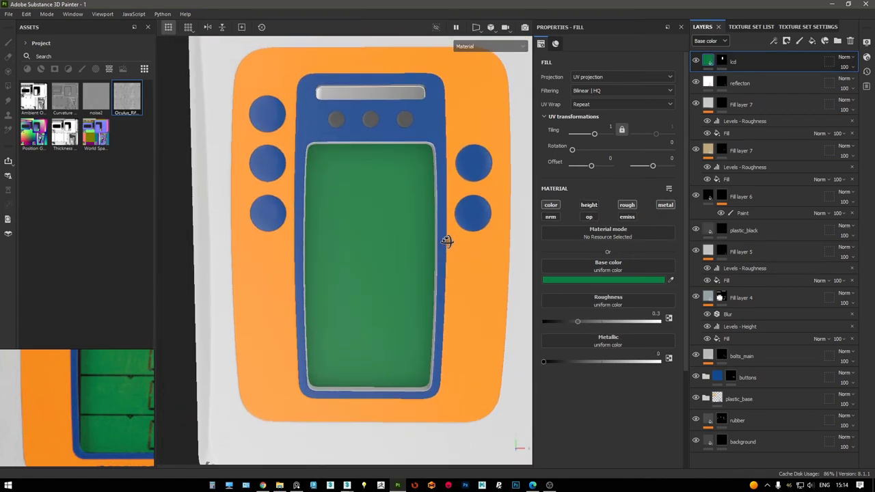
scroll(417, 211, down, 1)
mouse_move(417, 212)
alt+mouse_down()
mouse_move(462, 226)
mouse_move(338, 198)
mouse_move(348, 185)
mouse_move(158, 143)
alt+mouse_up()
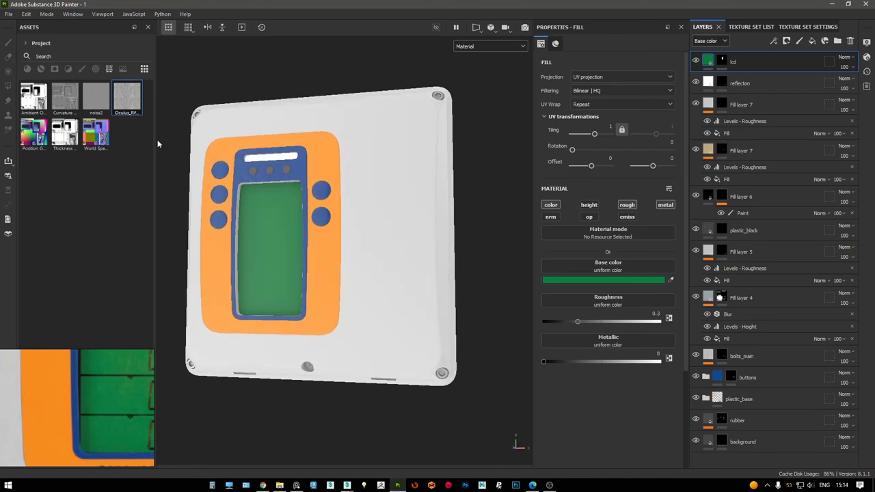
Export the GasMeter textures with png as the file type
click(11, 15)
click(27, 147)
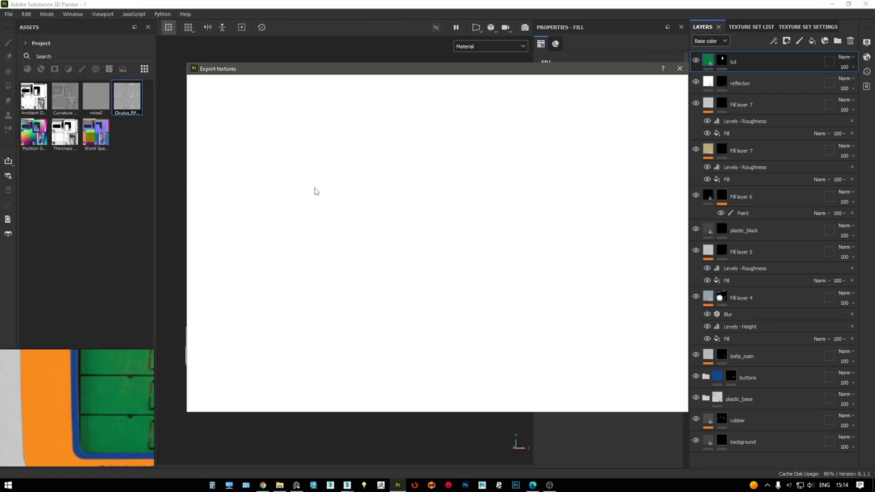
click(441, 158)
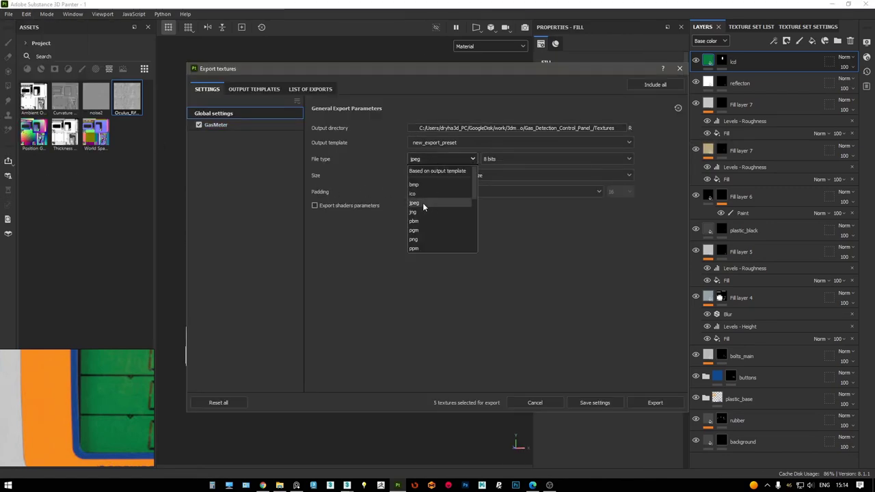
click(421, 240)
click(648, 400)
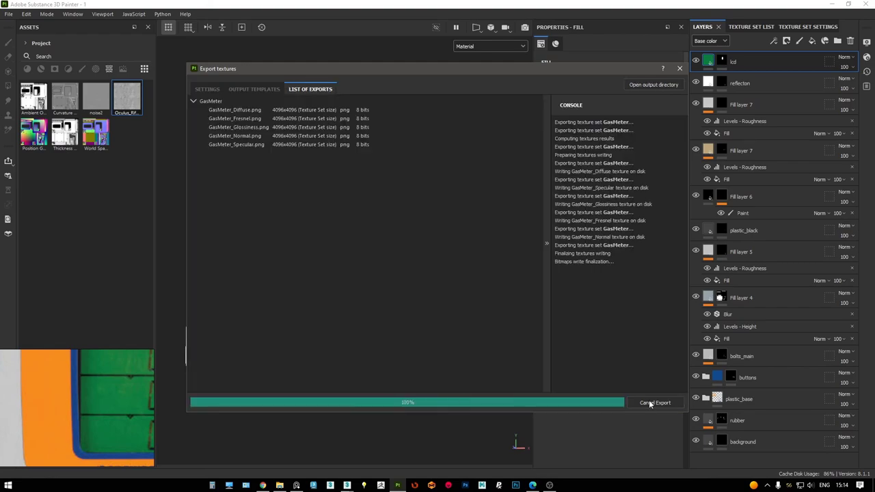
click(680, 69)
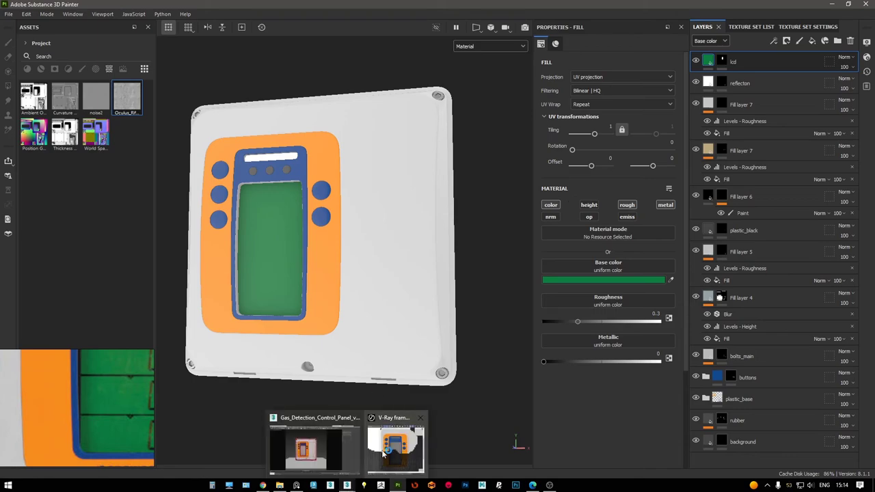
click(318, 438)
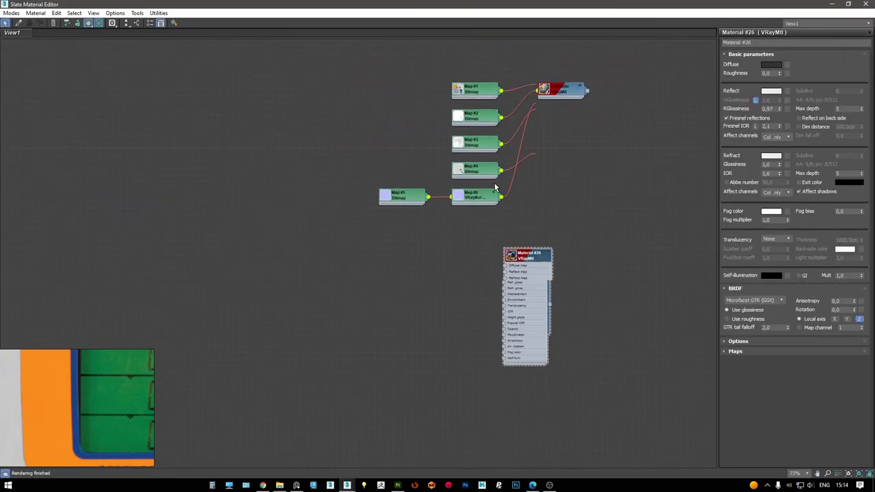
Relink the GasMeter Bitmap nodes to the newly exported texture files
click(279, 485)
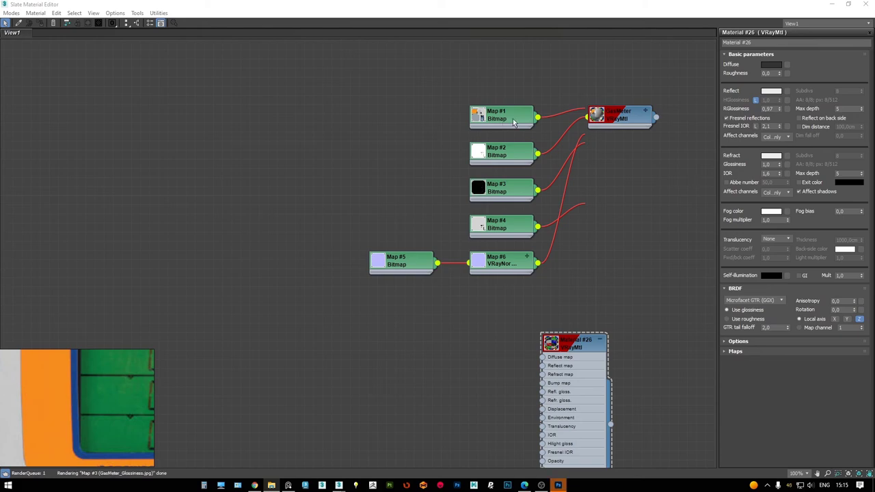
double_click(514, 121)
click(803, 169)
key(Escape)
double_click(499, 152)
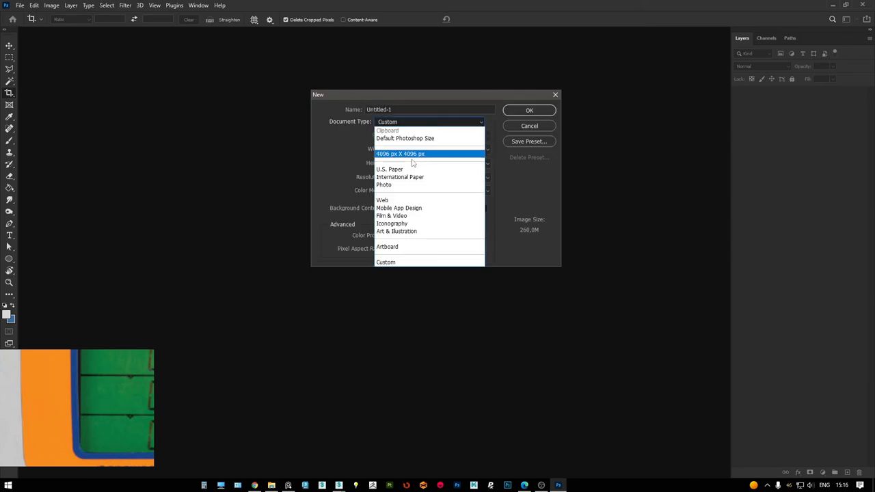
Create a 4096×4096 document and set up the named texture groups
click(527, 113)
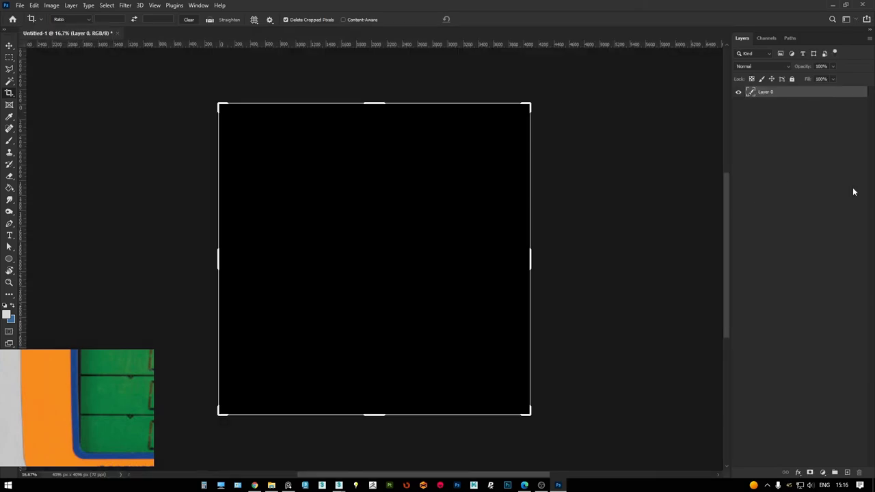
key(Delete)
double_click(771, 92)
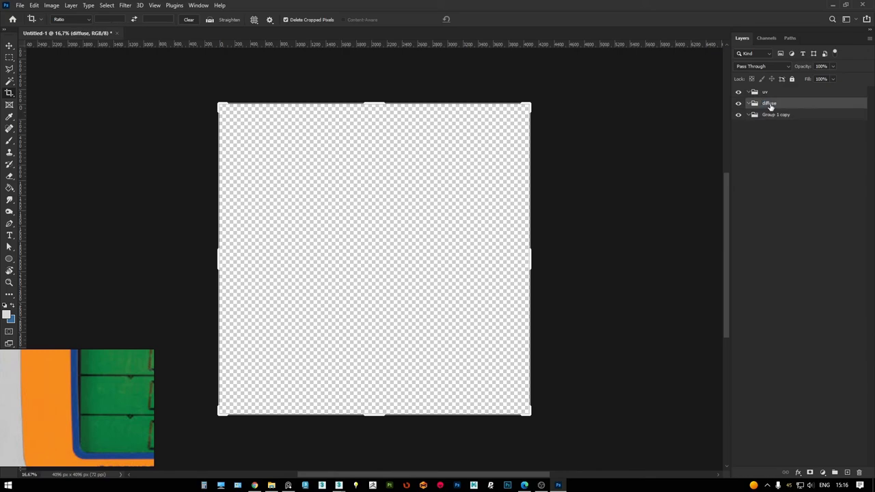
shift+click(771, 104)
key(ctrl+j)
text(refraction)
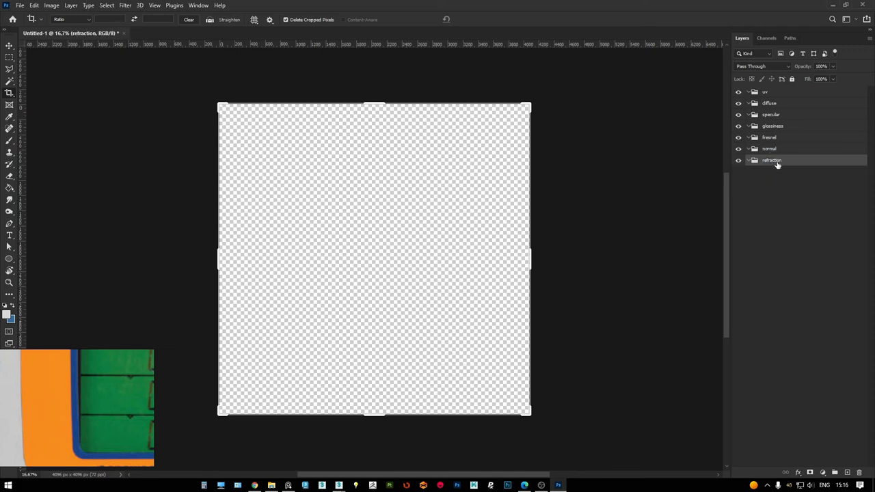
Place the GasMeter Normal texture and move Glossiness and Fresnel into their groups
key(m)
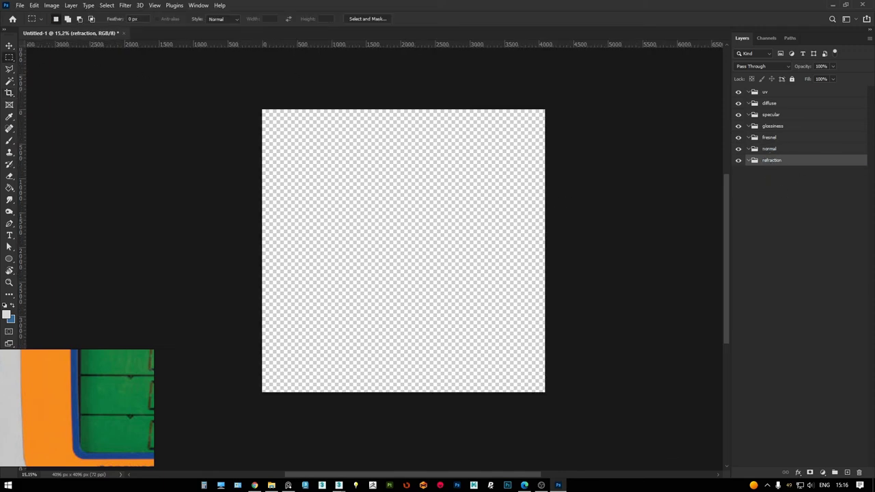
key(Return)
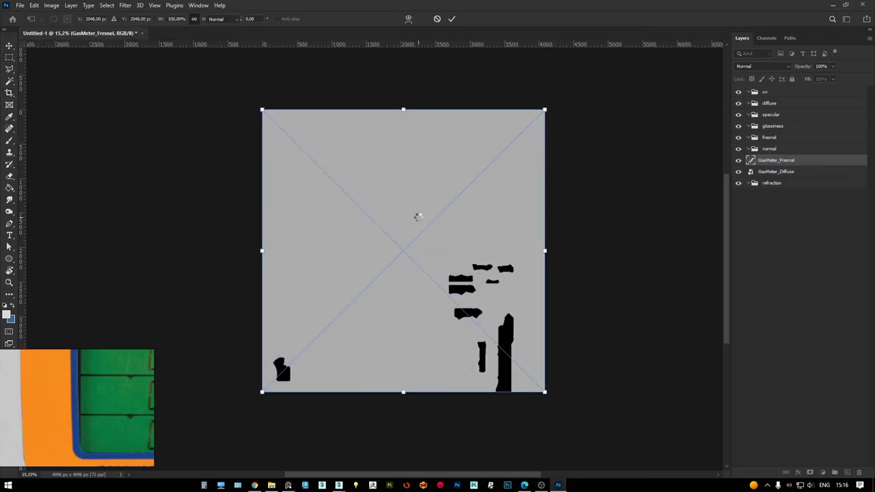
key(Return)
key(Return)
key(Return)
key(Return)
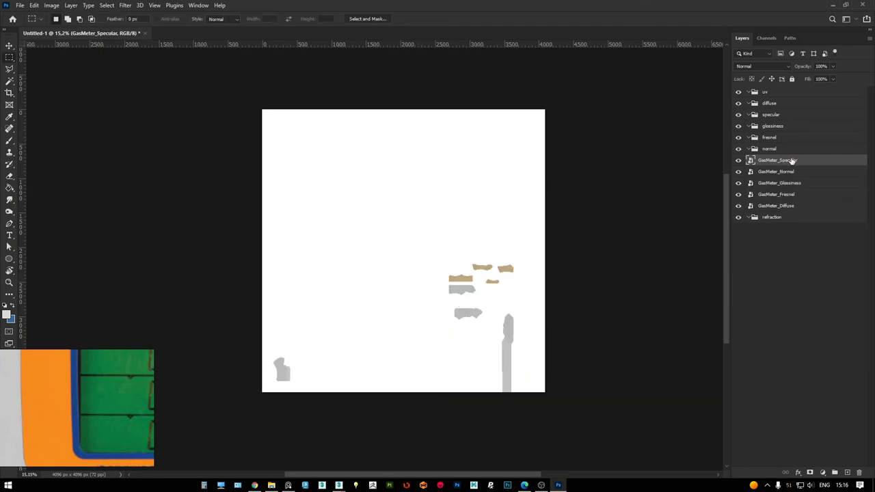
drag(804, 184, 786, 140)
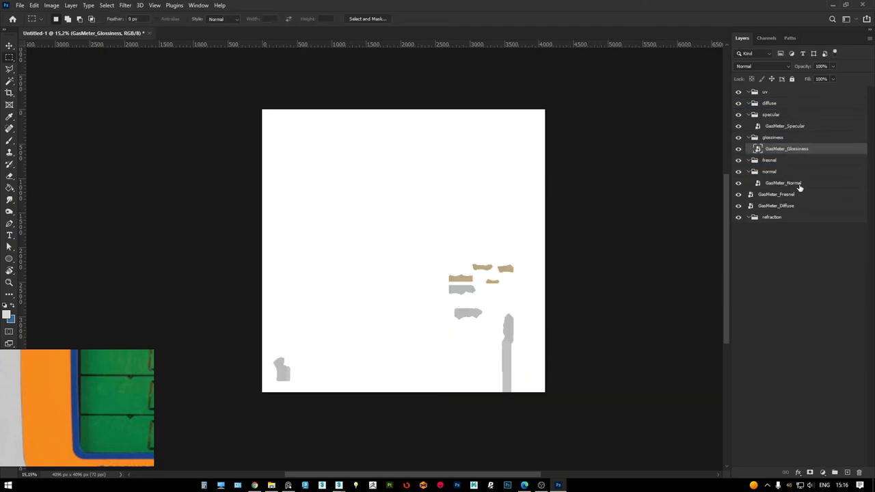
mouse_move(792, 198)
mouse_down()
mouse_move(779, 162)
mouse_move(786, 137)
mouse_up()
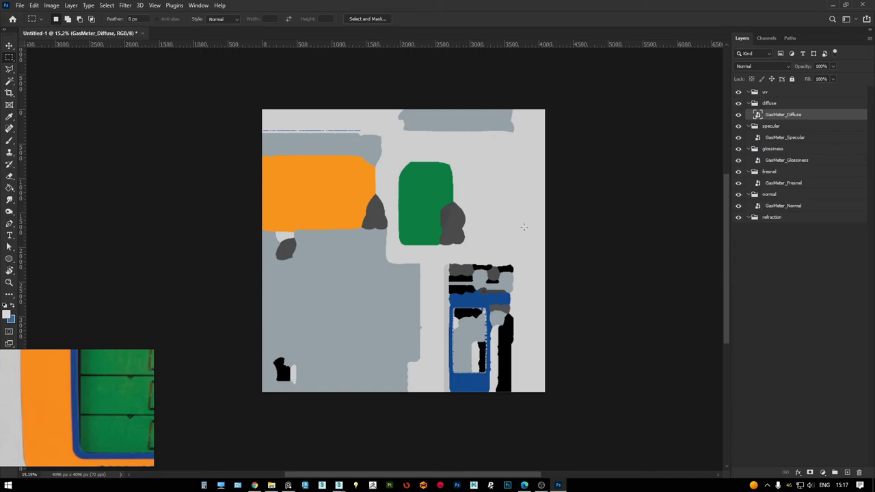
mouse_move(338, 485)
click(303, 449)
Add an Unwrap UVW modifier to the gas meter and select all its faces
click(350, 233)
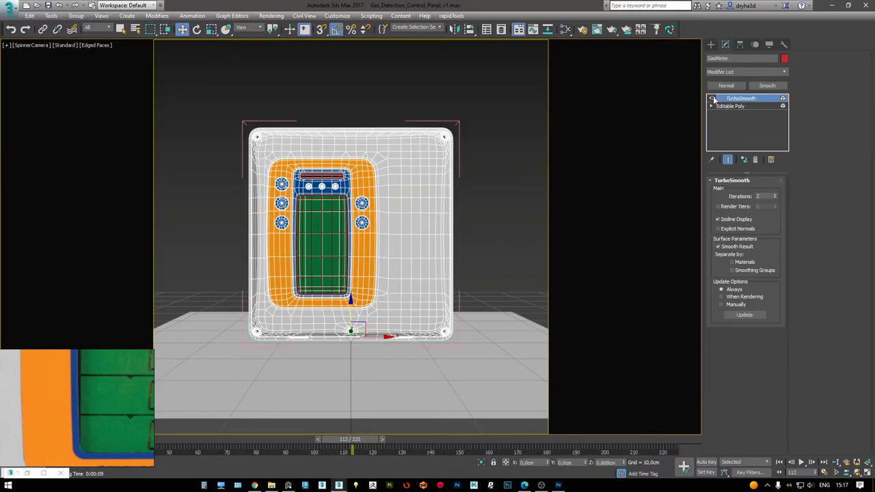
right_click(556, 127)
click(527, 130)
click(745, 371)
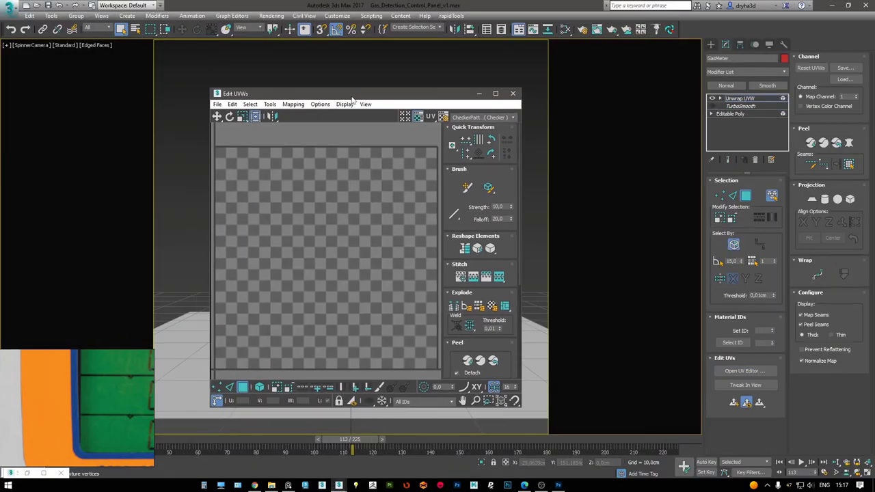
click(517, 91)
click(731, 99)
key(Delete)
click(730, 106)
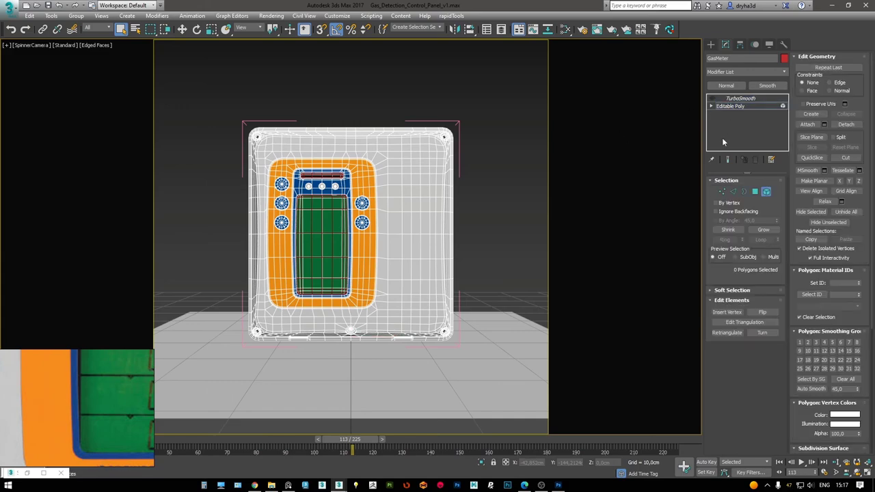
key(ctrl+z)
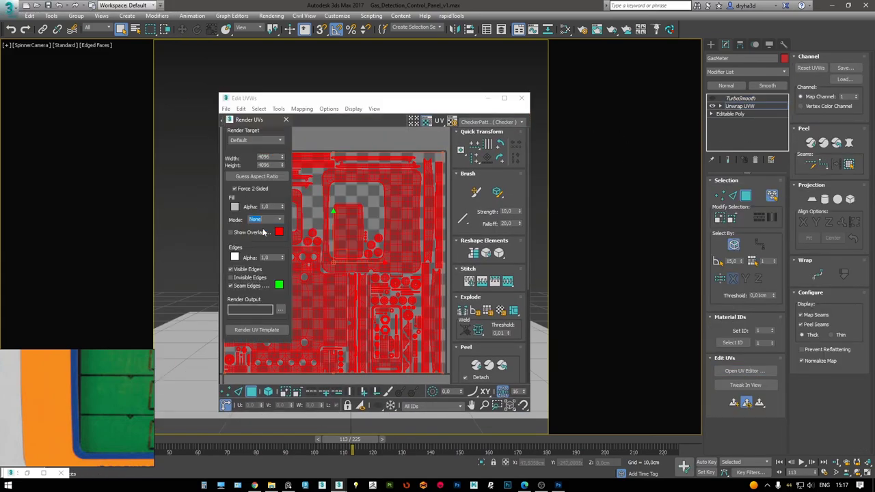
Render the UV template, save it as PNG in temp/uv, and collapse the modifier
click(256, 330)
click(259, 44)
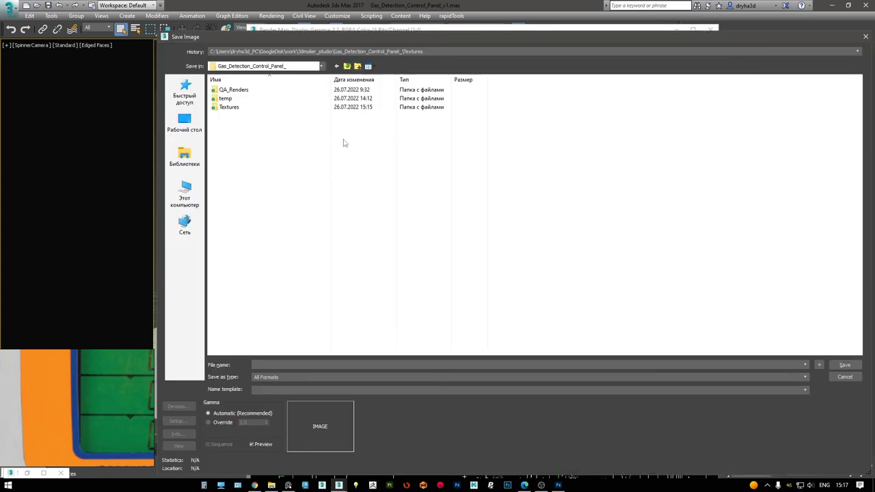
double_click(228, 106)
double_click(235, 102)
double_click(322, 98)
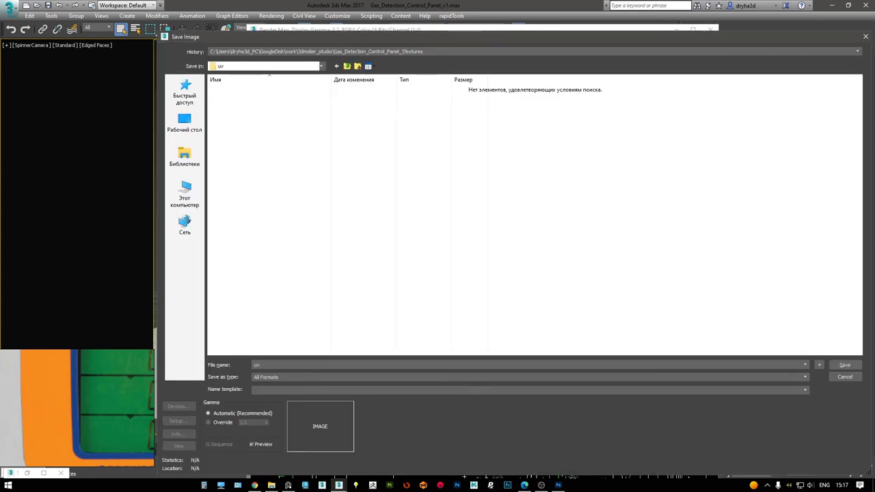
click(301, 377)
click(301, 365)
key(Return)
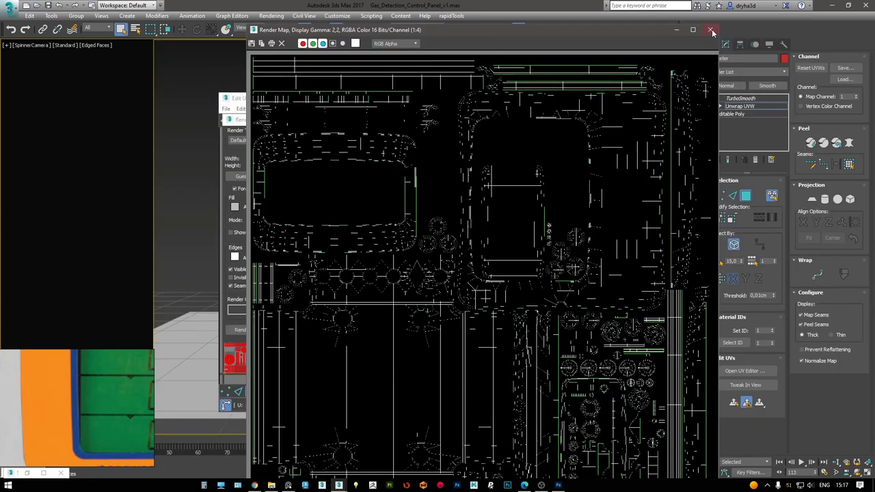
click(711, 32)
right_click(740, 106)
click(742, 237)
Place uv.png from the temp/uv folder into the document's uv group
click(559, 485)
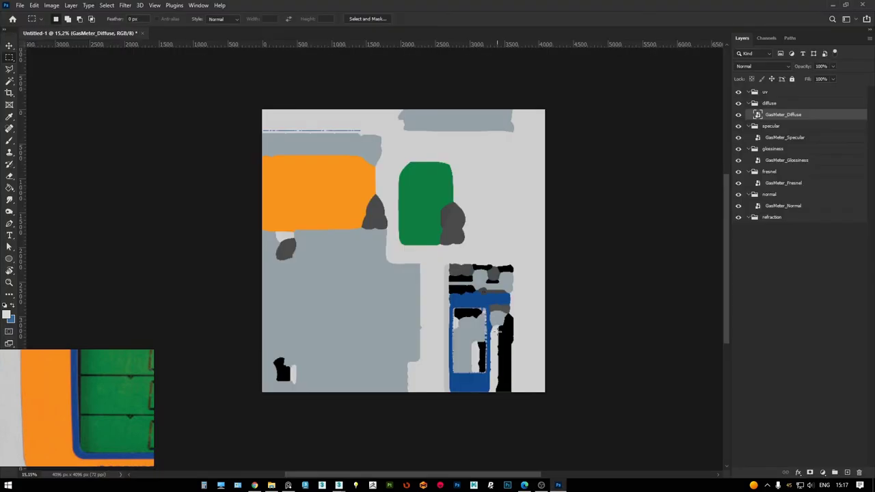
click(272, 485)
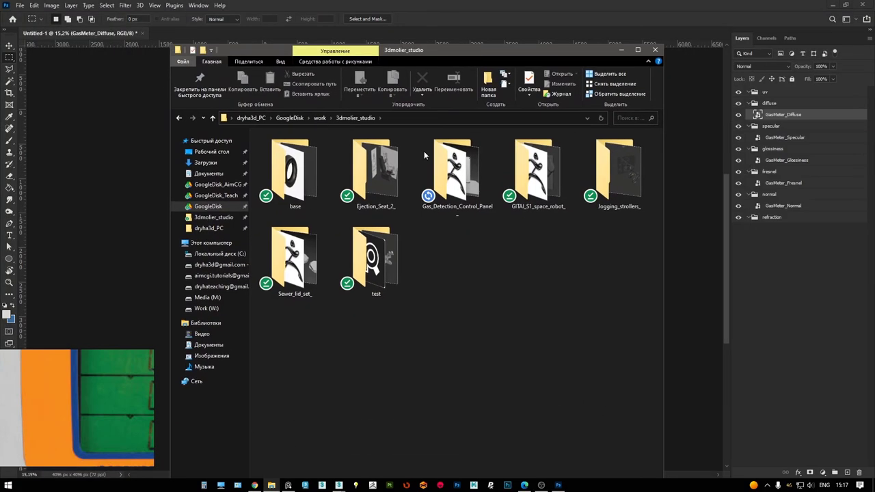
double_click(376, 167)
double_click(309, 171)
double_click(580, 185)
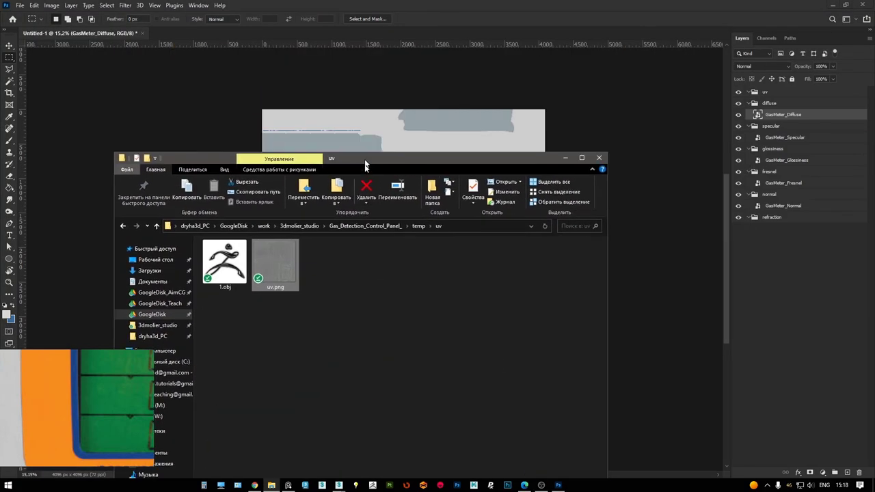
drag(331, 154, 403, 246)
key(Return)
drag(769, 114, 772, 97)
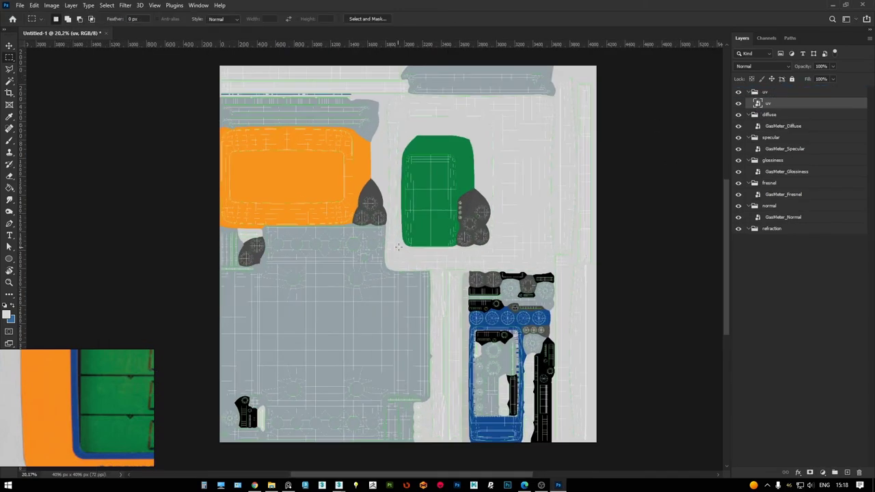
Add a Hue/Saturation adjustment above the uv layer with Lightness dropped to -100
alt+scroll(445, 176, up, 5)
alt+scroll(521, 182, up, 1)
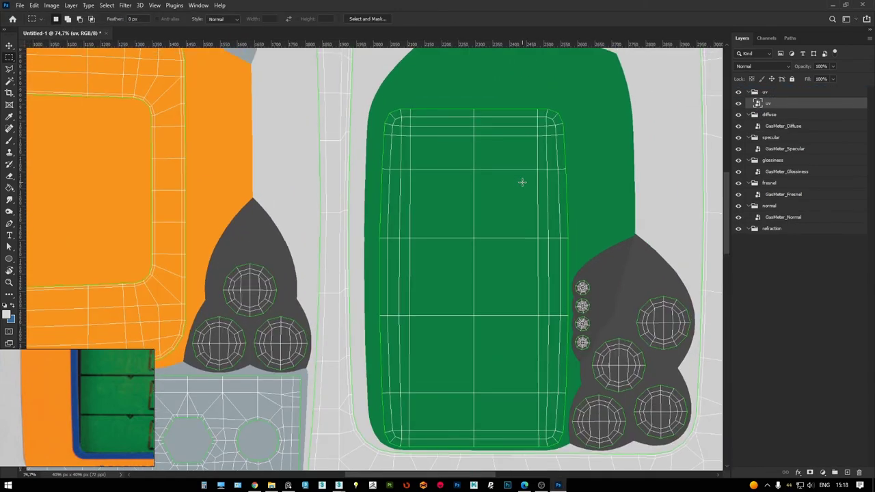
alt+scroll(517, 173, down, 1)
alt+scroll(517, 174, down, 2)
alt+scroll(605, 274, down, 2)
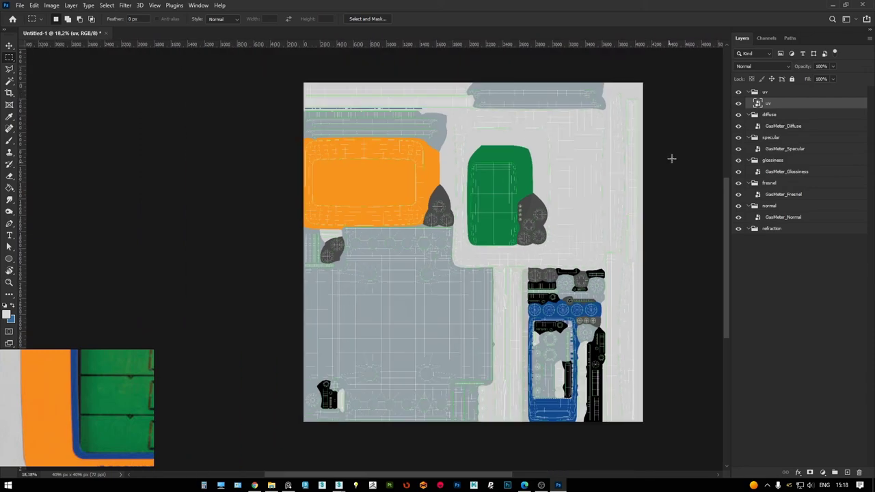
click(822, 473)
click(820, 387)
alt+scroll(410, 226, up, 1)
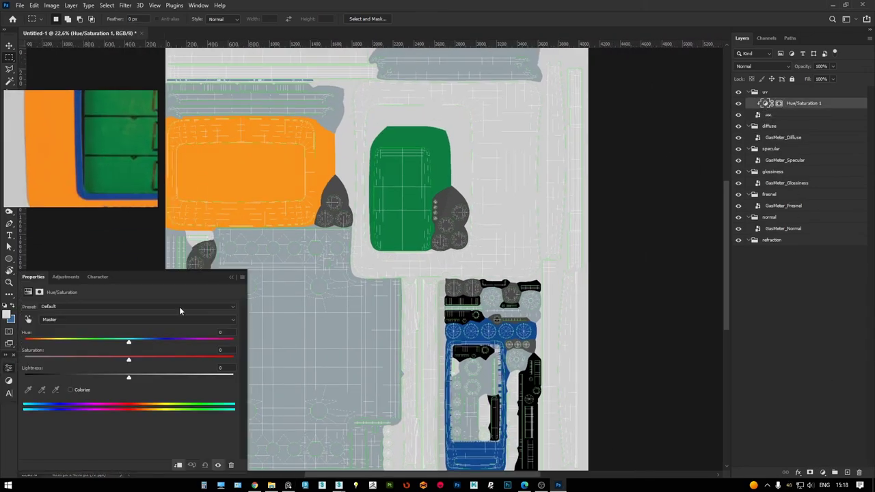
drag(196, 377, 171, 377)
click(231, 277)
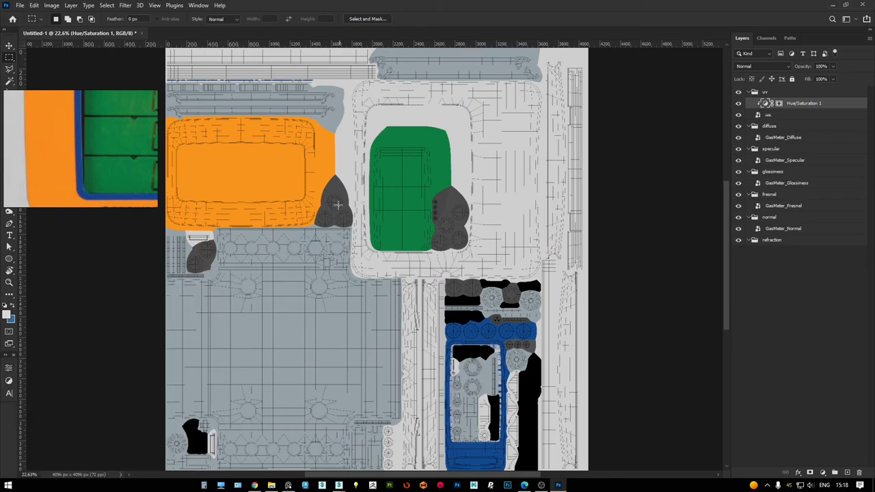
alt+scroll(447, 248, up, 3)
alt+scroll(535, 335, down, 4)
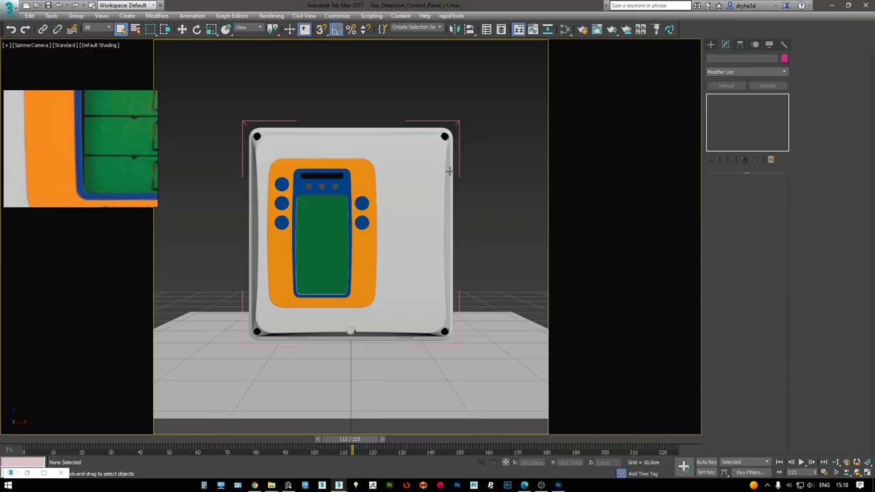
Inspect the screen UV island, then collapse the Unwrap UVW modifier into the mesh
click(735, 108)
click(745, 370)
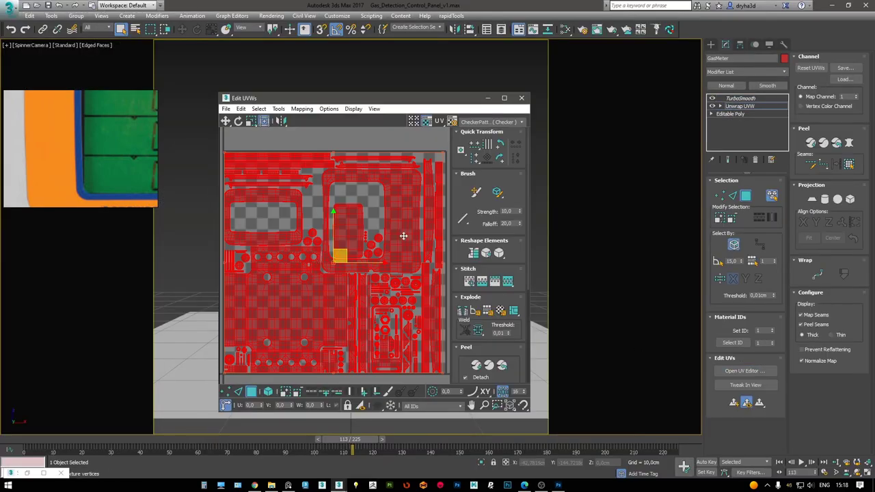
drag(383, 102, 126, 174)
click(326, 231)
scroll(99, 307, down, 2)
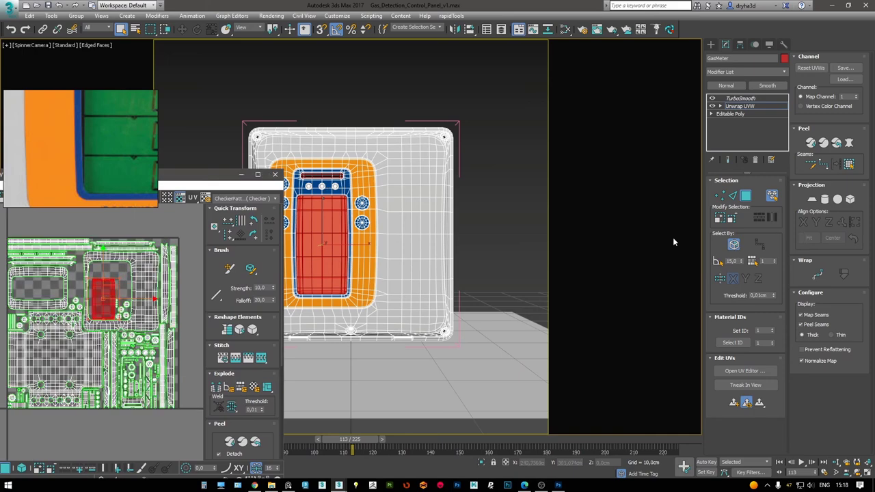
scroll(100, 307, up, 2)
middle_drag(101, 300, 93, 307)
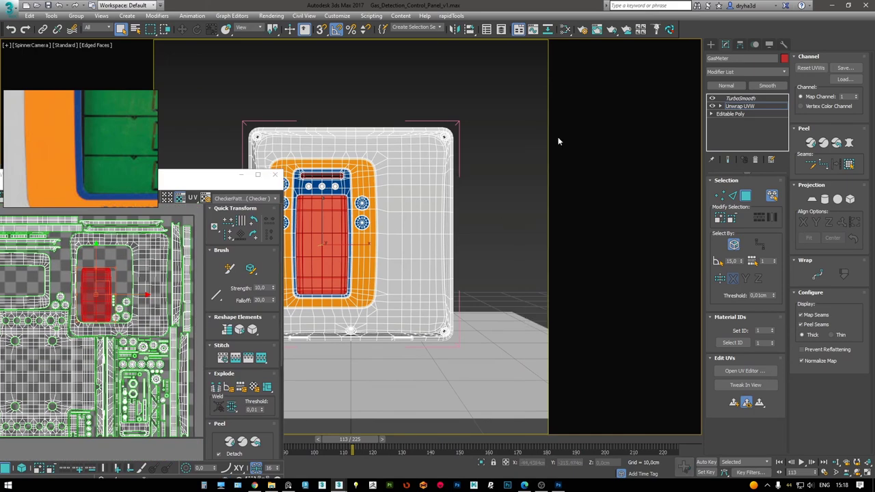
click(491, 181)
key(ctrl+z)
right_click(740, 106)
click(756, 120)
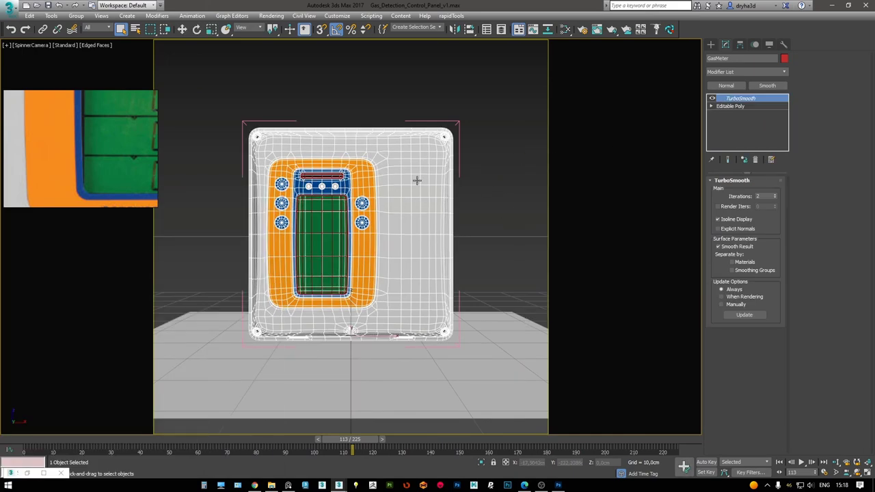
Attach another part to the gas meter mesh and delete the unused Material #26 node
click(730, 106)
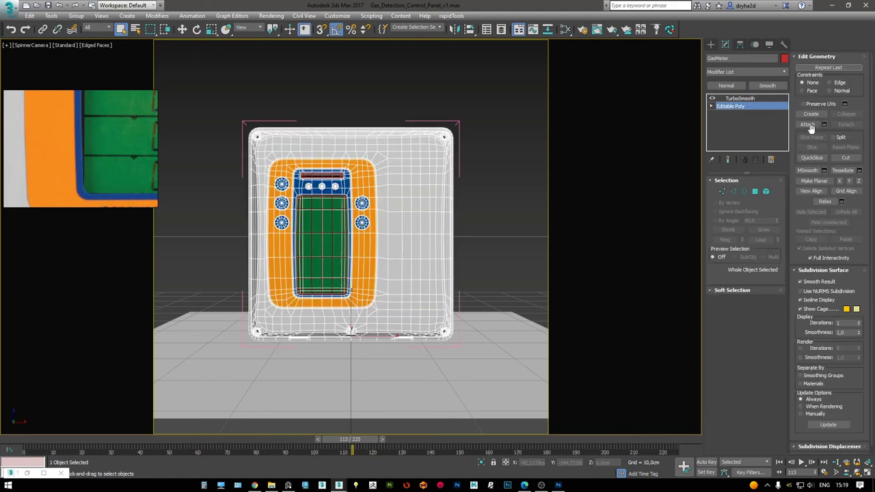
click(339, 223)
click(485, 229)
click(739, 98)
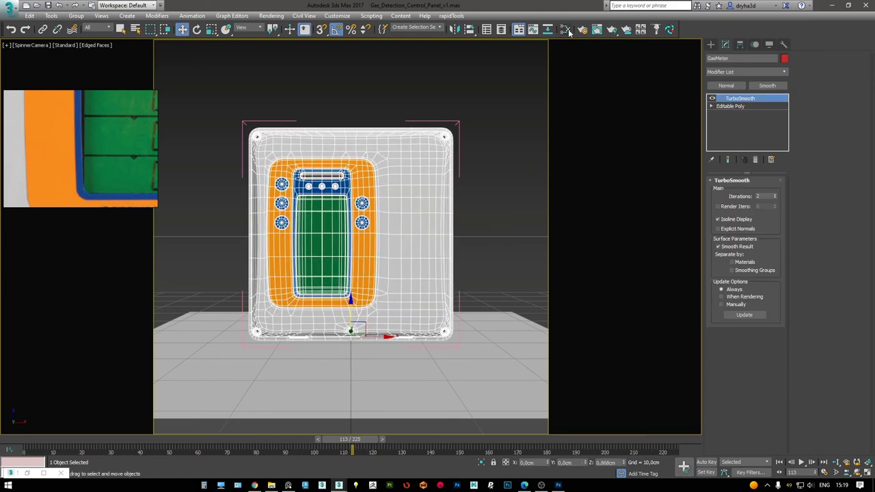
key(m)
right_click(534, 252)
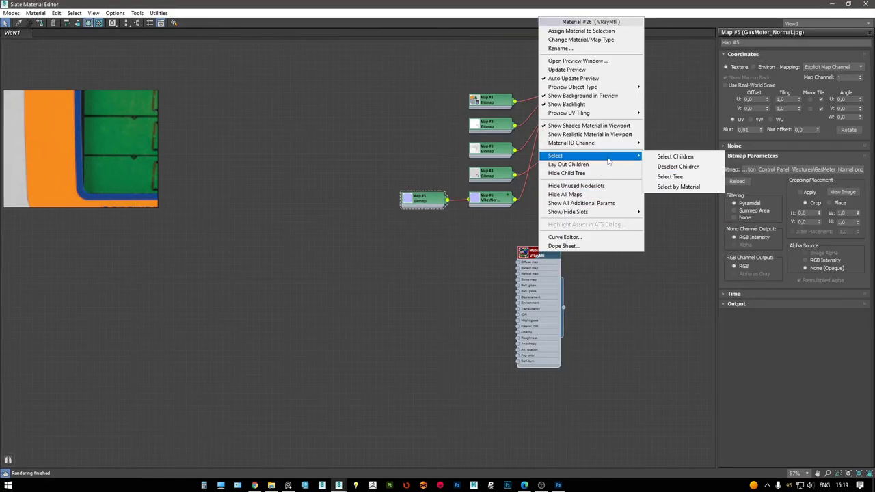
click(548, 235)
double_click(604, 11)
double_click(618, 70)
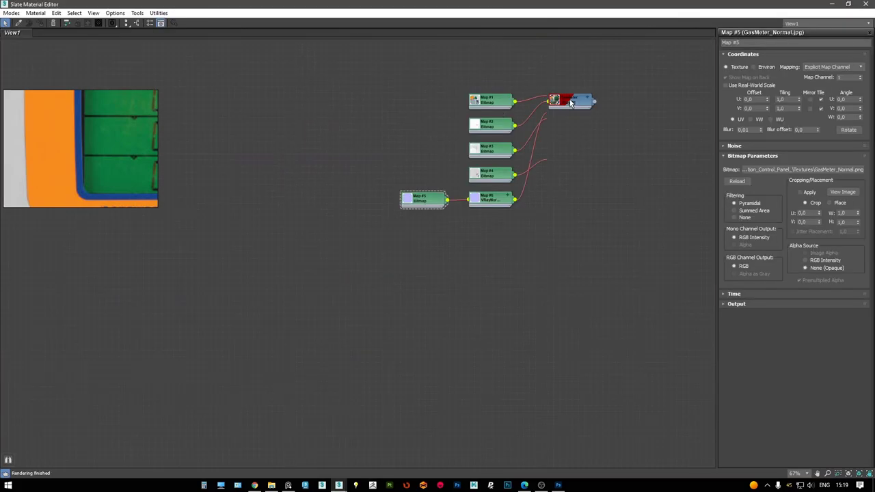
double_click(604, 11)
drag(618, 70, 178, 211)
Select all faces in the unwrap and open the UV editor, checking the Photoshop atlas
click(740, 106)
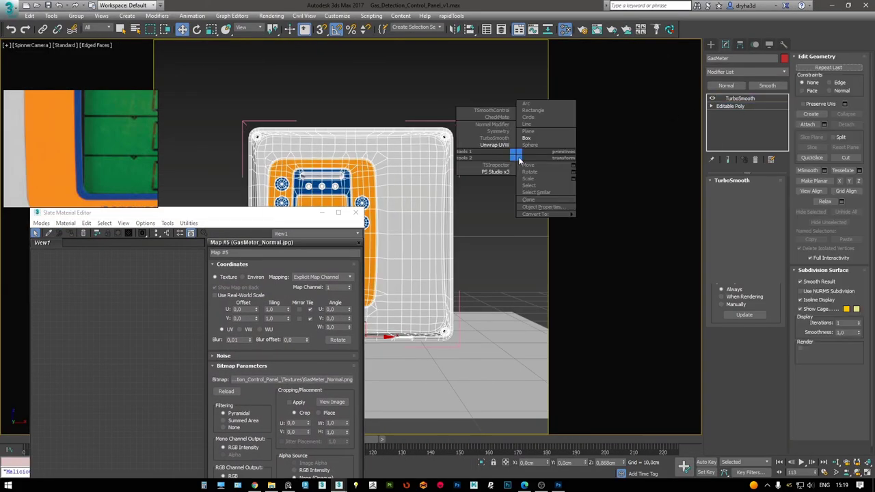
key(3)
key(ctrl+a)
click(749, 372)
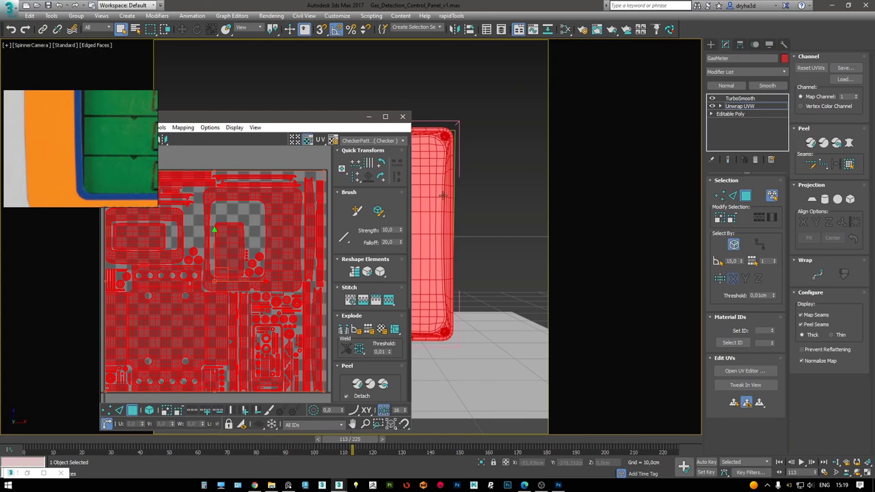
mouse_move(273, 116)
mouse_down()
mouse_move(192, 116)
mouse_move(414, 106)
mouse_up()
click(157, 265)
scroll(369, 259, up, 3)
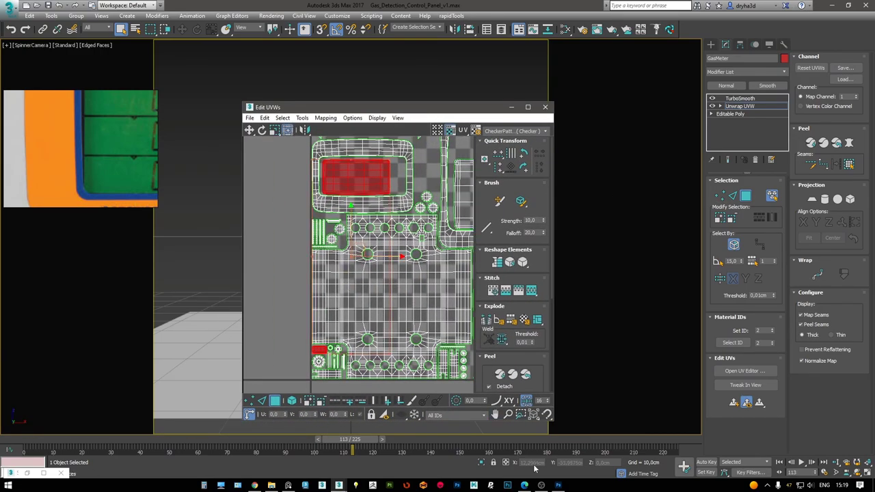
click(558, 485)
scroll(369, 227, up, 3)
scroll(370, 227, down, 4)
scroll(370, 227, up, 2)
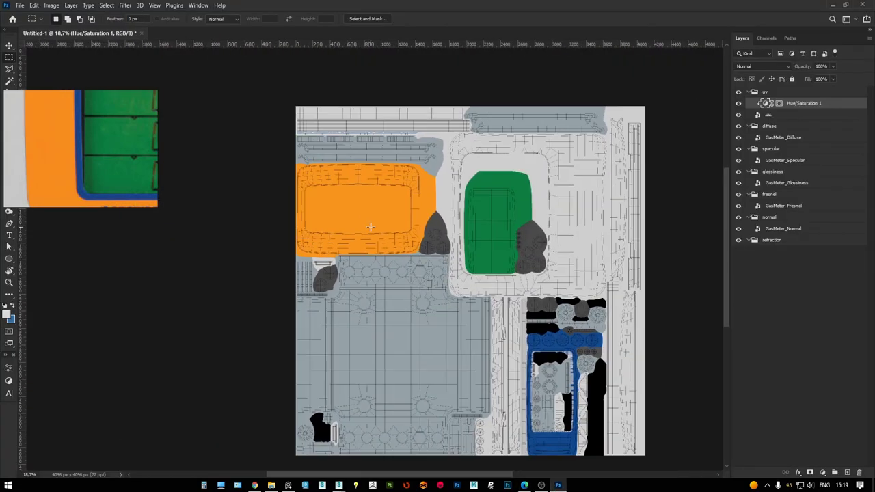
key(alt+Tab)
Render a new UV template from the UV editor and overwrite the old template file
click(302, 118)
click(329, 282)
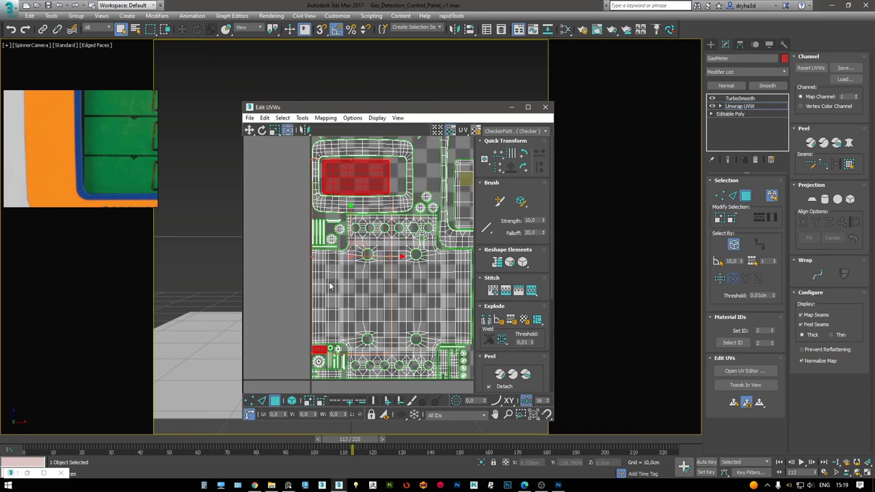
click(276, 339)
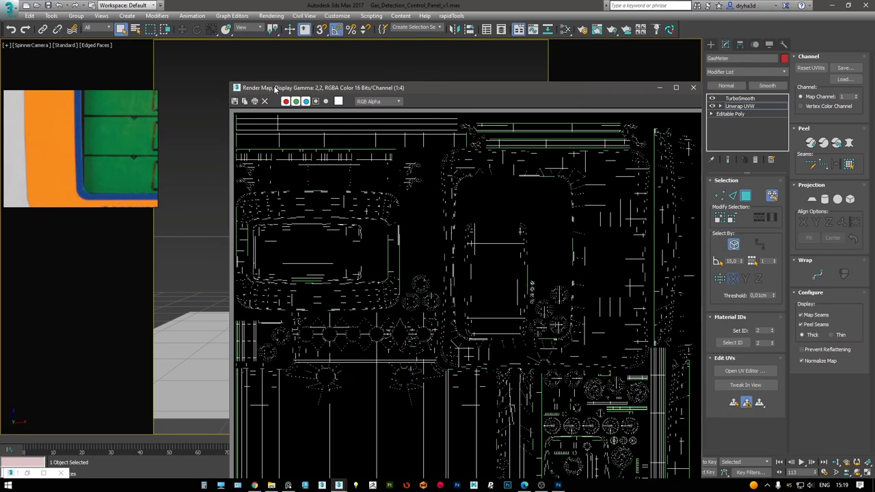
click(234, 101)
key(Return)
key(Return)
click(692, 88)
key(alt+Tab)
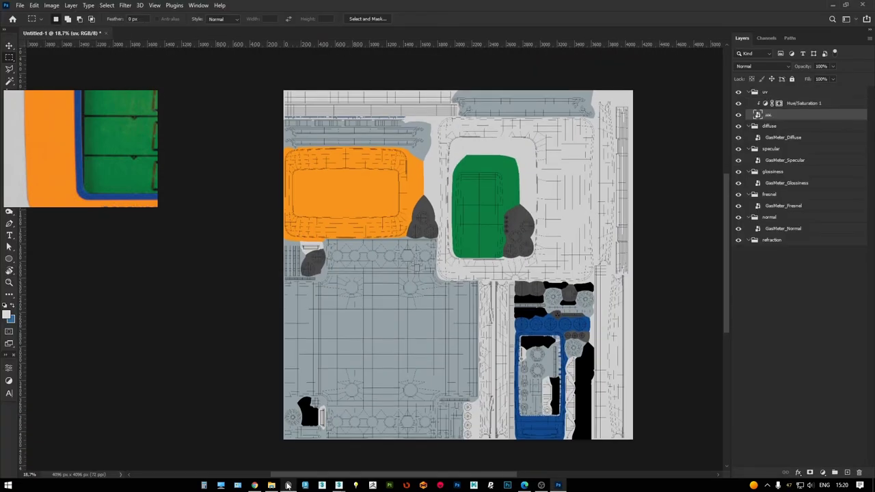
Return to the atlas in Photoshop and pick the Polygonal Lasso tool
click(288, 485)
click(288, 486)
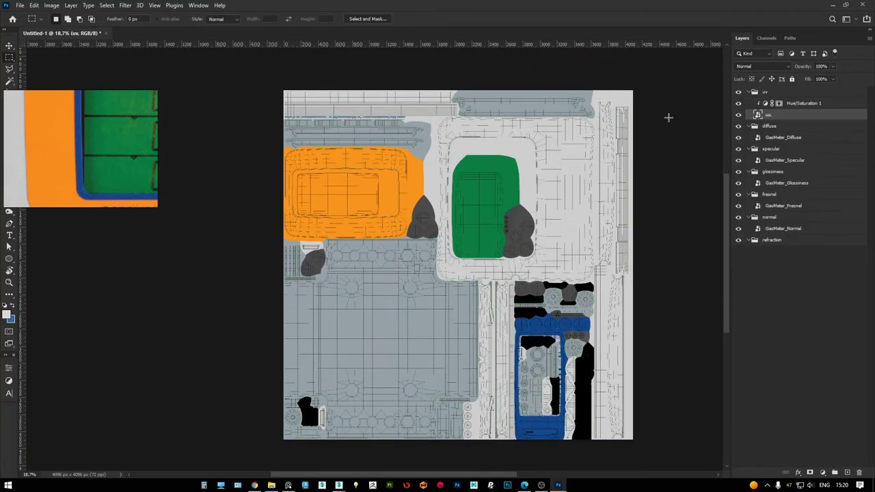
alt+scroll(356, 172, up, 5)
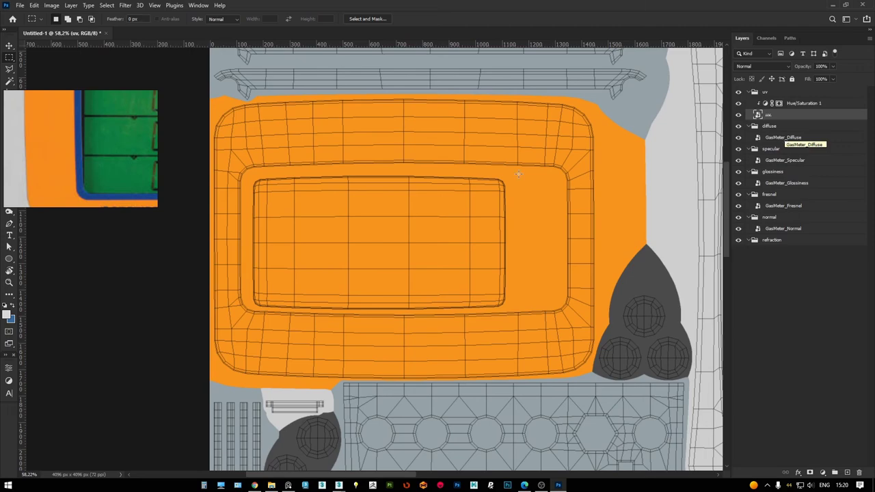
click(15, 72)
alt+scroll(269, 206, up, 3)
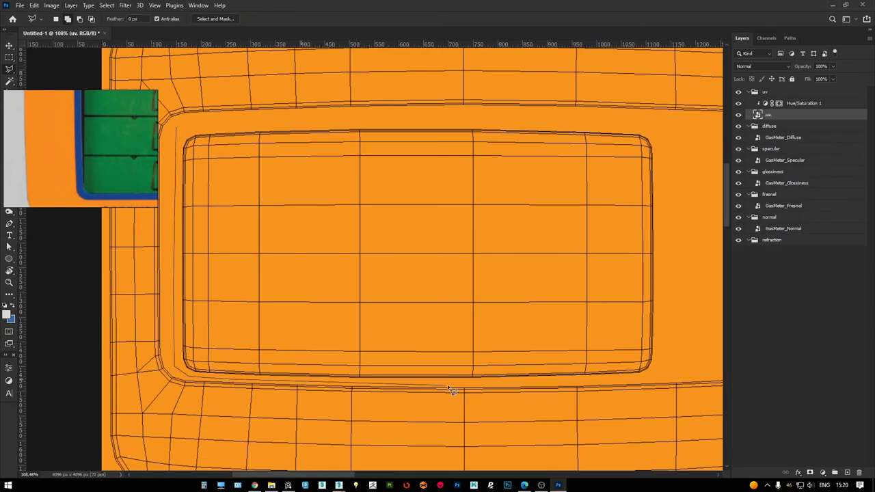
alt+scroll(186, 131, down, 3)
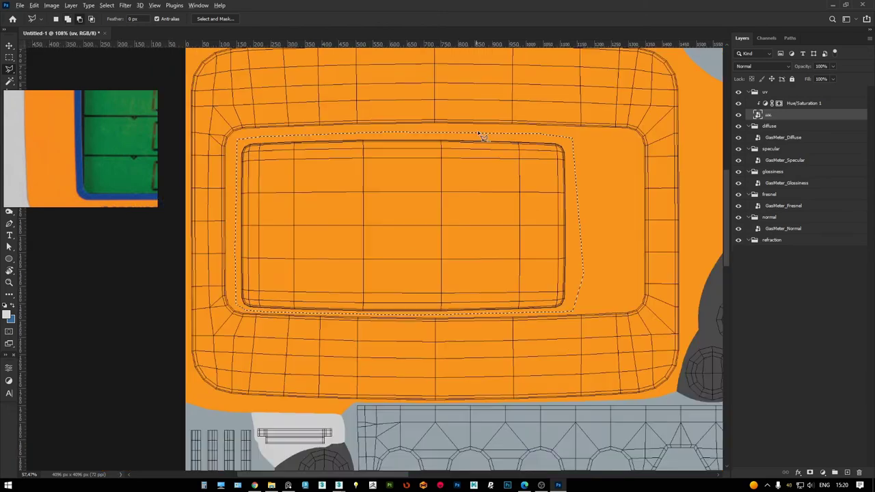
alt+scroll(434, 331, up, 2)
Check the model in 3ds Max, then come back to the UV layout in Photoshop
key(alt+Tab)
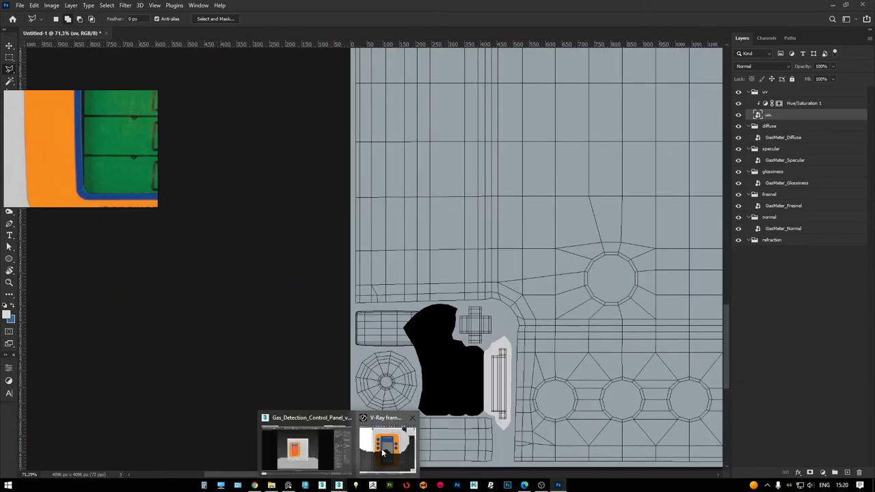
click(339, 485)
key(super+Tab)
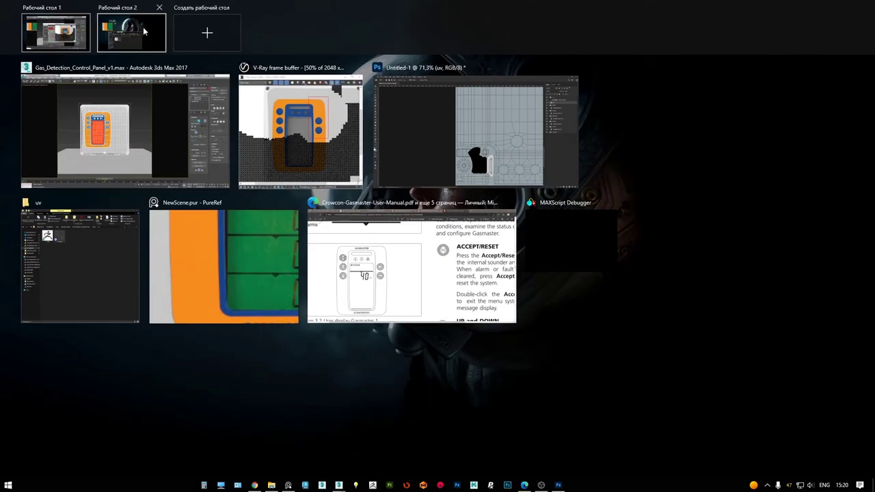
click(406, 72)
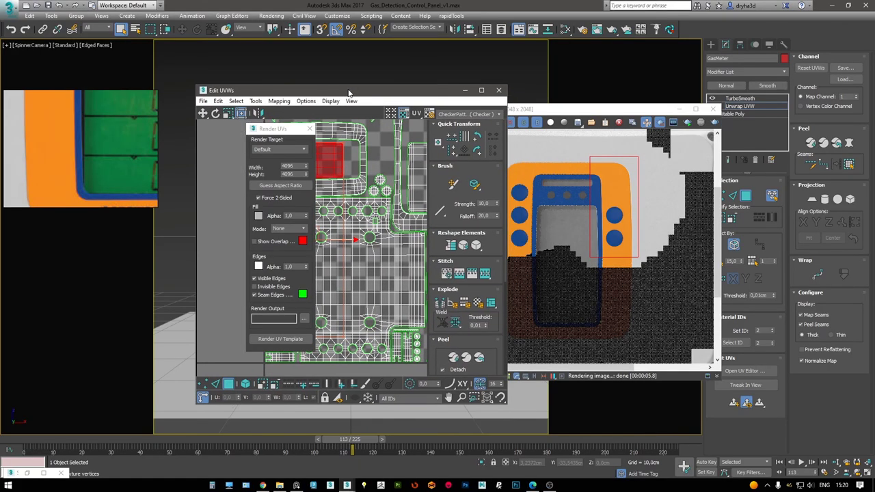
alt+scroll(383, 283, up, 3)
alt+scroll(382, 284, up, 3)
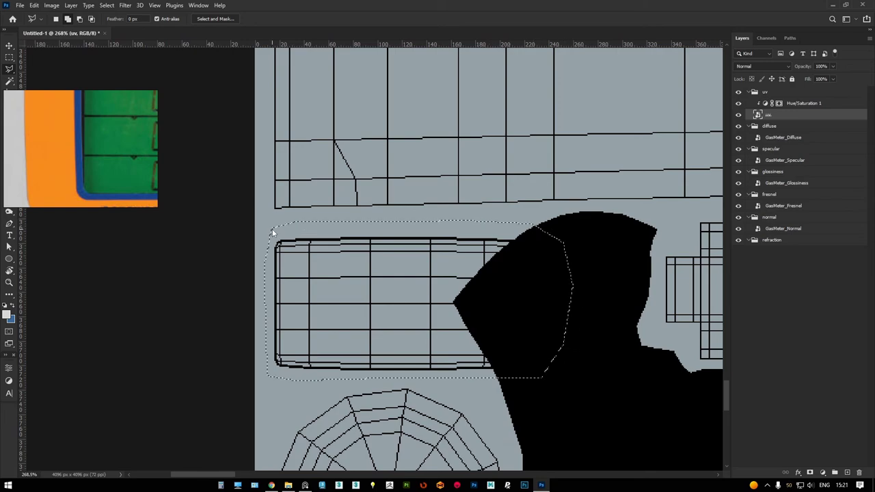
alt+scroll(273, 236, down, 2)
Make the UV wireframe white with Lightness +100, outline the small rectangle, and select GasMeter_Diffuse
key(alt+bracketright)
click(233, 376)
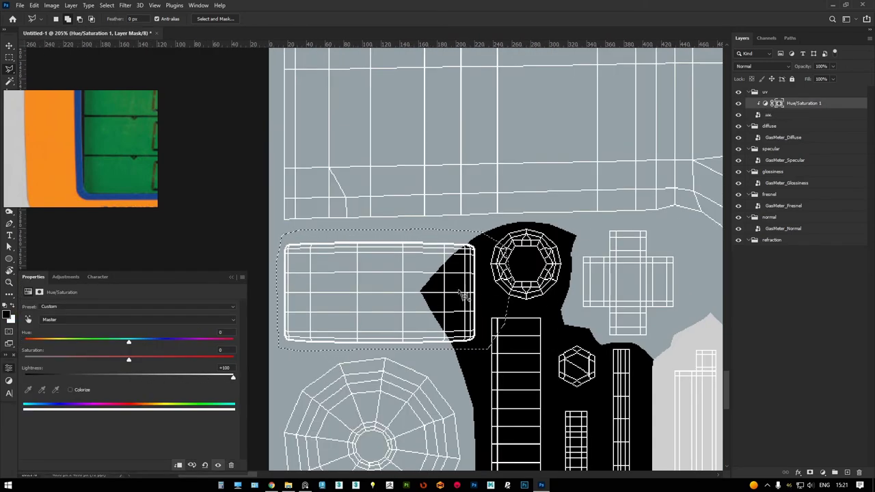
alt+scroll(476, 367, up, 1)
click(476, 182)
alt+scroll(478, 183, down, 6)
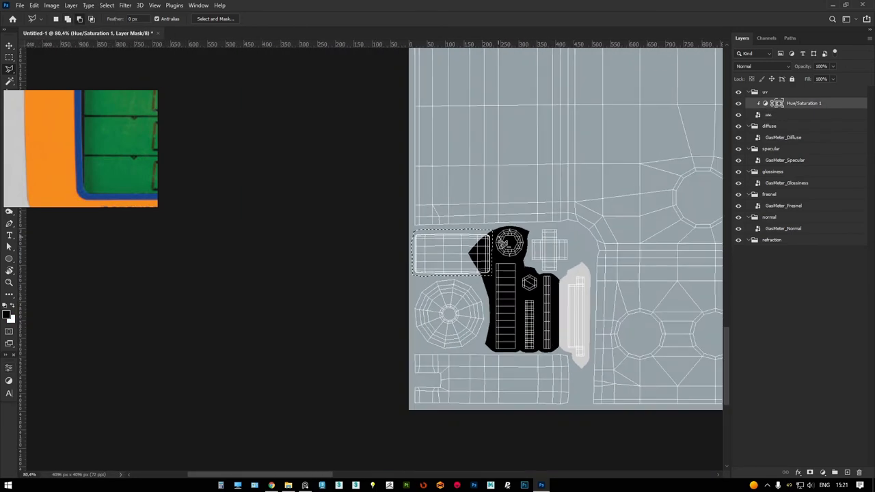
click(784, 138)
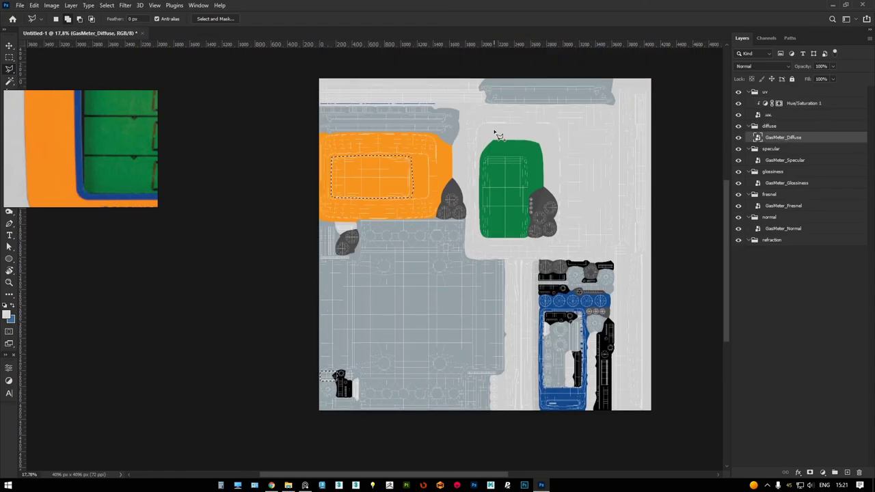
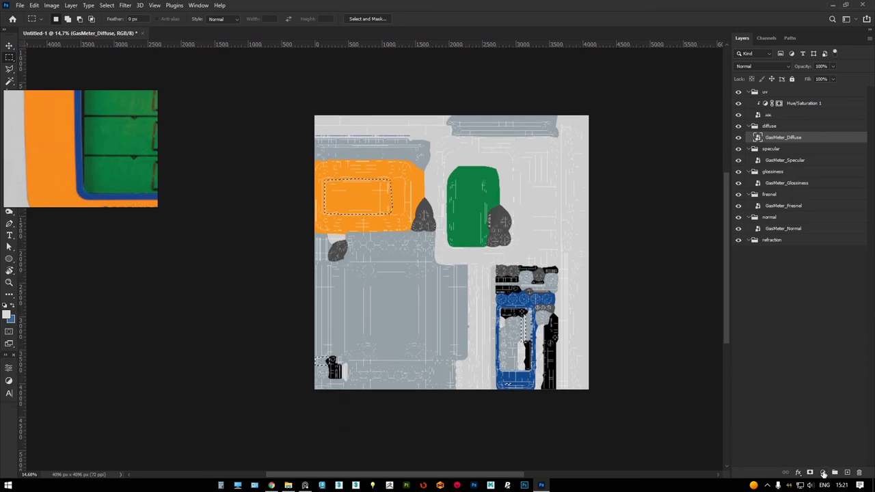
Add a near-black Solid Color glass fill layer over the glass area in the diffuse group
click(823, 473)
click(820, 315)
click(30, 153)
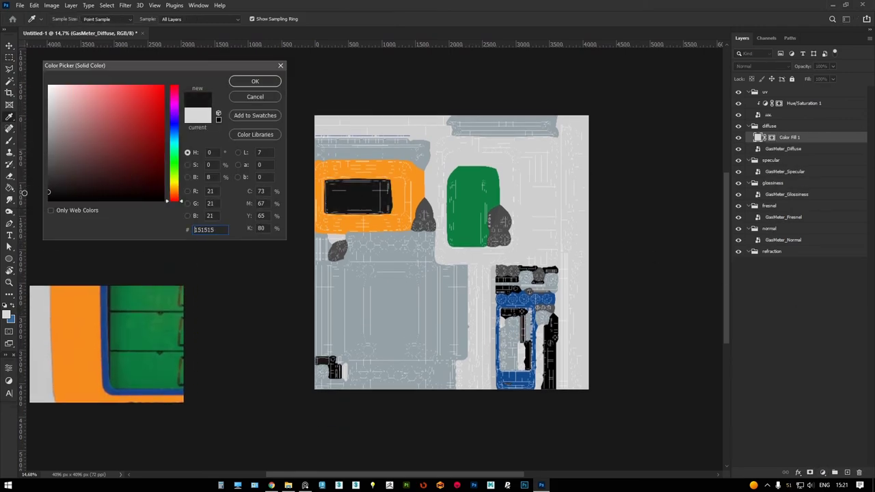
key(Return)
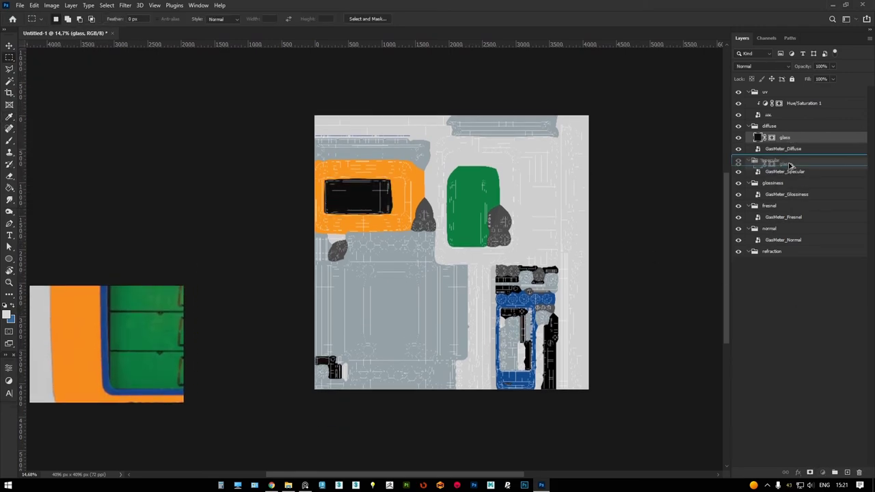
Copy the glass fill into the specular and glossiness groups and set their colours
alt+drag(790, 165, 786, 201)
double_click(757, 171)
key(Return)
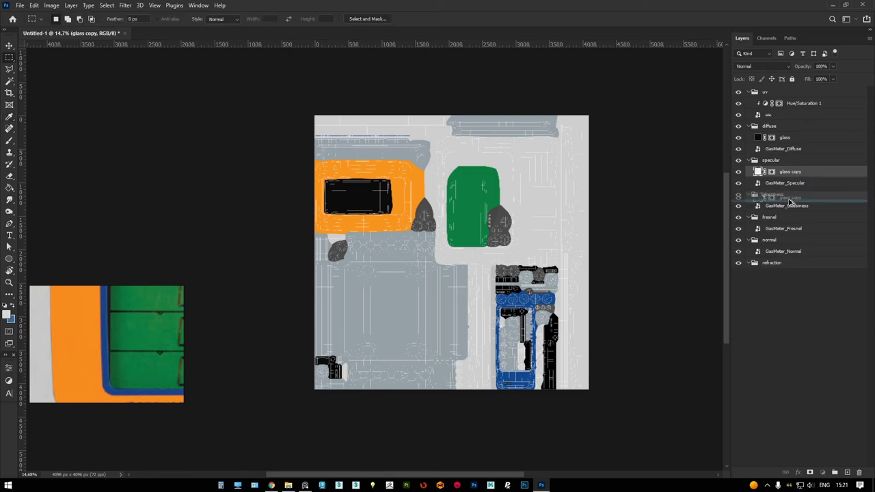
double_click(757, 206)
key(Return)
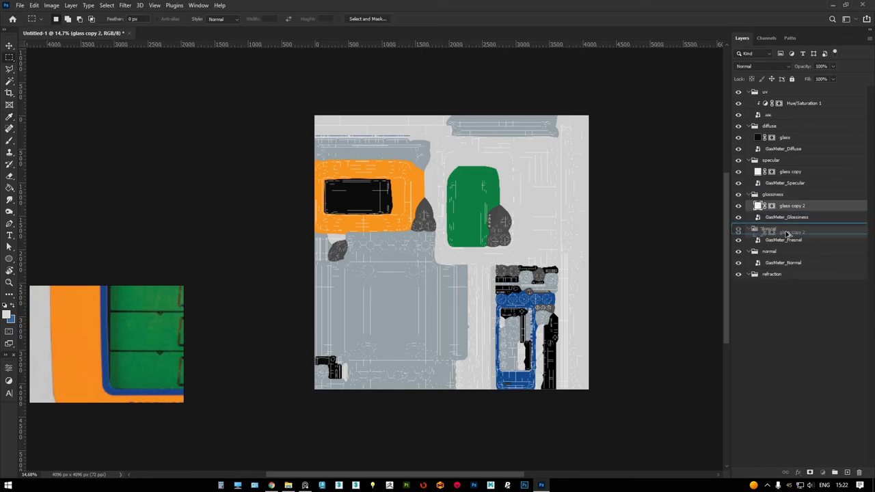
Copy the glass fill into the fresnel group and add a Solid Color fill in the refraction group
mouse_move(786, 234)
alt+mouse_down()
mouse_move(798, 244)
mouse_move(775, 297)
alt+mouse_up()
double_click(757, 240)
key(Return)
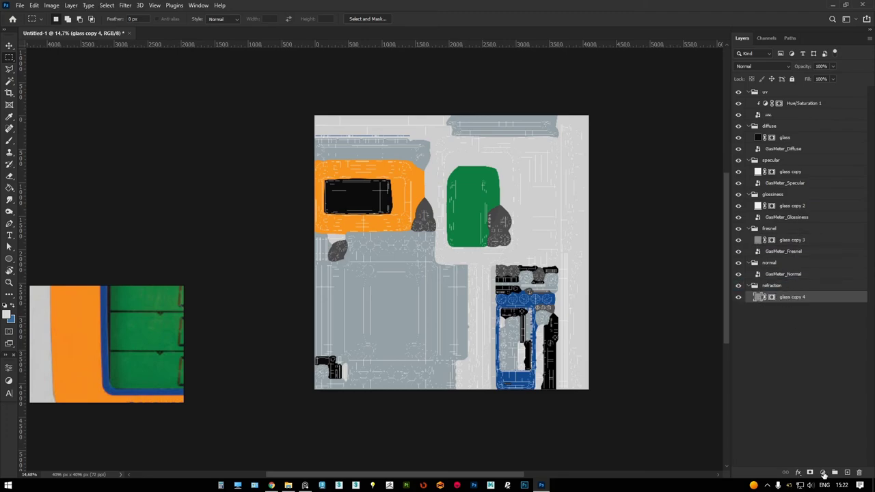
click(824, 472)
click(820, 313)
key(Return)
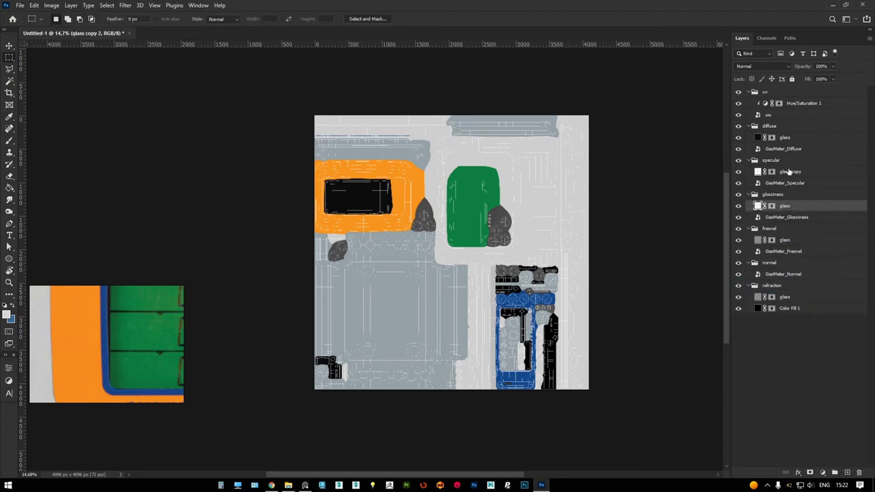
Enlarge the gas meter reference image
scroll(402, 223, up, 2)
scroll(123, 403, down, 2)
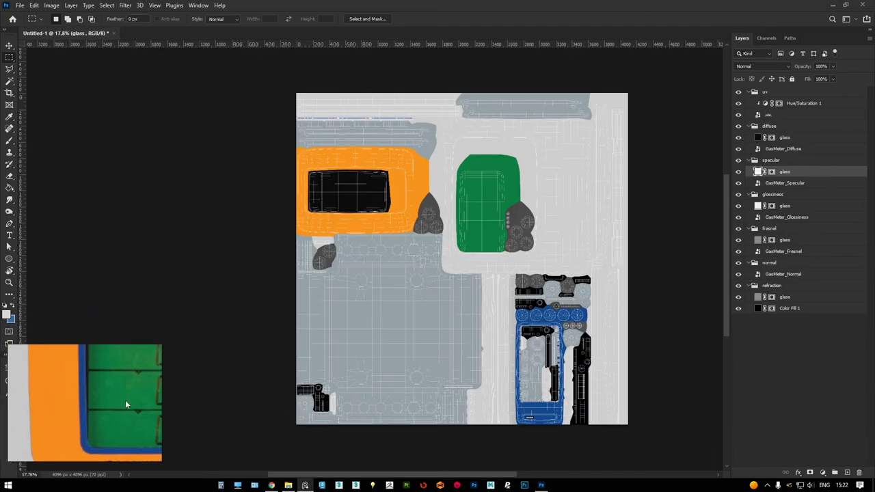
drag(160, 343, 254, 122)
Launch Edge and open Crowcon-Gasmaster-User-Manual.pdf from the temp folder
click(8, 486)
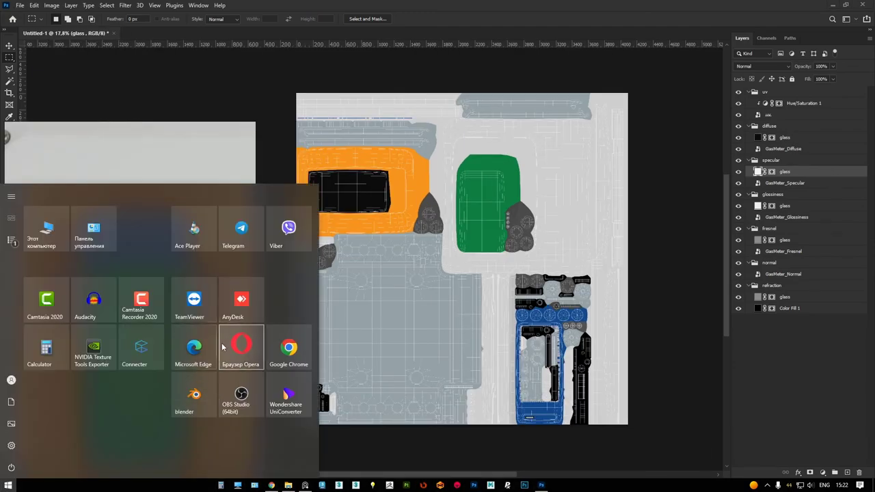
click(194, 347)
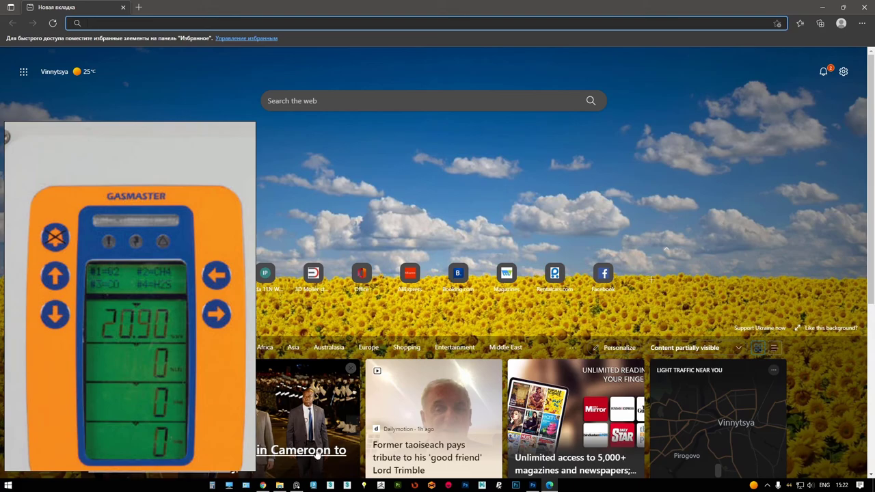
click(279, 485)
scroll(471, 342, down, 3)
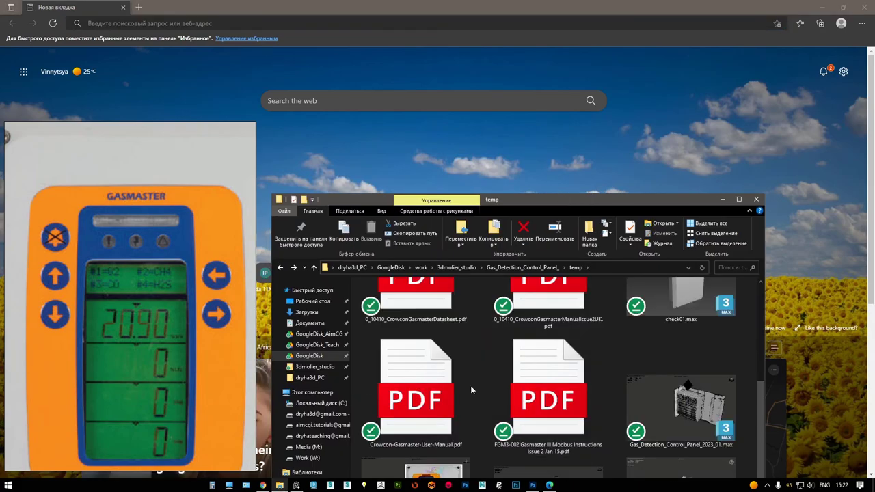
double_click(452, 365)
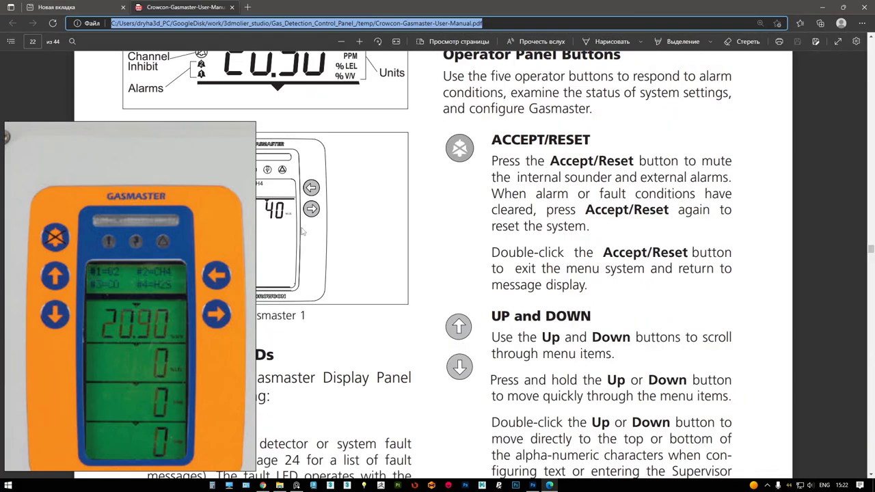
Browse the manual to the operator panel pages around page 21, then bring back Photoshop and the temp folder
scroll(222, 242, down, 3)
scroll(222, 243, down, 3)
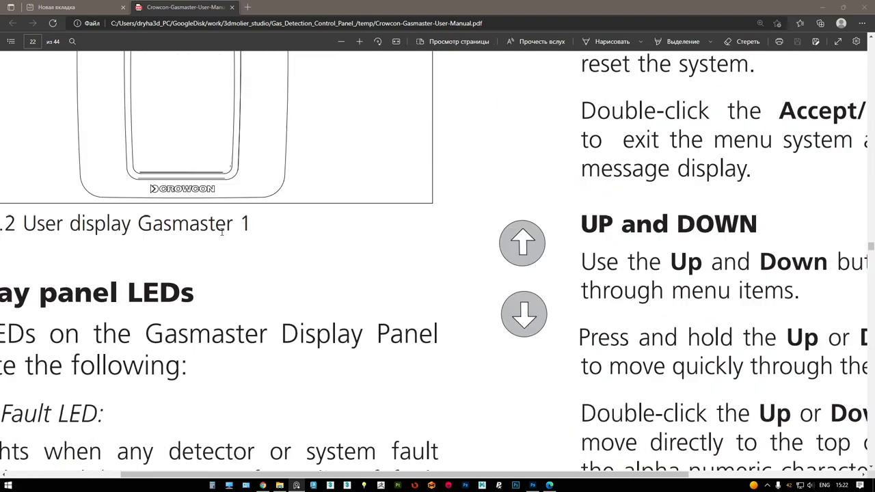
ctrl+scroll(362, 246, down, 3)
scroll(362, 246, down, 3)
scroll(369, 239, up, 3)
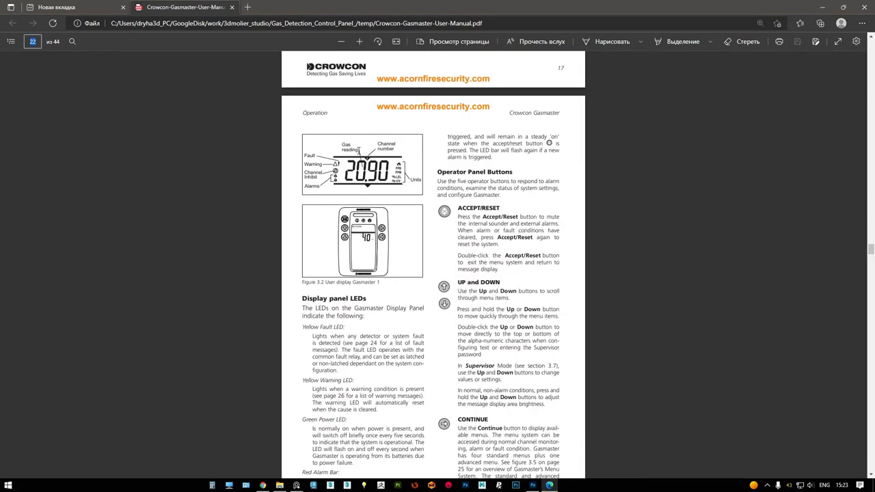
scroll(382, 226, up, 5)
scroll(390, 217, down, 3)
scroll(390, 218, up, 6)
scroll(393, 216, down, 6)
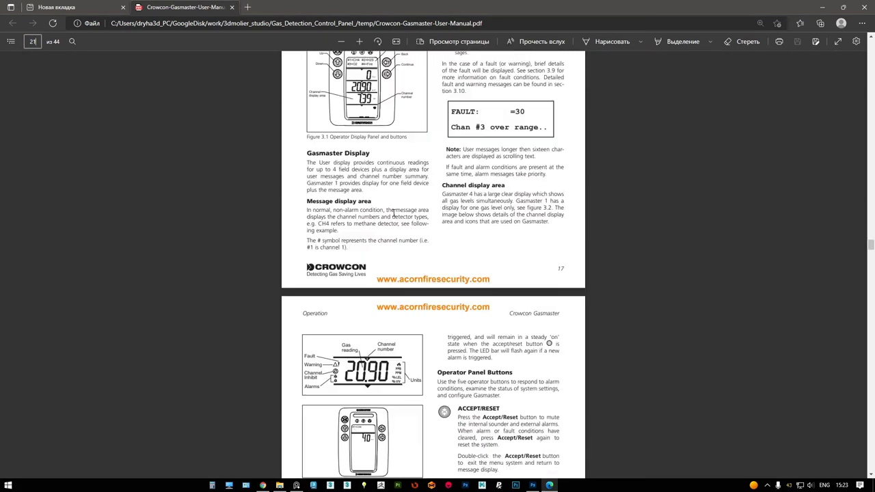
scroll(397, 214, up, 3)
click(823, 7)
click(280, 486)
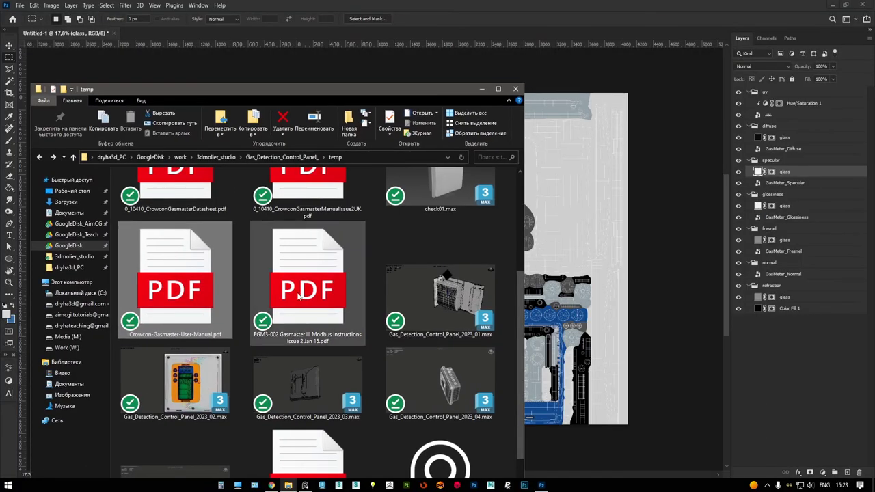
Import page 21 of the user manual PDF into Photoshop at large size
drag(171, 273, 349, 31)
scroll(358, 203, down, 2)
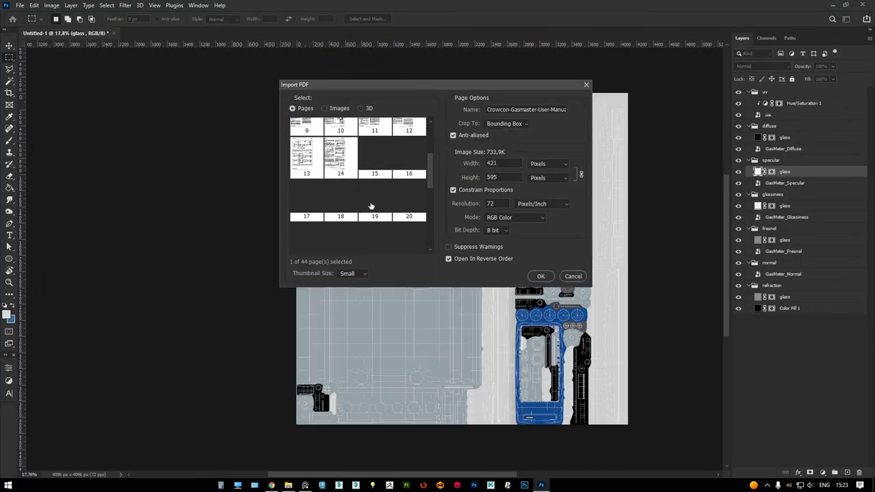
scroll(369, 201, down, 2)
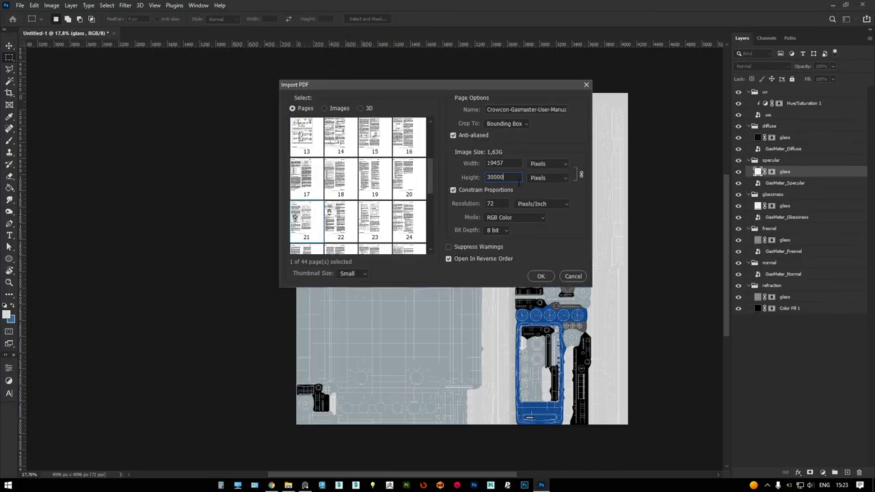
click(539, 275)
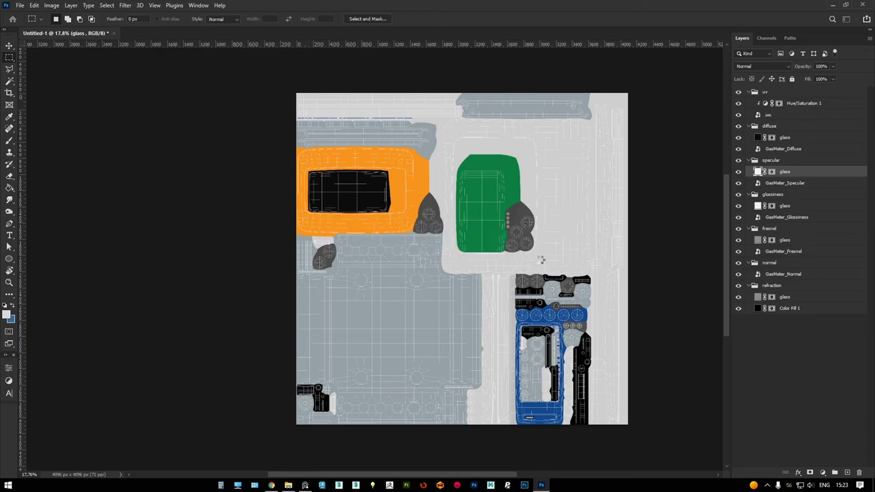
Save the texture document as Gas_Detection_Control_Panel_textures.psd in the Gas_Detection_Control_Panel_ folder
key(ctrl+Tab)
key(ctrl+shift+s)
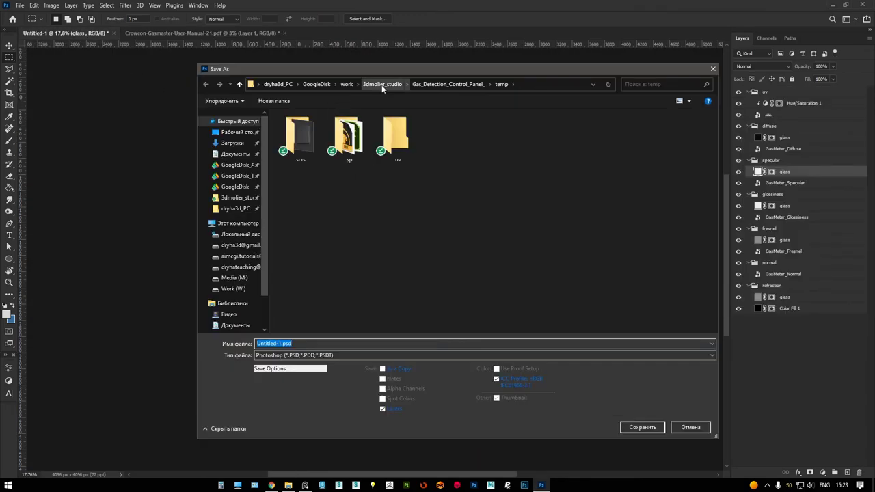
click(393, 83)
double_click(399, 144)
text(Gas_Detection_Control_Panel_)
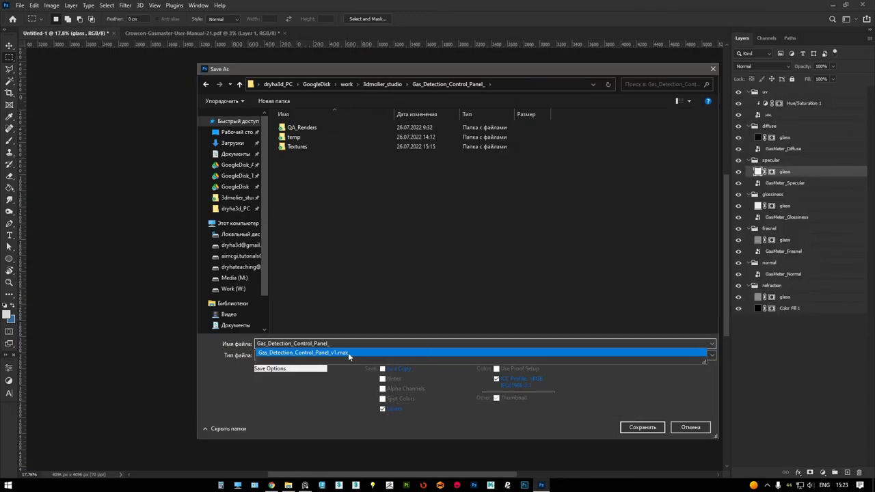
click(348, 353)
text(s)
key(Return)
key(ctrl+Tab)
Paste the operator panel drawing into a new document and close the imported PDF page unsaved
alt+scroll(250, 257, up, 3)
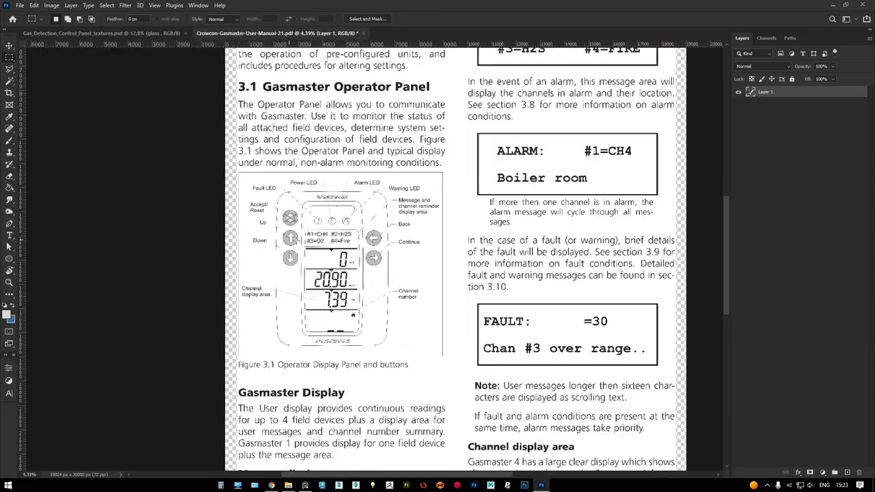
alt+scroll(330, 194, up, 3)
alt+scroll(329, 193, up, 3)
alt+scroll(330, 193, up, 3)
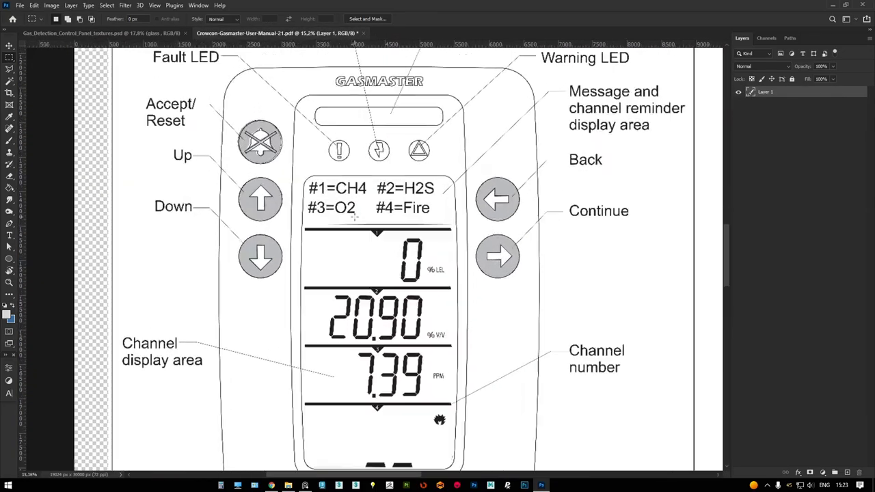
alt+scroll(330, 193, up, 2)
alt+scroll(330, 194, down, 5)
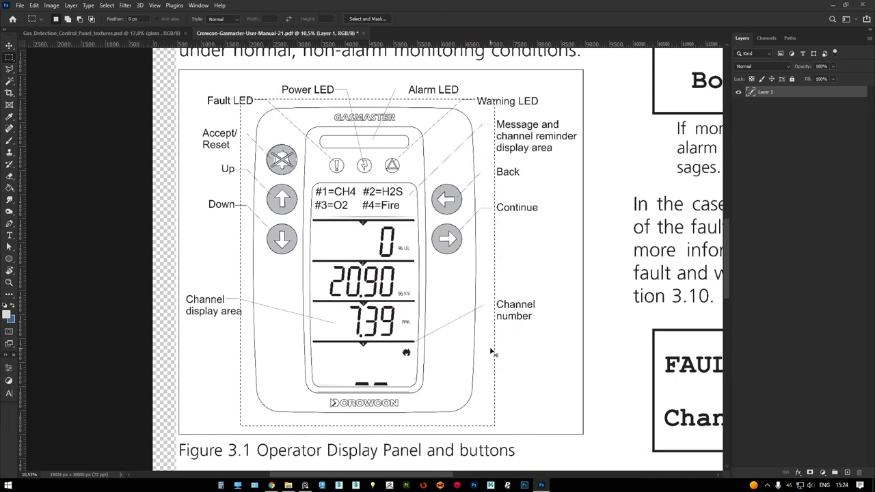
key(ctrl+n)
key(Return)
key(ctrl+v)
click(361, 33)
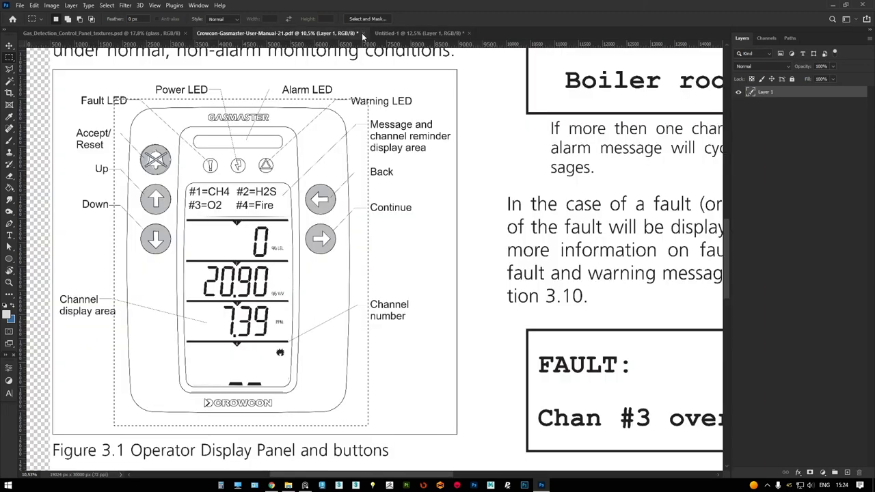
click(429, 176)
Outline a selection around the left-arrow button in the panel drawing
alt+scroll(414, 114, up, 3)
alt+scroll(414, 114, up, 1)
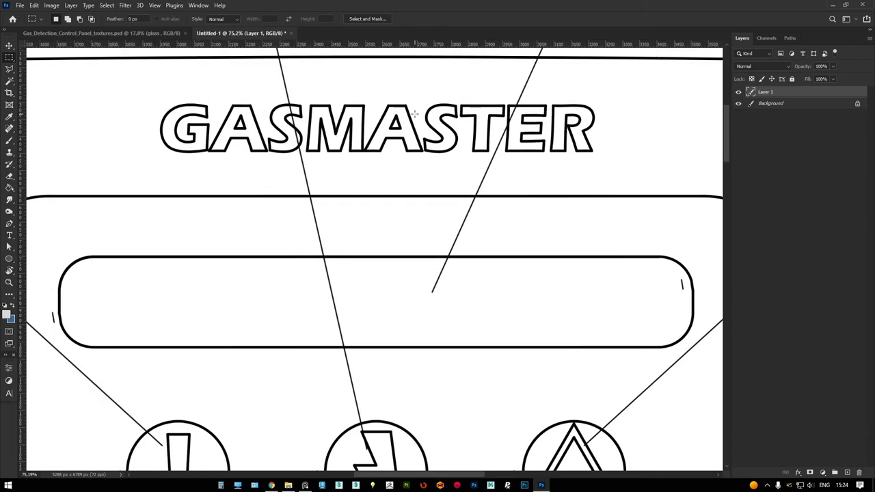
alt+scroll(414, 114, up, 1)
alt+scroll(415, 115, down, 6)
alt+scroll(416, 113, down, 1)
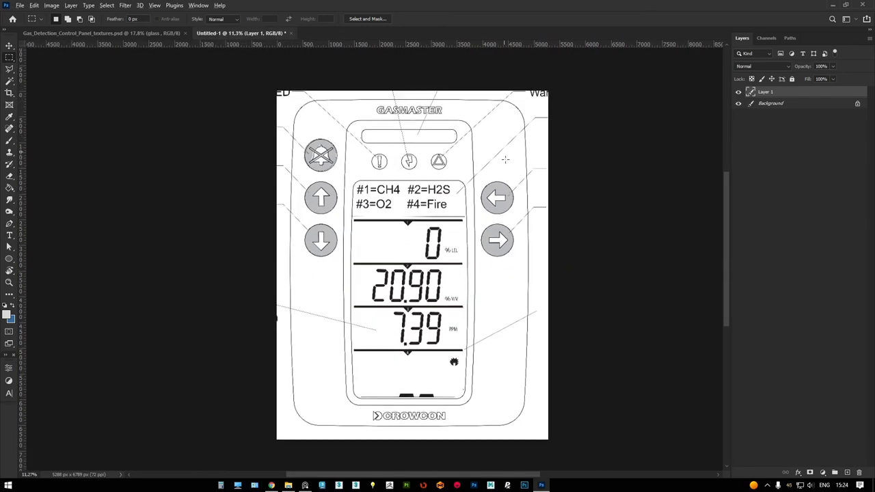
alt+scroll(499, 205, up, 5)
alt+scroll(526, 204, up, 2)
alt+scroll(540, 203, up, 1)
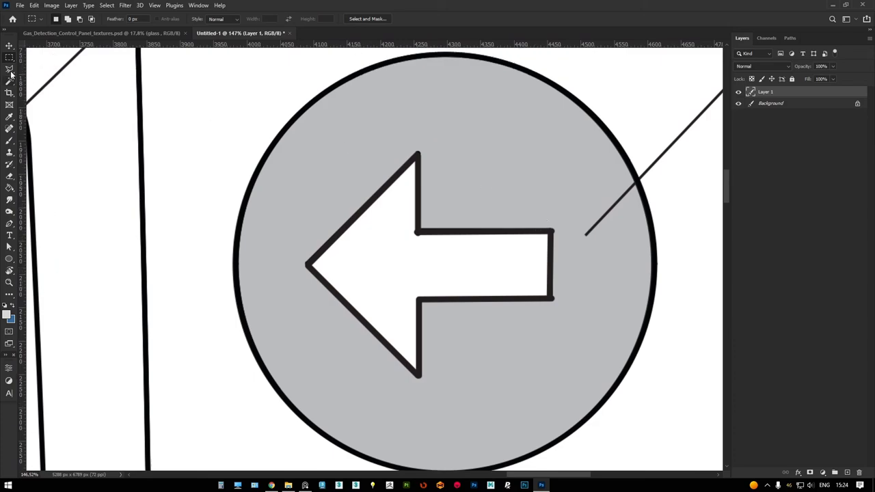
double_click(388, 141)
key(Return)
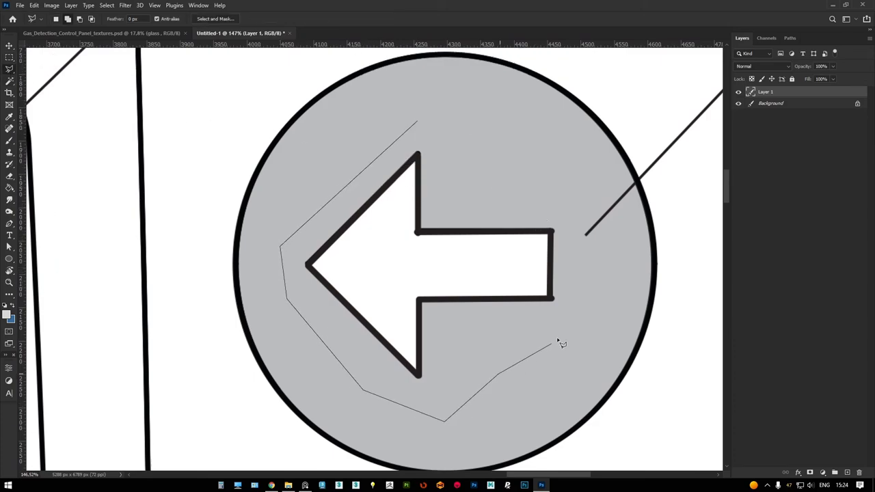
click(440, 127)
Look over the drawing, then return to the texture document
alt+scroll(441, 133, down, 3)
alt+scroll(448, 147, down, 2)
alt+scroll(458, 164, down, 4)
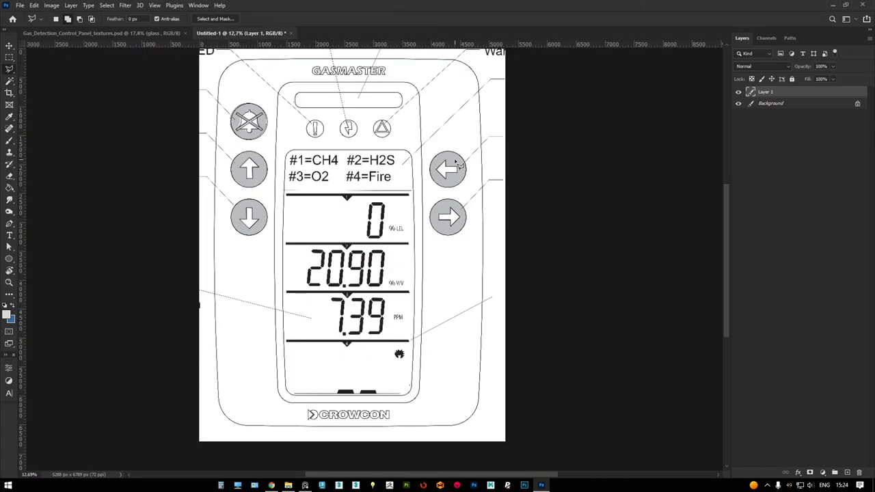
scroll(424, 178, up, 1)
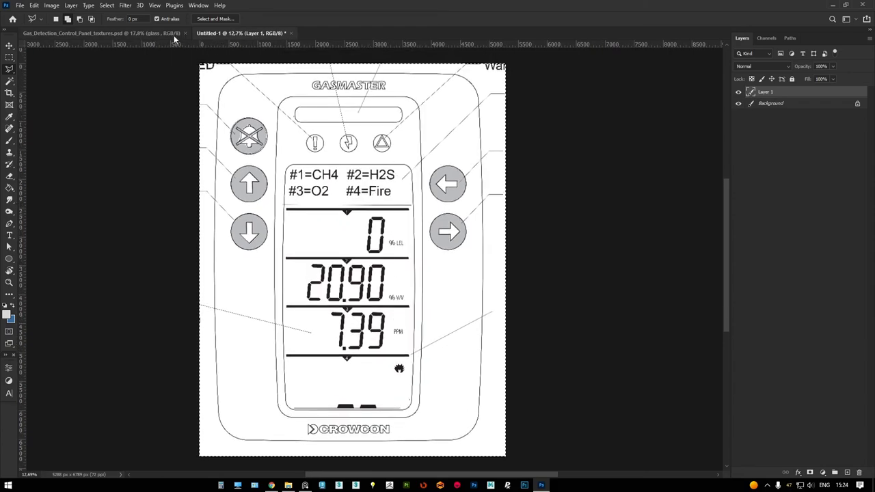
click(103, 33)
alt+scroll(553, 205, up, 2)
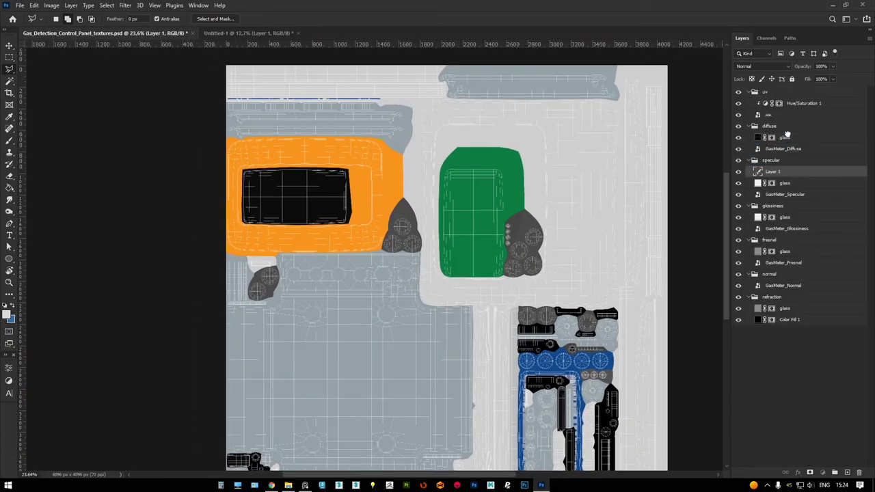
Shrink the GASMASTER drawing layer and move it aside to reveal the green UV island
click(787, 134)
right_click(795, 140)
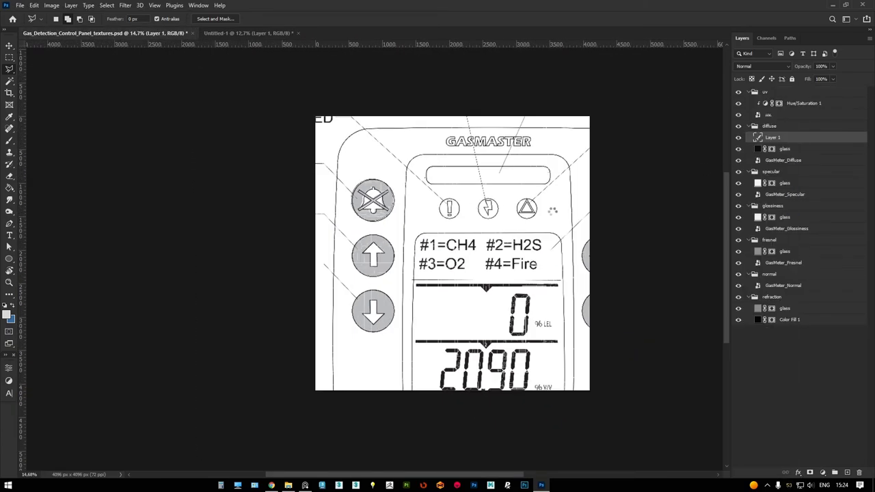
key(ctrl+t)
drag(314, 114, 469, 312)
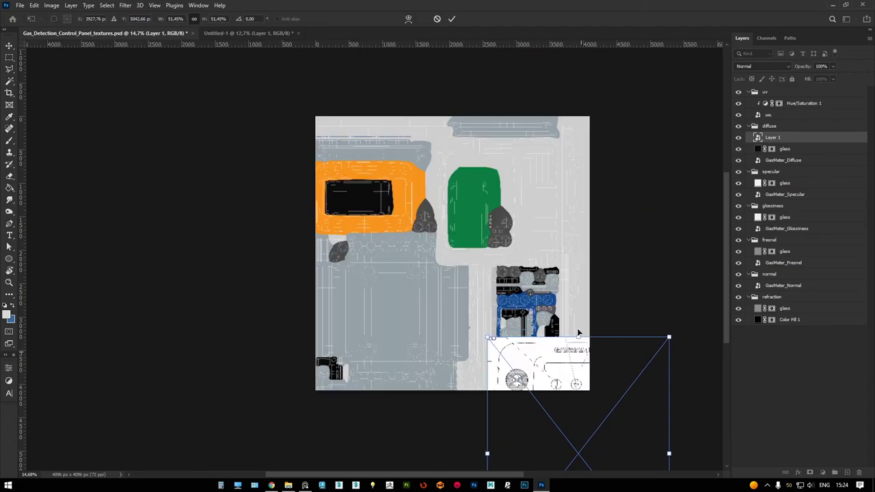
mouse_move(667, 345)
mouse_down()
mouse_move(583, 121)
mouse_move(520, 198)
mouse_up()
alt+scroll(453, 179, up, 5)
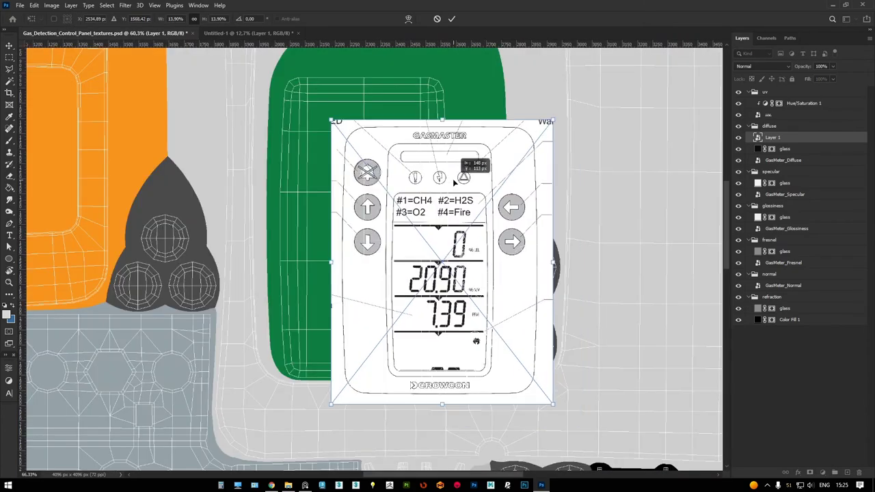
drag(414, 156, 720, 136)
Turn the UV lines black via Hue/Saturation and fit the drawing over the panel's UV island
double_click(763, 103)
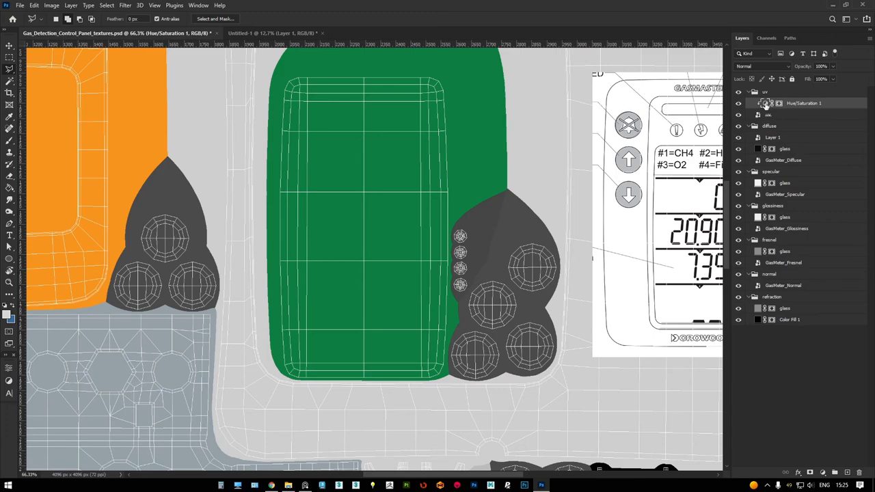
click(118, 376)
click(772, 137)
key(ctrl+t)
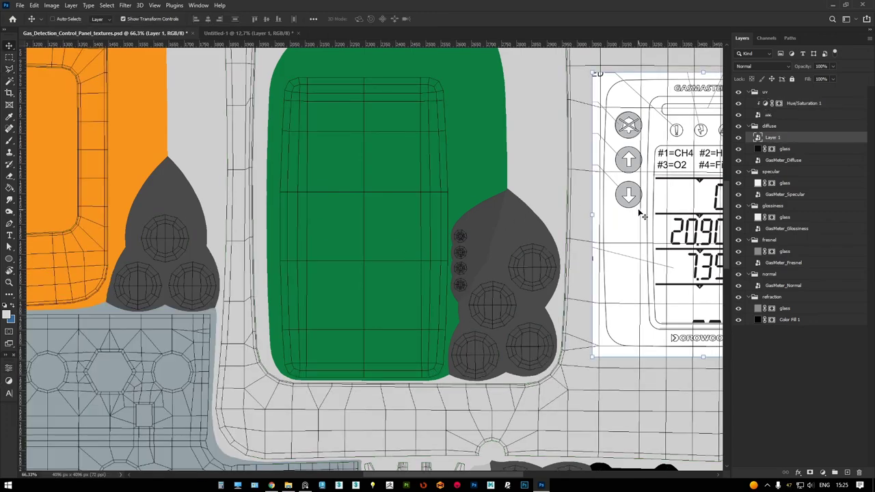
drag(652, 218, 318, 219)
drag(259, 83, 244, 68)
alt+scroll(338, 171, down, 3)
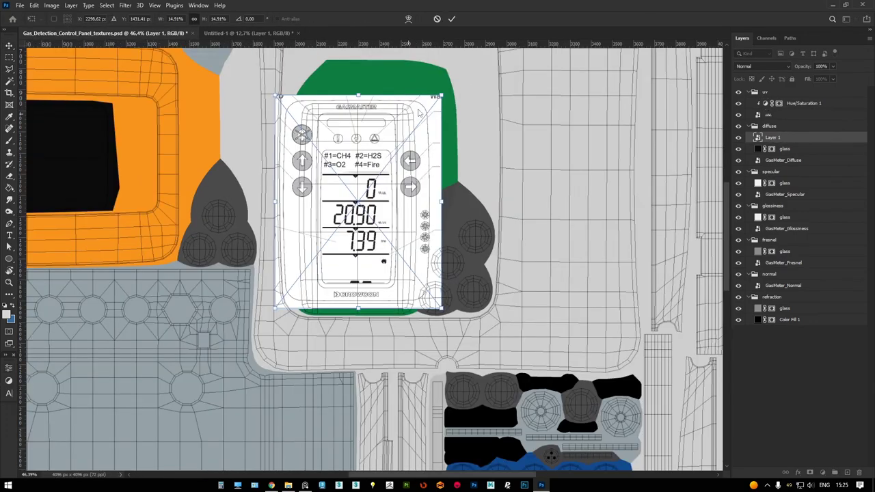
mouse_move(404, 148)
mouse_down()
mouse_move(372, 104)
mouse_move(358, 130)
mouse_up()
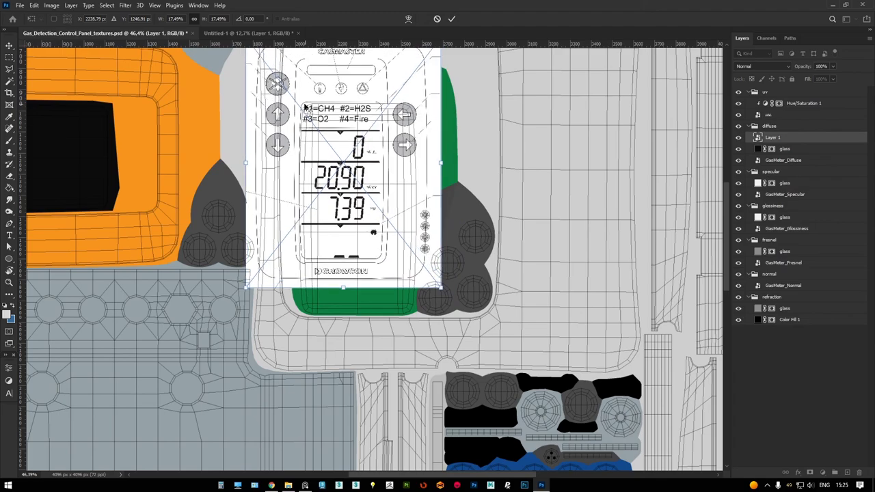
mouse_move(441, 288)
mouse_down()
mouse_move(478, 307)
mouse_move(497, 359)
mouse_up()
mouse_move(438, 249)
mouse_down()
mouse_move(423, 237)
mouse_move(457, 204)
mouse_up()
key(Return)
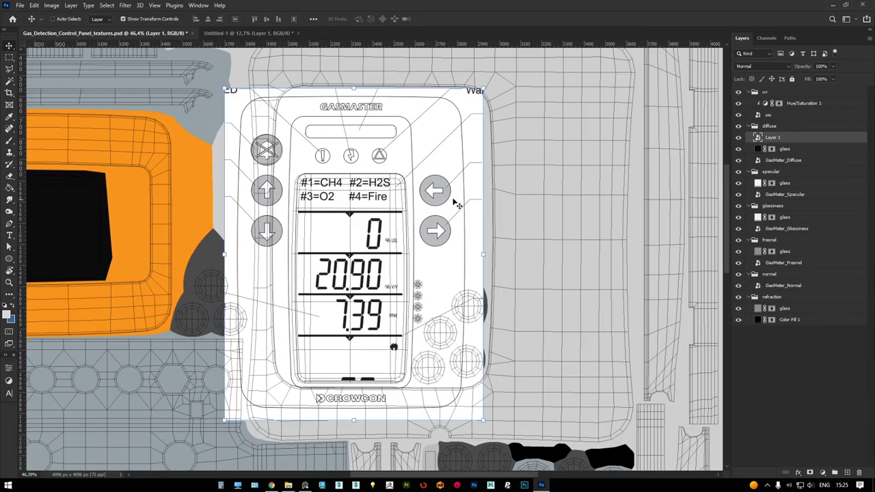
Draw the Flèche 9 custom arrow shape beside the left button, rotated to point left
right_click(10, 259)
click(47, 304)
click(360, 19)
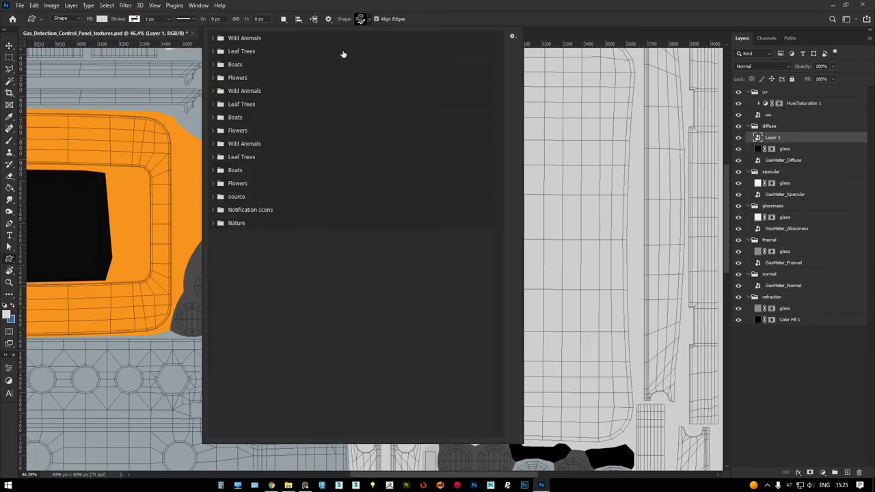
click(214, 197)
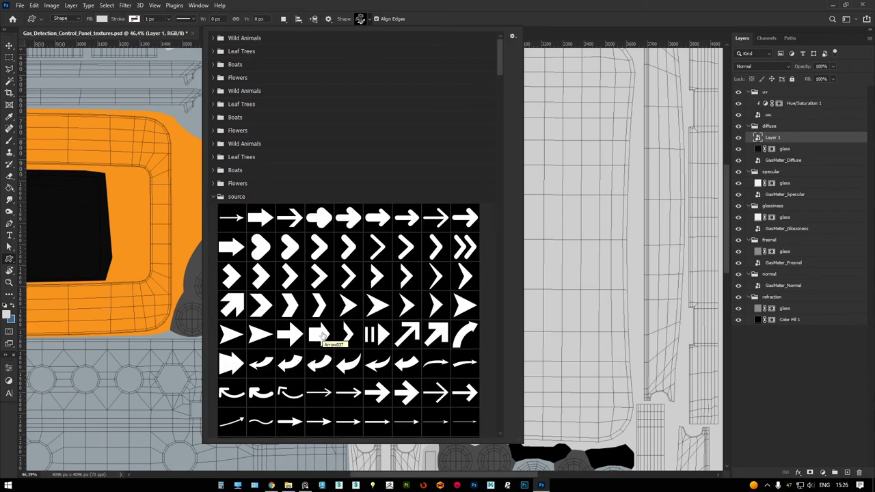
double_click(268, 218)
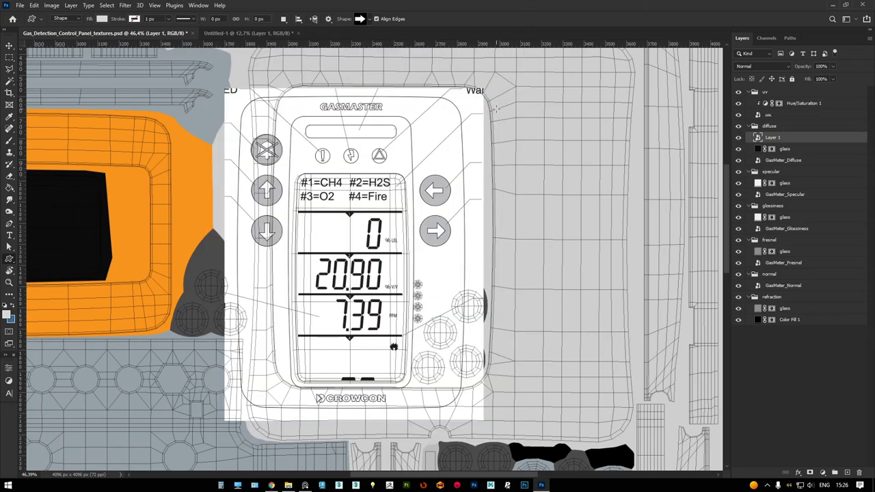
alt+scroll(433, 189, up, 5)
drag(464, 162, 465, 163)
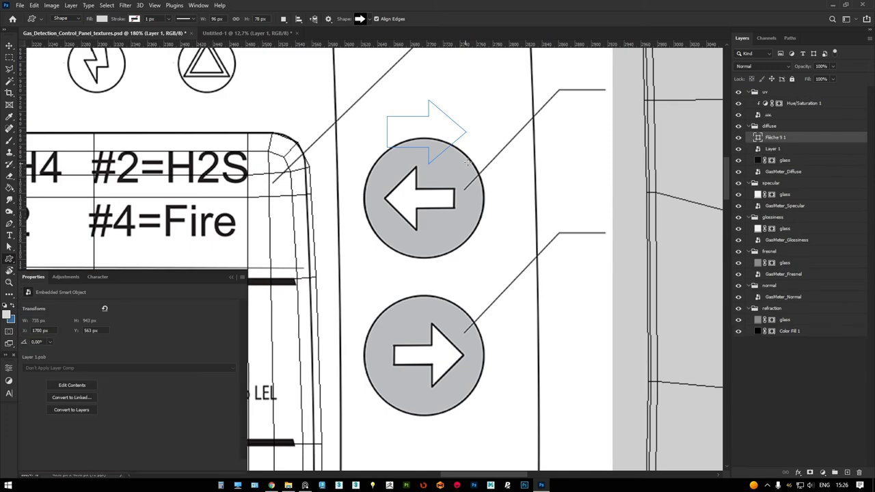
mouse_move(468, 94)
mouse_down()
mouse_move(409, 181)
mouse_move(443, 156)
mouse_up()
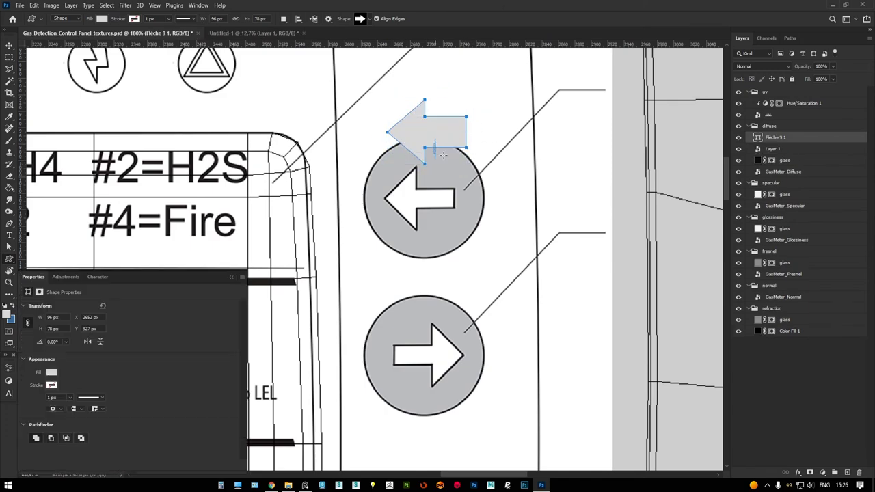
Scale and position the arrow inside the left button's circle
key(ctrl+t)
drag(445, 121, 445, 187)
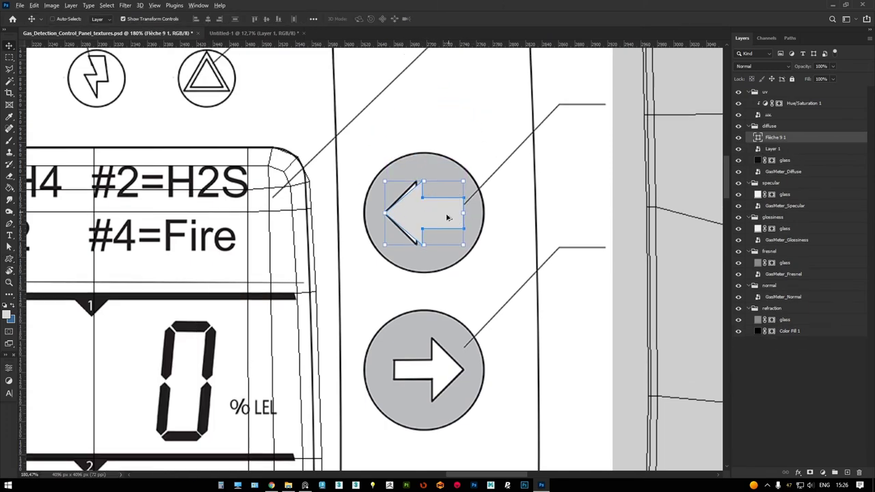
alt+scroll(453, 210, up, 3)
drag(482, 212, 463, 213)
key(Return)
key(a)
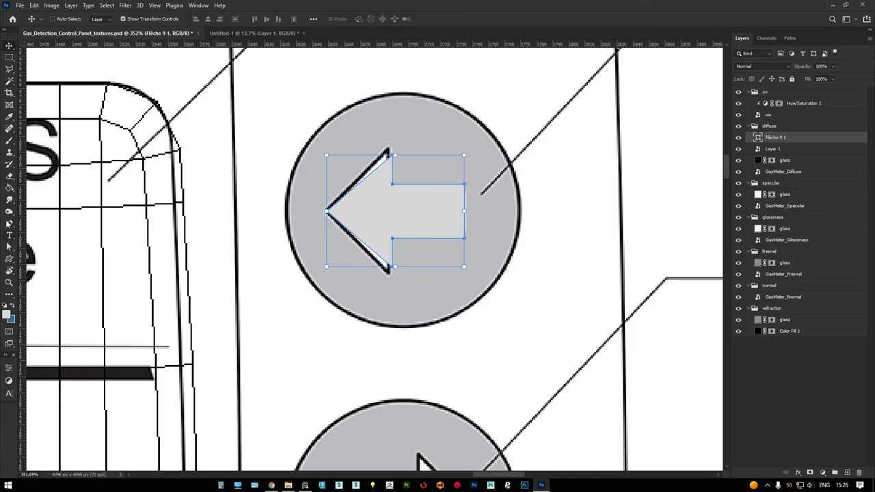
drag(380, 250, 385, 210)
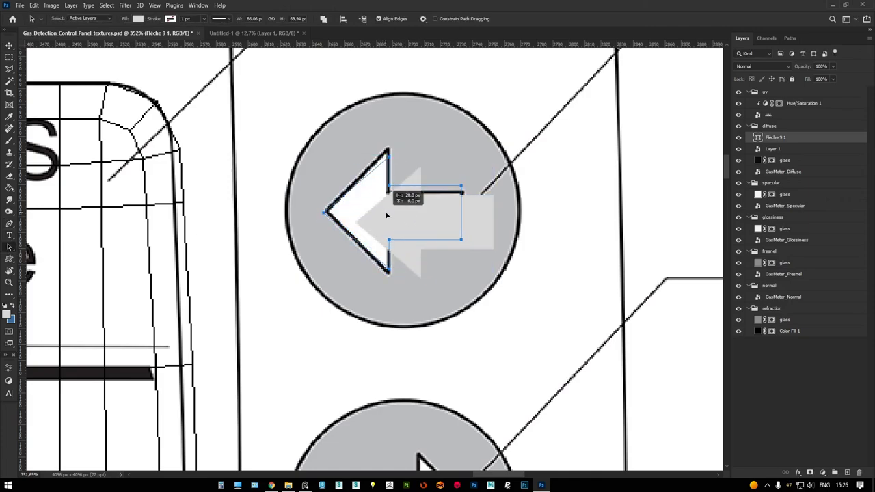
Reshape the arrow's anchor points, adjusting the arrowhead and thinning the shaft
click(10, 224)
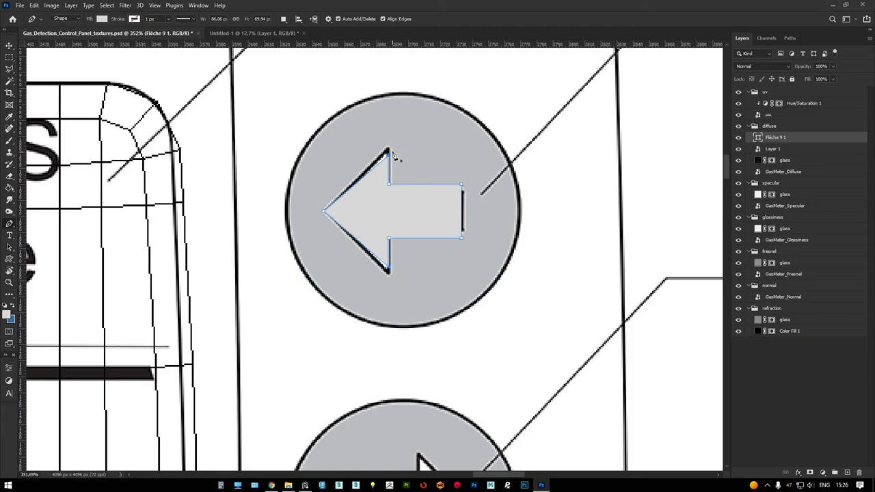
ctrl+drag(400, 140, 314, 277)
key(ctrl+t)
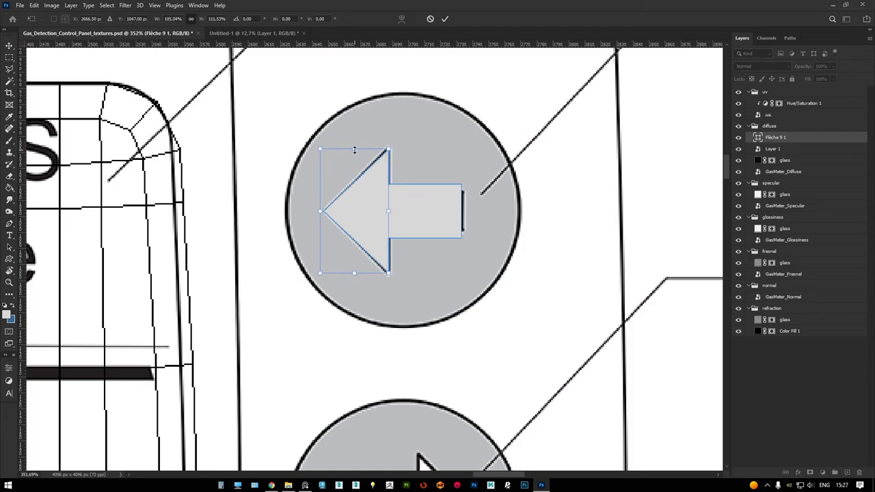
key(Return)
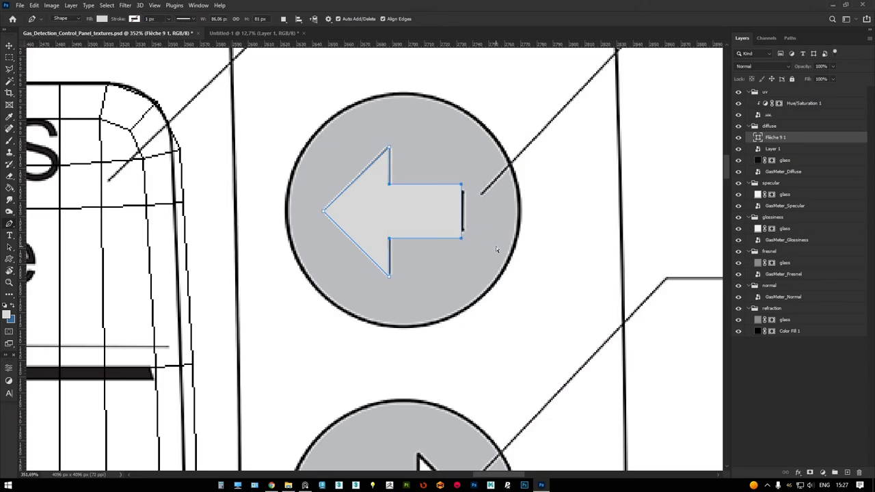
key(ctrl+t)
alt+drag(424, 147, 428, 154)
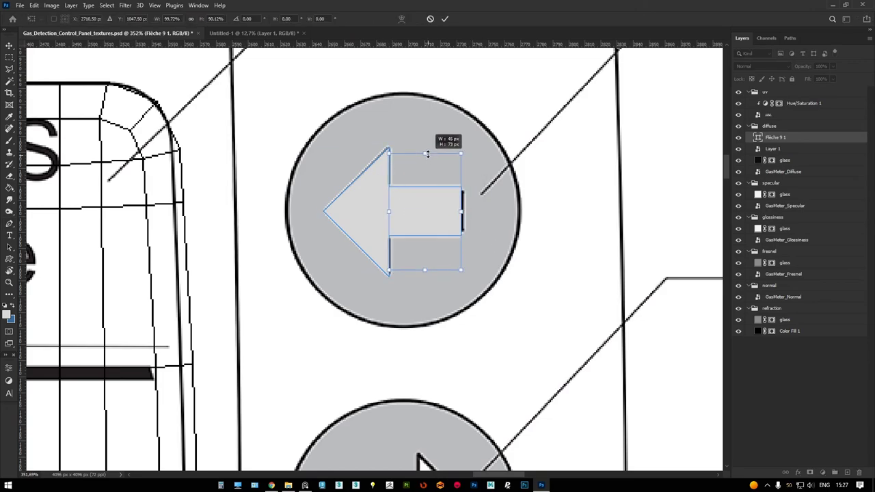
key(Return)
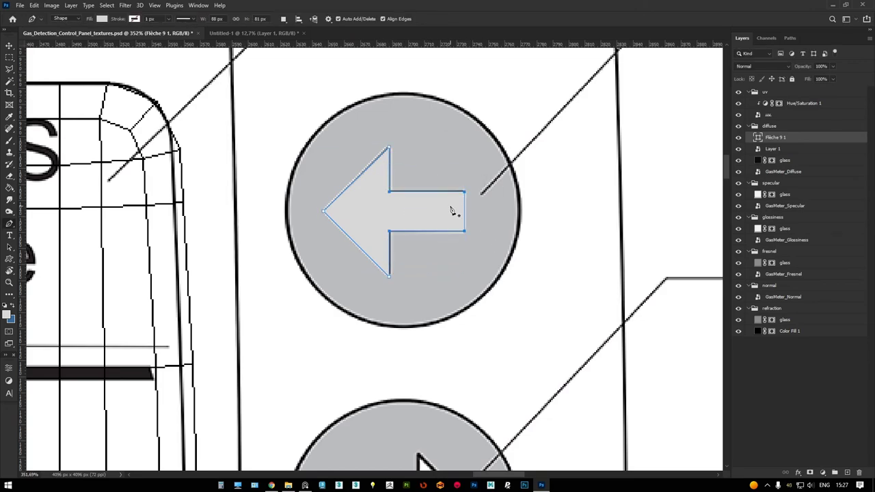
alt+scroll(431, 212, up, 1)
alt+scroll(423, 212, down, 2)
alt+scroll(377, 250, down, 5)
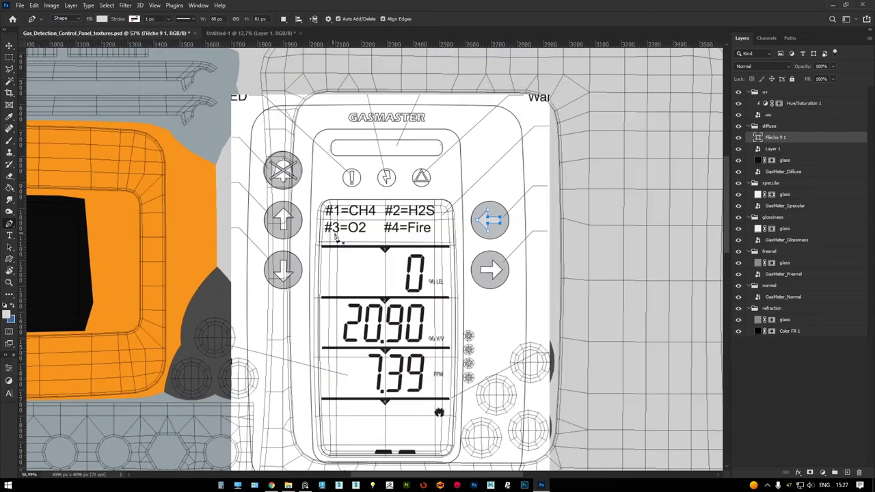
Fill the arrow shape with orange
click(9, 316)
click(119, 276)
click(254, 80)
alt+scroll(471, 198, up, 1)
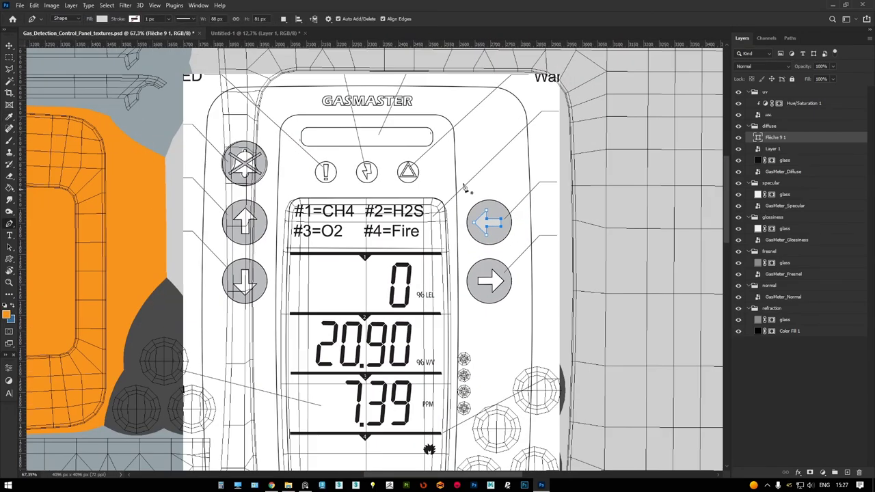
click(101, 19)
alt+scroll(451, 219, up, 3)
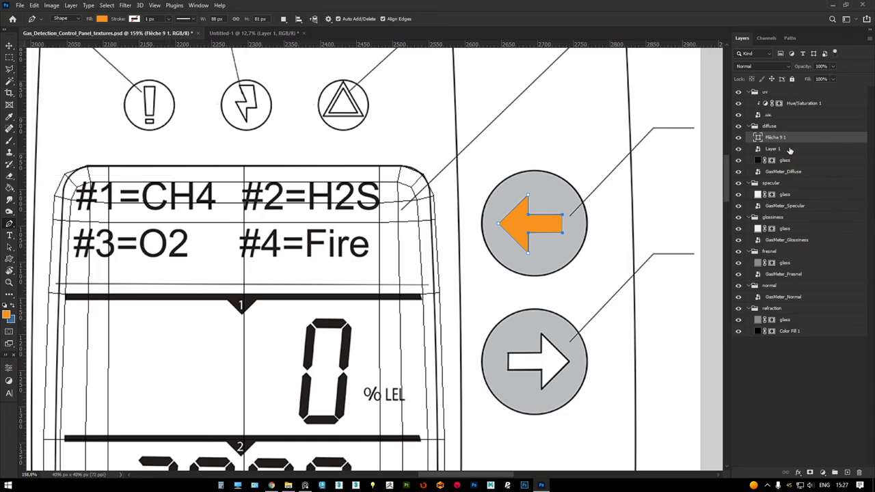
Rename the layer arrow and place it in a new group named logos
double_click(776, 137)
text(arrow)
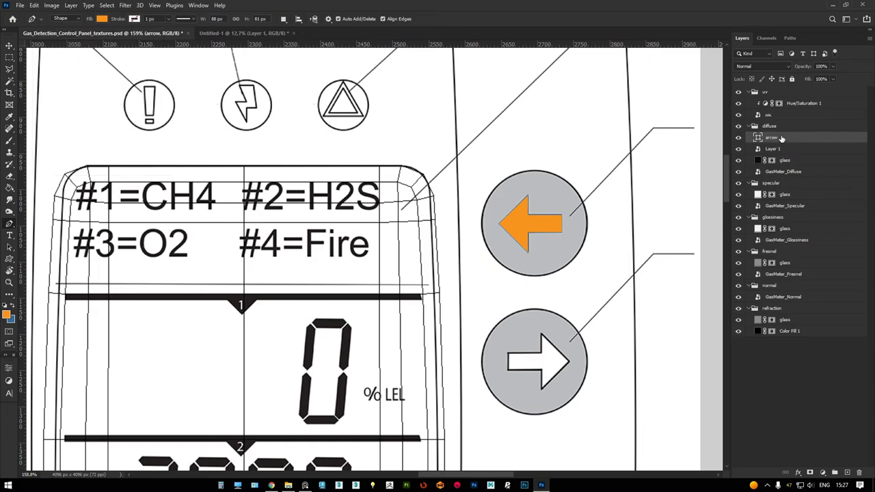
key(ctrl+g)
double_click(779, 137)
key(Return)
alt+scroll(555, 210, down, 2)
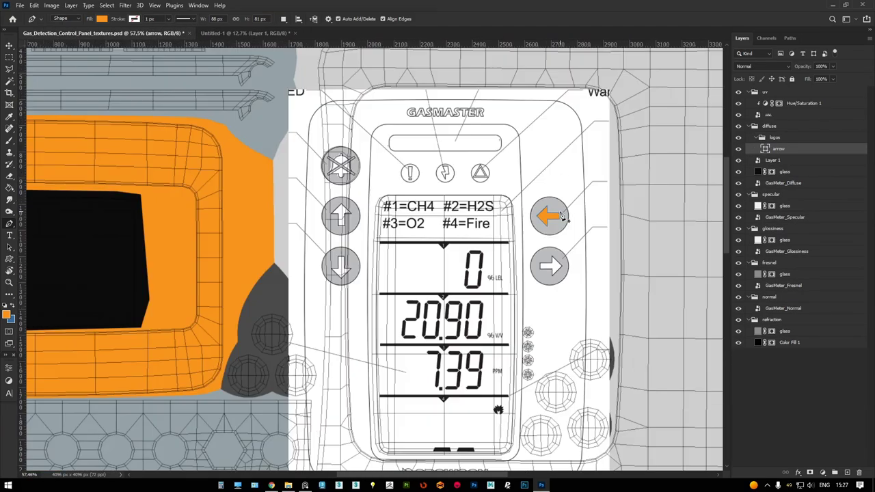
alt+scroll(555, 210, down, 4)
alt+scroll(555, 210, up, 2)
alt+scroll(555, 210, down, 3)
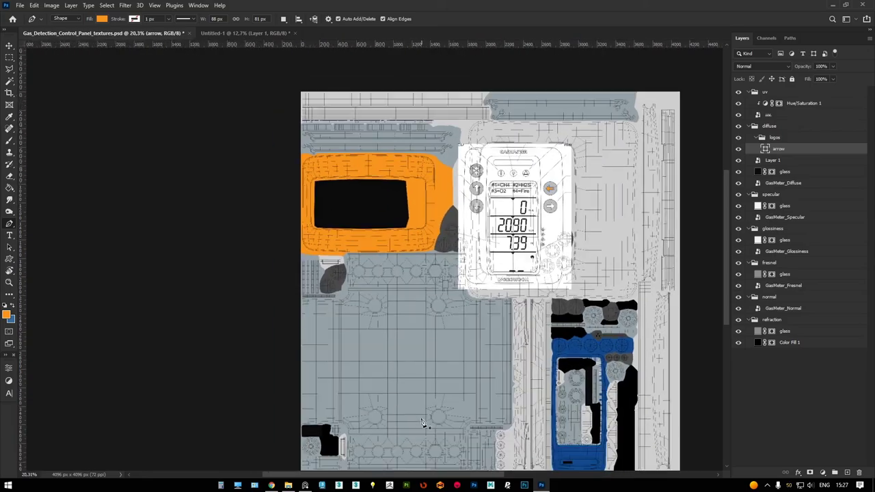
key(alt+Tab)
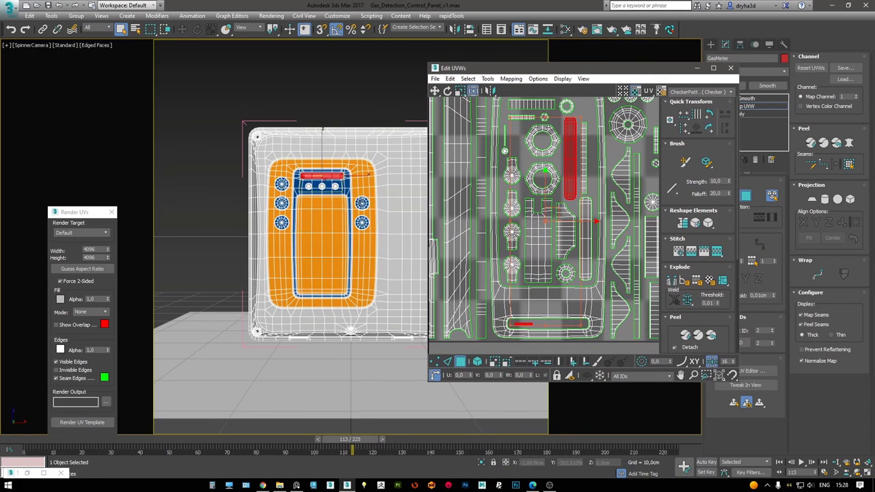
scroll(590, 182, up, 4)
scroll(589, 182, up, 2)
scroll(589, 182, up, 4)
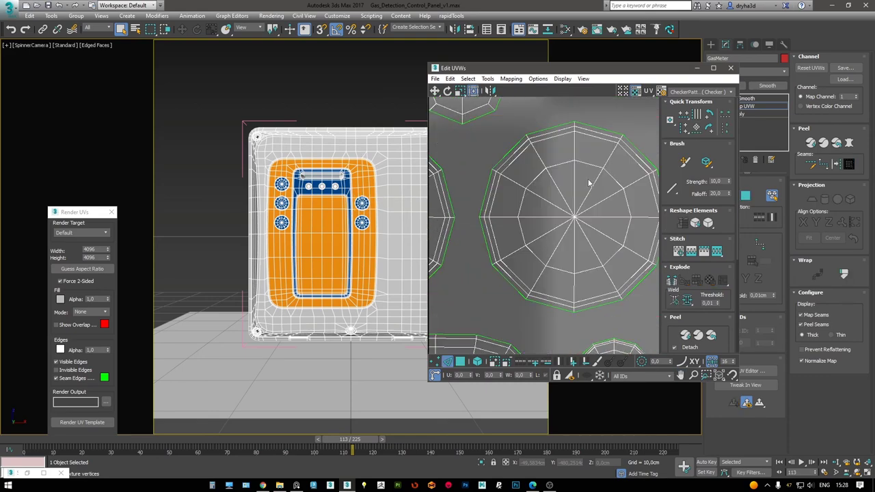
scroll(574, 188, down, 5)
scroll(588, 199, down, 3)
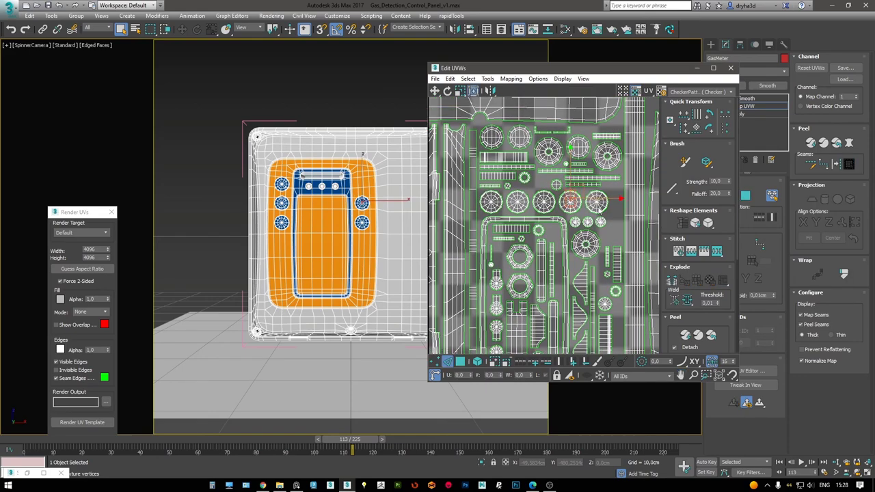
key(F4)
key(F3)
click(571, 201)
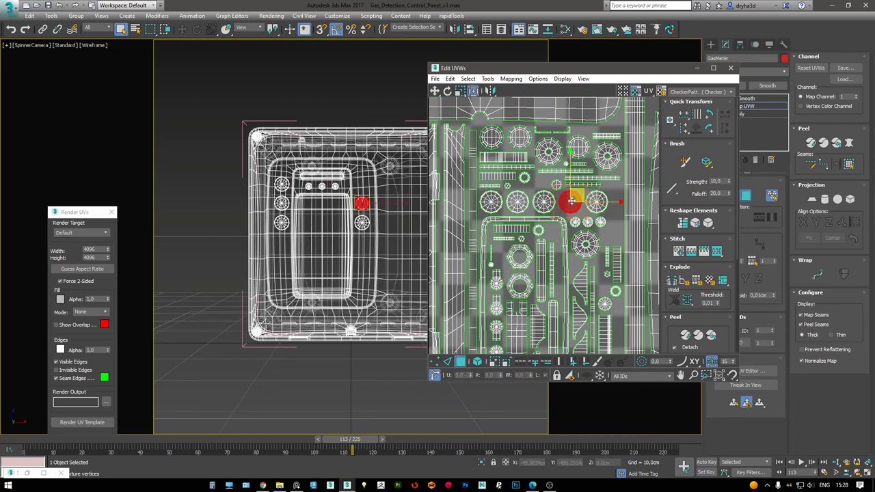
click(520, 483)
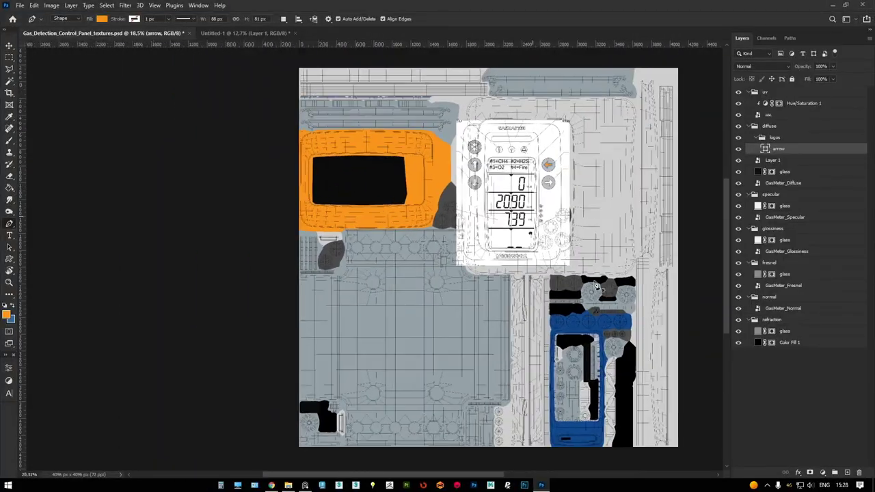
Centre the orange arrow in its button circle and compare the layout in 3ds Max
key(v)
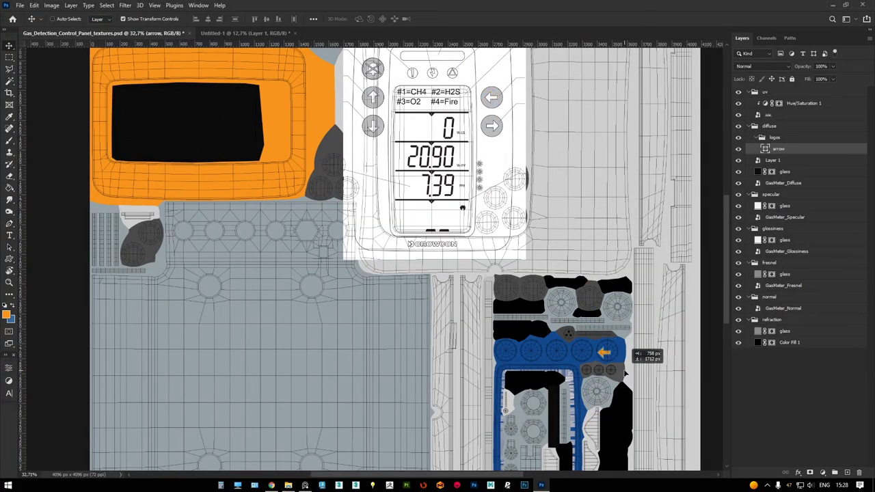
alt+scroll(602, 370, up, 8)
drag(573, 261, 568, 264)
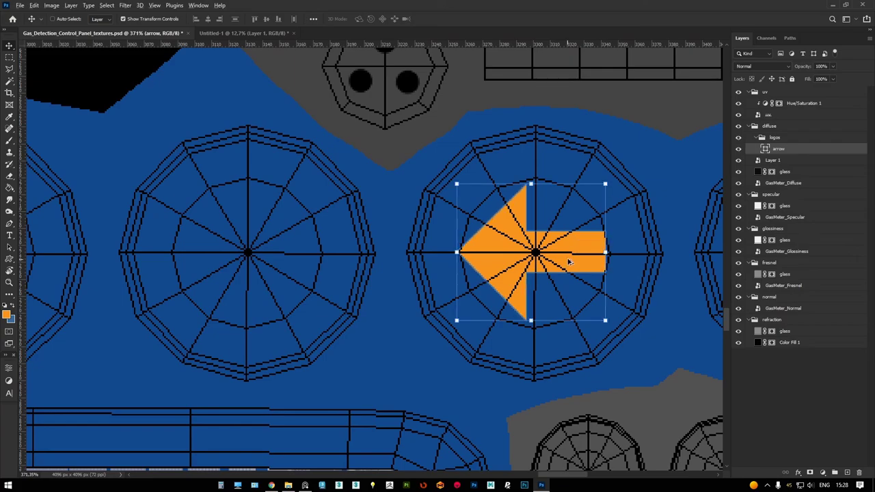
alt+scroll(569, 256, down, 1)
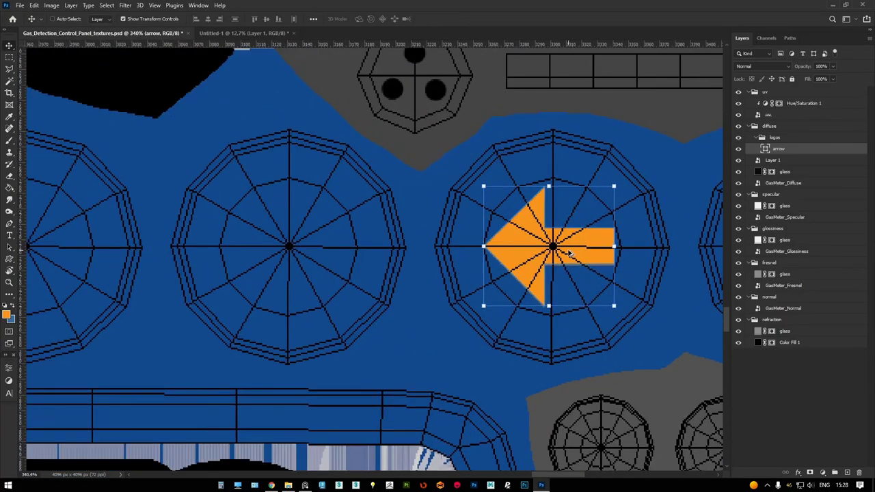
alt+scroll(569, 254, down, 14)
key(alt+Tab)
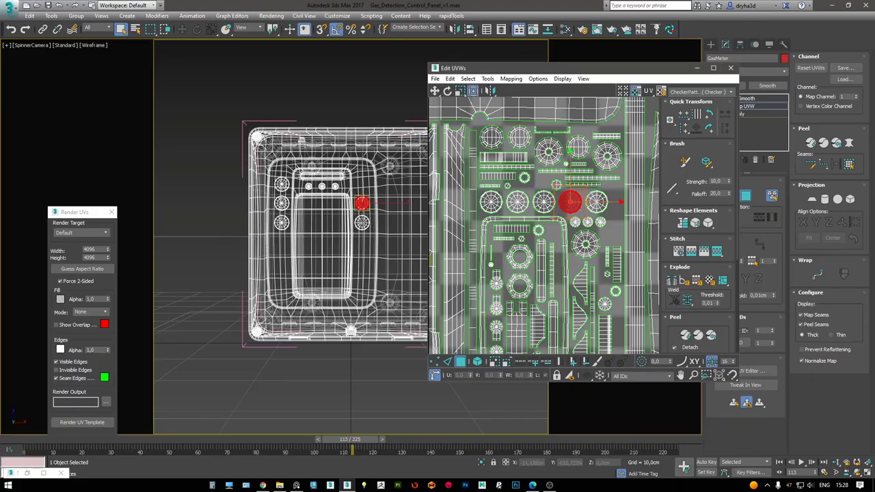
key(alt+Tab)
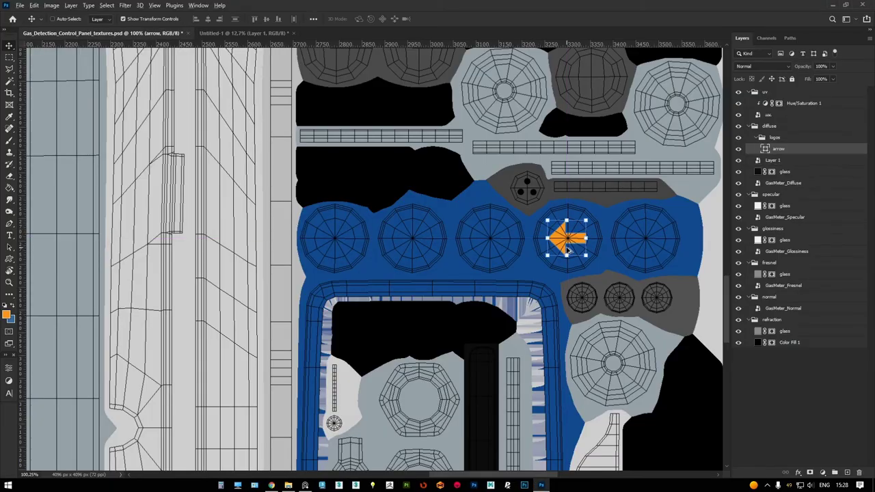
Duplicate the arrow into the circle to its left and rotate it to point right
alt+drag(569, 251, 417, 233)
alt+scroll(422, 233, up, 5)
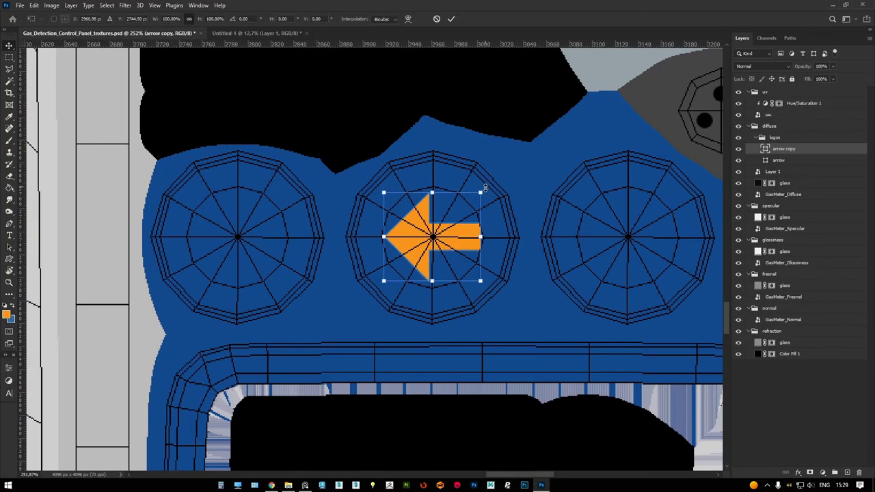
drag(485, 187, 381, 287)
alt+scroll(381, 287, down, 3)
key(alt+Tab)
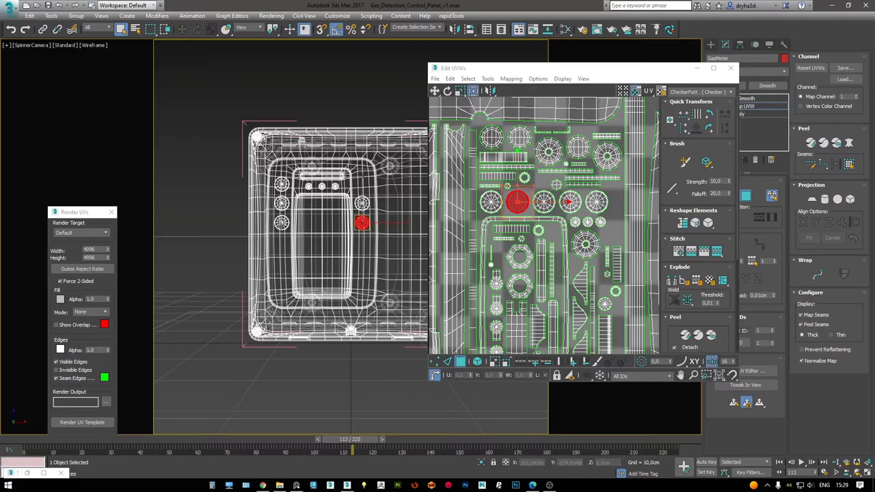
key(alt+Tab)
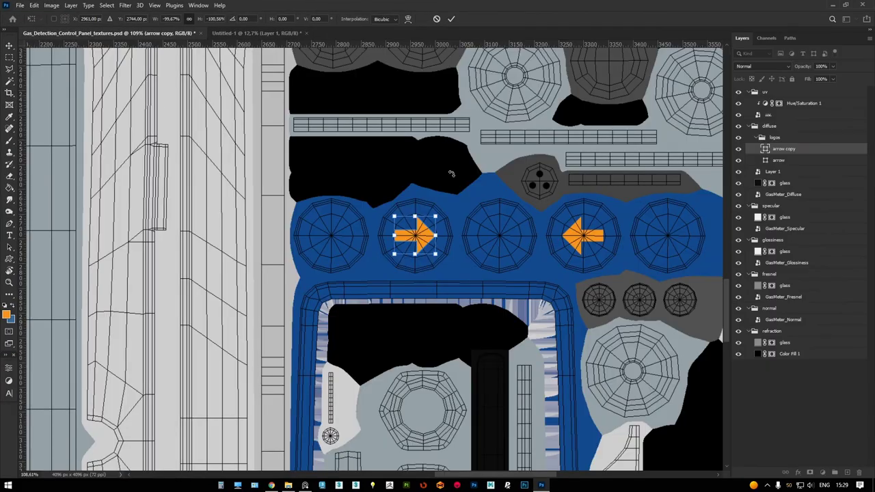
key(Return)
Duplicate the arrow into the leftmost circle and rotate it to point down
alt+drag(410, 248, 346, 248)
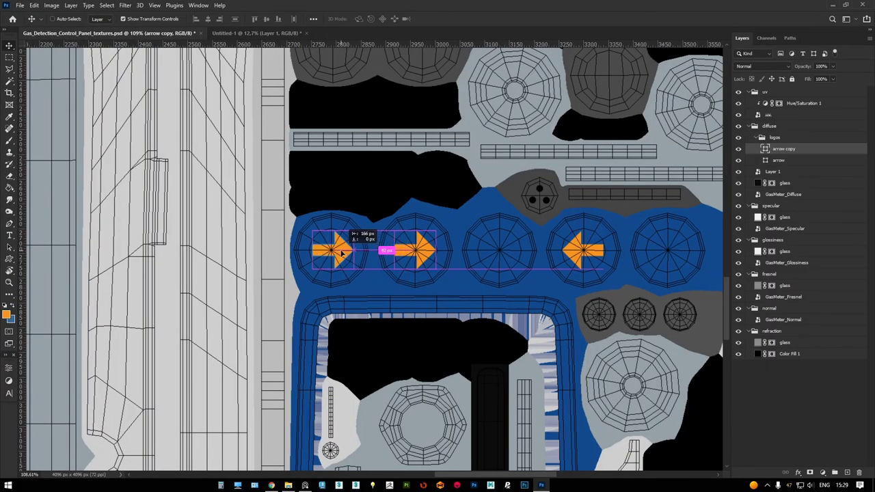
alt+scroll(380, 241, up, 4)
key(ctrl+t)
shift+drag(412, 188, 400, 269)
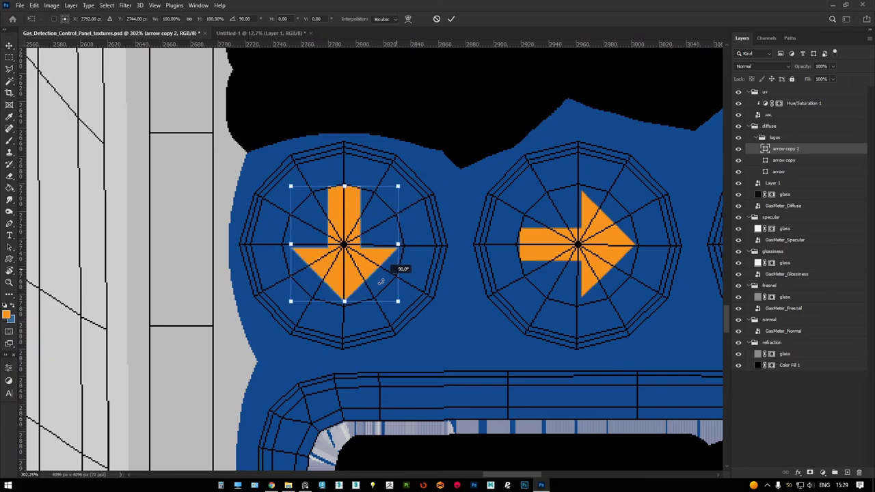
alt+scroll(347, 232, down, 5)
key(Return)
Copy the down arrow into the third circle, flip it to point up and centre it
alt+scroll(481, 223, up, 2)
alt+drag(284, 246, 474, 248)
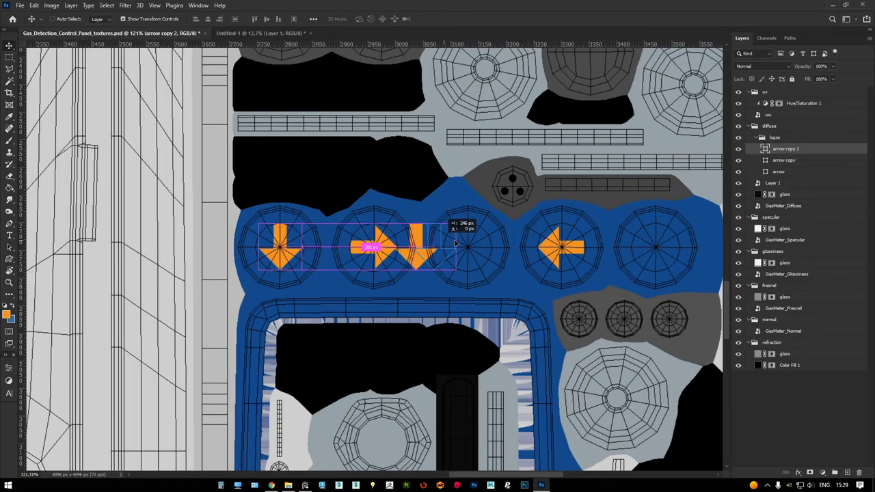
alt+scroll(473, 247, up, 2)
drag(424, 195, 449, 285)
alt+scroll(449, 285, up, 3)
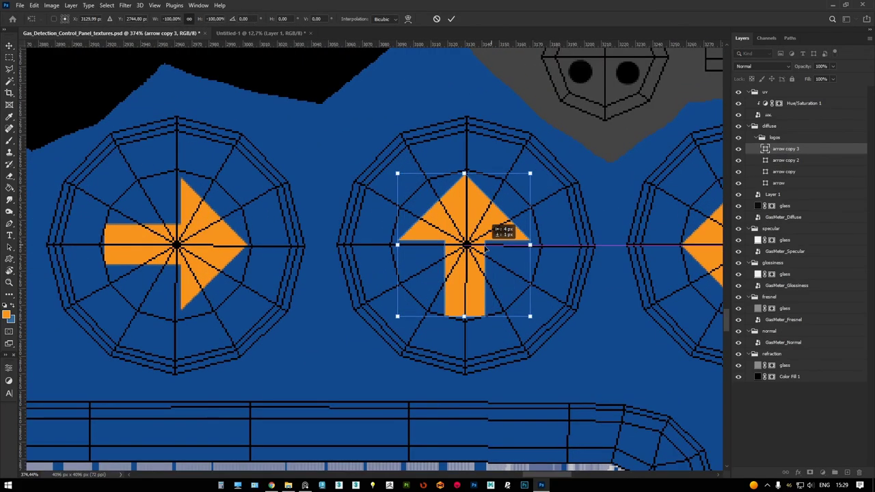
drag(485, 243, 488, 244)
key(Return)
alt+scroll(487, 244, down, 5)
Hide the UV wireframe overlay and fit the whole texture in view
click(784, 160)
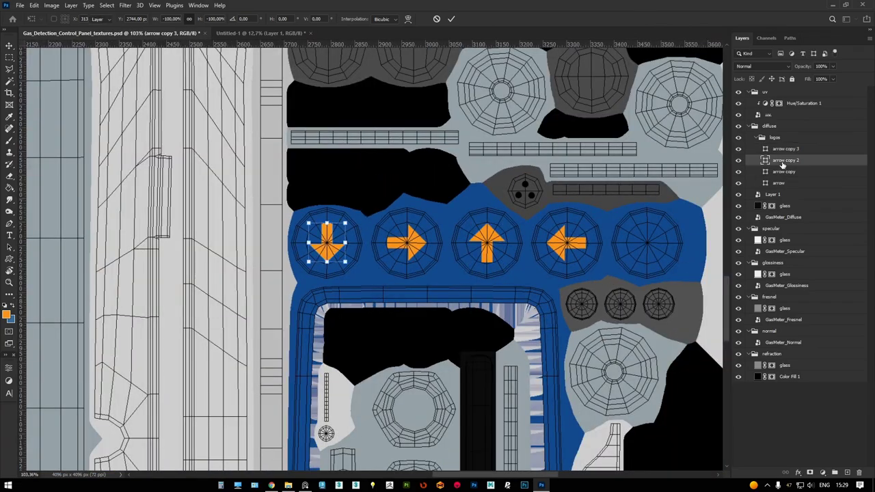
alt+scroll(321, 242, up, 1)
click(738, 91)
key(ctrl+0)
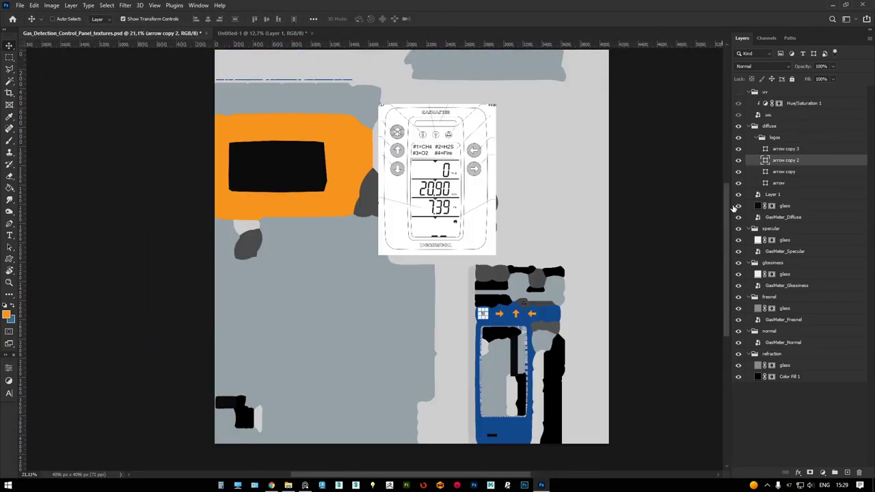
Hide the panel reference image and save the texture as PNG, replacing GasMeter_Diffuse.png
click(738, 194)
key(ctrl+shift+s)
click(479, 355)
click(308, 318)
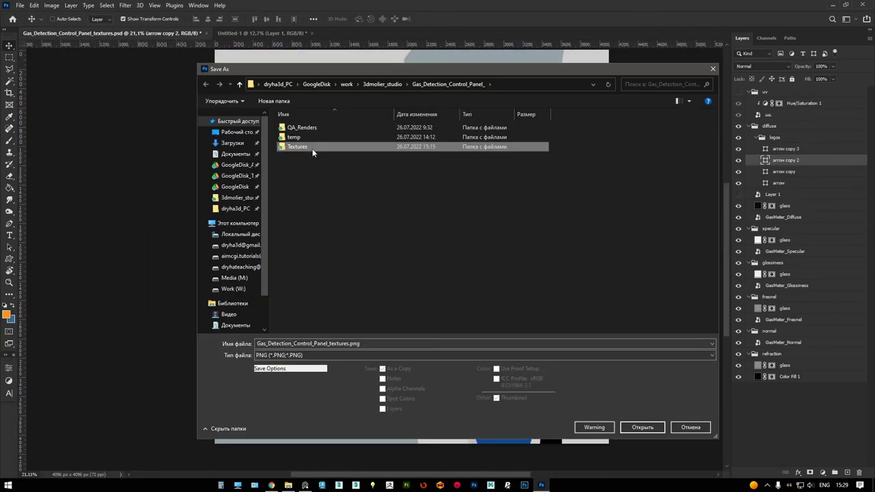
double_click(312, 148)
click(464, 247)
click(666, 228)
key(alt+Tab)
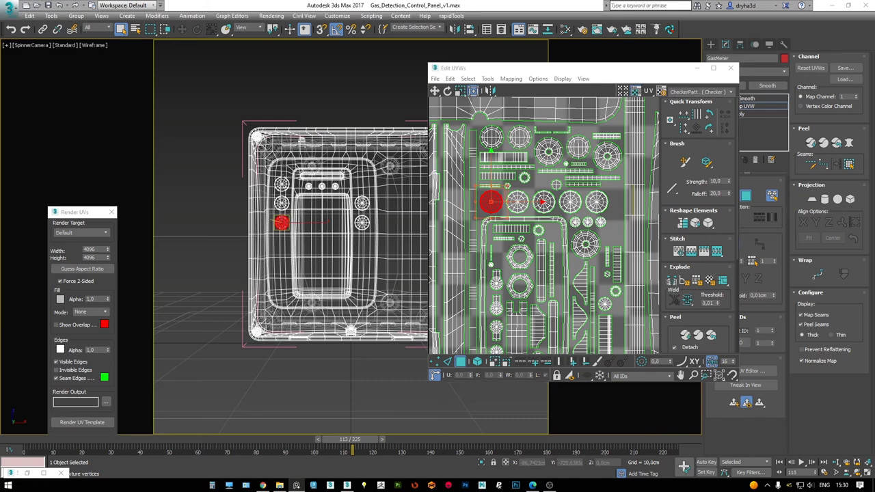
Close the UV editor, show shaded textures in the single camera view and test-render the panel
click(695, 70)
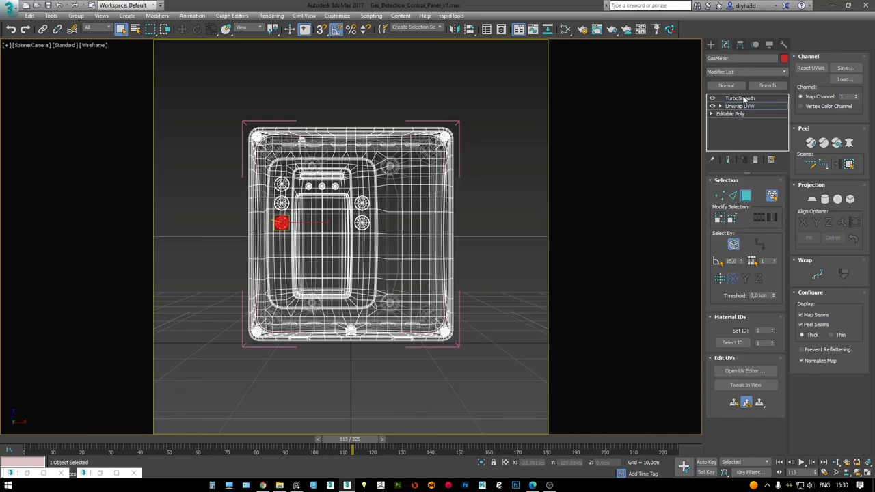
key(F3)
key(alt+w)
key(alt+w)
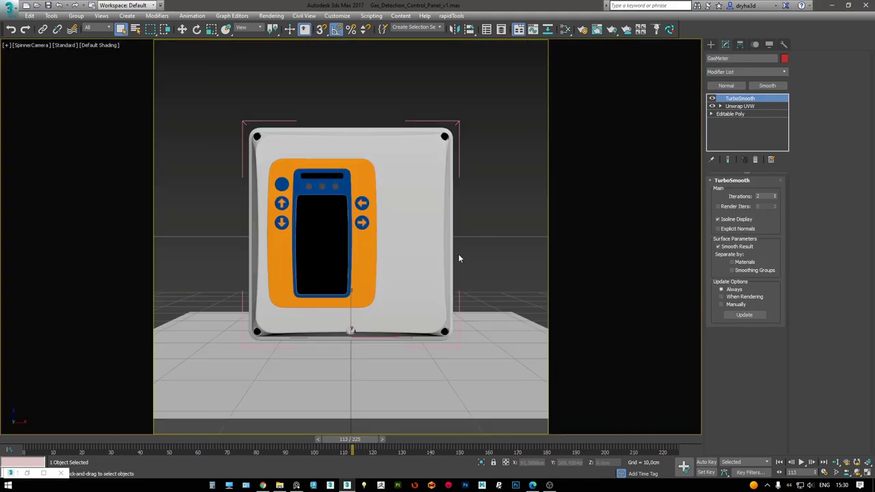
key(shift+q)
Bring up the Gasmaster reference photos and shrink them into a small corner window
click(296, 485)
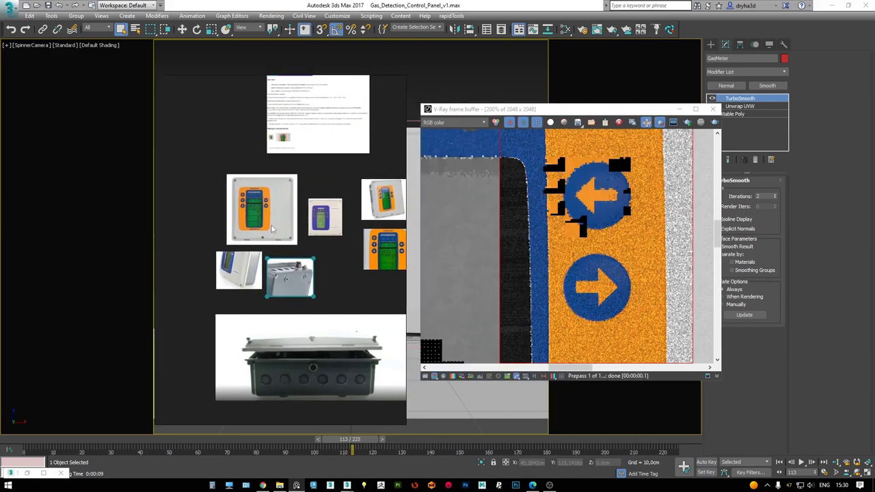
scroll(296, 207, up, 5)
scroll(290, 221, down, 5)
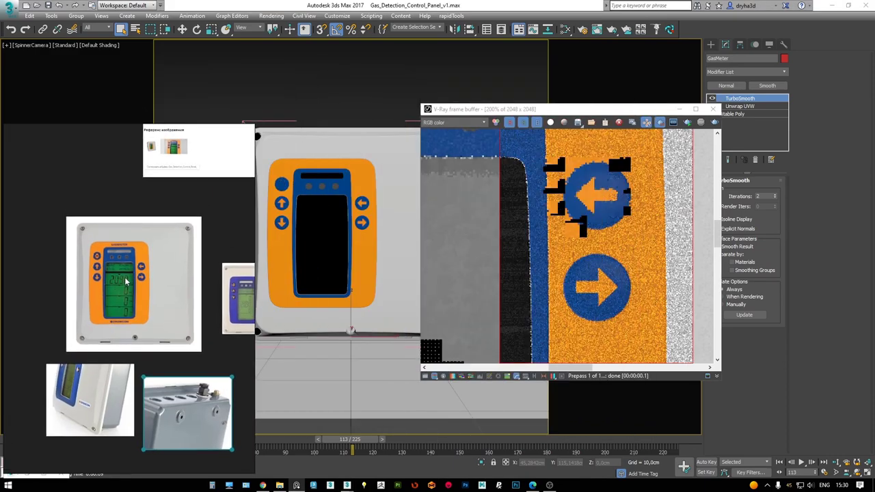
drag(183, 225, 68, 356)
scroll(48, 356, up, 5)
scroll(48, 357, down, 3)
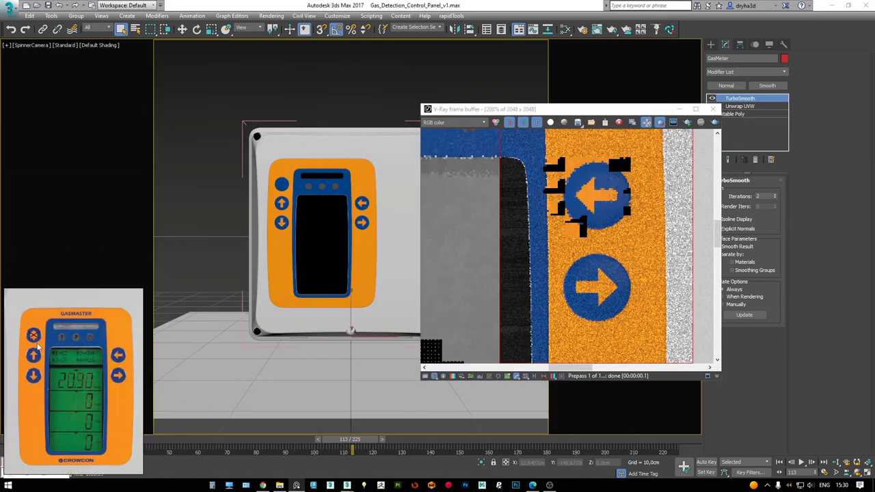
key(alt+Tab)
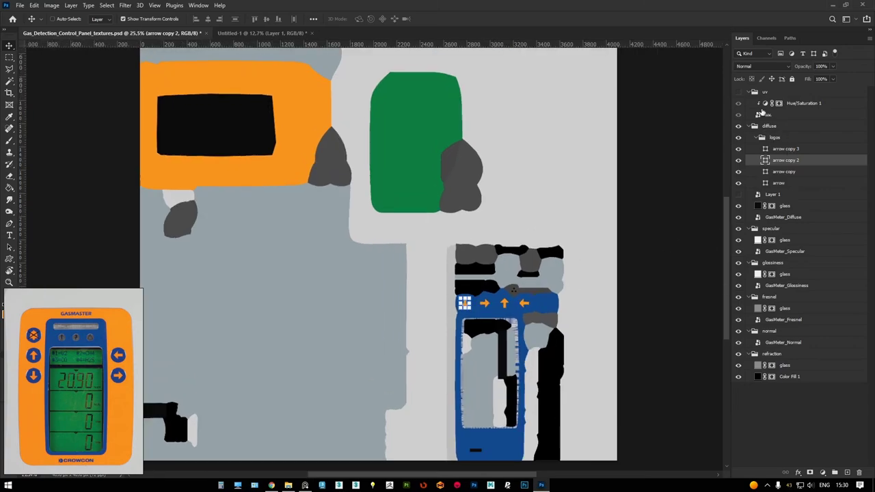
Show the UV wireframe over the Photoshop texture again
click(738, 92)
scroll(560, 175, up, 1)
scroll(78, 341, up, 4)
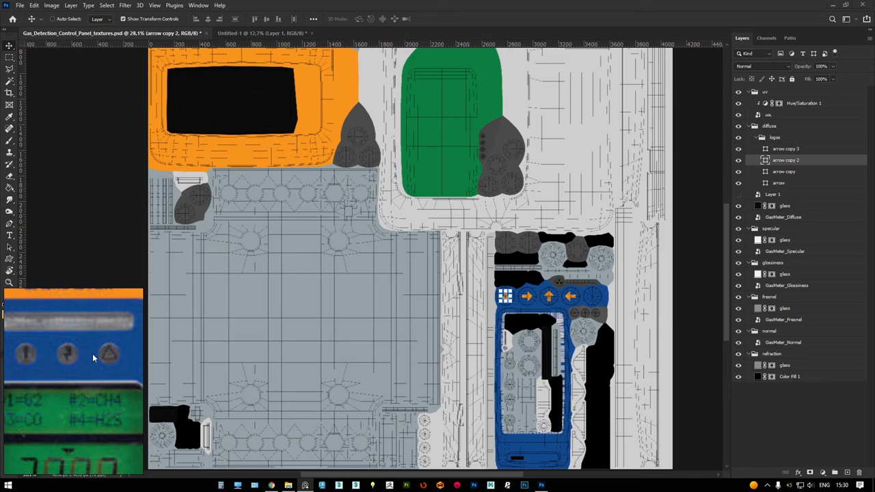
In 3ds Max, select the unwrap modifier, show wireframe edges and open the UV editor to check the button
key(alt+Tab)
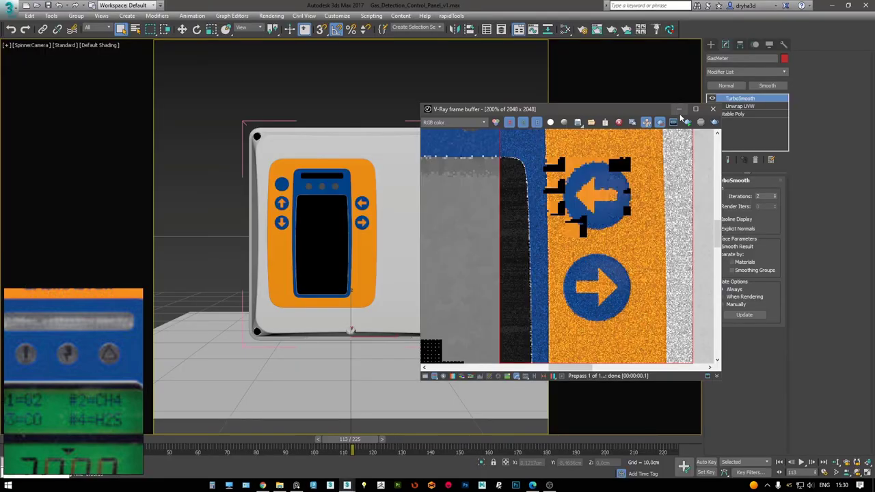
click(740, 106)
key(F4)
click(745, 371)
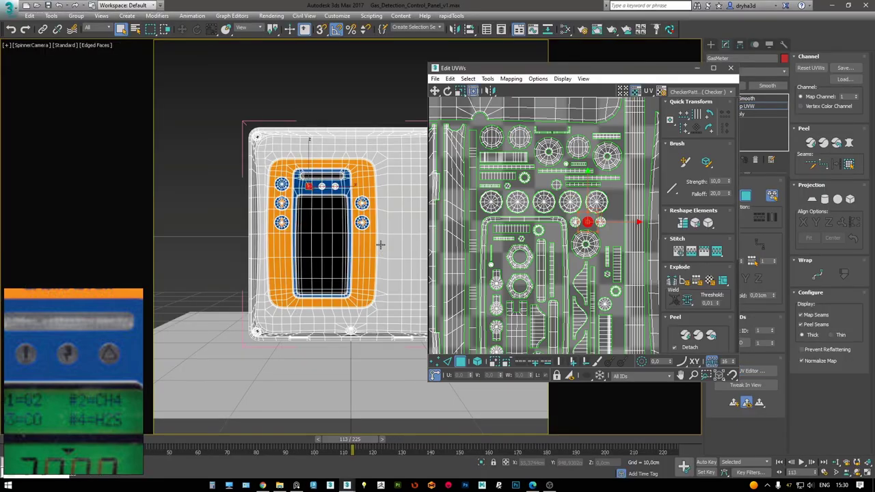
scroll(555, 198, up, 3)
scroll(555, 193, up, 2)
key(alt+Tab)
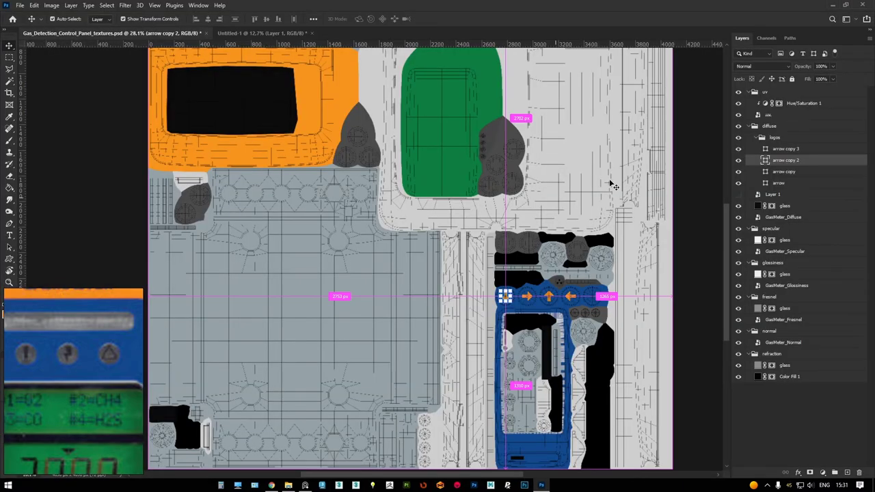
alt+scroll(620, 370, up, 3)
alt+scroll(621, 371, up, 3)
alt+scroll(602, 348, up, 2)
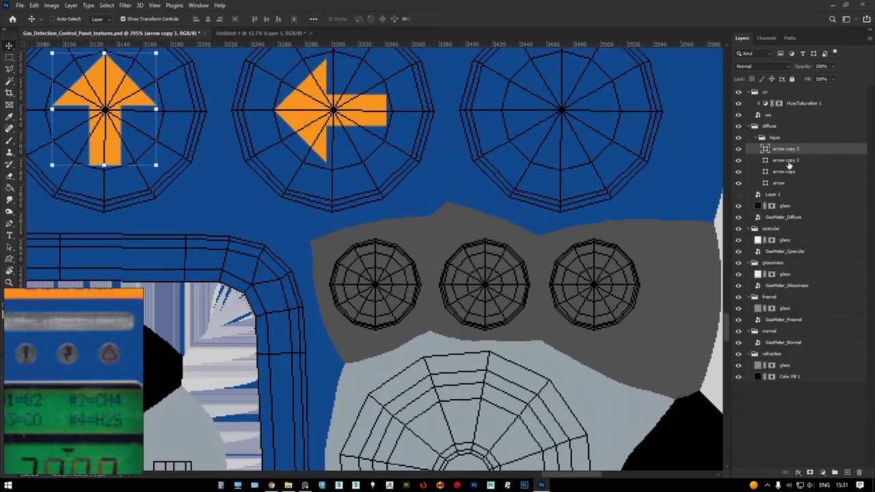
Draw a black lightning-bolt custom shape near the empty button
key(u)
click(360, 18)
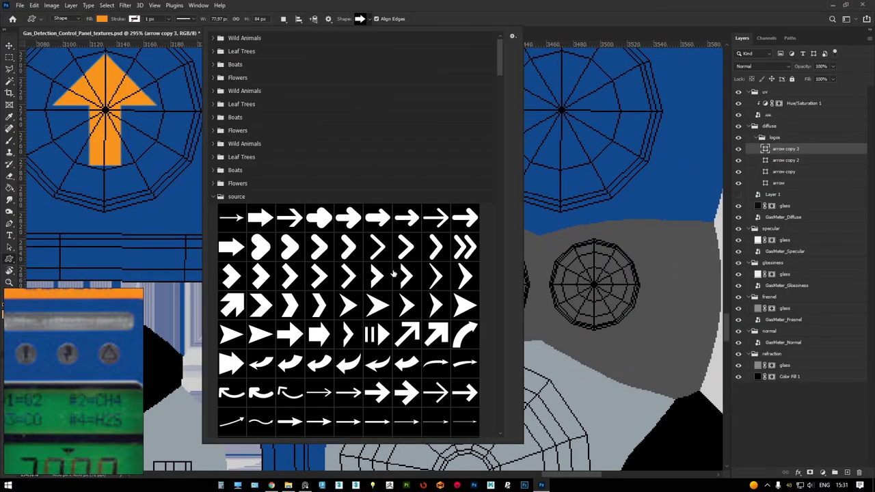
scroll(393, 273, down, 3)
scroll(393, 273, down, 5)
scroll(493, 171, down, 5)
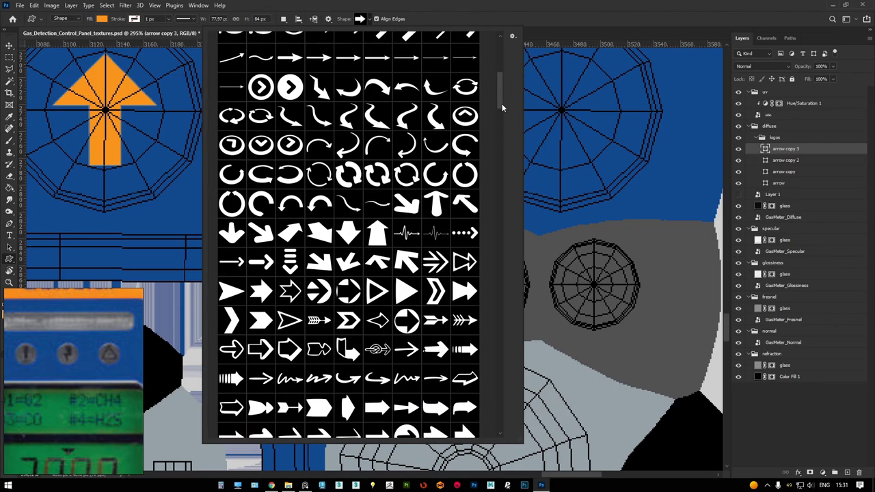
mouse_move(501, 106)
mouse_down()
mouse_move(521, 411)
mouse_move(509, 308)
mouse_up()
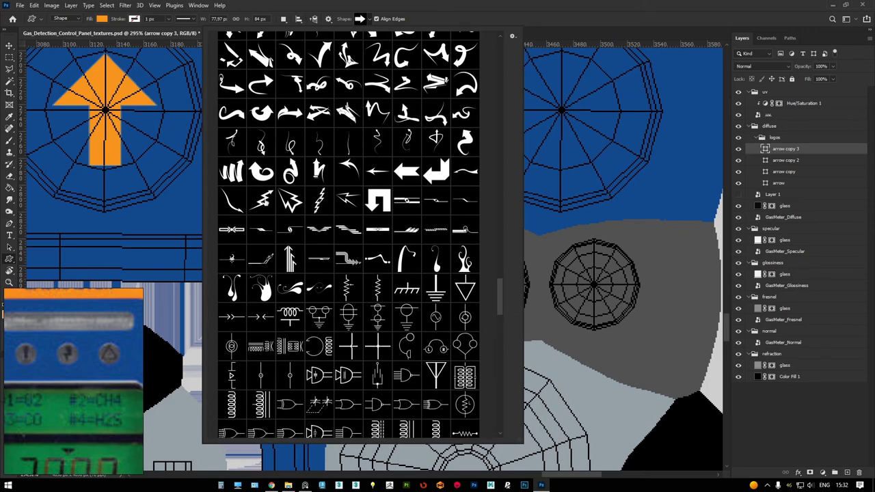
mouse_move(567, 233)
mouse_down()
mouse_move(610, 275)
mouse_move(567, 354)
mouse_move(574, 348)
mouse_up()
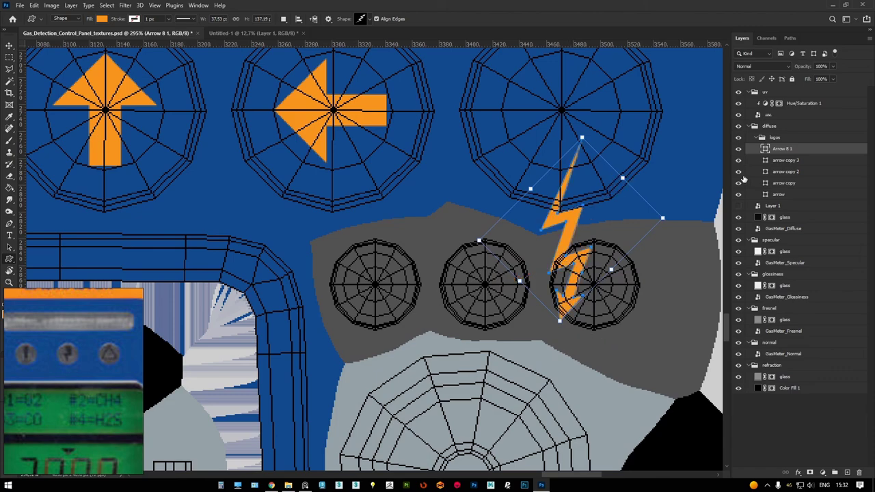
click(101, 18)
click(45, 67)
Flip the lightning bolt vertically and extend its top tip up and left
key(Escape)
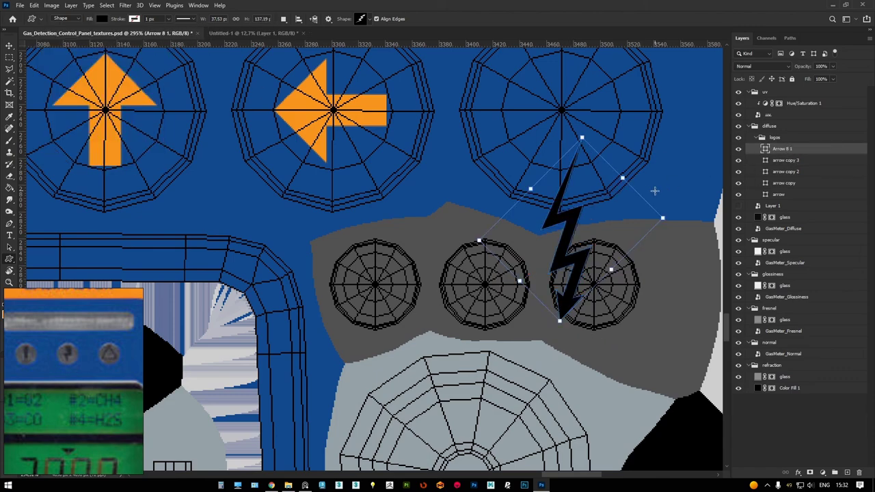
key(ctrl+t)
right_click(590, 195)
click(617, 381)
alt+scroll(573, 260, up, 1)
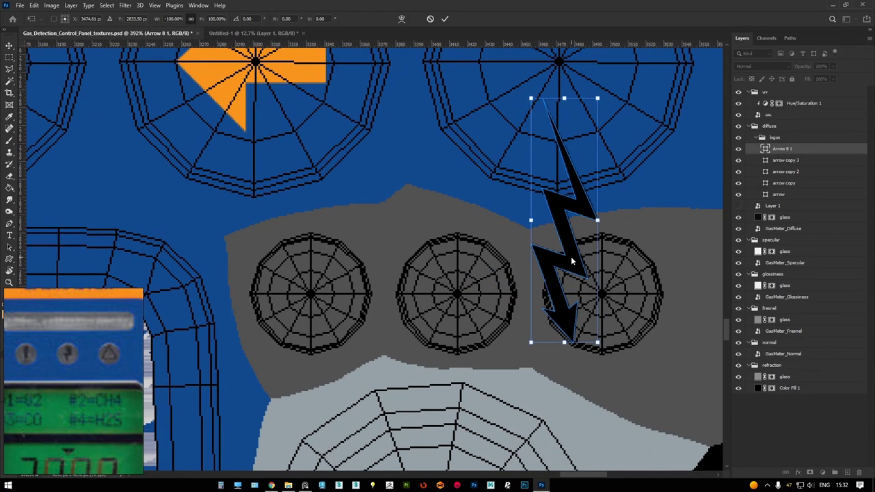
click(9, 228)
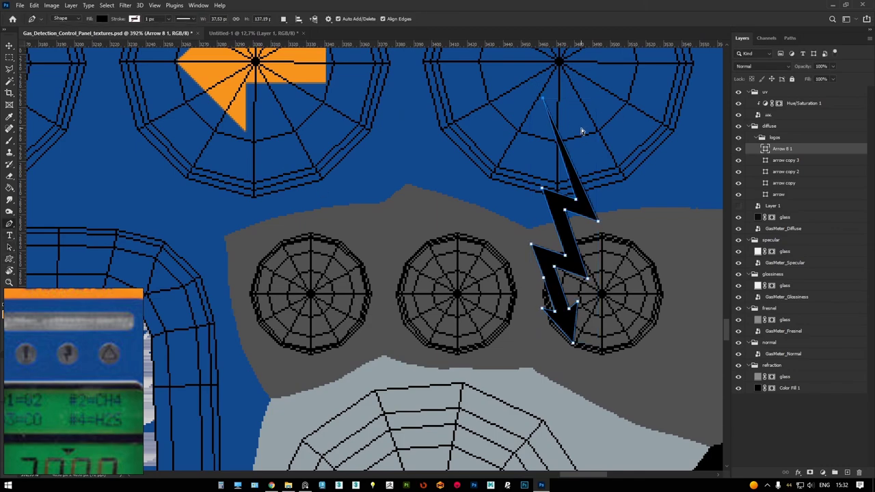
alt+scroll(597, 196, up, 2)
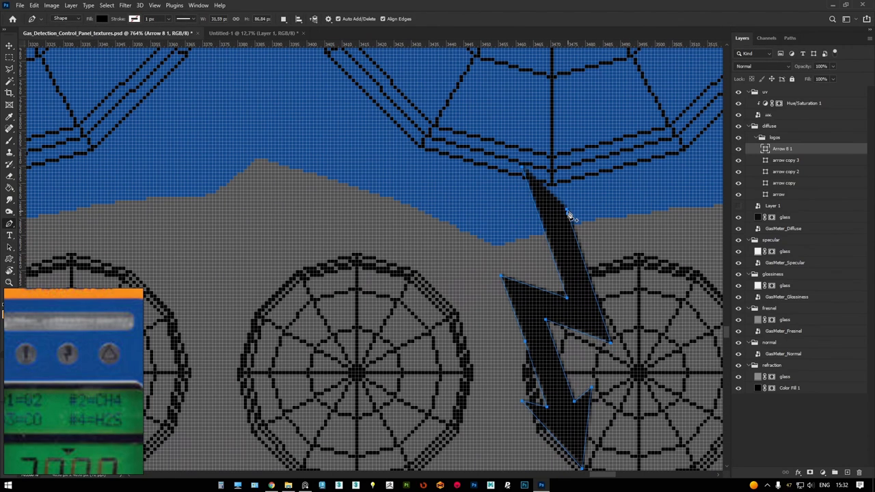
drag(557, 195, 568, 213)
alt+scroll(539, 196, down, 4)
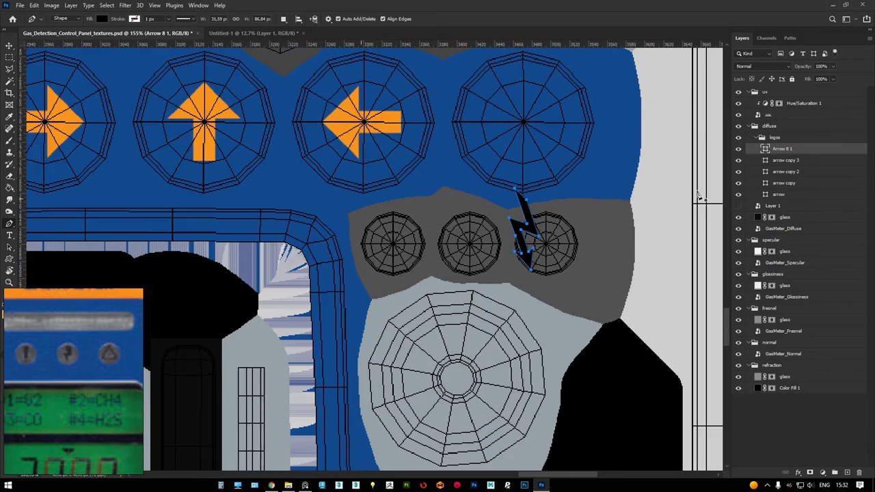
Shrink the lightning bolt and move it onto the middle circle
key(ctrl+t)
alt+scroll(530, 226, up, 1)
mouse_move(586, 289)
mouse_down()
mouse_move(557, 254)
mouse_move(448, 236)
mouse_up()
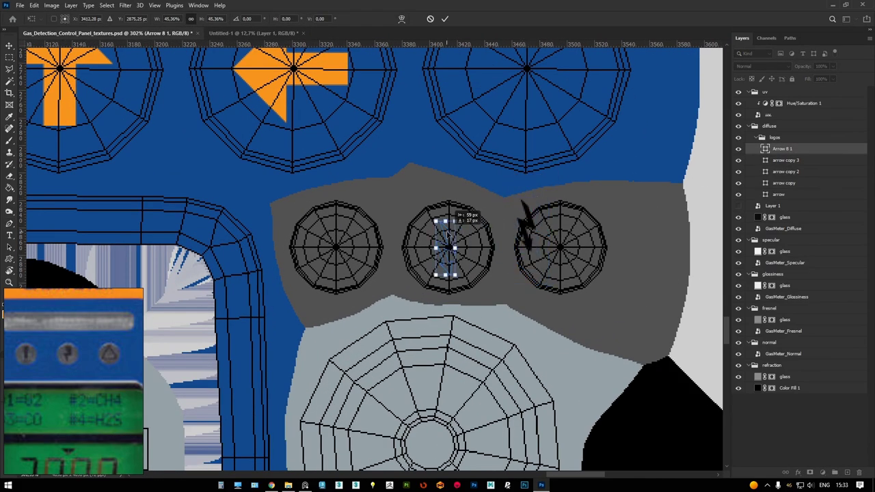
key(Return)
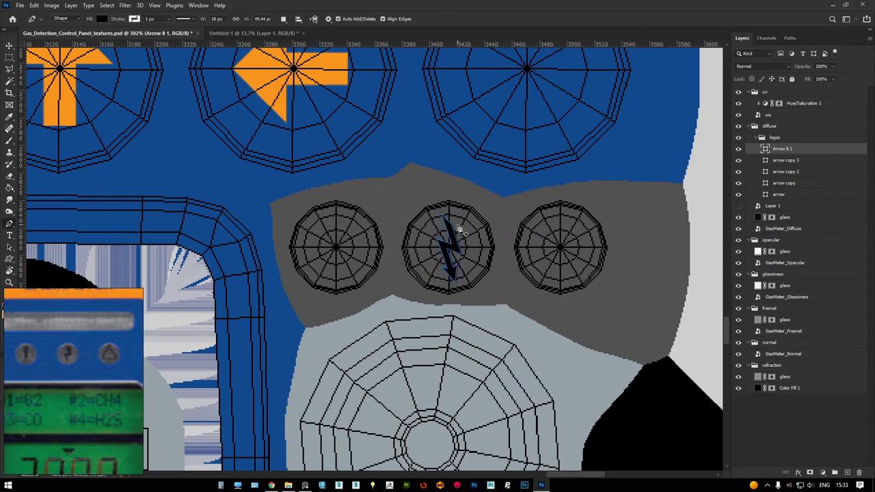
alt+scroll(475, 225, up, 1)
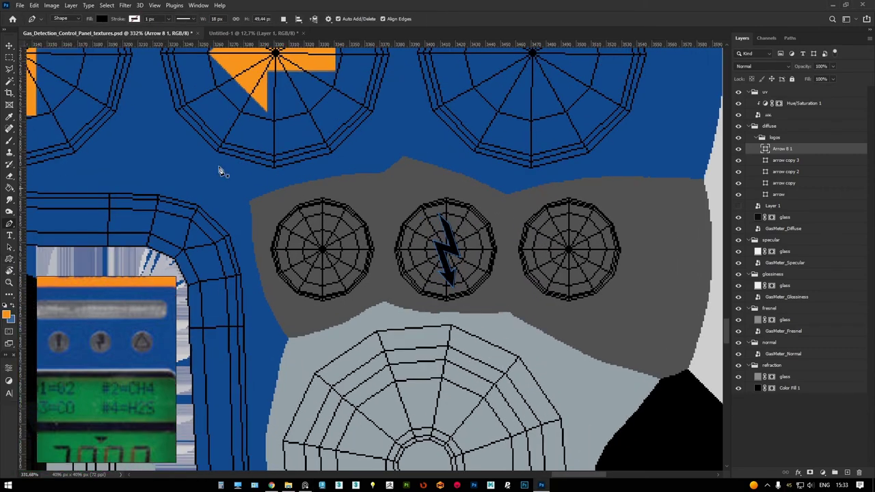
click(360, 18)
Draw an upward-pointing triangle preset shape in the right circle and enlarge it
mouse_move(506, 410)
mouse_down()
mouse_move(514, 253)
mouse_move(583, 278)
mouse_move(598, 298)
mouse_up()
double_click(232, 277)
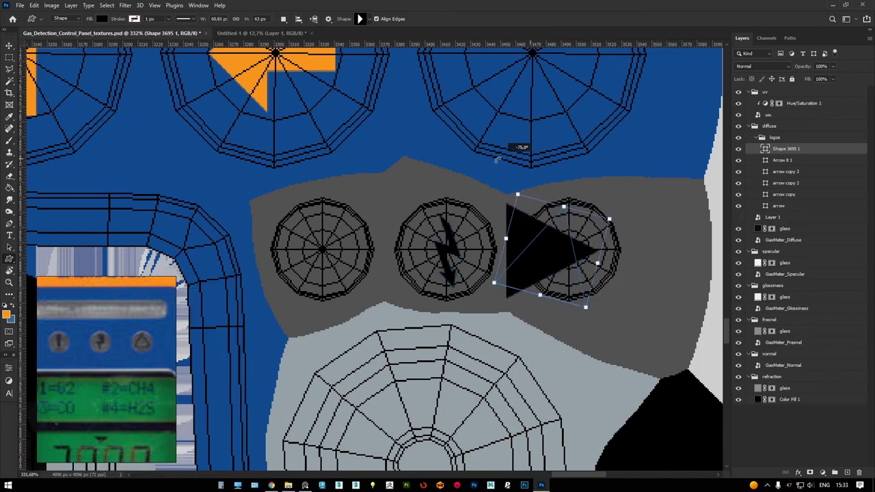
drag(605, 195, 576, 228)
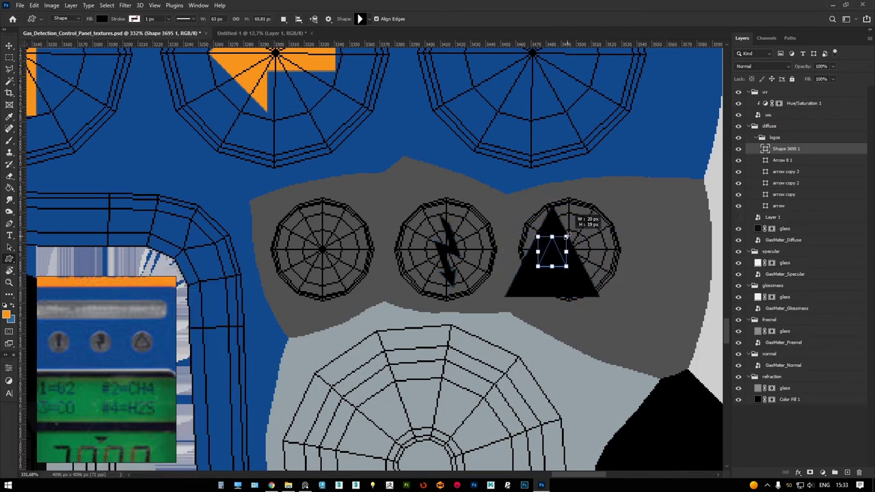
mouse_move(568, 231)
mouse_down()
mouse_move(547, 267)
mouse_move(601, 216)
mouse_up()
key(v)
key(ctrl+t)
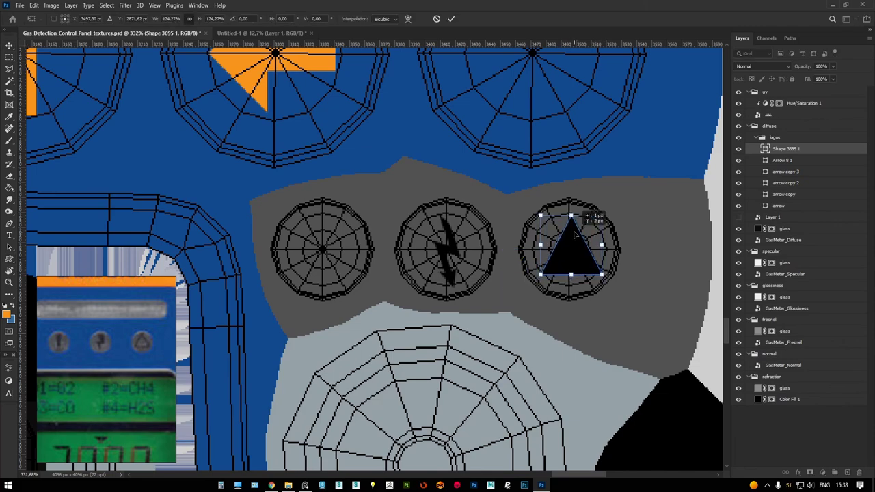
key(Return)
Give the triangle no fill and a thicker black outline stroke
alt+scroll(581, 249, up, 3)
click(10, 260)
click(102, 18)
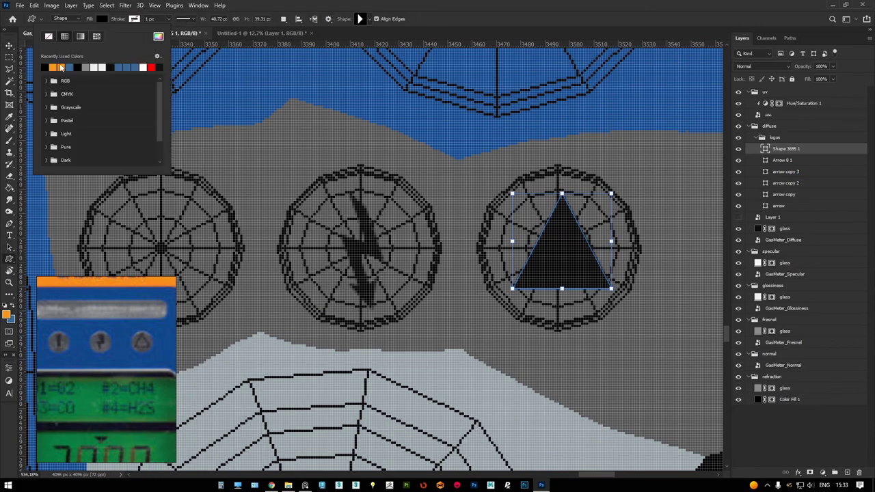
click(50, 36)
click(134, 19)
click(85, 66)
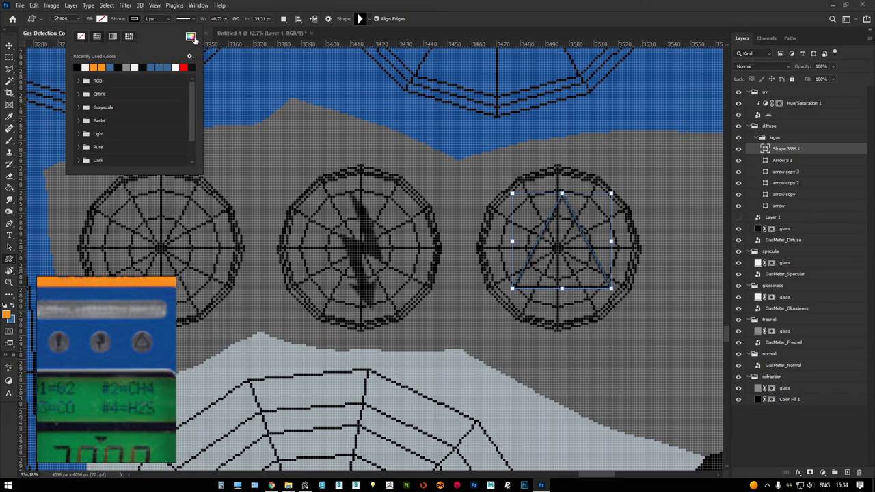
click(151, 18)
text(2)
key(Return)
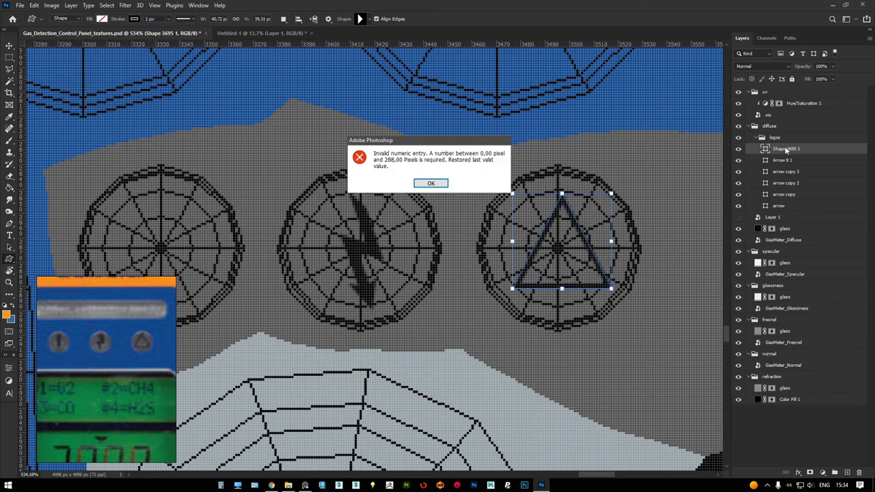
key(Return)
key(Return)
key(v)
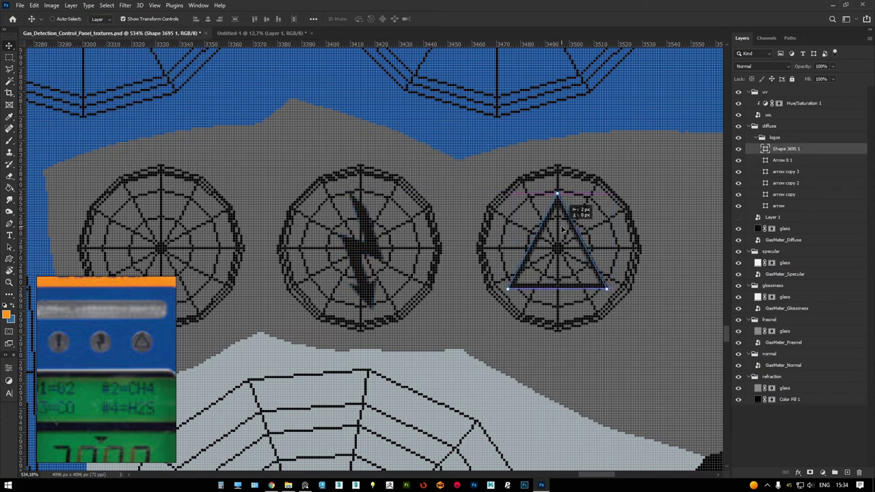
alt+scroll(576, 234, down, 1)
alt+scroll(645, 198, down, 3)
alt+scroll(545, 220, up, 1)
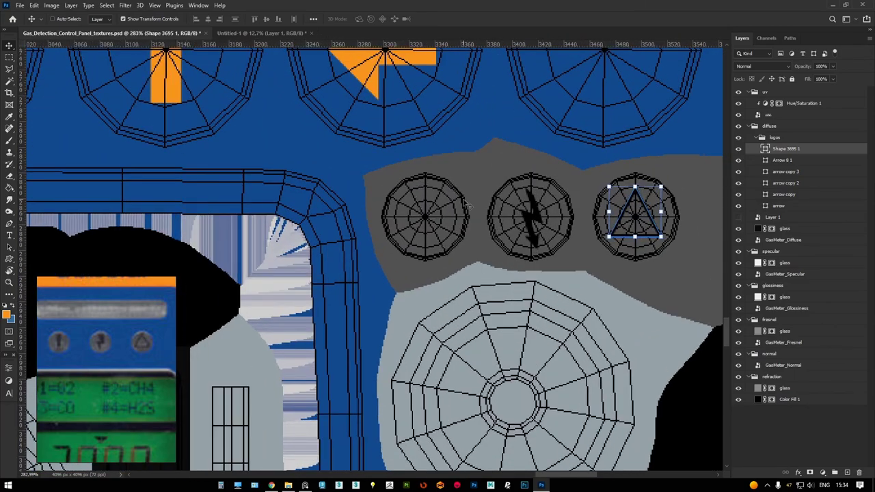
Type an exclamation mark '!' in the left circle and change its font, searching for Julius Sans One
key(t)
click(441, 228)
text(1)
key(BackSpace)
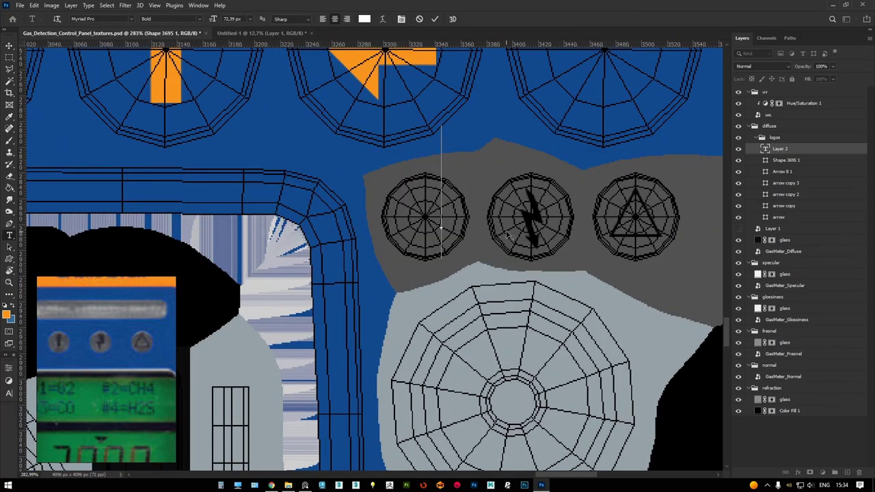
text(!)
key(ctrl+a)
click(89, 19)
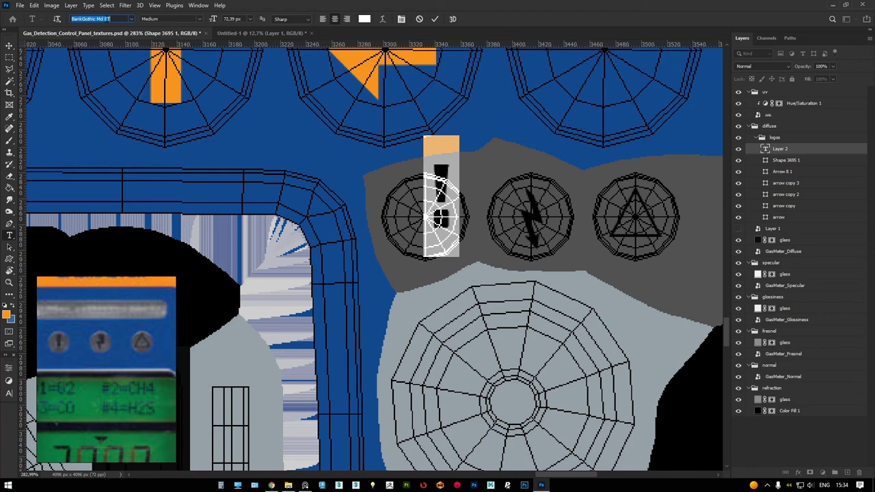
text(Julius Sans One)
key(Return)
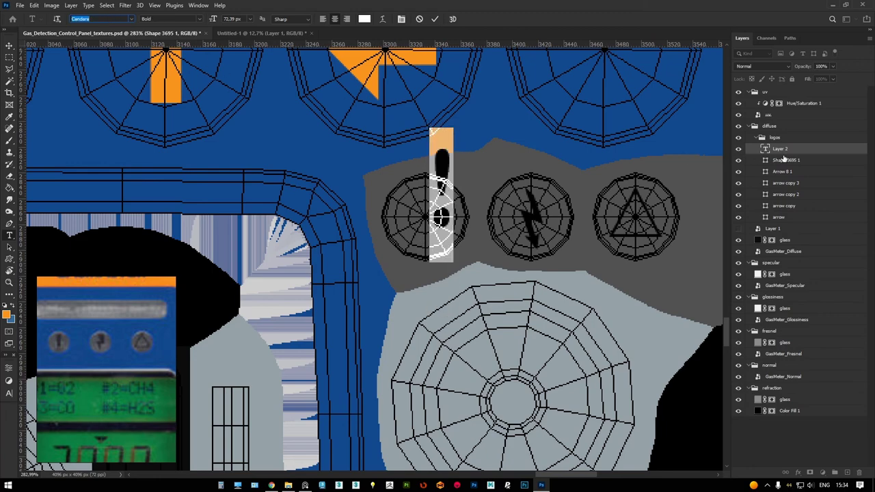
Centre the exclamation mark, convert it to a smart object and scale it down to fit
key(ctrl+Return)
key(v)
drag(440, 184, 426, 195)
alt+scroll(426, 194, up, 2)
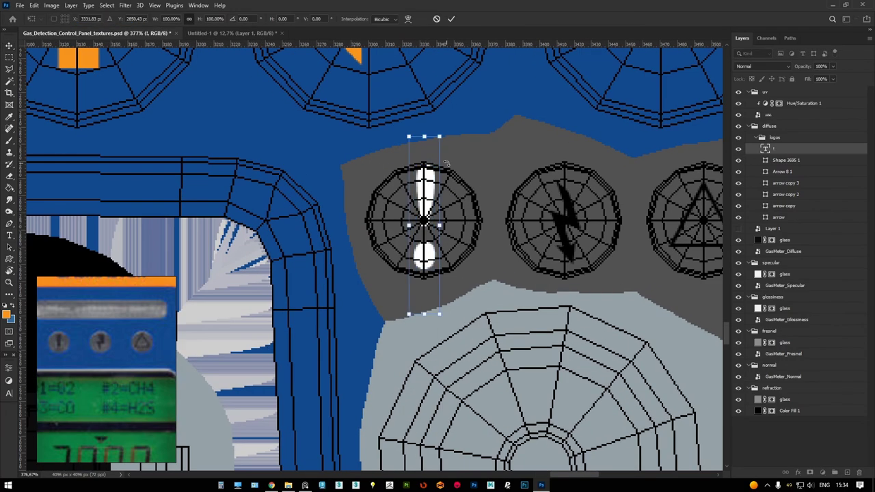
right_click(782, 150)
click(711, 176)
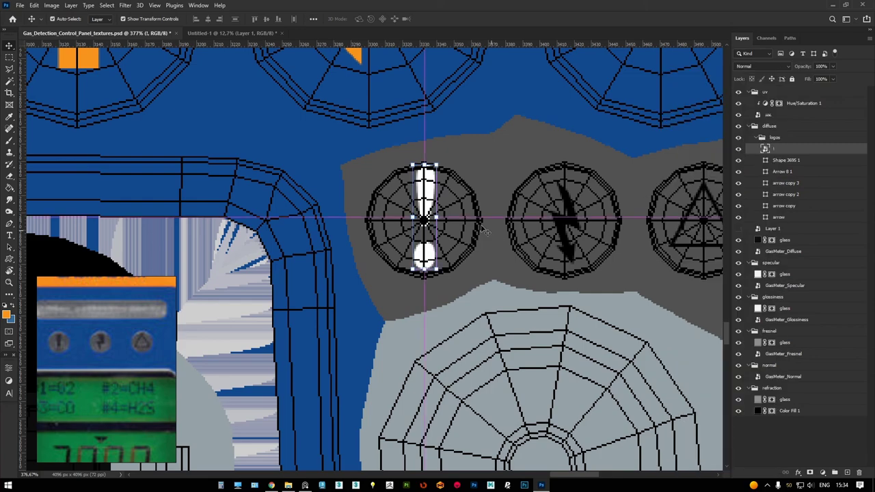
key(ctrl+t)
mouse_move(424, 171)
mouse_down()
mouse_move(425, 199)
mouse_move(438, 164)
mouse_up()
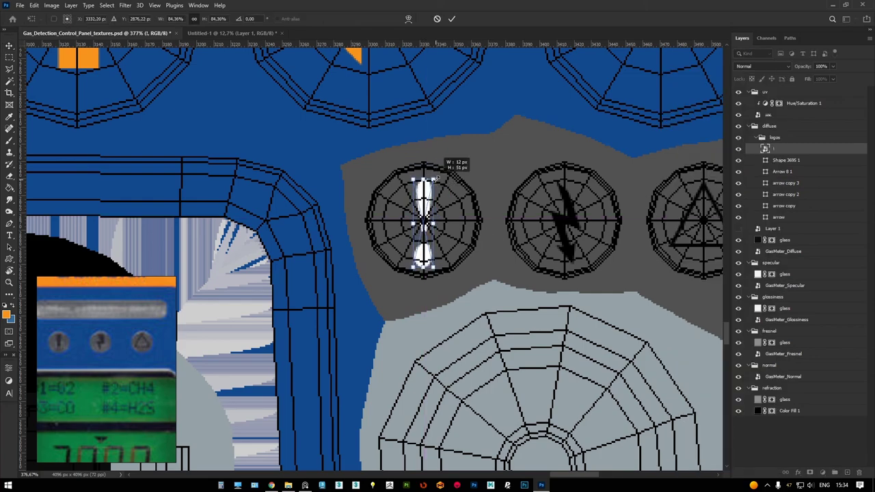
Open the exclamation mark smart object's contents to check its text colour, then return
double_click(765, 148)
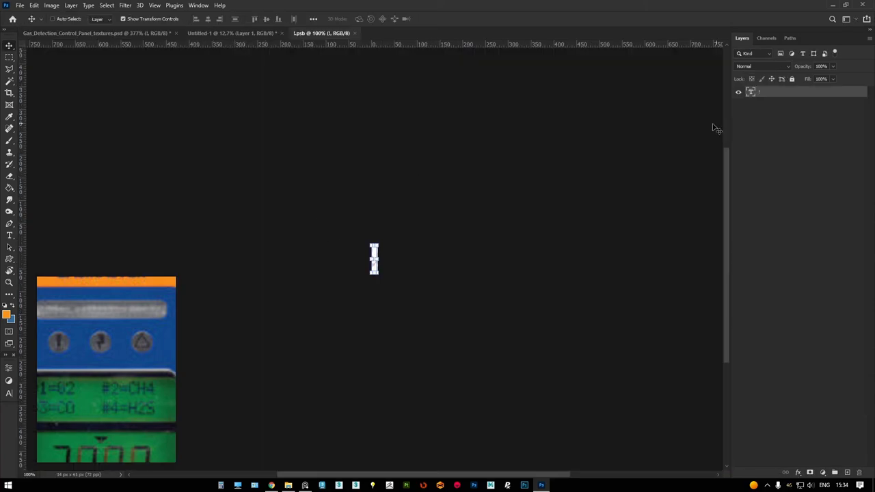
double_click(751, 92)
click(361, 18)
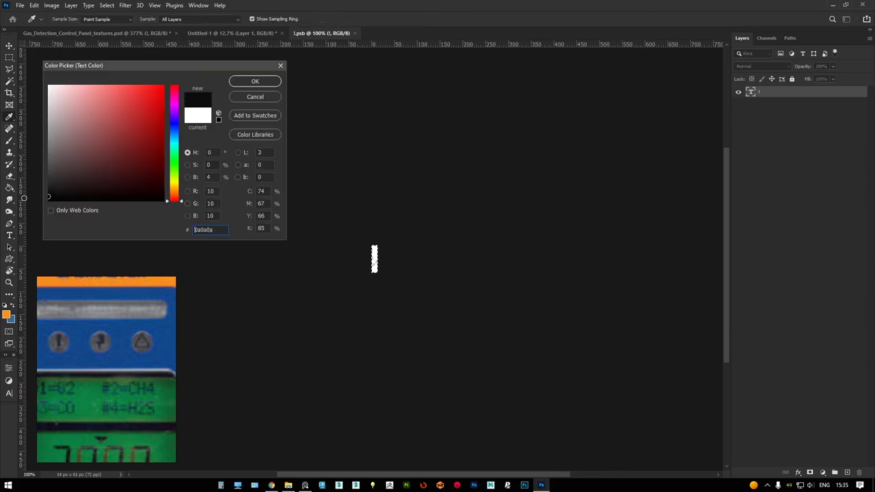
click(281, 66)
click(354, 33)
alt+scroll(410, 214, down, 2)
Trace a closed half-bell outline over the bell icon with the Pen tool in Shape mode
alt+scroll(428, 212, down, 3)
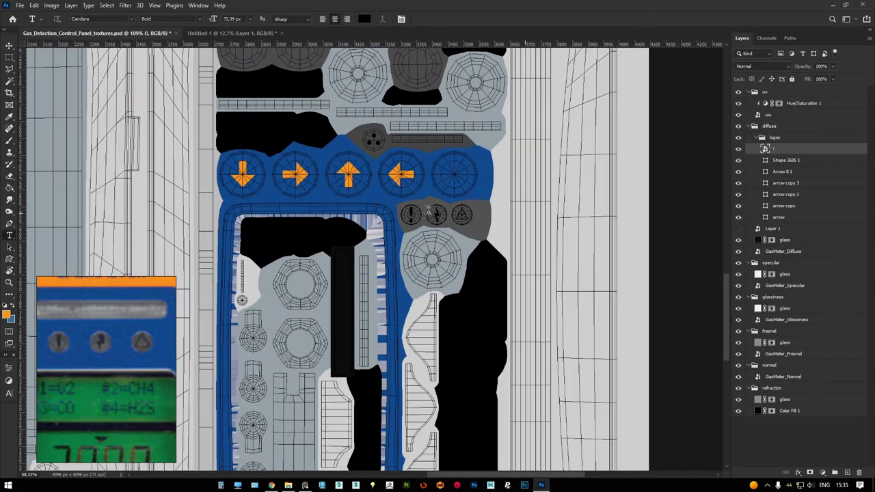
alt+scroll(428, 210, down, 4)
scroll(98, 360, down, 2)
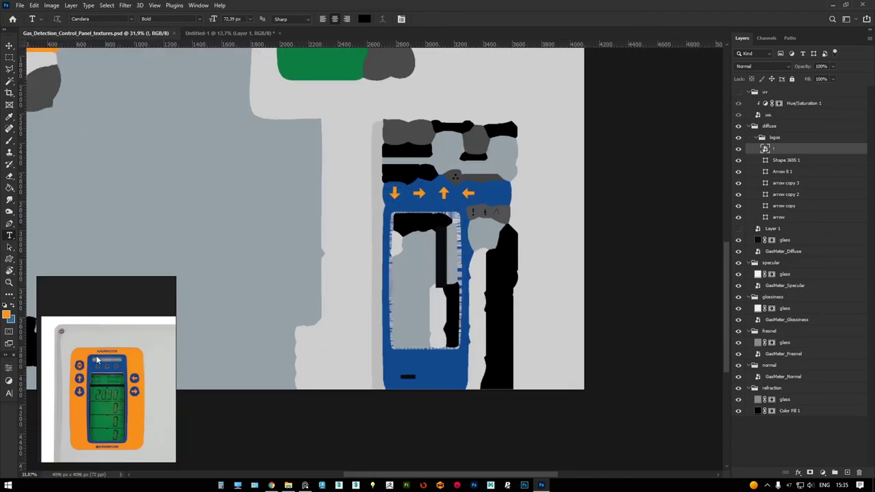
scroll(97, 360, up, 3)
alt+scroll(359, 120, down, 1)
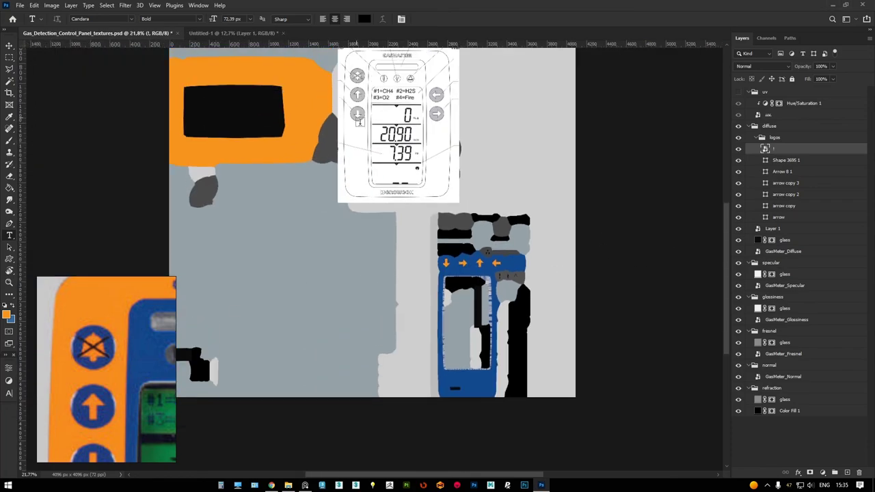
alt+scroll(359, 121, up, 6)
alt+scroll(366, 127, up, 4)
alt+scroll(370, 132, up, 1)
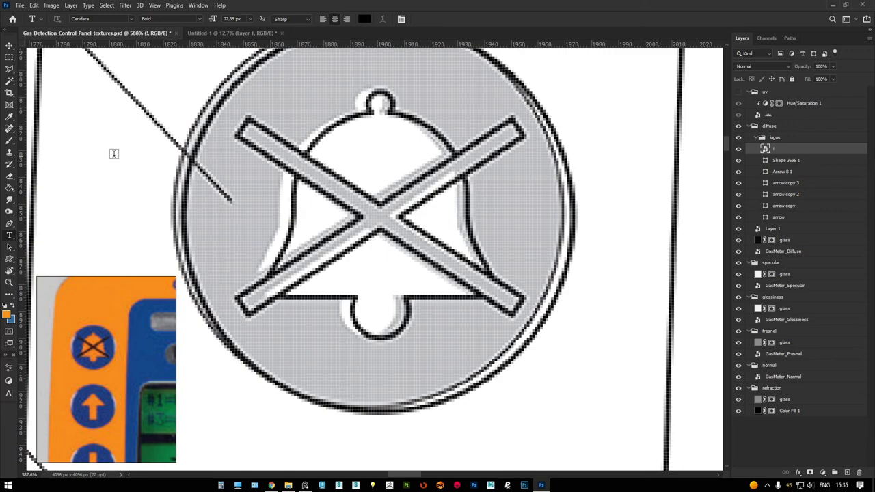
click(9, 224)
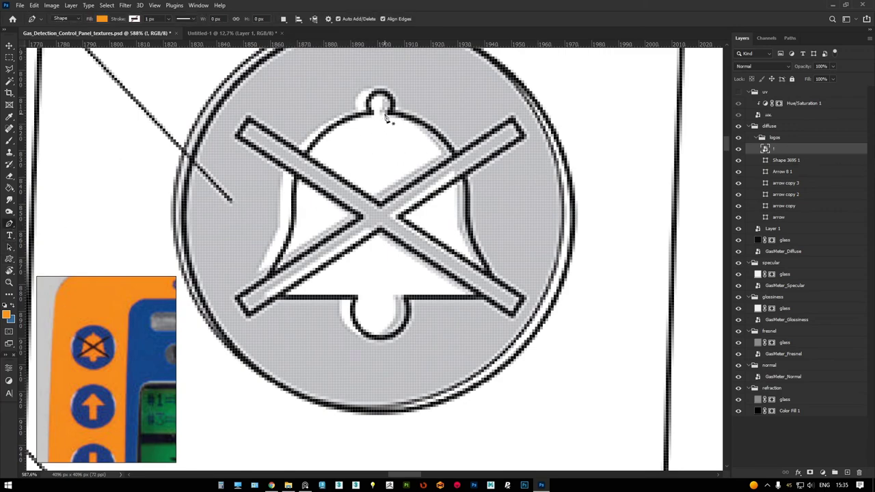
click(351, 110)
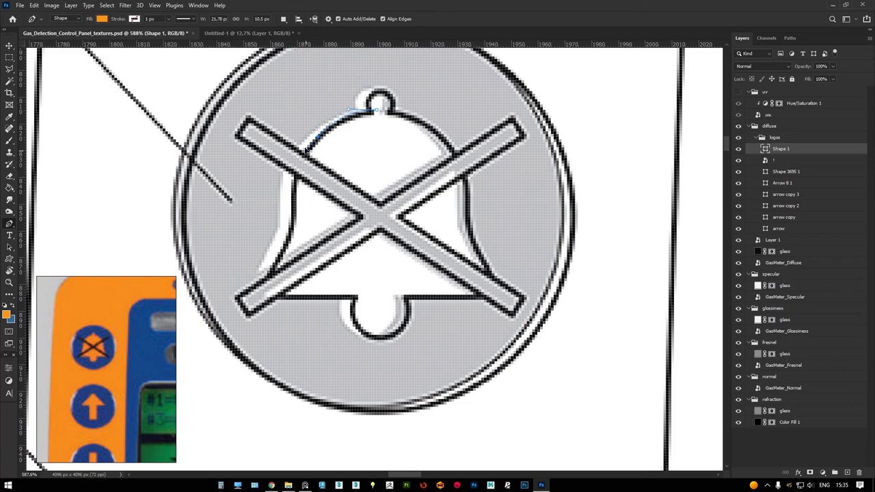
click(296, 171)
click(293, 222)
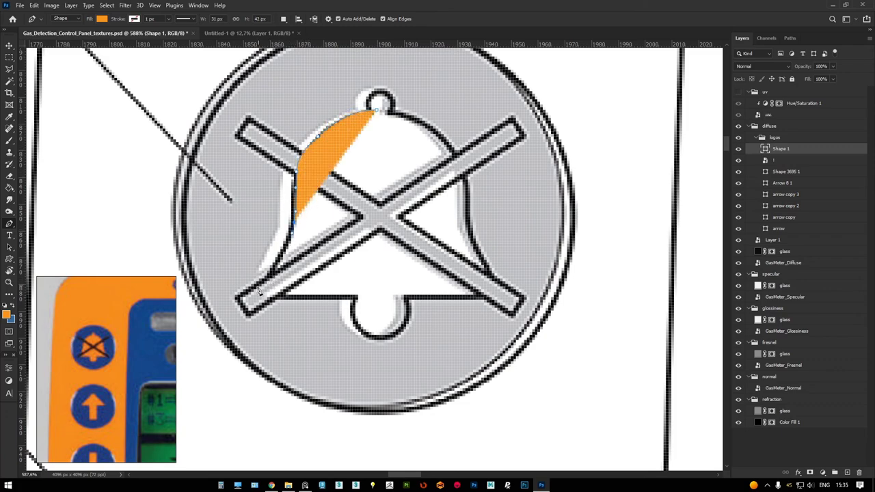
click(259, 301)
click(380, 297)
click(386, 123)
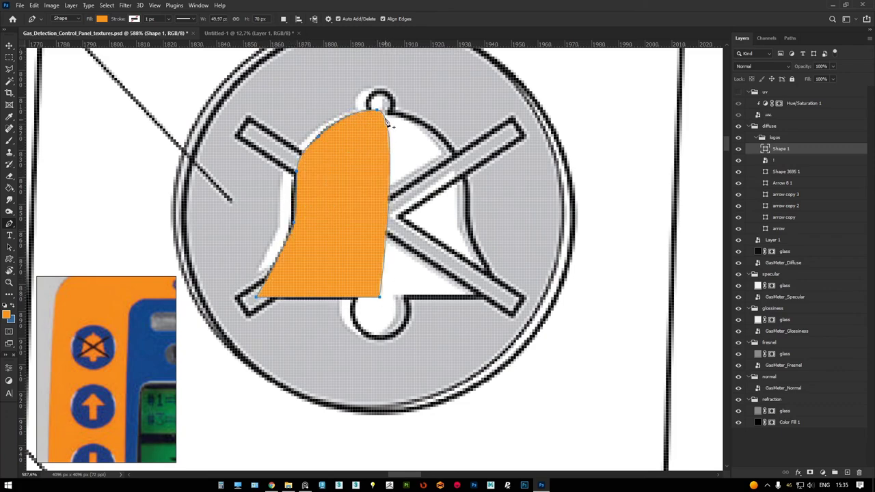
click(378, 110)
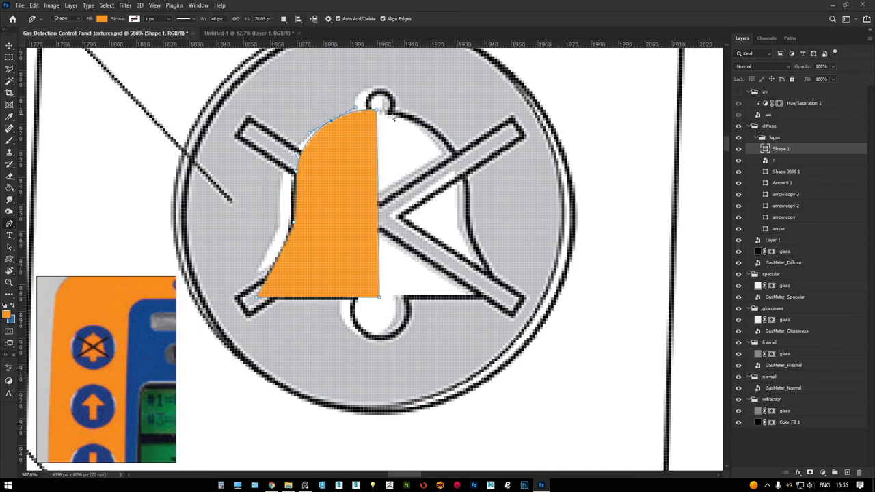
Set the half-bell shape's fill to No Color and duplicate the shape
alt+scroll(393, 118, down, 2)
alt+scroll(394, 117, up, 1)
click(102, 19)
click(48, 36)
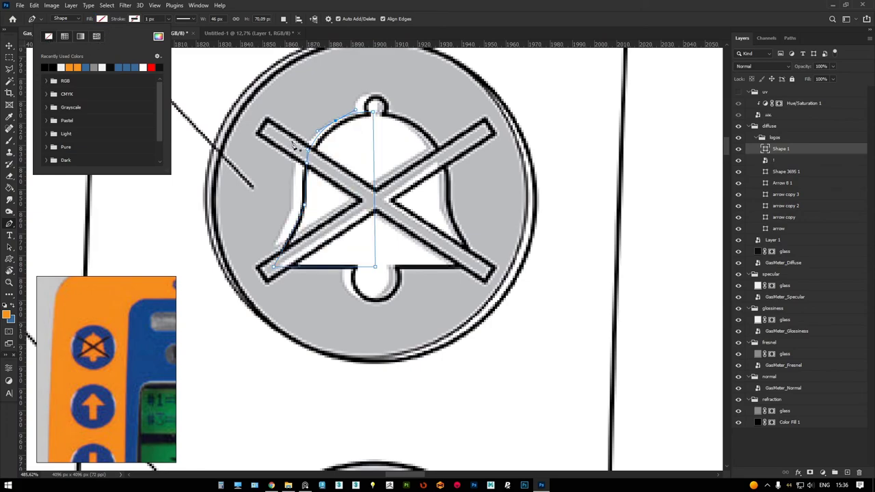
click(784, 155)
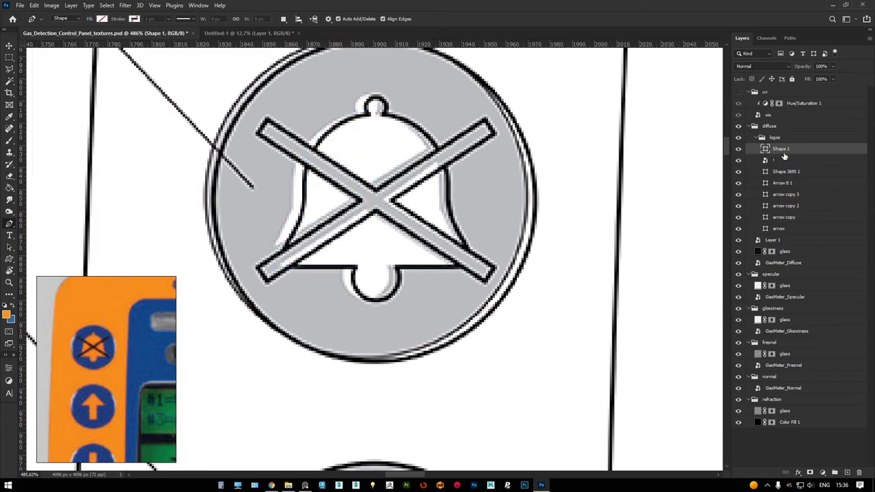
key(ctrl+j)
Flip the duplicated half-bell horizontally and move it onto the bell's right half
key(ctrl+t)
right_click(372, 125)
click(390, 308)
drag(318, 156, 417, 156)
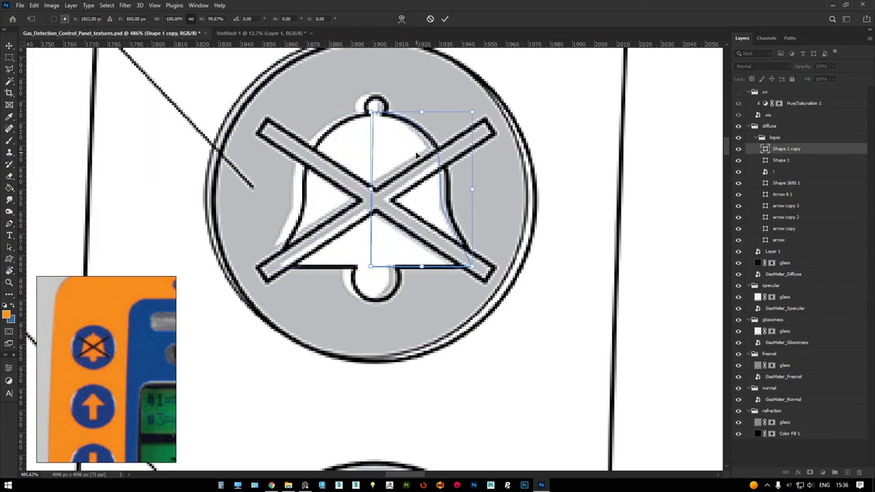
key(Return)
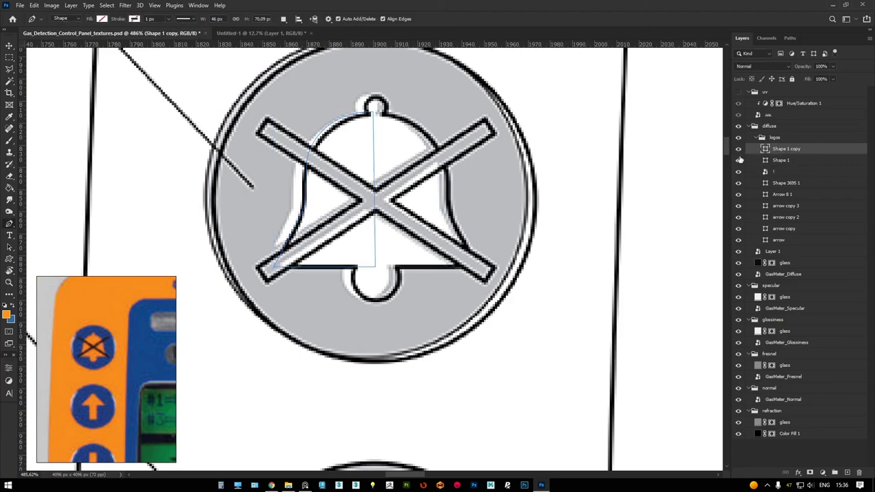
Give the original half-bell shape a black outline
click(772, 160)
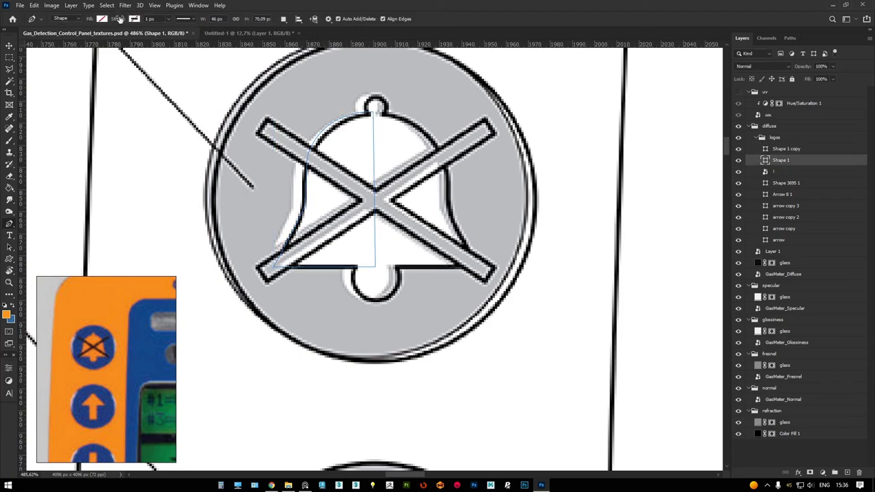
click(102, 19)
click(134, 18)
click(134, 18)
click(80, 65)
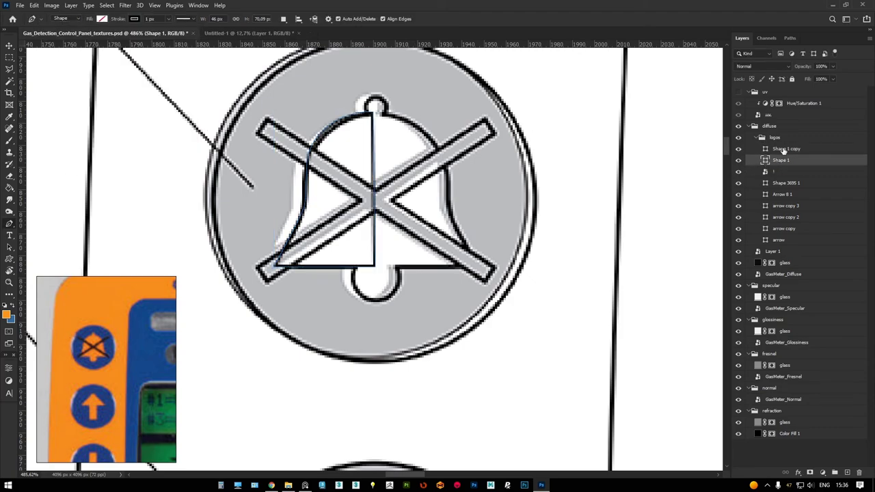
click(784, 150)
click(134, 18)
Re-flip the copy onto the right half and merge both halves into one bell shape
key(ctrl+t)
right_click(346, 158)
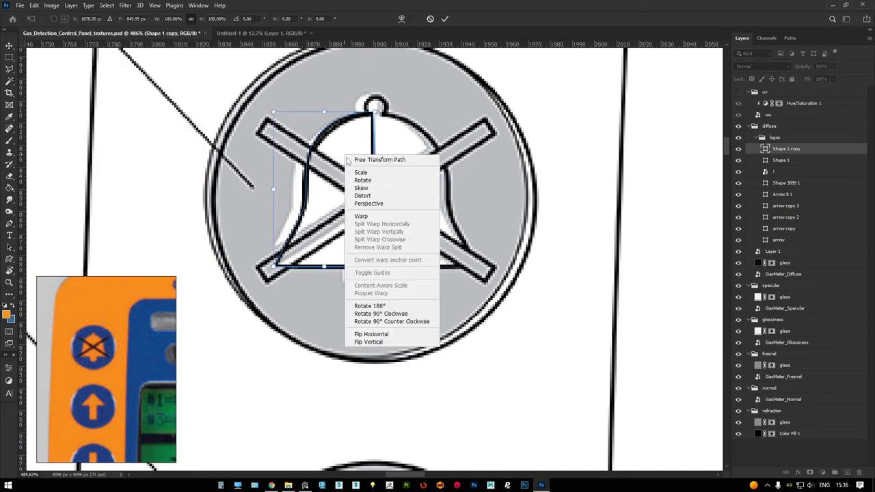
click(383, 335)
drag(324, 163, 424, 163)
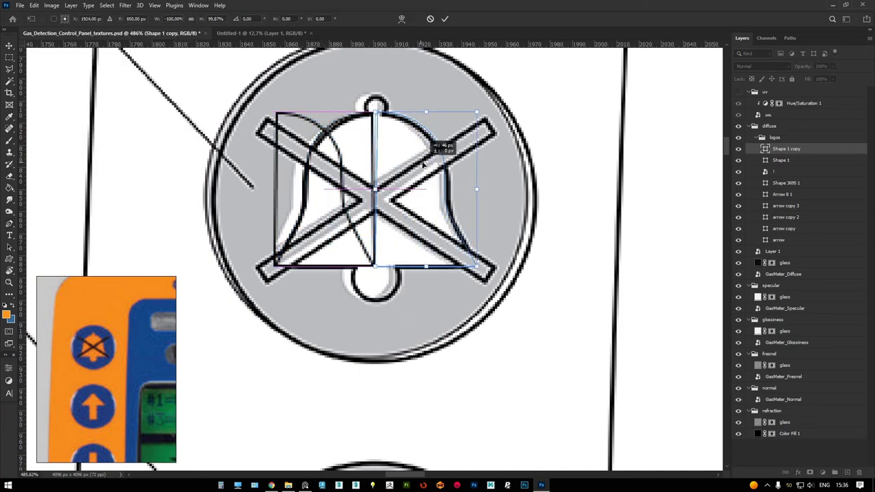
alt+scroll(371, 163, up, 3)
alt+scroll(383, 113, down, 2)
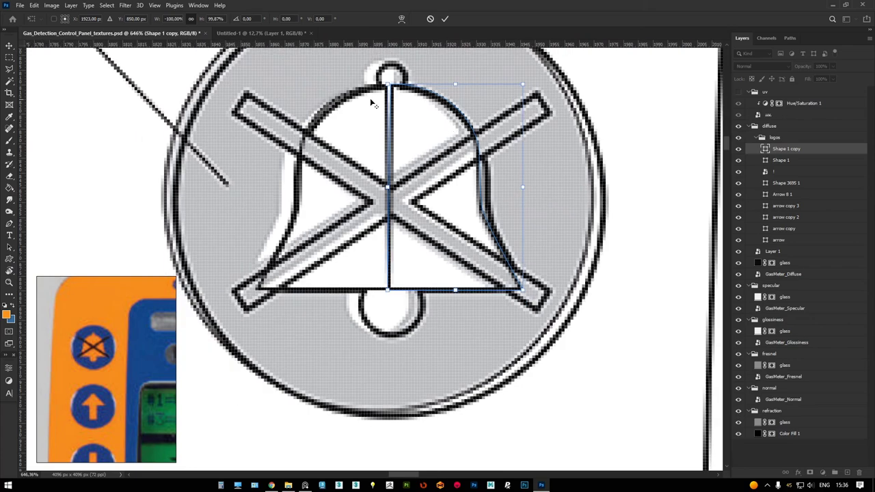
alt+scroll(410, 106, up, 1)
key(Return)
shift+click(795, 160)
key(ctrl+e)
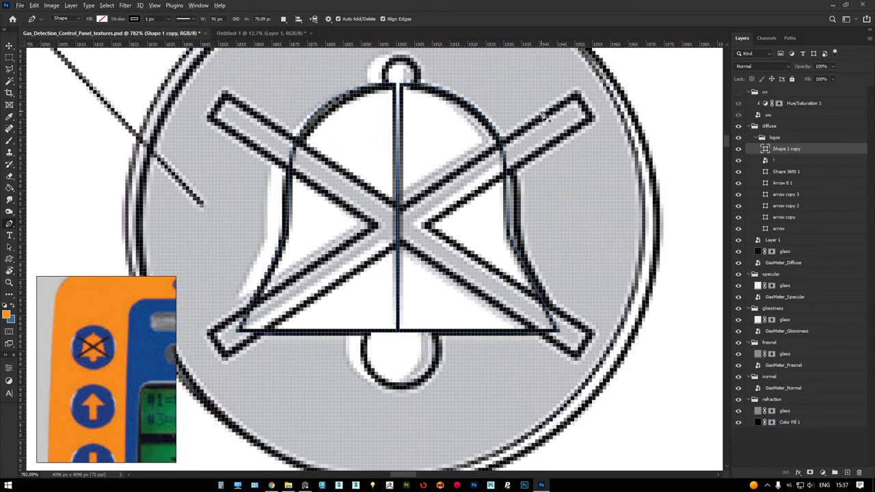
Set the shape's opacity to 20%, delete the centre seam, and smooth the top curve
click(397, 130)
key(2)
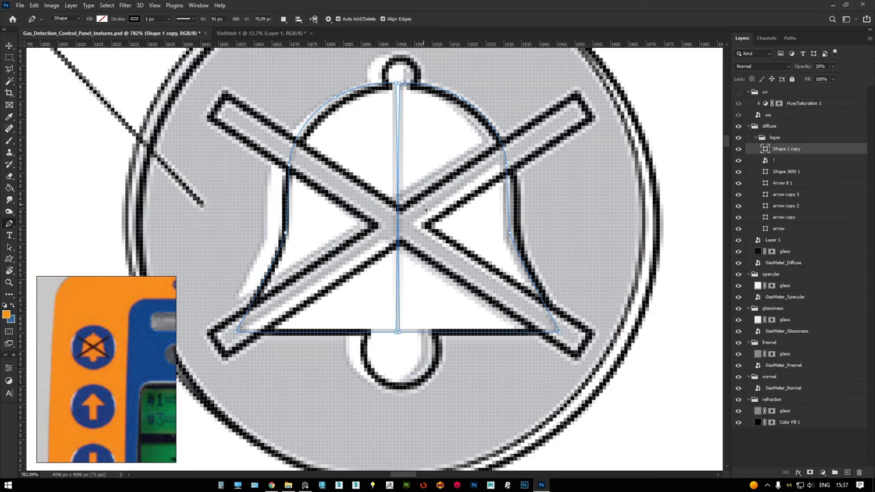
key(Delete)
alt+scroll(404, 104, up, 5)
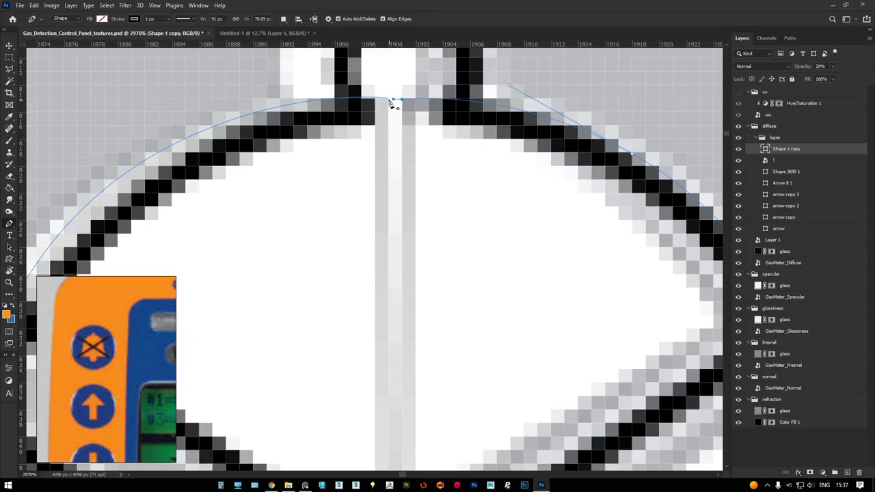
alt+scroll(404, 104, down, 2)
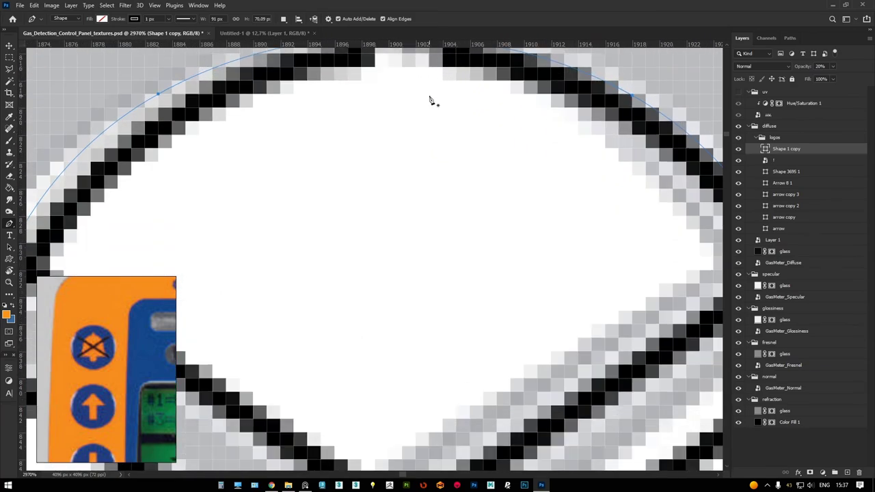
alt+scroll(430, 98, down, 2)
alt+scroll(396, 180, up, 5)
drag(414, 181, 421, 184)
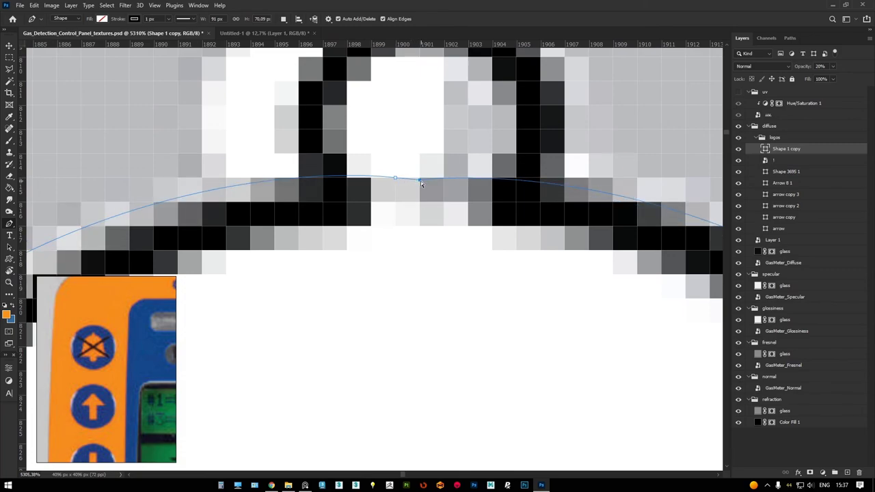
Remove the stray bump from the bell's bottom edge
alt+scroll(413, 181, down, 2)
alt+scroll(418, 184, down, 3)
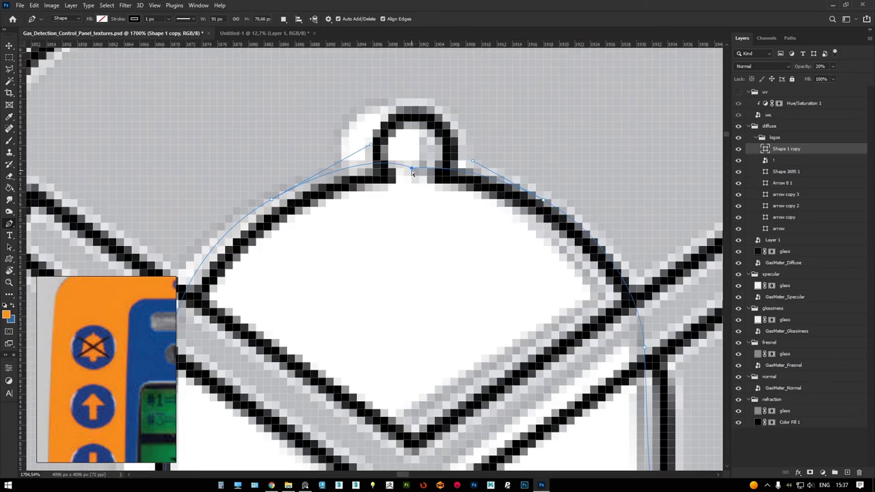
alt+scroll(414, 172, down, 3)
alt+scroll(445, 260, up, 5)
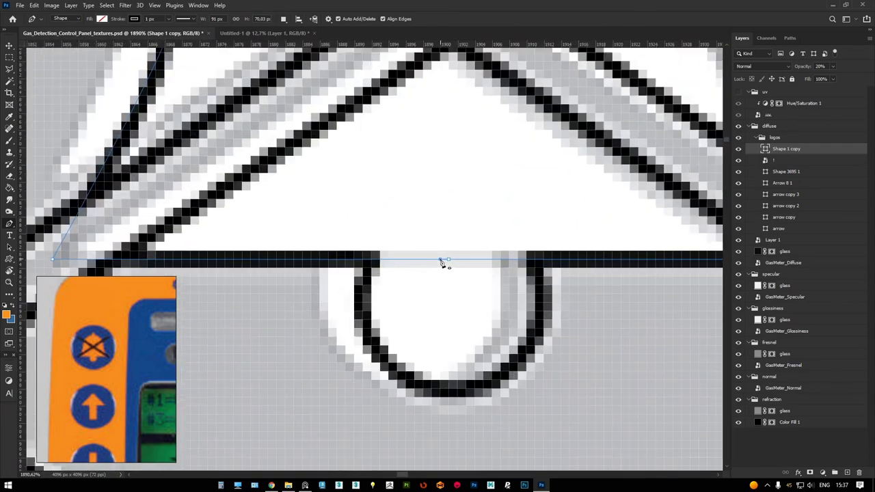
alt+scroll(453, 259, up, 3)
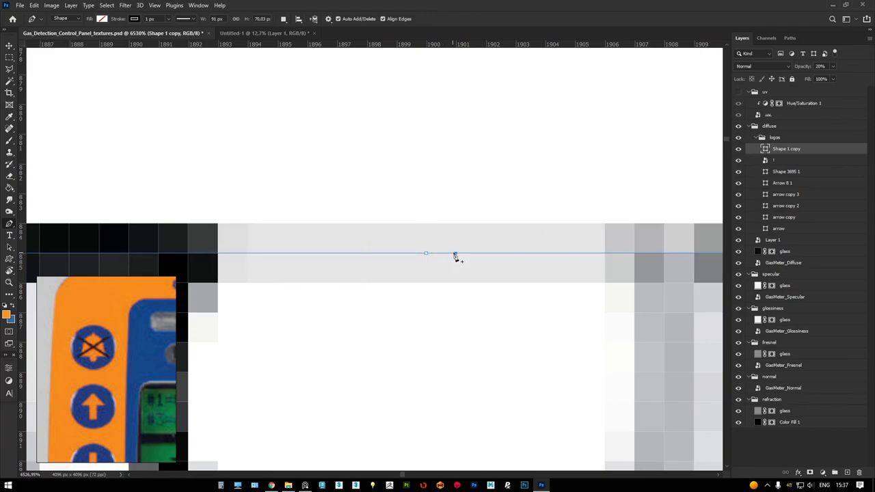
alt+scroll(428, 254, down, 3)
alt+scroll(462, 254, down, 4)
alt+scroll(470, 248, up, 3)
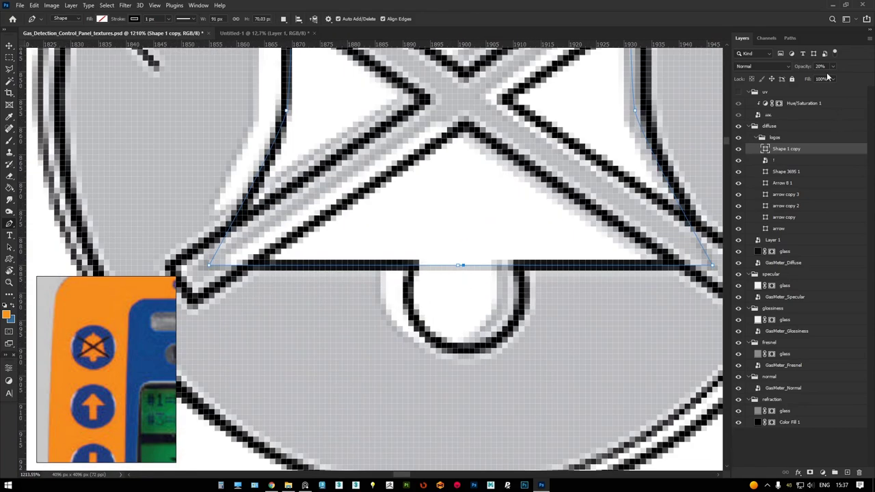
alt+scroll(432, 277, up, 2)
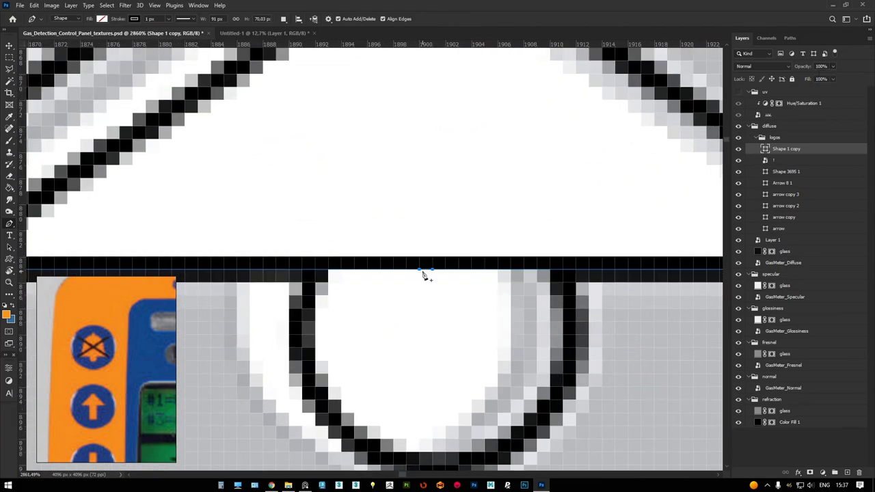
alt+scroll(435, 277, down, 2)
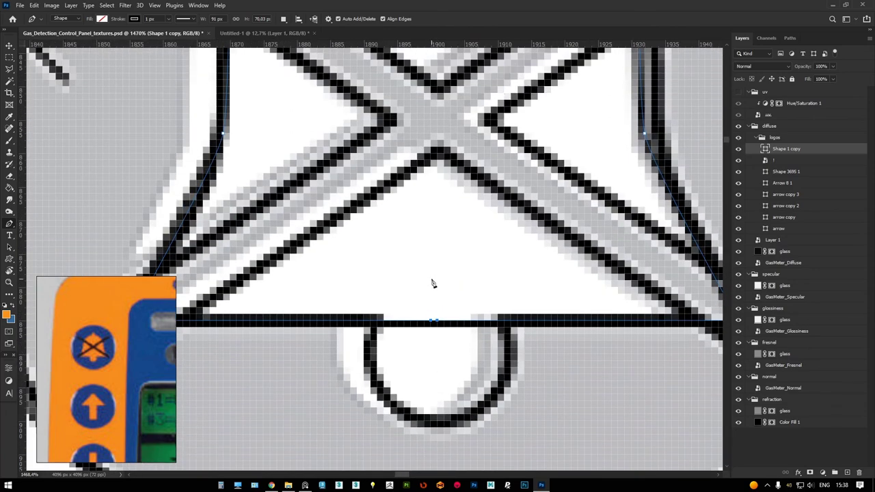
alt+scroll(431, 279, up, 8)
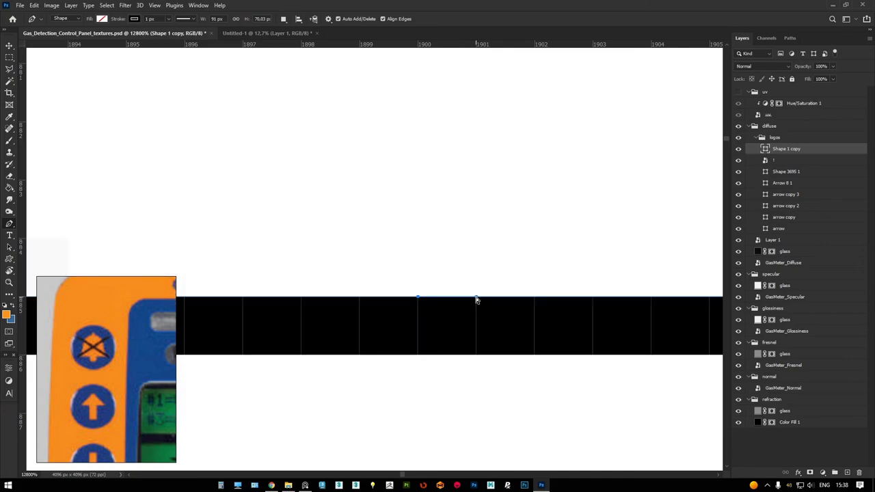
alt+scroll(468, 280, down, 6)
alt+scroll(460, 280, up, 4)
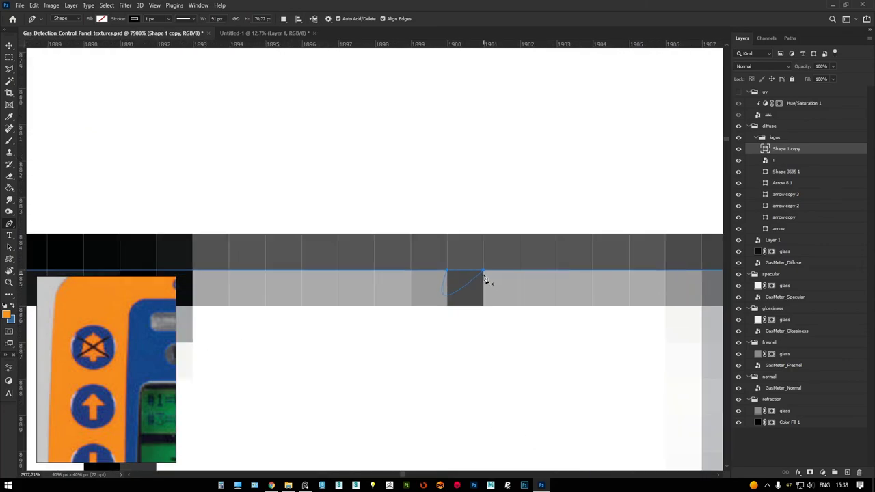
click(448, 271)
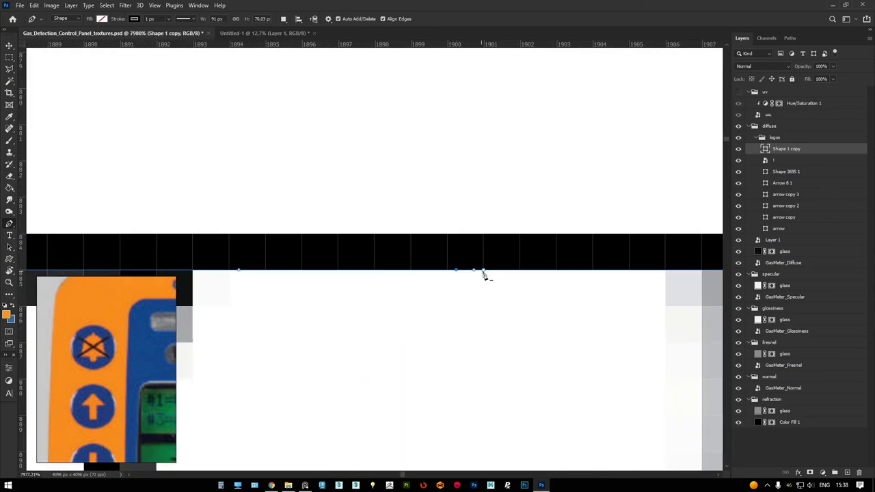
alt+scroll(460, 274, down, 10)
alt+scroll(463, 250, up, 5)
alt+scroll(463, 250, down, 4)
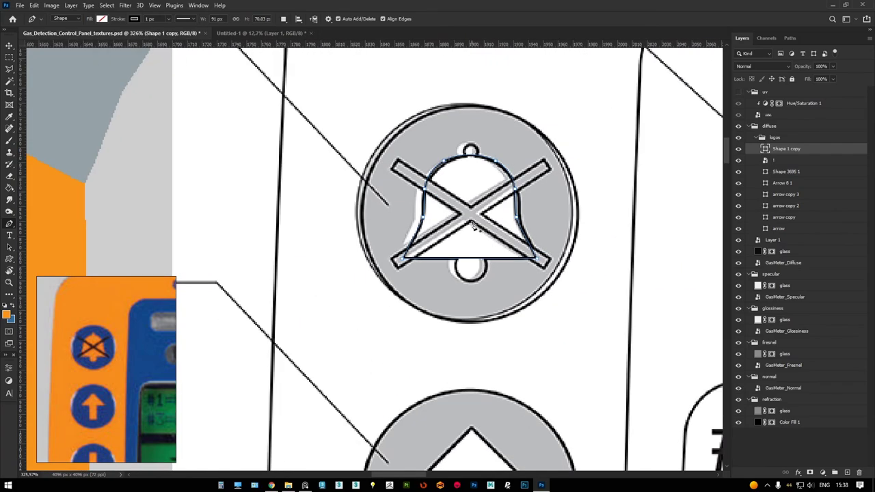
alt+scroll(444, 240, up, 2)
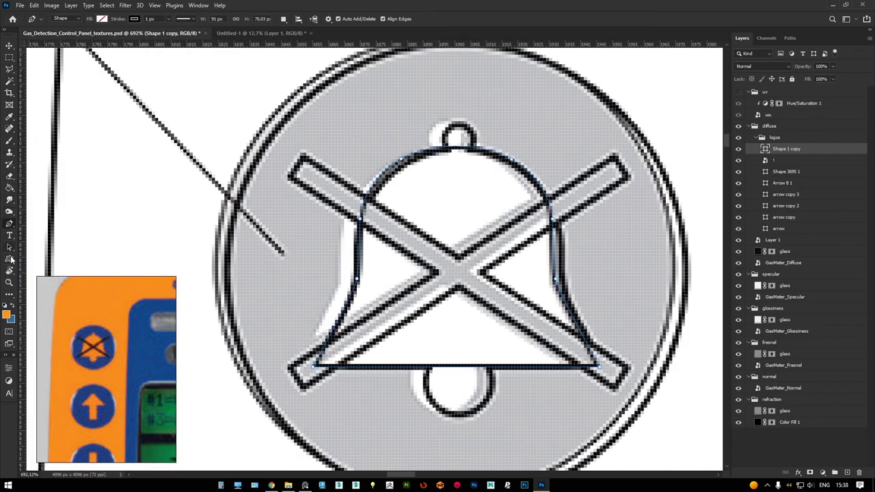
Fill the bell orange and draw a small ellipse over its top knob
drag(10, 260, 41, 268)
alt+scroll(471, 333, up, 2)
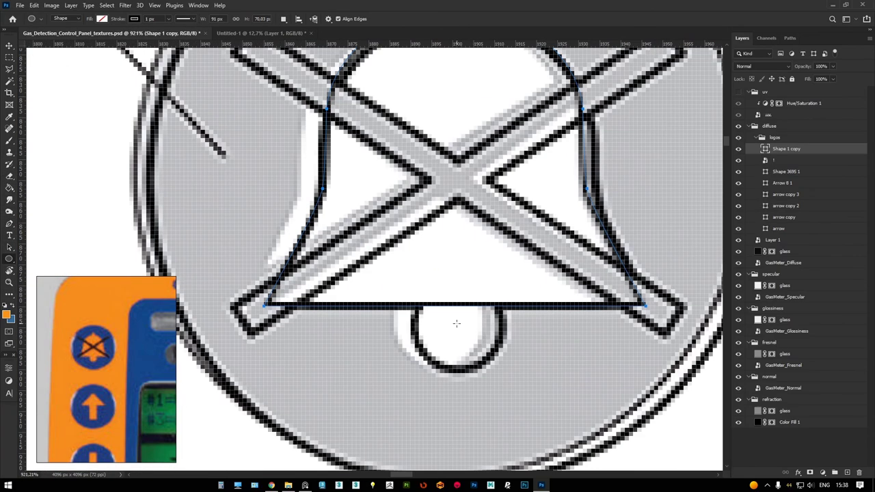
click(102, 19)
click(45, 67)
alt+scroll(456, 247, down, 2)
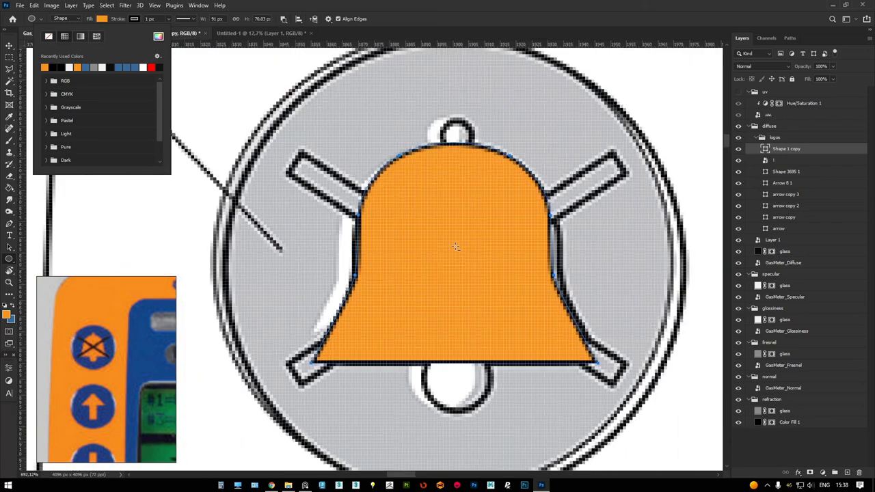
mouse_move(456, 132)
mouse_down()
mouse_move(472, 149)
mouse_move(453, 384)
mouse_up()
Merge the bell shape into the top circle's layer
key(v)
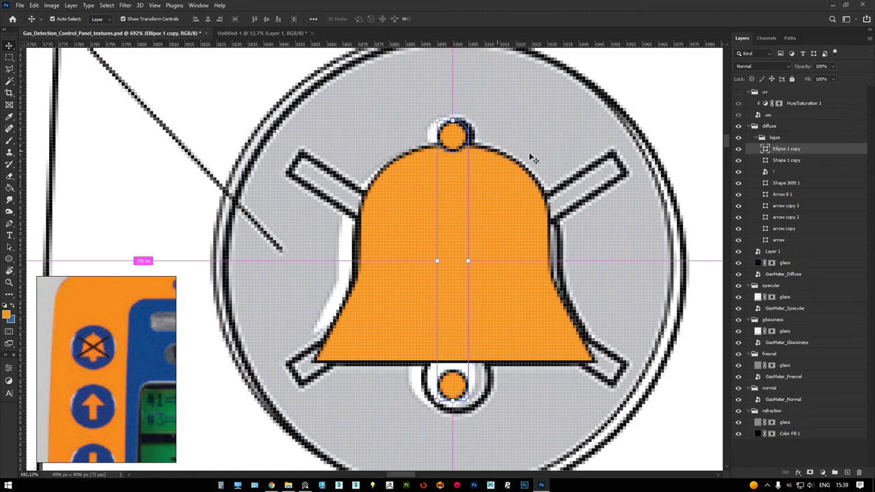
click(779, 160)
key(ctrl+z)
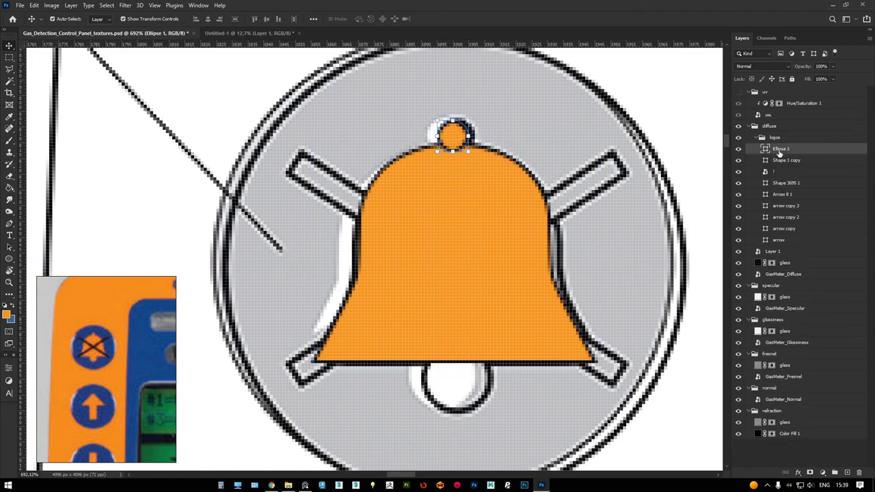
key(ctrl+shift+z)
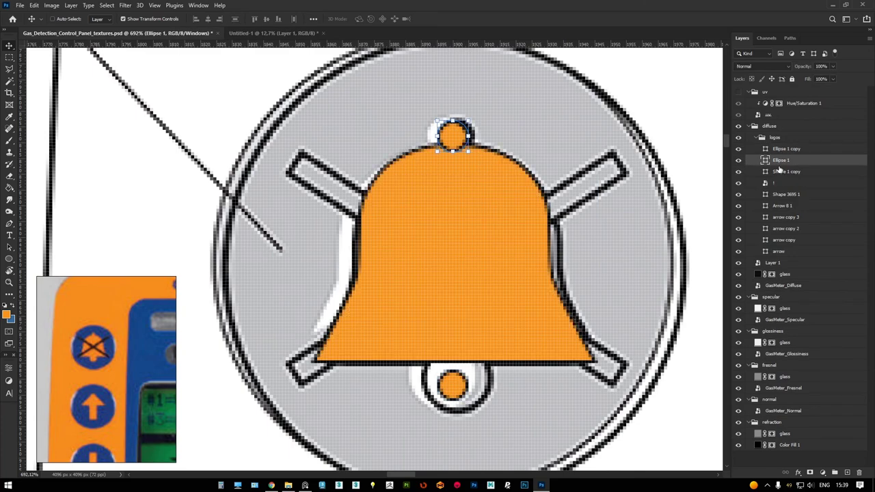
key(ctrl+shift+z)
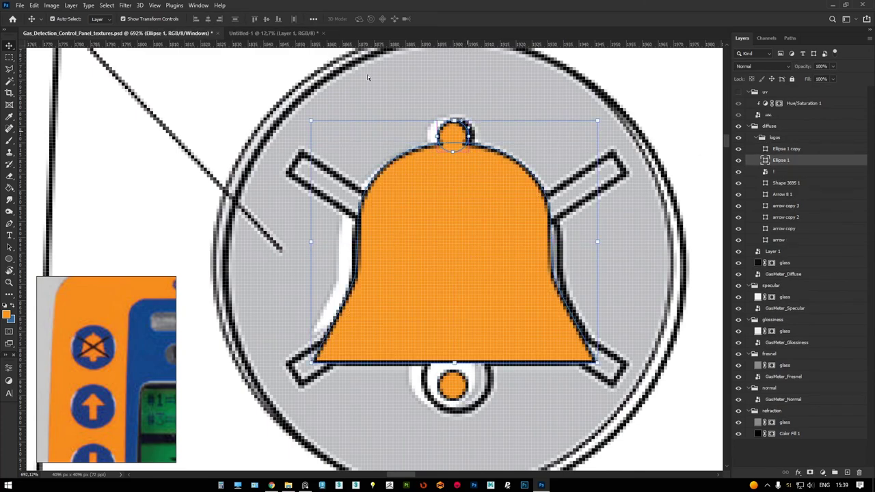
Enlarge the copied ellipse to a clapper at the bell's base, merge ellipses, and name the layer 'ring'
key(a)
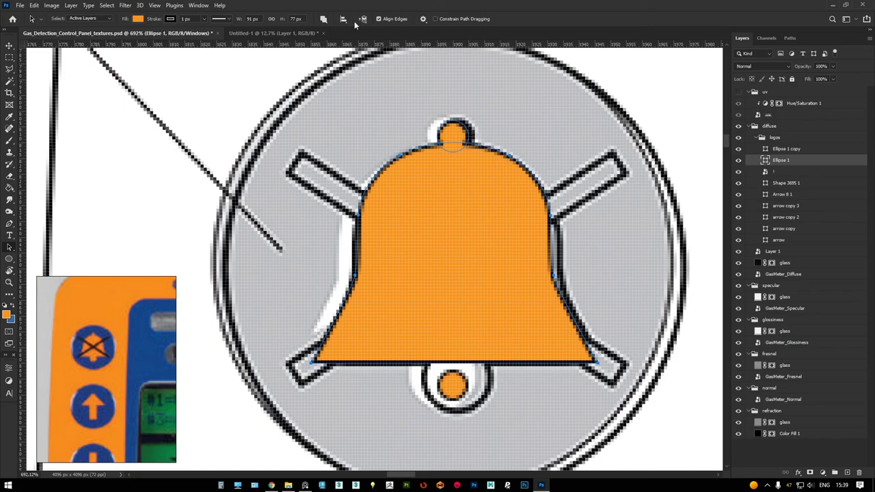
click(323, 19)
click(344, 39)
alt+scroll(451, 274, up, 2)
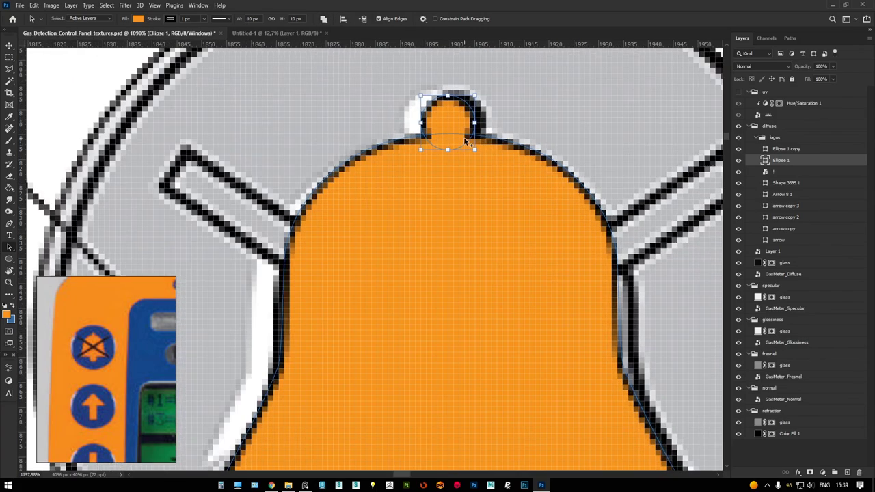
scroll(451, 273, down, 3)
click(478, 301)
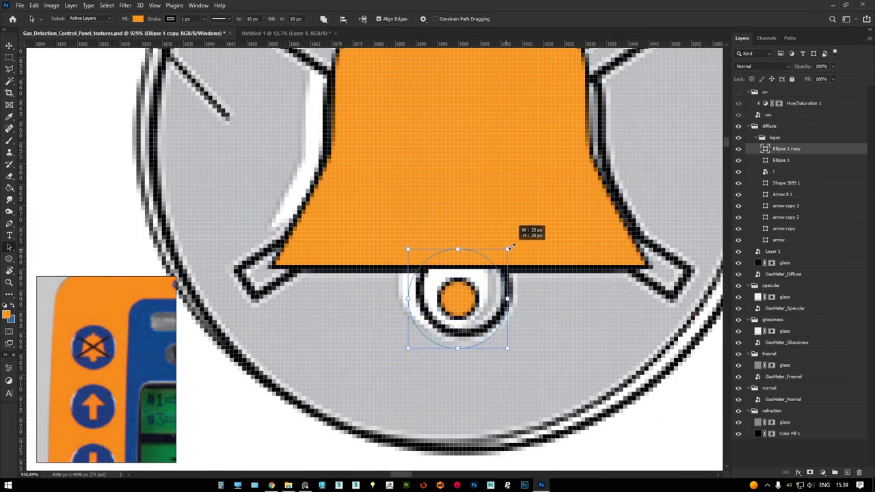
drag(503, 260, 512, 246)
drag(471, 272, 469, 280)
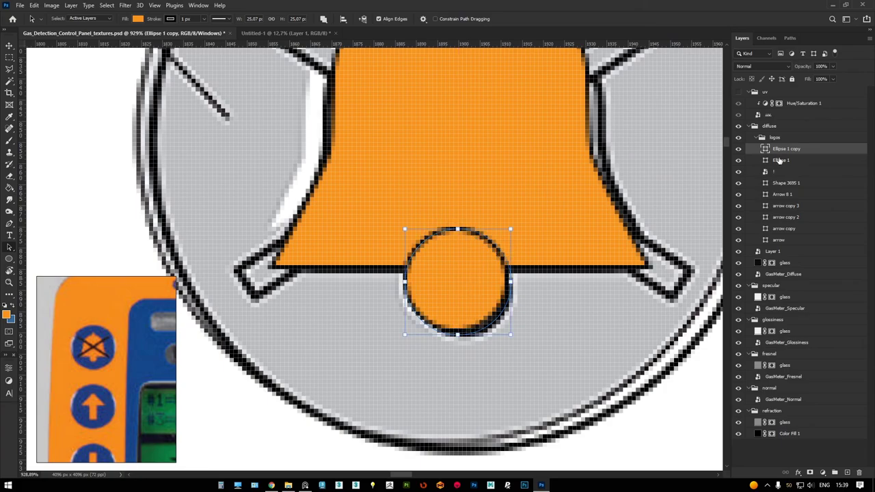
key(ctrl+e)
alt+scroll(689, 171, down, 3)
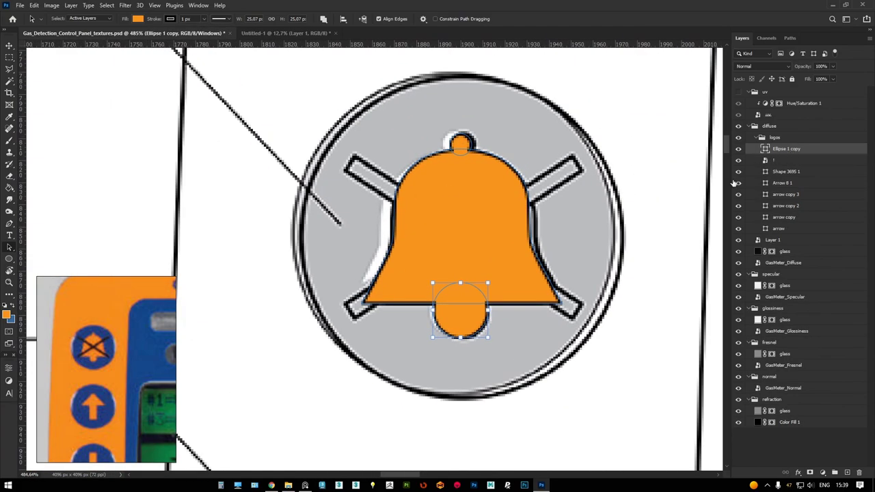
click(788, 148)
text(ring)
key(Return)
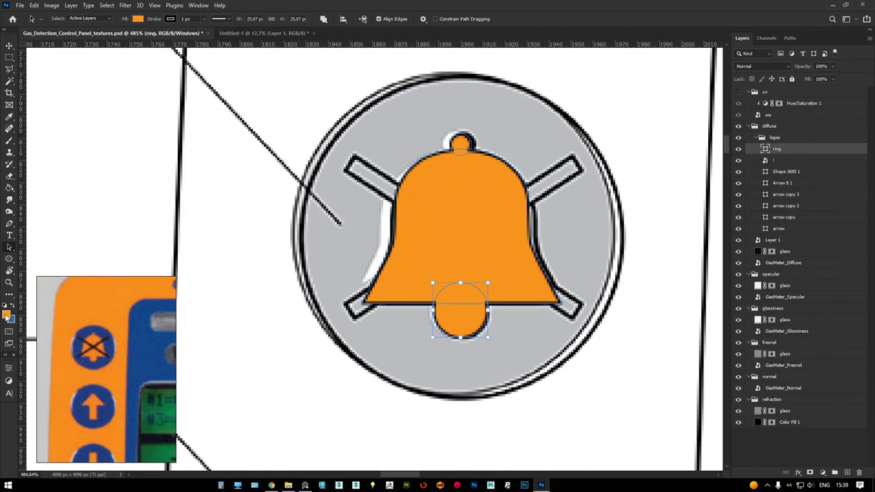
Move the bell into the centre of its button
key(v)
alt+scroll(328, 157, down, 5)
alt+scroll(328, 157, down, 3)
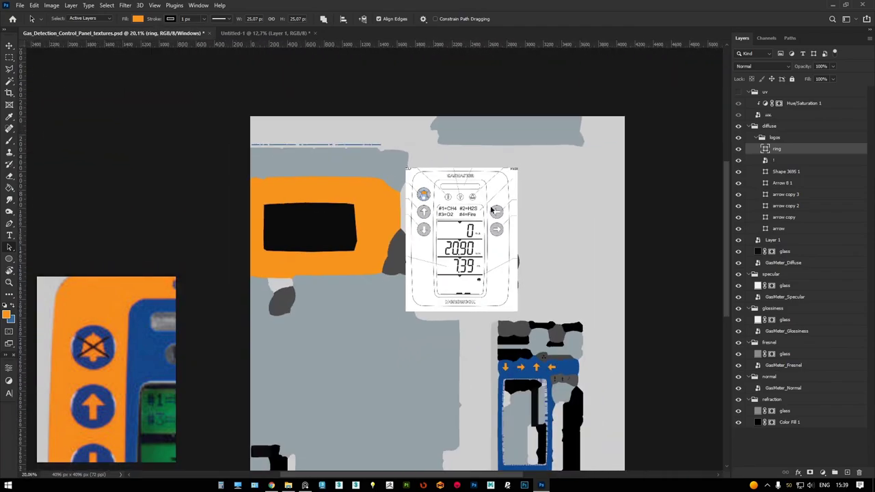
alt+scroll(340, 171, up, 1)
alt+scroll(341, 170, up, 1)
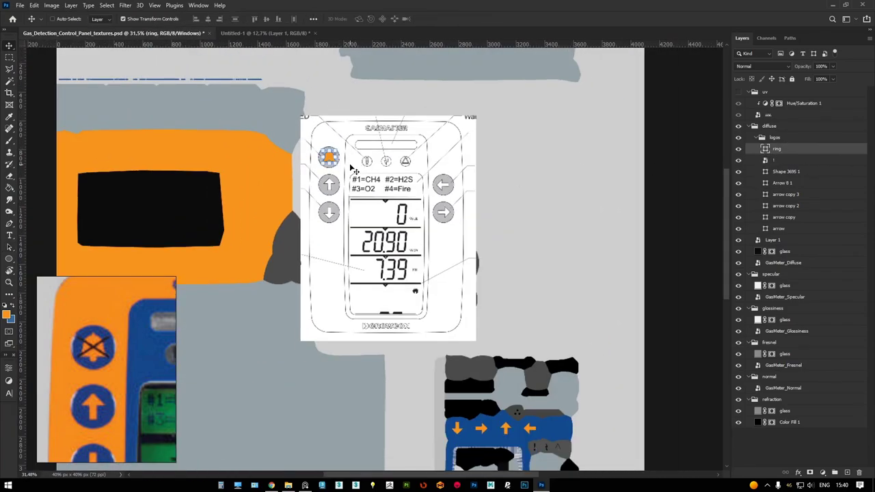
alt+scroll(581, 429, up, 5)
alt+scroll(547, 273, up, 3)
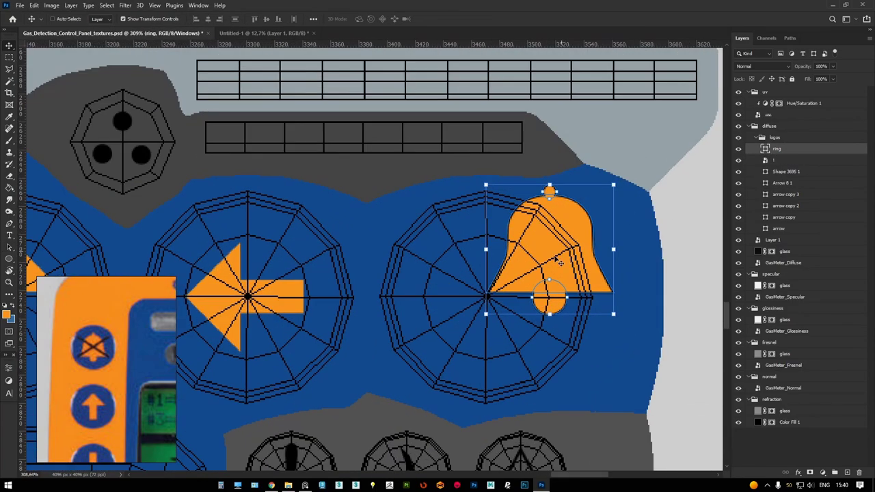
drag(500, 291, 498, 294)
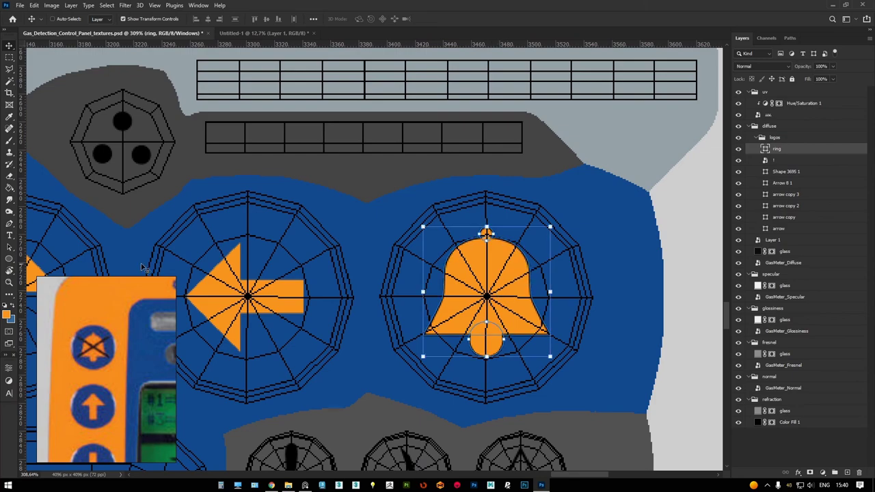
Draw a straight black line and move it up across the bell's centre
right_click(10, 262)
click(28, 295)
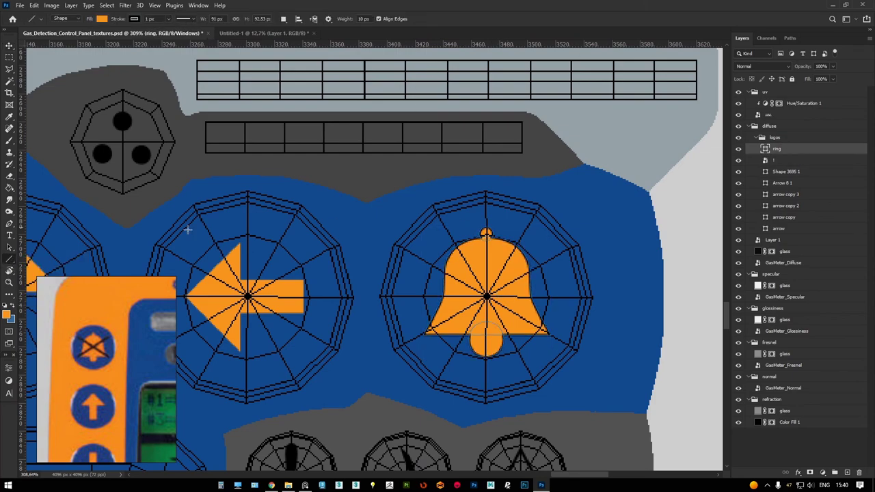
drag(417, 374, 597, 375)
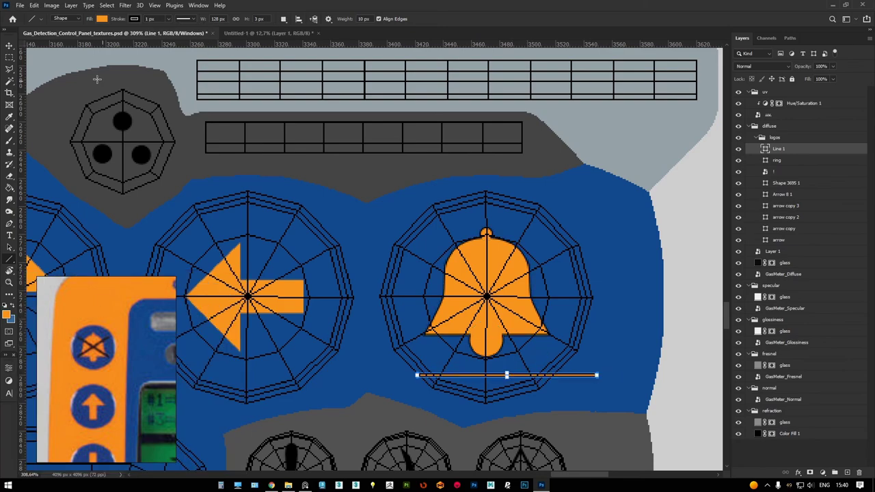
click(102, 18)
key(Escape)
key(v)
drag(506, 375, 505, 298)
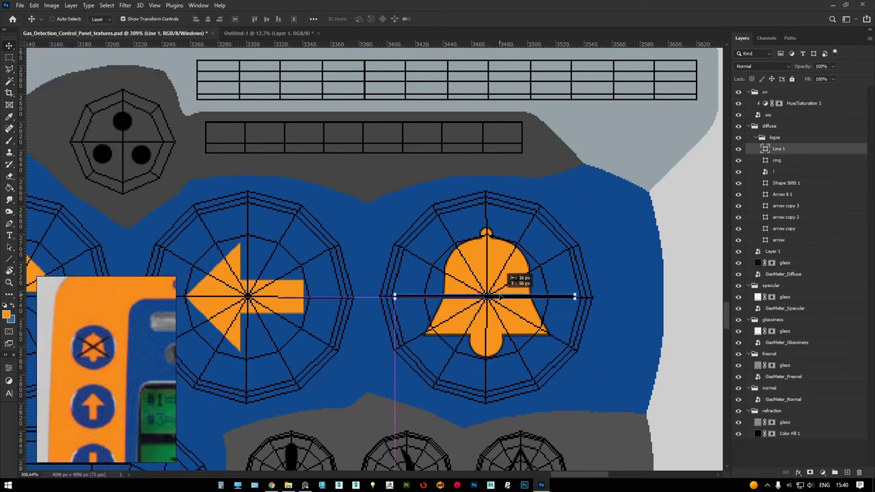
Rotate the line to a diagonal and duplicate it
key(ctrl+t)
mouse_move(581, 280)
mouse_down()
mouse_move(545, 226)
mouse_move(525, 214)
mouse_move(595, 328)
mouse_move(568, 342)
mouse_move(576, 360)
mouse_up()
key(Return)
key(ctrl+j)
key(ctrl+t)
scroll(571, 352, up, 1)
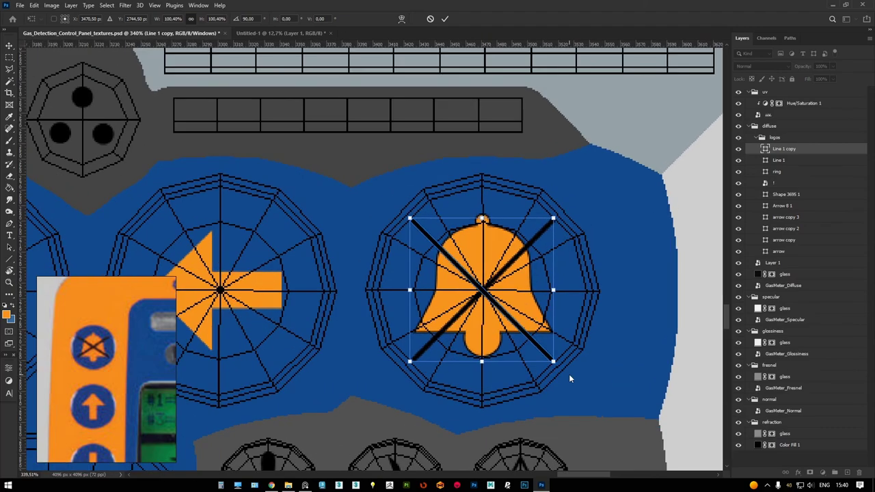
key(Return)
Rotate the original line to the opposite diagonal to form an X, then merge both lines
key(alt+bracketleft)
key(ctrl+t)
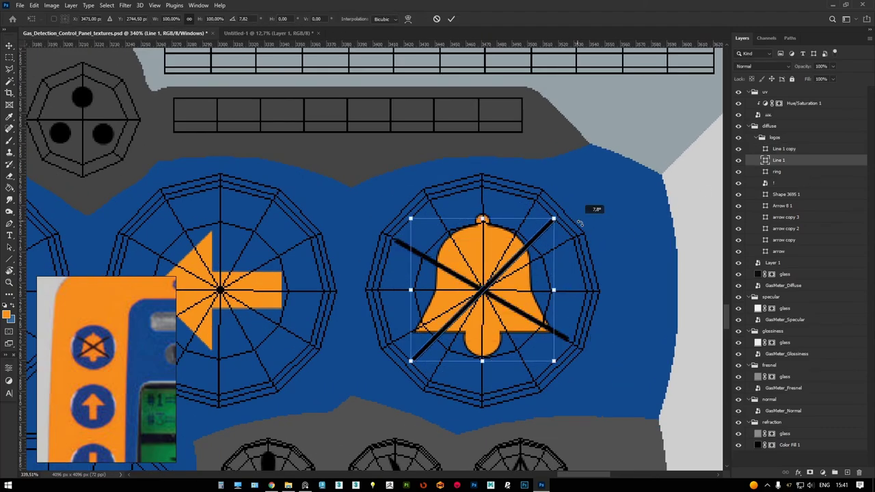
drag(577, 215, 590, 237)
key(Return)
scroll(589, 237, down, 1)
key(shift+alt+bracketright)
Add a GASMASTER text layer and move it over the outlined GASMASTER logo
key(ctrl+e)
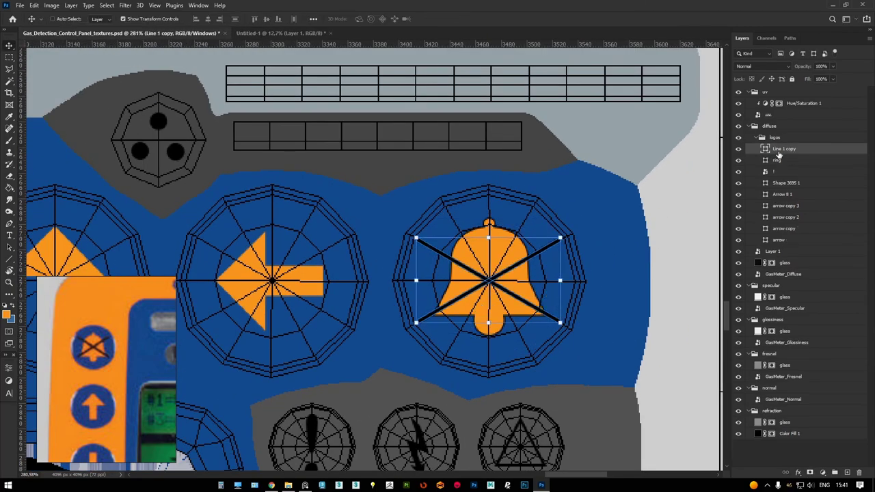
scroll(516, 206, down, 2)
scroll(515, 207, down, 1)
scroll(410, 171, down, 2)
scroll(317, 112, up, 2)
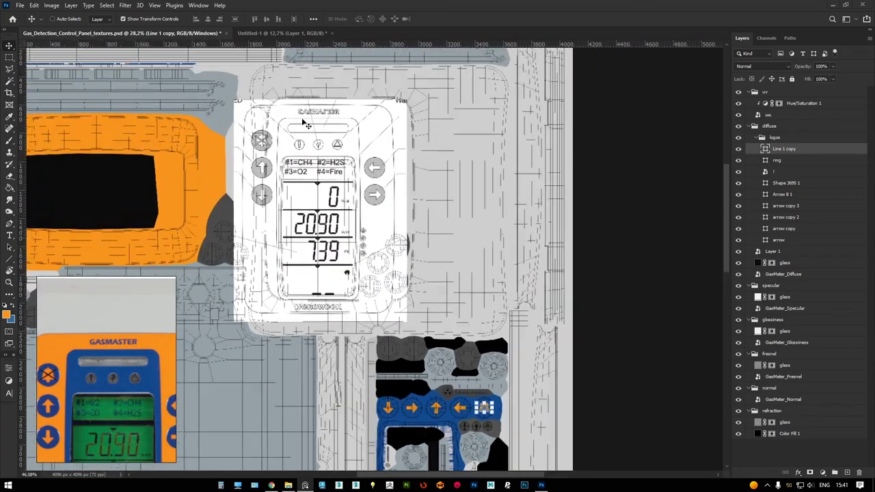
scroll(317, 112, up, 2)
scroll(318, 113, up, 1)
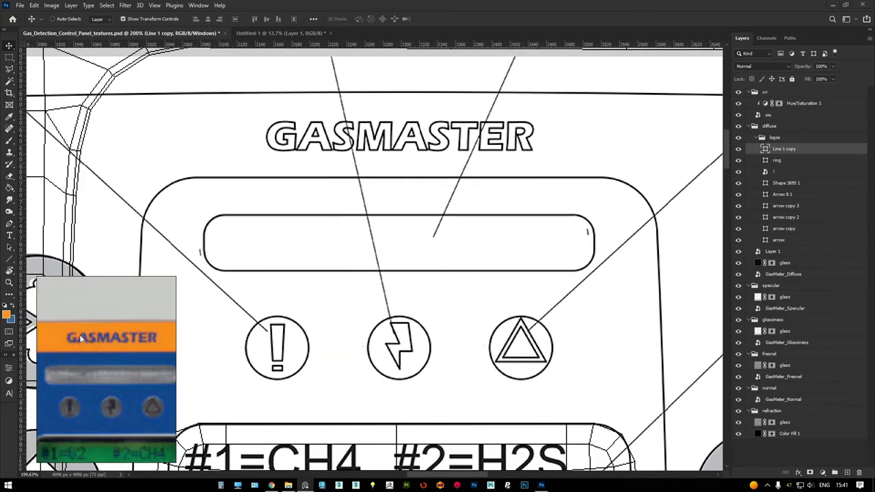
scroll(581, 136, up, 1)
key(t)
click(264, 127)
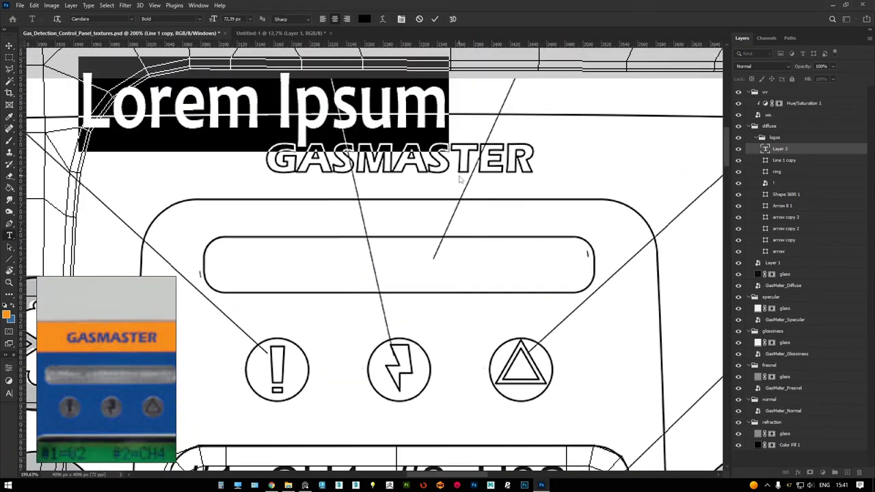
text(GASMASTER)
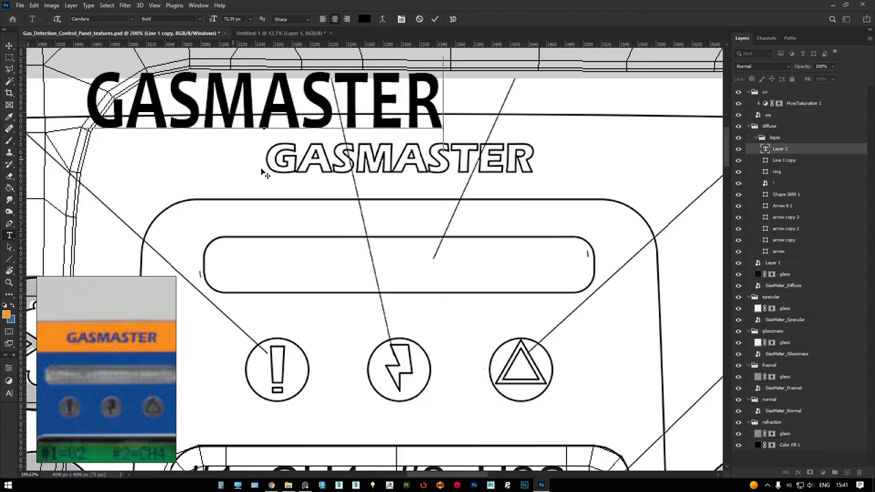
ctrl+drag(253, 165, 373, 213)
Set the GASMASTER text to Myriad Pro with adjusted size and reduced vertical scale
key(ctrl+a)
click(230, 20)
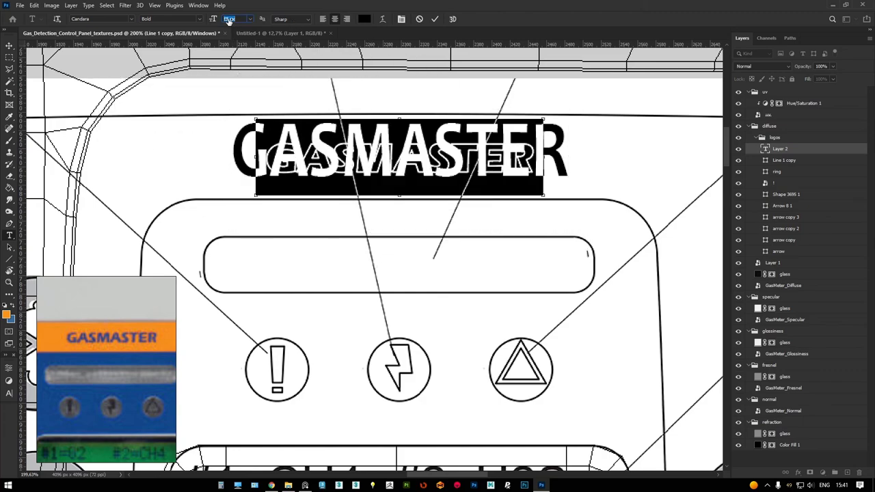
scroll(231, 20, down, 3)
scroll(230, 20, down, 1)
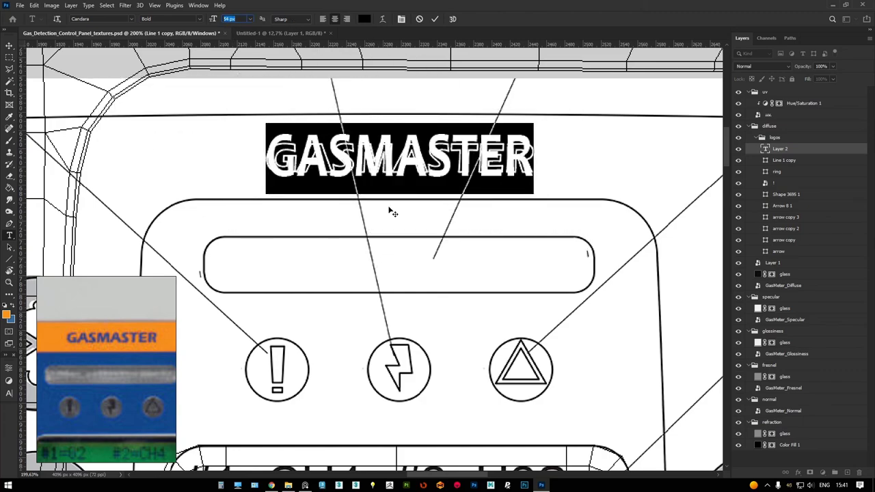
click(132, 19)
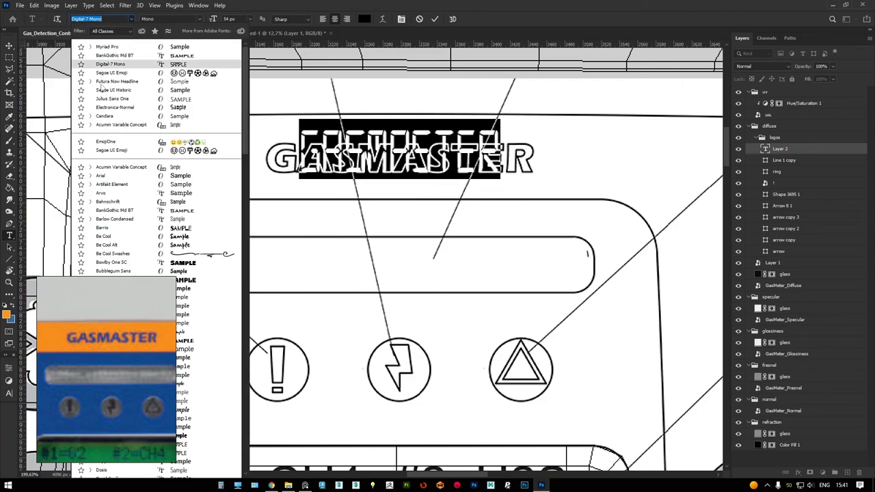
click(122, 49)
click(9, 393)
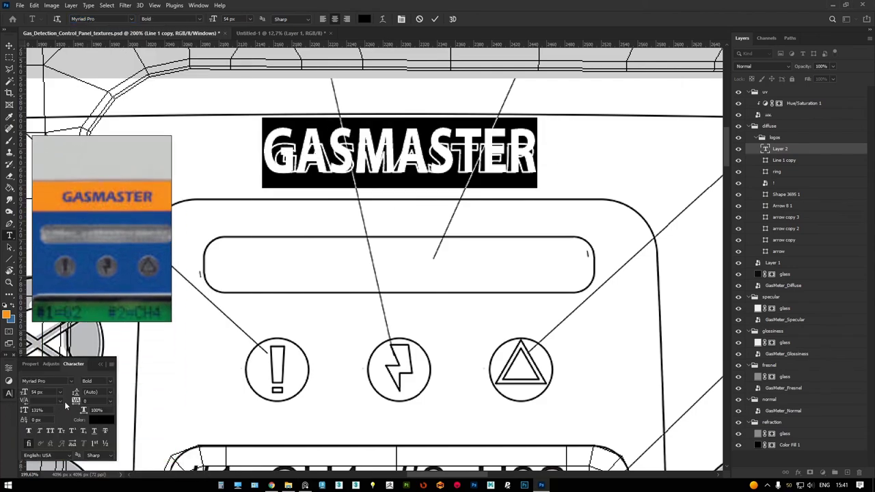
drag(43, 410, 22, 411)
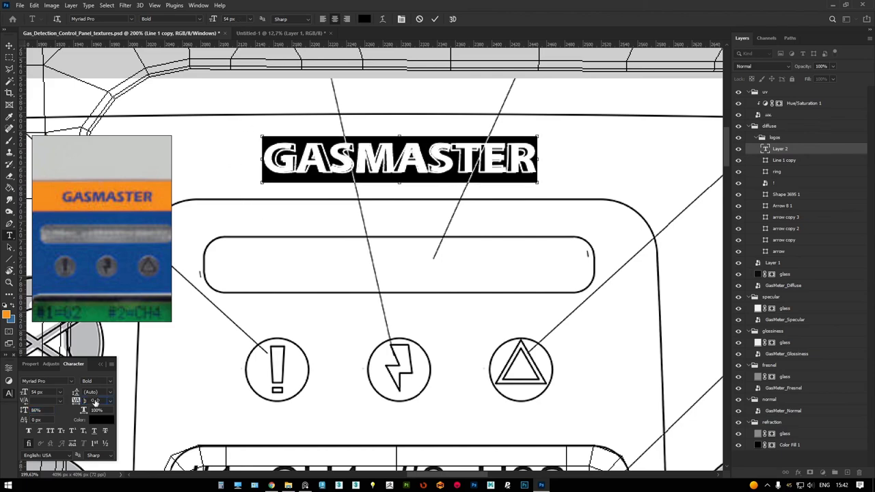
click(10, 45)
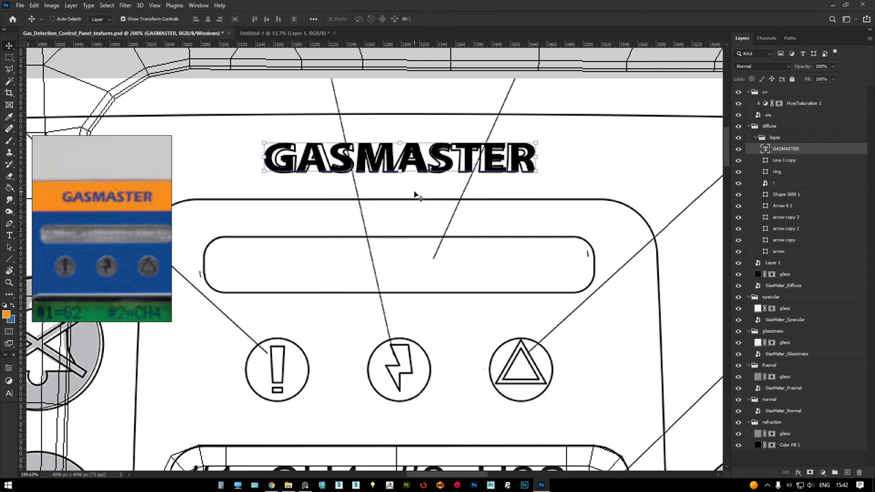
Move the GASMASTER text into place and copy it below the CROWCON logo
mouse_move(415, 197)
mouse_down()
mouse_move(417, 151)
mouse_move(416, 340)
mouse_up()
alt+scroll(417, 150, down, 5)
alt+scroll(417, 150, down, 4)
click(779, 159)
click(783, 148)
alt+scroll(416, 340, up, 8)
key(r)
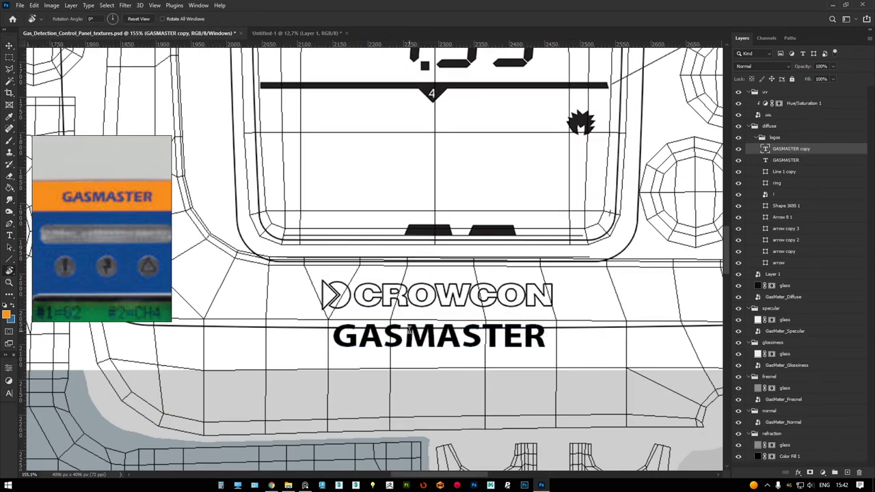
key(t)
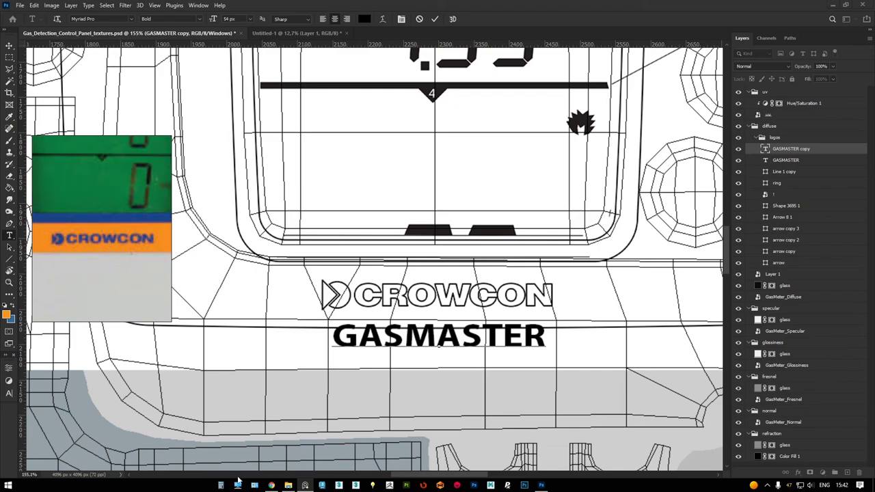
click(238, 481)
Open the Crowcon Gasmaster manual PDF and screenshot the CROWCON logo on its cover
click(203, 348)
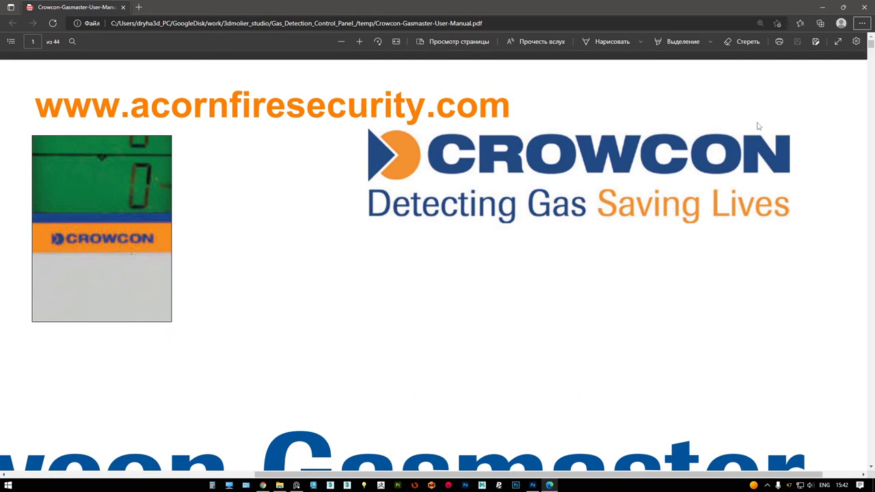
key(Print)
drag(359, 122, 801, 191)
Delete the duplicate GASMASTER layer, paste the captured CROWCON logo and enlarge it
key(alt+Tab)
alt+scroll(527, 381, up, 2)
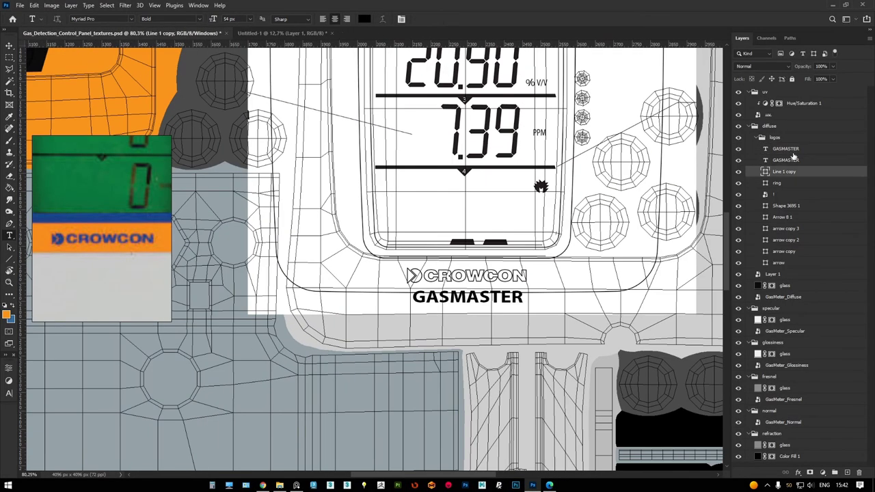
click(793, 151)
key(Delete)
key(ctrl+v)
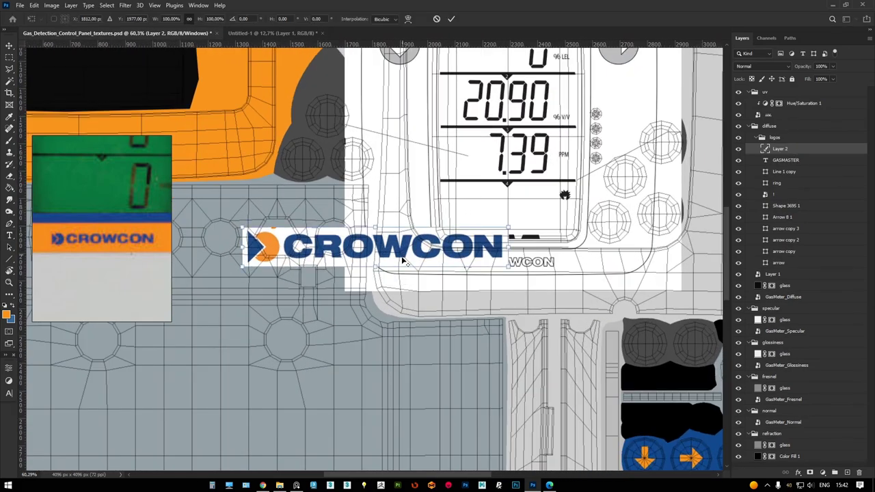
alt+scroll(404, 261, down, 2)
drag(479, 259, 507, 249)
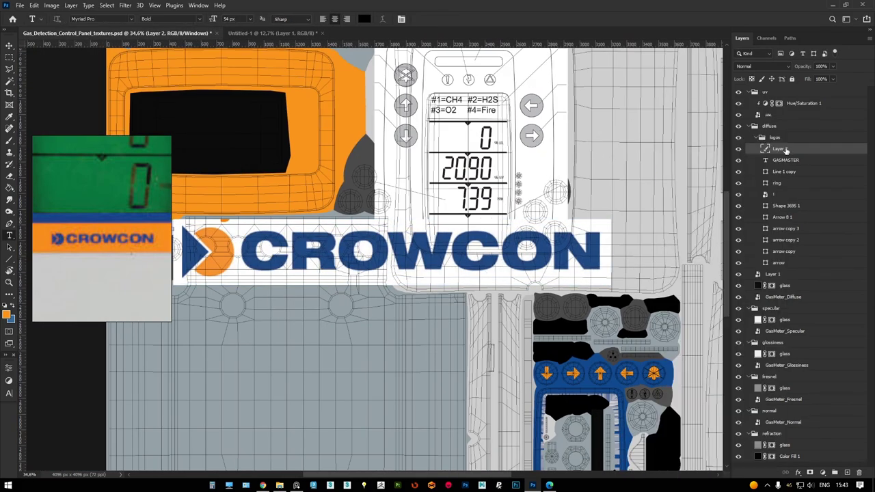
Open the CROWCON smart object's contents as CROWCON.psb
right_click(766, 149)
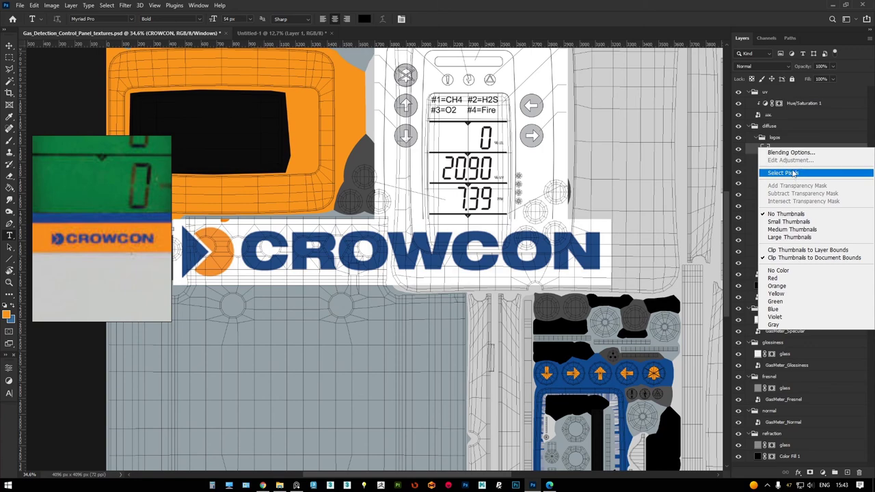
right_click(793, 149)
click(718, 221)
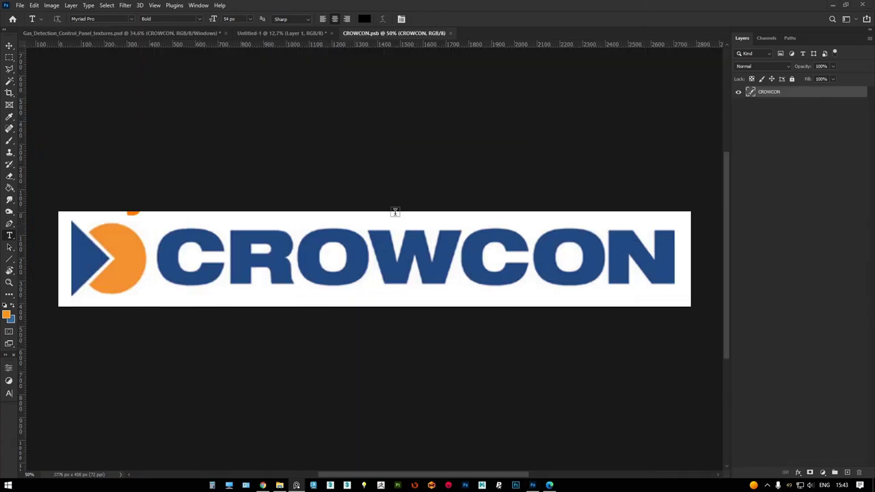
Add a blue Solid Color fill layer below CROWCON so the logo renders solid blue
scroll(33, 170, down, 1)
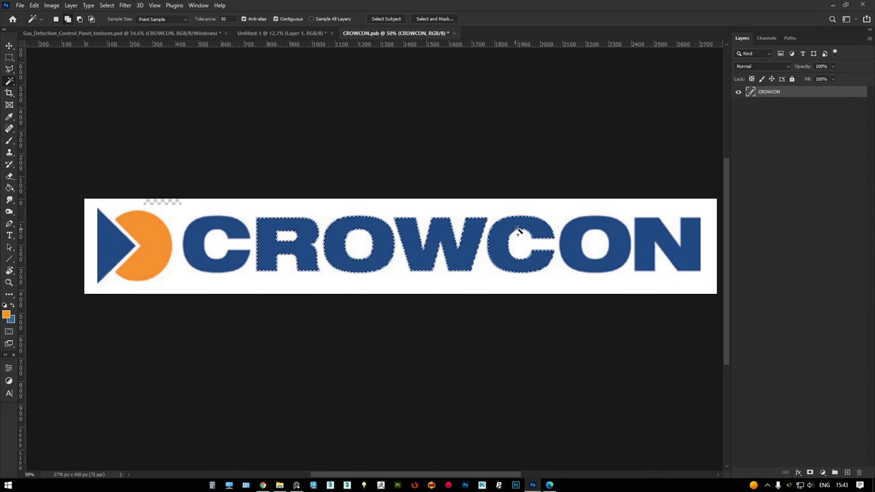
alt+scroll(229, 267, down, 2)
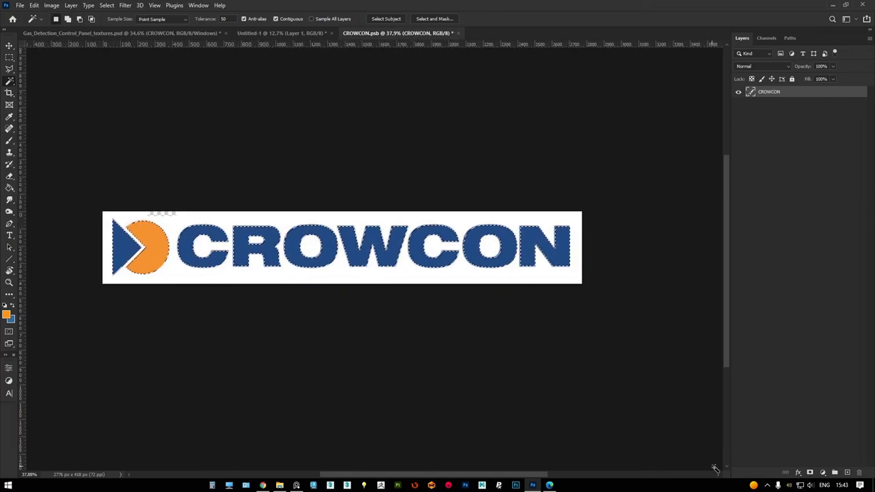
click(823, 474)
click(819, 318)
key(Escape)
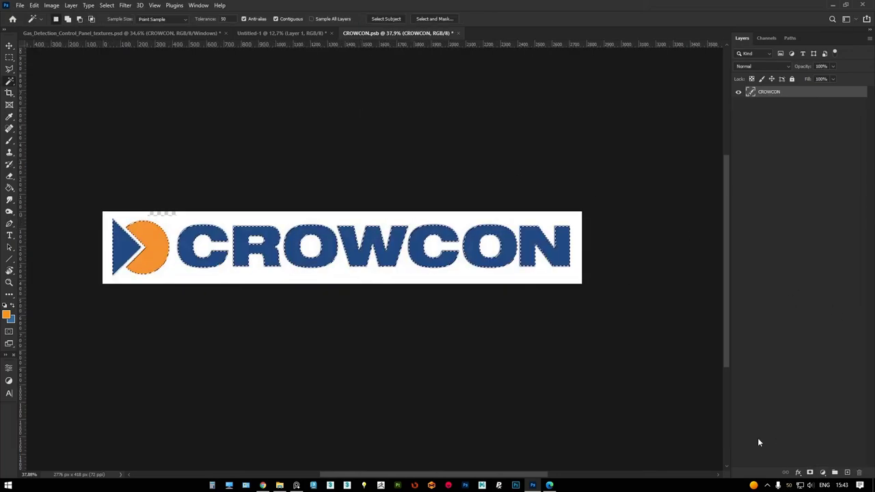
click(823, 473)
click(820, 310)
key(Return)
drag(765, 92, 754, 108)
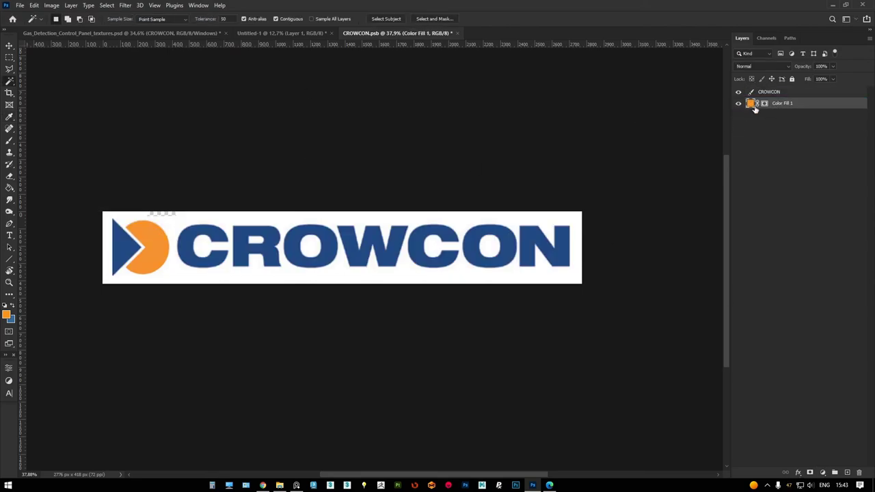
double_click(750, 103)
click(399, 241)
key(Escape)
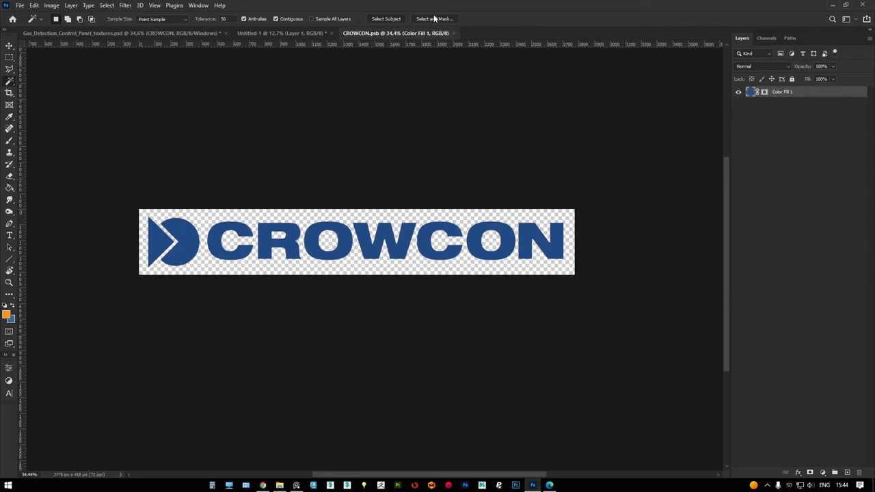
Return to the gas meter texture document and inspect the panel body's UV layout
key(ctrl+Tab)
alt+scroll(217, 167, up, 3)
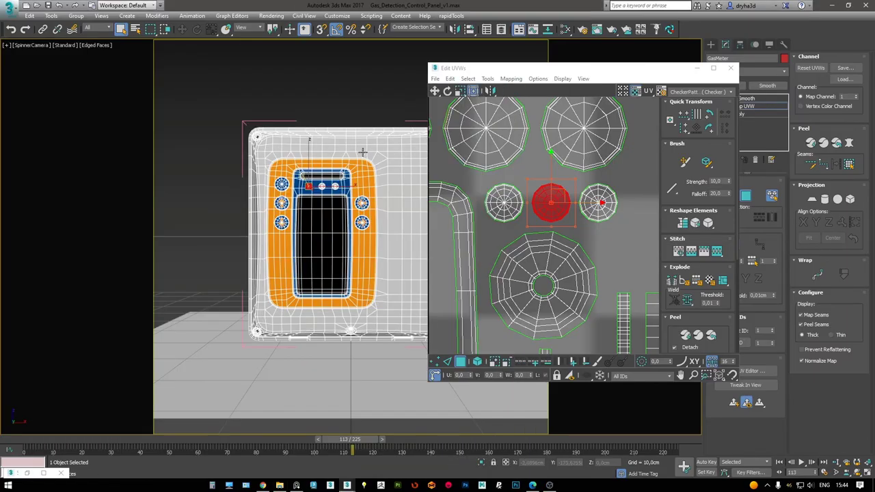
click(332, 163)
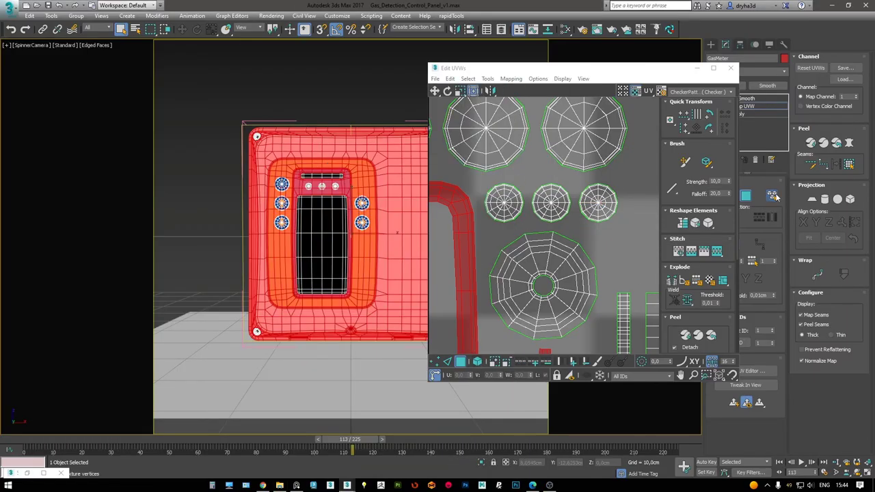
click(397, 231)
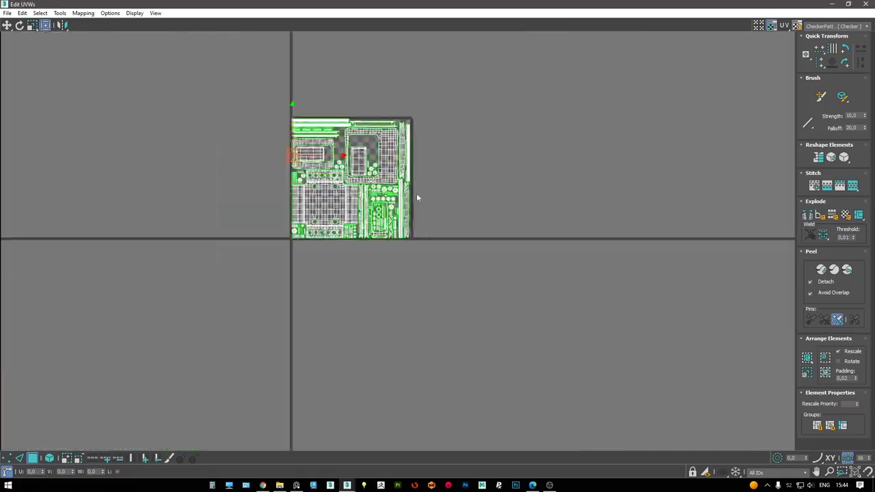
scroll(416, 196, up, 5)
click(550, 440)
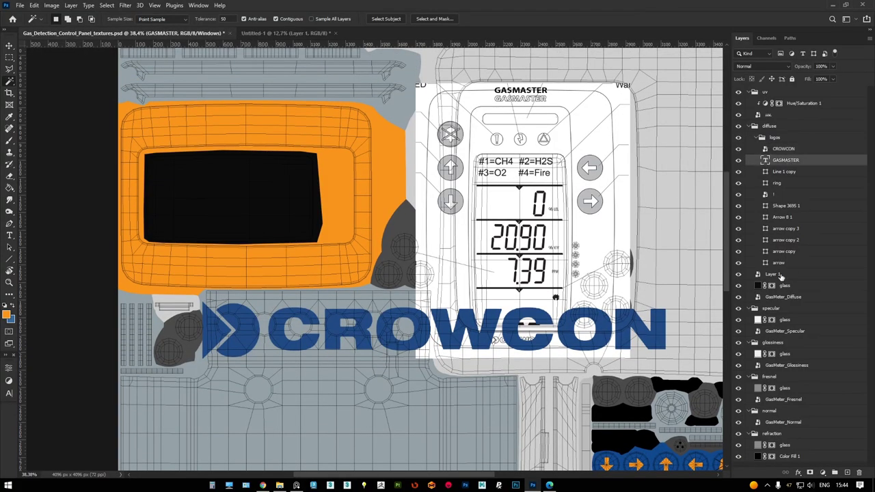
Rotate the white display overlay a quarter turn and shrink it to fit the screen
click(781, 275)
key(ctrl+t)
alt+scroll(526, 174, down, 1)
shift+drag(588, 75, 348, 137)
mouse_move(513, 175)
mouse_down()
mouse_move(301, 155)
mouse_move(306, 144)
mouse_up()
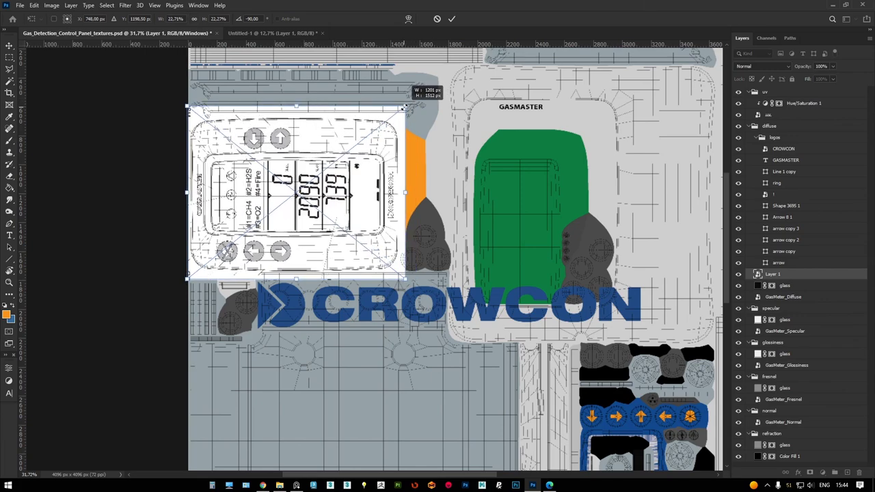
drag(413, 104, 405, 107)
key(Return)
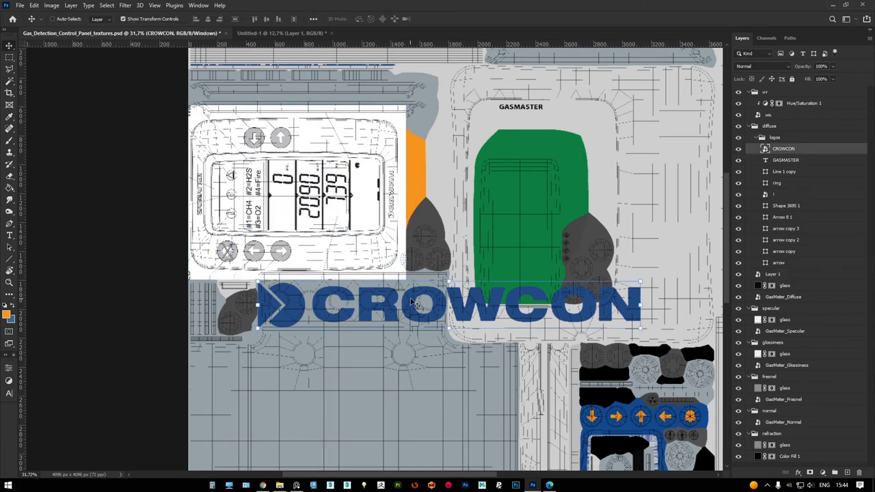
Rotate the CROWCON logo to run vertically and scale it beside the screen
drag(413, 303, 376, 200)
drag(611, 184, 402, 179)
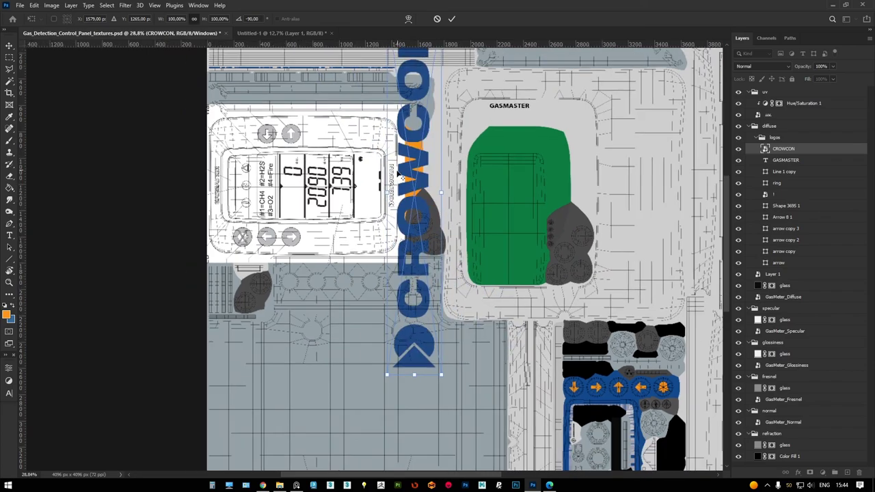
alt+scroll(402, 179, down, 1)
alt+drag(387, 69, 403, 176)
alt+scroll(404, 186, up, 8)
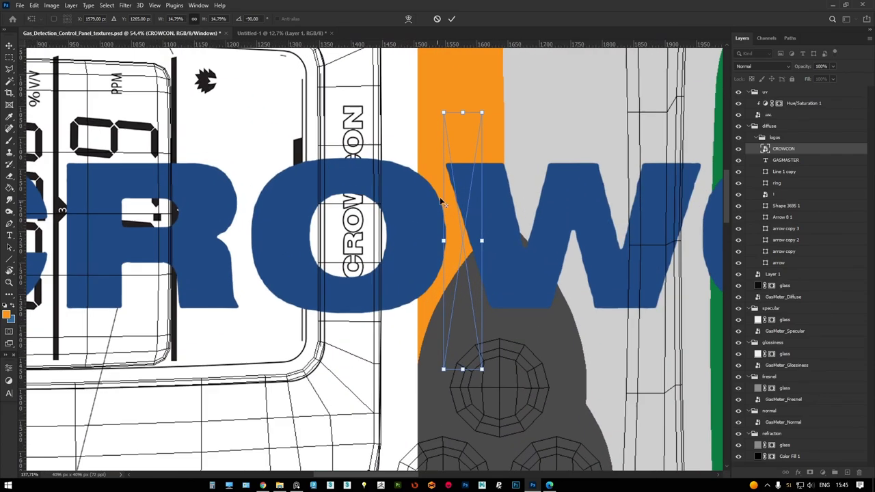
mouse_move(356, 130)
mouse_down()
mouse_move(354, 96)
mouse_move(354, 104)
mouse_up()
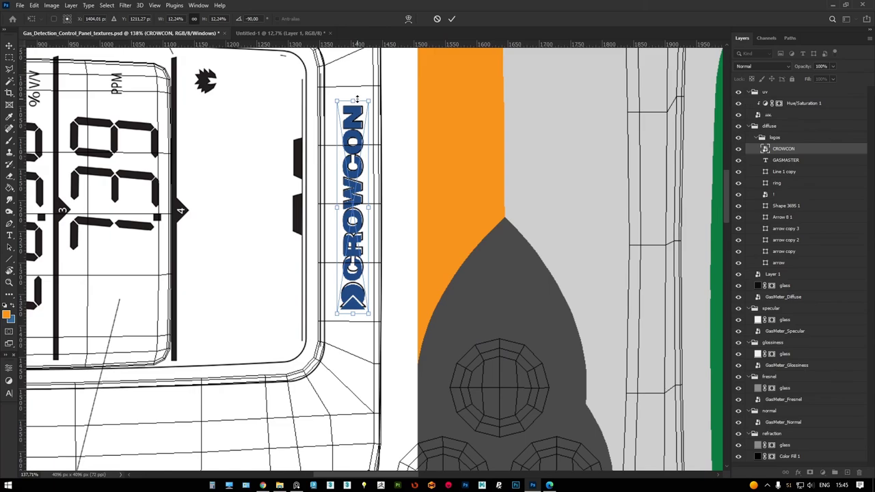
key(Return)
Position the GASMASTER text vertically beside the black screen
alt+scroll(478, 205, down, 5)
alt+scroll(479, 205, up, 1)
drag(571, 127, 574, 127)
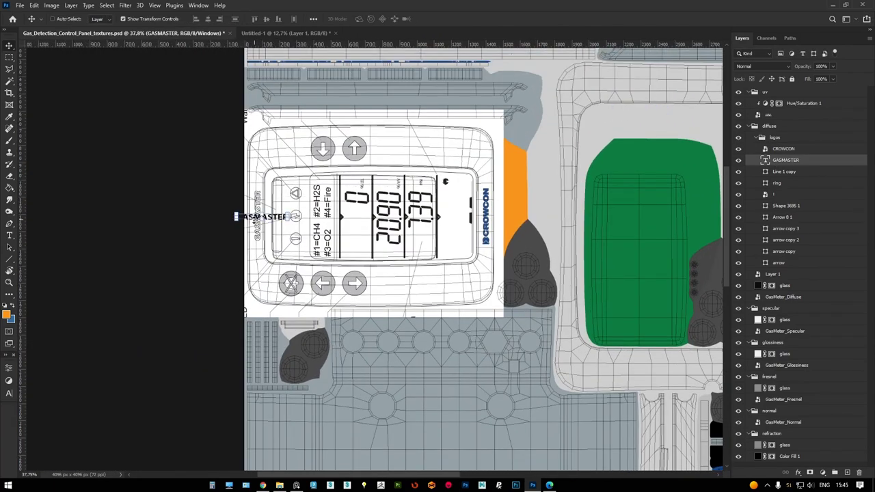
alt+scroll(259, 218, up, 5)
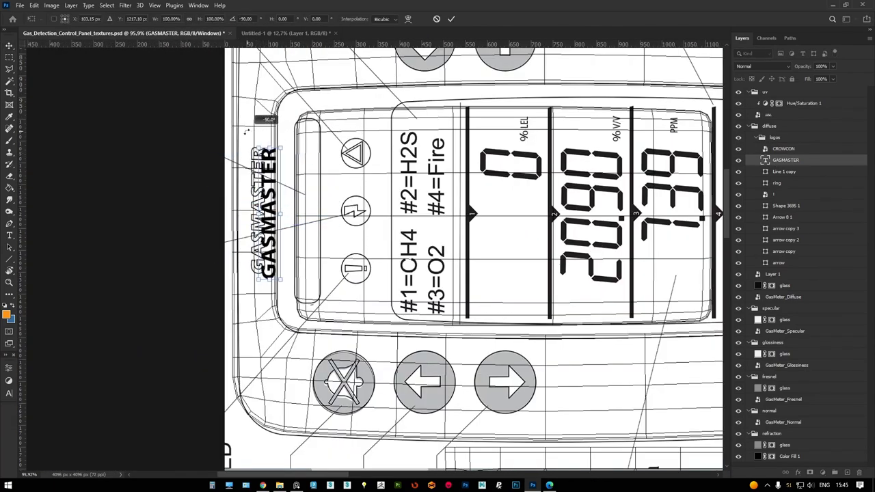
alt+scroll(281, 167, down, 3)
alt+scroll(284, 167, down, 2)
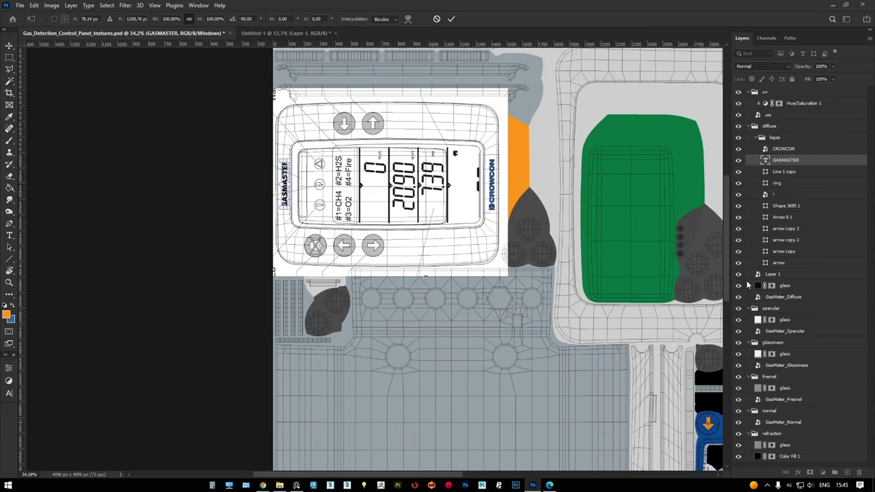
Hide the white display overlay and recolour GASMASTER to the CROWCON logo blue
click(738, 275)
alt+scroll(479, 203, up, 3)
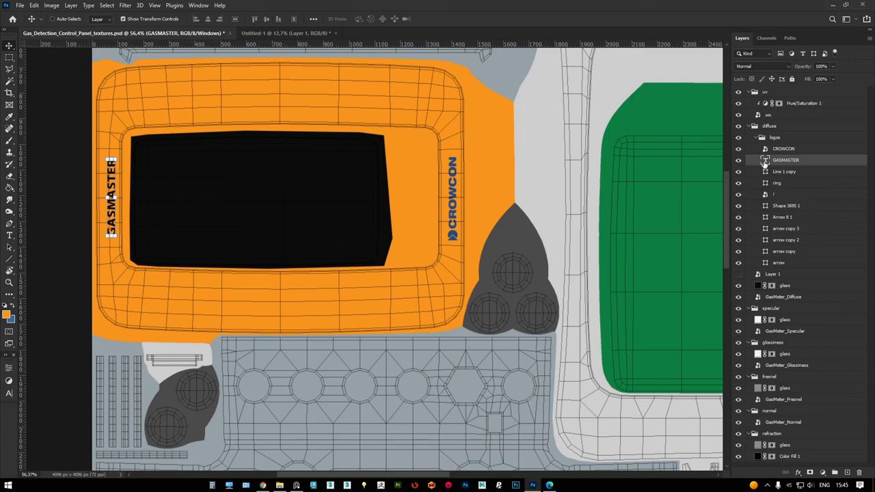
click(364, 19)
key(Return)
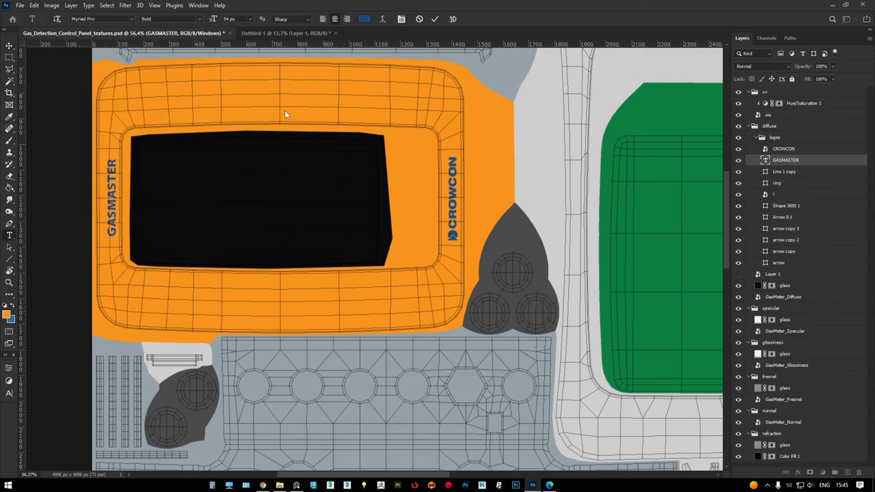
key(v)
alt+scroll(478, 206, down, 2)
click(804, 171)
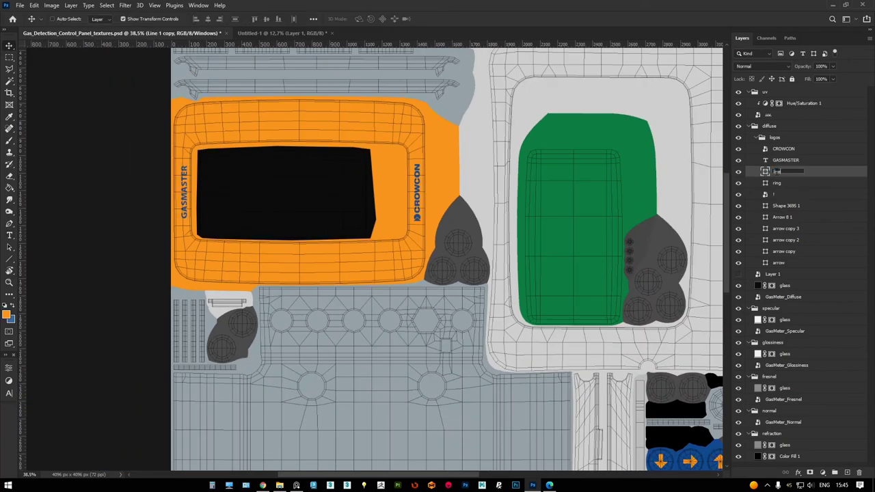
text(lines)
Hide the diffuse and glossiness groups to reveal the normal map
alt+scroll(532, 174, down, 5)
alt+scroll(570, 170, up, 1)
alt+scroll(643, 184, down, 1)
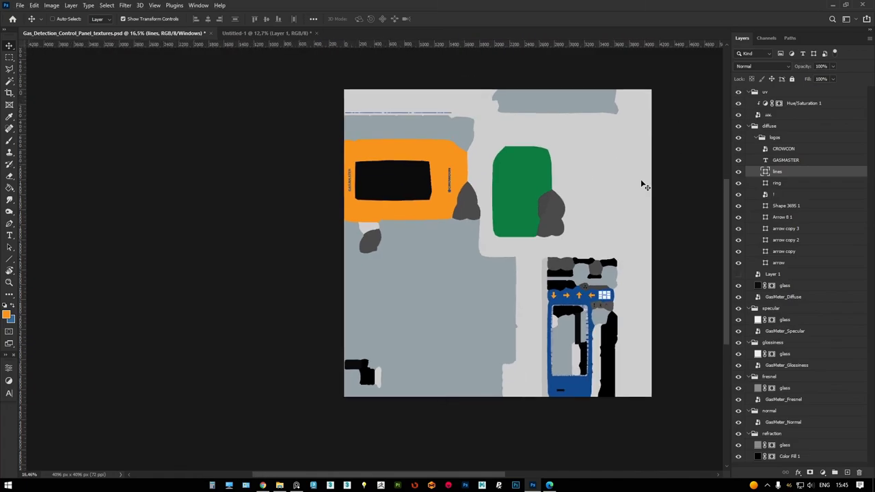
alt+scroll(594, 343, up, 5)
alt+scroll(588, 356, up, 5)
alt+scroll(526, 375, up, 6)
alt+scroll(523, 377, up, 2)
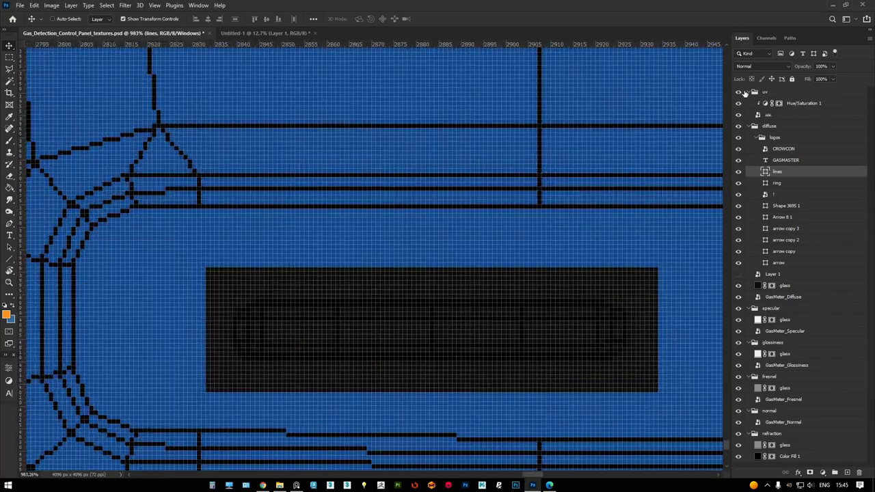
scroll(745, 95, down, 1)
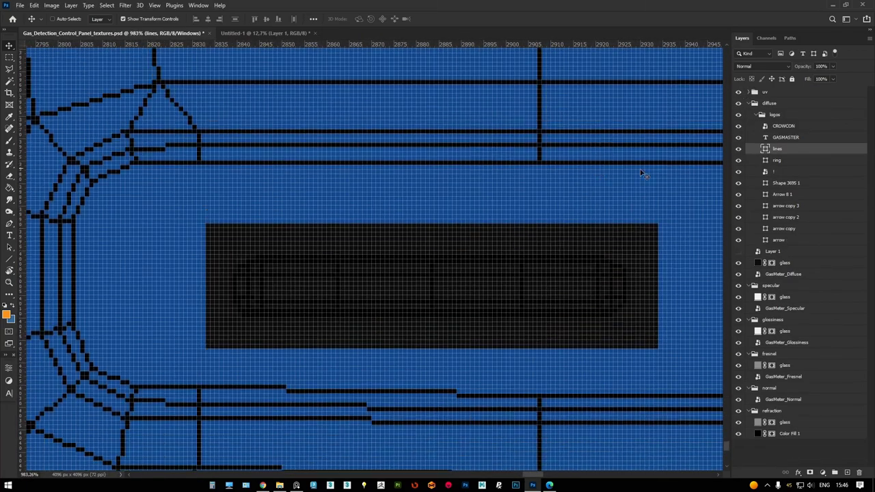
click(749, 104)
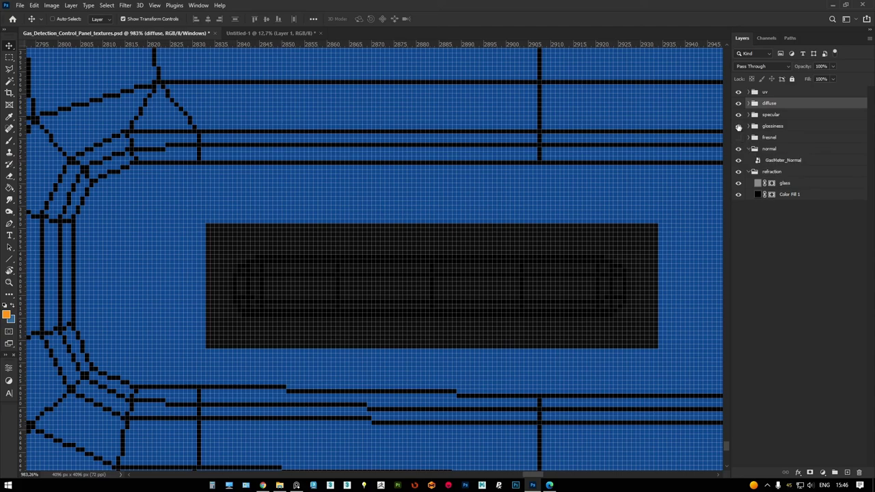
drag(738, 127, 738, 103)
alt+scroll(250, 198, down, 1)
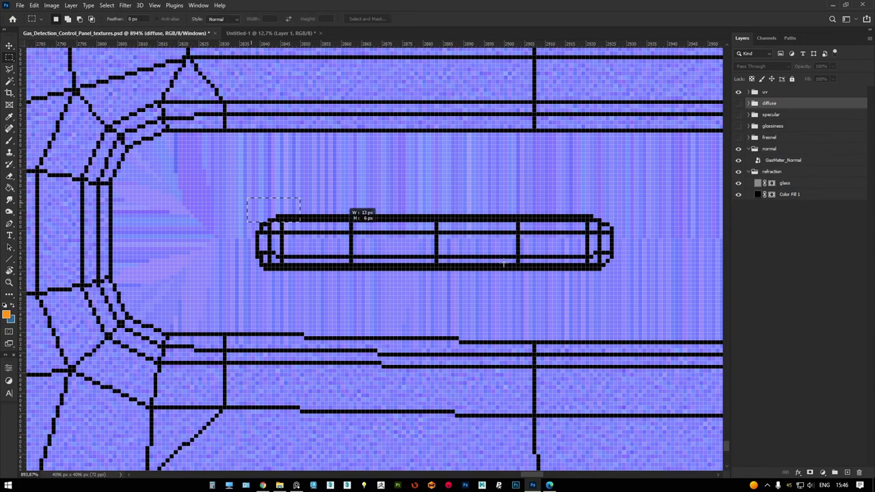
Add a Pattern Fill layer using the plain blue pattern at 45% scale
click(822, 472)
click(817, 326)
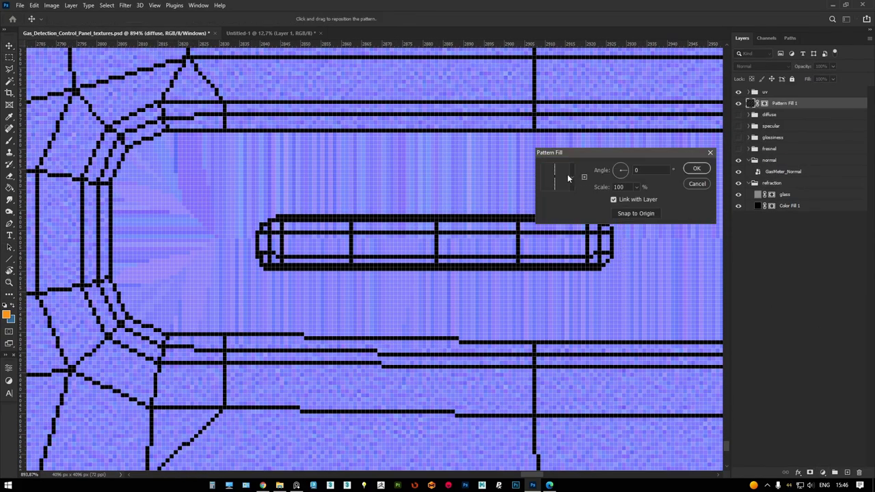
click(567, 174)
scroll(531, 303, down, 1)
scroll(530, 302, down, 1)
scroll(530, 303, down, 3)
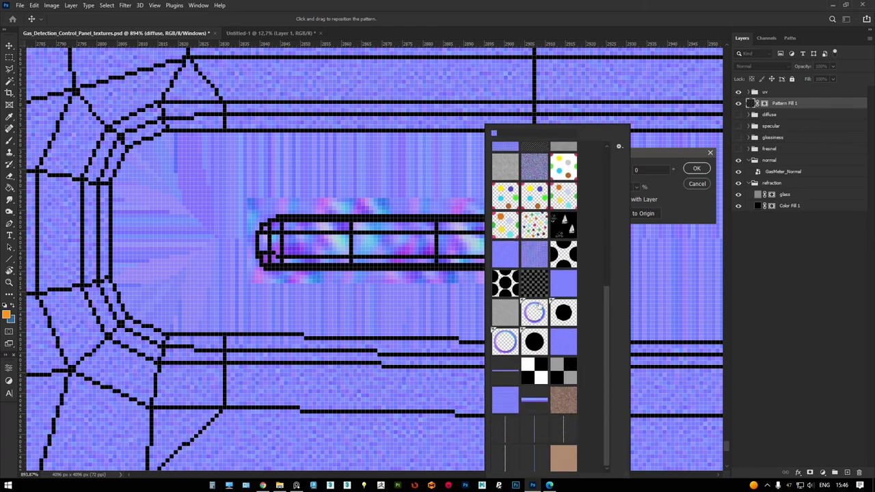
click(504, 395)
click(646, 164)
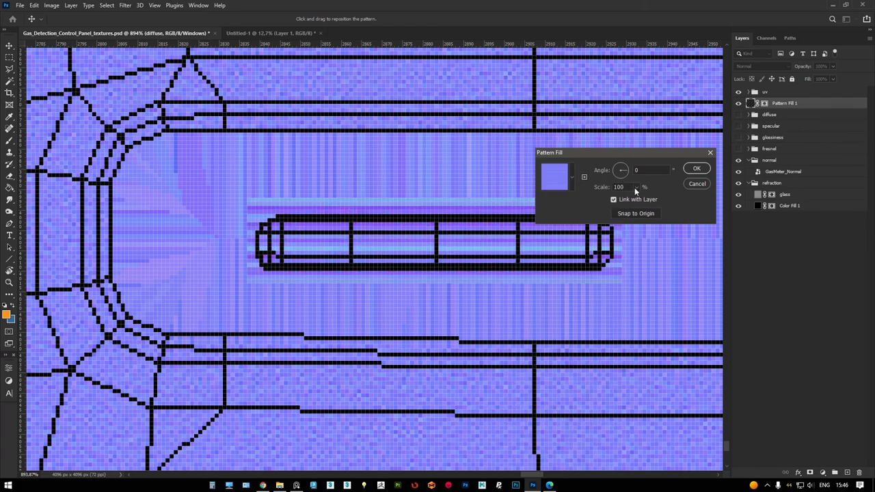
drag(635, 199, 633, 200)
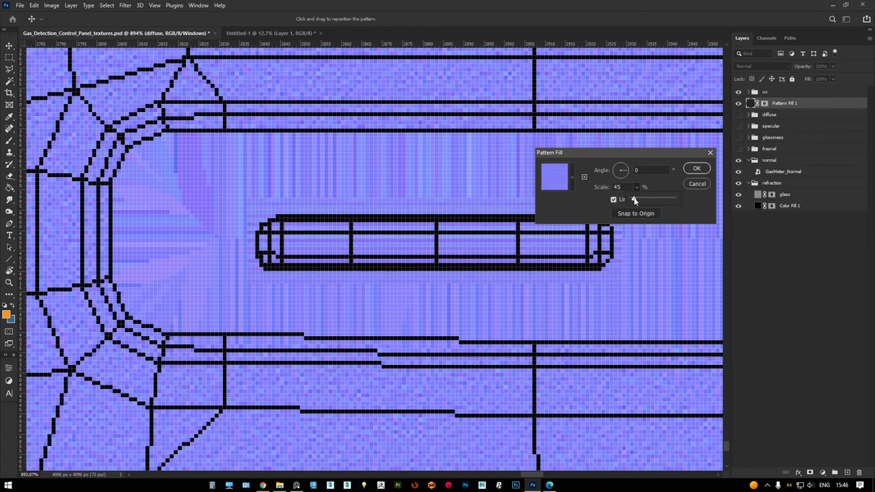
text(90)
key(Return)
alt+scroll(615, 220, down, 3)
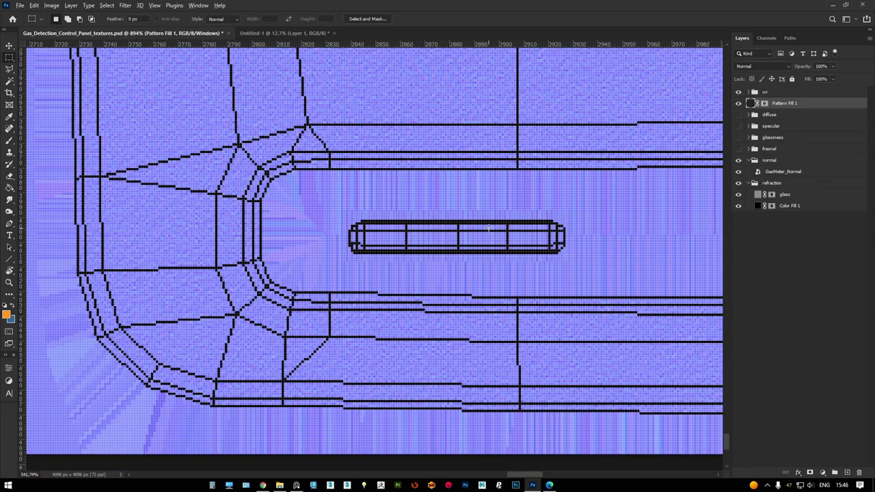
alt+scroll(615, 221, down, 2)
alt+scroll(615, 221, down, 3)
alt+scroll(615, 221, down, 1)
Save a PNG copy of the normal map into the Textures folder
key(ctrl+shift+s)
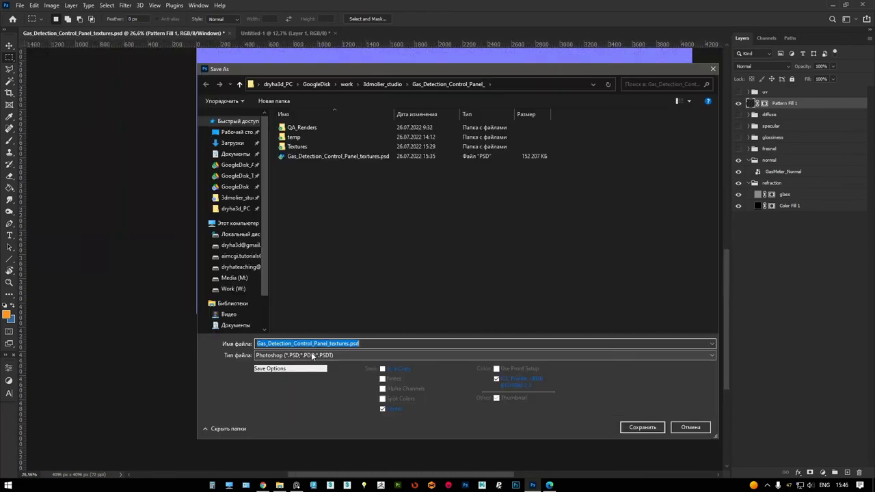
click(341, 356)
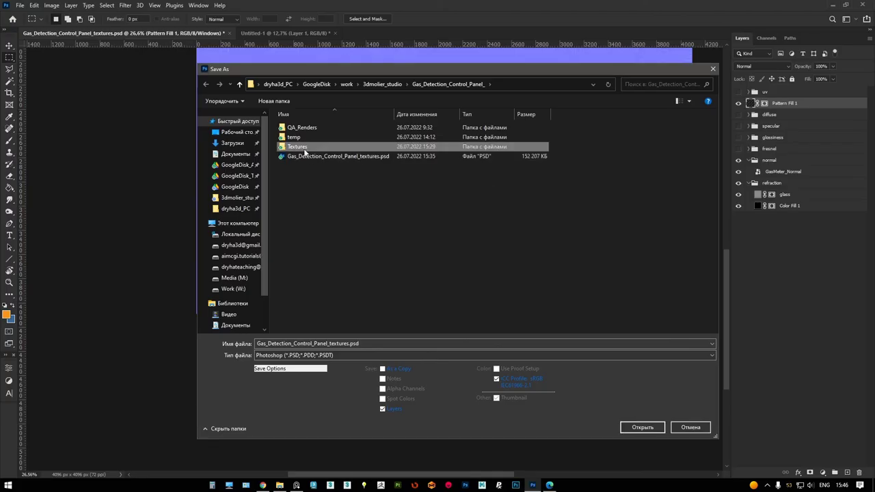
double_click(297, 146)
click(485, 355)
click(287, 308)
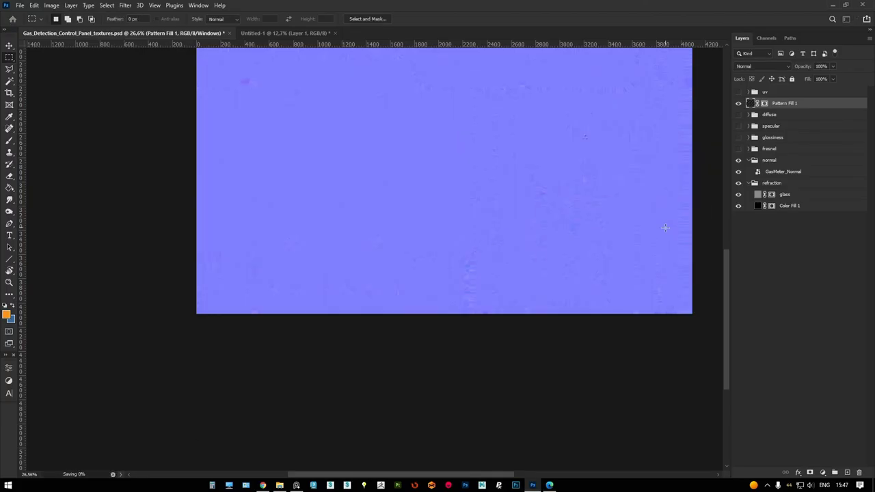
Show the diffuse group and save it as PNG, overwriting GasMeter_Diffuse.png in Textures
click(739, 115)
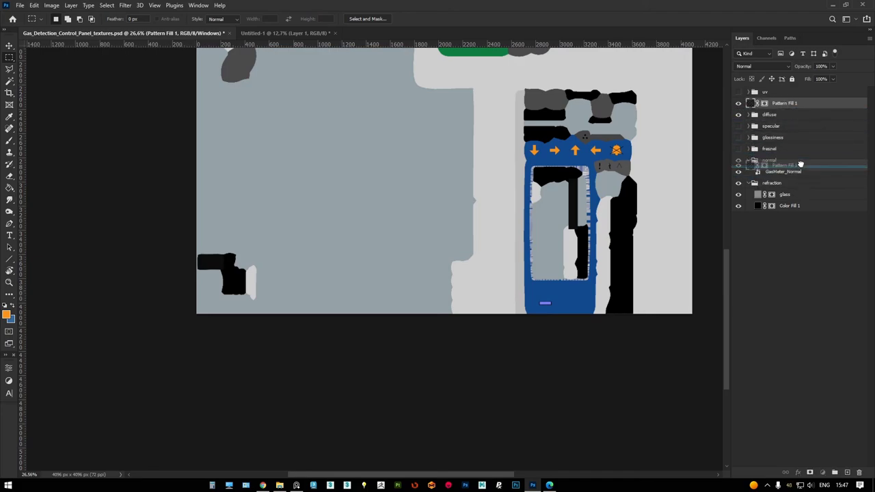
key(shift+ctrl+s)
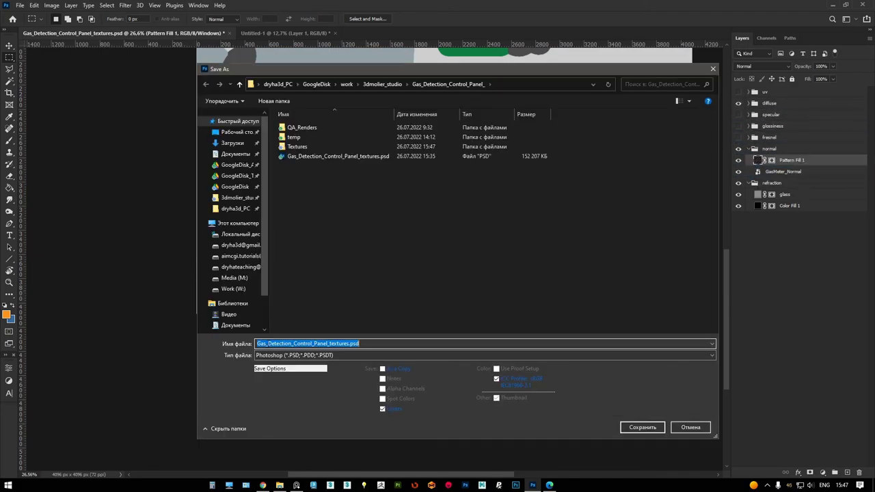
click(485, 356)
click(332, 238)
double_click(296, 146)
double_click(299, 137)
click(456, 247)
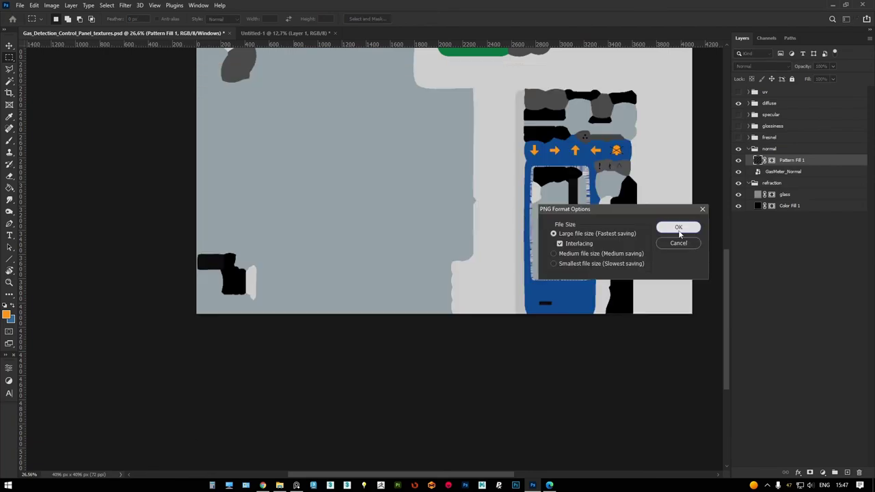
click(678, 227)
Hide the diffuse group, show specular, and overwrite the specular PNG in Textures
scroll(586, 181, up, 5)
alt+scroll(586, 181, down, 3)
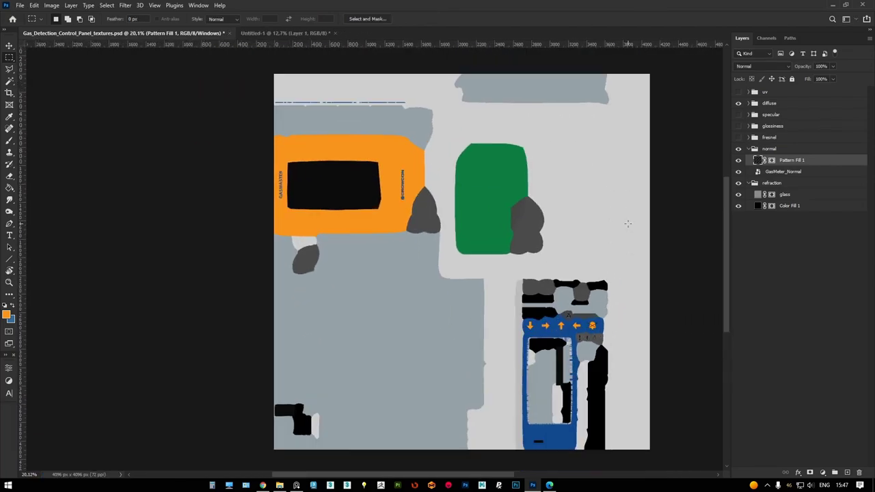
click(738, 103)
click(738, 114)
key(shift+ctrl+s)
click(323, 355)
click(332, 238)
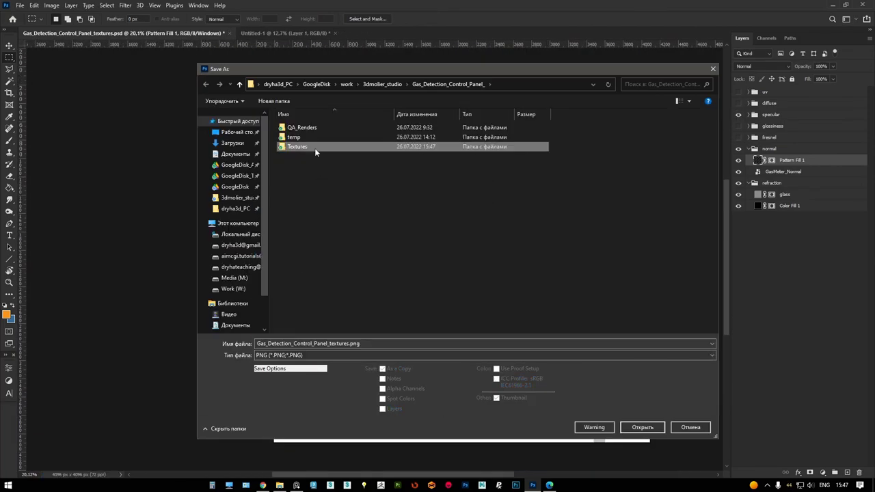
double_click(297, 146)
double_click(490, 149)
click(470, 245)
click(679, 226)
Hide the specular group and save the glossiness map over its existing PNG
click(738, 125)
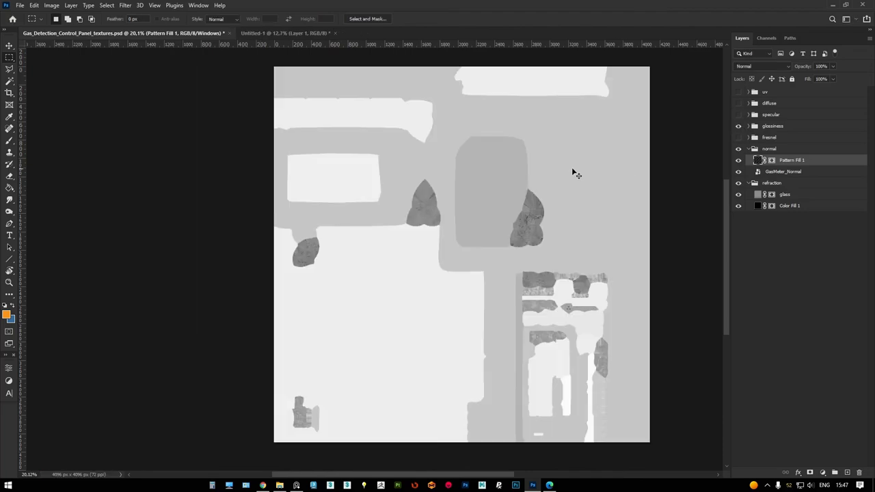
key(shift+ctrl+s)
click(322, 356)
click(331, 238)
double_click(397, 137)
click(470, 246)
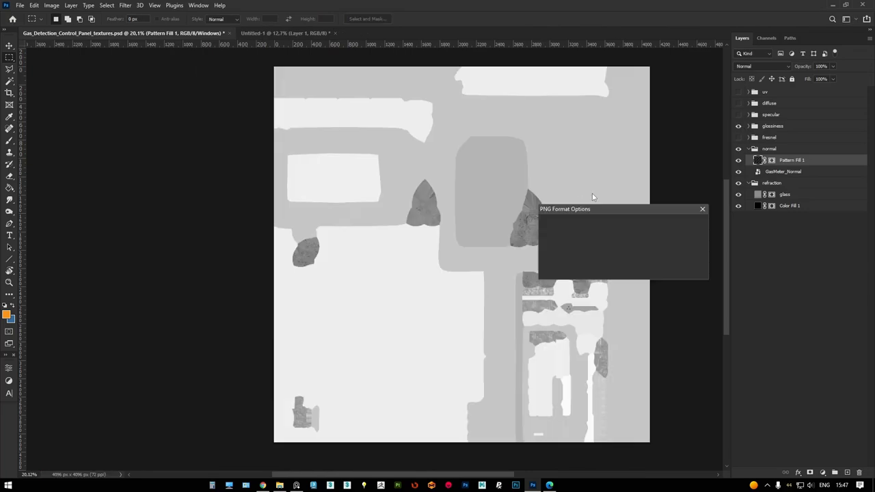
click(679, 226)
click(738, 126)
Show the Fresnel group and overwrite the Fresnel PNG in Textures
click(738, 138)
key(shift+ctrl+s)
click(322, 356)
click(331, 238)
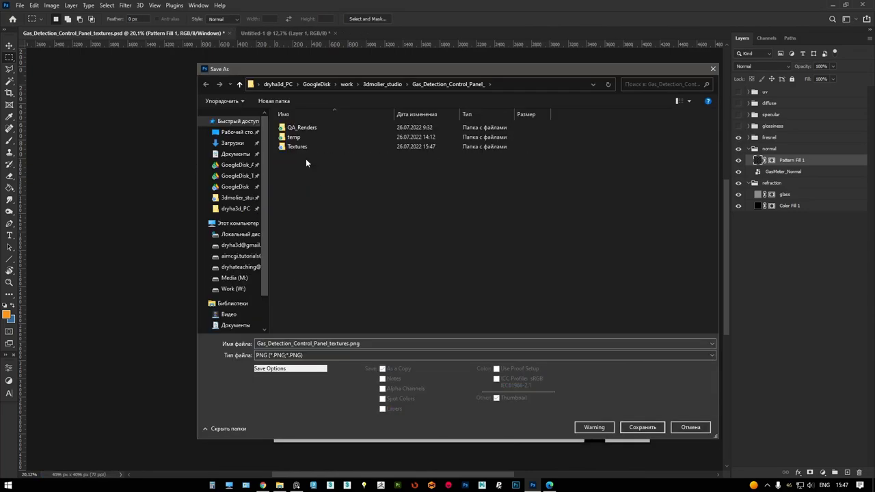
double_click(297, 146)
double_click(348, 137)
click(470, 245)
click(679, 226)
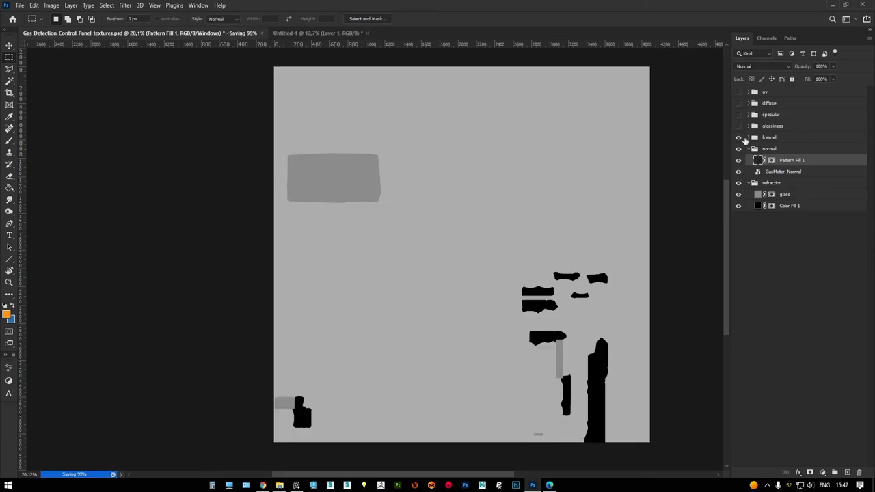
click(738, 137)
Hide the Fresnel and normal groups and set the glass fill colour to #eeeeee
click(749, 148)
click(738, 148)
key(shift+ctrl+s)
click(692, 420)
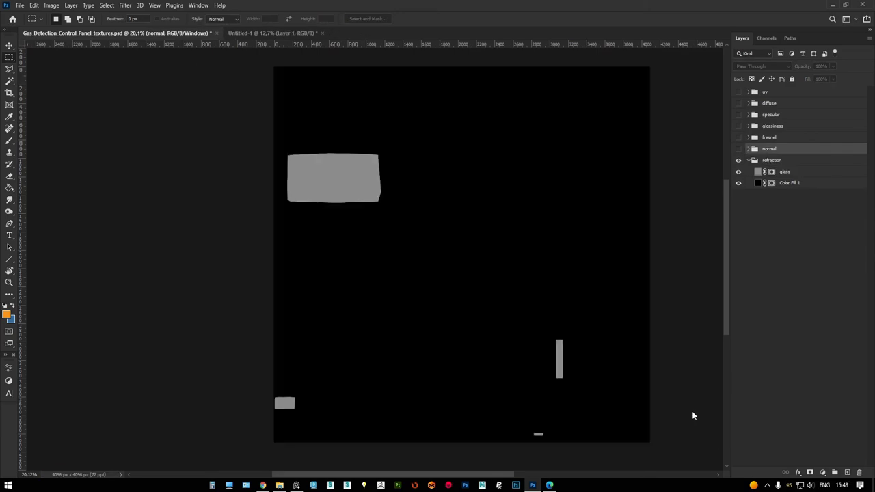
double_click(757, 171)
text(eeeeee)
click(255, 81)
Save the refraction map as GasMeter_Refraction.png
key(shift+ctrl+s)
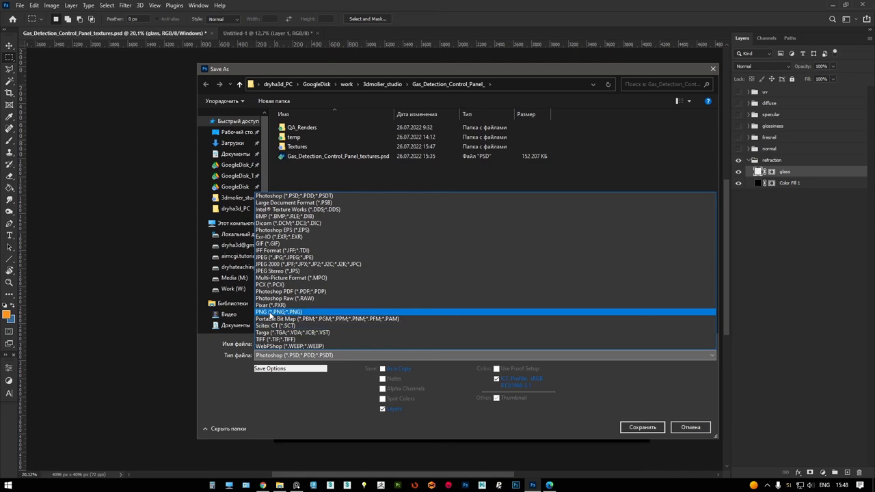
text(GasMeter_S)
key(BackSpace)
text(Re)
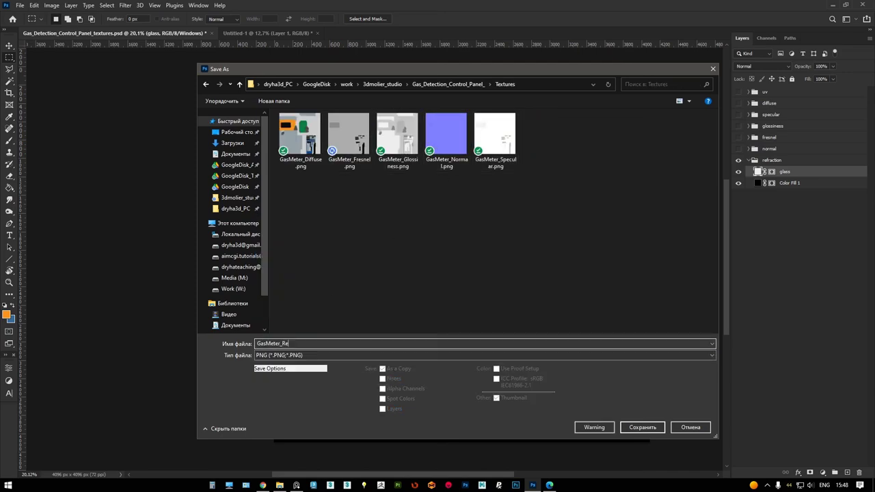
text(ion)
key(Return)
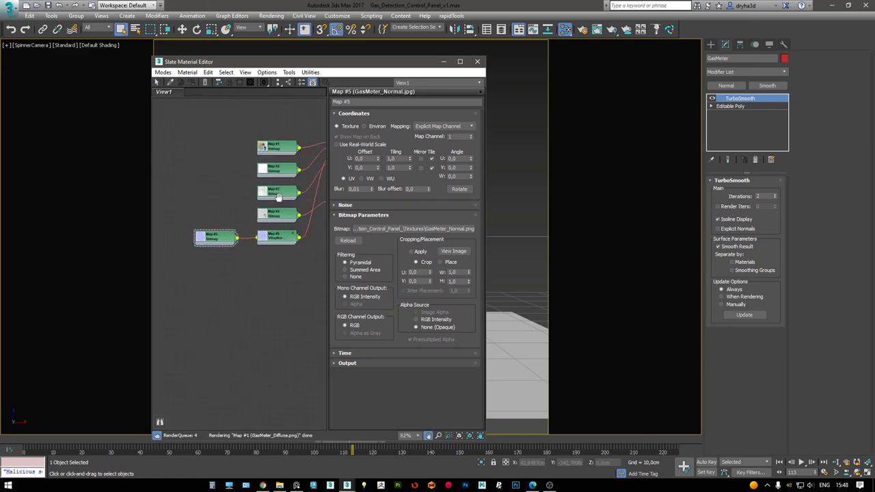
Load GasMeter_Refraction.png as the bitmap for Map #7, then close the Slate Material Editor
scroll(278, 196, up, 2)
double_click(272, 236)
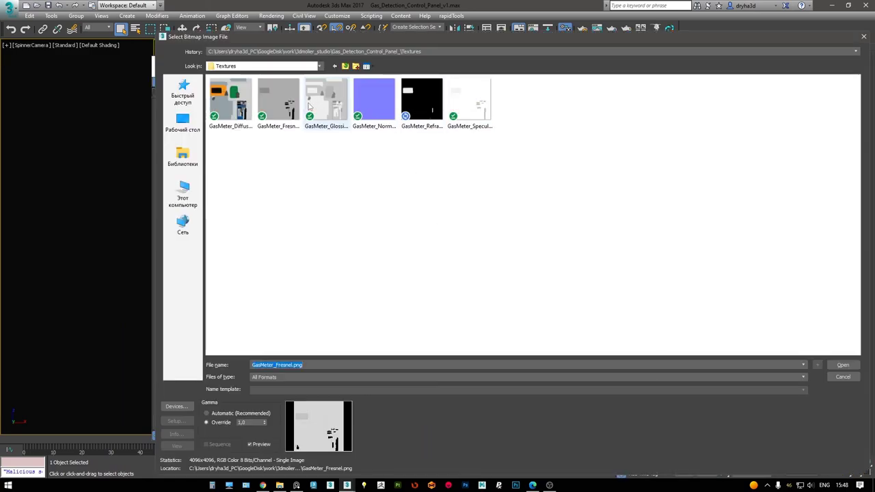
key(Return)
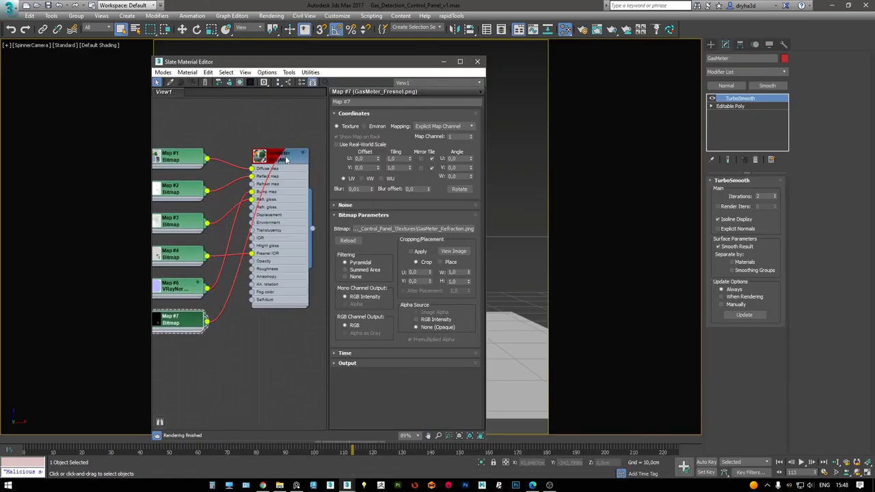
click(477, 61)
Deselect everything, move to frame 82, and start a V-Ray region render of the indicators
click(498, 286)
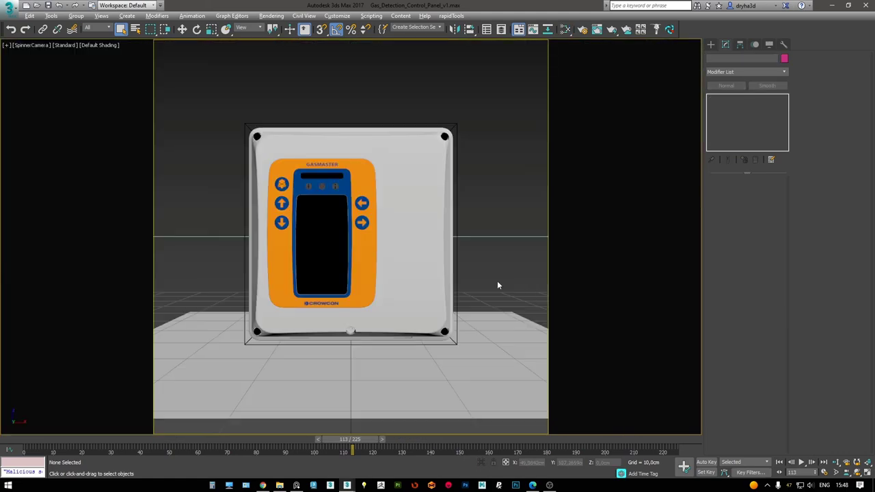
drag(370, 438, 275, 441)
key(shift+q)
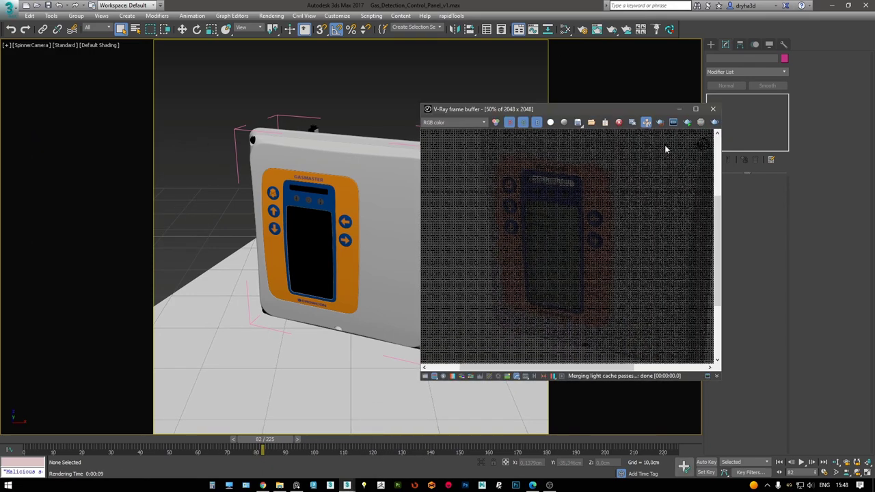
click(714, 122)
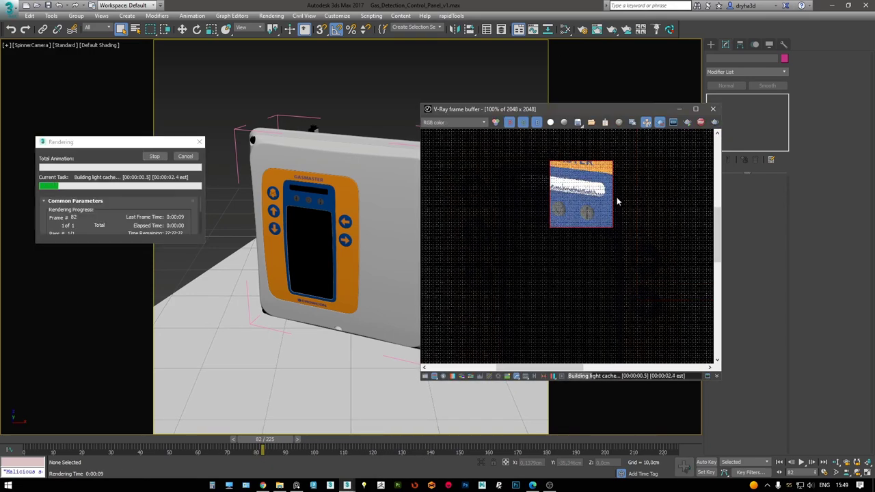
Zoom in and out on the V-Ray frame buffer to inspect the rendered region
scroll(604, 195, up, 1)
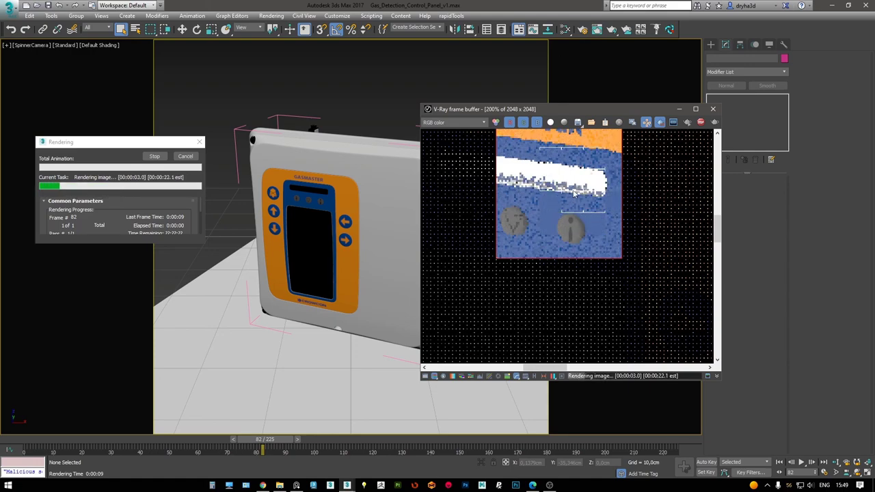
scroll(574, 193, up, 2)
scroll(570, 212, down, 1)
scroll(567, 228, up, 1)
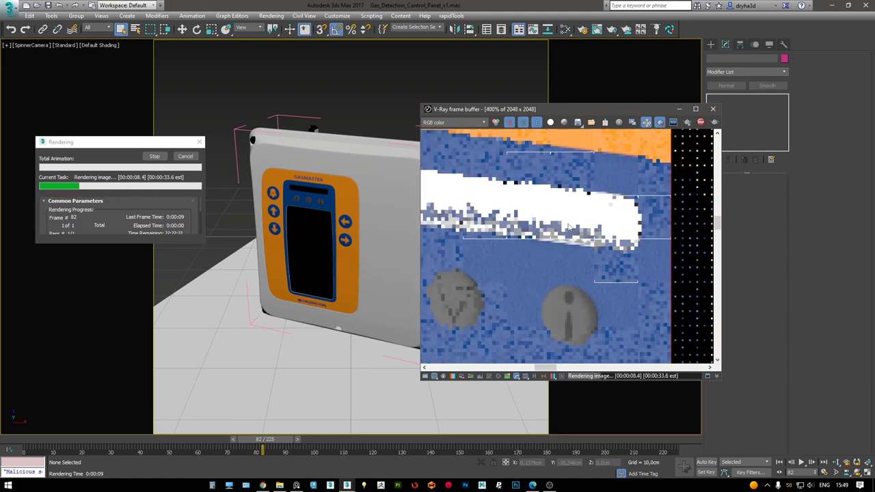
scroll(568, 232, down, 1)
scroll(564, 287, up, 1)
scroll(561, 349, down, 1)
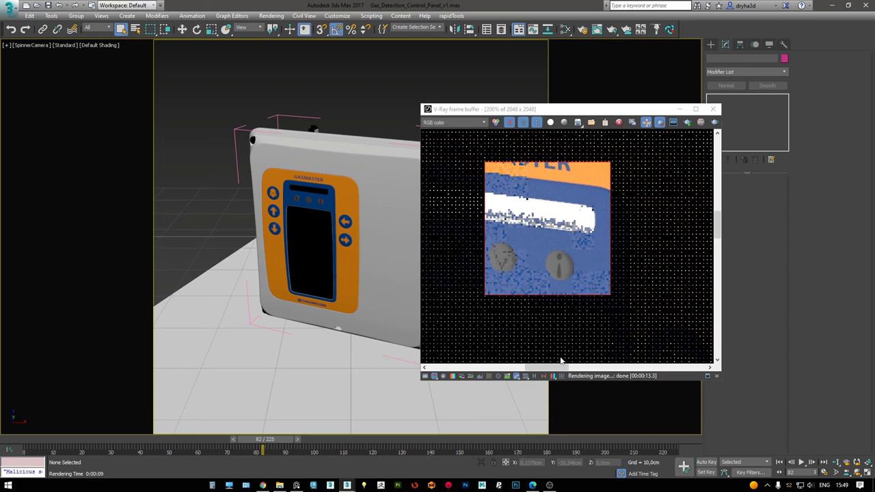
scroll(557, 356, up, 1)
scroll(554, 352, down, 1)
scroll(540, 342, up, 1)
scroll(506, 325, down, 2)
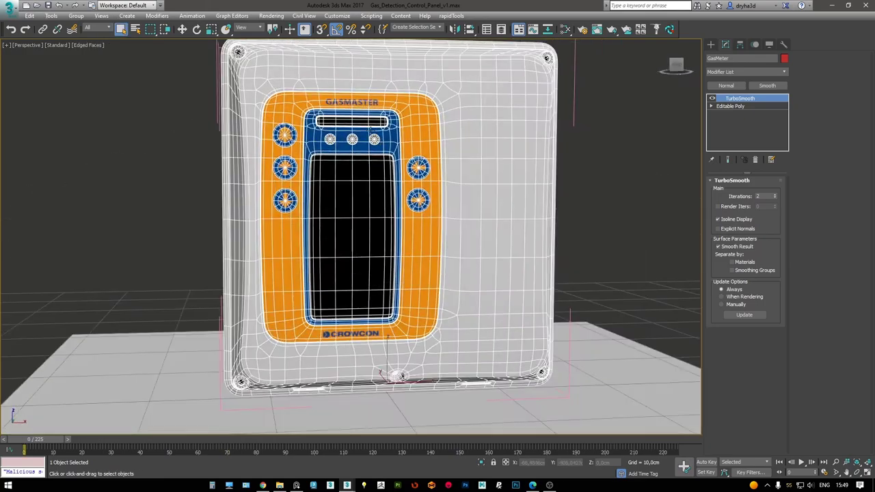
Show the Map #1 diffuse texture behind the UVs in Edit UVWs, then close the editor
scroll(356, 137, up, 4)
click(730, 106)
scroll(356, 191, up, 3)
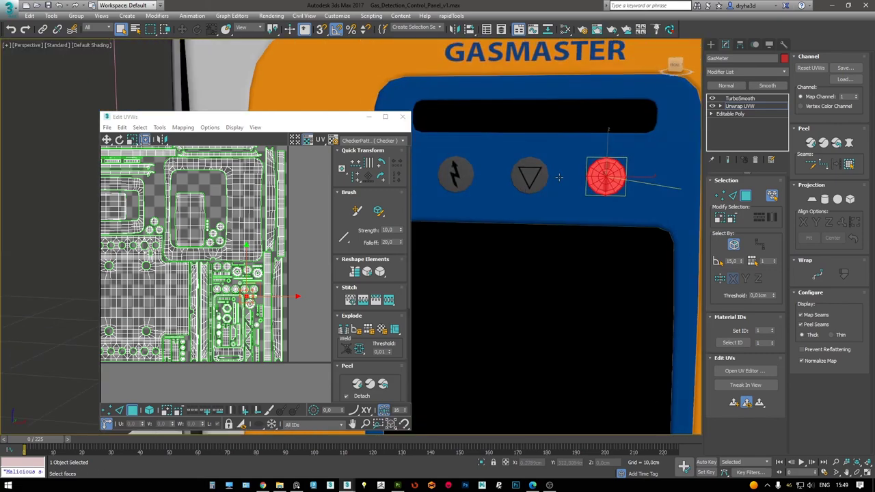
scroll(559, 178, up, 2)
click(374, 141)
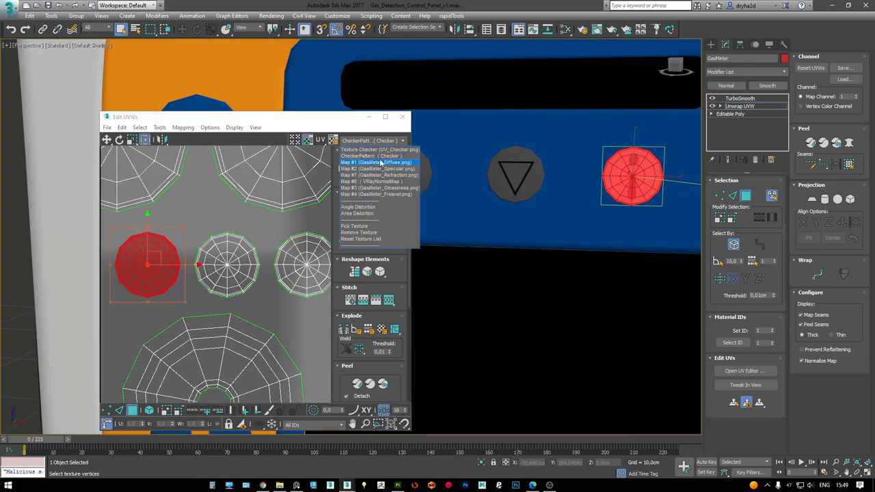
click(381, 162)
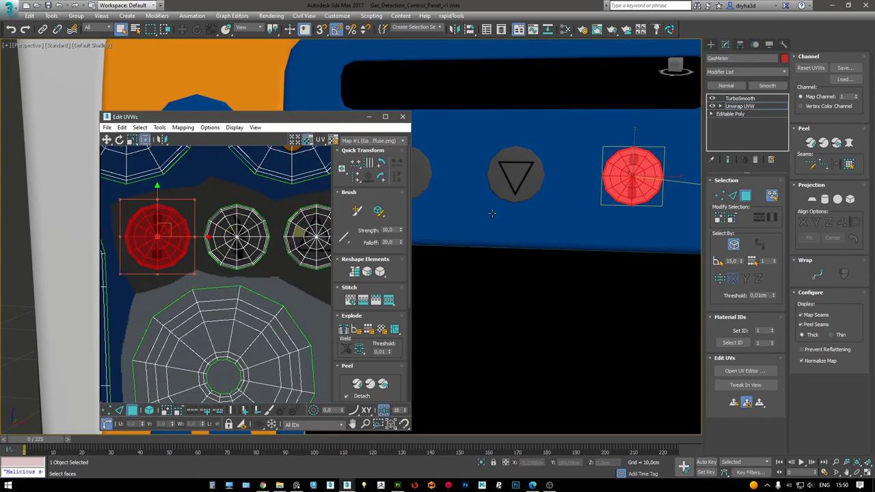
scroll(194, 241, down, 2)
click(368, 118)
Delete Unwrap UVW and start Detach on the selected circle polygons of the Editable Poly
scroll(479, 205, down, 2)
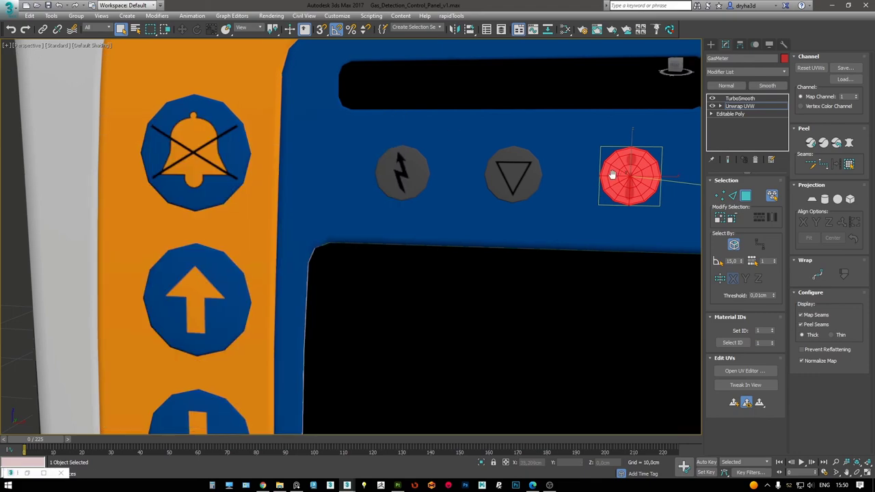
key(F4)
scroll(479, 178, up, 2)
right_click(739, 106)
click(779, 205)
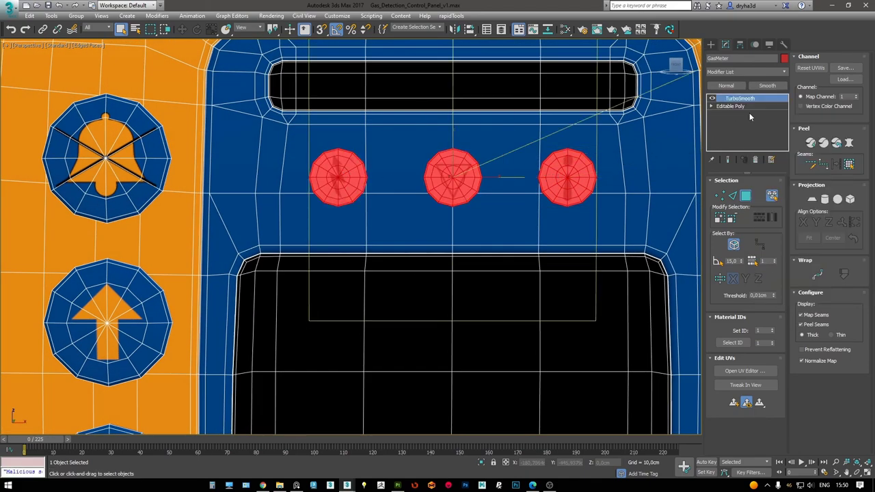
click(730, 106)
key(4)
click(845, 125)
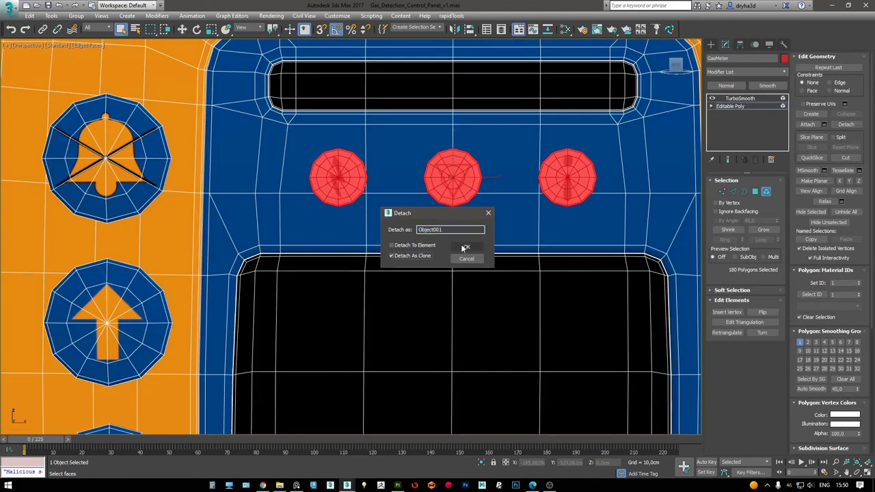
Detach the circle faces as cloned Object001 and move the first knob cap onto its circle
click(464, 248)
key(F3)
key(F3)
scroll(382, 205, up, 3)
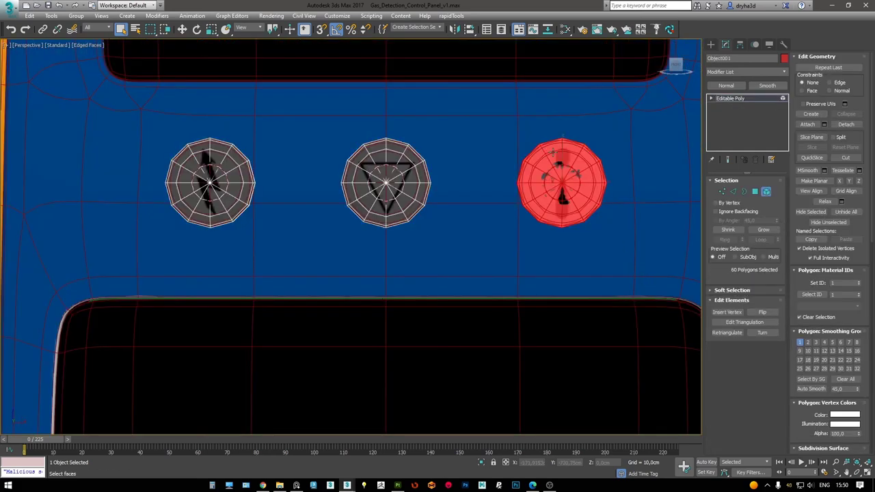
scroll(588, 171, down, 2)
key(w)
mouse_move(592, 170)
mouse_down()
mouse_move(419, 171)
mouse_move(402, 185)
mouse_up()
scroll(439, 186, up, 2)
scroll(411, 185, down, 2)
Position the remaining knob caps onto the third and left circles
click(405, 161)
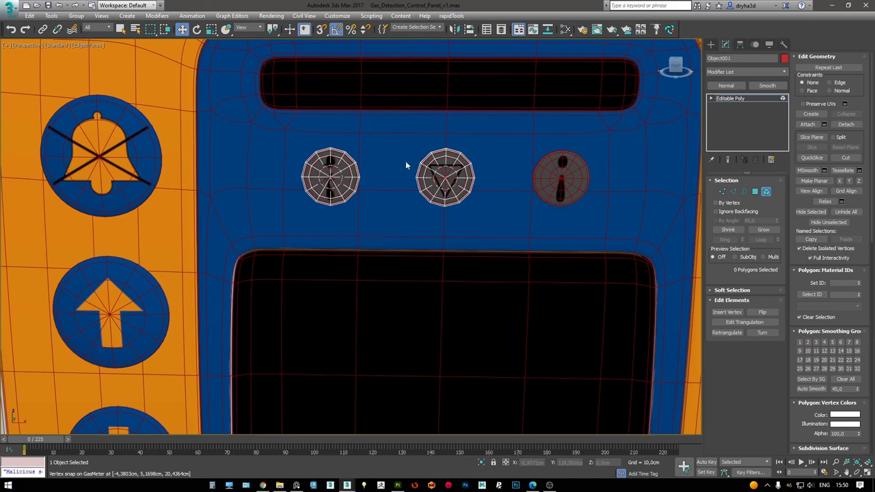
middle_drag(405, 161, 431, 164)
drag(501, 181, 616, 181)
scroll(448, 182, up, 2)
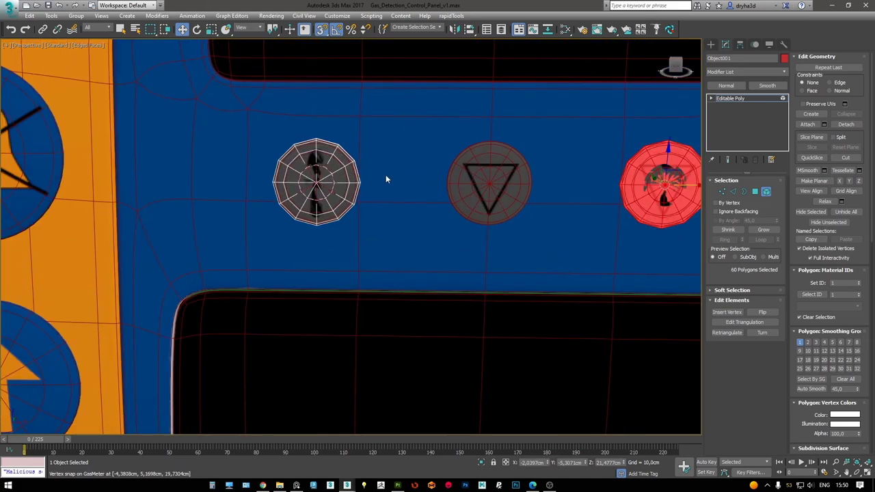
click(319, 181)
drag(319, 181, 489, 183)
scroll(489, 183, down, 2)
alt+middle_drag(489, 183, 566, 170)
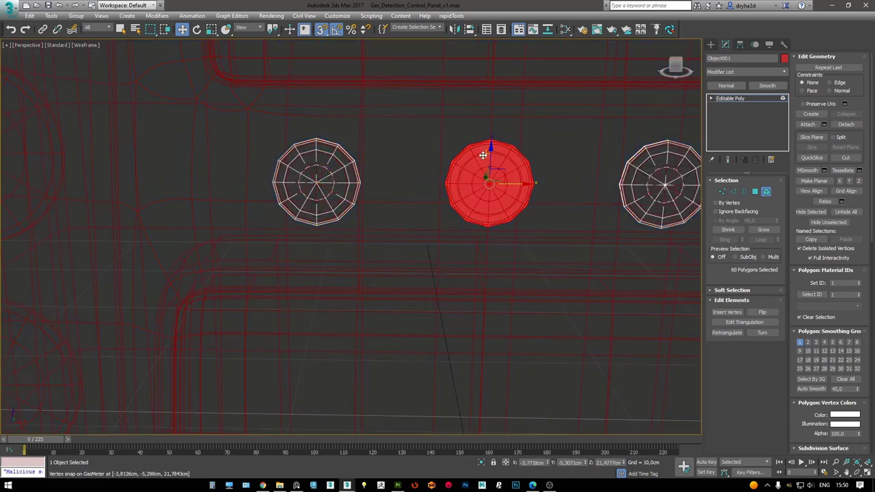
key(4)
Attach the knob caps to the GasMeter panel's Editable Poly
click(685, 114)
click(730, 106)
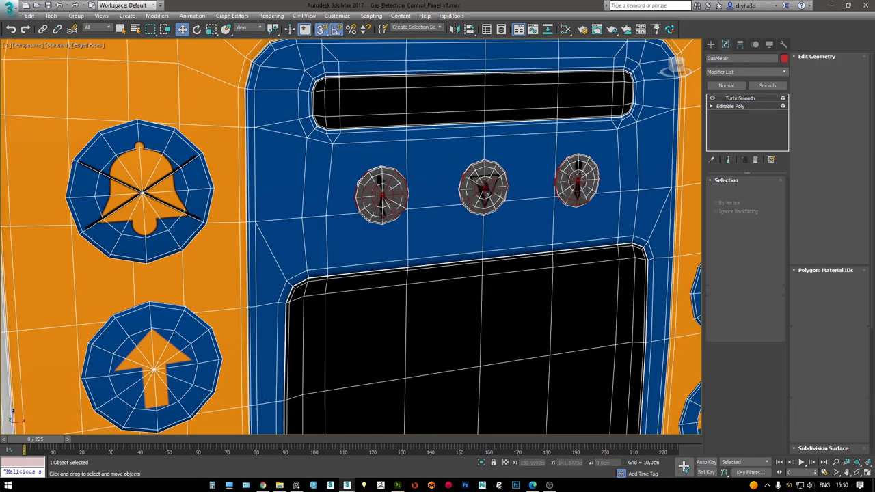
click(740, 99)
click(730, 106)
key(4)
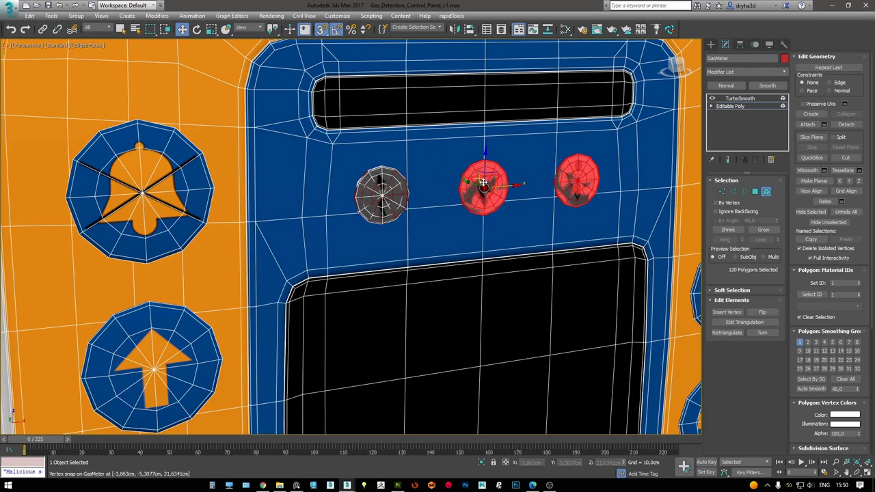
alt+middle_drag(494, 181, 520, 177)
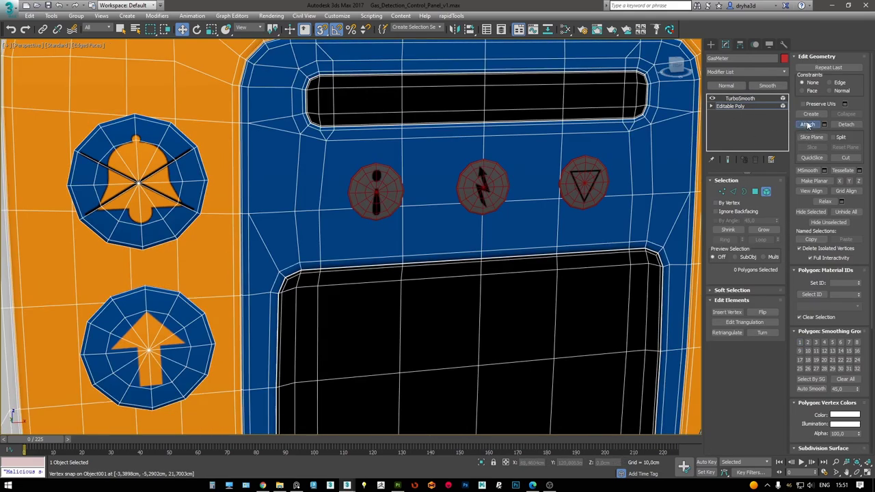
click(807, 125)
click(483, 186)
Add Unwrap UVW and rotate the knob UV islands 180 degrees
click(757, 104)
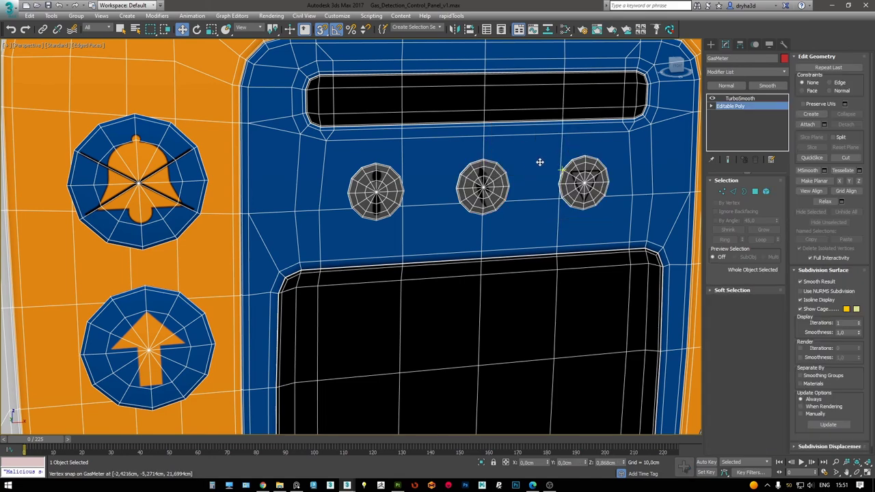
key(z)
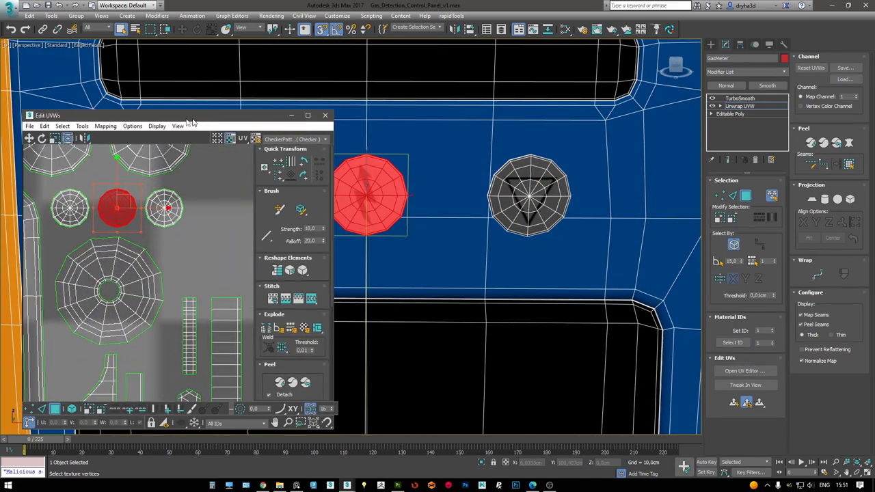
drag(205, 117, 68, 73)
middle_drag(96, 166, 173, 207)
click(90, 200)
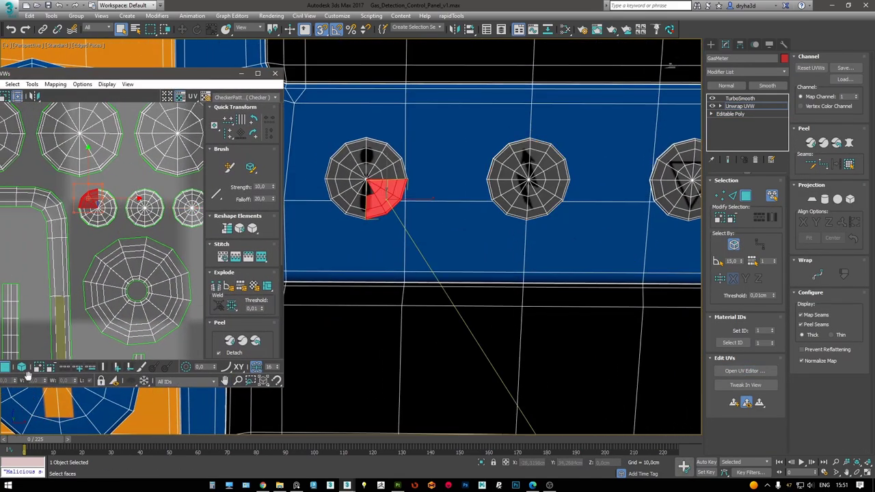
click(109, 213)
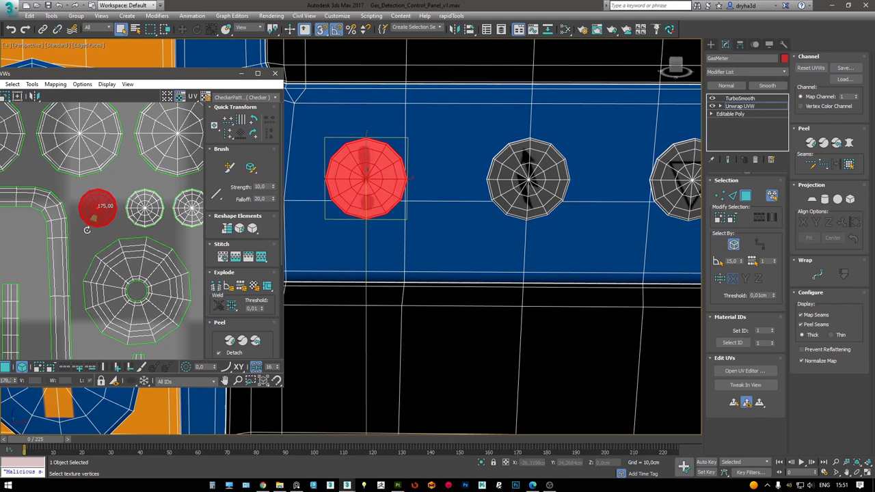
click(140, 200)
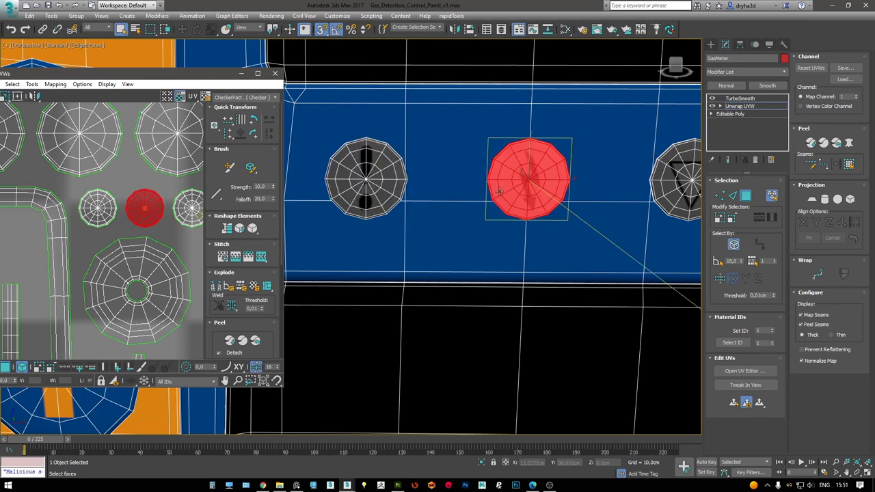
middle_drag(499, 192, 586, 192)
drag(137, 225, 119, 235)
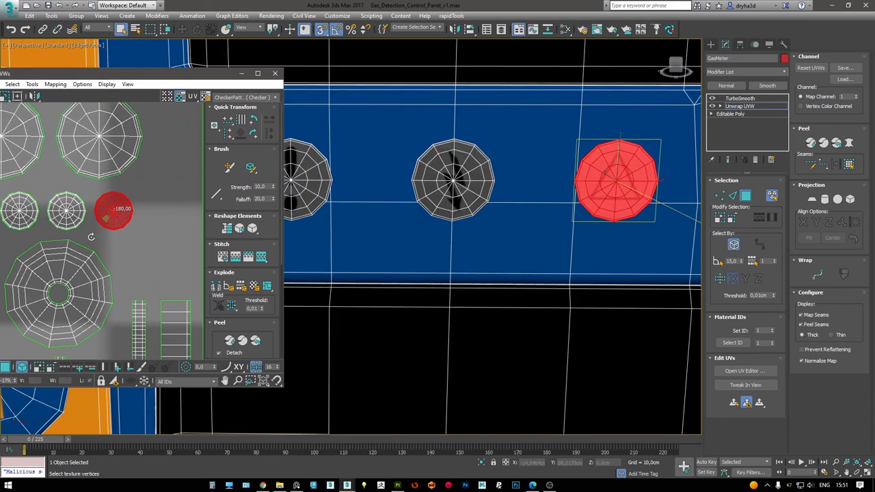
Collapse the Unwrap UVW into the panel mesh and restore the viewport layout
right_click(739, 106)
click(758, 198)
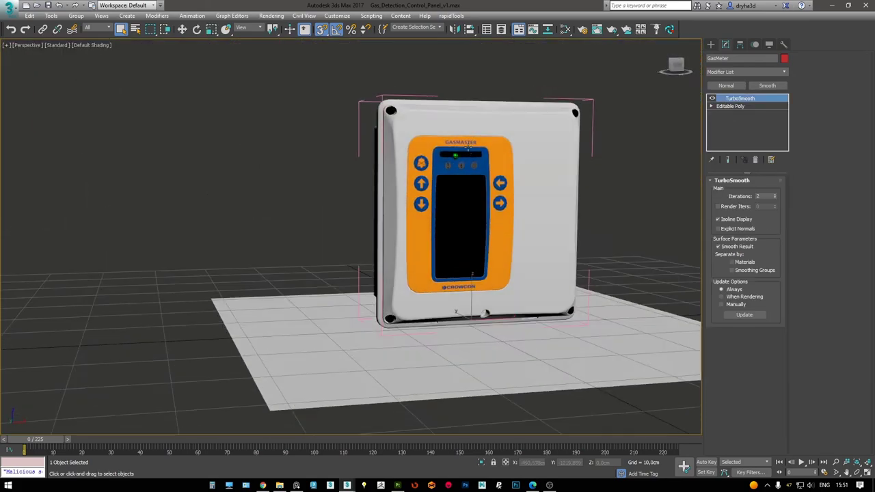
key(alt+w)
Render a V-Ray test frame from the camera, zoom into it, then switch to Photoshop
key(shift+v)
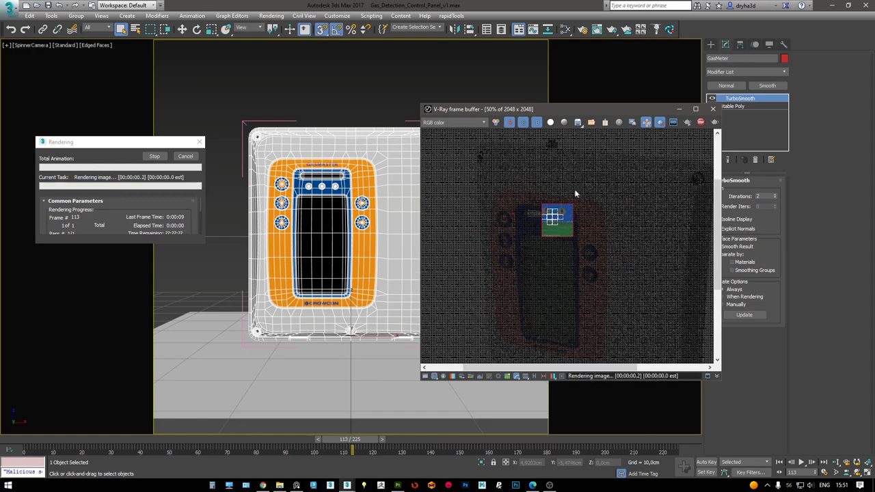
click(715, 123)
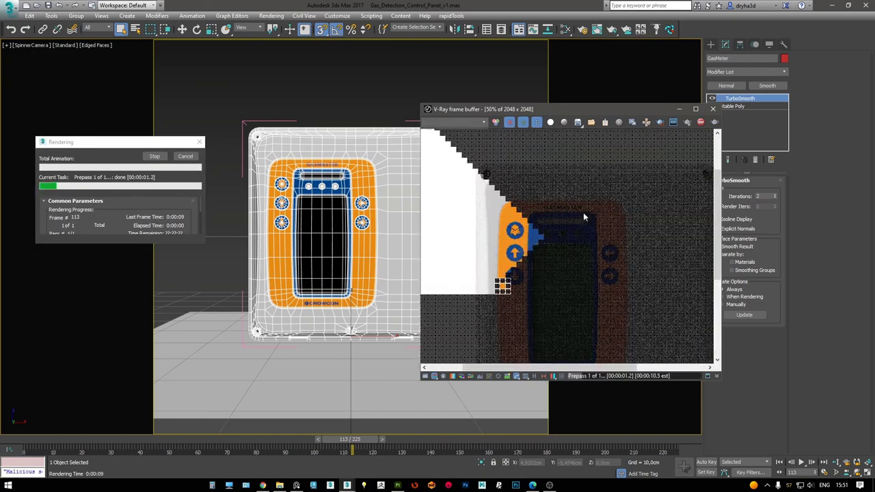
scroll(588, 222, up, 3)
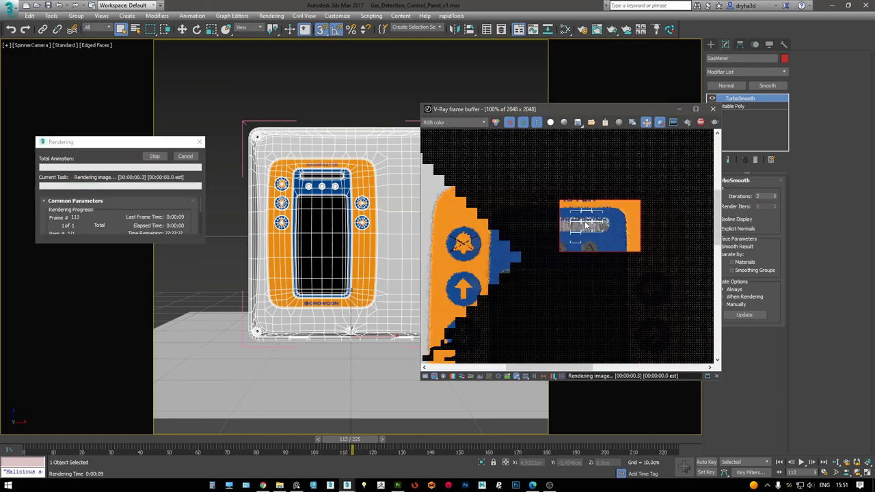
scroll(588, 222, down, 1)
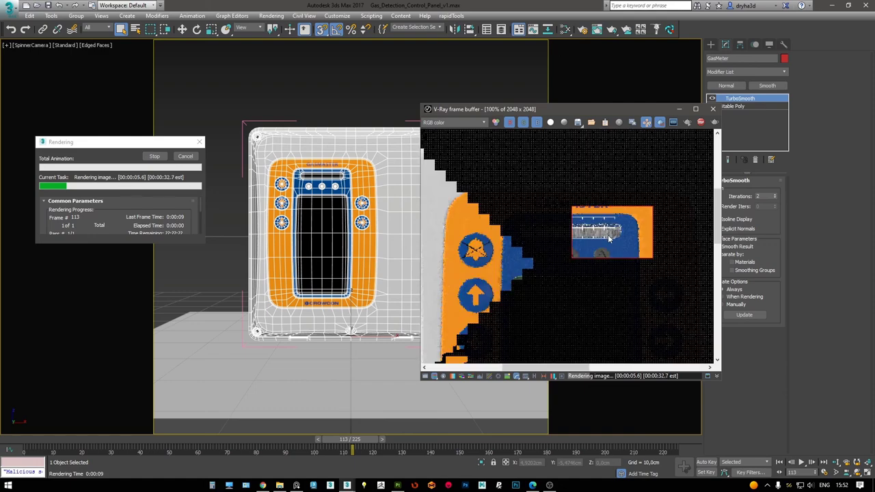
click(532, 485)
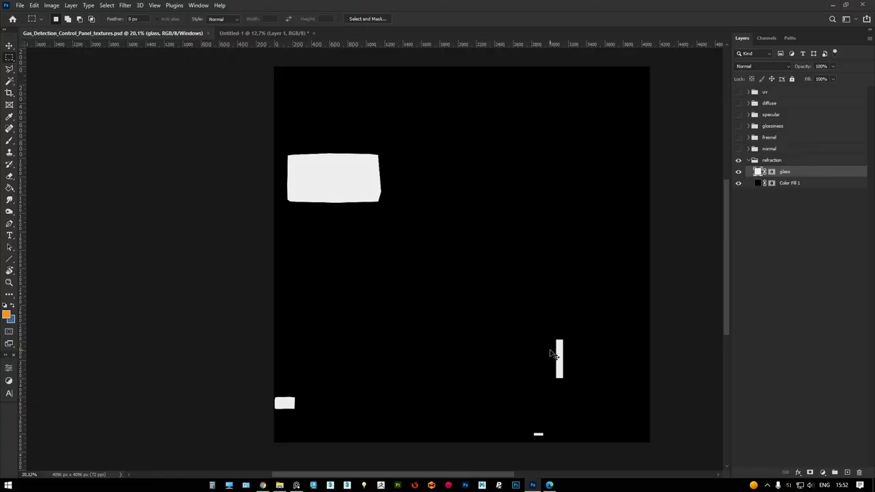
Show the normal map group and set Pattern Fill 1 to angle 0° and scale 91%
click(738, 148)
alt+scroll(498, 415, up, 4)
alt+scroll(498, 415, up, 3)
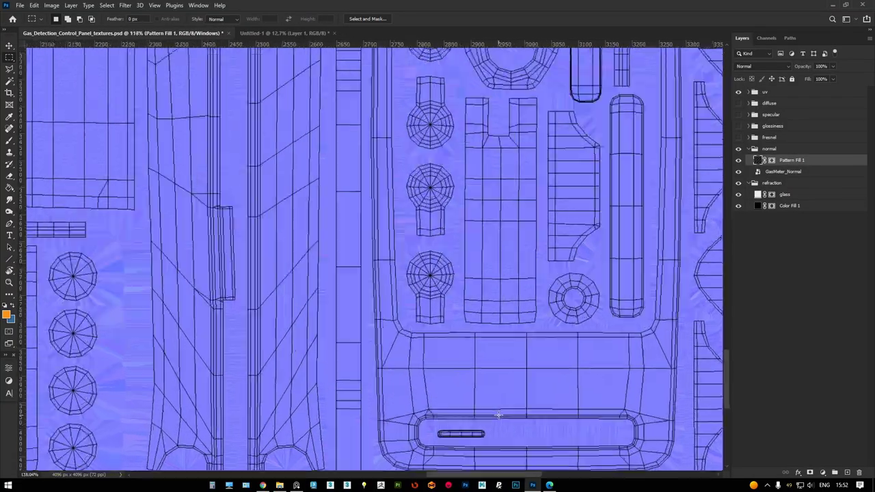
alt+scroll(498, 415, up, 2)
alt+scroll(451, 290, down, 4)
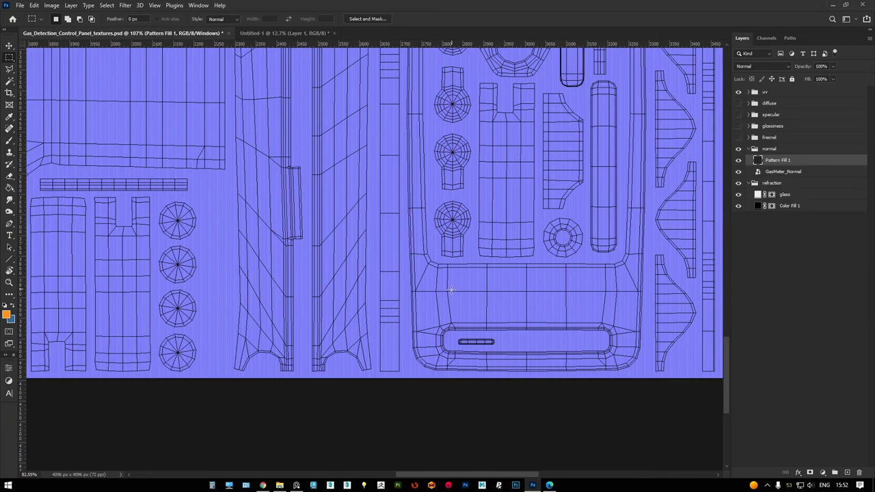
alt+scroll(451, 290, down, 3)
alt+scroll(611, 196, up, 1)
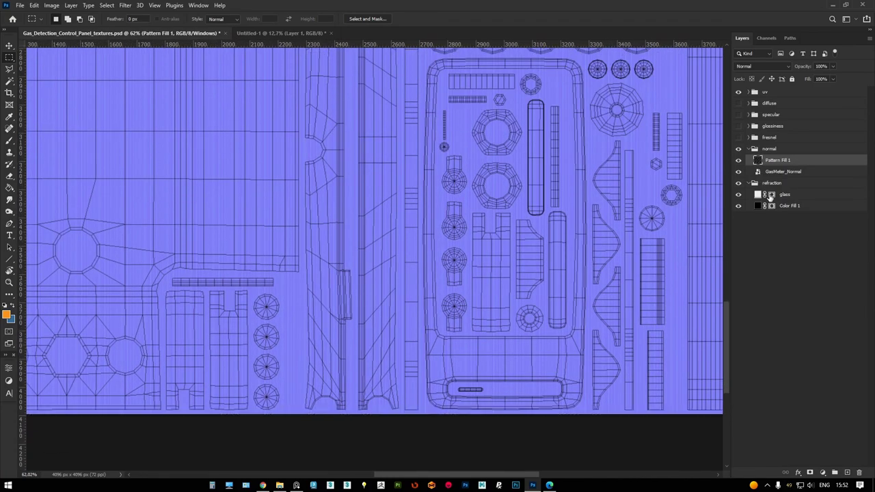
alt+scroll(530, 115, up, 3)
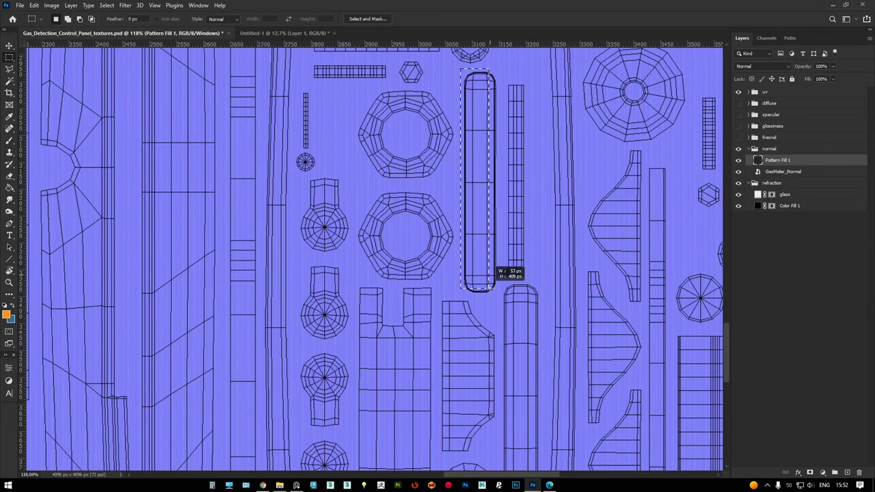
double_click(757, 160)
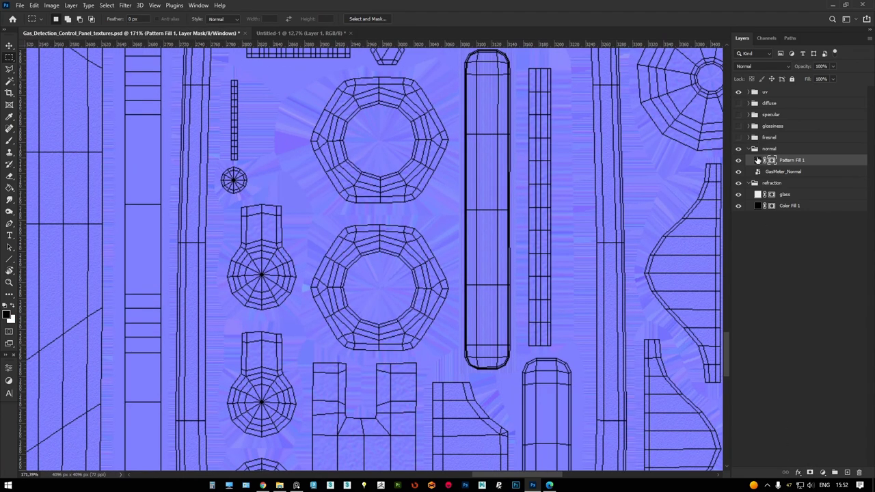
text(0)
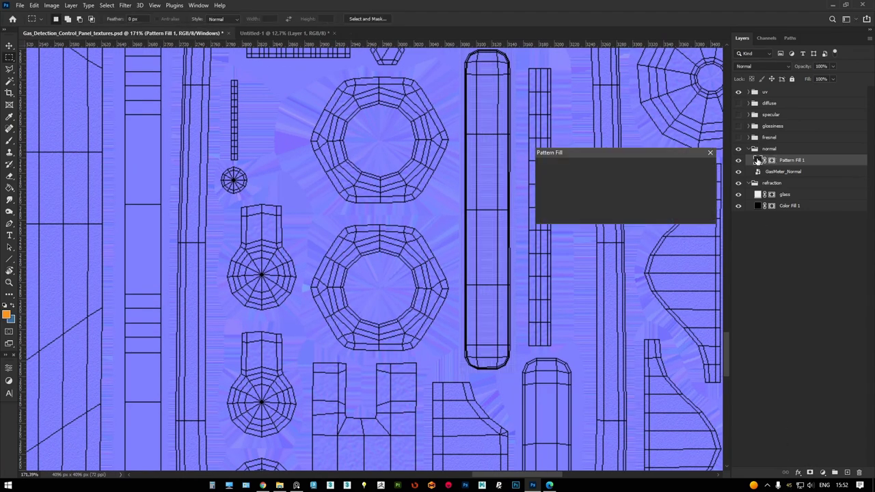
drag(636, 186, 647, 182)
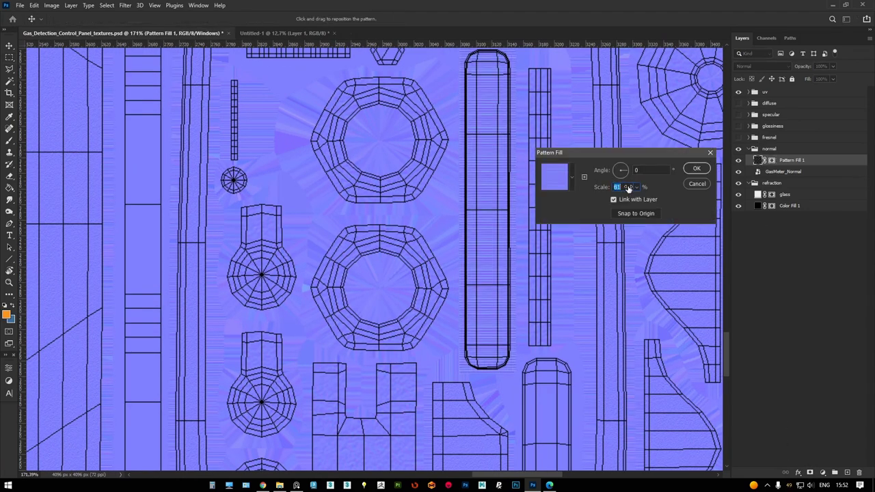
key(Return)
Save the normal map as PNG, replacing its file in Textures, and launch Substance Painter
key(ctrl+0)
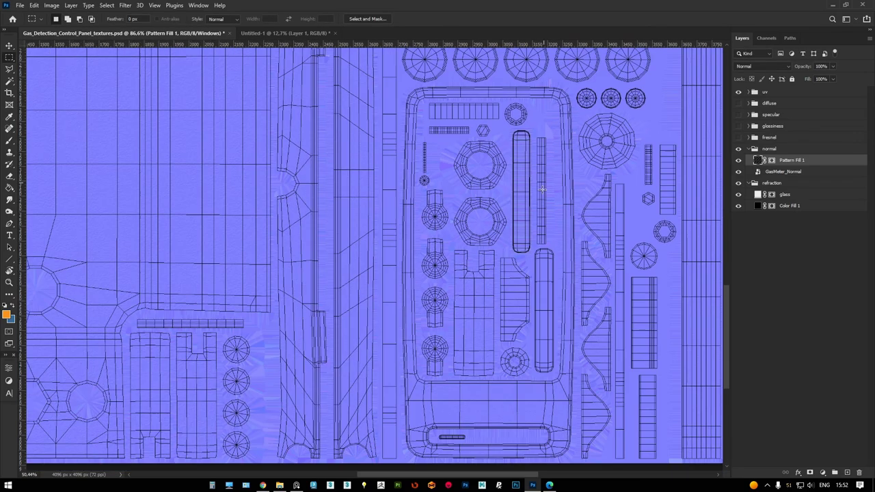
key(ctrl+shift+s)
click(313, 356)
click(279, 312)
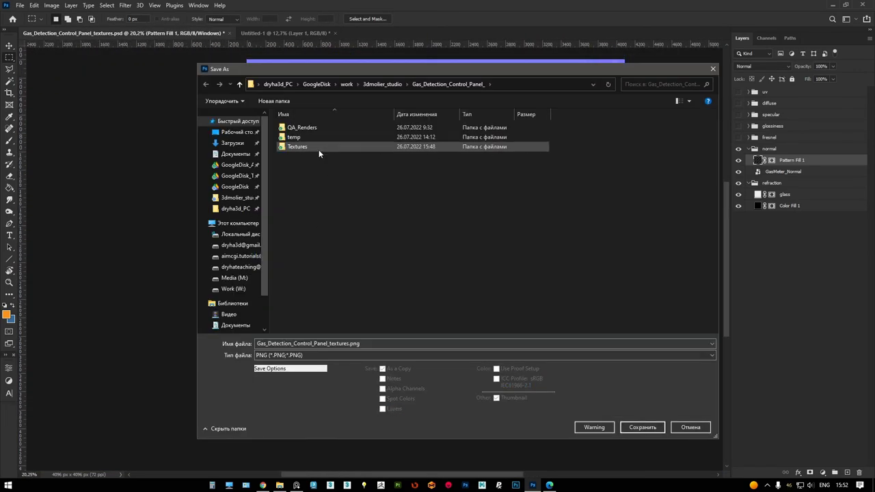
double_click(297, 146)
double_click(440, 126)
click(463, 243)
key(Return)
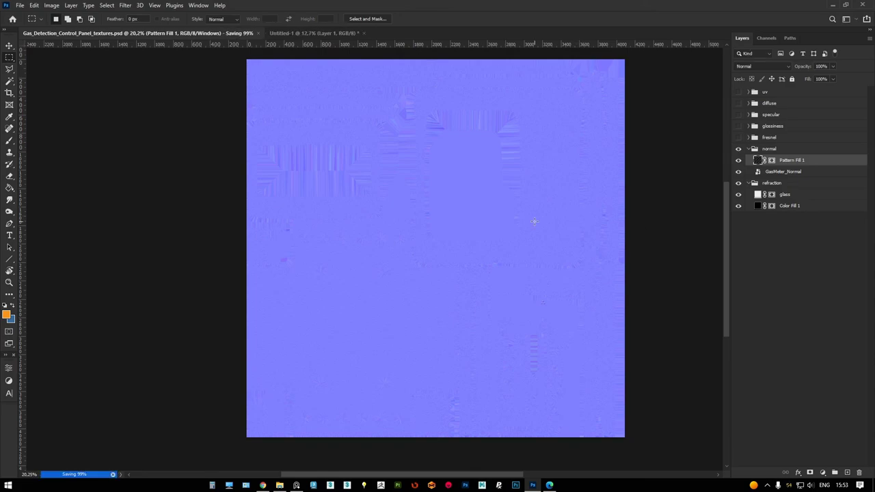
click(532, 485)
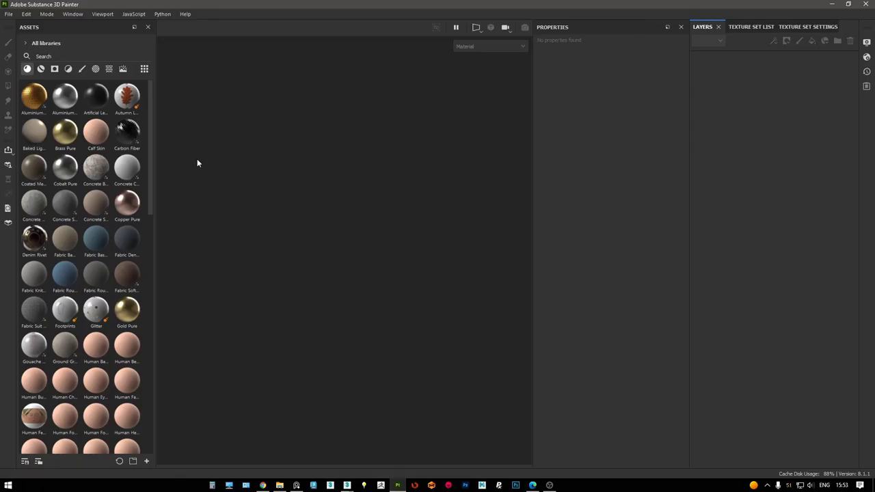
In the GasMeter project, make the reflection layer's base colour #A4A4A4 and open Export Textures
click(8, 14)
click(229, 45)
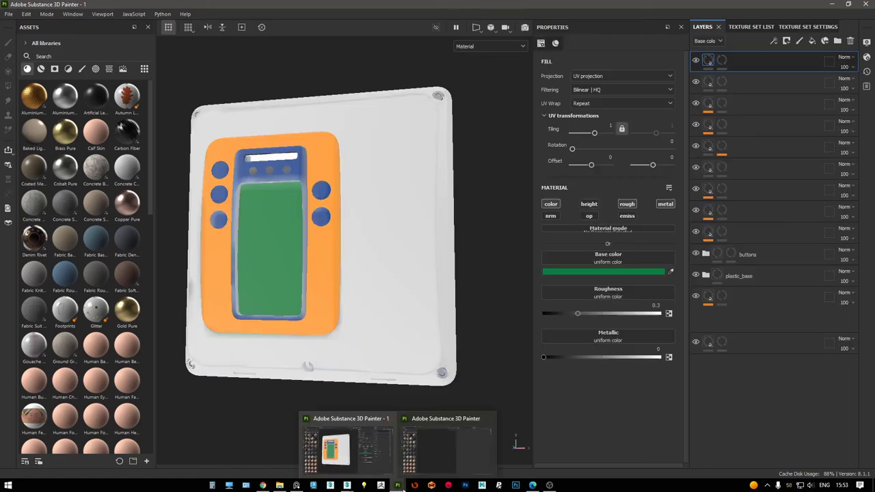
click(710, 80)
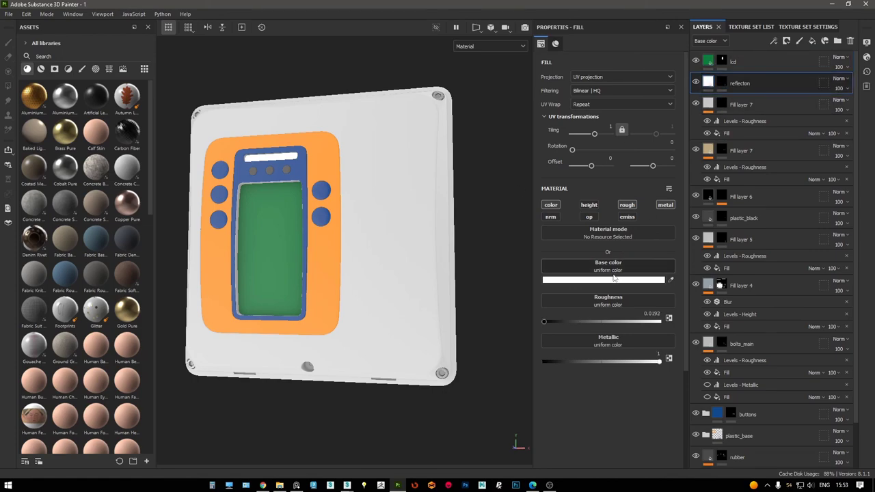
click(609, 280)
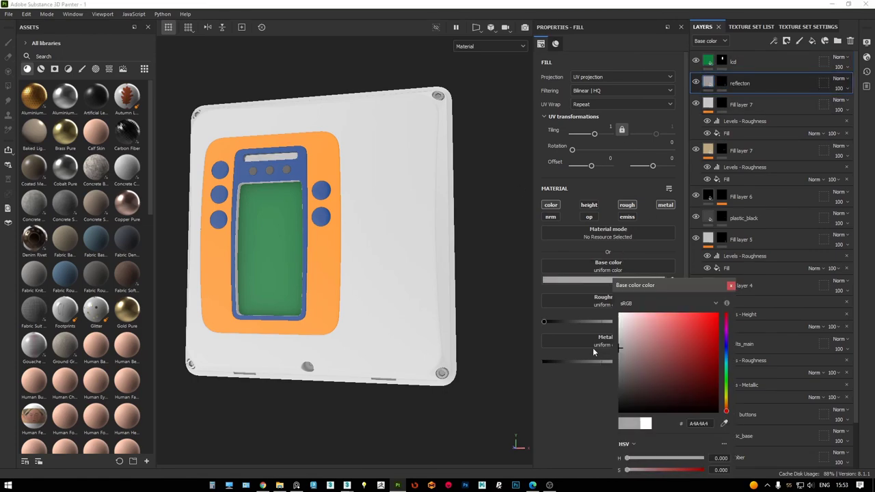
click(8, 13)
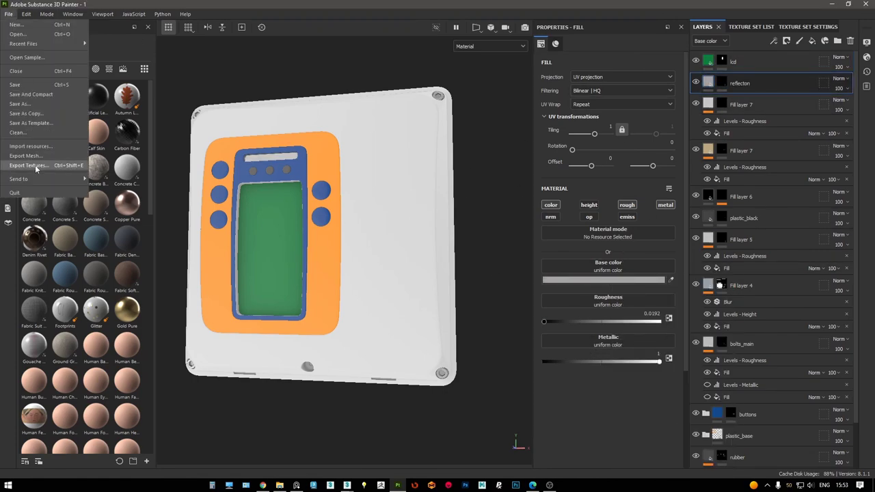
click(37, 167)
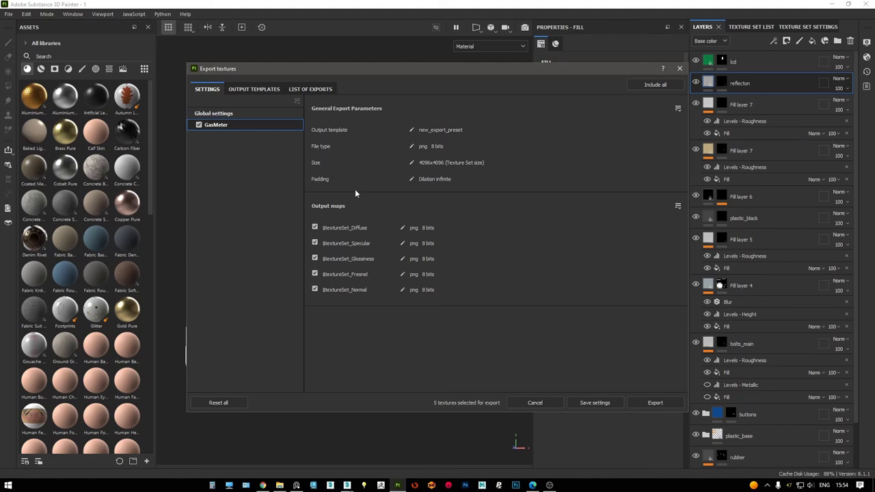
Set the export output directory to the project's temp folder and export the GasMeter maps
click(213, 113)
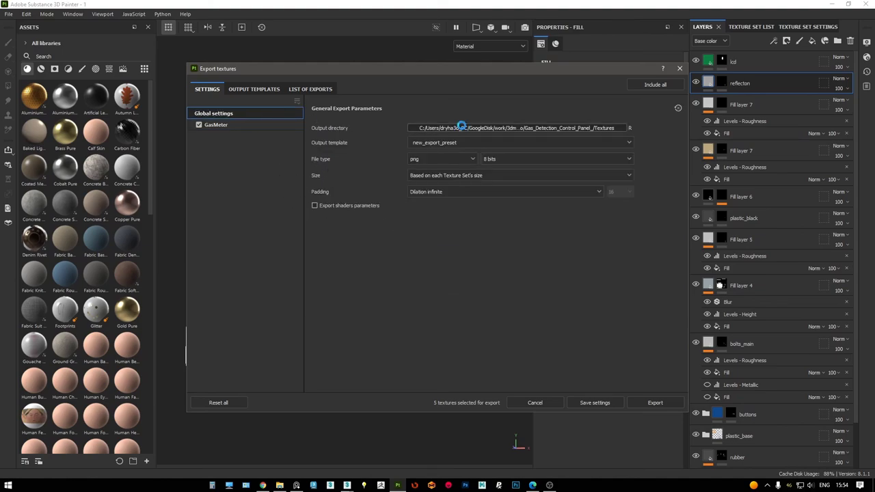
click(437, 127)
click(401, 96)
double_click(294, 145)
click(541, 294)
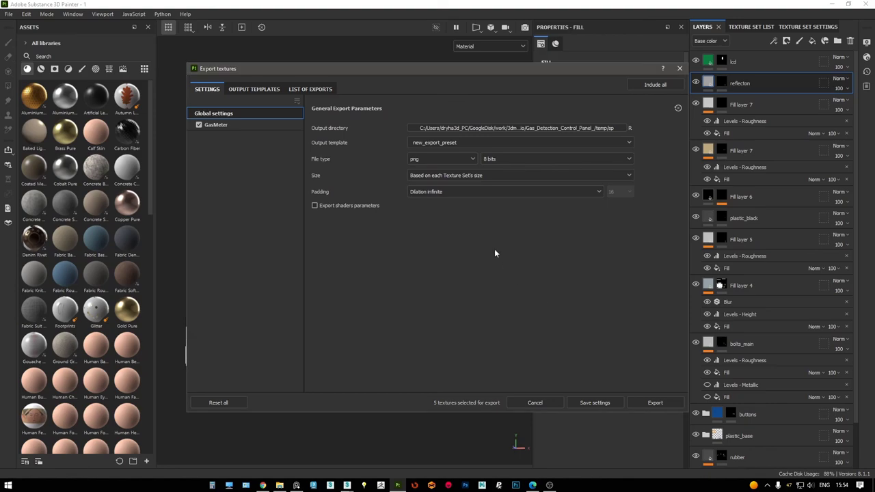
click(654, 403)
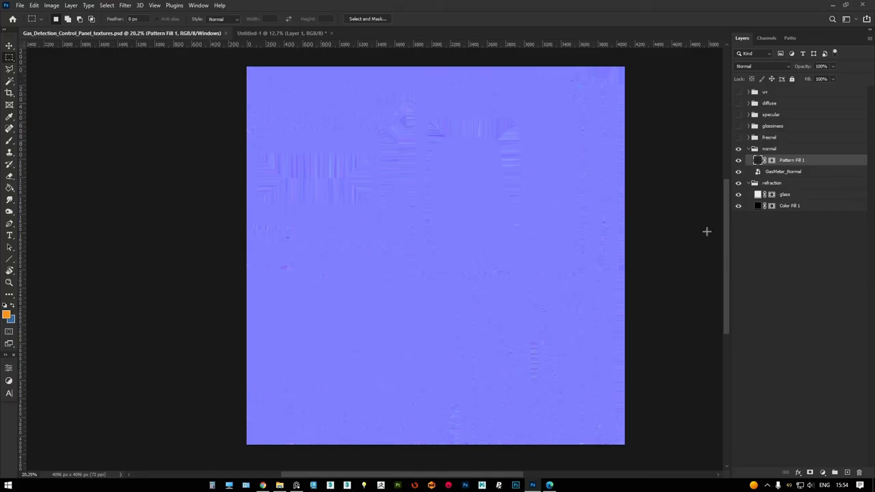
Reveal the old GasMeter_Diffuse layer and close Untitled-1 without saving
click(739, 103)
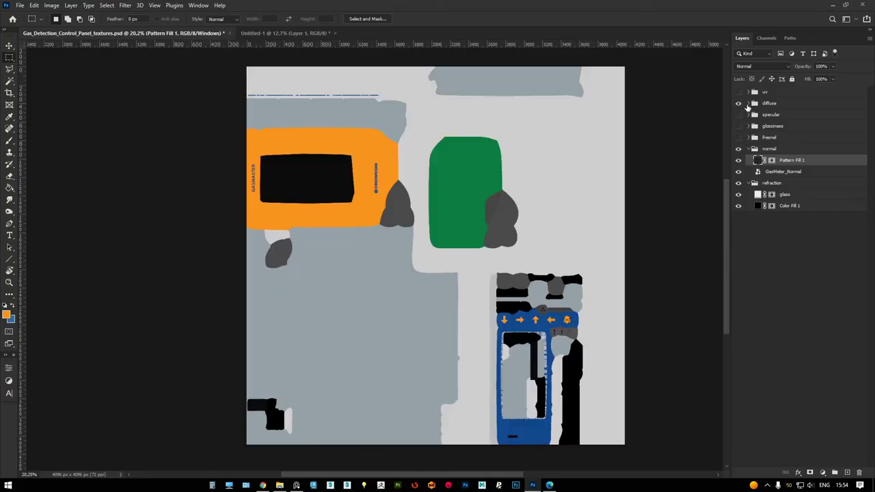
click(755, 104)
click(786, 206)
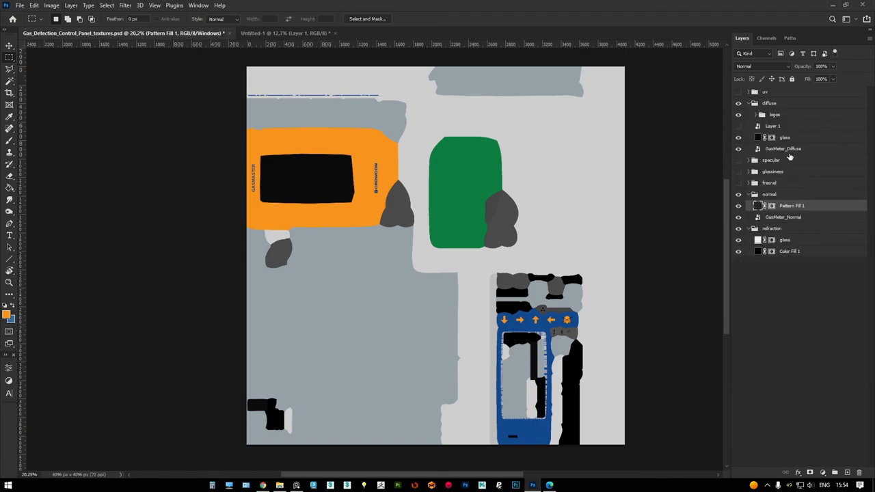
click(786, 152)
click(300, 33)
click(342, 33)
mouse_move(280, 485)
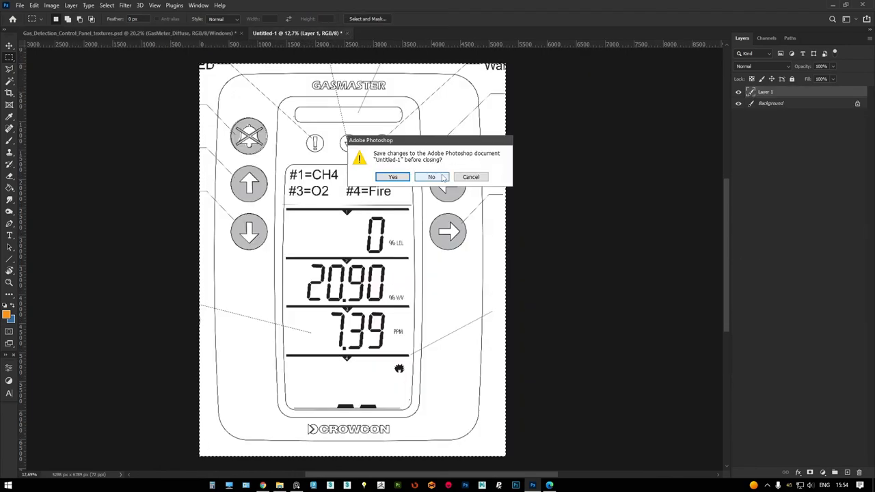
click(438, 175)
Open the temp export folder and delete the old GasMeter_Diffuse and GasMeter_Specular layers
click(281, 464)
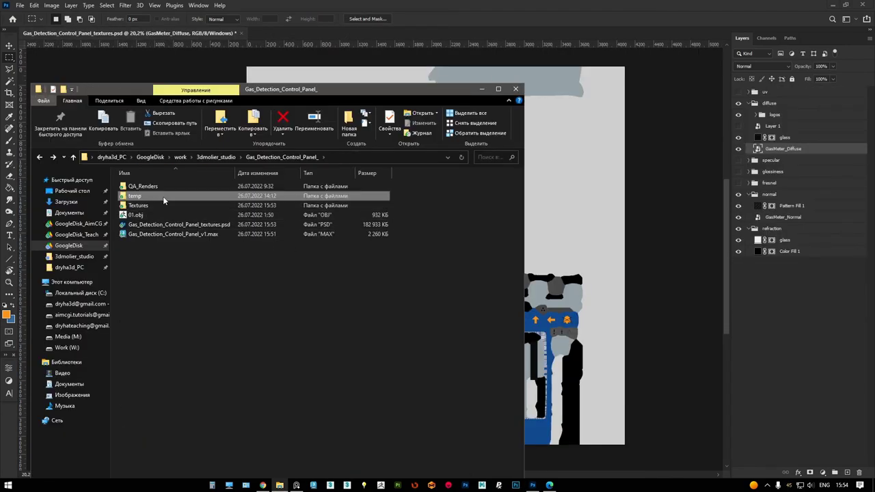
double_click(167, 197)
alt+scroll(460, 206, down, 1)
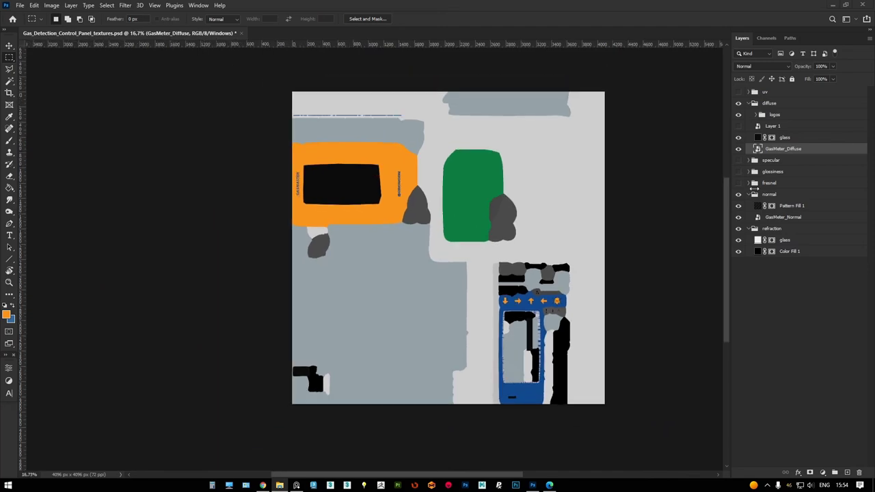
click(750, 160)
click(750, 194)
click(786, 183)
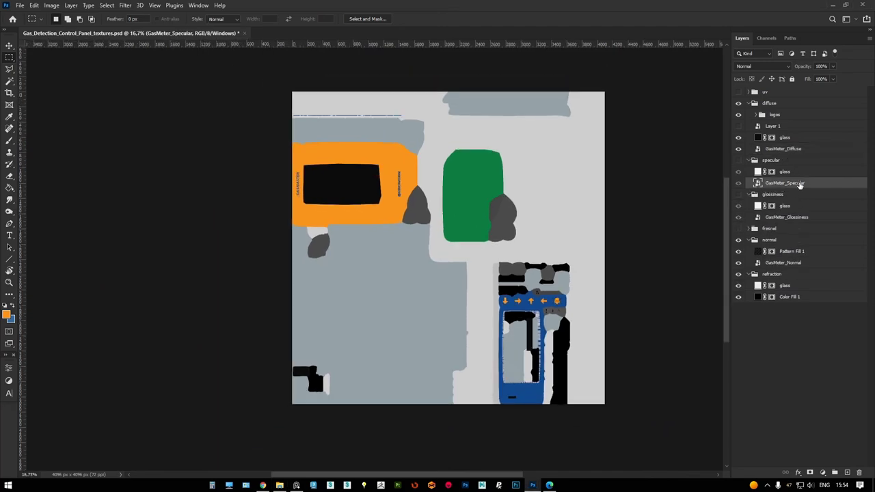
ctrl+click(786, 149)
key(Delete)
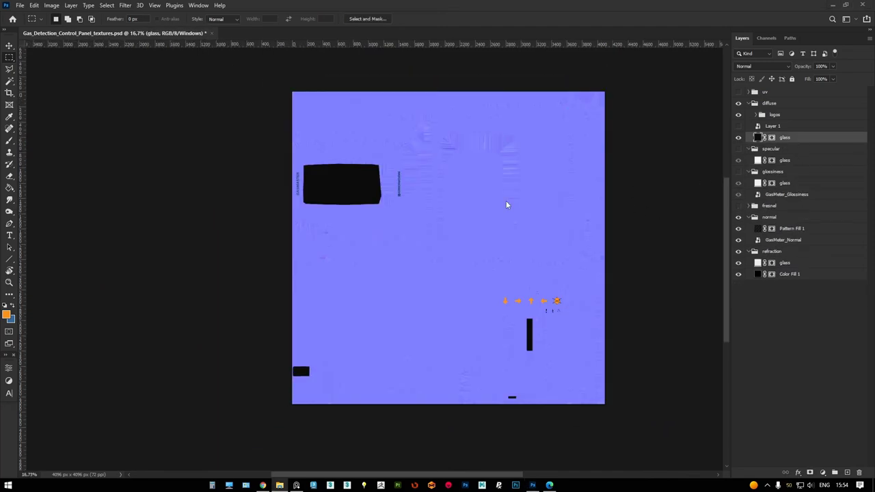
Place the new GasMeter_Specular PNG and move it into the specular group
drag(506, 200, 506, 204)
key(Return)
key(Return)
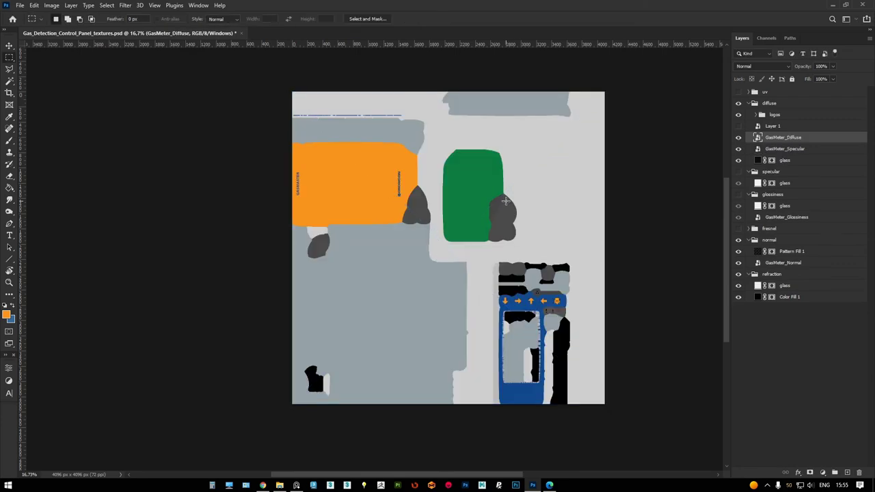
drag(781, 159, 782, 185)
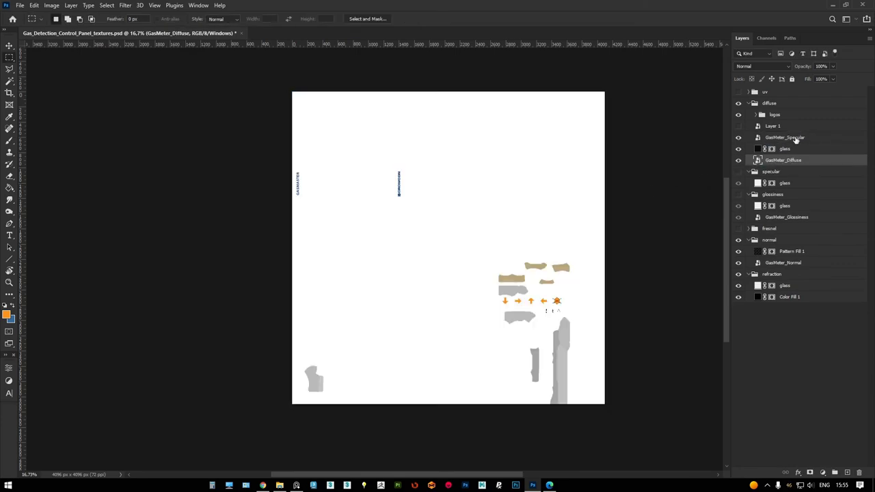
Save a PNG copy over GasMeter_Diffuse.png in the Textures folder
key(ctrl+shift+s)
click(479, 355)
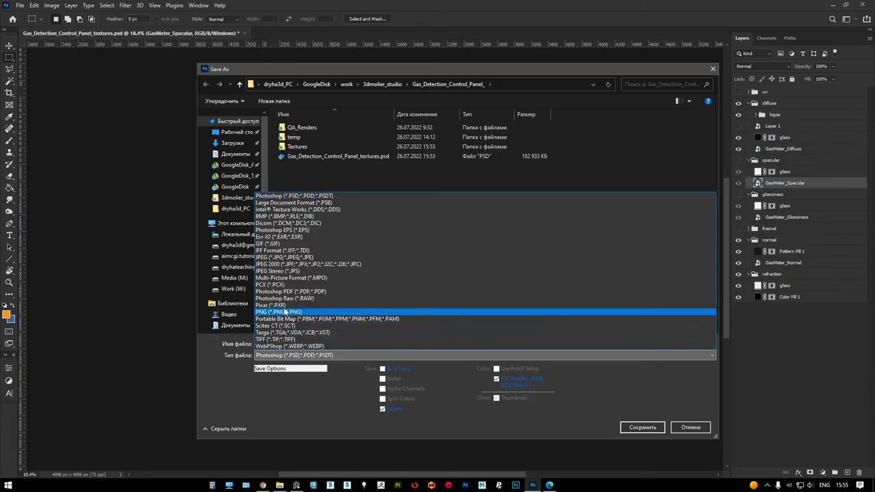
click(294, 332)
double_click(305, 162)
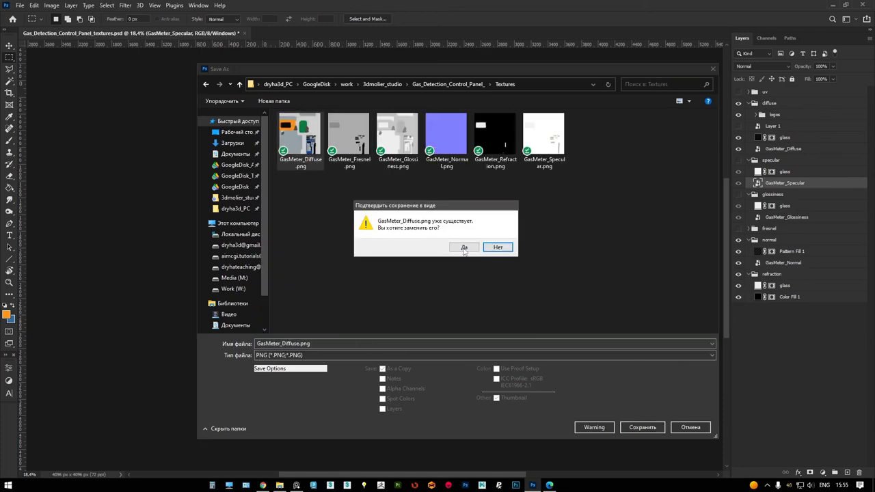
click(468, 250)
click(674, 227)
Switch to the specular group and save a PNG copy over GasMeter_Specular.png
drag(737, 103, 738, 123)
click(737, 114)
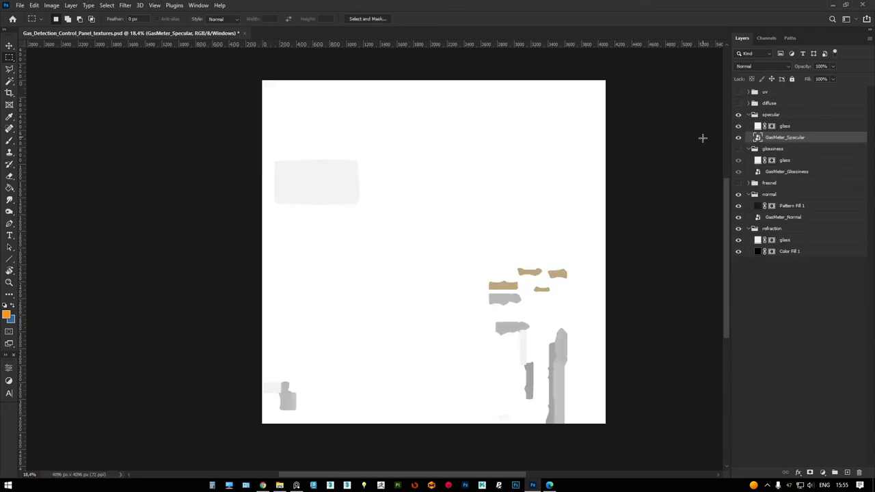
key(ctrl+shift+s)
click(371, 355)
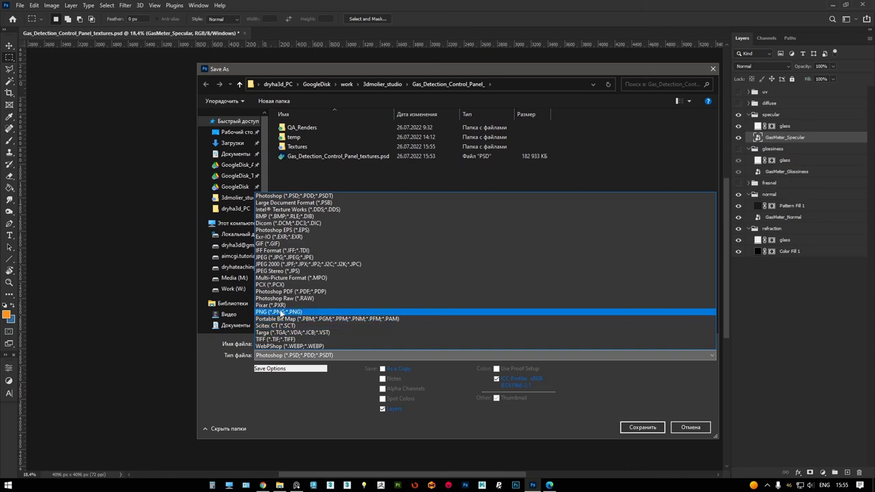
click(294, 307)
double_click(542, 140)
click(495, 246)
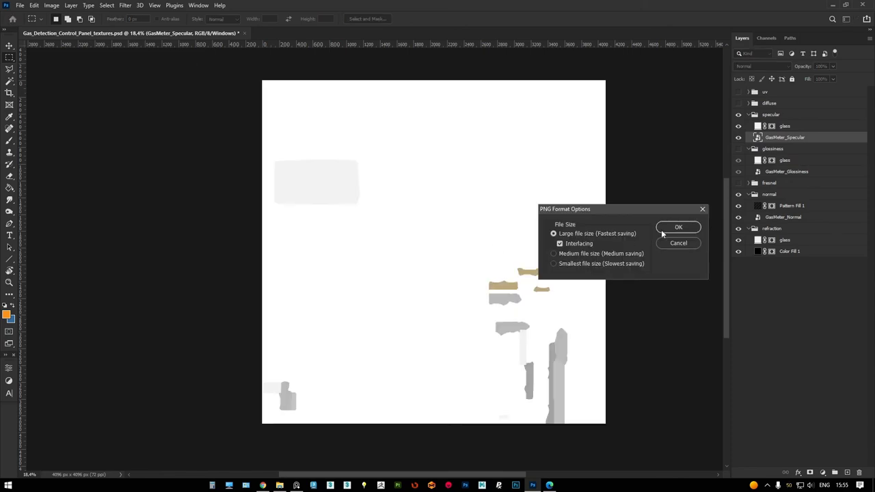
click(680, 225)
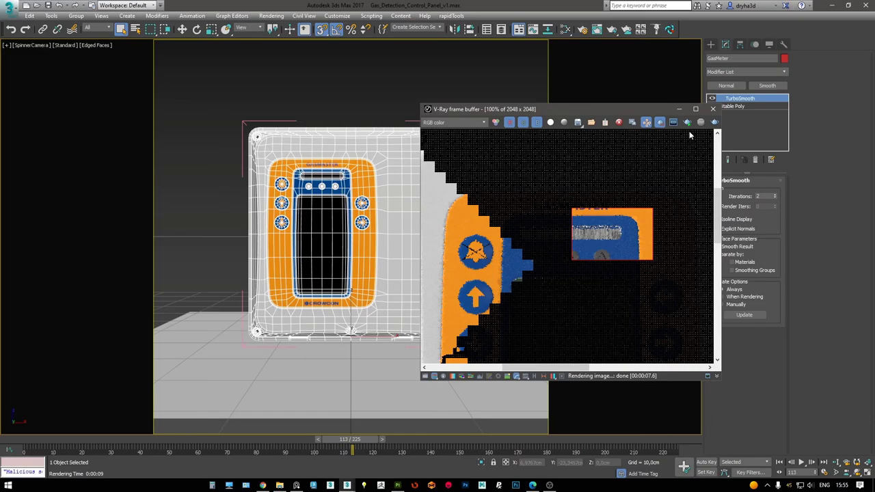
Start a V-Ray render and zoom in to inspect the display
click(687, 122)
scroll(604, 235, up, 2)
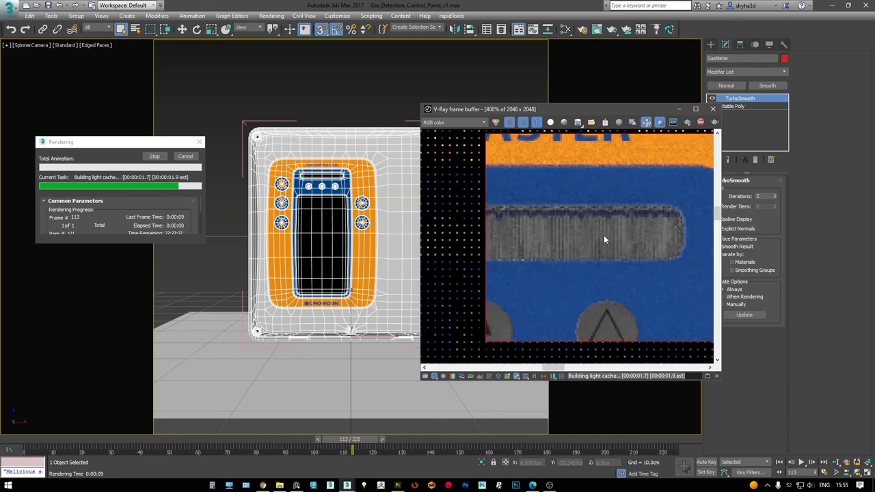
middle_drag(597, 241, 592, 240)
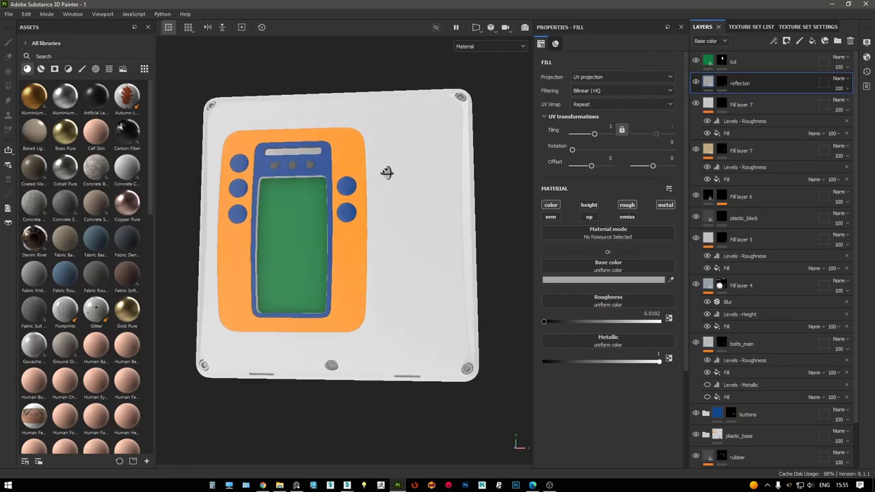
Tint the base colour to E0D9D9 and re-export the textures
click(601, 280)
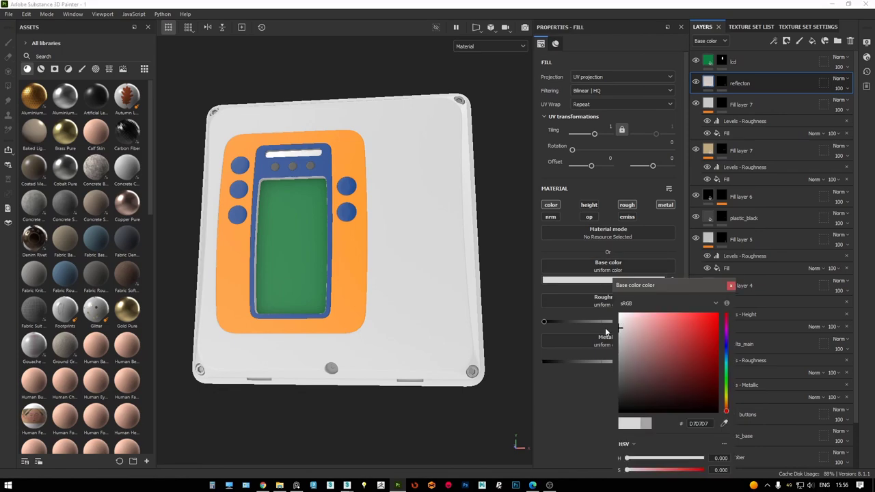
click(619, 326)
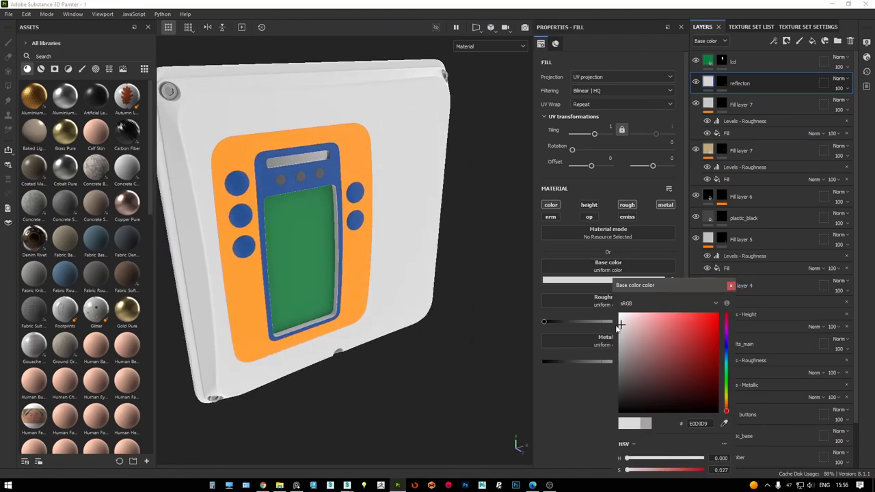
click(730, 286)
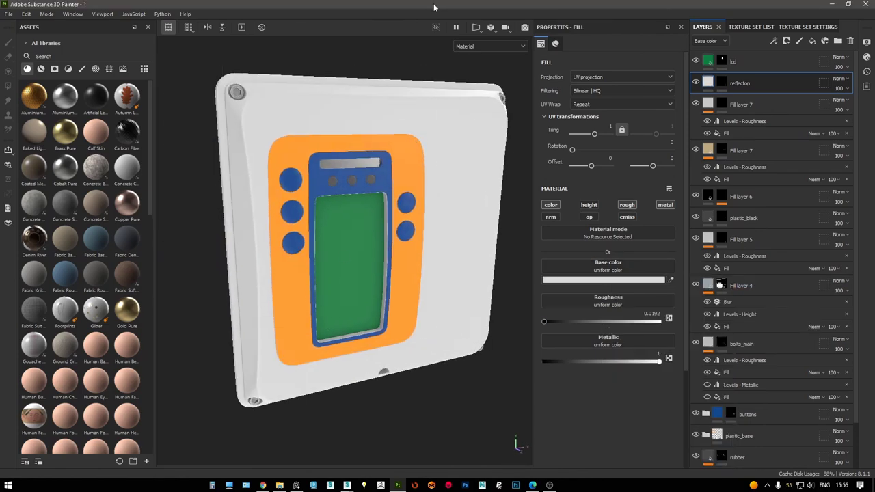
key(ctrl+shift+e)
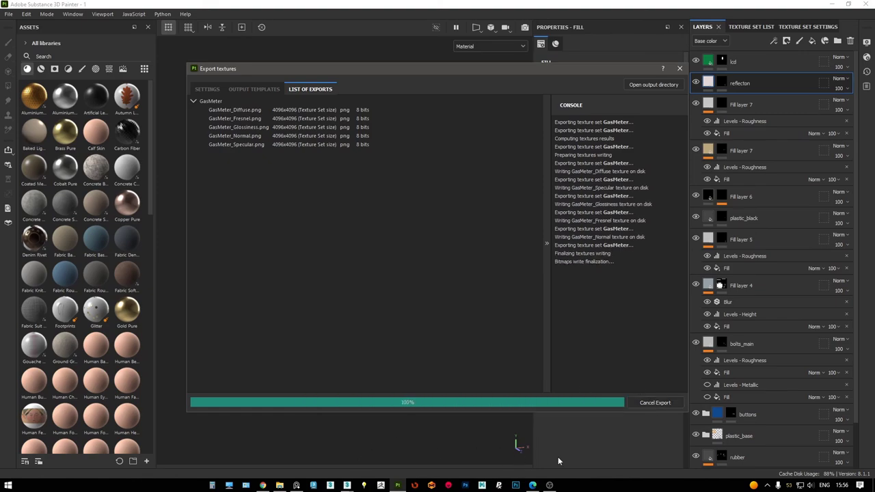
Place the re-exported specular map in Photoshop, save it as PNG, and recentre the render
key(alt+Tab)
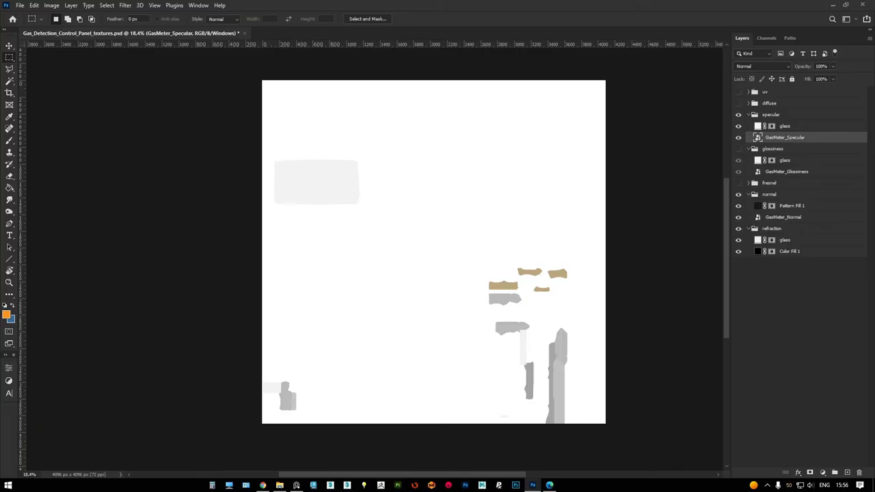
drag(449, 237, 449, 237)
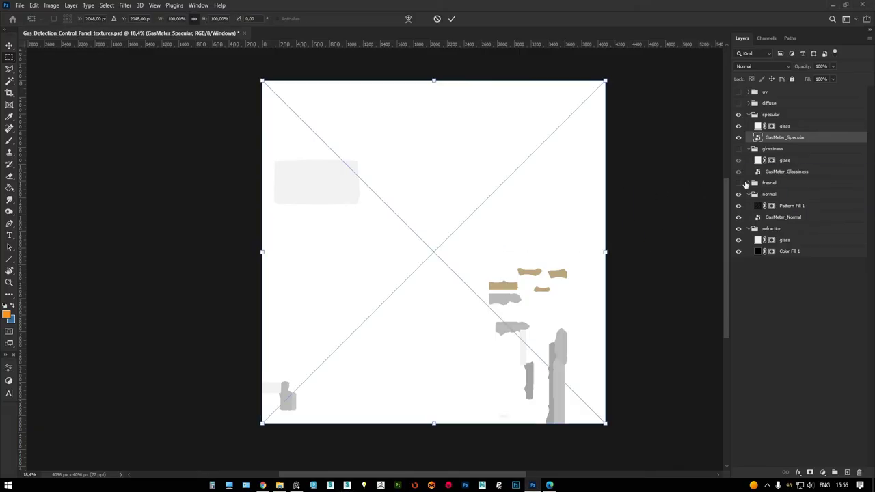
key(Return)
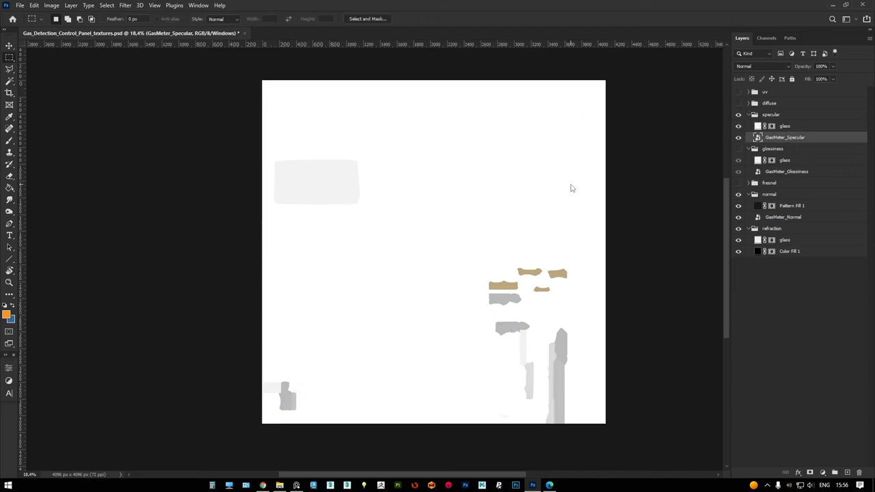
key(ctrl+shift+s)
key(Return)
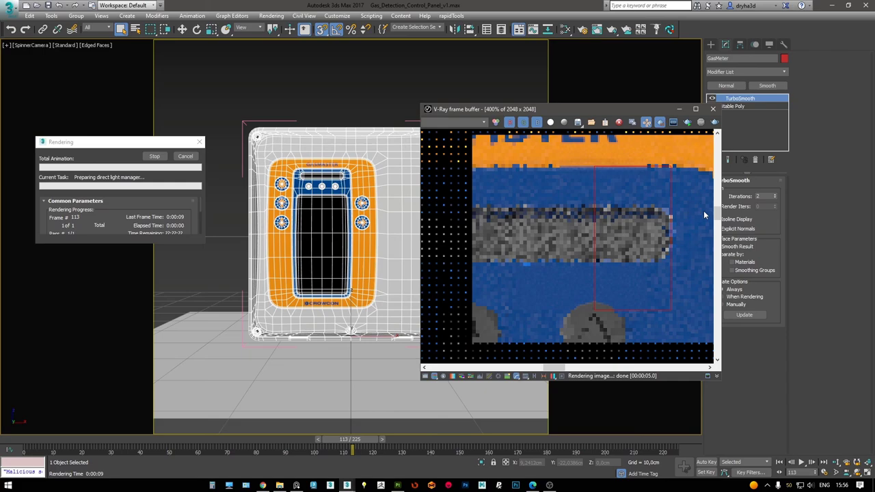
scroll(596, 231, down, 3)
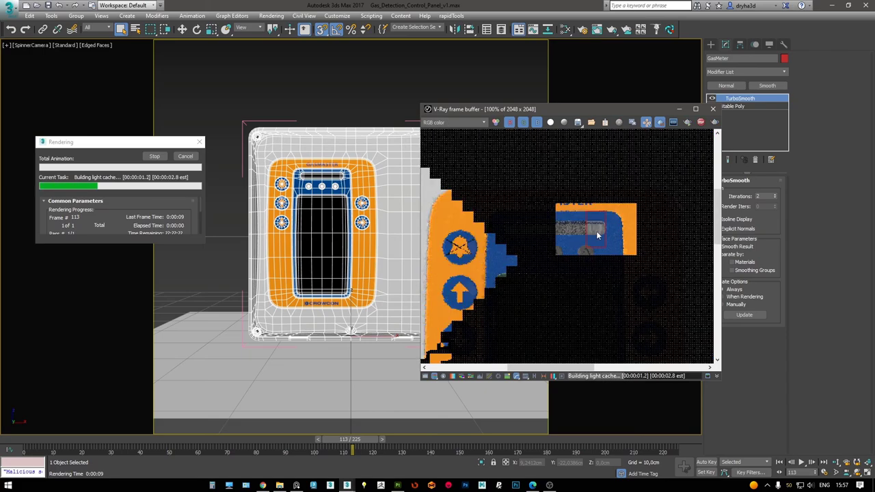
middle_drag(587, 258, 577, 226)
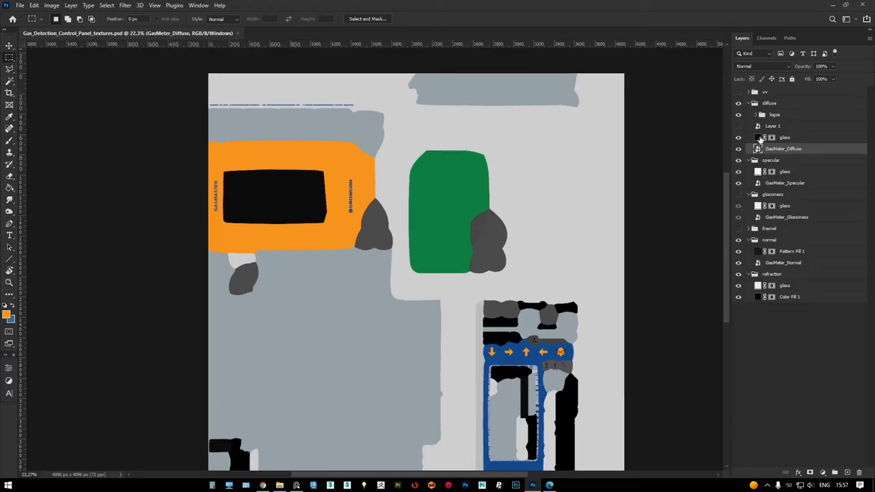
Show the white label artwork and UV wireframe, and move the label toward the display
click(739, 126)
click(738, 91)
alt+scroll(307, 205, up, 3)
key(v)
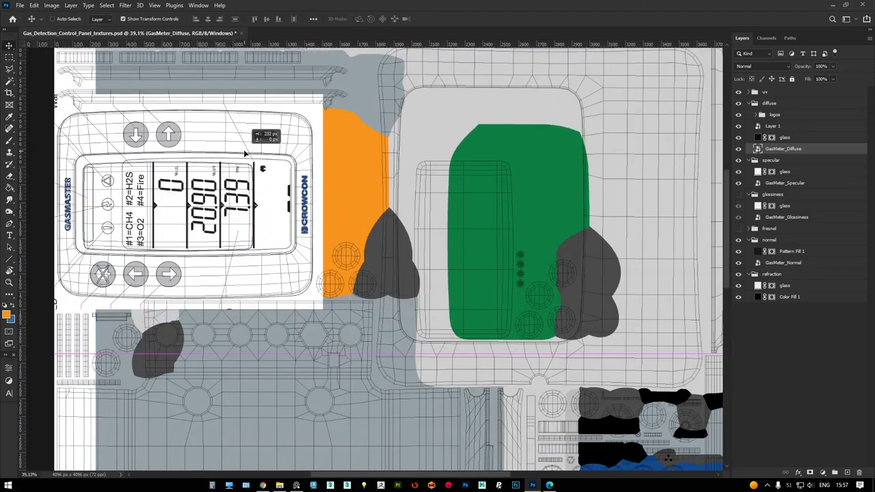
drag(218, 179, 574, 205)
Rotate the label upright, fit it over the display area, and group it
key(ctrl+t)
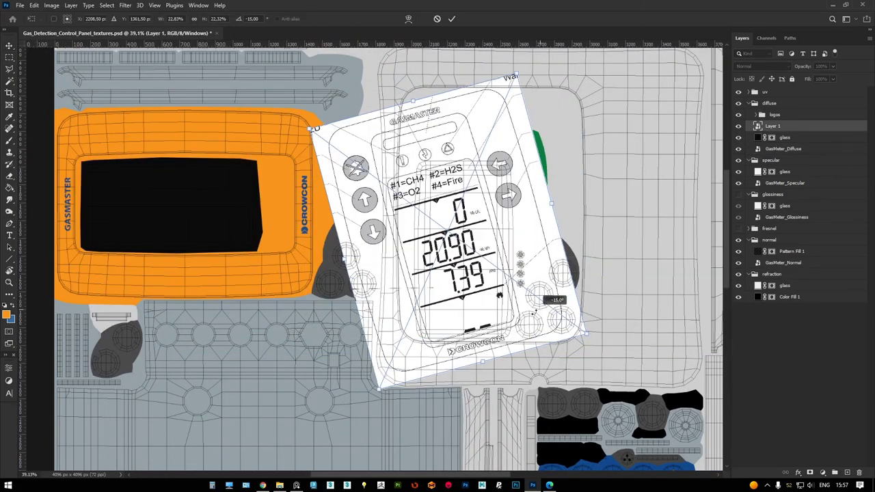
drag(595, 338, 330, 364)
drag(461, 242, 527, 263)
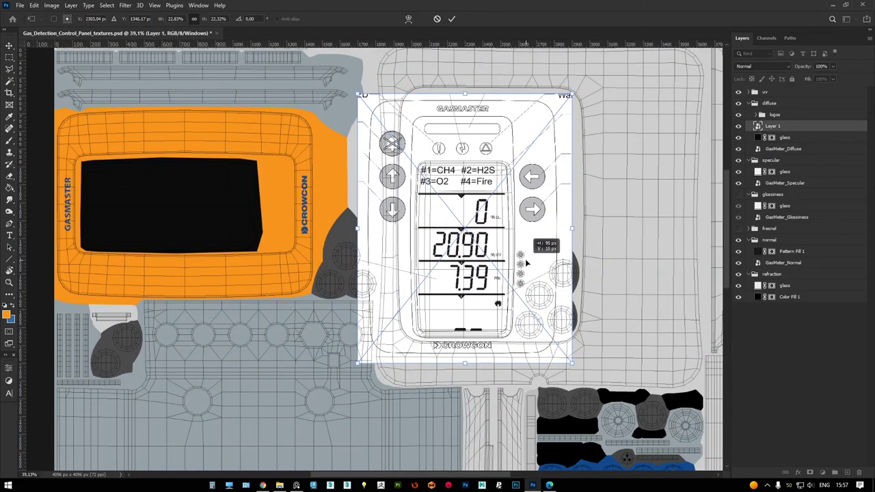
alt+drag(578, 97, 573, 94)
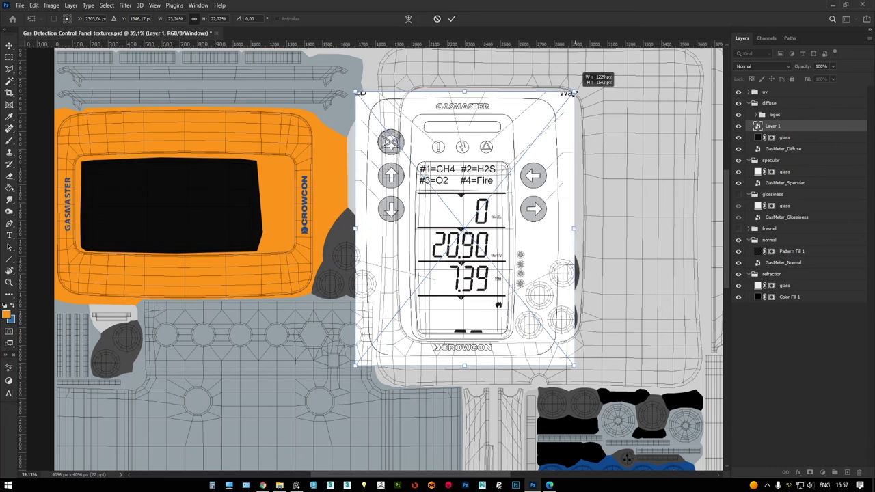
drag(511, 207, 512, 205)
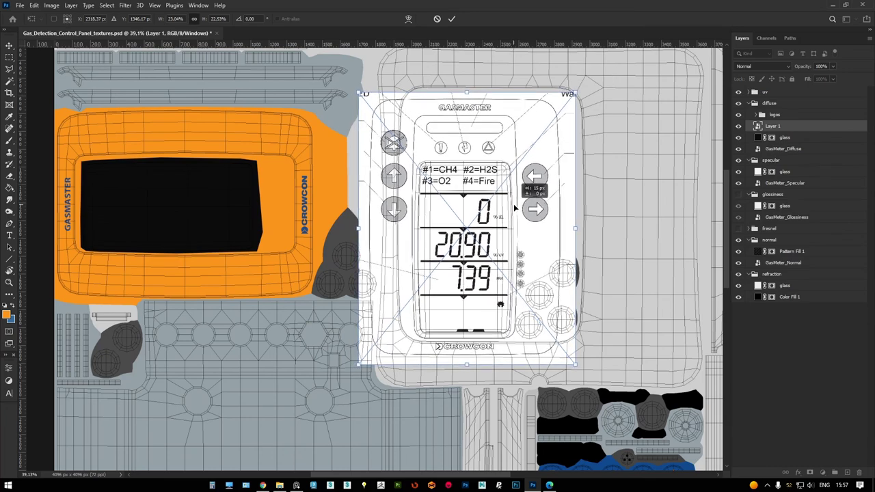
key(Return)
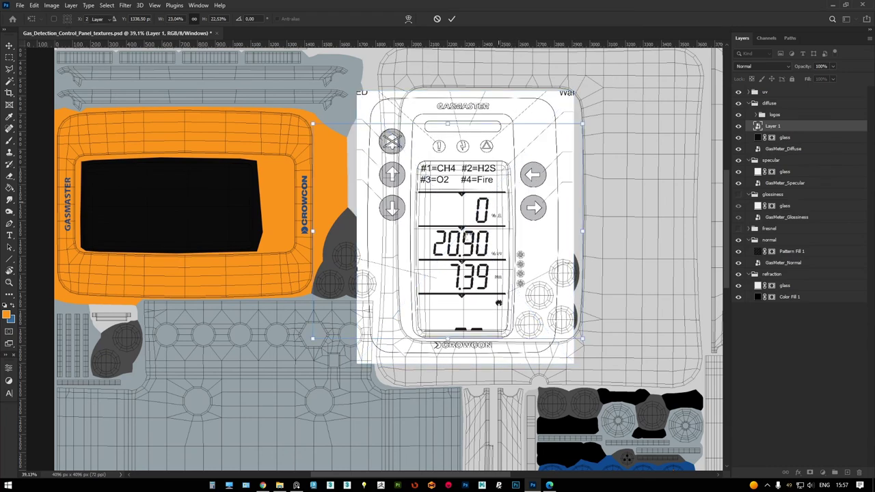
alt+scroll(465, 251, up, 5)
key(ctrl+g)
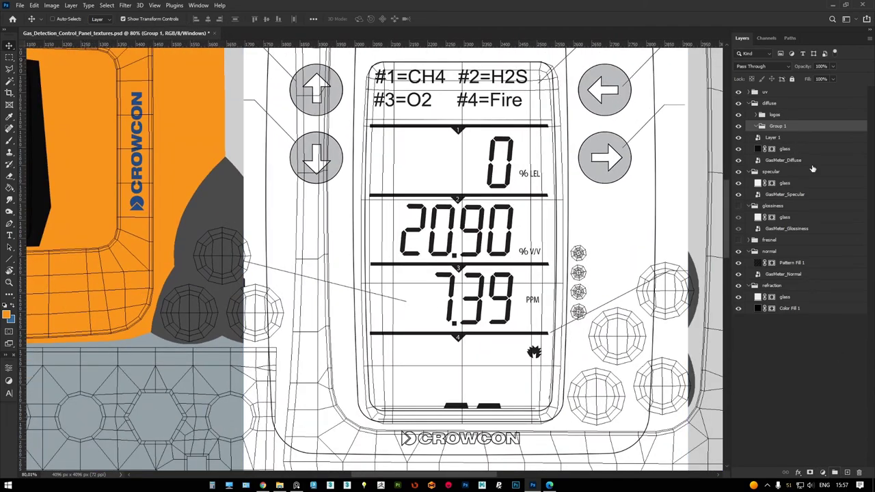
Draw a rectangle bar over the top display divider
alt+scroll(536, 146, down, 1)
alt+scroll(535, 146, down, 2)
alt+scroll(535, 146, down, 1)
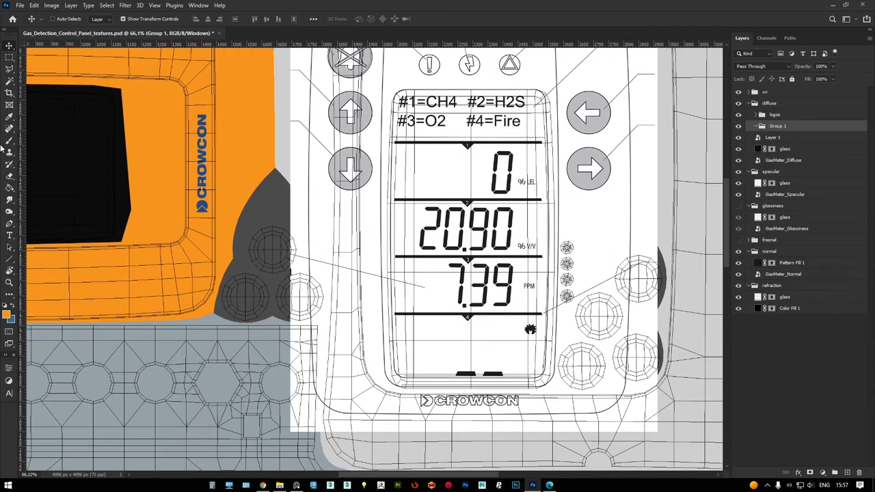
click(9, 259)
click(48, 261)
alt+scroll(506, 140, up, 2)
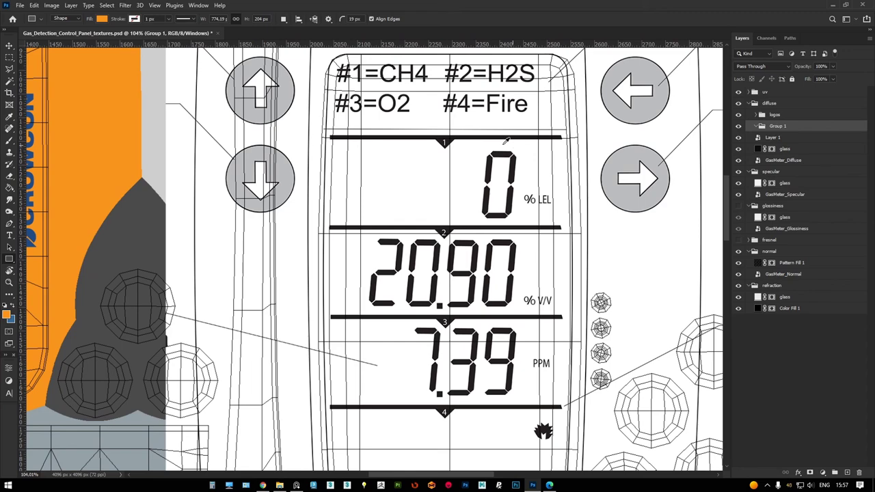
drag(315, 130, 580, 140)
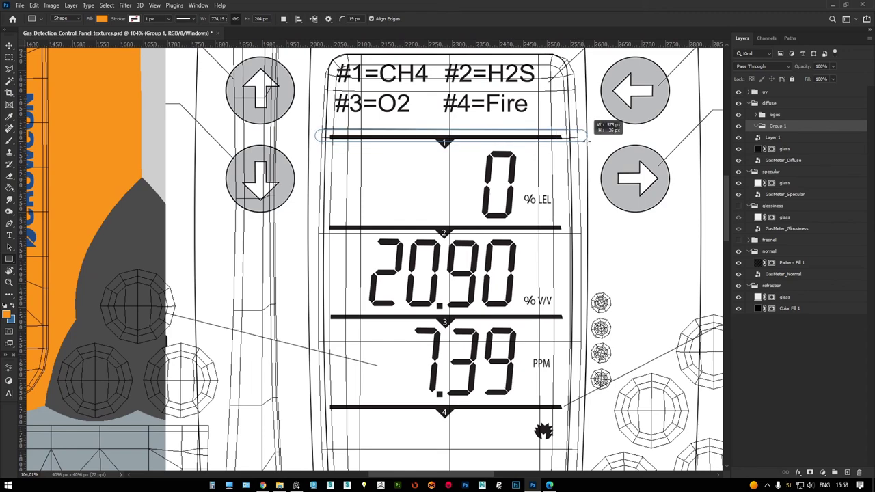
key(v)
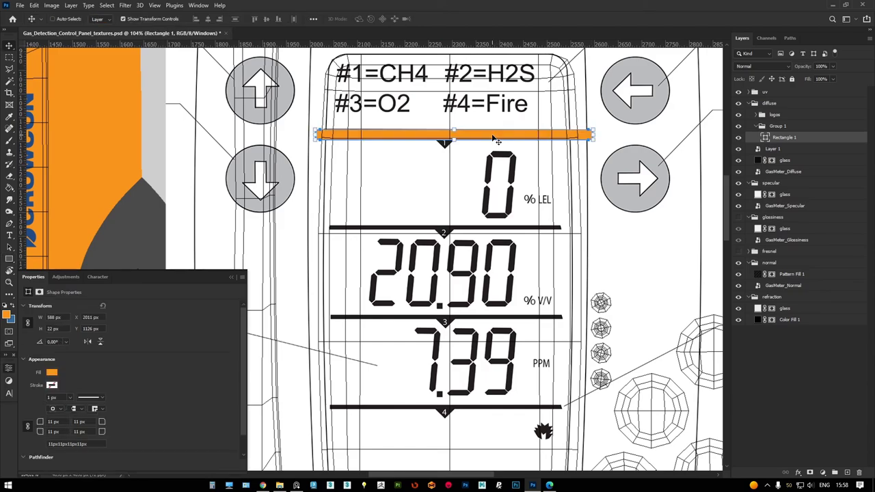
drag(485, 137, 489, 138)
Set the top divider bar's fill colour to black
alt+scroll(486, 138, down, 3)
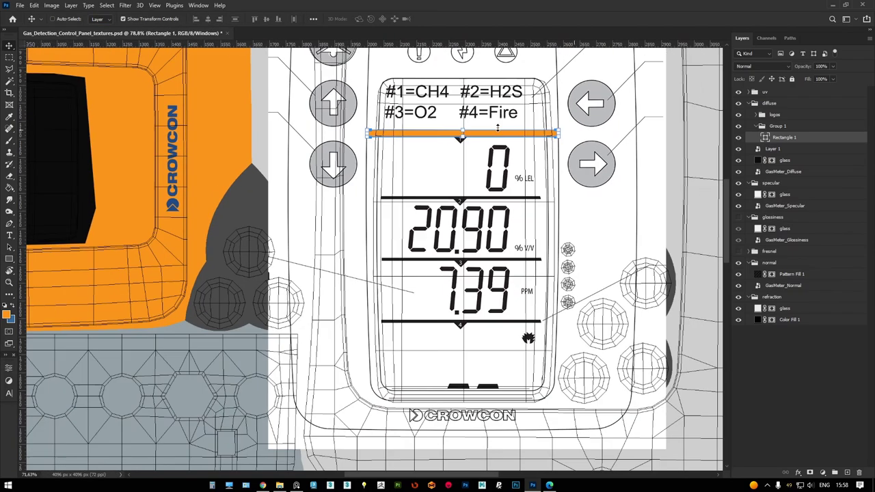
alt+scroll(489, 204, up, 2)
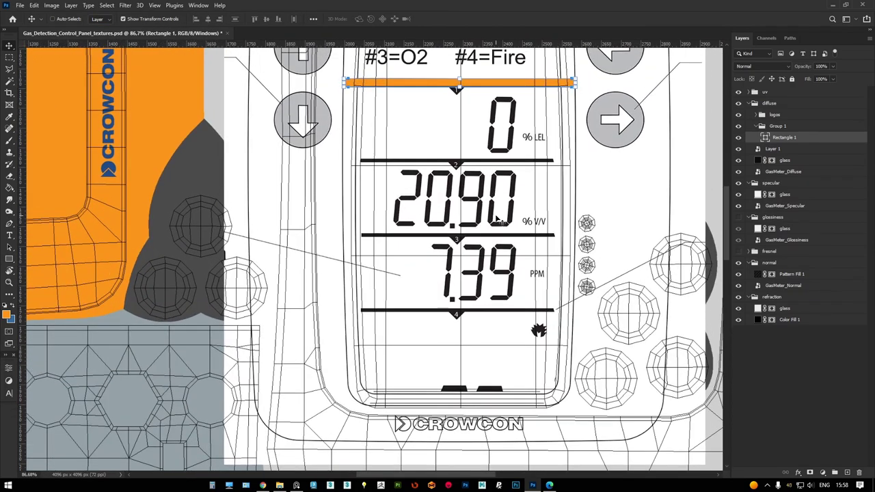
scroll(518, 127, up, 1)
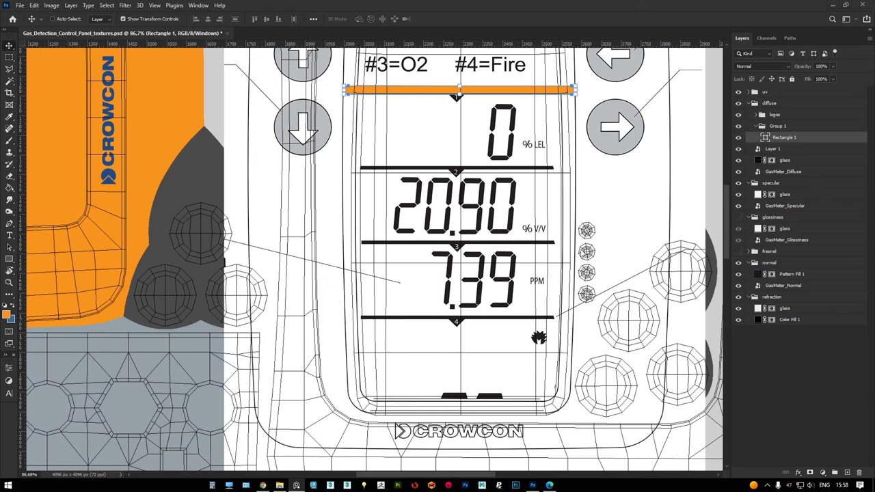
scroll(370, 260, down, 1)
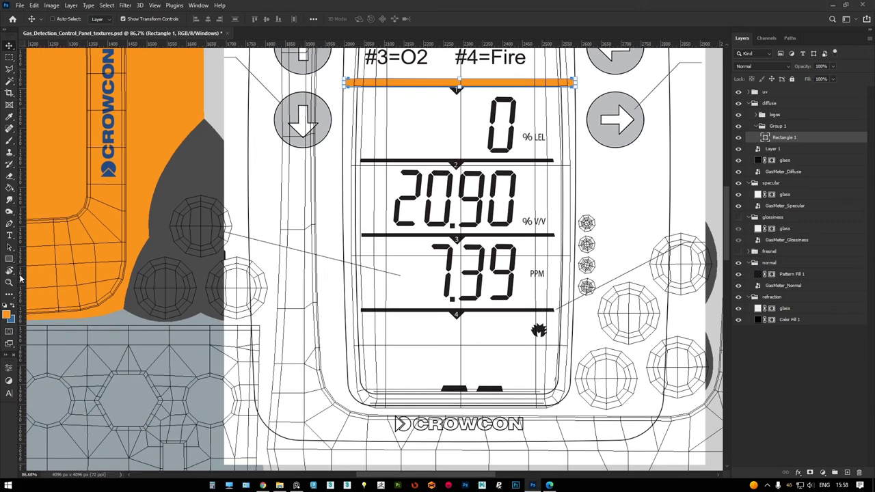
click(9, 258)
click(101, 18)
click(158, 37)
click(69, 222)
click(253, 82)
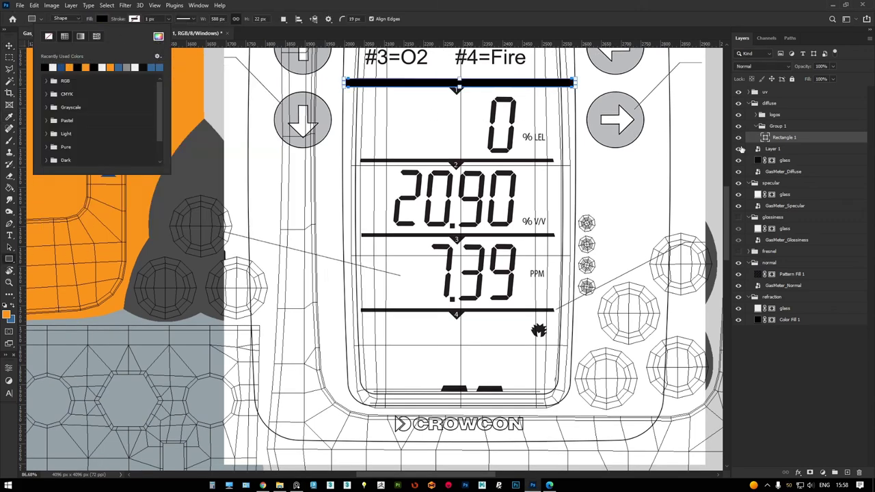
key(Escape)
key(v)
Draw a thin bar over the second divider line
alt+scroll(488, 140, up, 3)
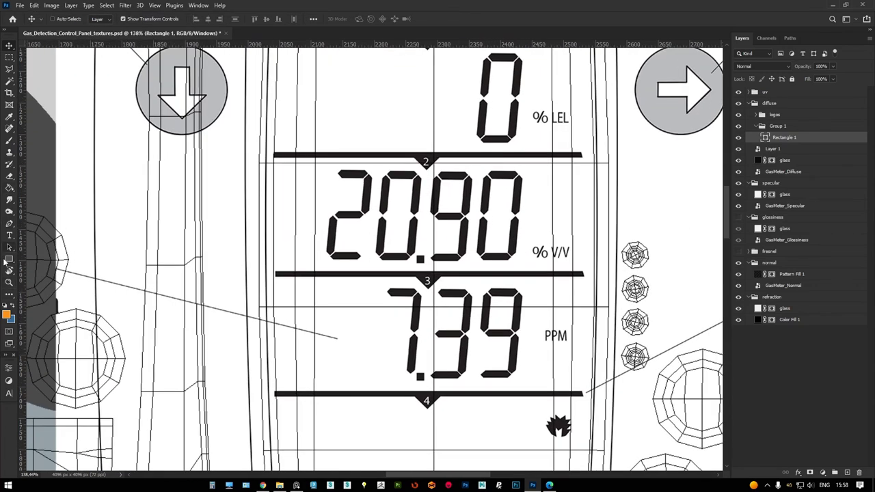
click(9, 259)
alt+scroll(348, 165, up, 1)
drag(225, 159, 623, 160)
alt+scroll(329, 175, down, 1)
alt+scroll(328, 175, up, 3)
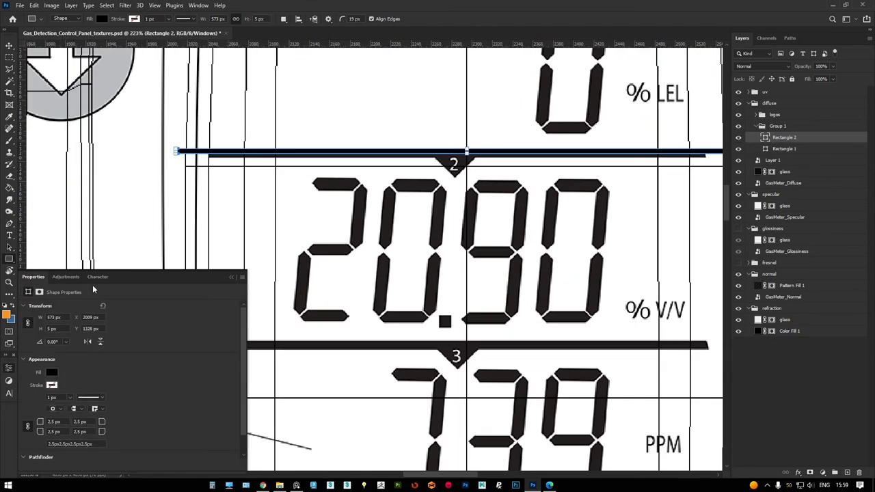
Draw a triangle marker on the second divider and merge it with the bar
click(9, 258)
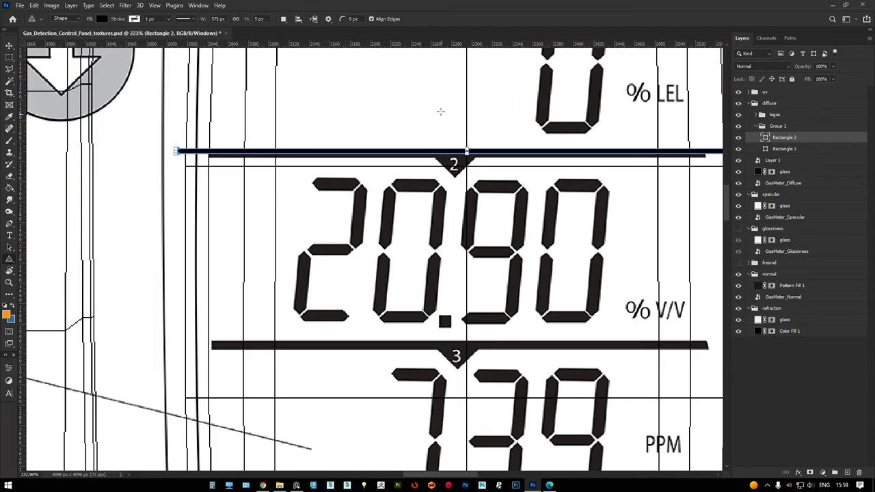
mouse_move(439, 106)
mouse_down()
mouse_move(471, 125)
mouse_move(443, 156)
mouse_up()
alt+scroll(471, 125, down, 2)
key(ctrl+t)
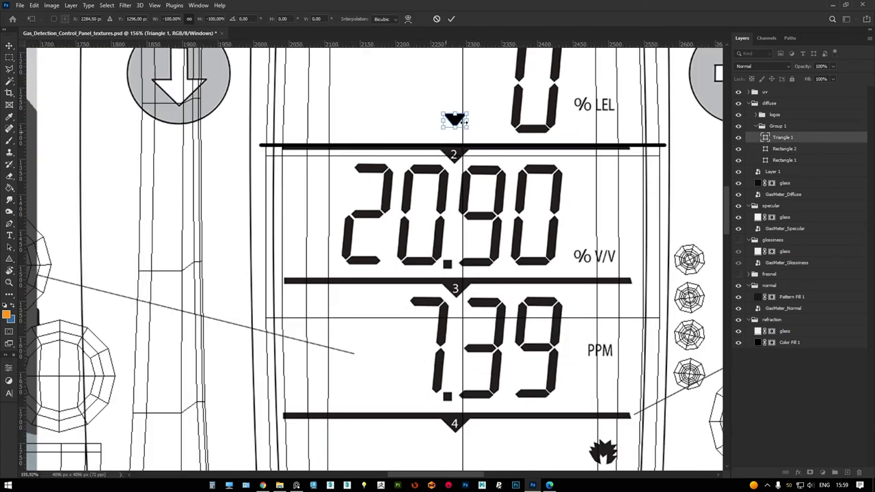
alt+scroll(465, 122, up, 1)
drag(465, 122, 470, 162)
key(Return)
alt+scroll(466, 159, down, 1)
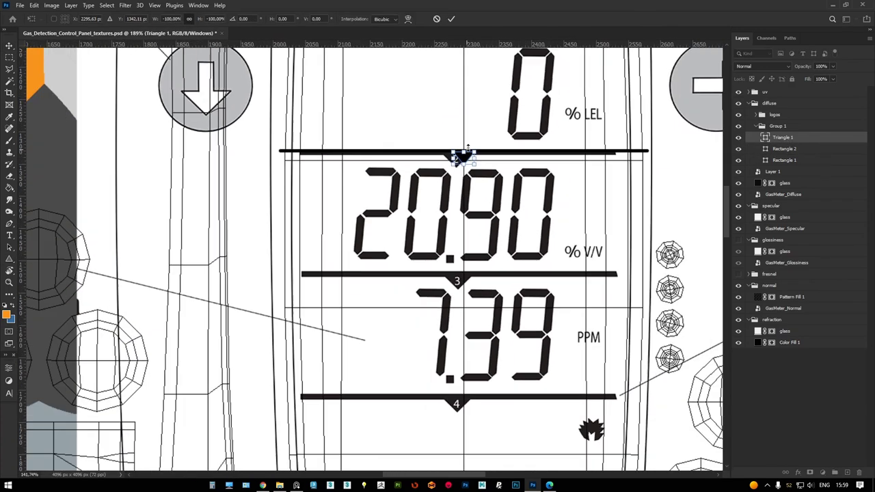
shift+click(784, 149)
key(ctrl+e)
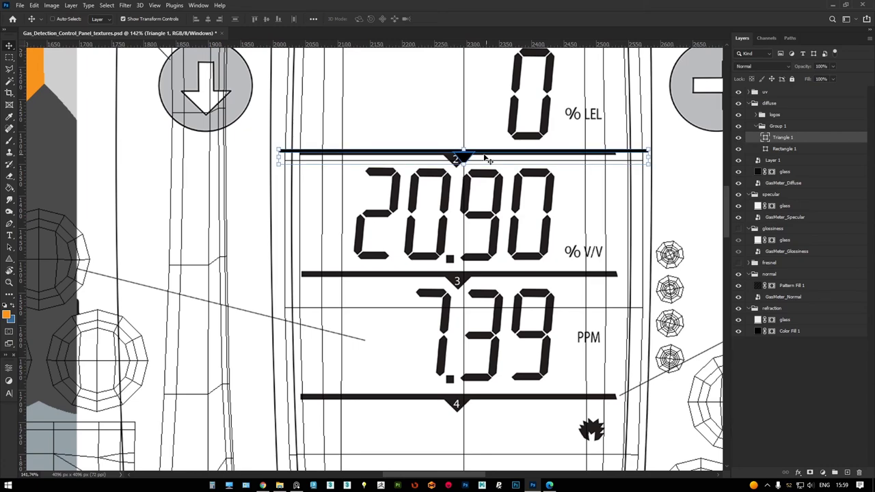
Alt-drag two copies of the divider-and-triangle shape onto the lower dividers
alt+drag(487, 158, 484, 277)
scroll(483, 276, down, 2)
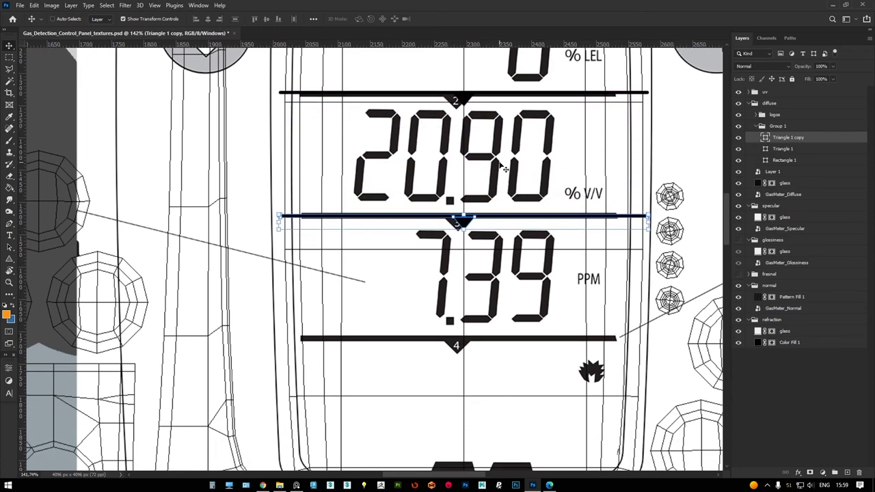
scroll(483, 276, down, 1)
alt+drag(504, 156, 504, 278)
alt+scroll(504, 278, down, 1)
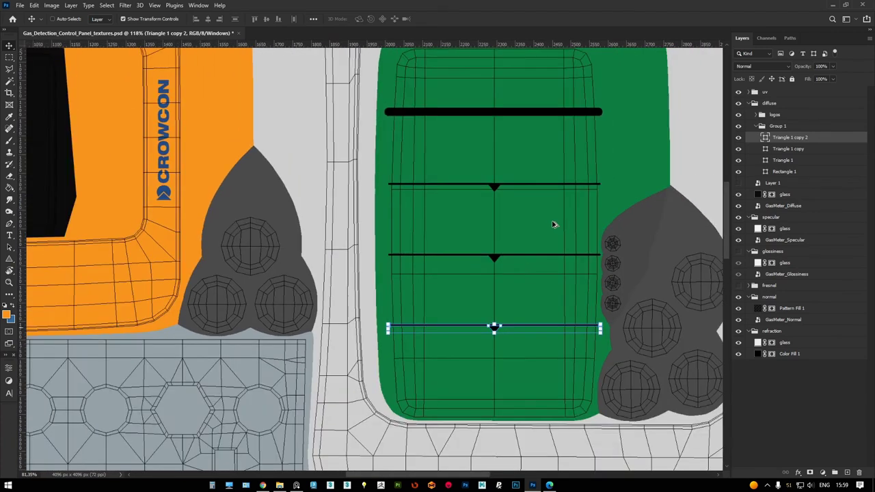
alt+scroll(523, 135, up, 1)
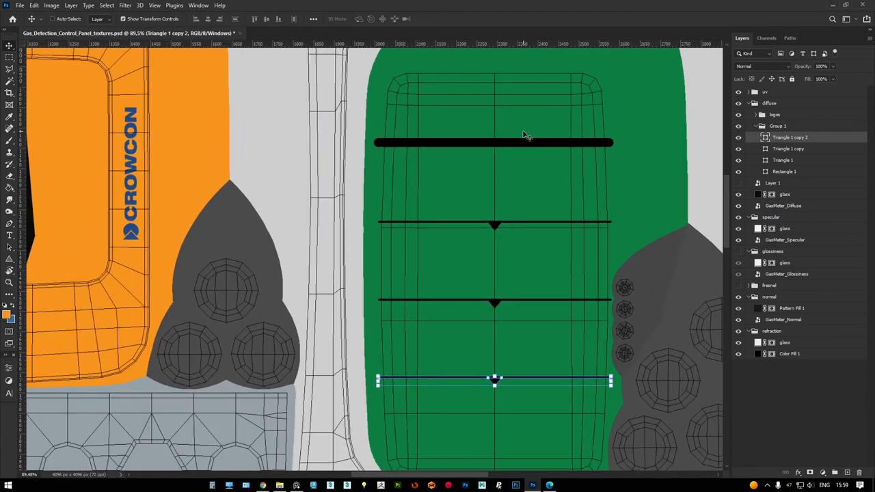
Place a new text layer on the green display and try the Digital-7 font on it
key(t)
click(476, 182)
click(137, 18)
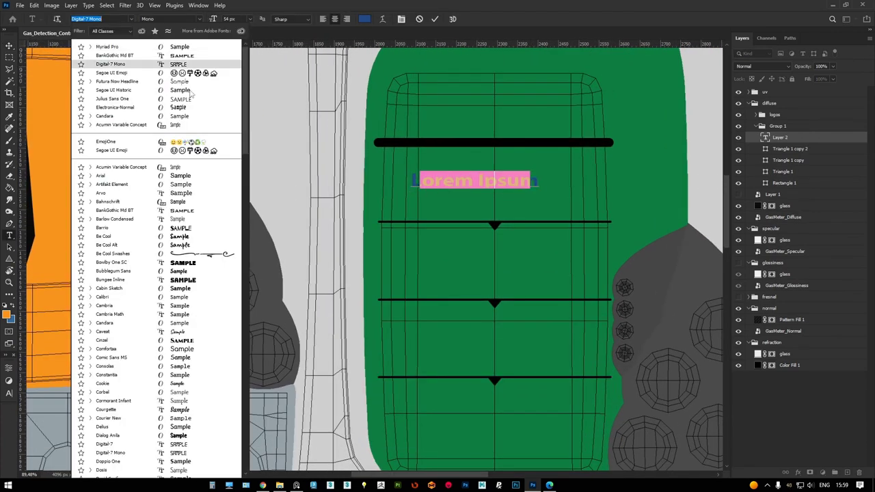
mouse_move(245, 141)
mouse_down()
mouse_move(270, 319)
mouse_move(267, 396)
mouse_move(264, 373)
mouse_up()
scroll(263, 363, up, 1)
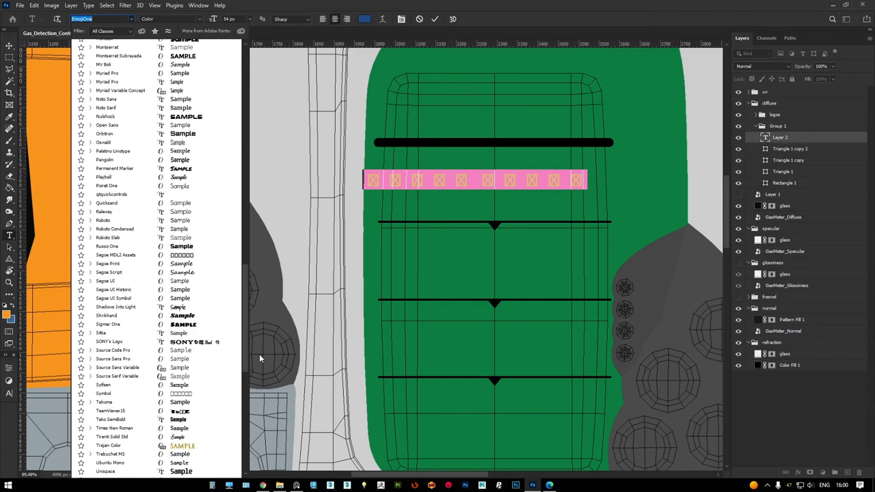
scroll(259, 354, up, 1)
scroll(257, 342, up, 1)
scroll(257, 333, up, 2)
scroll(256, 332, up, 1)
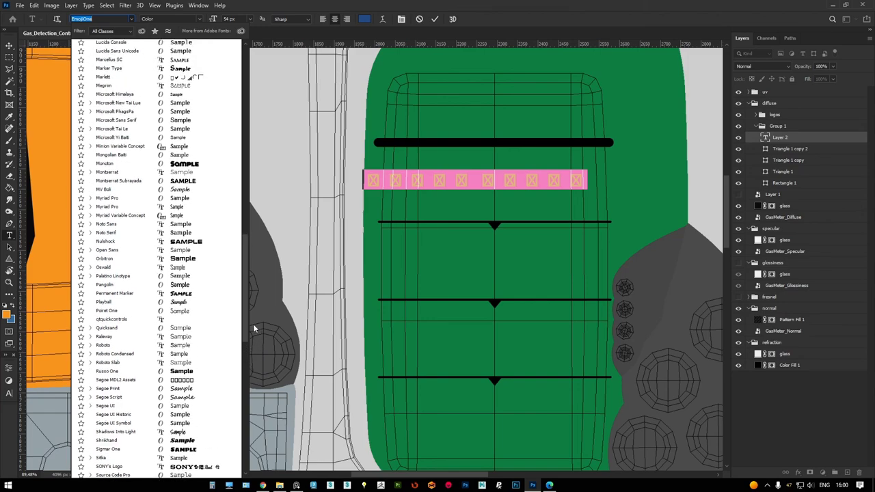
scroll(253, 324, up, 1)
scroll(251, 318, up, 1)
scroll(250, 317, up, 1)
scroll(247, 303, up, 2)
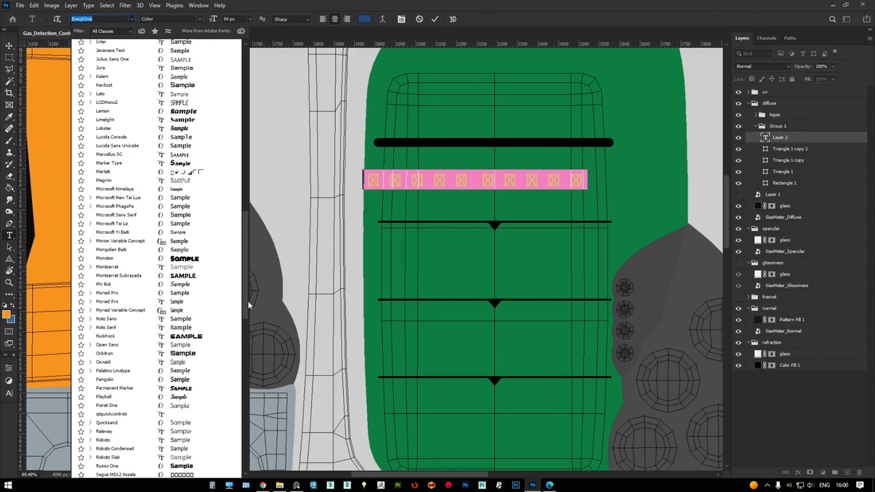
scroll(247, 301, up, 1)
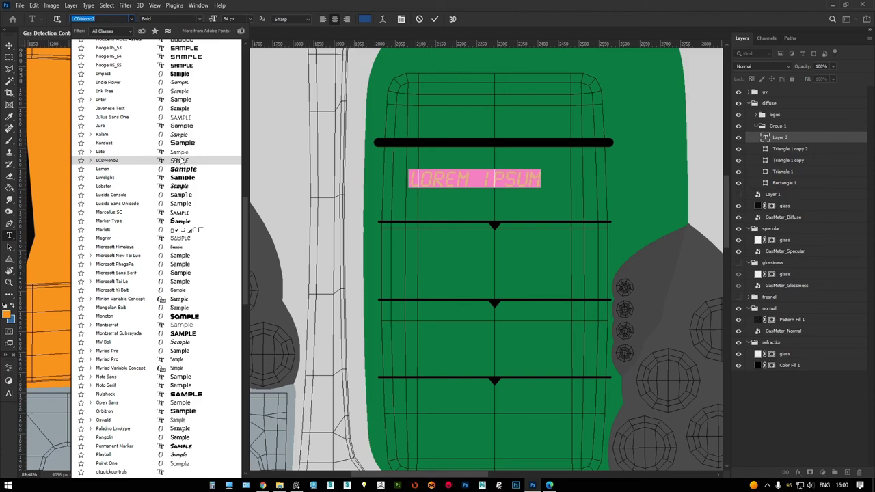
scroll(183, 161, up, 1)
scroll(188, 162, up, 4)
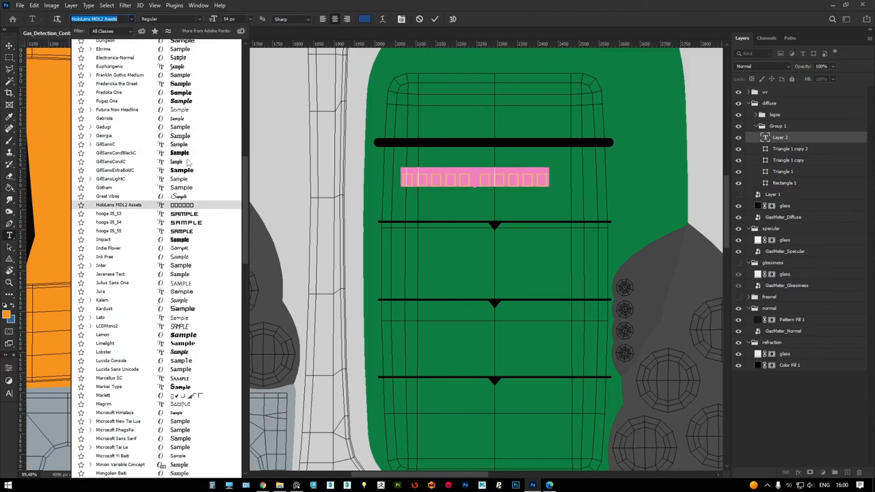
scroll(188, 163, up, 2)
scroll(190, 65, up, 2)
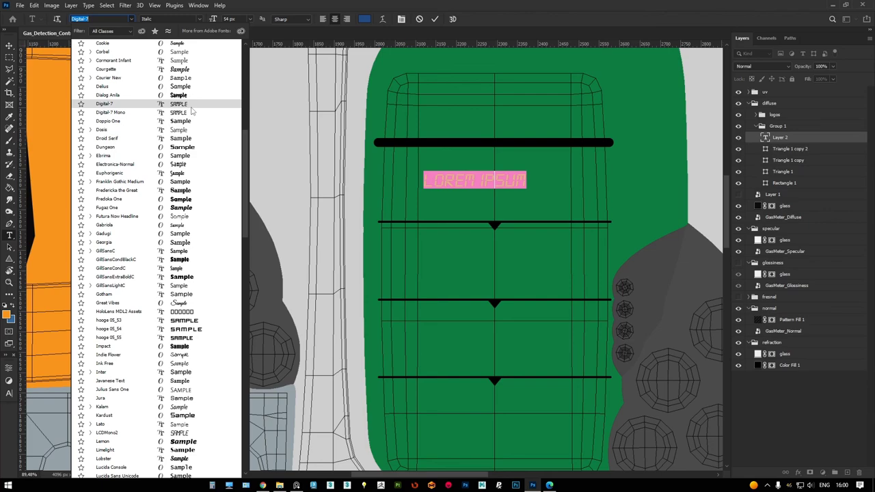
click(191, 106)
text(20.9)
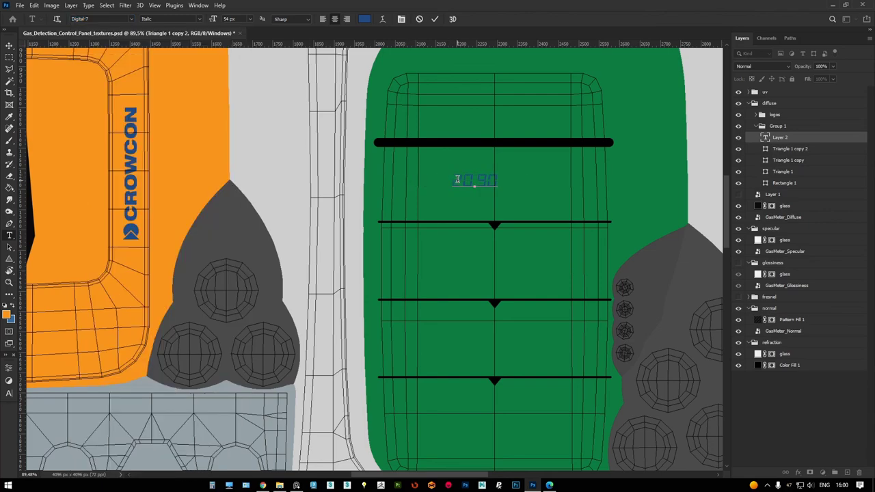
Enlarge the readout to 161 px and compare the Digital-7 and Digital-7 Mono fonts
key(ctrl+t)
click(112, 364)
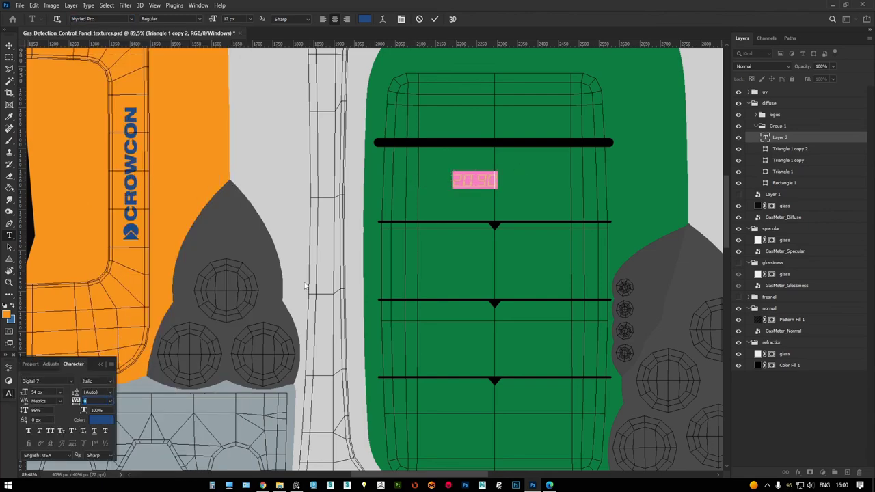
drag(214, 18, 260, 18)
click(131, 18)
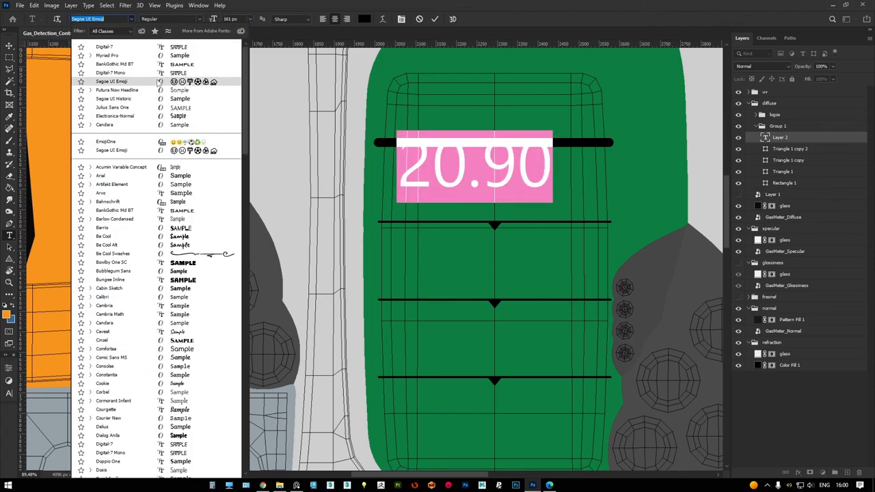
scroll(203, 259, down, 3)
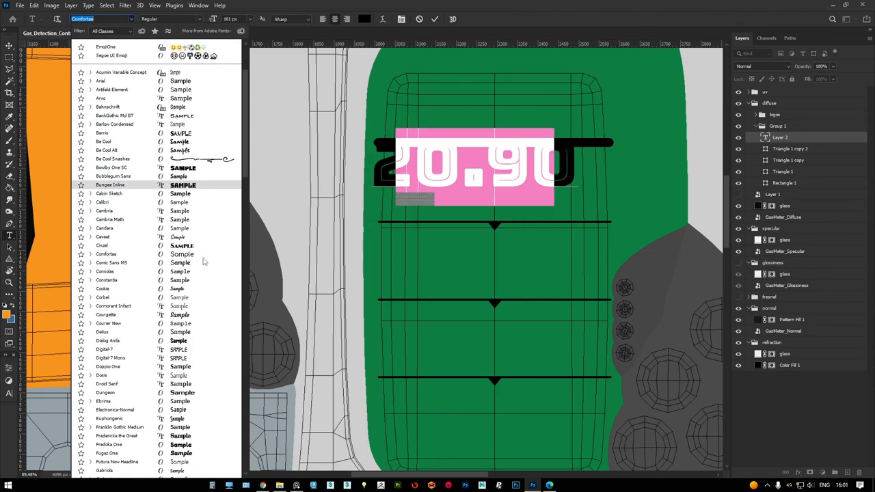
click(180, 350)
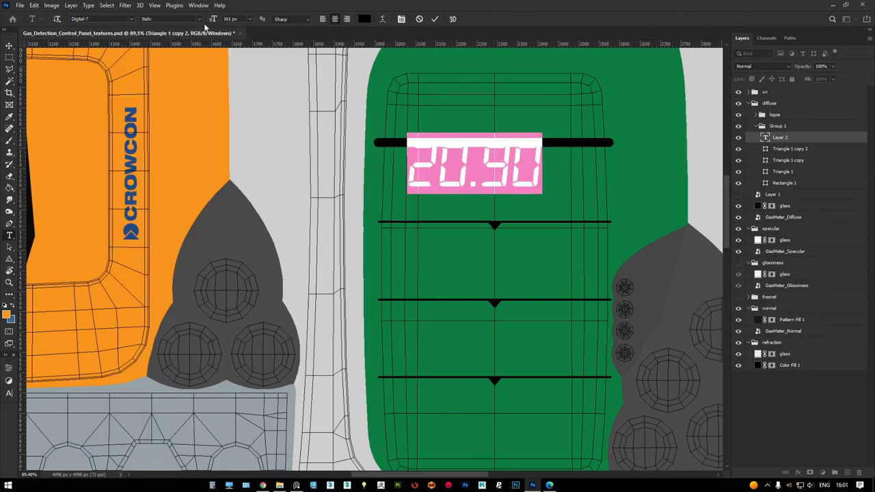
click(130, 18)
scroll(185, 273, down, 2)
click(190, 374)
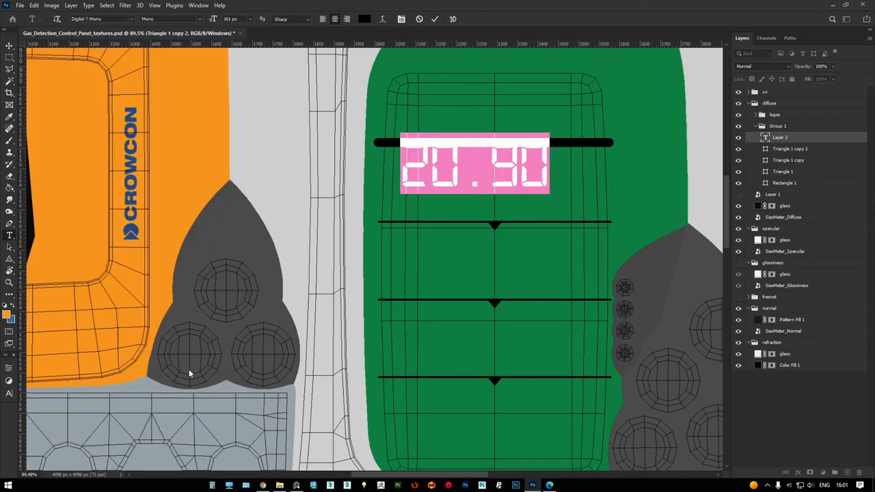
Set the 20.90 readout in LCDMono2, move it just under the top black bar, and commit
click(130, 18)
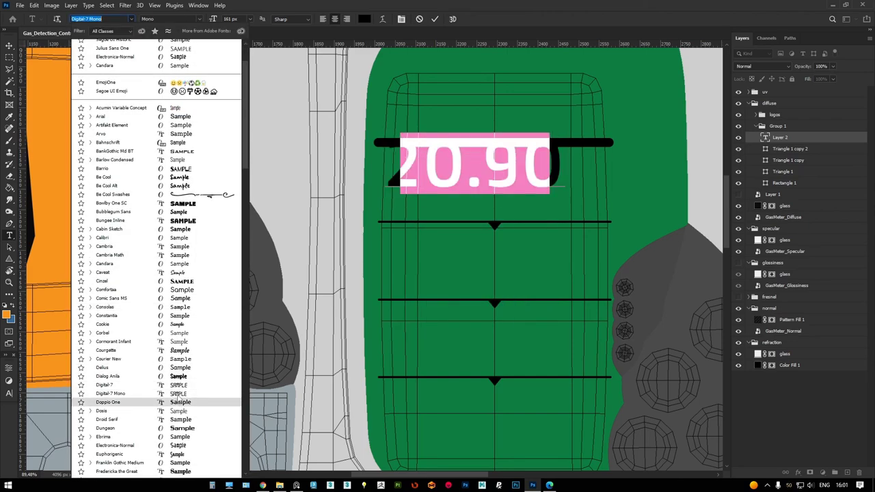
scroll(184, 387, down, 5)
scroll(186, 385, down, 5)
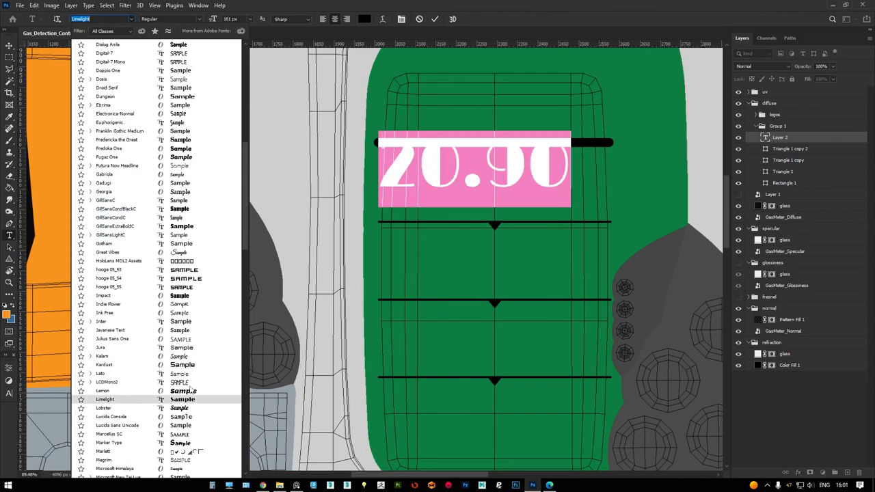
click(190, 383)
drag(480, 197, 500, 223)
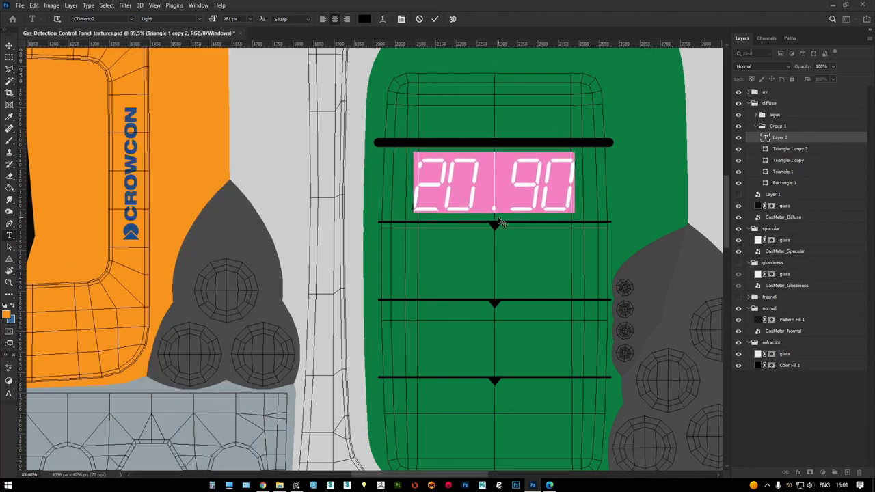
key(ctrl+Return)
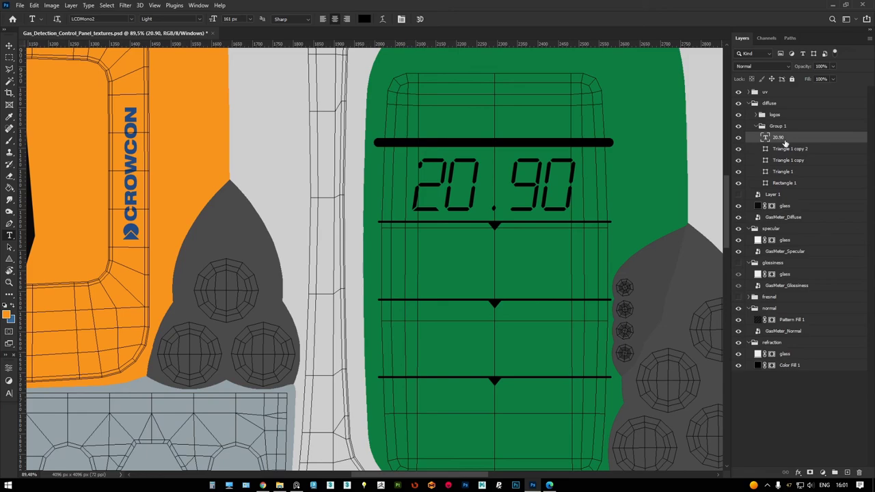
Duplicate the 20.90 readout into the next row, retype it as 0, and shift it right
key(v)
alt+drag(539, 173, 539, 249)
double_click(504, 252)
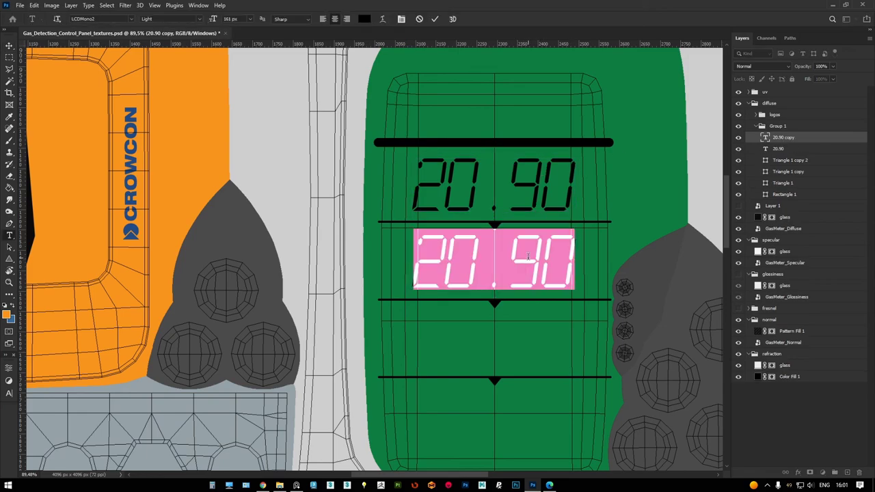
text(0)
key(ctrl+Return)
key(v)
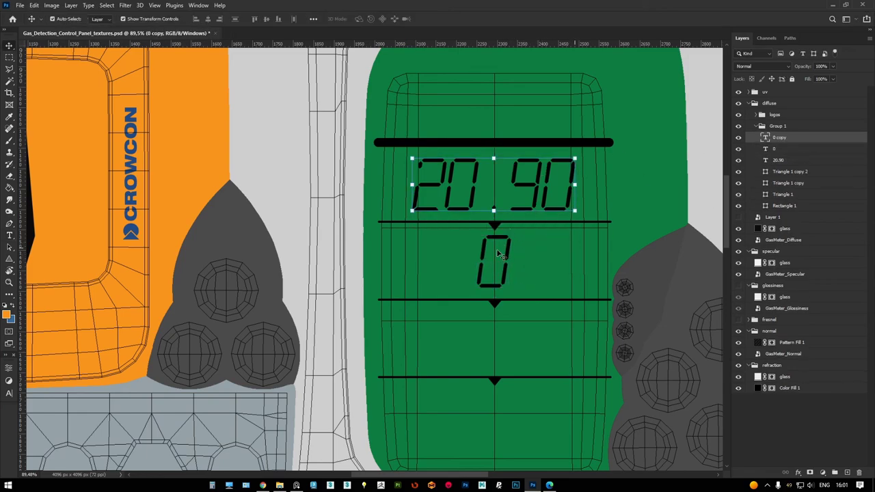
drag(505, 249, 522, 249)
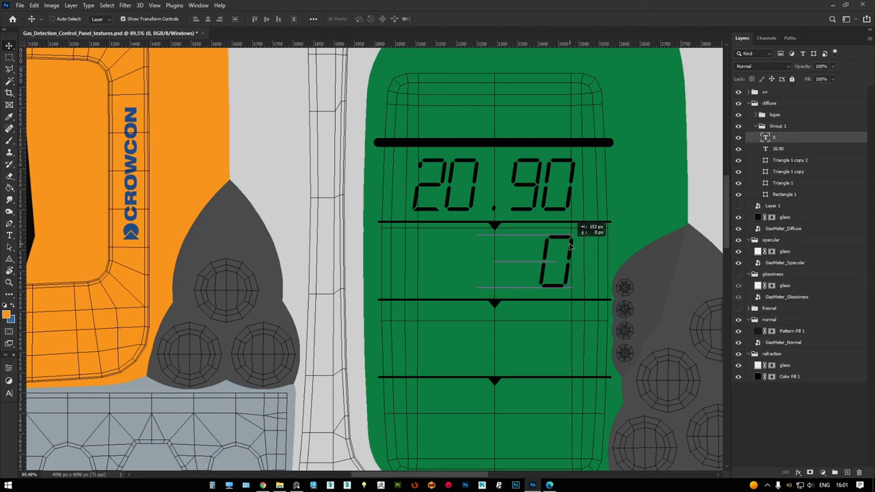
Duplicate the 0 readout down into the bottom display row
scroll(570, 225, down, 3)
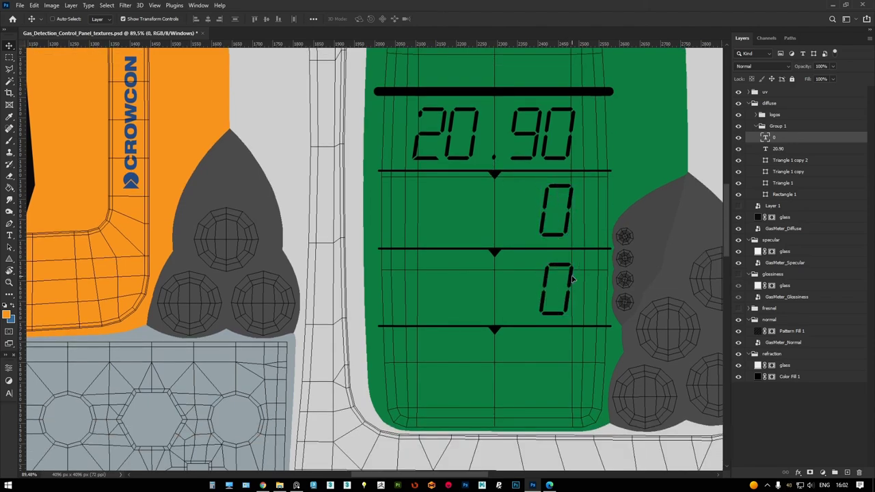
alt+drag(573, 279, 573, 357)
alt+scroll(553, 230, down, 2)
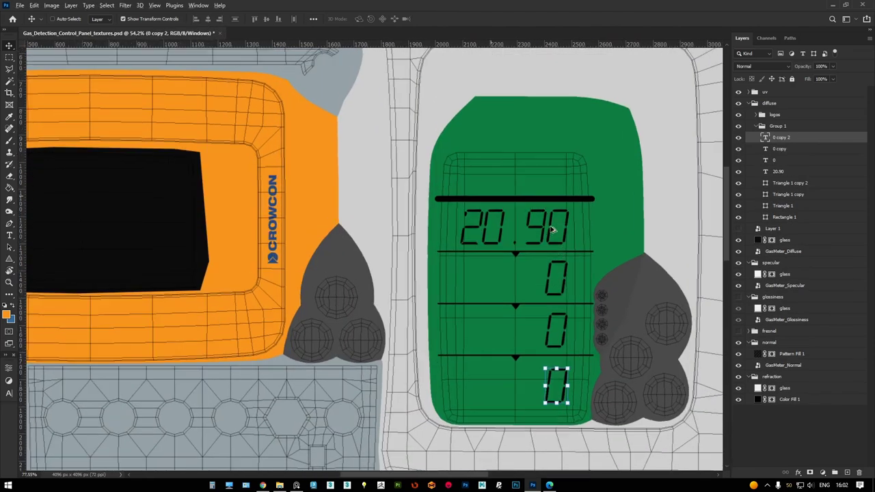
alt+scroll(552, 231, up, 4)
Add a new Light-weight placeholder text layer above the display
click(11, 235)
scroll(384, 140, up, 1)
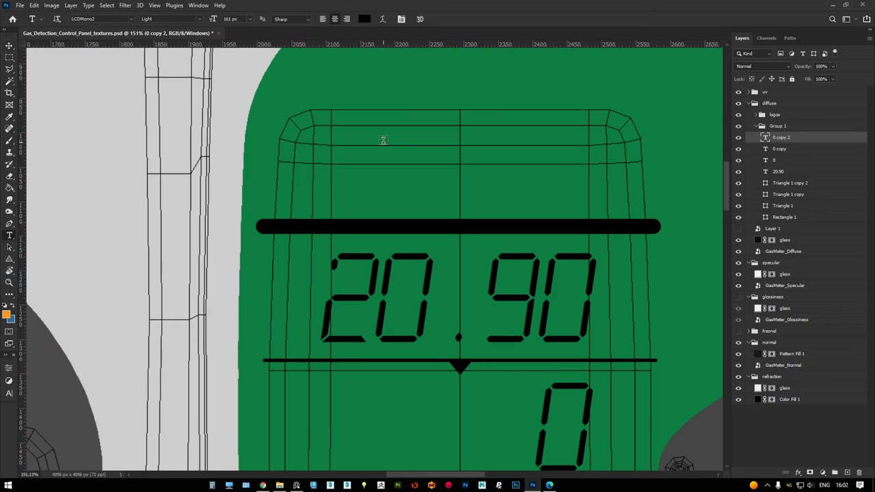
click(348, 142)
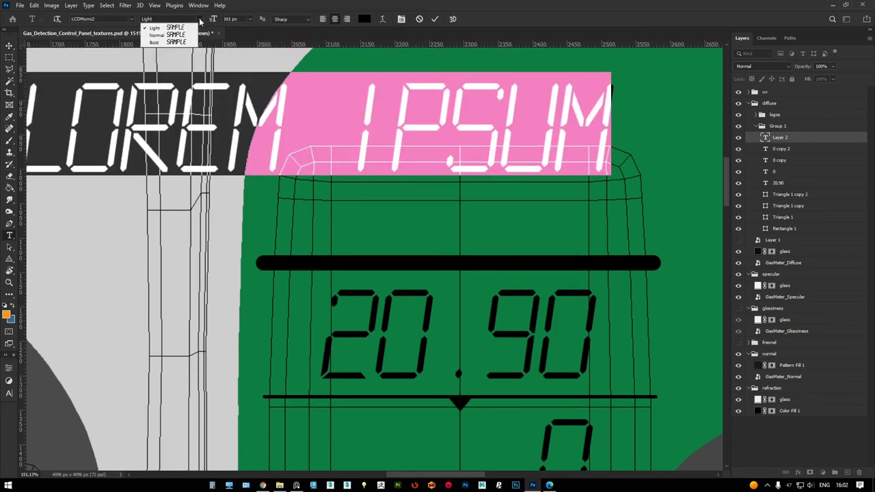
click(170, 36)
click(184, 28)
alt+scroll(398, 115, down, 2)
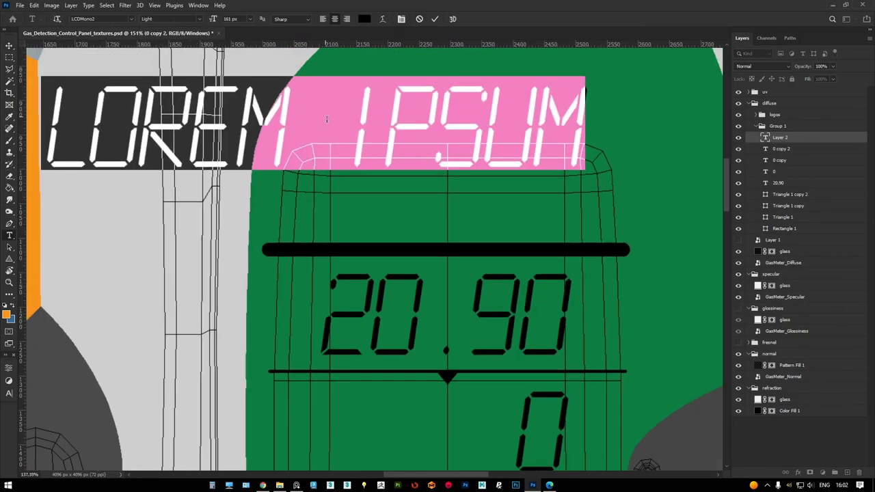
key(ctrl+Return)
Replace the placeholder text with #1=82
triple_click(399, 115)
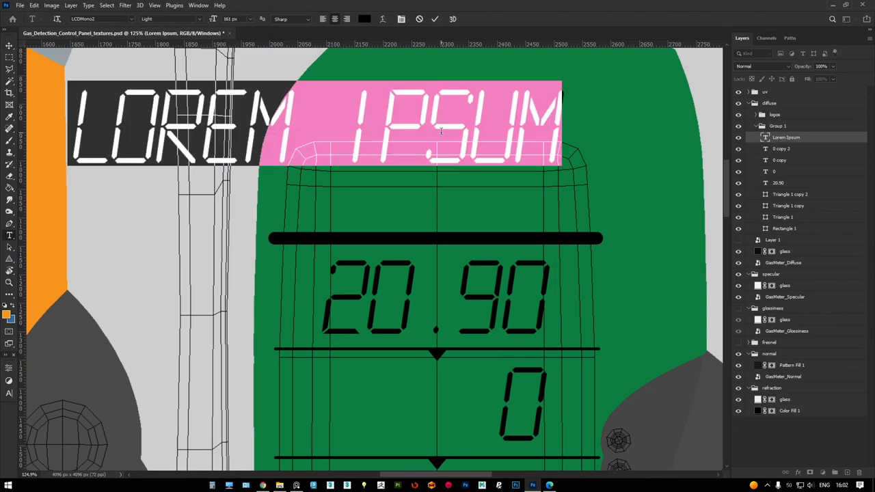
text(#1-)
key(BackSpace)
text(=82)
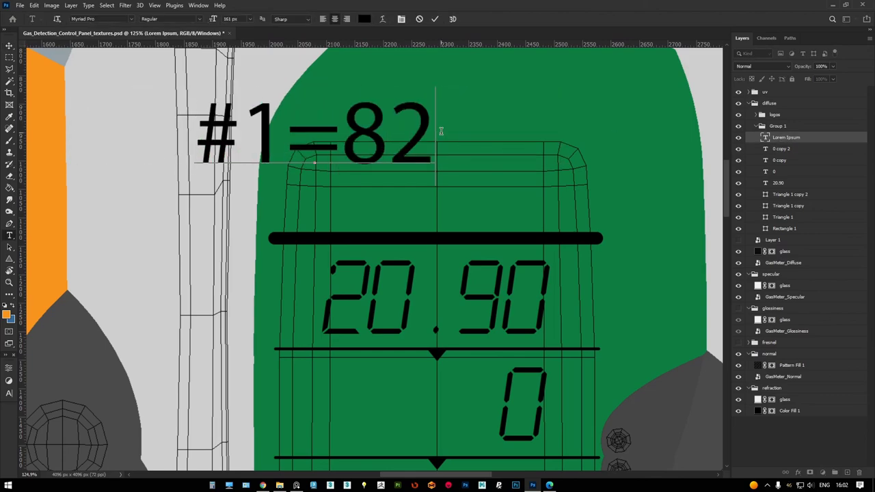
key(ctrl+a)
Apply the digital font to the #1=82 label and move it onto the green display
click(131, 19)
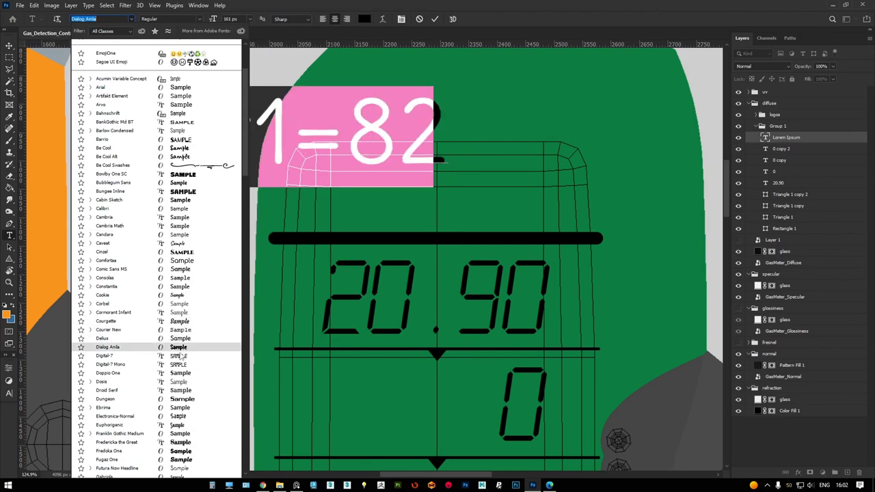
scroll(181, 369, down, 3)
scroll(184, 374, down, 3)
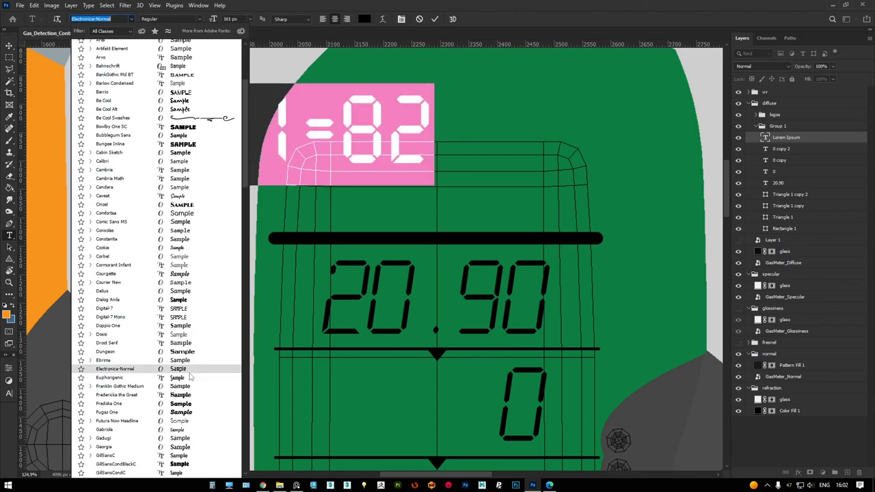
scroll(190, 382, down, 4)
scroll(191, 384, down, 2)
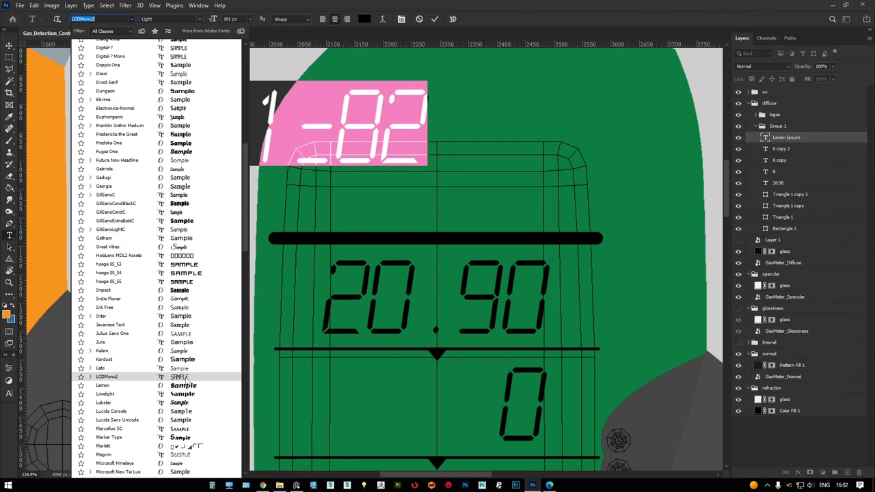
scroll(184, 380, up, 2)
scroll(184, 380, up, 2)
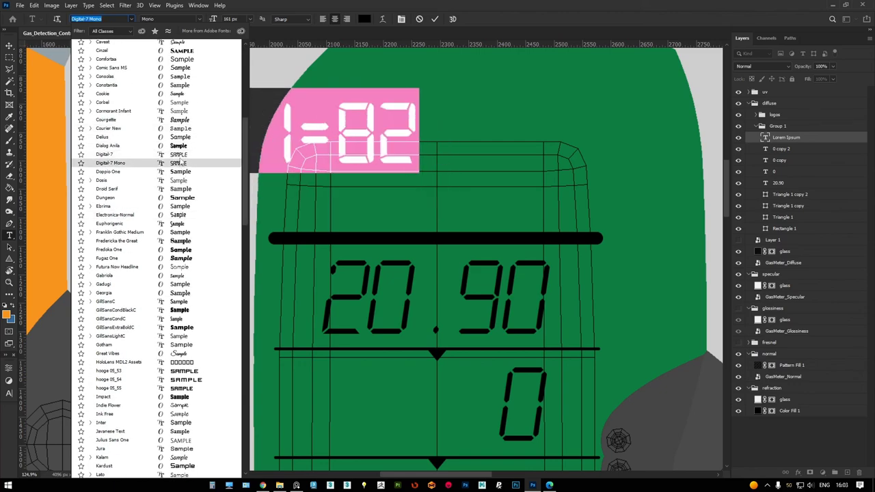
click(176, 155)
ctrl+drag(245, 127, 296, 178)
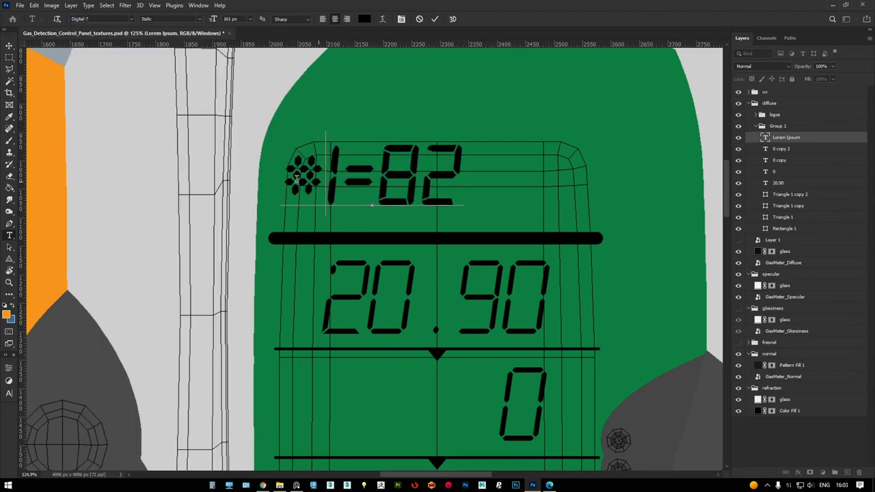
Set the label's first character to Myriad Pro Italic so it shows a proper #
double_click(296, 178)
click(131, 18)
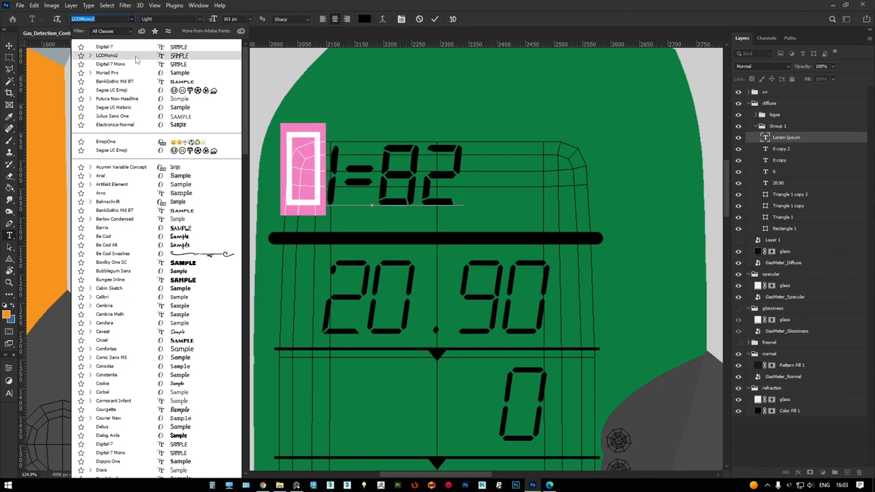
click(137, 72)
click(404, 210)
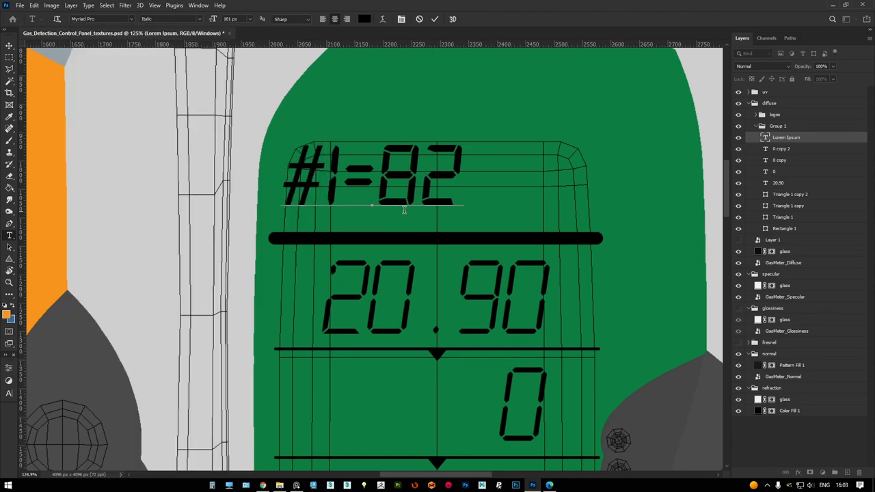
key(ctrl+a)
Shrink the label to about half size, duplicate it below, and scale both slightly smaller
click(765, 136)
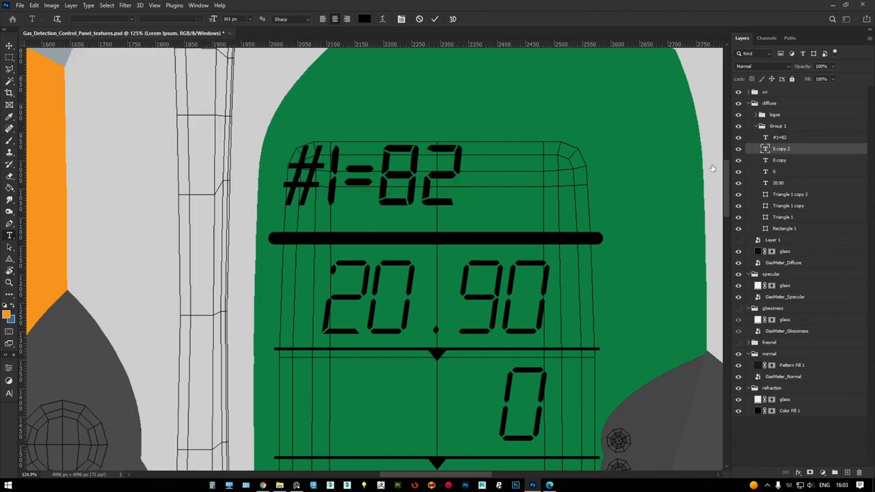
key(ctrl+t)
mouse_move(464, 130)
mouse_down()
mouse_move(378, 184)
mouse_move(382, 164)
mouse_up()
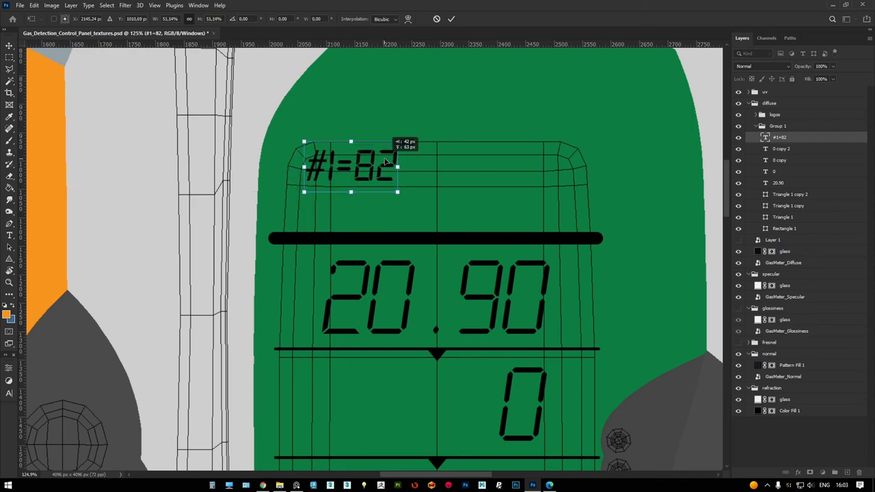
key(Return)
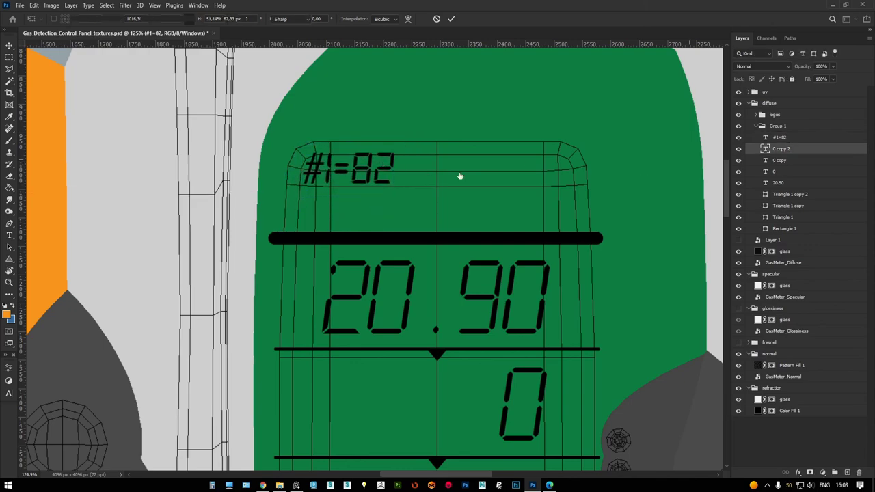
alt+drag(384, 167, 368, 208)
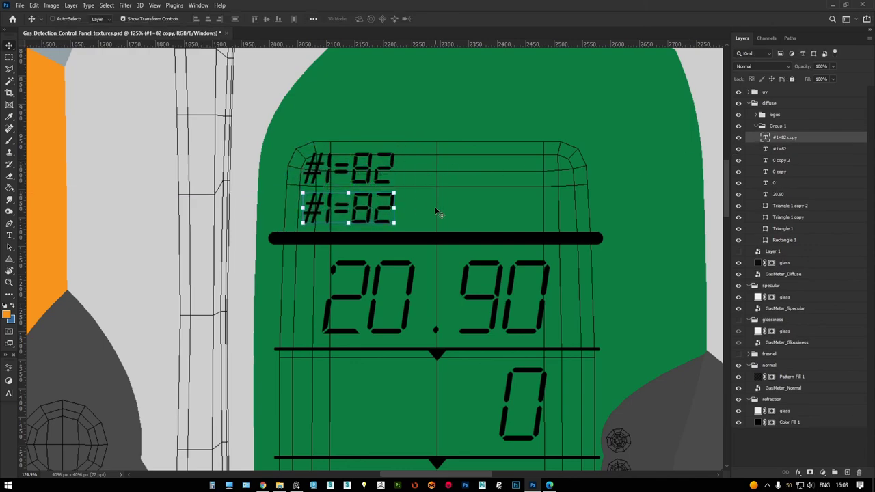
shift+click(783, 152)
key(ctrl+t)
drag(394, 153, 353, 168)
key(Return)
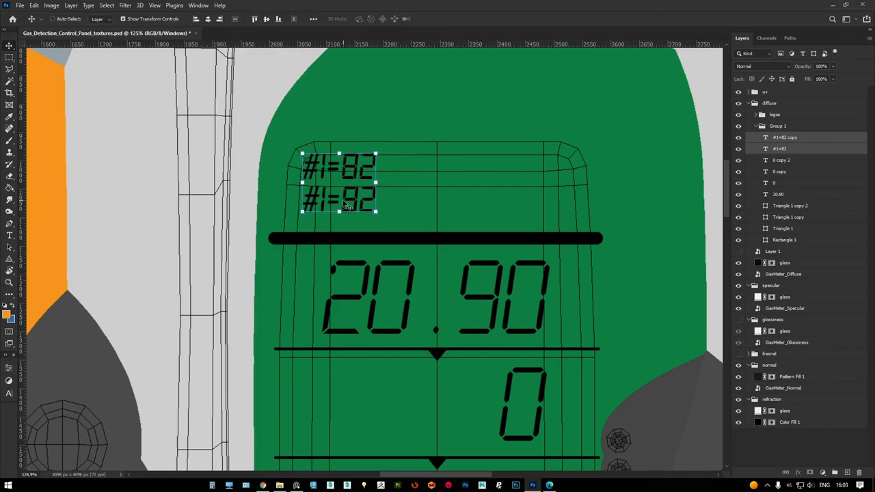
Nudge the lower label down about 10 px, keeping the original label font
click(780, 152)
click(791, 138)
drag(351, 201, 350, 209)
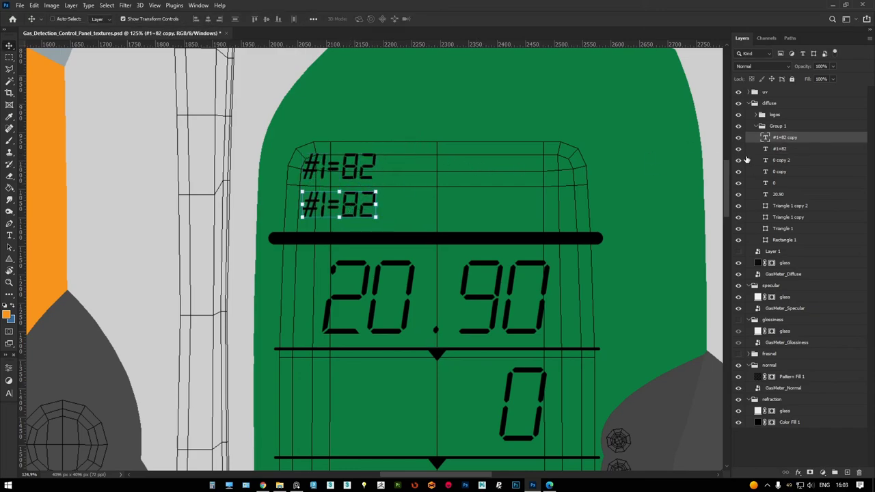
ctrl+click(779, 148)
double_click(337, 180)
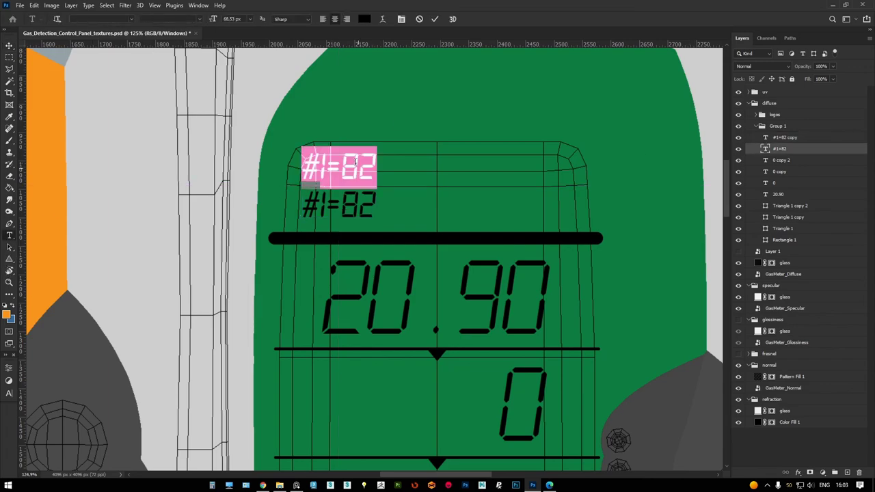
click(782, 149)
click(134, 19)
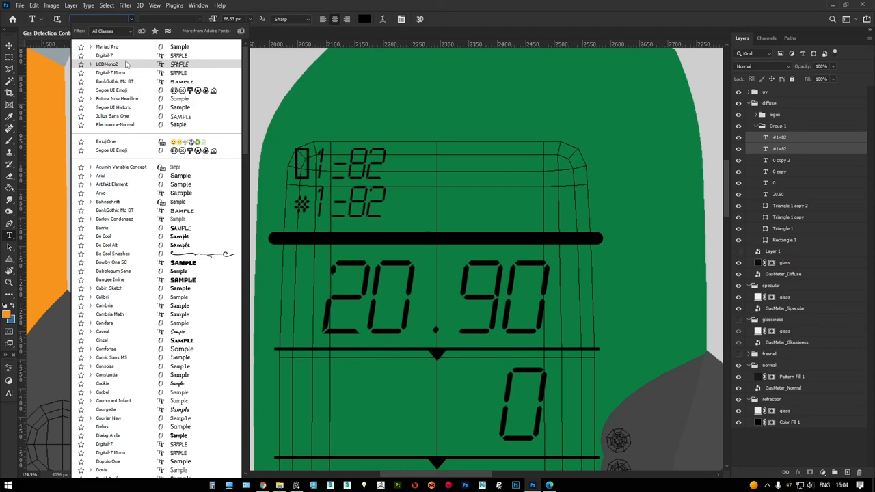
click(706, 38)
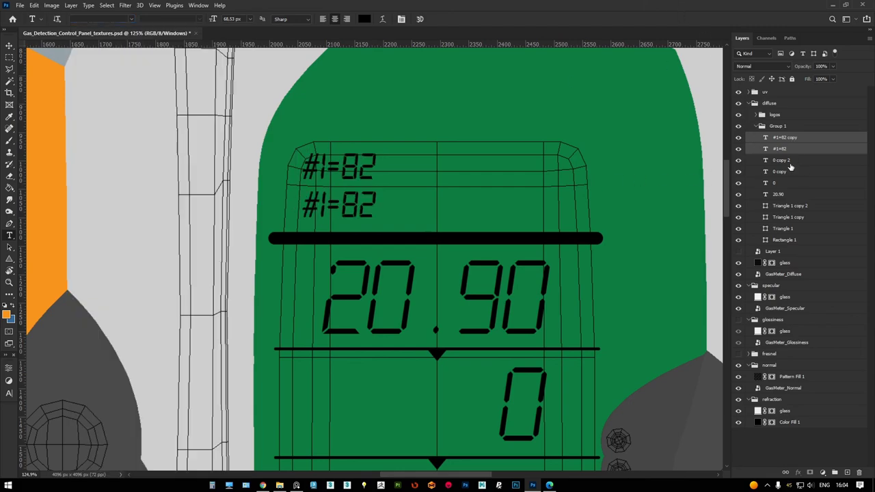
Duplicate both labels to the right half and edit them to #4=H2S and #2=CH4
key(v)
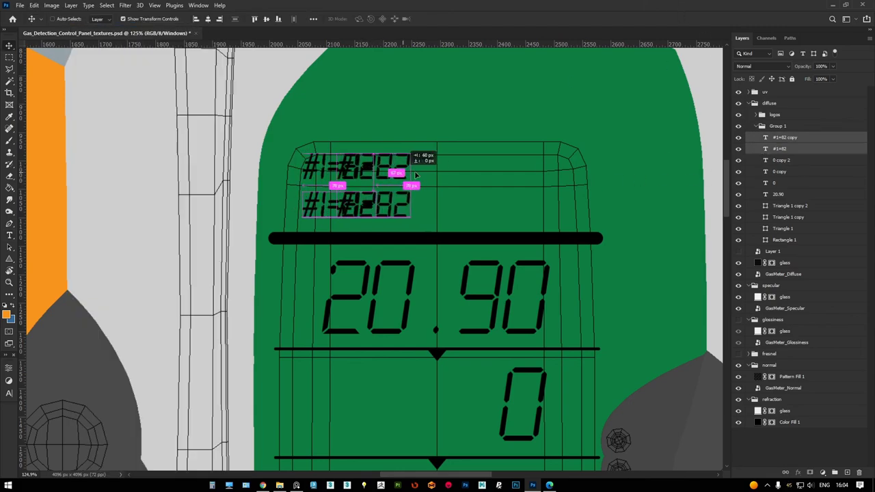
alt+drag(369, 178, 525, 177)
alt+scroll(484, 178, down, 2)
alt+scroll(484, 178, up, 2)
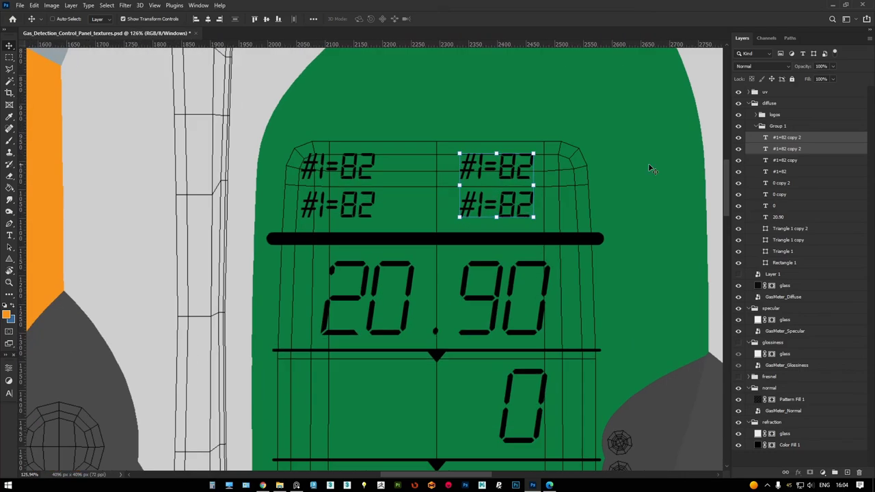
double_click(482, 203)
text(4)
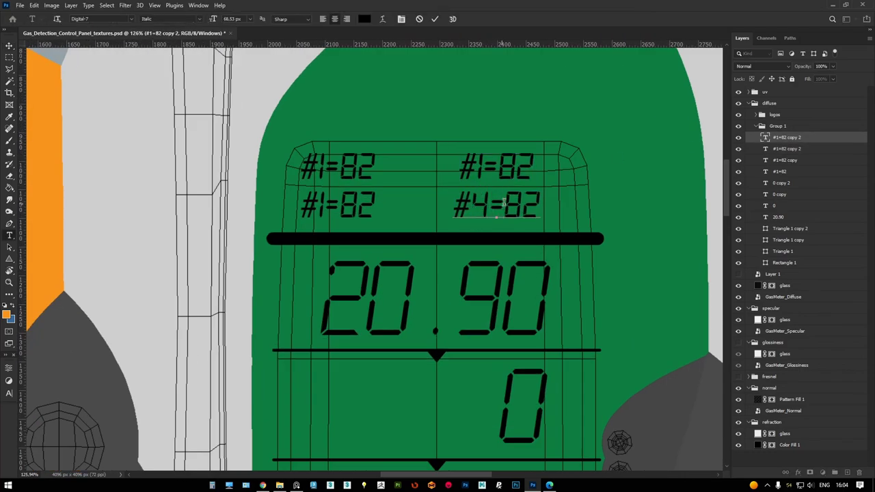
text(H2S)
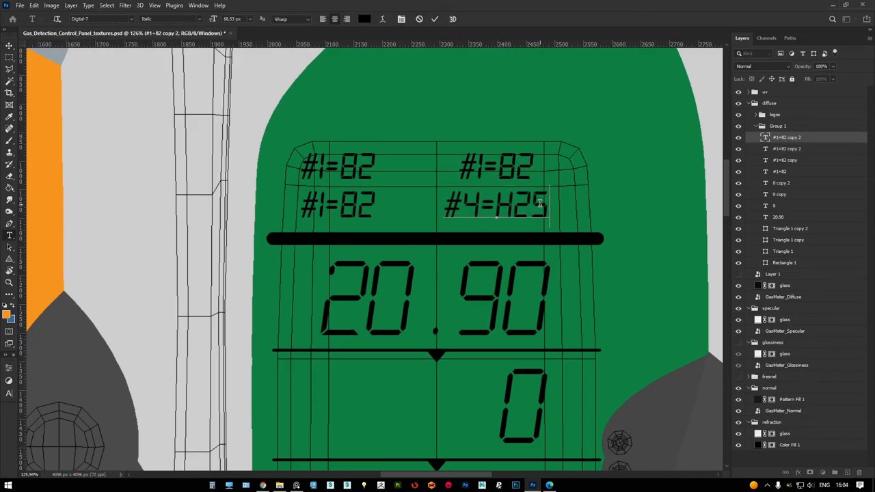
click(788, 149)
key(v)
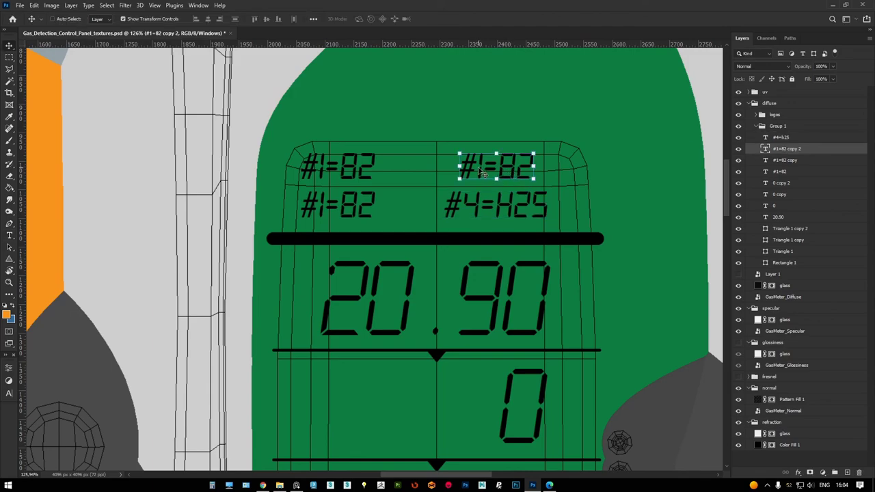
double_click(478, 168)
text(2=CH4)
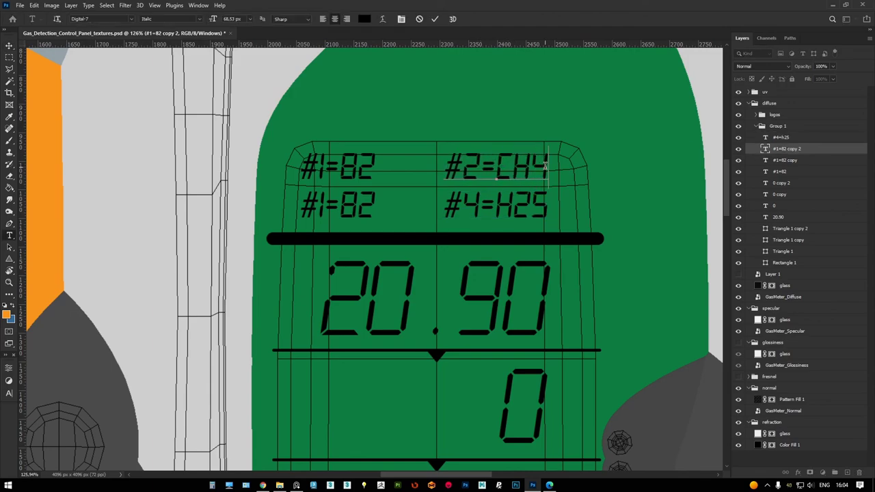
click(784, 161)
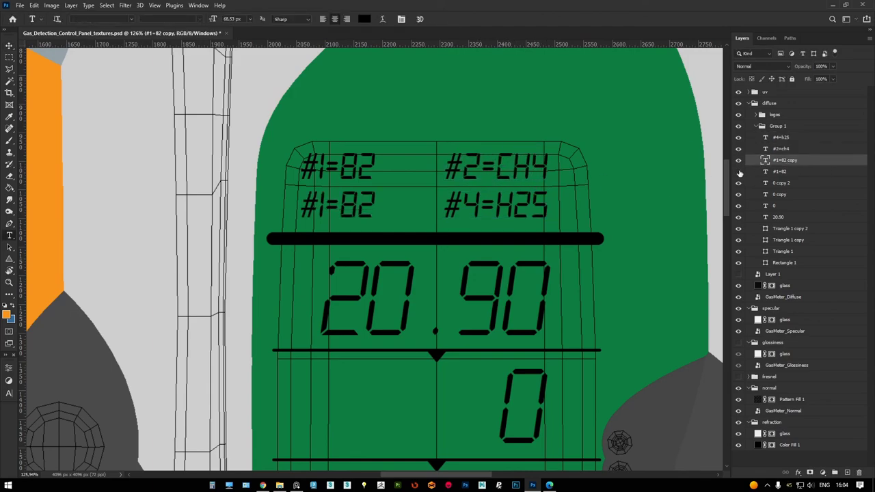
Change the lower-left label to #3=CO
double_click(767, 172)
double_click(765, 160)
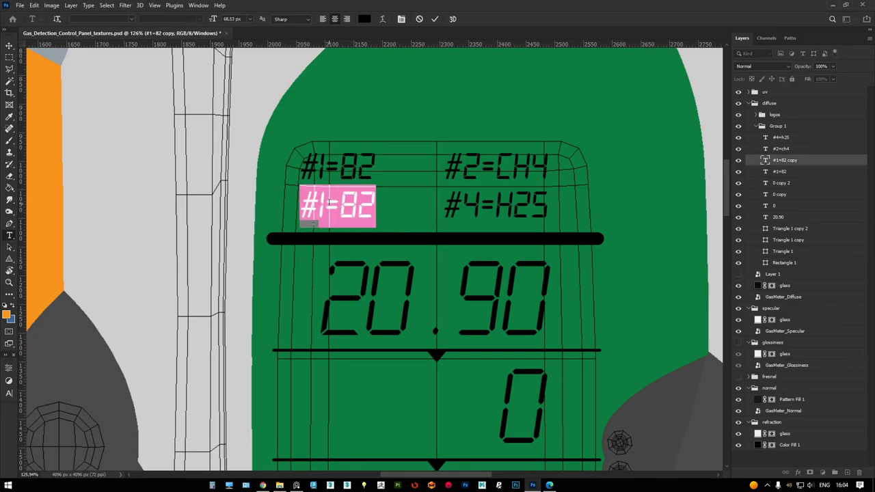
mouse_move(329, 202)
mouse_down()
mouse_move(318, 203)
mouse_move(380, 203)
mouse_up()
text(3=CO)
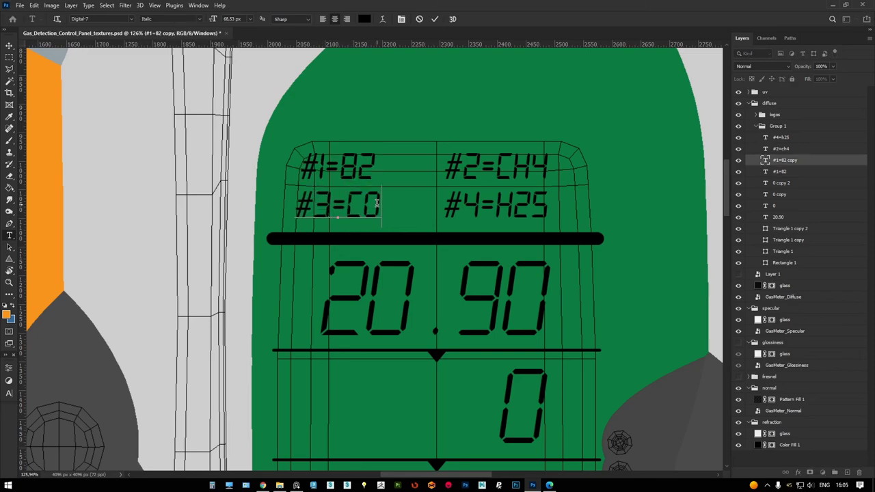
key(ctrl+Return)
Save the texture as a PNG, overwriting GasMeter_Diffuse.png
alt+scroll(377, 202, down, 3)
alt+scroll(478, 191, down, 3)
alt+scroll(574, 171, down, 3)
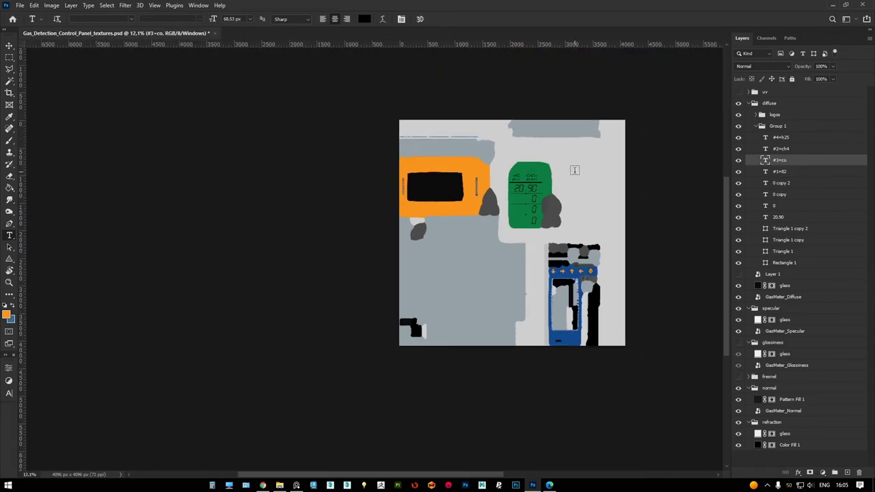
alt+scroll(575, 170, up, 1)
key(ctrl+shift+s)
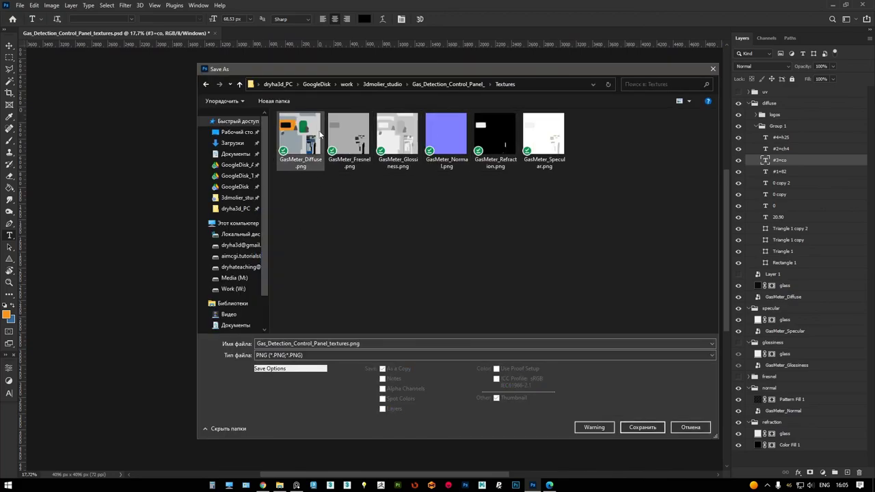
double_click(301, 137)
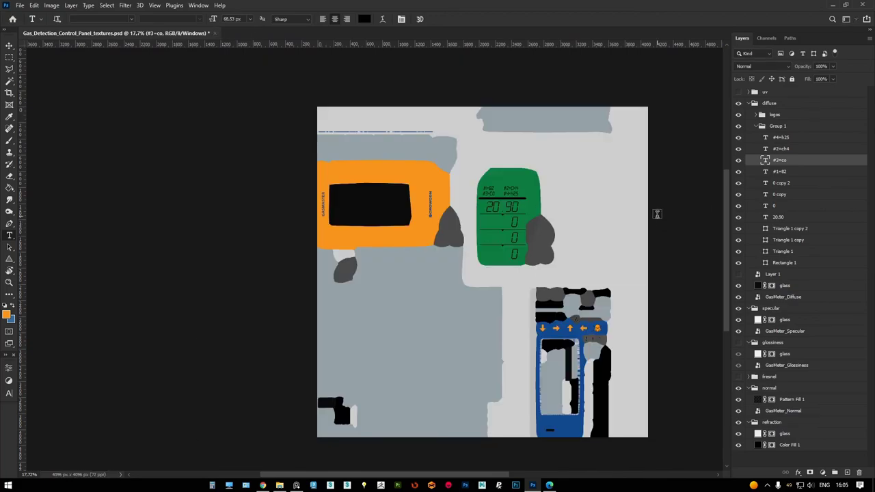
Re-render the Gasmaster panel with V-Ray in 3ds Max and close the render window
key(alt+Tab)
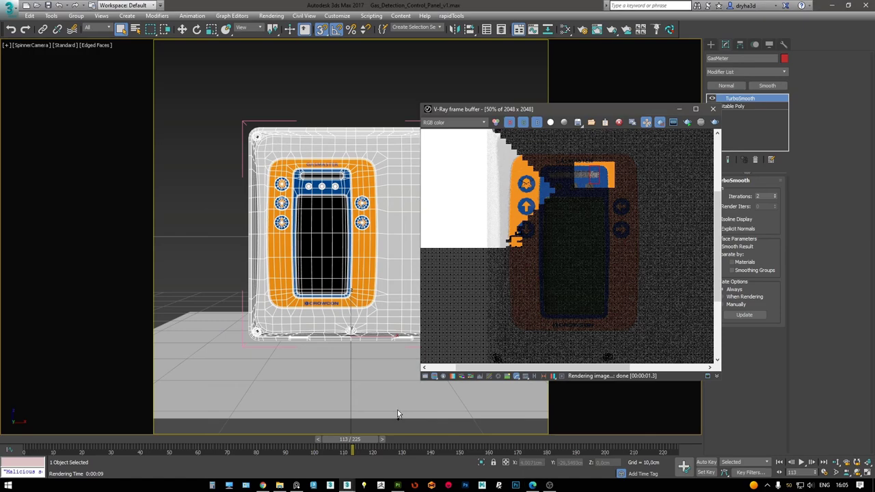
click(714, 123)
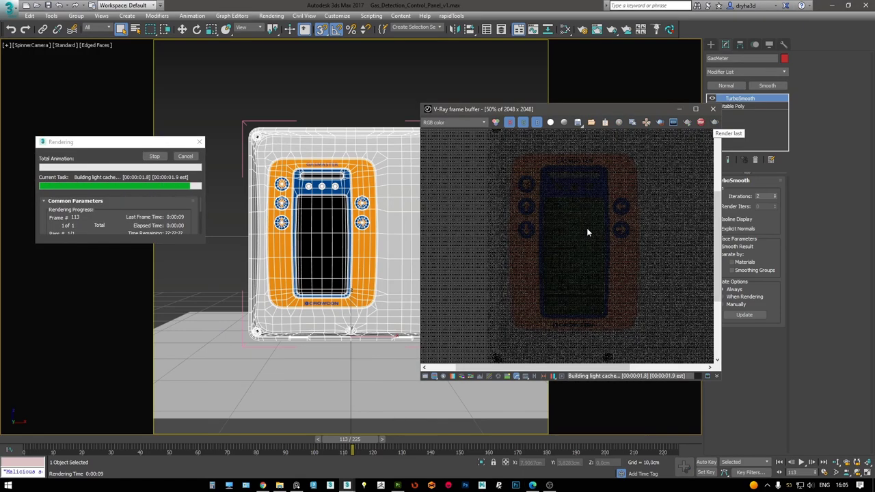
click(713, 109)
Collapse the panel's Unwrap UVW modifier into Editable Poly and render the textured panel again
click(736, 107)
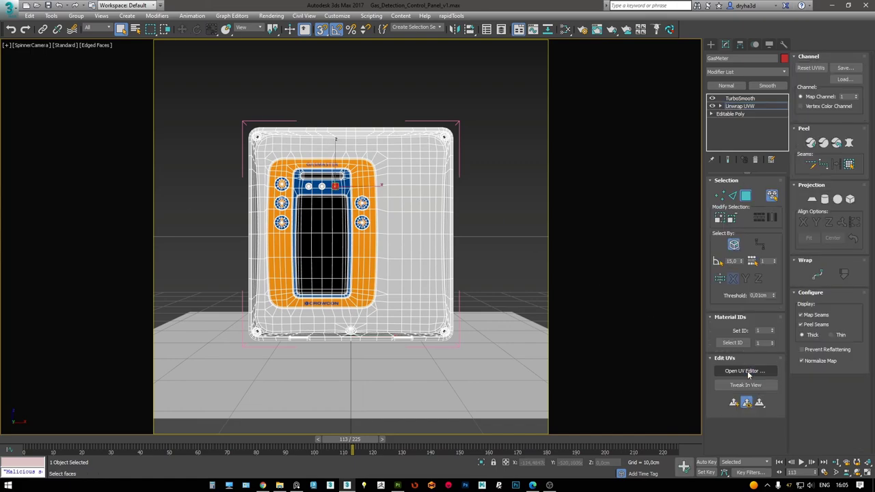
click(745, 371)
click(226, 251)
scroll(226, 251, up, 3)
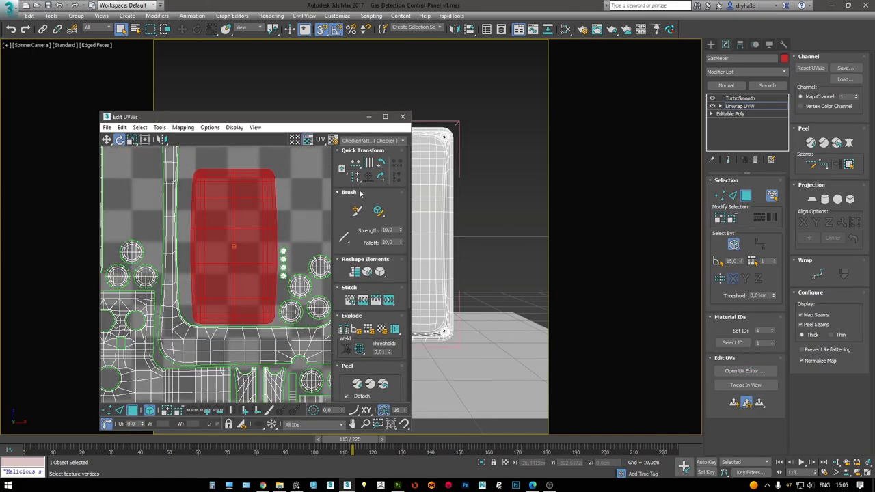
right_click(726, 105)
click(756, 141)
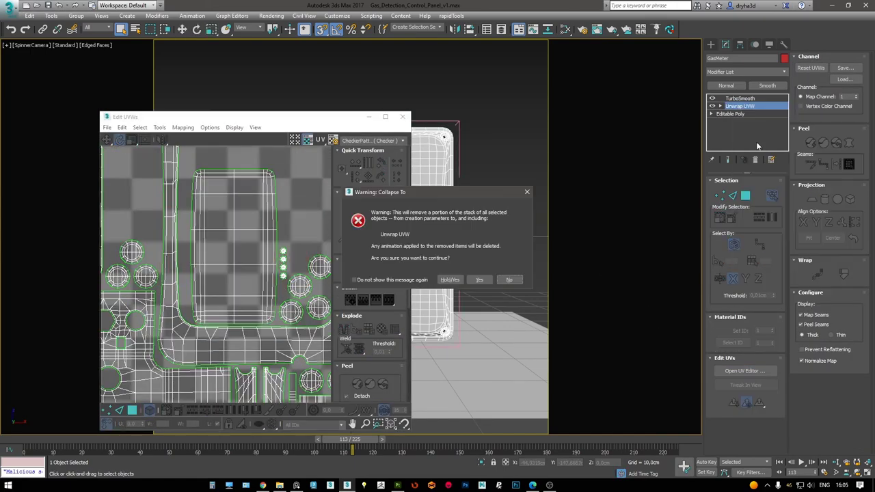
click(476, 280)
key(shift+q)
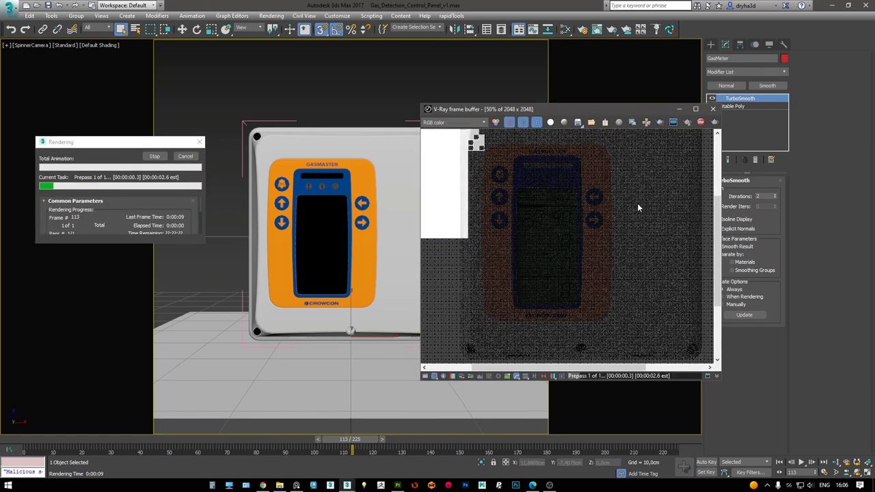
scroll(545, 198, up, 2)
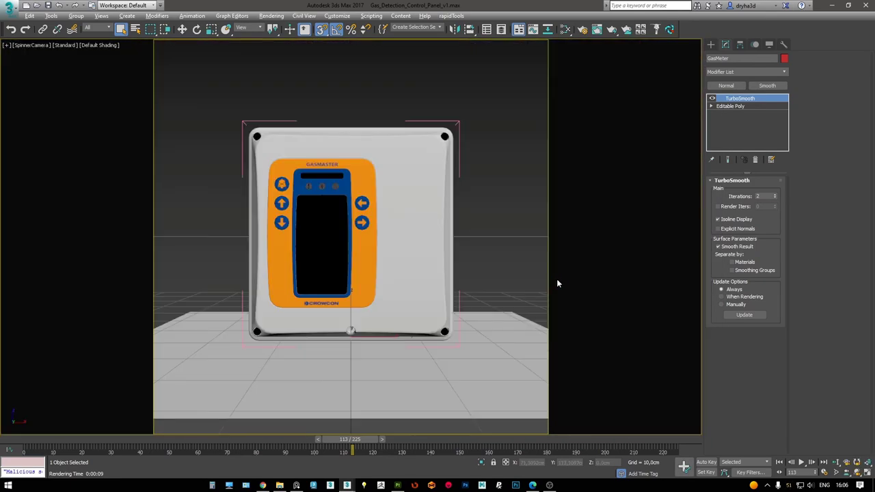
Delete the stray Layer 1 from the diffuse group and hide the diffuse, specular and glossiness groups
click(566, 30)
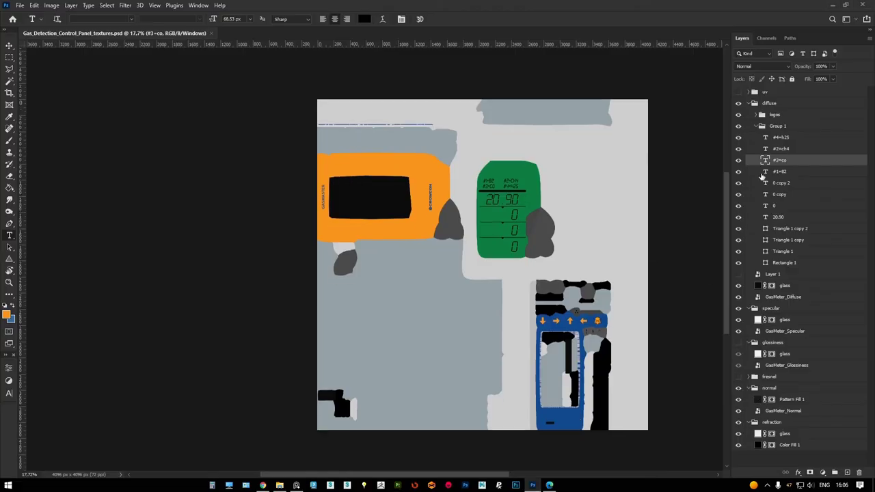
click(748, 103)
click(750, 103)
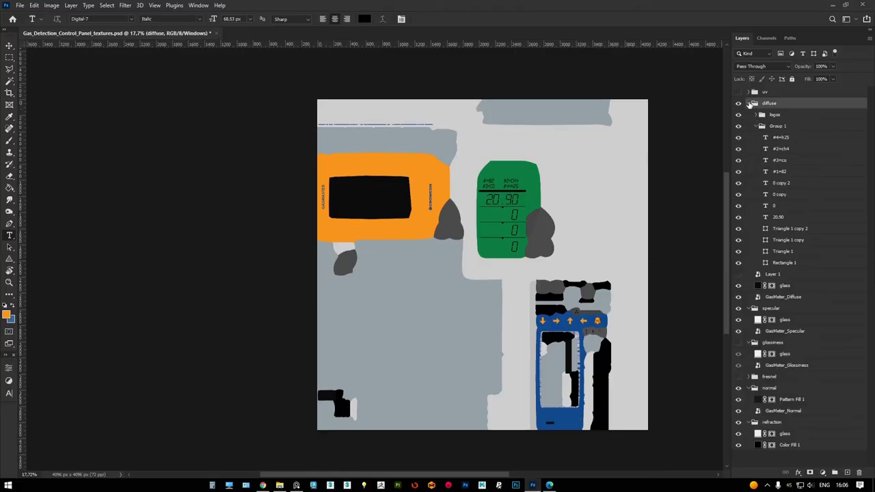
click(774, 274)
key(Delete)
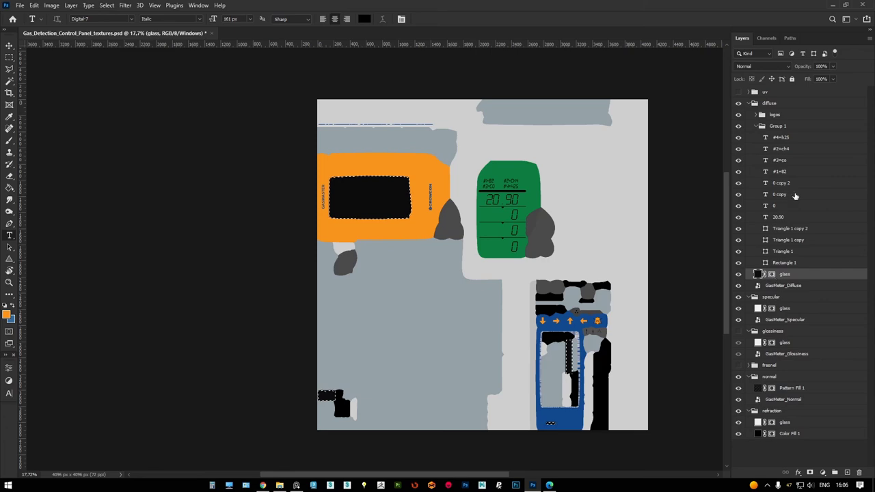
click(748, 103)
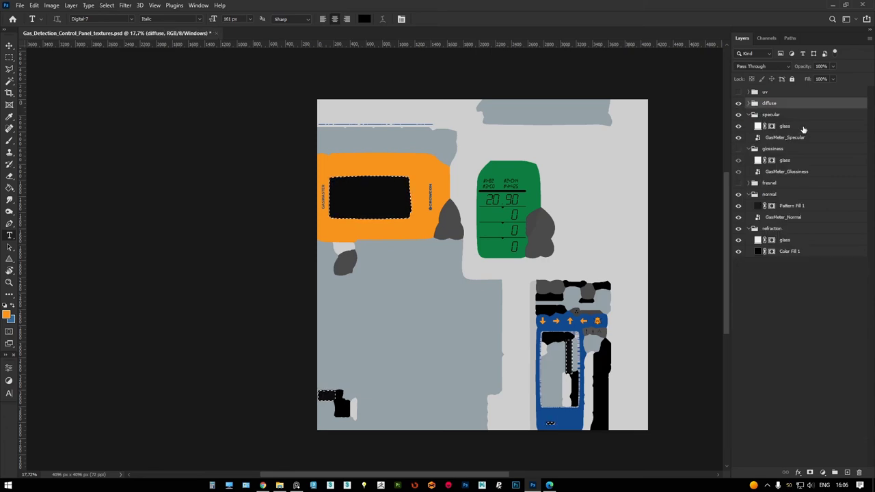
click(737, 102)
alt+scroll(577, 304, up, 1)
click(737, 114)
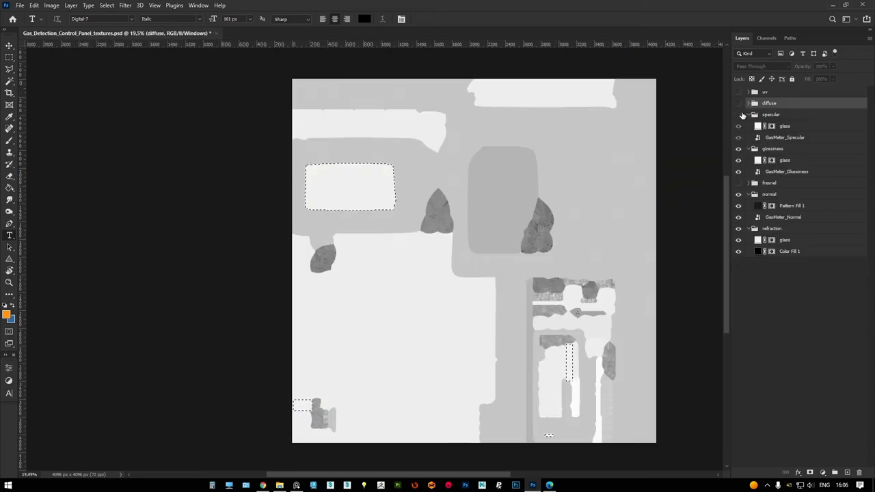
click(737, 149)
Add a flat R127 G127 B255 Solid Color fill named glass in the normal group
click(790, 205)
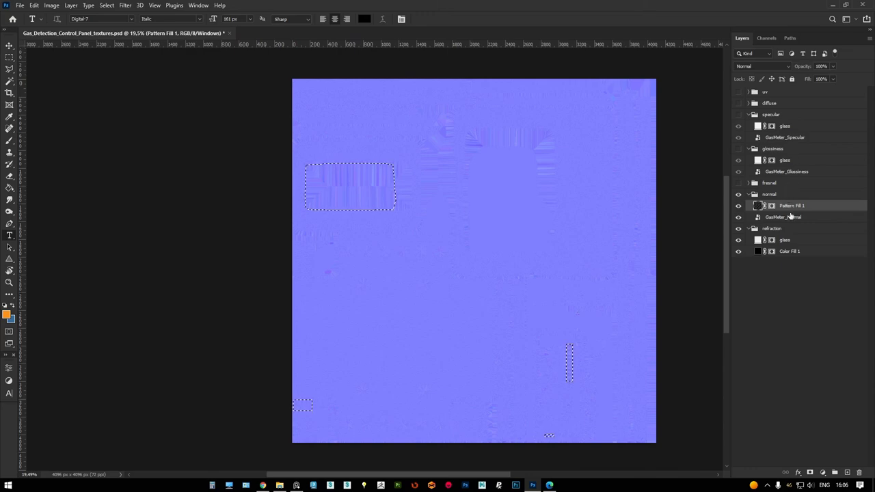
click(822, 473)
click(821, 311)
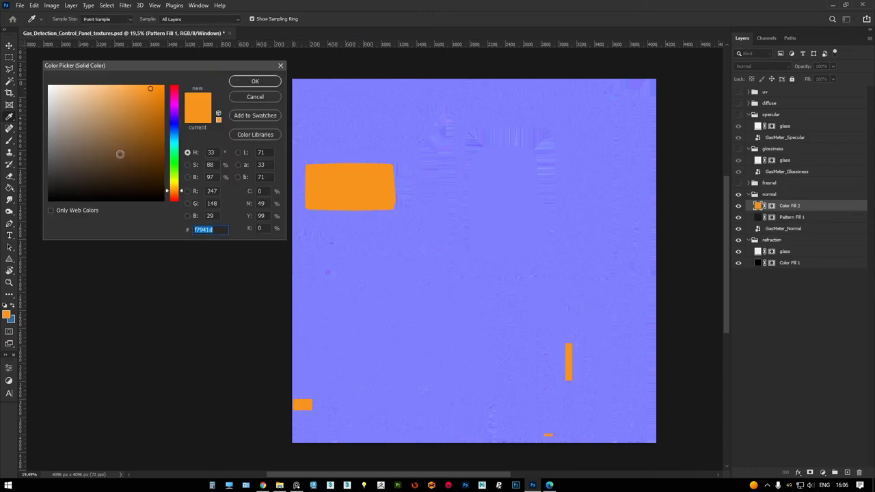
text(127)
key(Tab)
text(255)
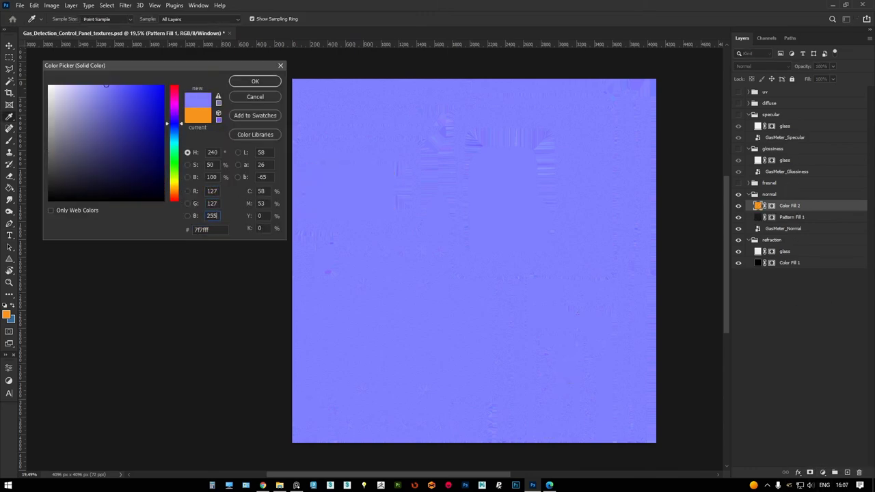
key(Return)
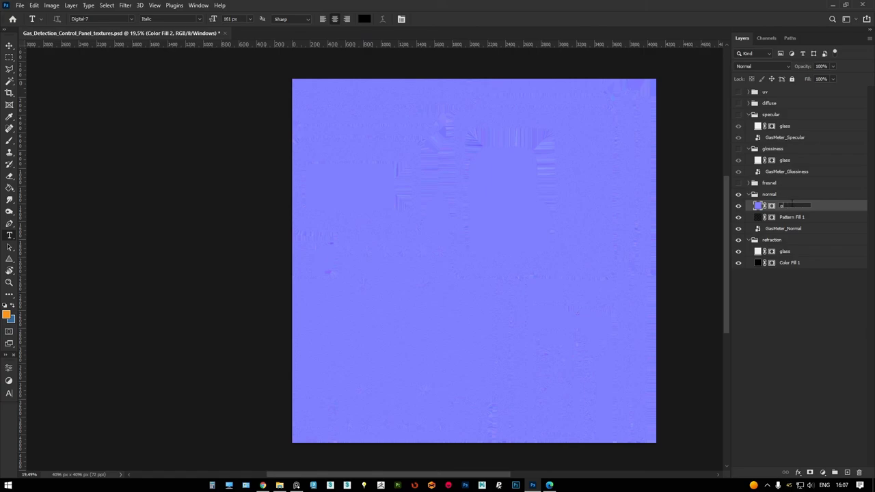
alt+scroll(303, 140, up, 3)
alt+scroll(302, 140, down, 5)
Abandon a first PNG save and move Pattern Fill 1 above the glass fill layer
key(ctrl+shift+s)
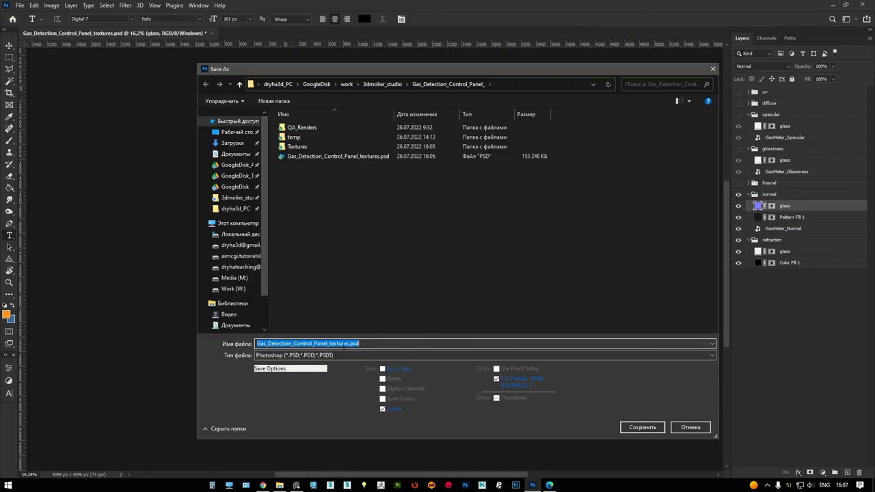
click(287, 354)
click(280, 312)
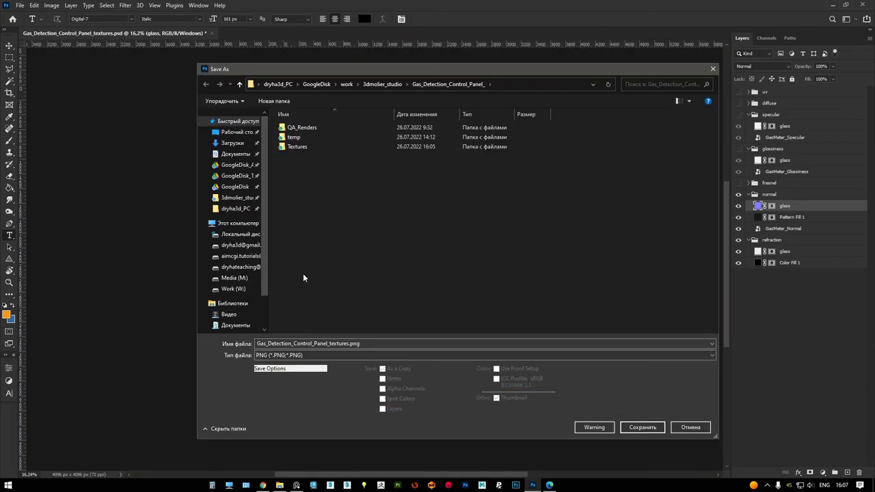
click(667, 427)
alt+scroll(556, 315, up, 5)
drag(793, 217, 793, 203)
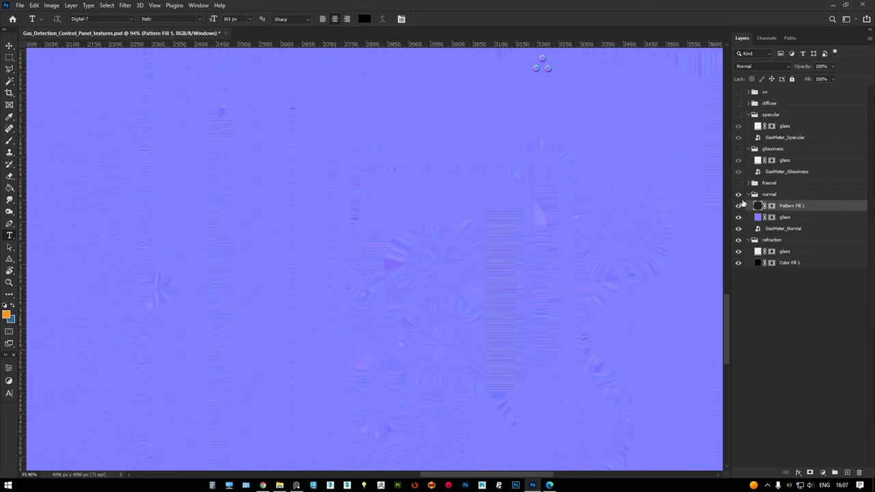
alt+scroll(480, 251, down, 3)
Save a PNG copy over the existing normal-map file and show the UV wireframe layer
key(ctrl+shift+s)
click(287, 355)
click(280, 309)
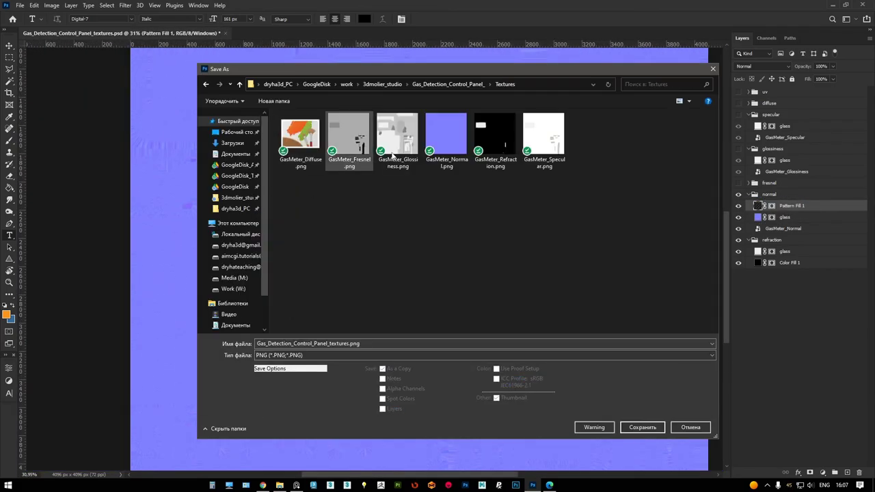
click(642, 427)
click(738, 92)
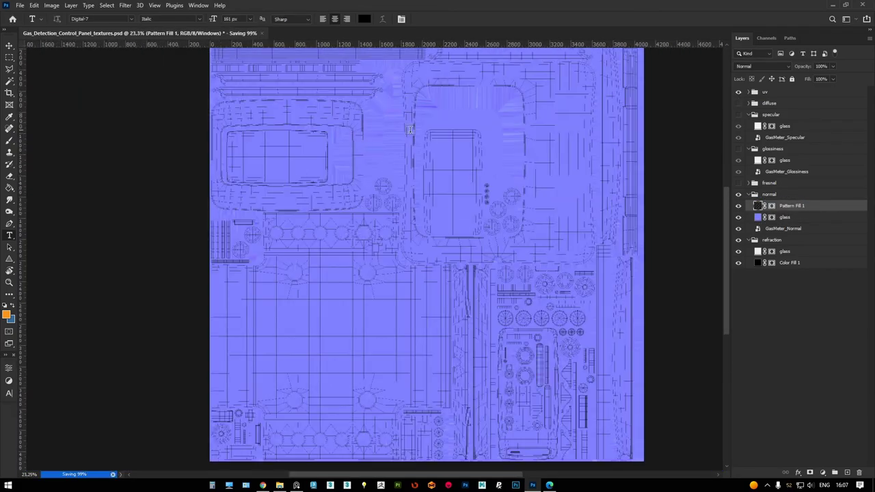
alt+scroll(283, 160, up, 3)
click(452, 180)
Retry saving the PNG over GasMeter_Normal.png in Textures and dismiss the file-in-use error
key(ctrl+shift+s)
click(287, 354)
click(280, 309)
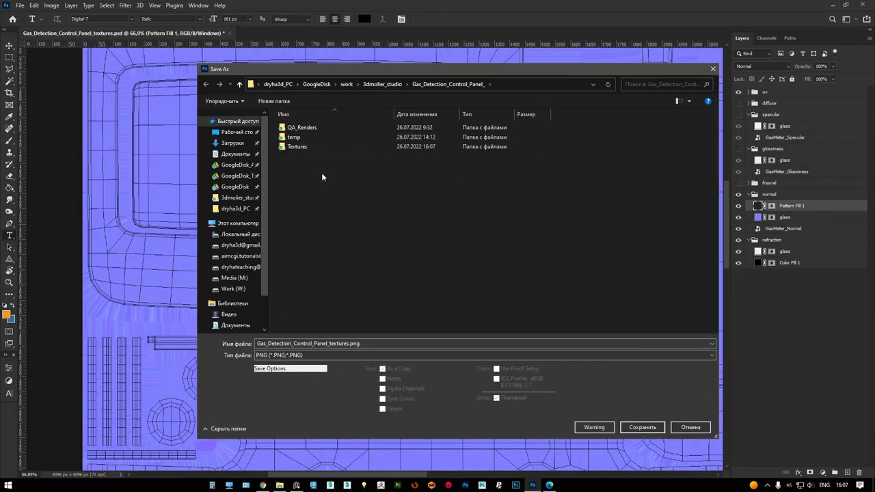
double_click(322, 172)
double_click(450, 134)
click(463, 246)
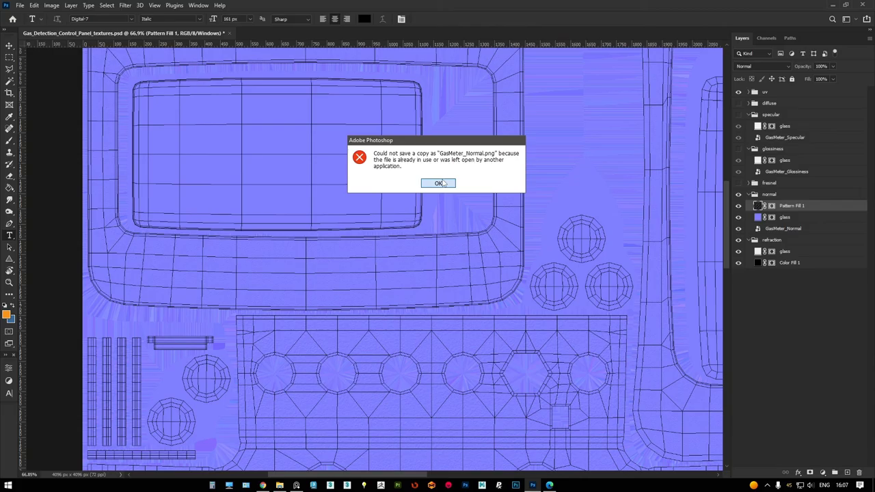
click(438, 183)
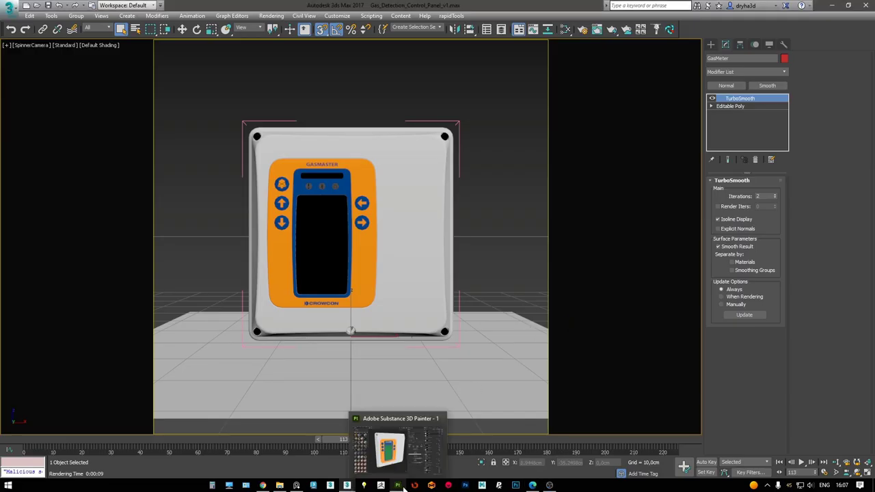
Save the Substance Painter project, then return to the Photoshop texture
click(397, 486)
key(ctrl+s)
click(345, 256)
click(386, 460)
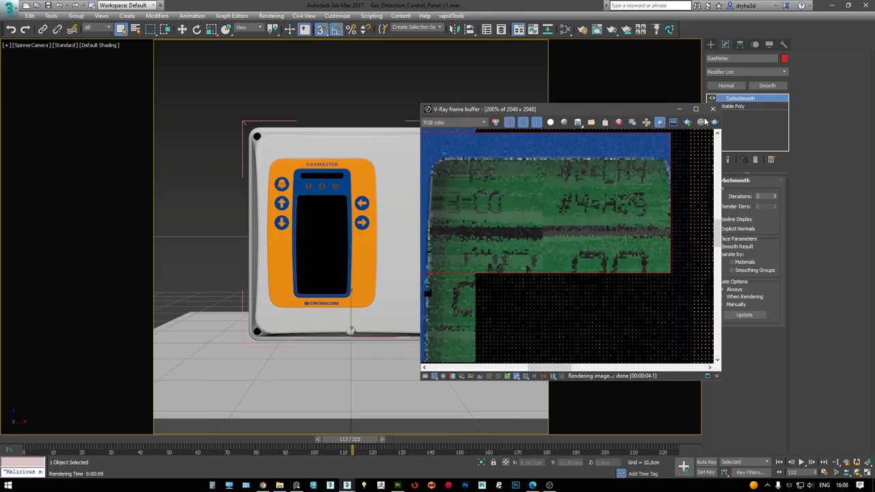
key(alt+Tab)
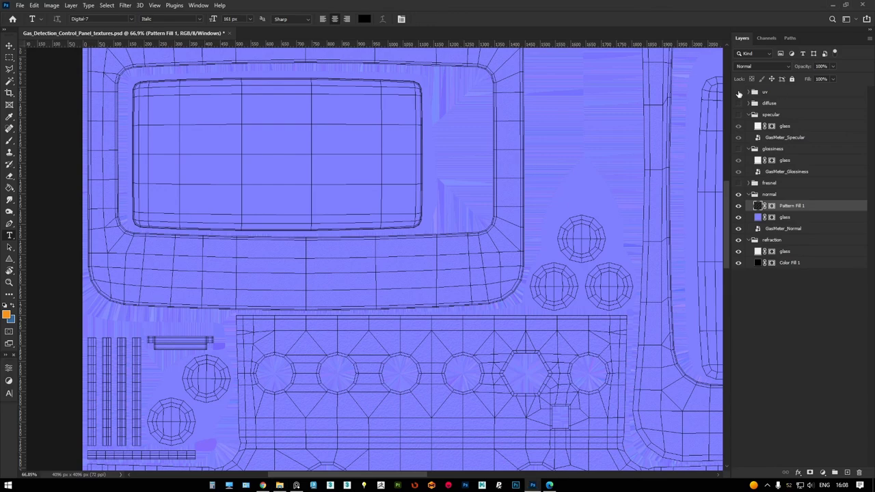
Overwrite GasMeter_Normal.png in Textures as a PNG, then start a render of the panel in 3ds Max
key(ctrl+shift+s)
double_click(299, 162)
click(445, 133)
key(Return)
key(Return)
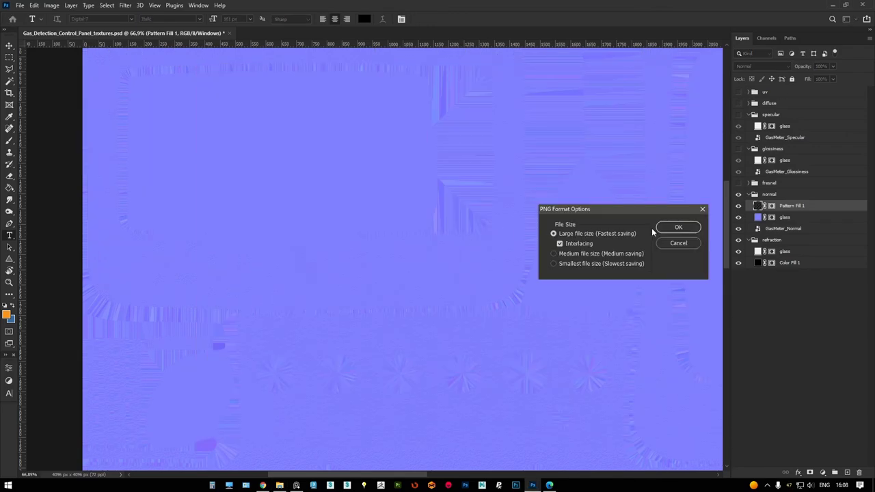
click(657, 227)
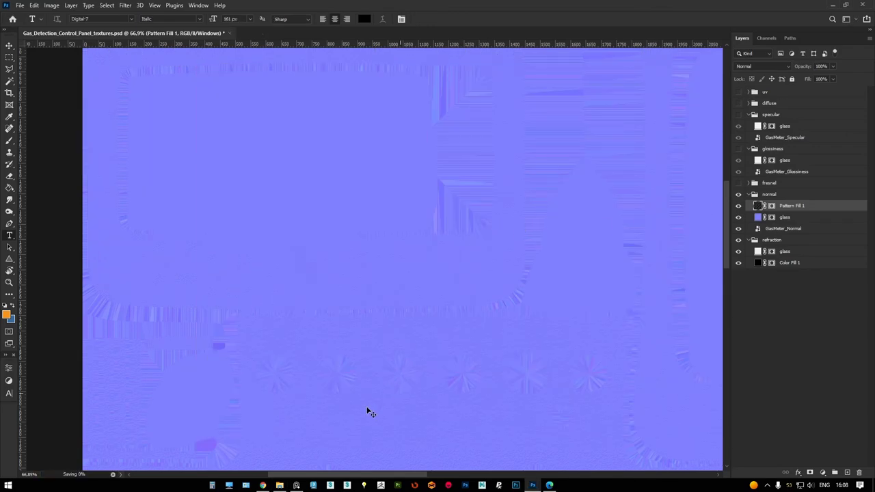
key(alt+Tab)
key(shift+q)
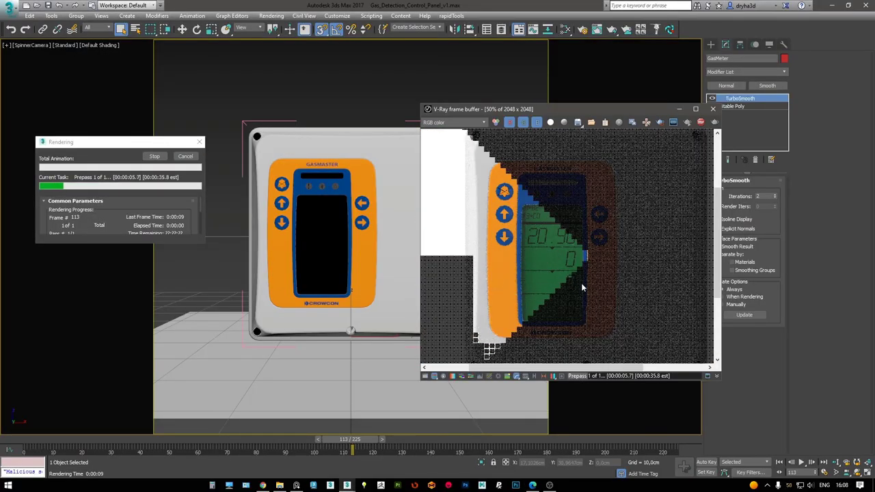
key(Escape)
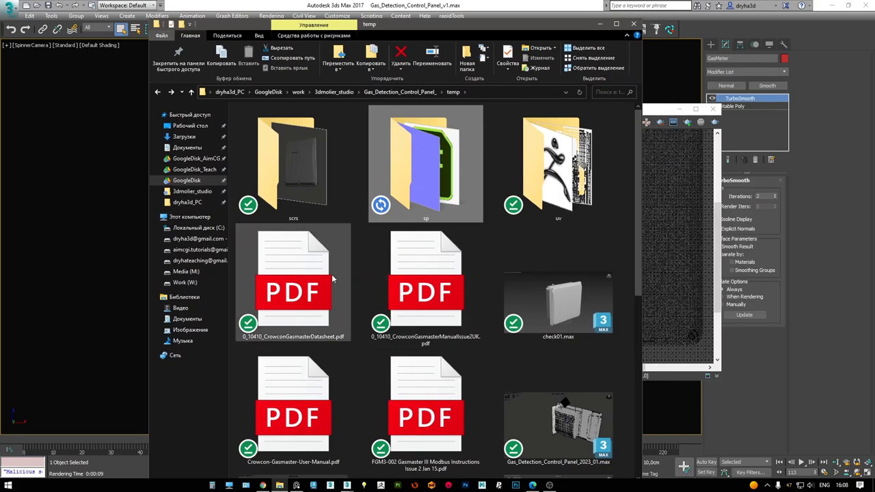
Scroll through the Crowcon Gasmaster datasheet PDF and close the extra reference tabs
double_click(301, 287)
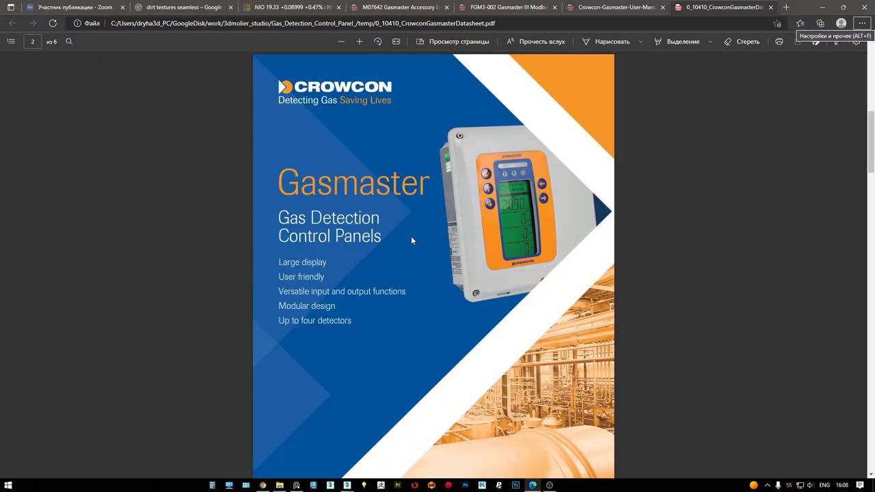
scroll(459, 236, down, 10)
scroll(461, 235, down, 10)
scroll(462, 234, down, 10)
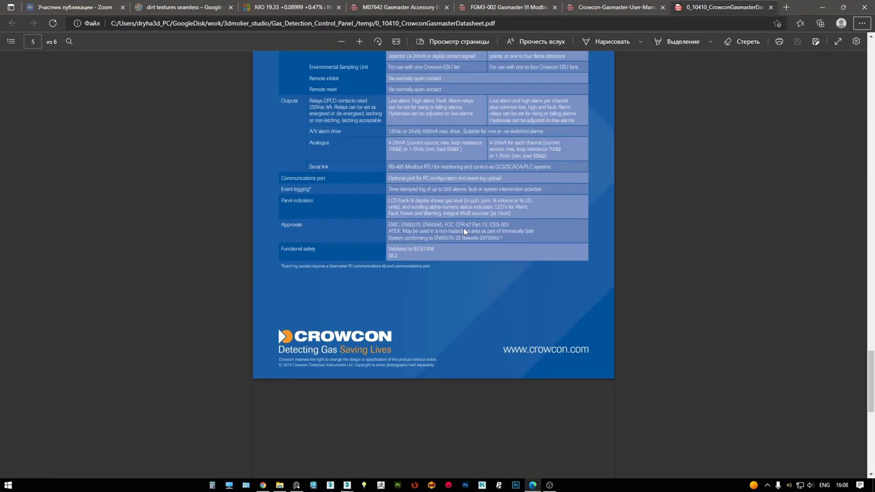
scroll(463, 233, down, 10)
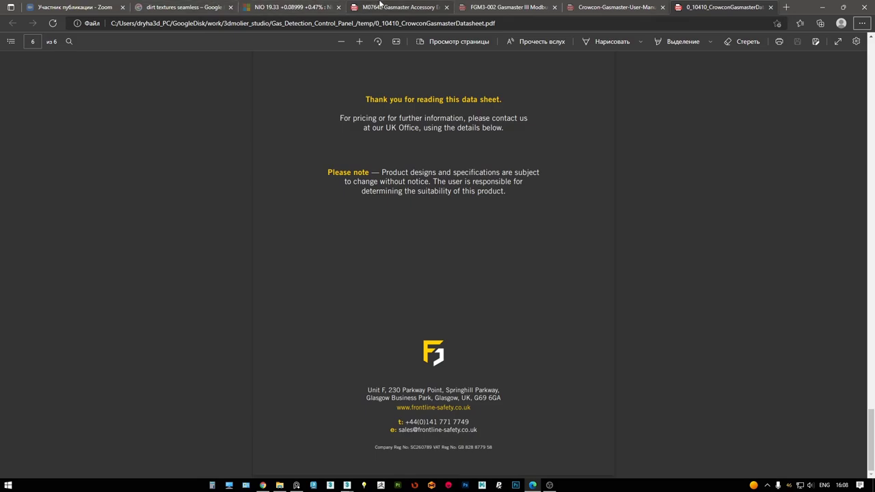
middle_click(379, 7)
middle_click(380, 7)
middle_click(380, 7)
middle_click(379, 6)
Open the Gasmaster manual and snip the Crowcon rating label from page 3
double_click(439, 285)
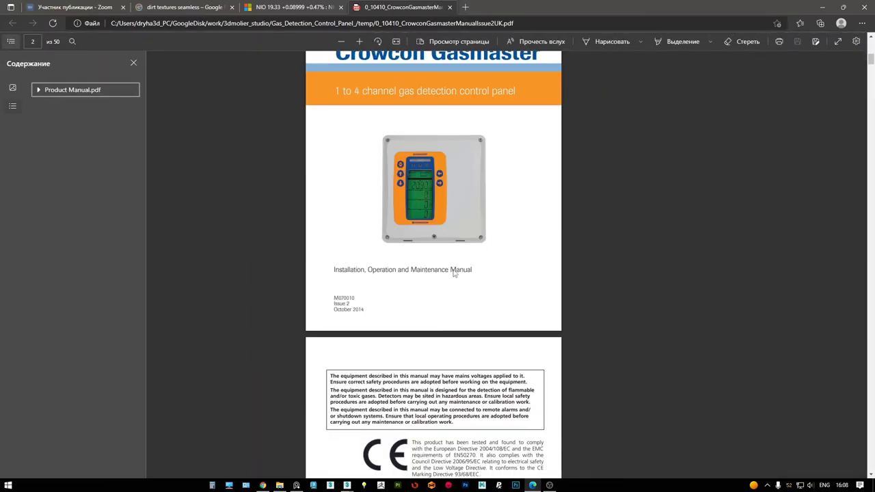
scroll(453, 273, down, 5)
ctrl+scroll(286, 232, up, 3)
ctrl+scroll(240, 271, up, 3)
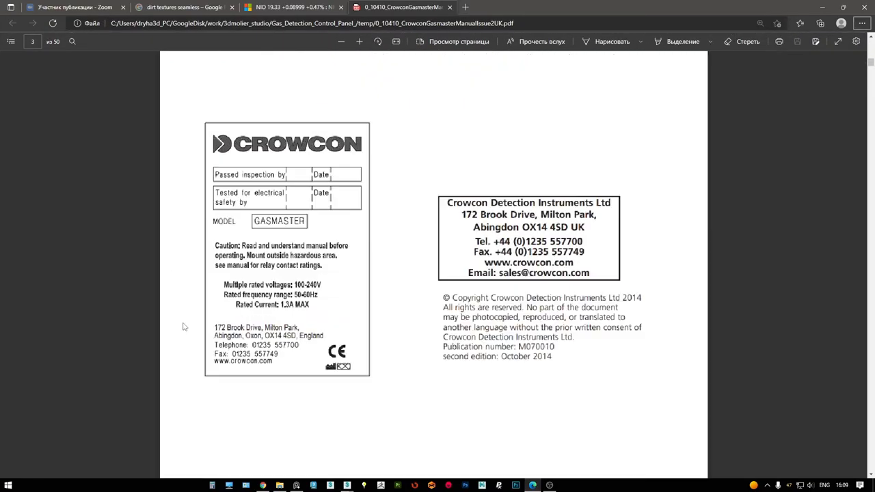
key(shift+super+s)
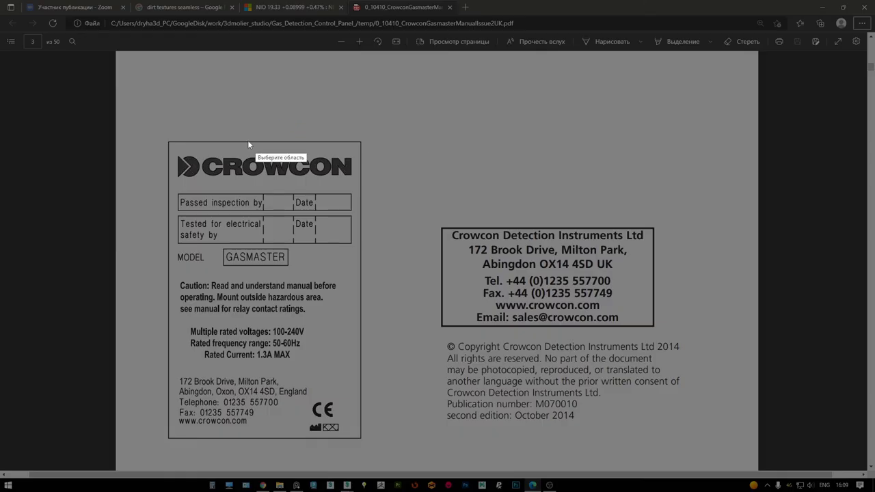
drag(162, 136, 379, 455)
Show the uv and diffuse groups and paste the captured label into the diffuse group
key(alt+Tab)
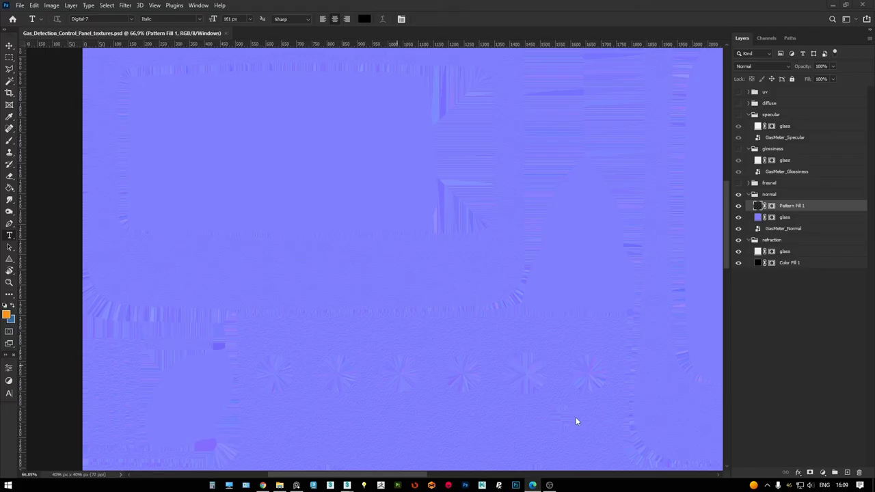
click(739, 89)
alt+scroll(523, 301, down, 5)
alt+scroll(524, 301, up, 3)
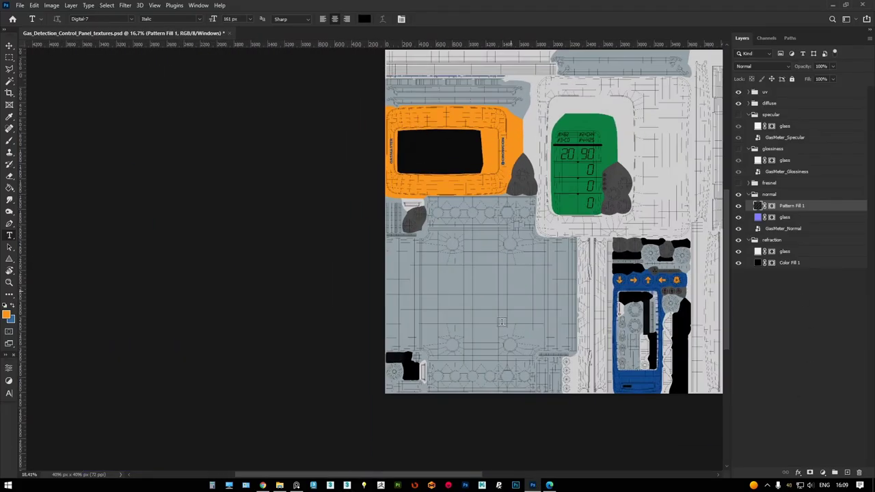
alt+scroll(347, 273, up, 1)
click(754, 102)
click(774, 114)
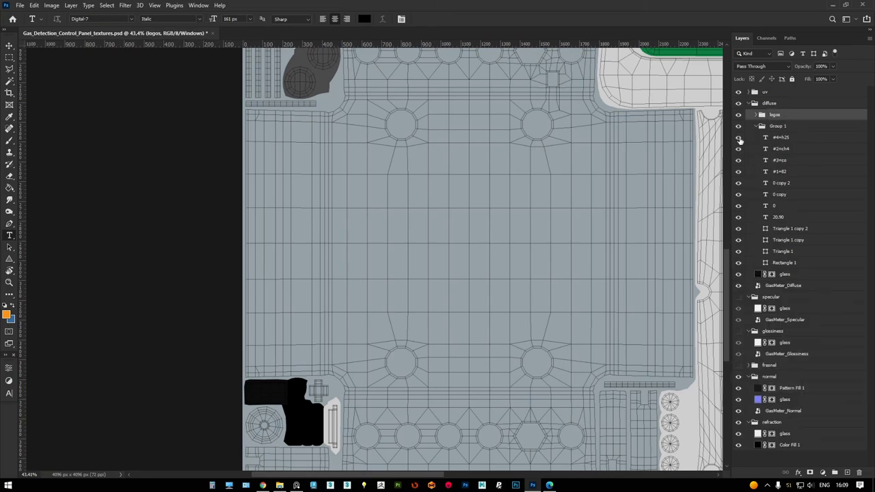
key(ctrl+v)
Shrink the label to about 84% and place it just above the black shapes at lower left
alt+scroll(478, 259, up, 3)
key(v)
drag(488, 200, 230, 127)
alt+scroll(230, 127, up, 2)
key(ctrl+t)
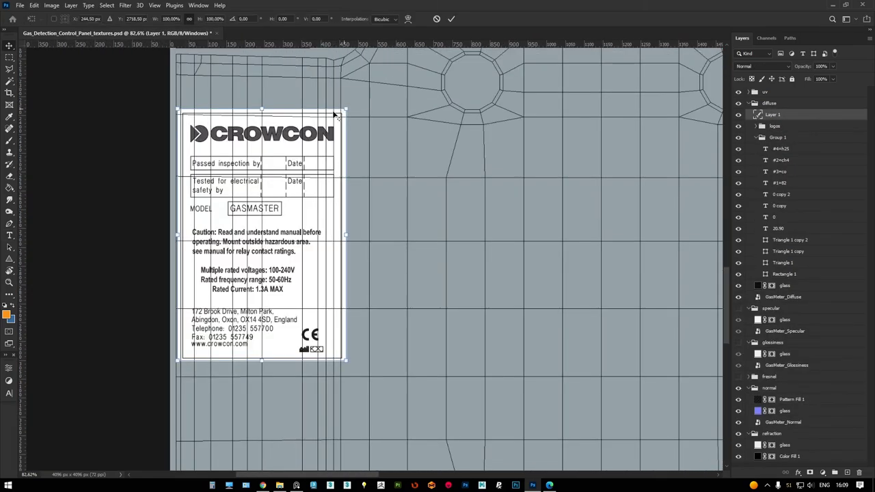
alt+drag(351, 104, 332, 127)
alt+scroll(333, 128, down, 3)
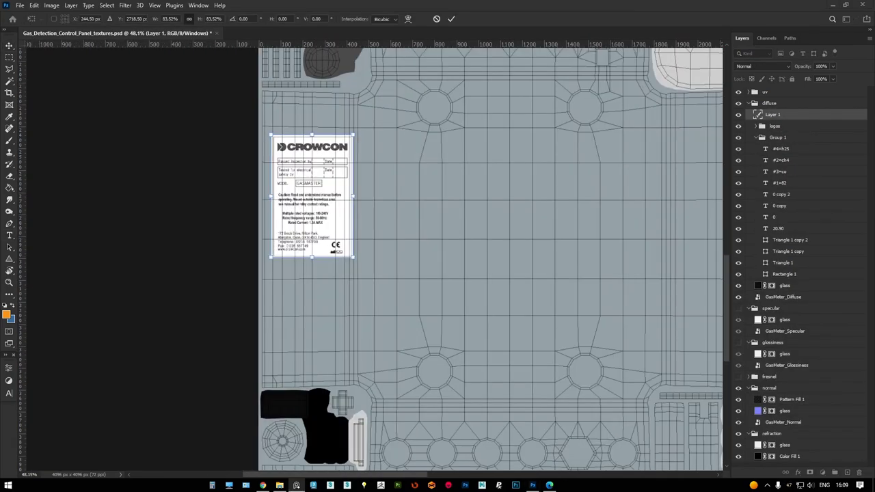
drag(332, 233, 328, 334)
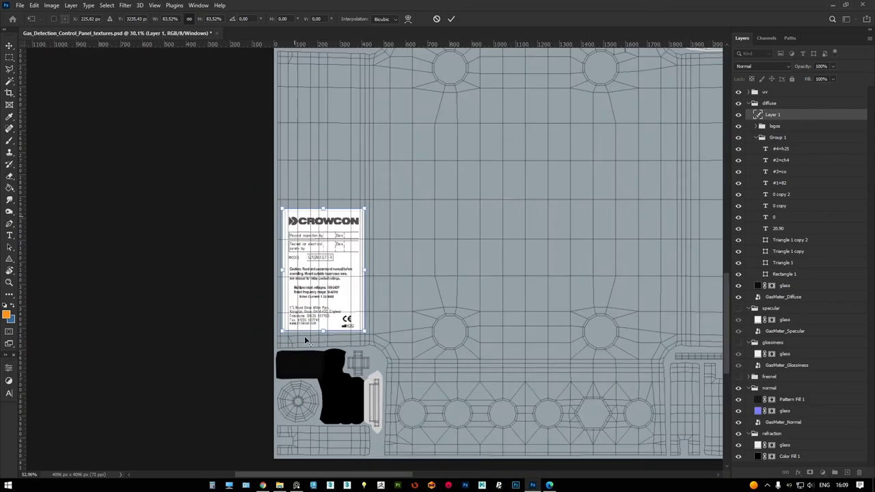
alt+scroll(304, 336, up, 5)
drag(363, 250, 362, 257)
alt+scroll(363, 257, up, 2)
alt+scroll(260, 235, up, 2)
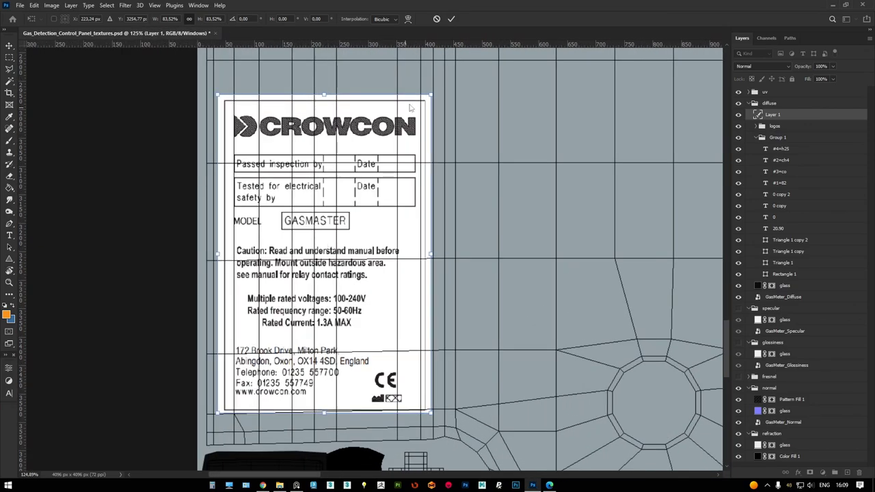
key(Return)
Open the label layer's options menu and dismiss it without changes
right_click(783, 116)
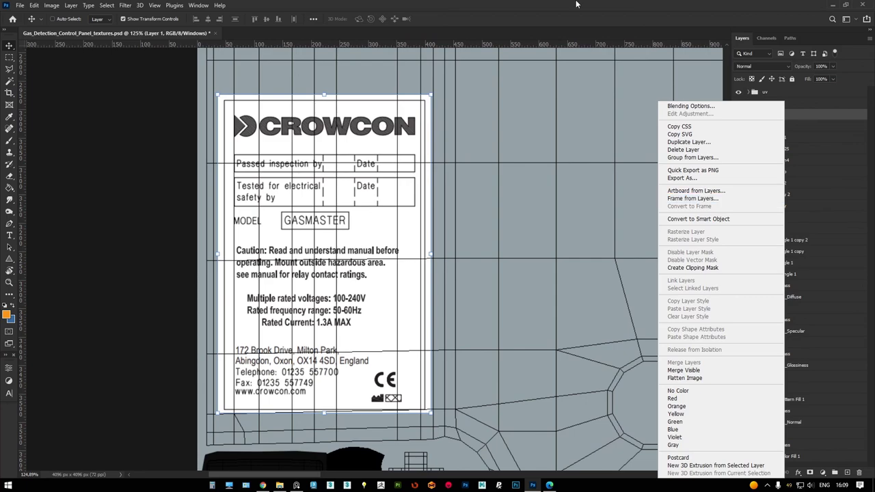
click(576, 4)
alt+scroll(450, 88, up, 3)
alt+scroll(450, 87, down, 2)
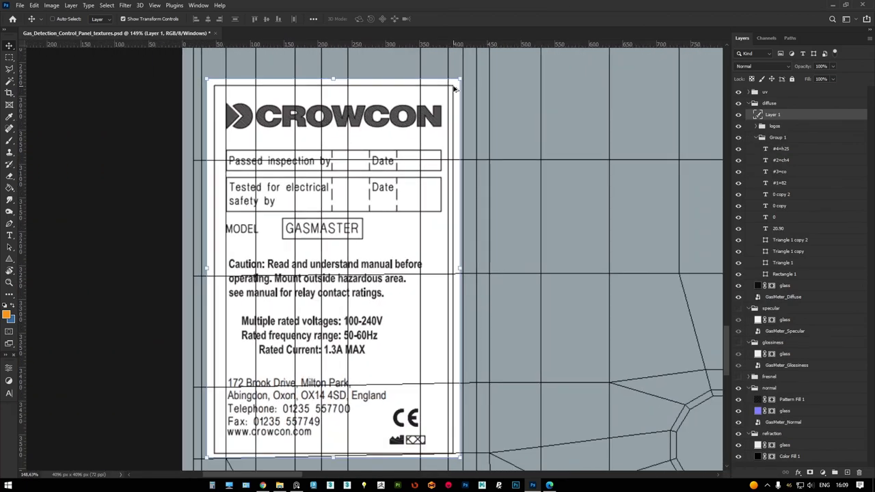
alt+scroll(455, 88, down, 1)
Open the label smart object and trim thin strips off its edges
double_click(758, 115)
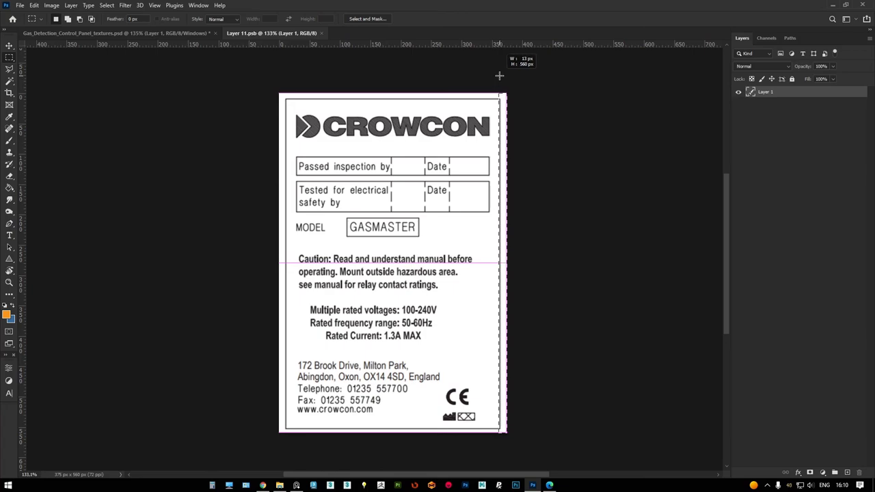
drag(250, 176, 285, 458)
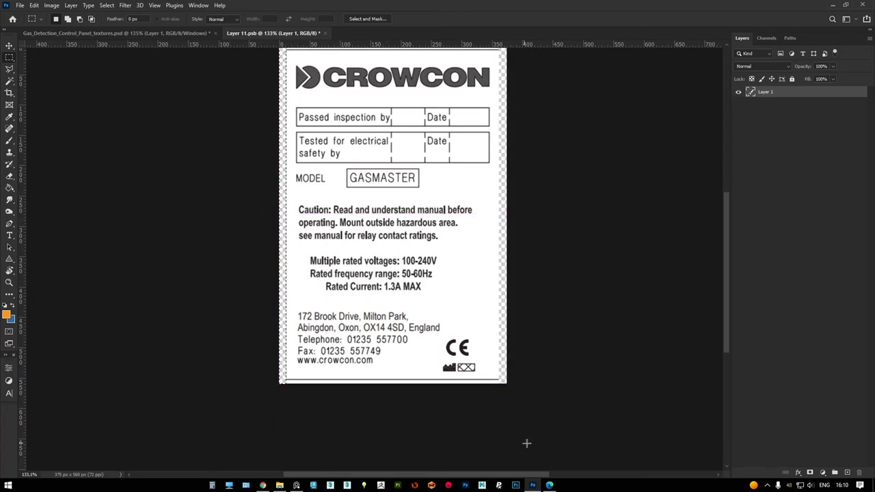
scroll(219, 379, up, 2)
drag(281, 93, 281, 93)
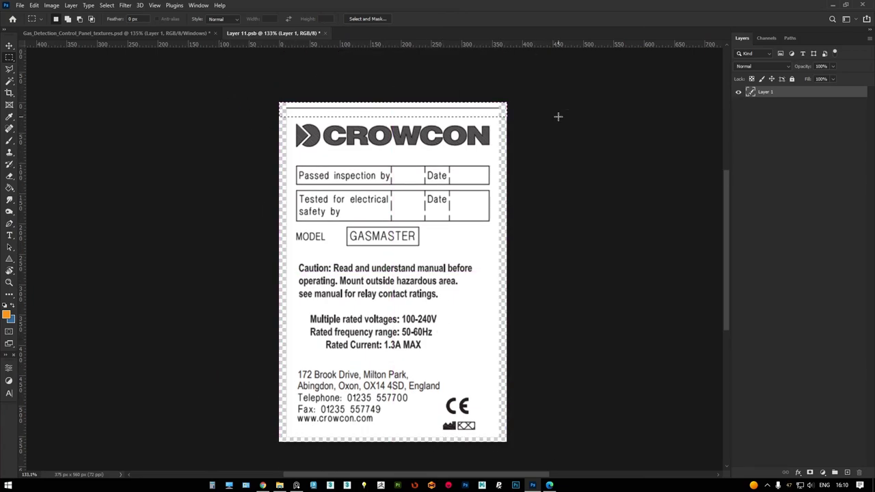
alt+scroll(540, 137, up, 1)
Darken the label with a Hue/Saturation adjustment (Lightness -5) and add a tight drop shadow
click(823, 473)
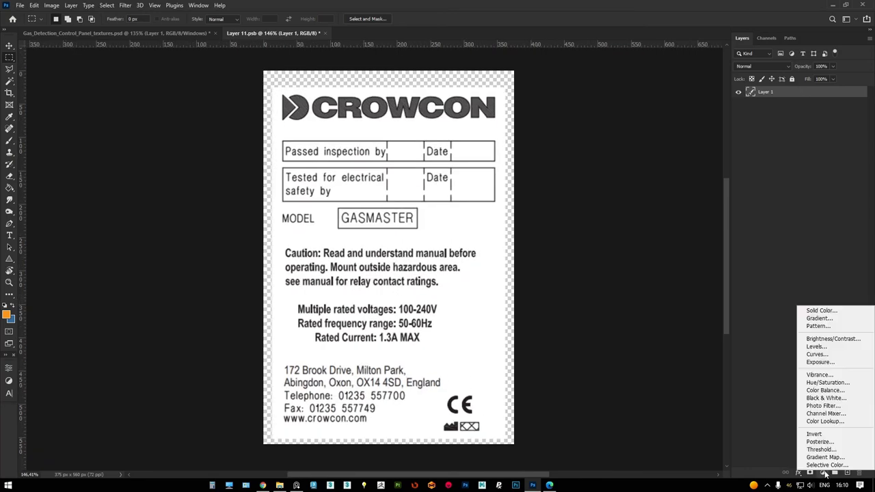
click(813, 383)
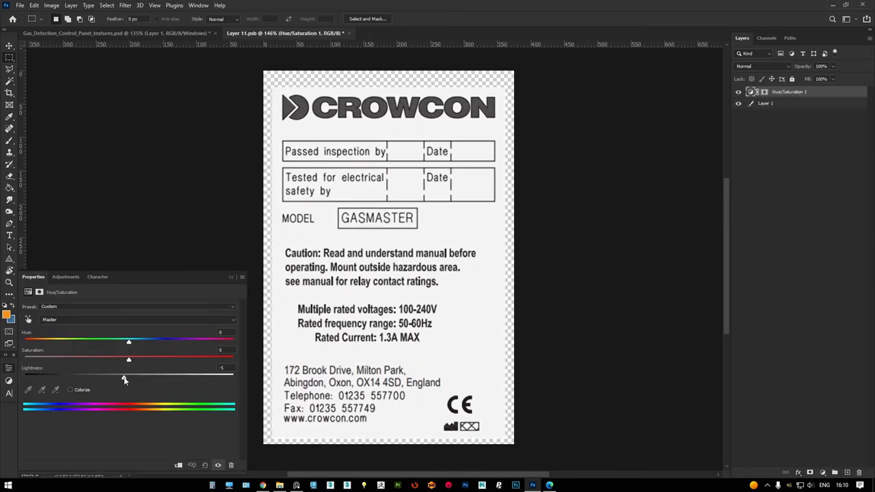
click(785, 104)
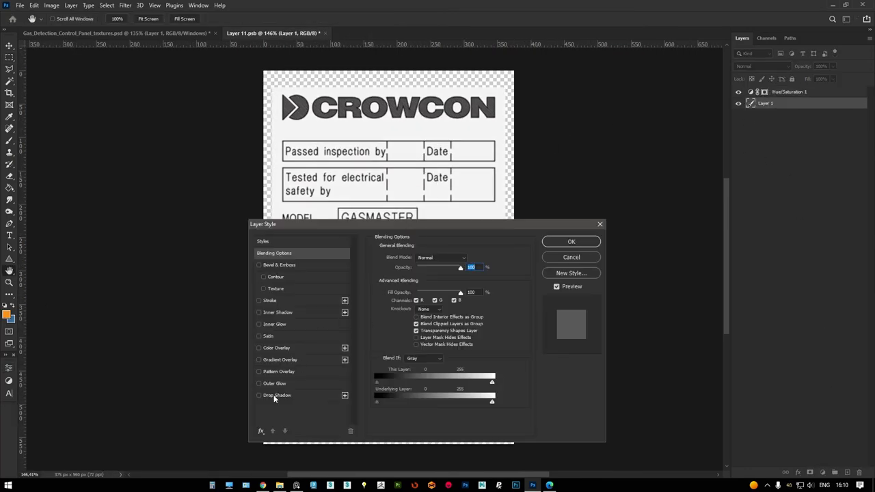
click(274, 396)
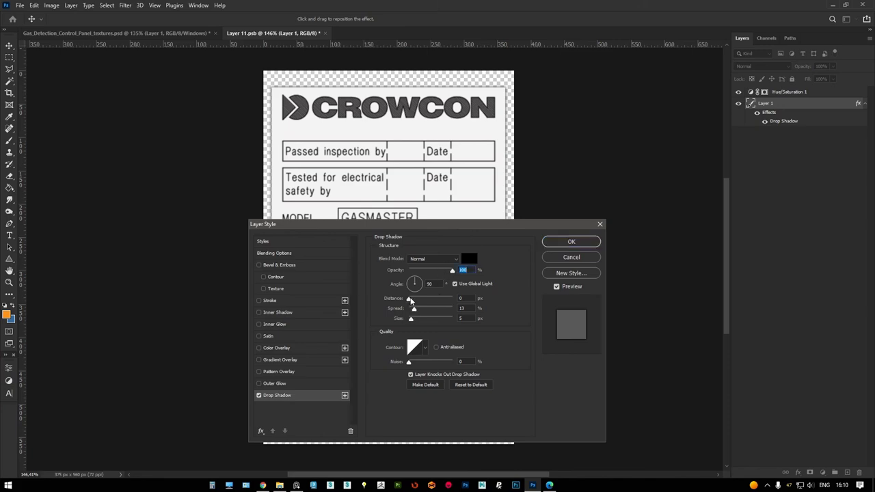
mouse_move(414, 308)
mouse_down()
mouse_move(402, 324)
mouse_move(434, 312)
mouse_up()
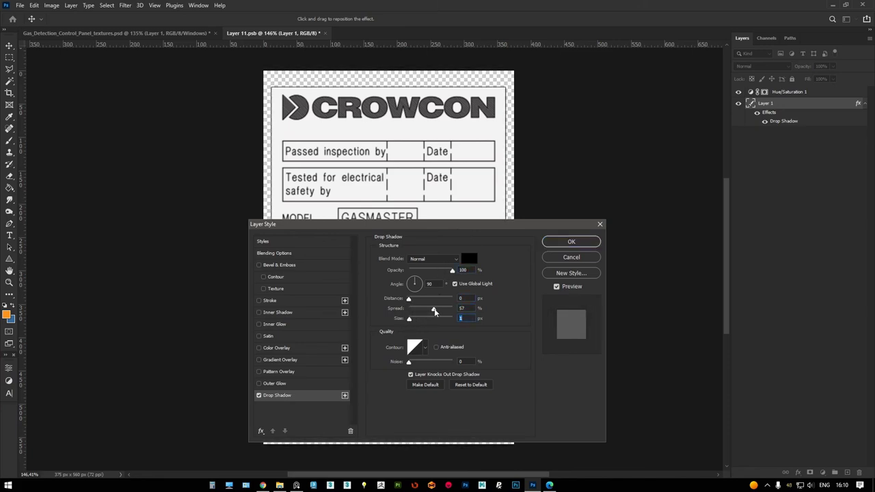
key(Return)
Save the smart object and export the texture as PNG into Textures, replacing the existing file
key(ctrl+s)
click(322, 33)
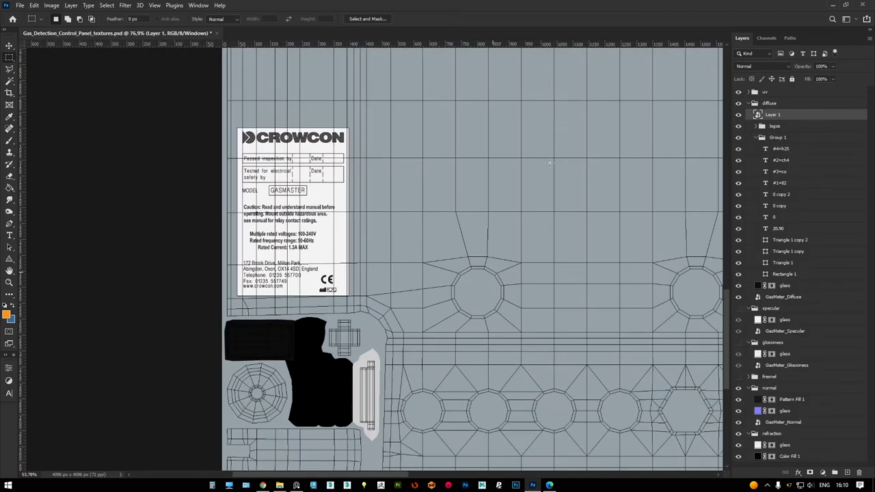
key(ctrl+shift+s)
click(287, 356)
click(279, 312)
double_click(298, 146)
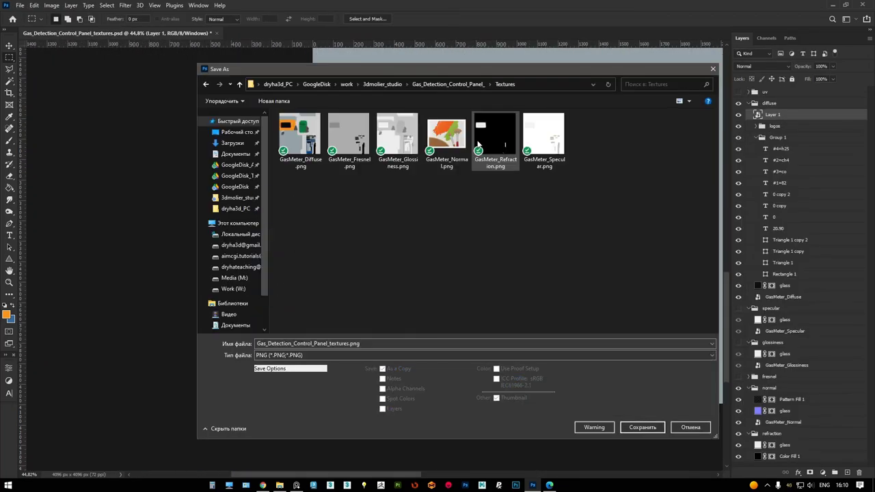
click(446, 133)
click(642, 427)
click(499, 247)
click(678, 230)
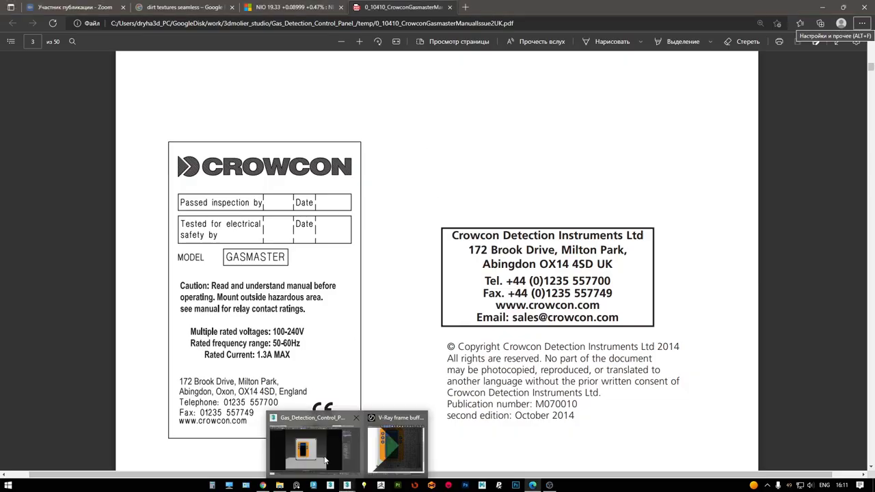
click(303, 469)
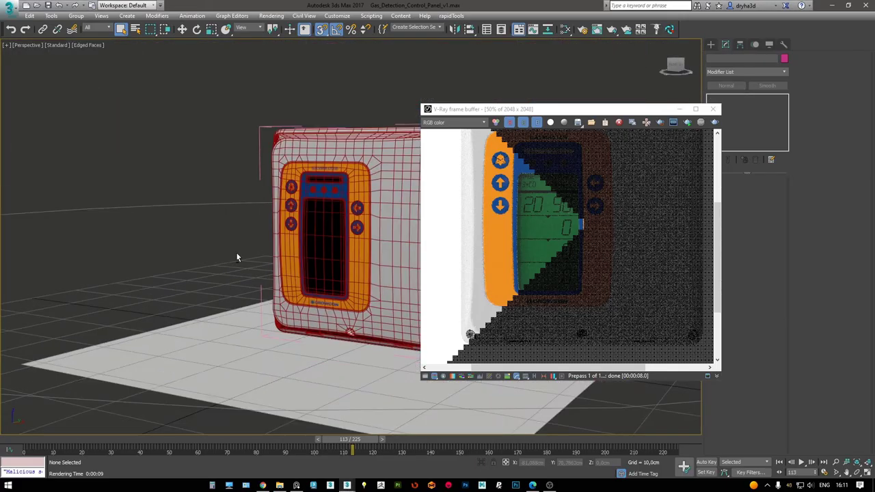
Inspect the label's position on the 3ds Max panel, then drag it right onto the panel area in Photoshop
mouse_move(238, 258)
alt+middle_down()
mouse_move(214, 212)
mouse_move(523, 445)
alt+middle_up()
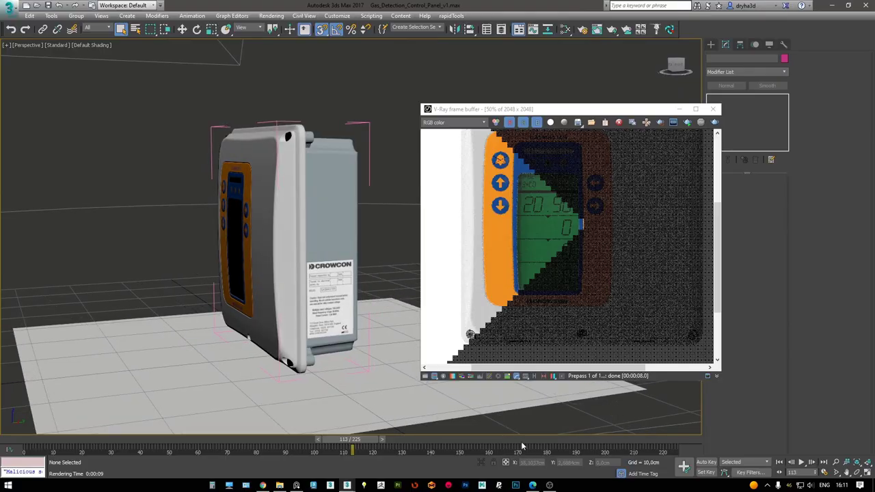
key(alt+Tab)
alt+scroll(523, 225, up, 2)
alt+scroll(522, 225, up, 2)
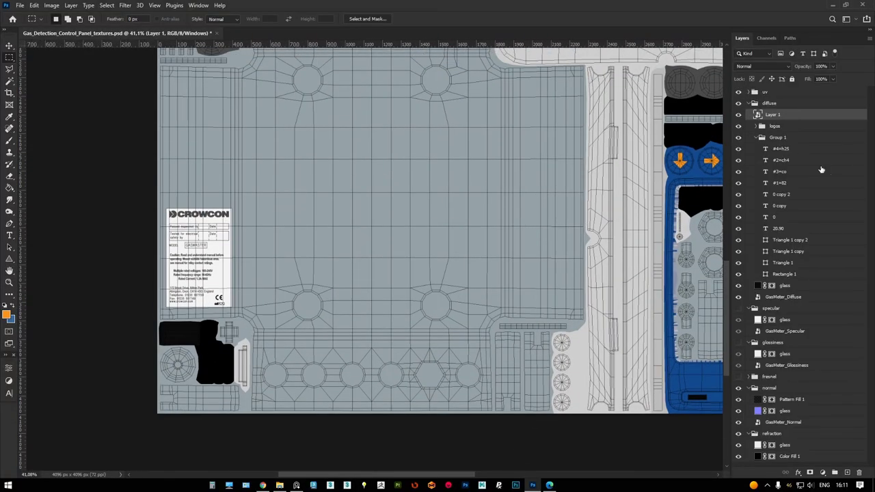
drag(218, 249, 567, 239)
alt+scroll(578, 234, up, 4)
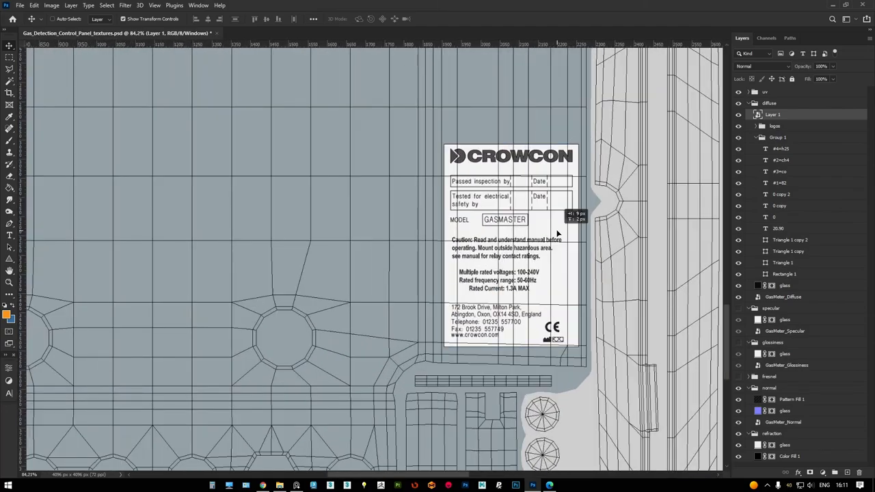
alt+scroll(480, 270, down, 1)
alt+scroll(481, 270, down, 3)
Open the Crowcon Gasmaster user manual and FGM3-002 Modbus instructions PDFs and scroll through them
key(alt+Tab)
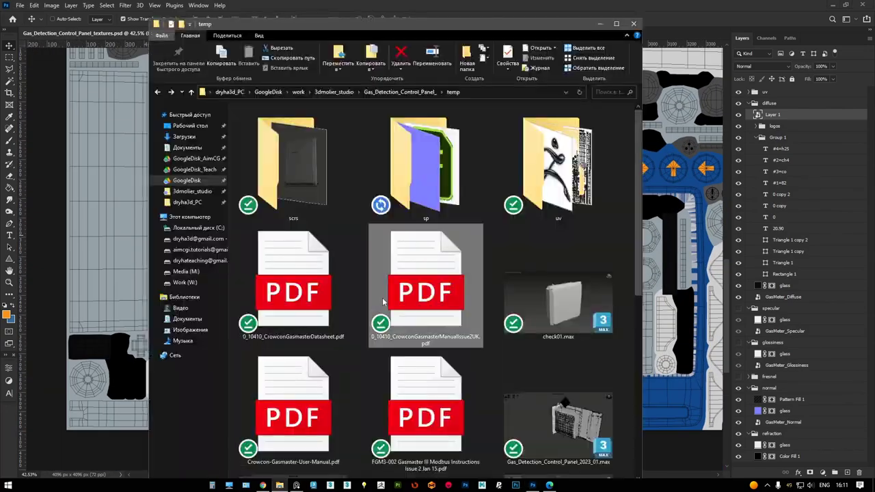
double_click(333, 381)
scroll(476, 160, down, 10)
scroll(590, 163, down, 5)
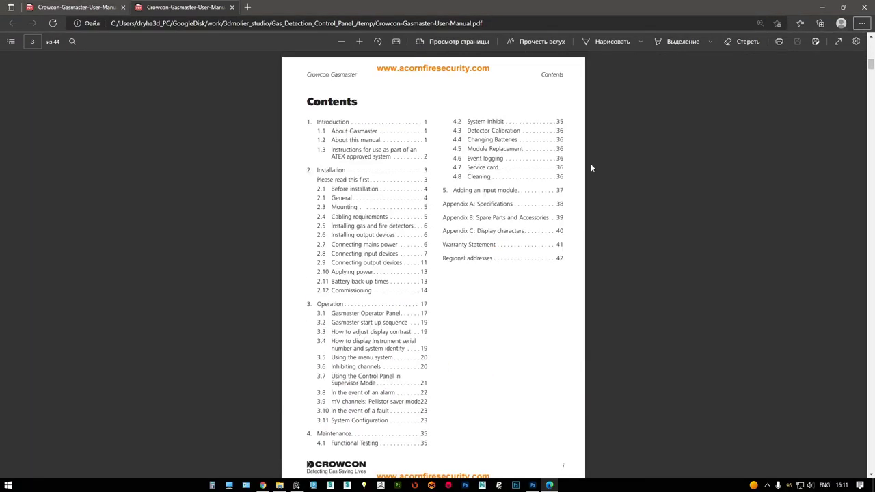
mouse_move(871, 70)
mouse_down()
mouse_move(871, 244)
mouse_move(854, 445)
mouse_up()
click(313, 485)
double_click(438, 356)
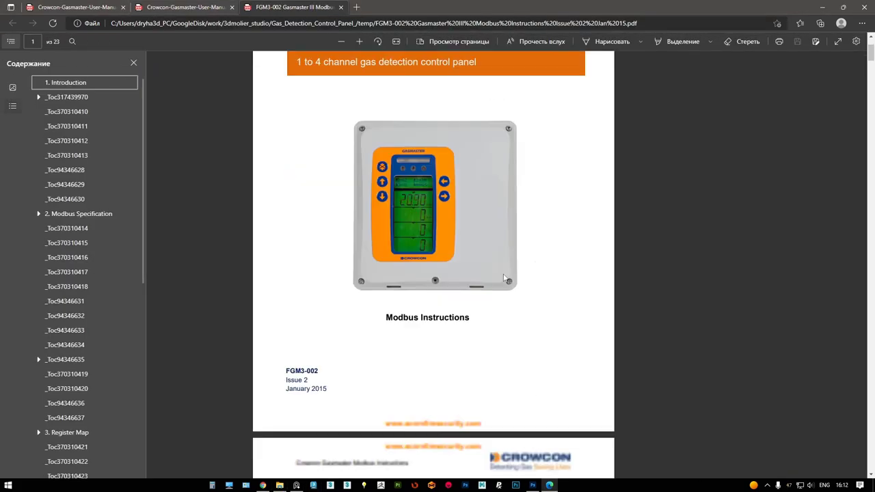
drag(871, 53, 871, 463)
Open the M07642 accessory enclosure PDF and the Crowcon Gasmaster datasheet PDF
click(279, 485)
scroll(311, 424, down, 5)
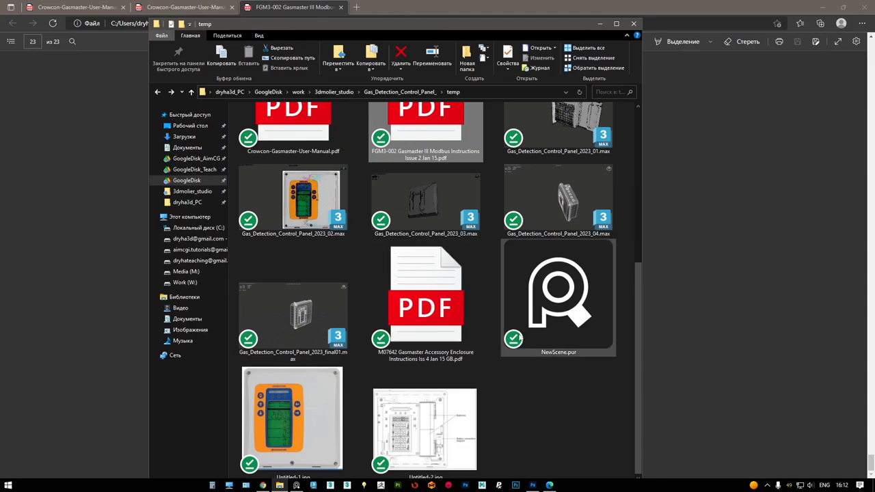
double_click(467, 288)
scroll(698, 183, down, 10)
scroll(698, 183, down, 10)
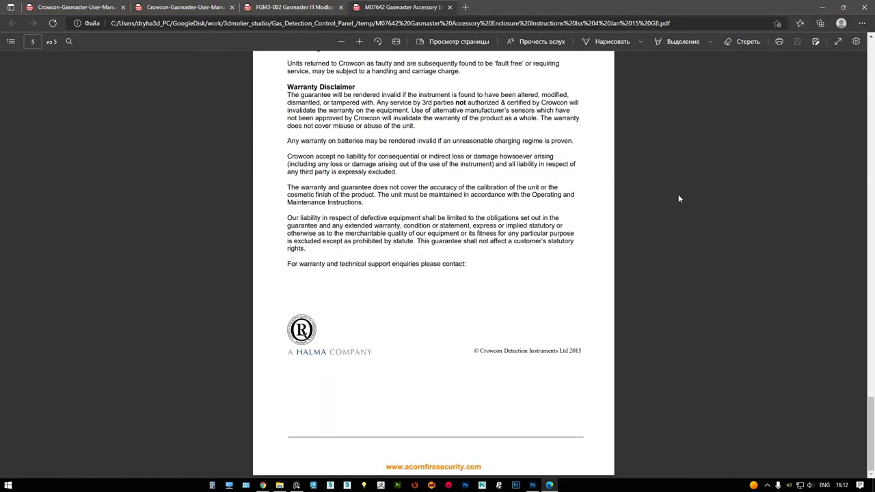
scroll(678, 194, up, 10)
click(280, 485)
double_click(294, 273)
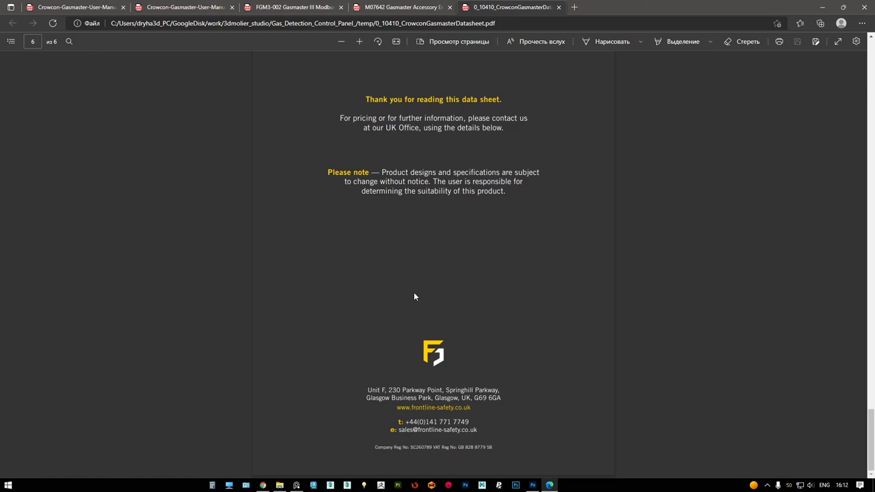
Page through the Crowcon Gasmaster manual PDF, then close Edge
click(280, 485)
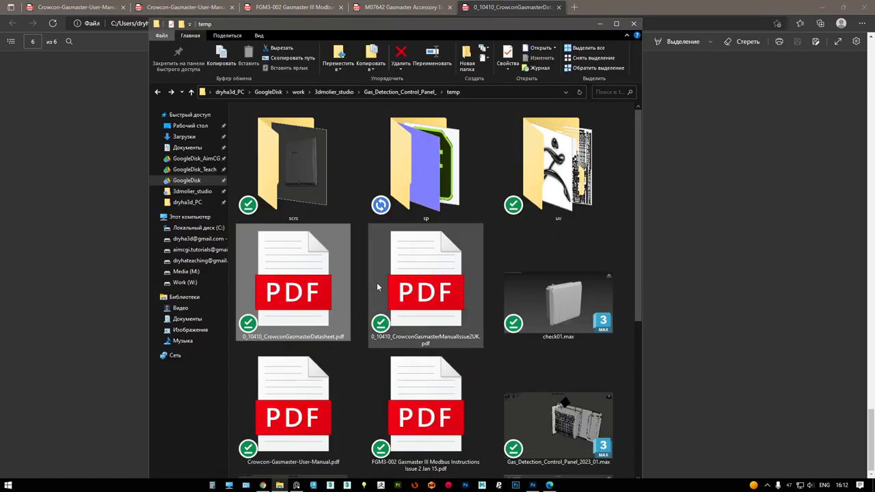
double_click(376, 282)
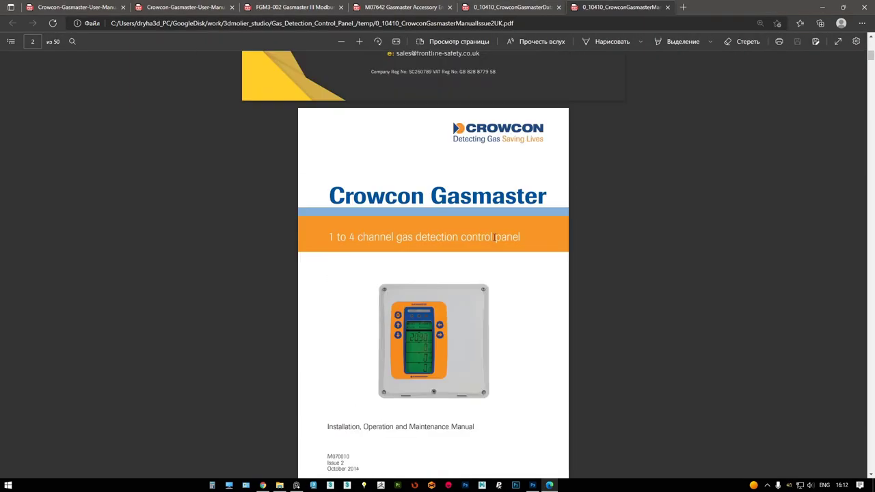
scroll(858, 142, down, 10)
mouse_move(870, 108)
mouse_down()
mouse_move(865, 425)
mouse_move(859, 226)
mouse_up()
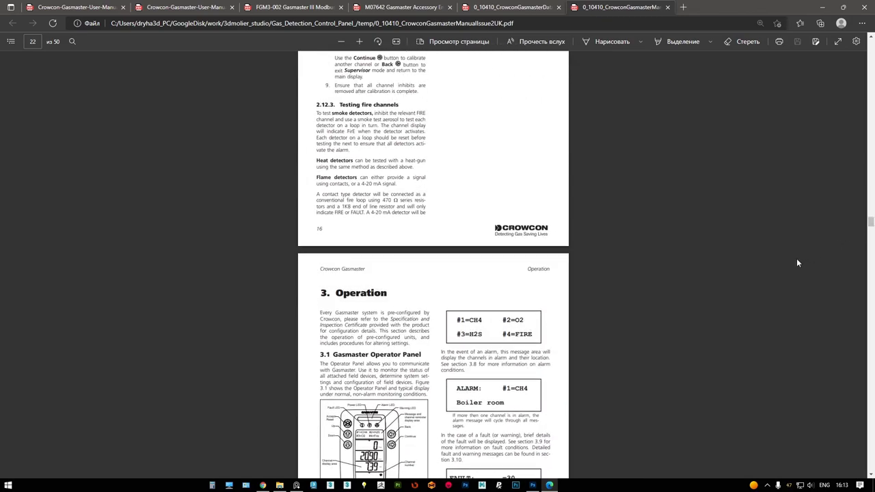
scroll(796, 259, down, 2)
scroll(711, 246, down, 4)
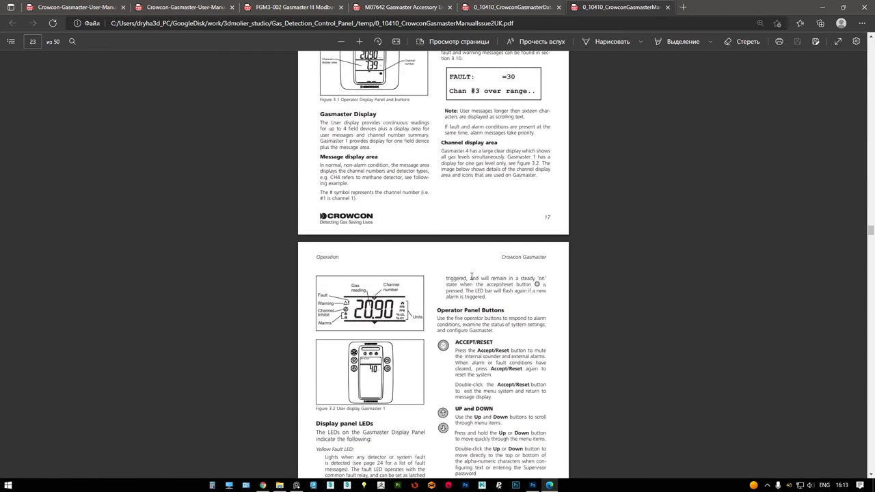
click(865, 9)
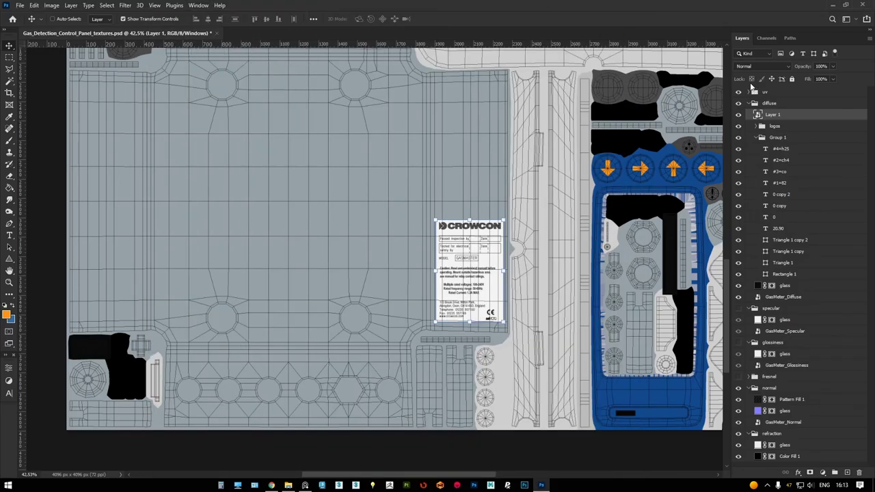
Save the diffuse texture as GasMeter_Diffuse.png in the Textures folder
click(383, 357)
click(390, 321)
double_click(313, 143)
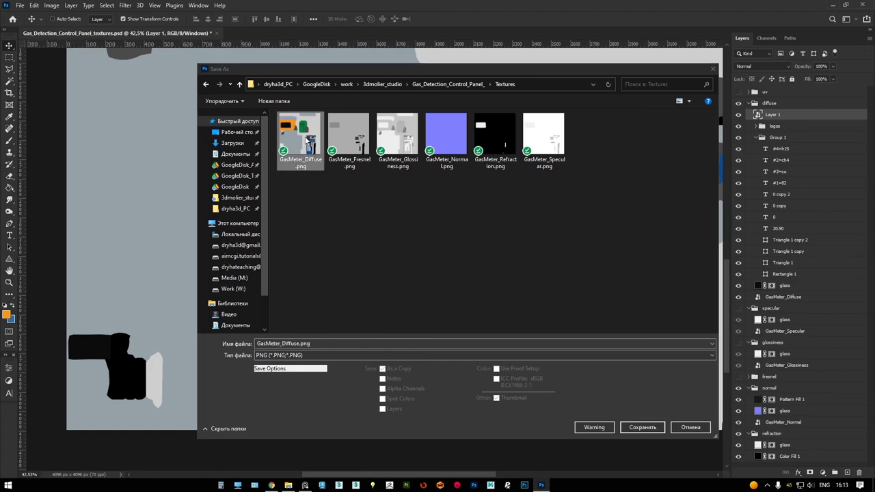
click(694, 426)
click(470, 254)
click(673, 229)
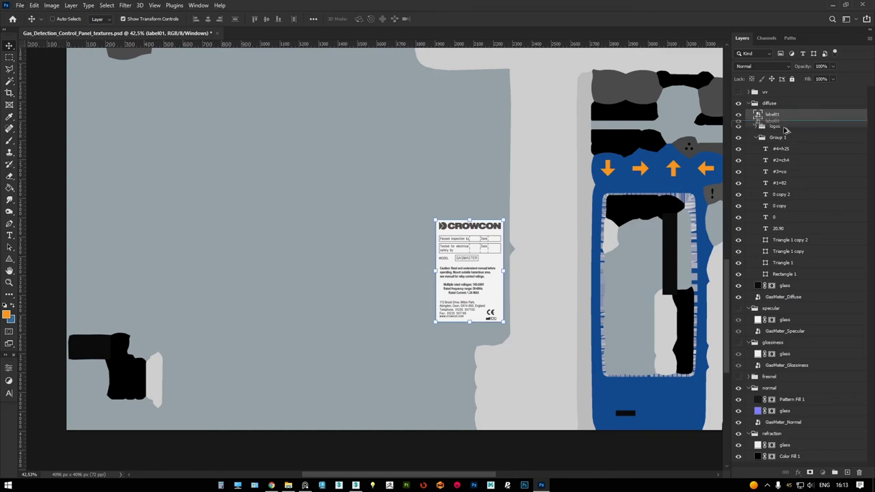
Copy the label01 layer into the specular group and hide the diffuse group to view the grayscale map
alt+drag(786, 319, 786, 316)
click(749, 103)
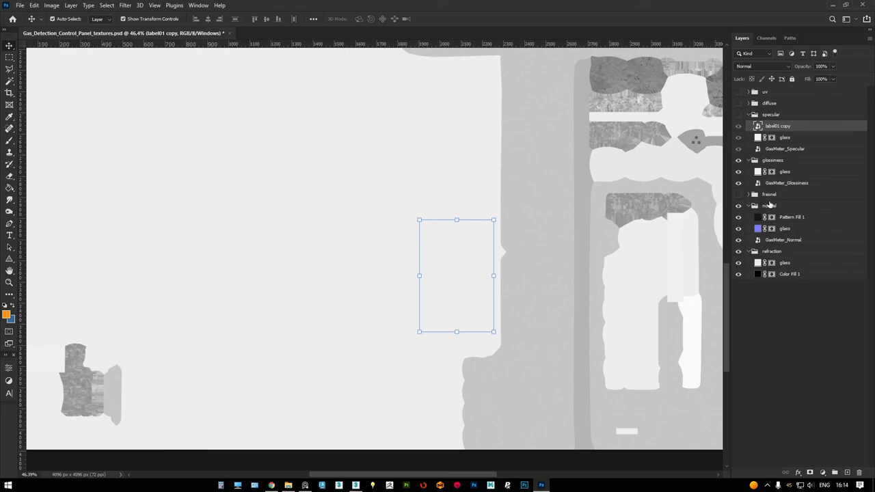
click(739, 103)
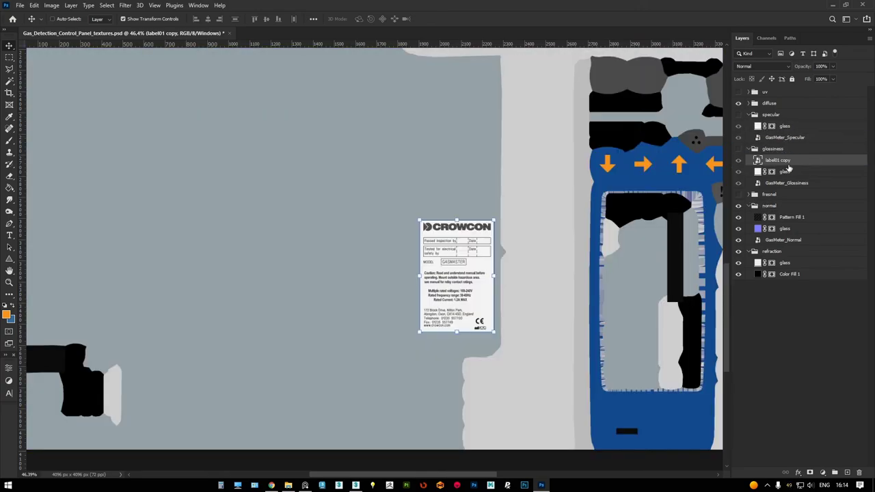
click(738, 103)
alt+scroll(451, 291, up, 5)
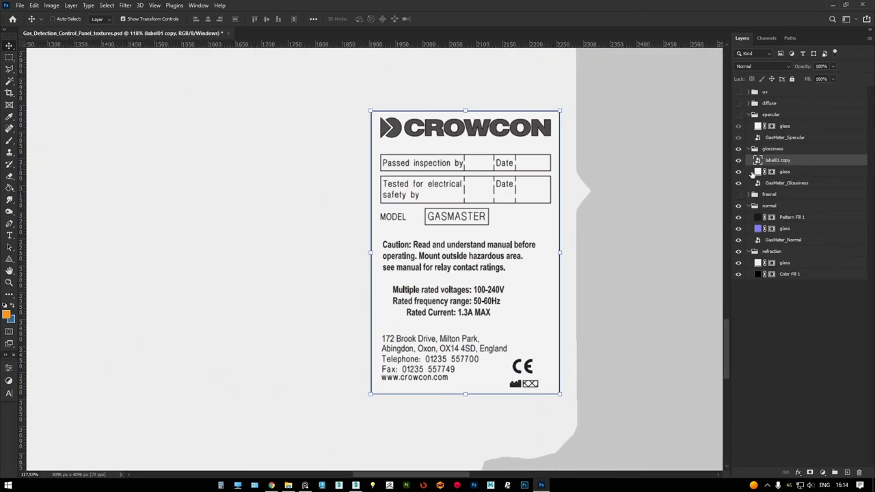
Add two Hue/Saturation adjustments that turn the label copy into a light grey patch
click(823, 472)
click(827, 387)
drag(129, 378, 8, 380)
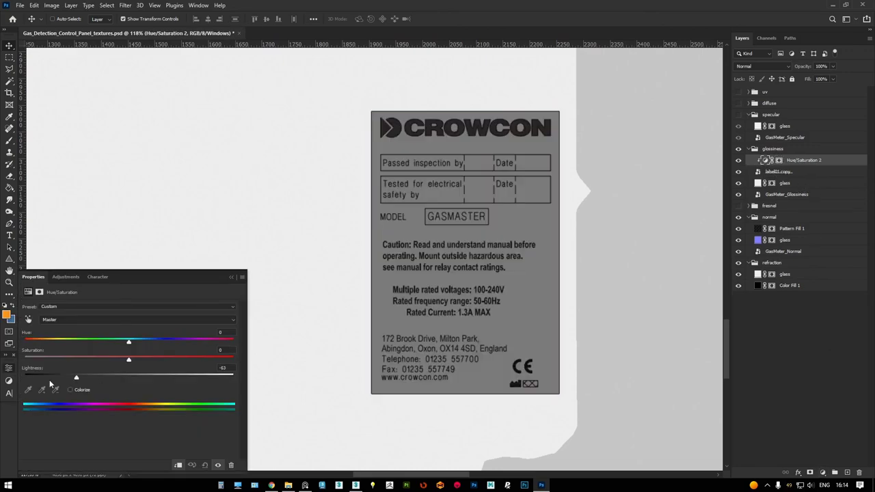
click(823, 473)
click(827, 387)
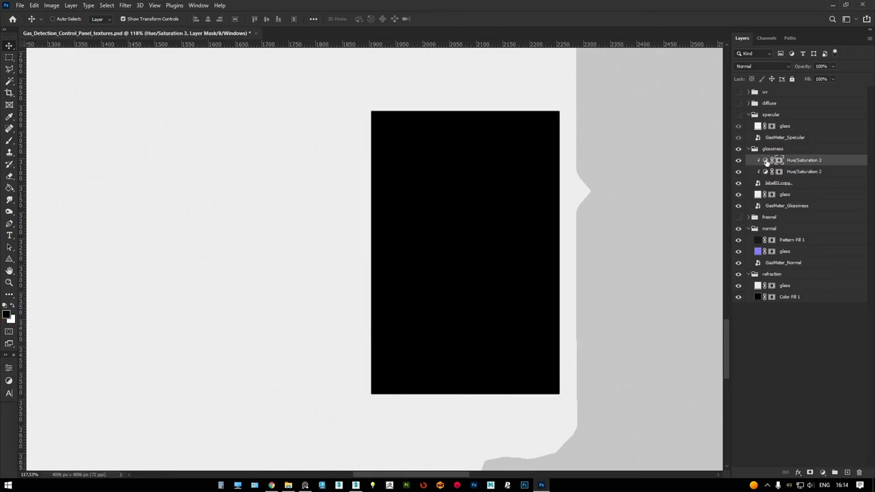
drag(129, 378, 210, 379)
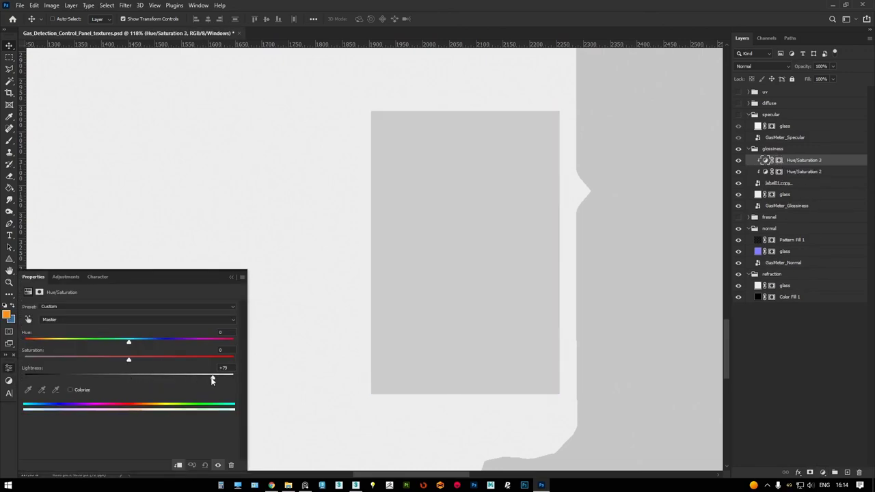
Save the glossiness map over GasMeter_Glossiness.png in the Textures folder
key(ctrl+0)
key(shift+ctrl+s)
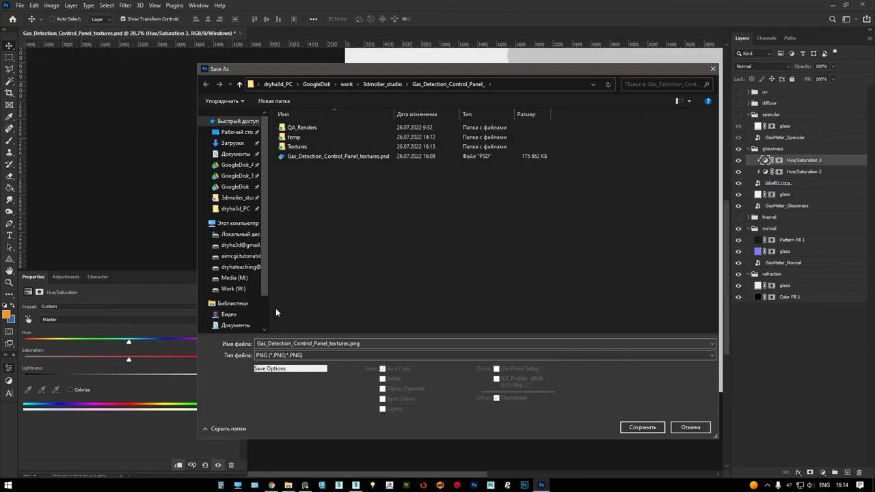
double_click(452, 145)
double_click(397, 137)
click(676, 229)
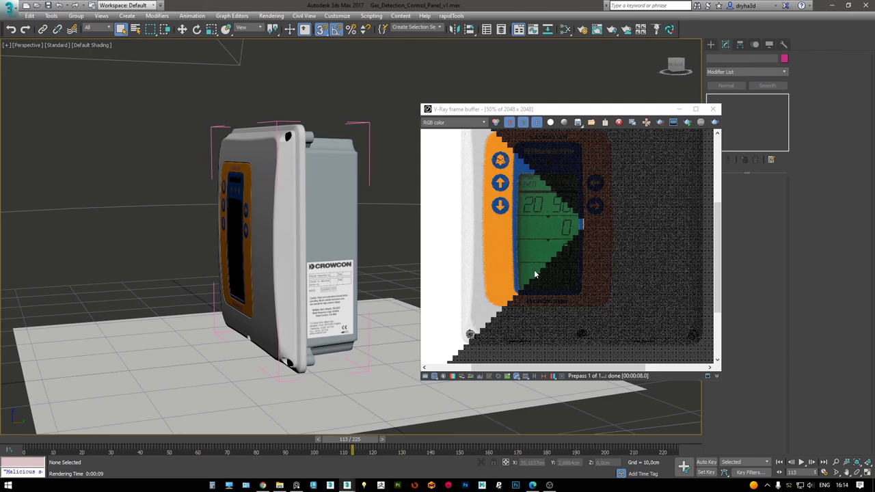
Show the coloured diffuse group again and collapse the specular group in Photoshop
drag(370, 437, 349, 438)
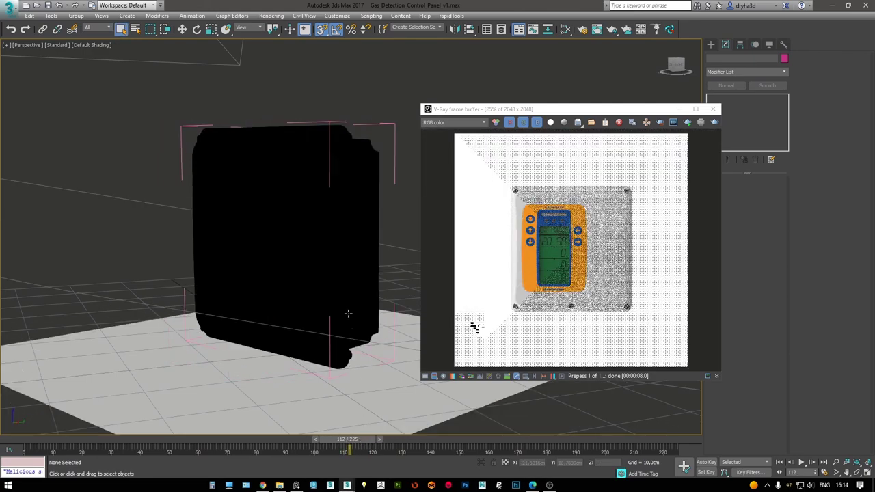
click(564, 28)
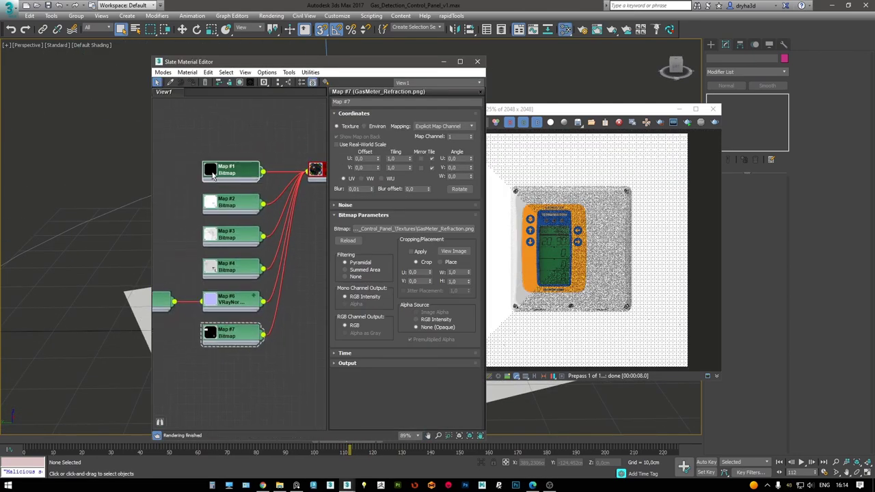
click(532, 485)
click(737, 104)
click(748, 115)
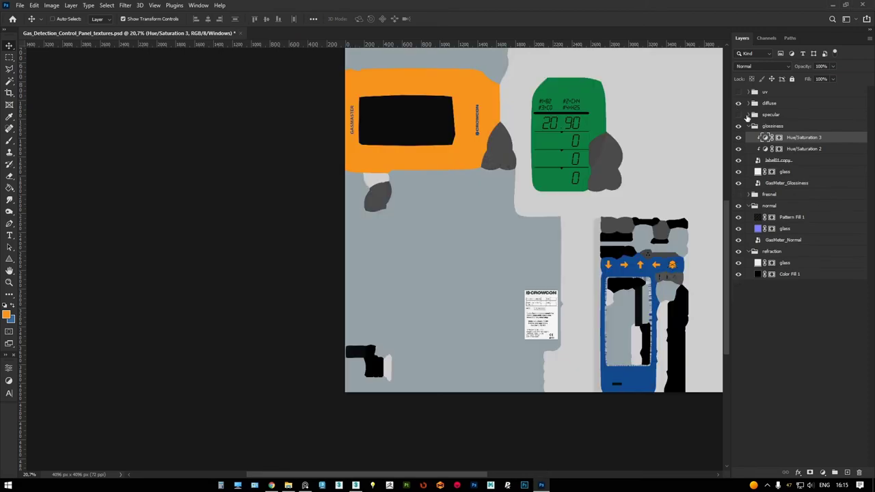
Attempt to overwrite the diffuse PNG, dismissing the could-not-save error
key(ctrl+shift+s)
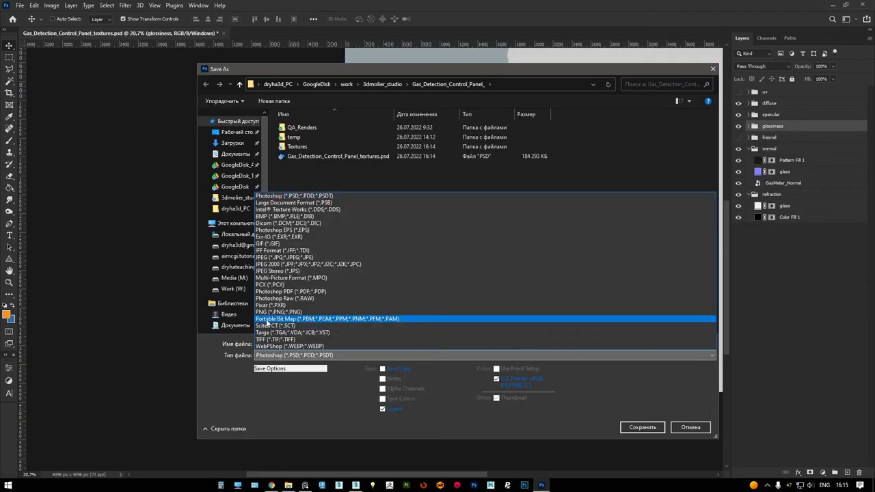
click(315, 357)
double_click(313, 145)
key(Return)
click(459, 246)
click(675, 232)
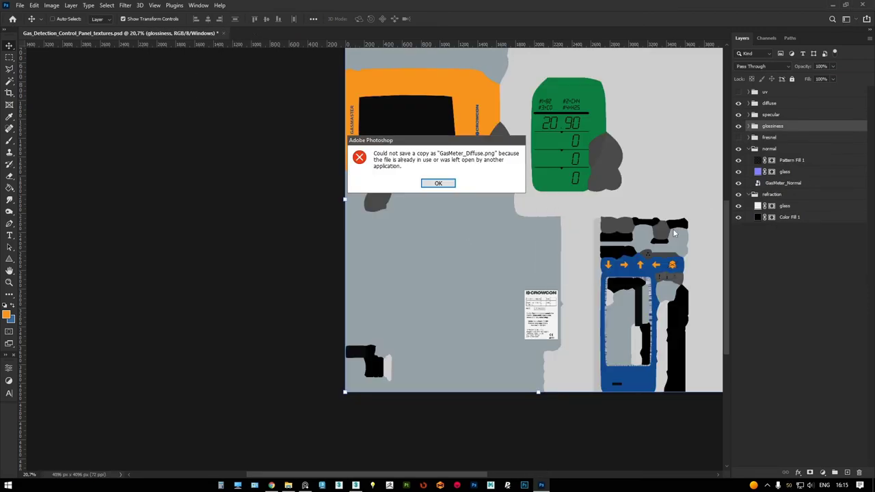
click(428, 185)
Load GasMeter_Diffuse.png into the bitmap map node in 3ds Max
key(alt+Tab)
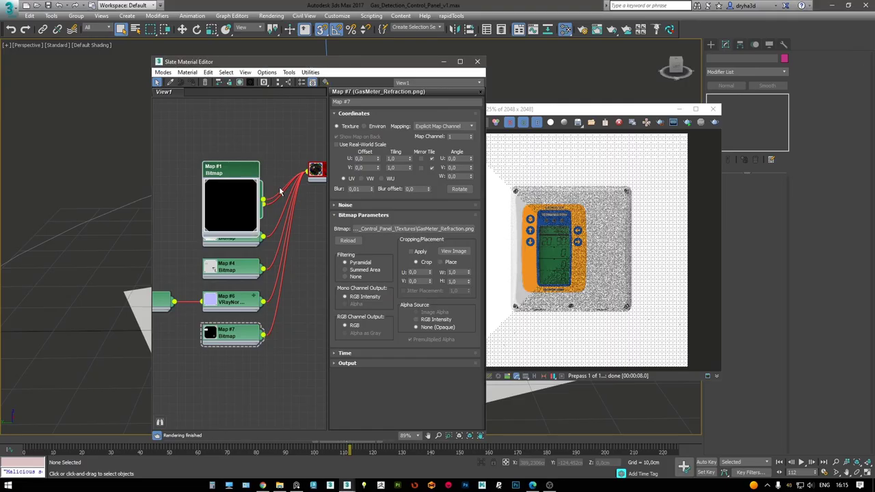
click(397, 230)
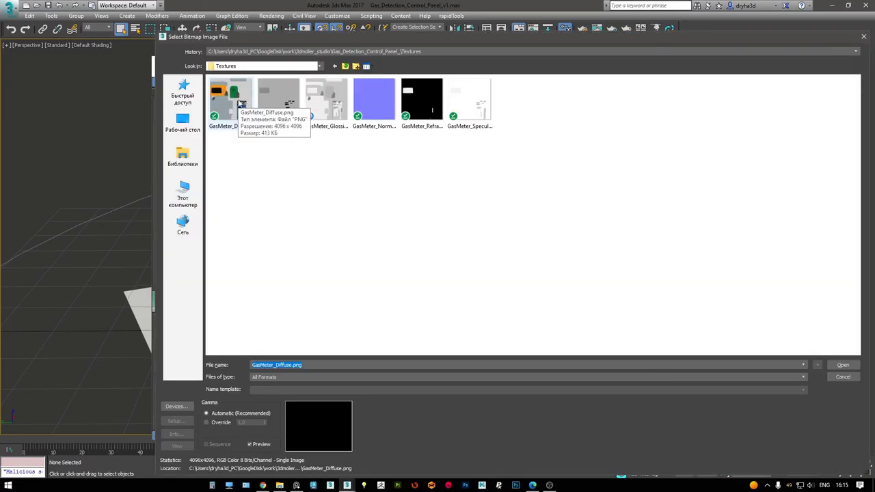
double_click(240, 103)
Retry overwriting GasMeter_Diffuse.png in Textures, dismissing another could-not-save error
key(alt+Tab)
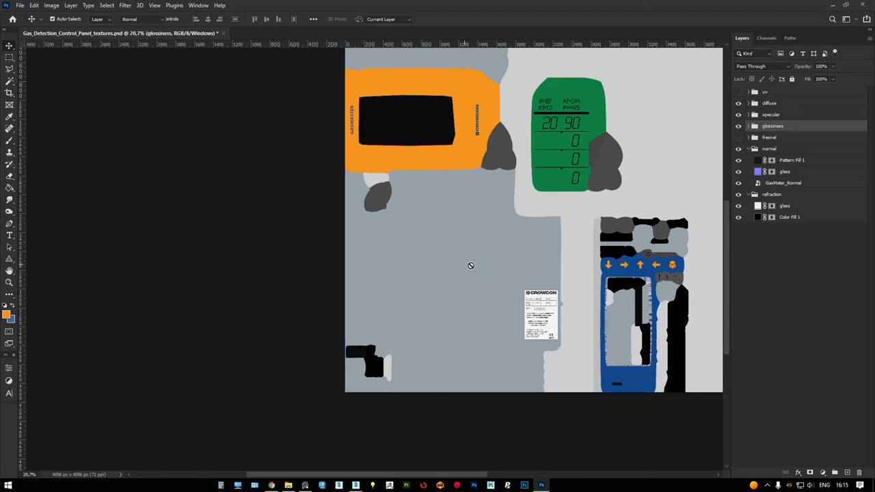
key(ctrl+shift+s)
click(313, 353)
click(308, 312)
double_click(301, 144)
click(663, 426)
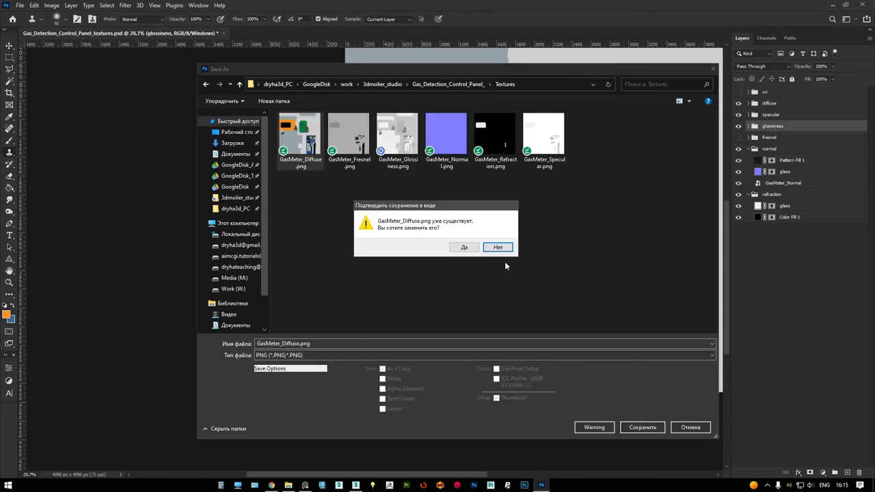
click(499, 249)
click(666, 229)
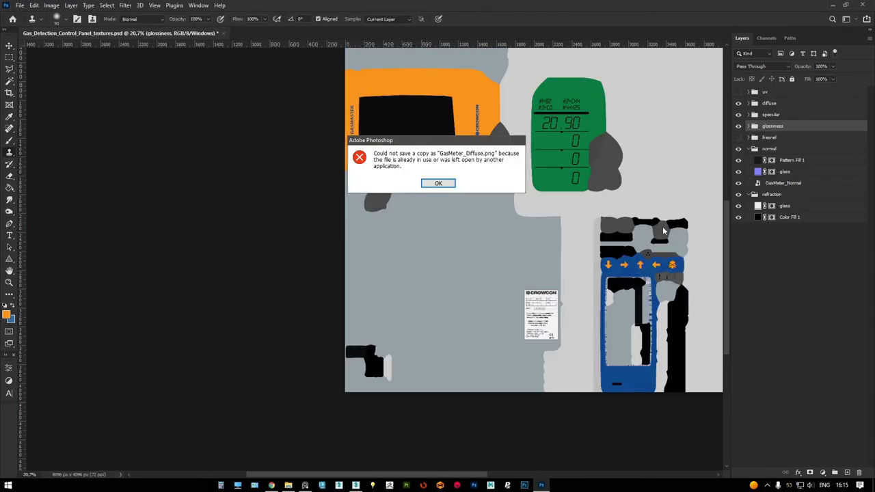
click(438, 183)
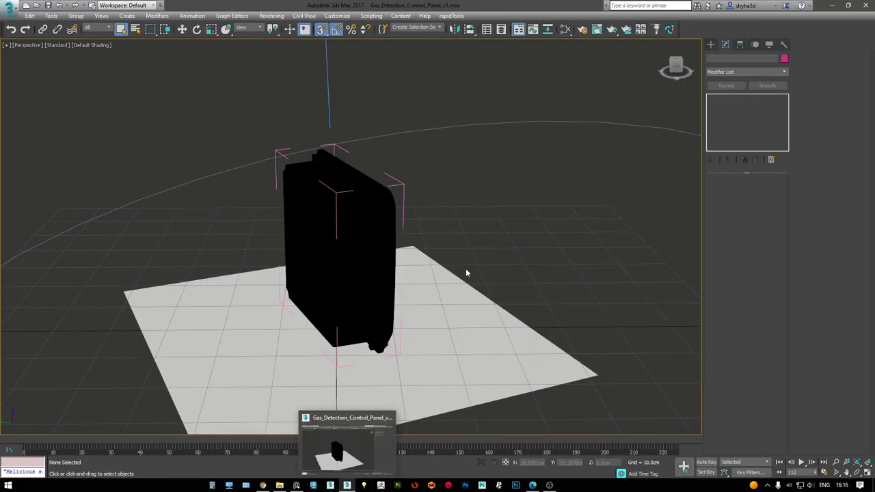
Agree to save a recovery copy of the scene and dismiss the remaining 3ds Max crash errors
click(359, 445)
click(480, 272)
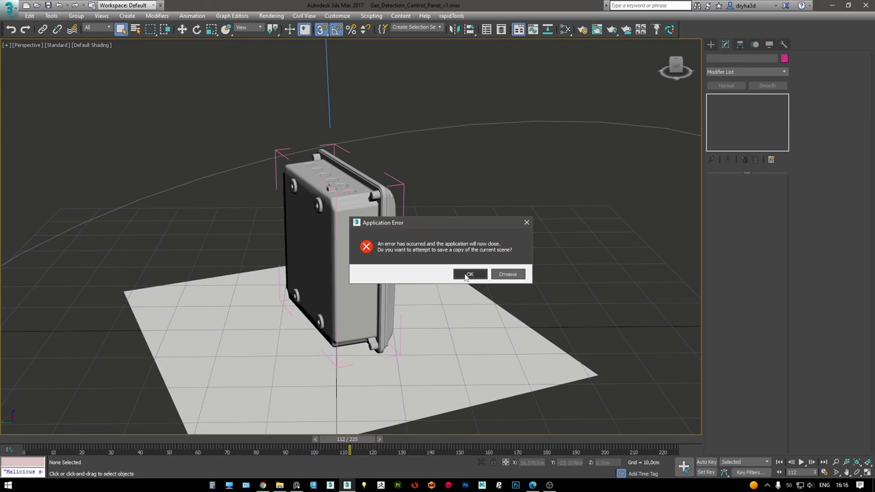
click(469, 274)
click(511, 284)
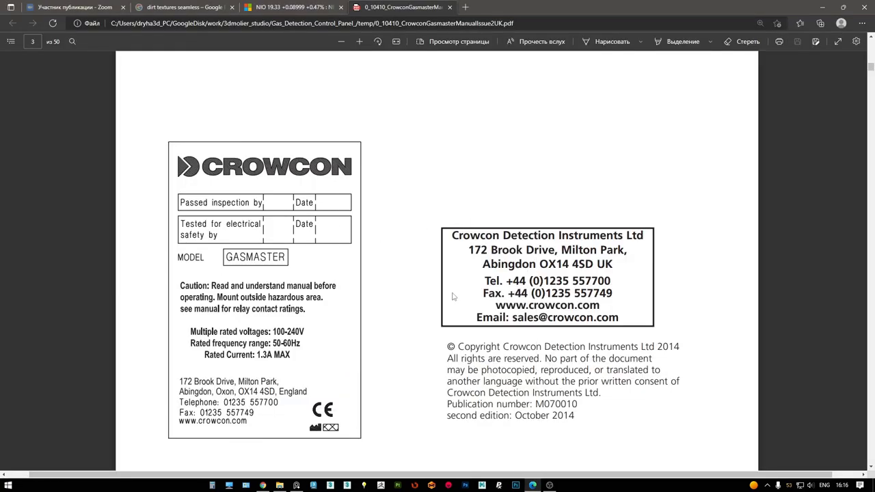
Relaunch 3ds Max 2017 from the taskbar and close the temp folder window
click(347, 485)
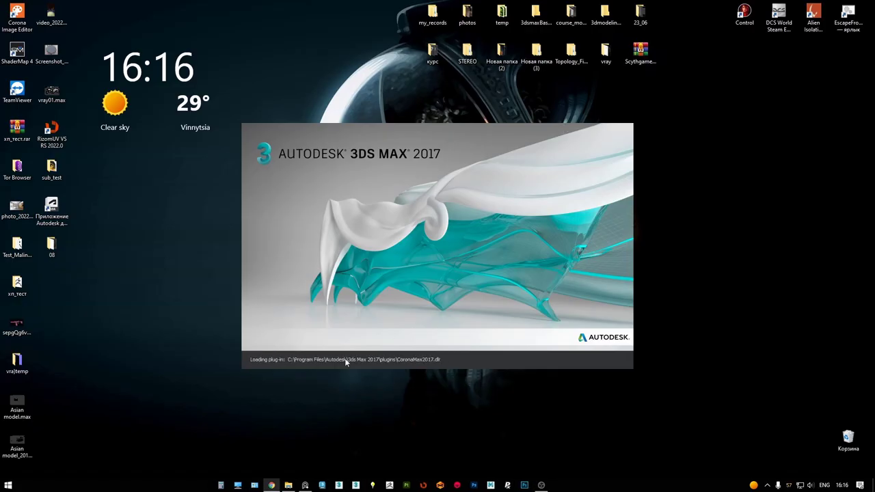
click(288, 485)
click(287, 486)
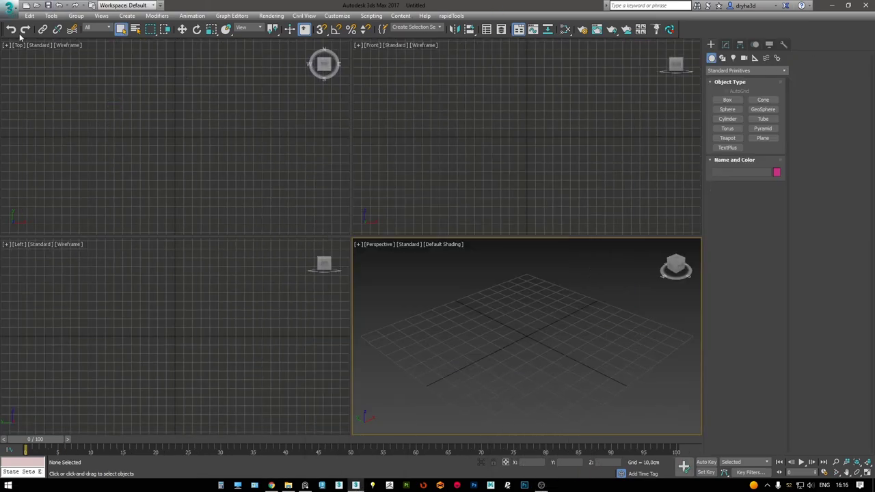
Reopen Gas_Detection_Control_Panel_v1.max from recent documents and dismiss Photoshop's save error
click(8, 6)
click(109, 59)
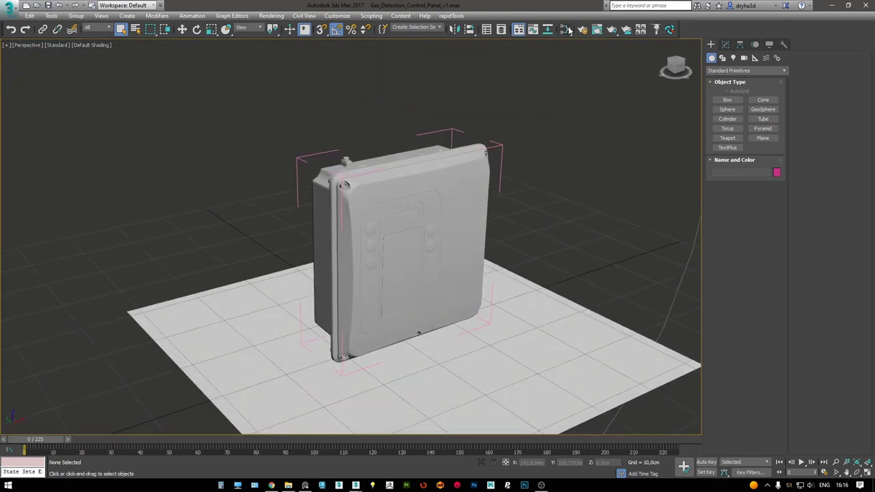
click(568, 29)
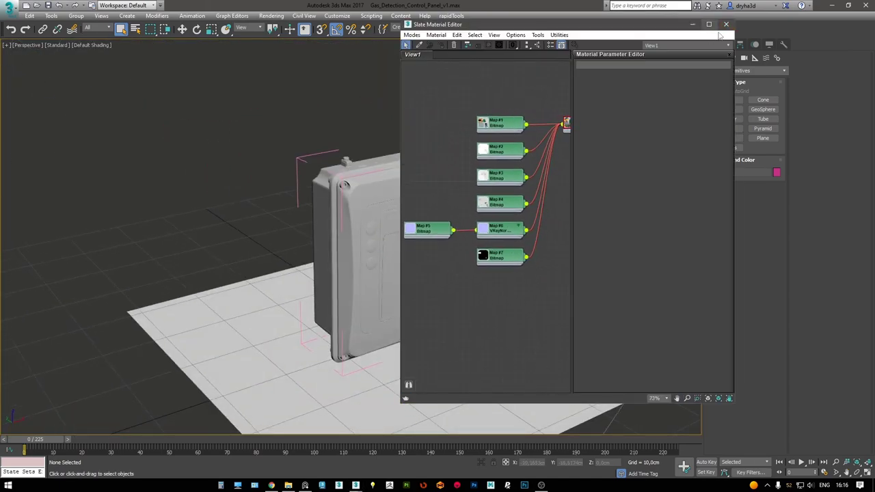
click(726, 24)
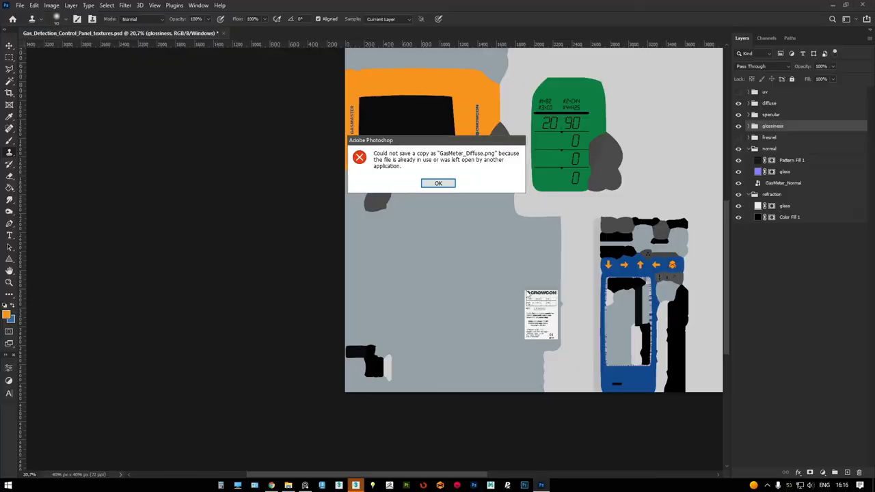
click(441, 182)
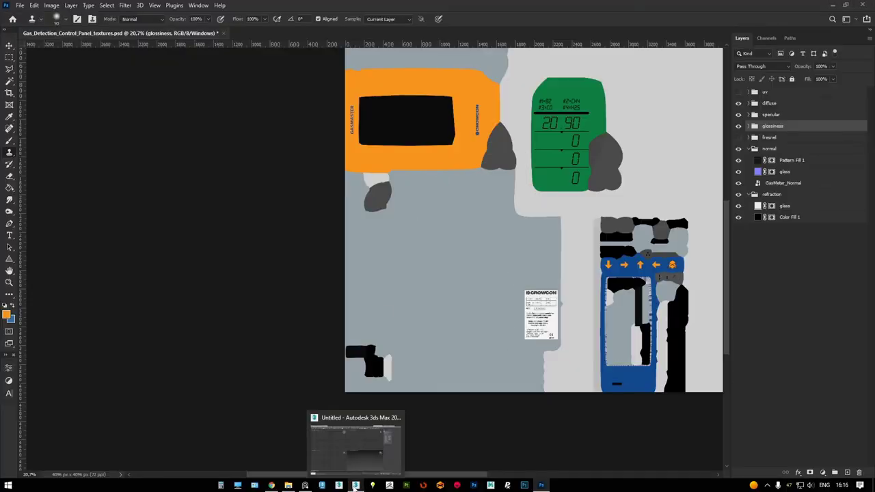
click(356, 487)
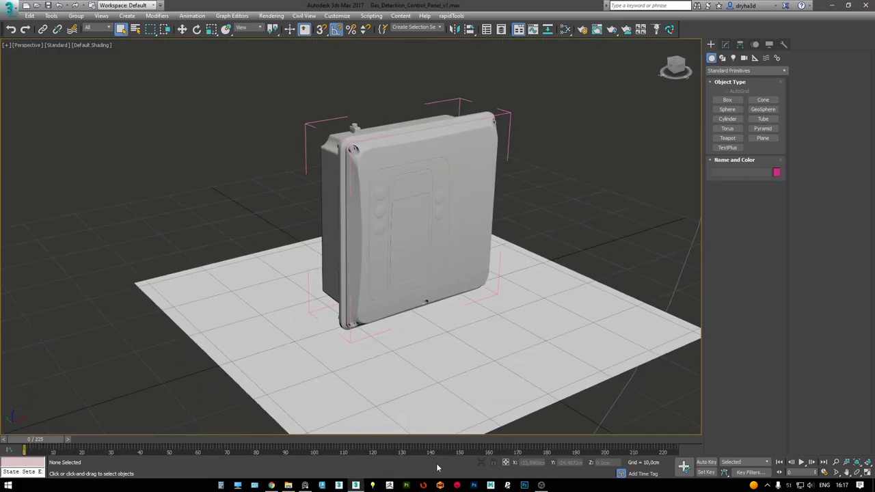
Re-save the texture as PNG over GasMeter_Diffuse.png in Photoshop
key(alt+Tab)
key(ctrl+shift+s)
click(484, 355)
click(308, 359)
click(300, 140)
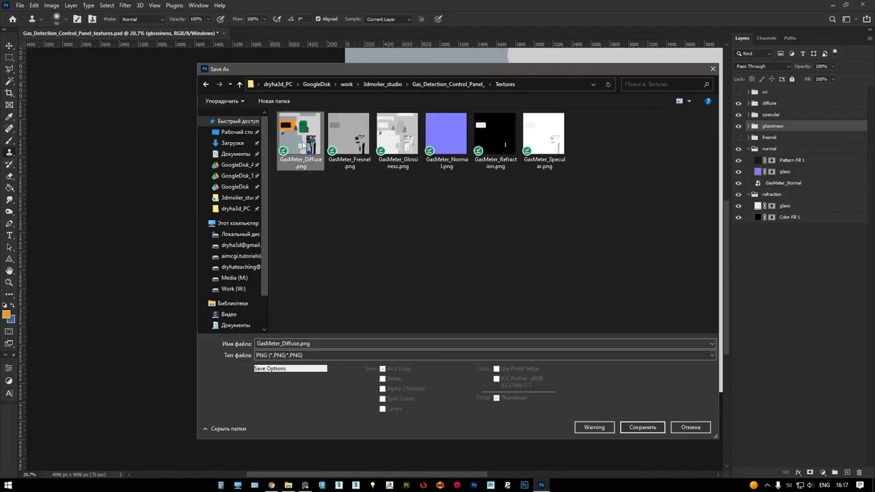
key(Return)
click(663, 227)
key(alt+Tab)
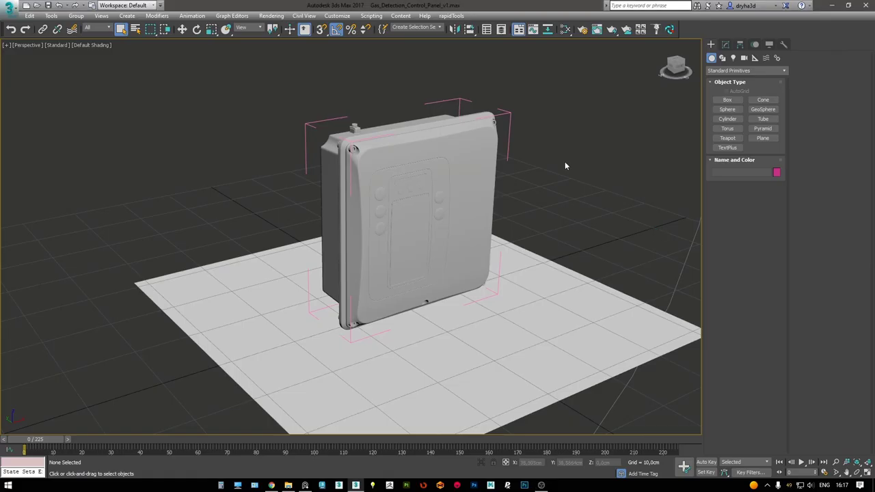
Orbit to a frontal view of the panel and browse for the diffuse texture in the material editor
alt+middle_drag(565, 161, 412, 246)
alt+middle_drag(445, 272, 519, 273)
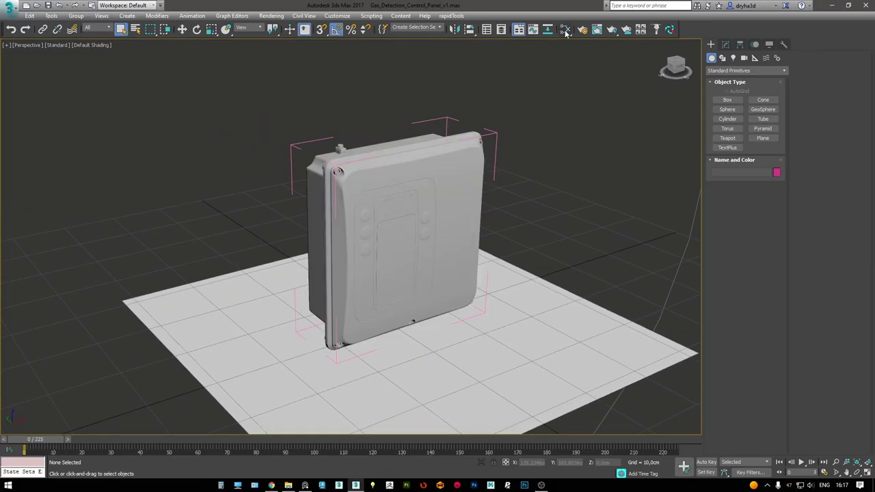
key(m)
click(661, 191)
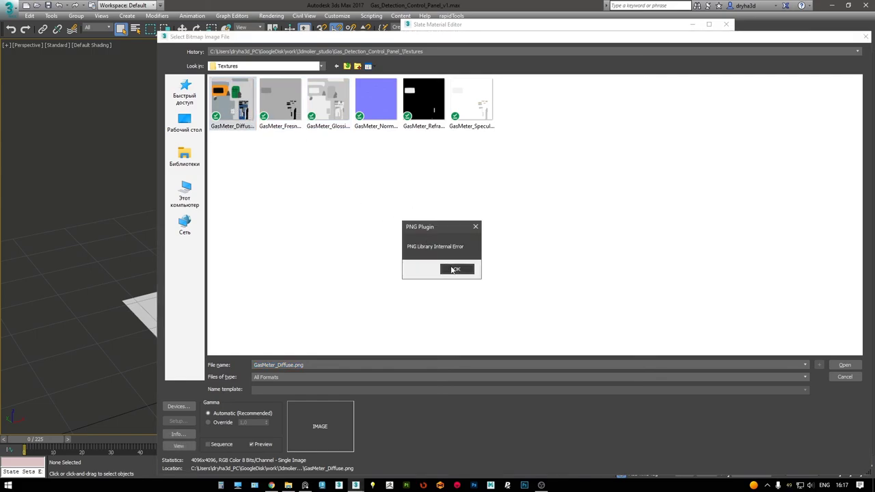
Overwrite GasMeter_Diffuse.png once more and load the re-saved texture into the 3ds Max material
key(alt+Tab)
key(ctrl+shift+s)
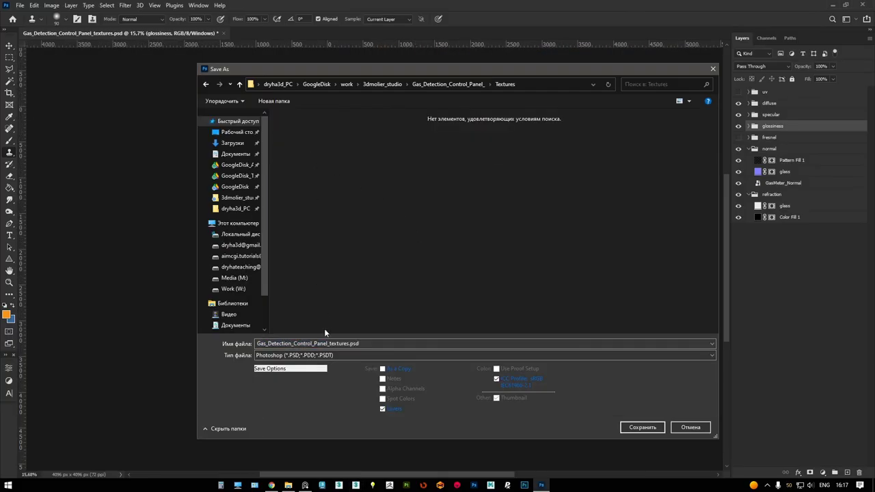
click(324, 355)
click(325, 307)
key(Return)
click(462, 246)
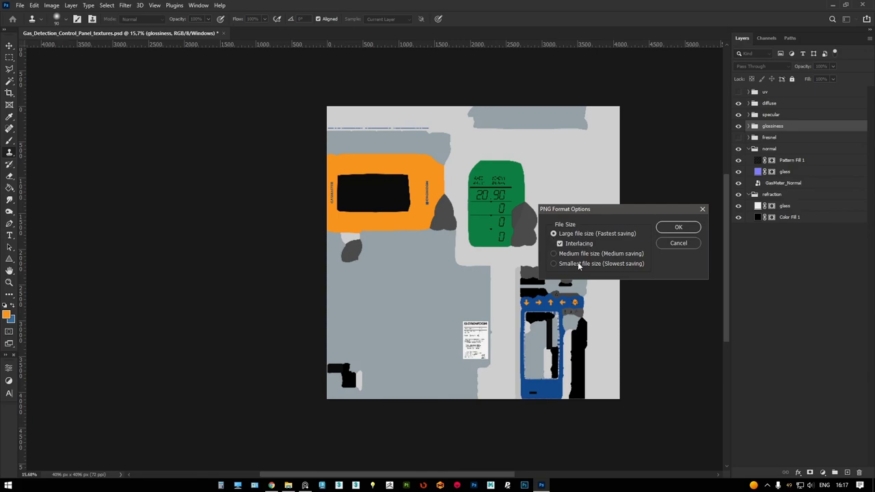
click(660, 229)
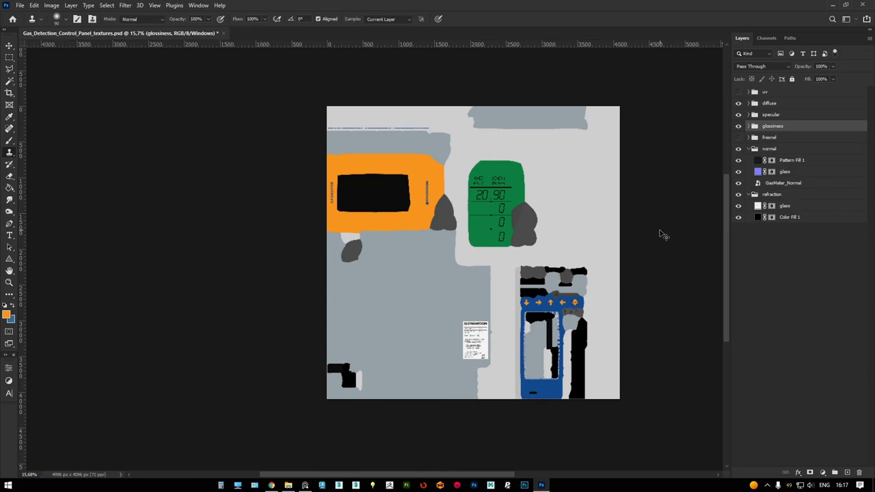
key(alt+Tab)
key(Return)
Maximize the SpinnerCamera view at frame 83 and start a V-Ray render
click(726, 24)
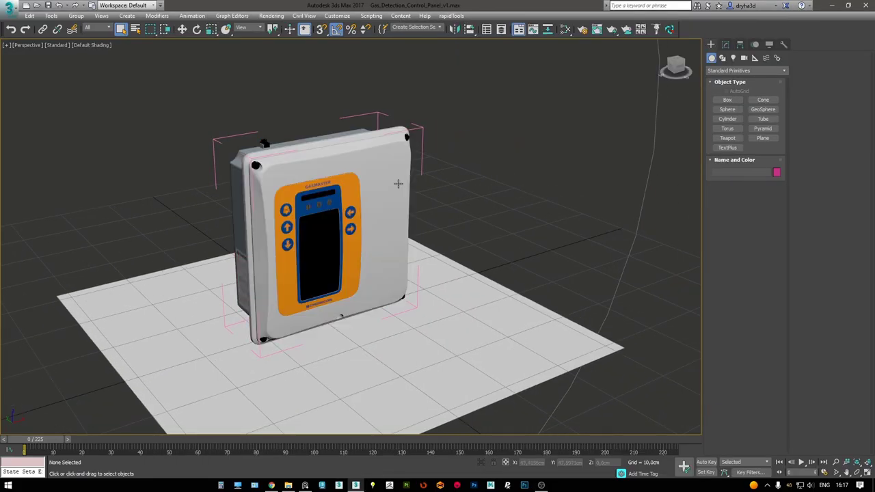
mouse_move(410, 219)
alt+middle_down()
mouse_move(422, 213)
mouse_move(415, 220)
alt+middle_up()
key(alt+w)
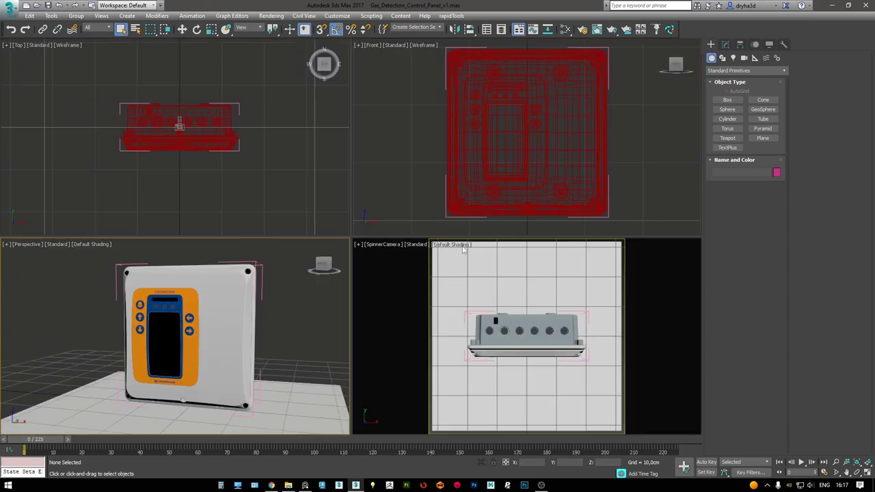
key(alt+w)
drag(324, 449, 267, 444)
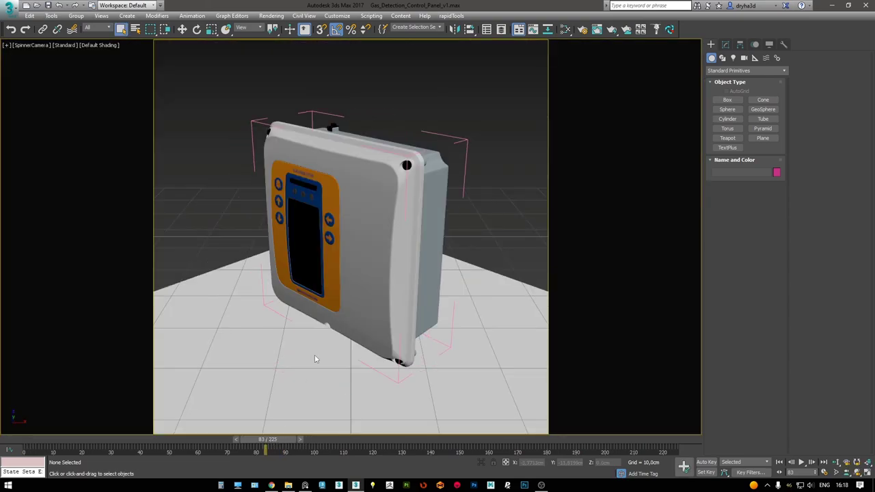
key(shift+q)
Re-render frame 83 and inspect the result in the frame buffer
click(863, 7)
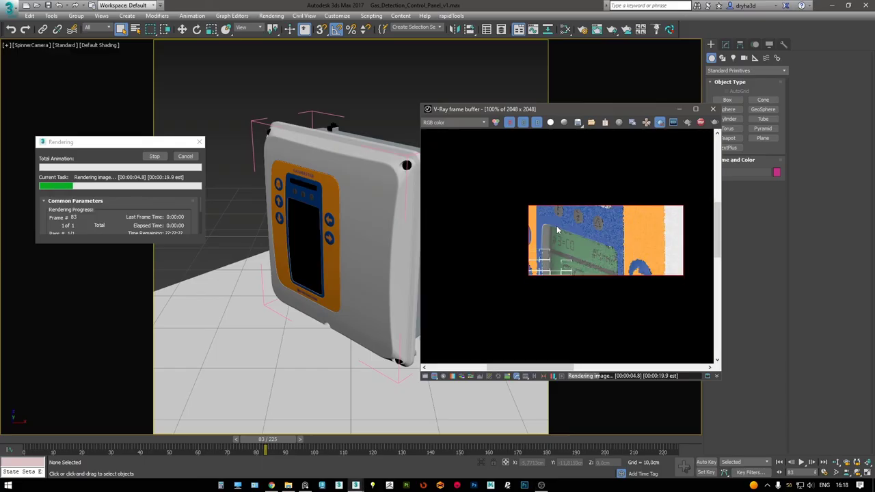
scroll(567, 225, up, 3)
scroll(567, 225, down, 4)
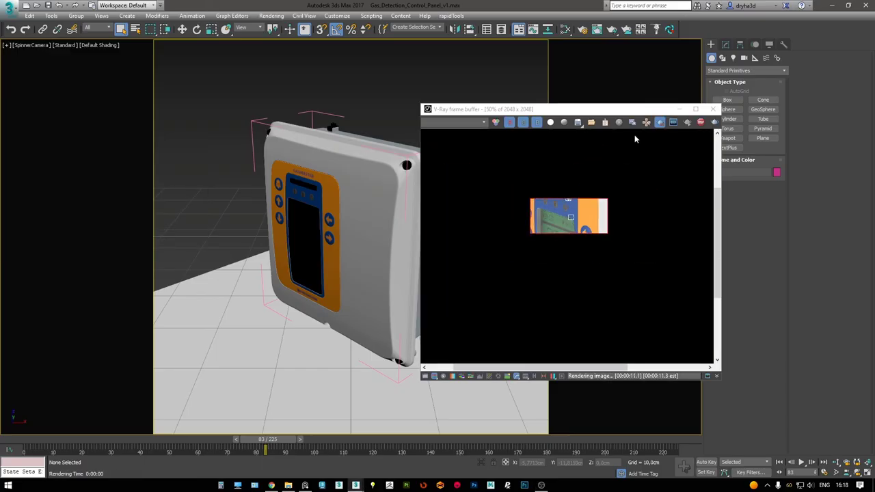
key(shift+q)
scroll(611, 198, down, 1)
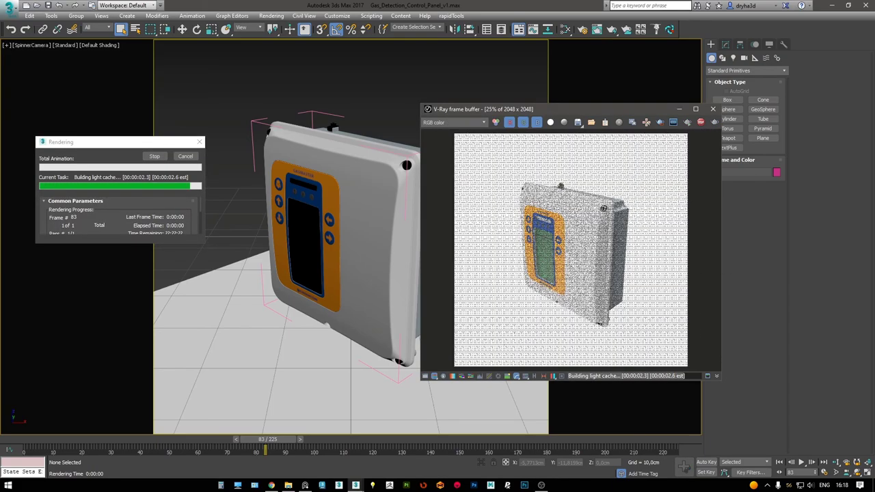
scroll(547, 239, up, 1)
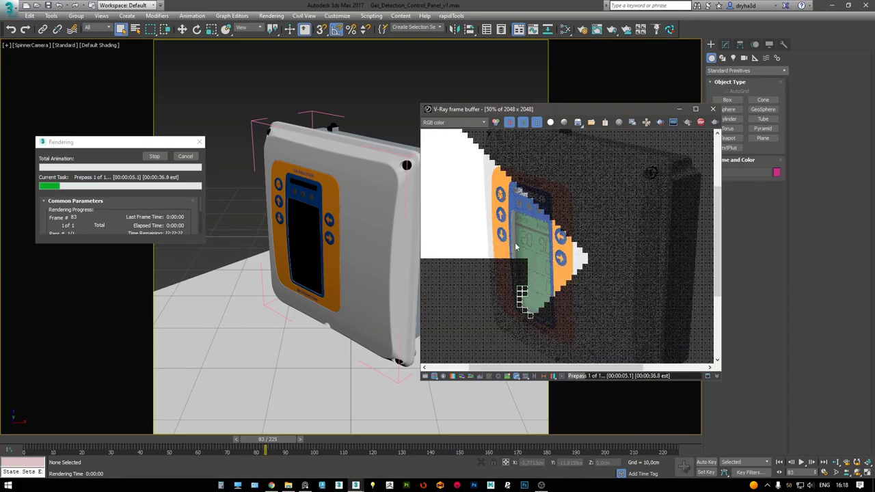
middle_drag(516, 247, 510, 196)
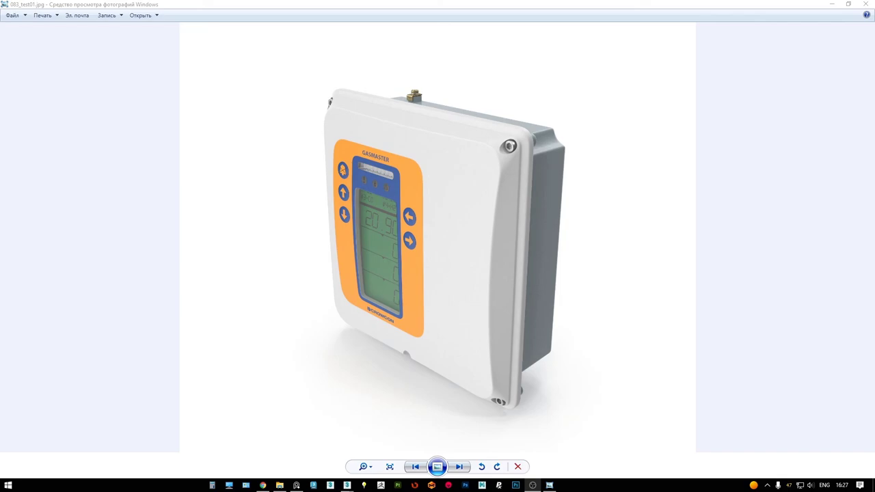